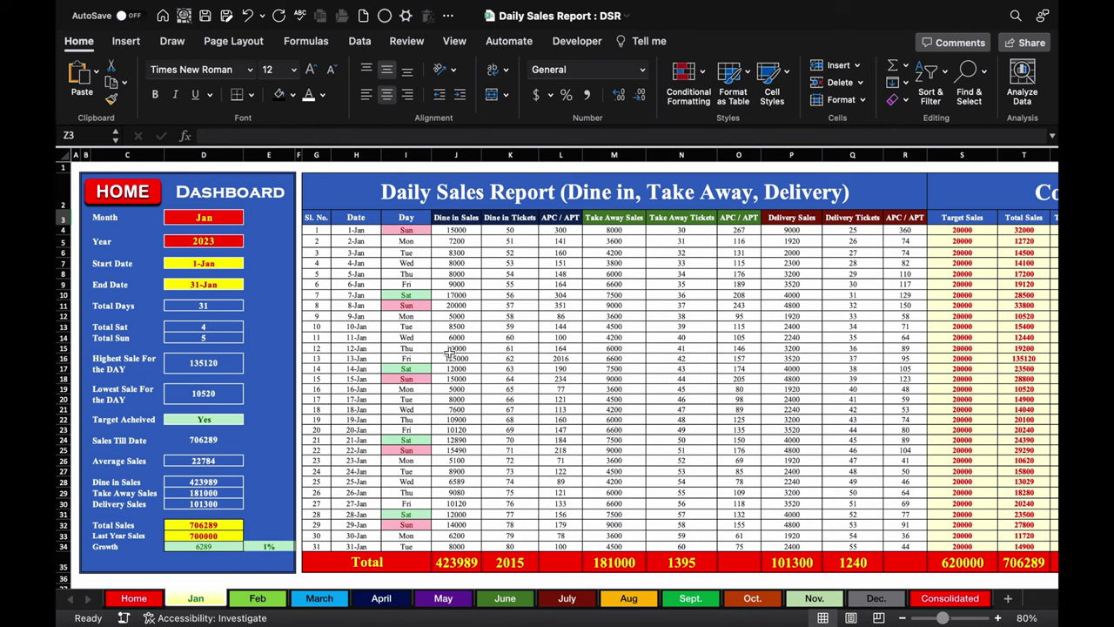
Review the finished sales report workbook: the Jan sheet's full width, the Consolidated and Oct. sheets, and the Home page navigation
scroll(450, 351, "right", 6)
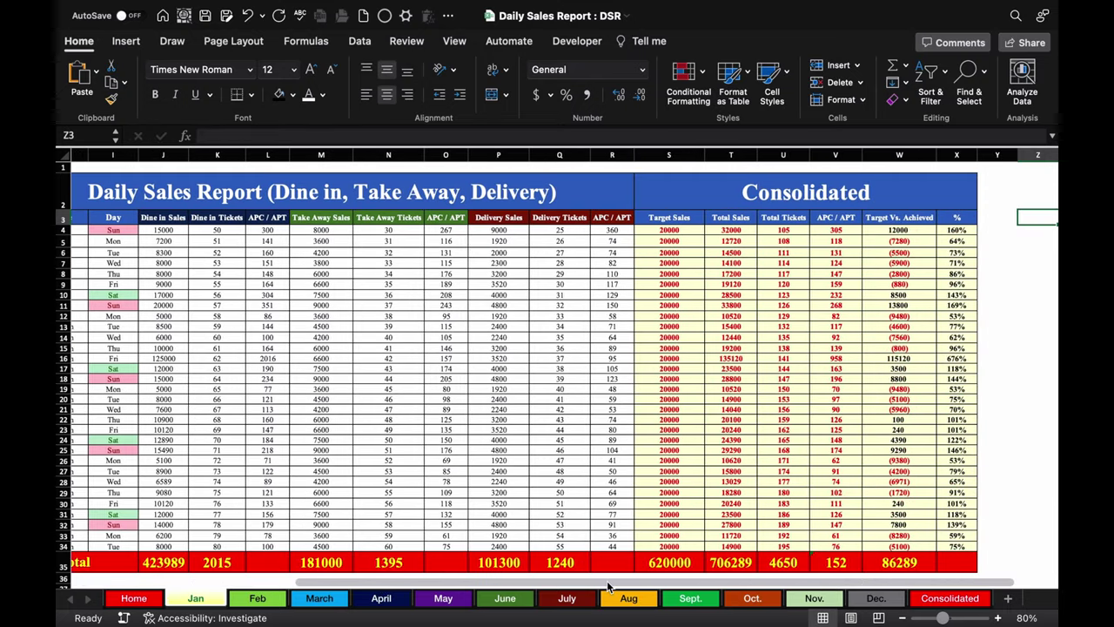
scroll(610, 587, "left", 6)
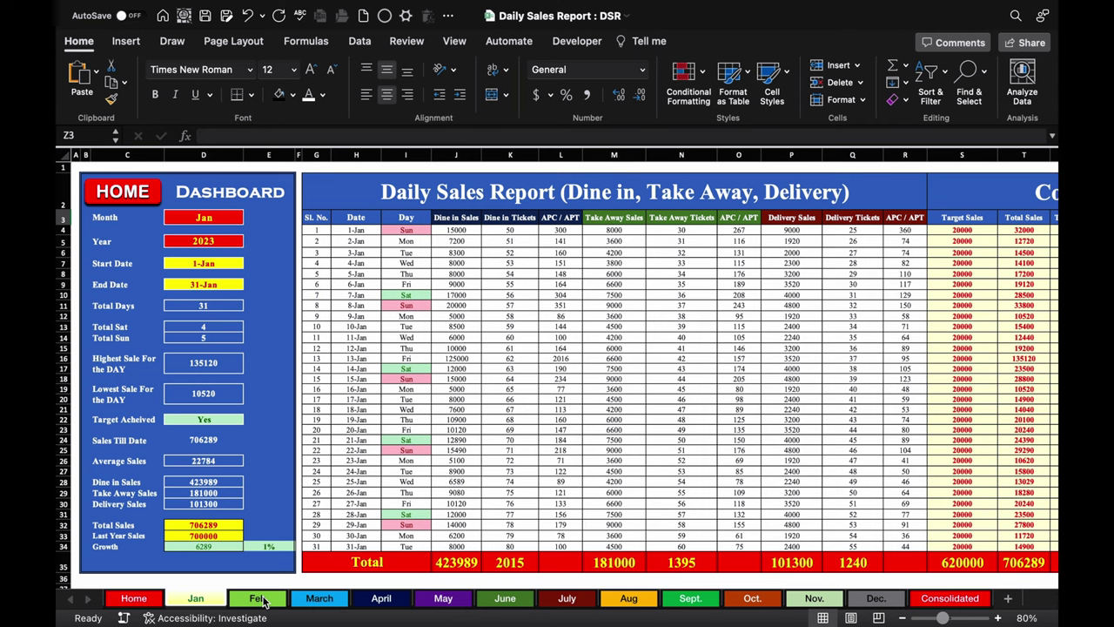
left_click(958, 598)
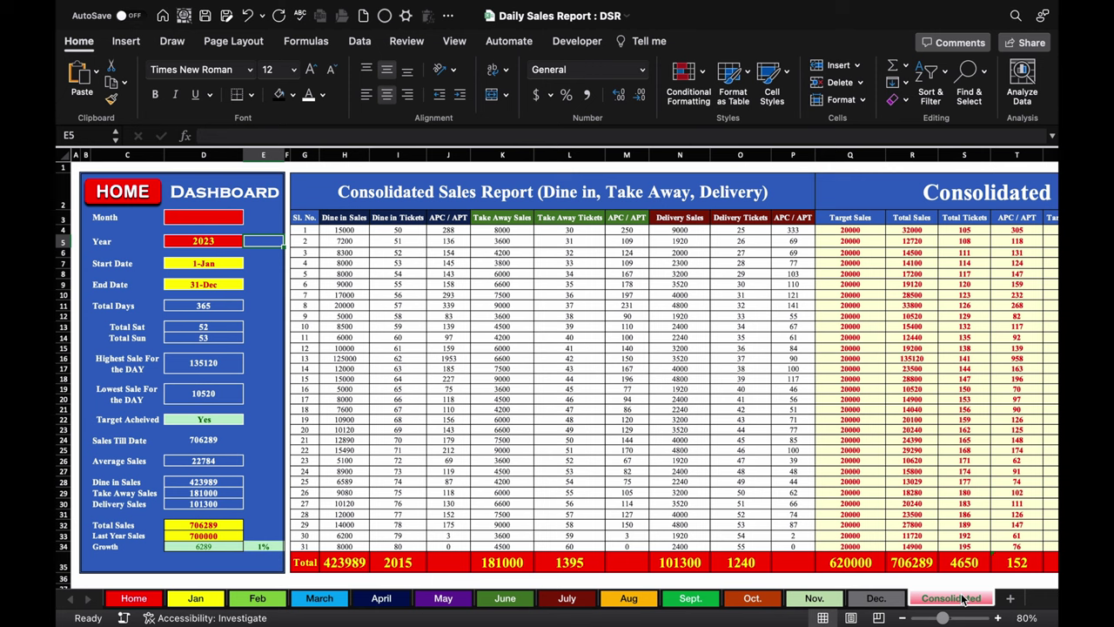
left_click(122, 191)
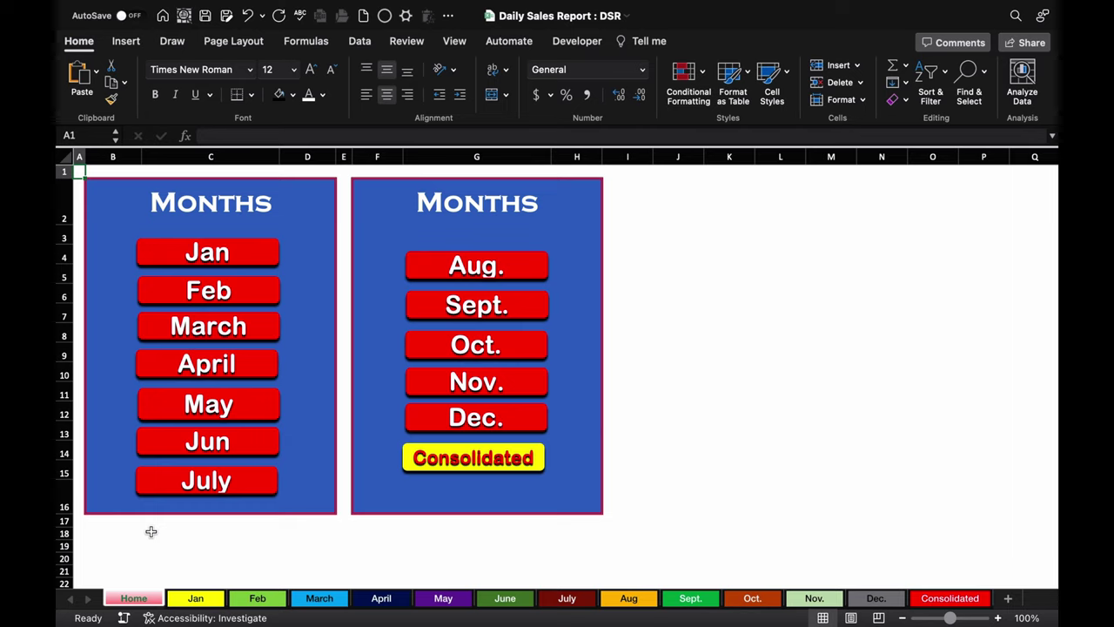
left_click(489, 346)
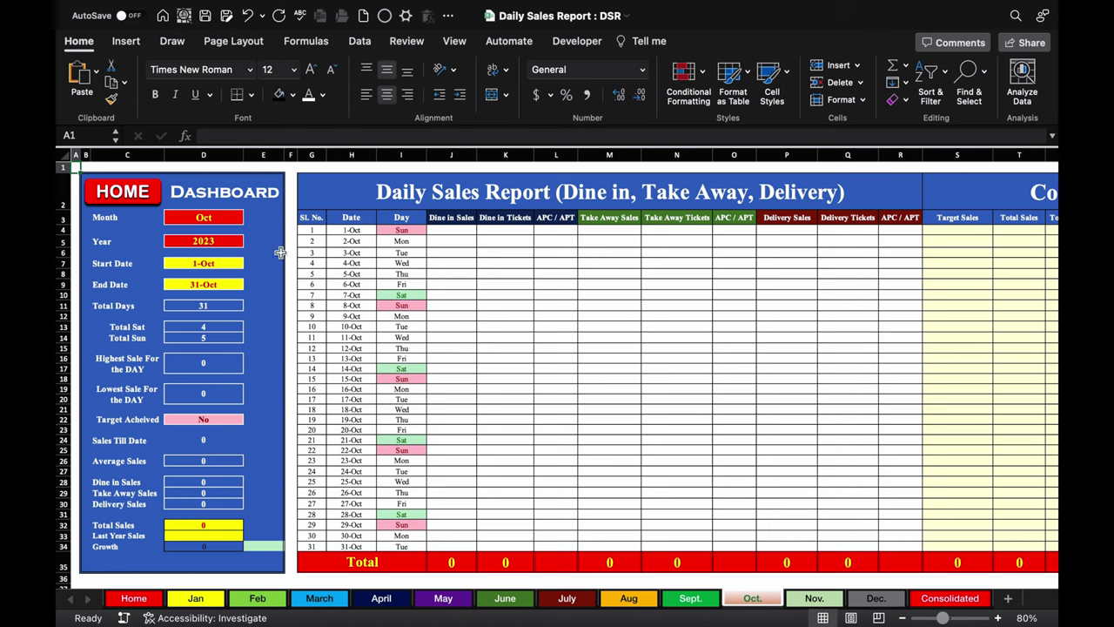
left_click(135, 205)
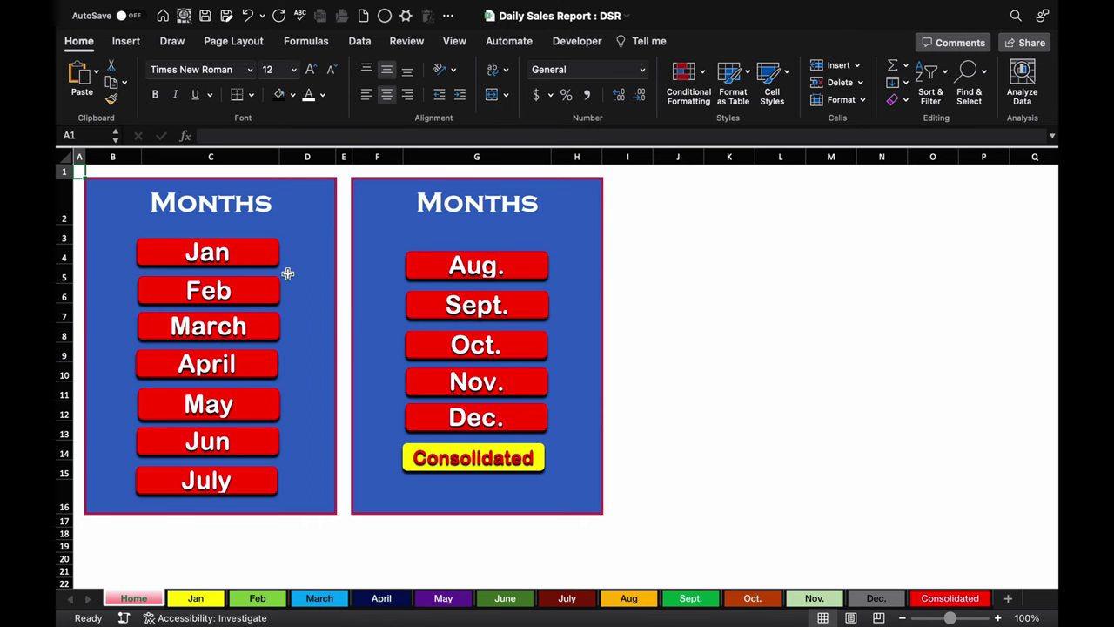
left_click(455, 463)
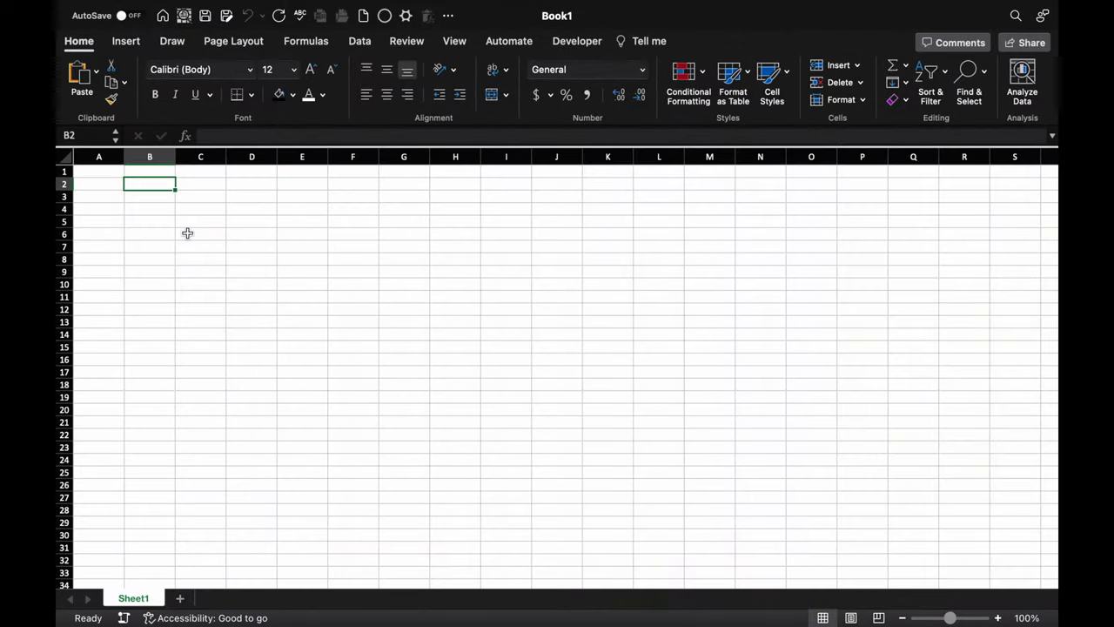
In a blank workbook, enter the header "Sl. No." in G3 and fill the serial numbers 1 to 31 down G4:G34
left_click(402, 199)
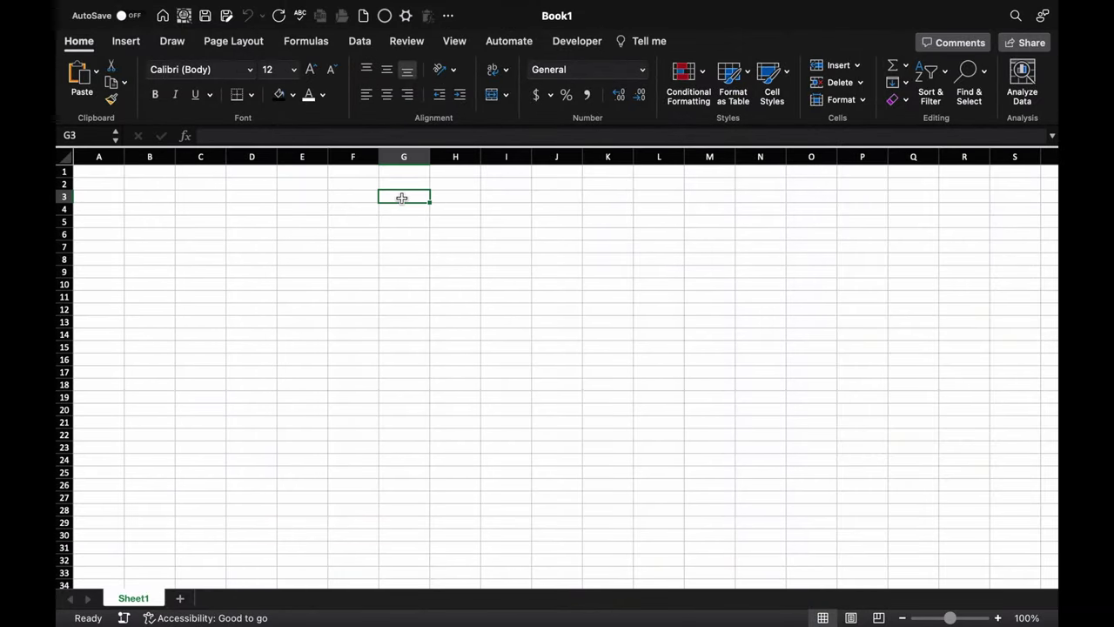
type("Sl.")
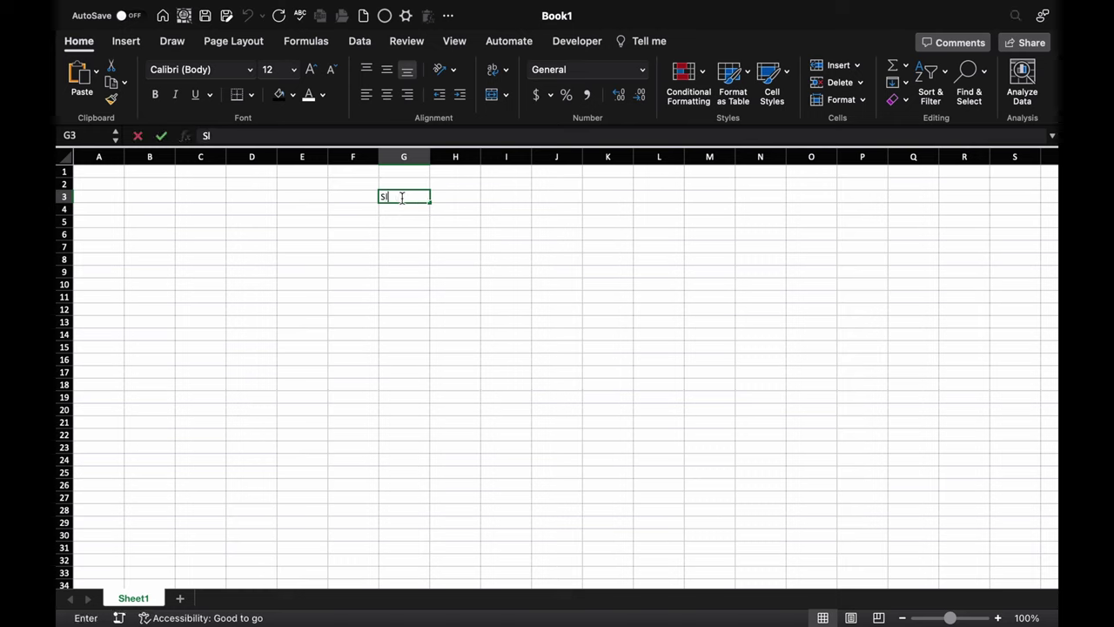
type(" No.")
key("Return")
type("1")
left_click(422, 268)
left_click(425, 212)
left_click_drag(429, 214, 425, 574)
left_click(440, 577)
left_click(472, 505)
left_click(442, 571)
left_click(473, 495)
Fill the range B2:E36 with blue as the dashboard background
left_click(149, 171)
left_click_drag(96, 169, 266, 599)
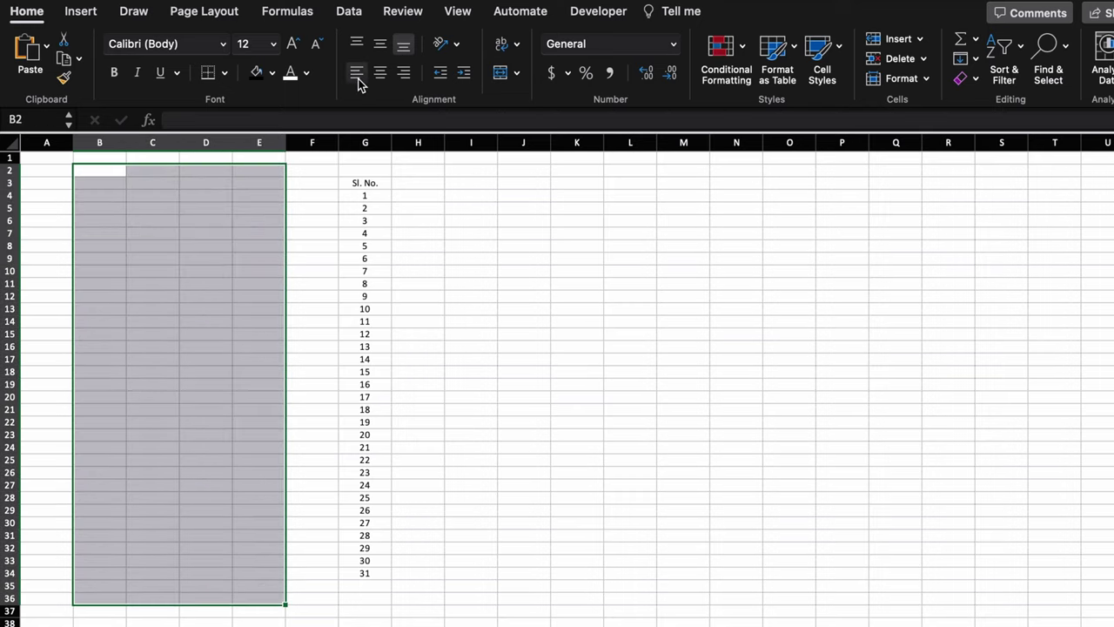
left_click(271, 73)
left_click(325, 156)
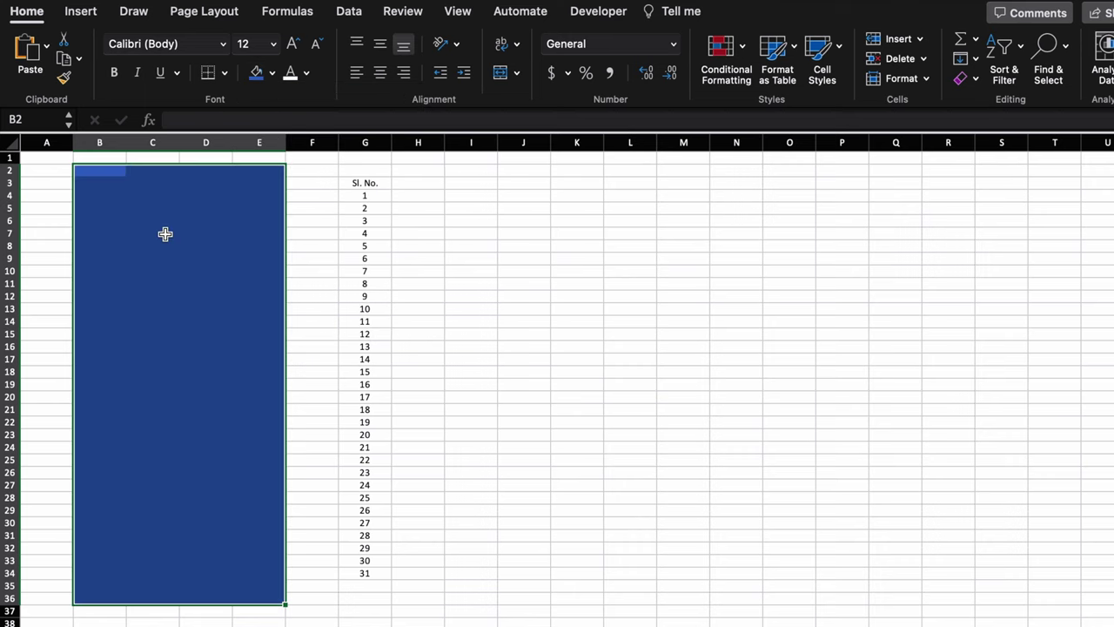
Enter the label "Month" in C3 and make the text of the blue range B2:E36 white and bold
left_click(154, 183)
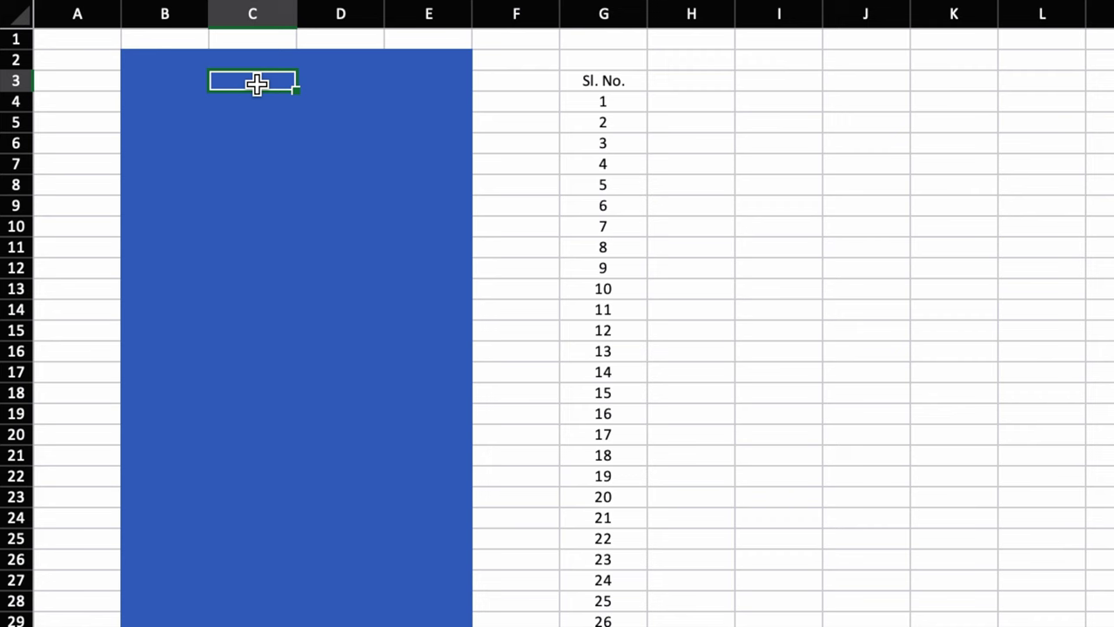
type("Month")
left_click(251, 246)
left_click_drag(148, 61, 409, 360)
left_click_drag(360, 513, 409, 626)
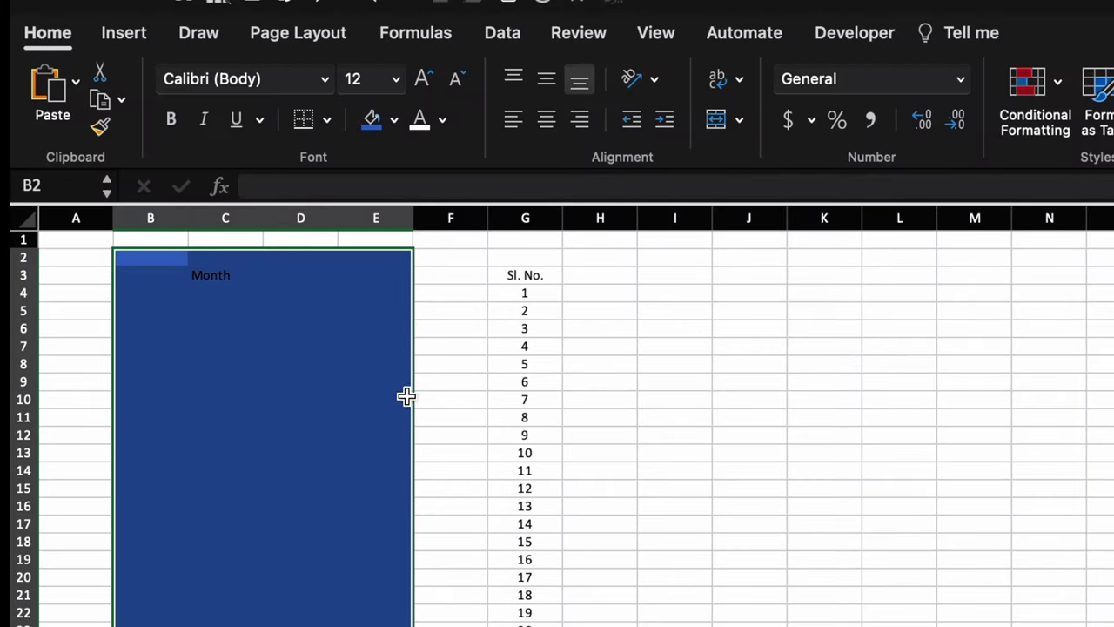
left_click(421, 126)
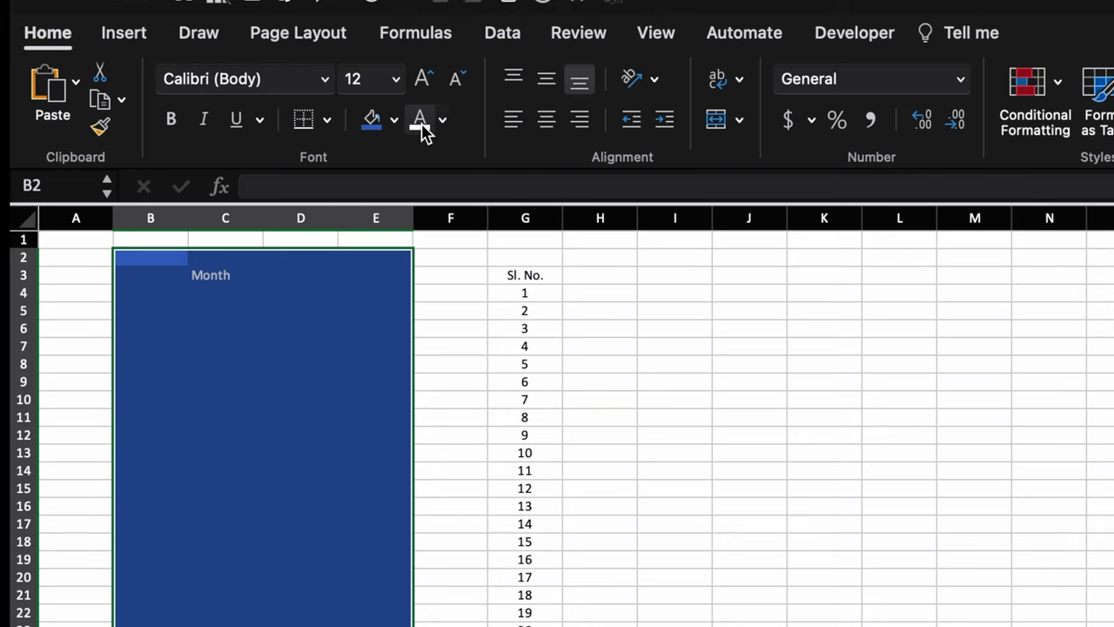
left_click(170, 120)
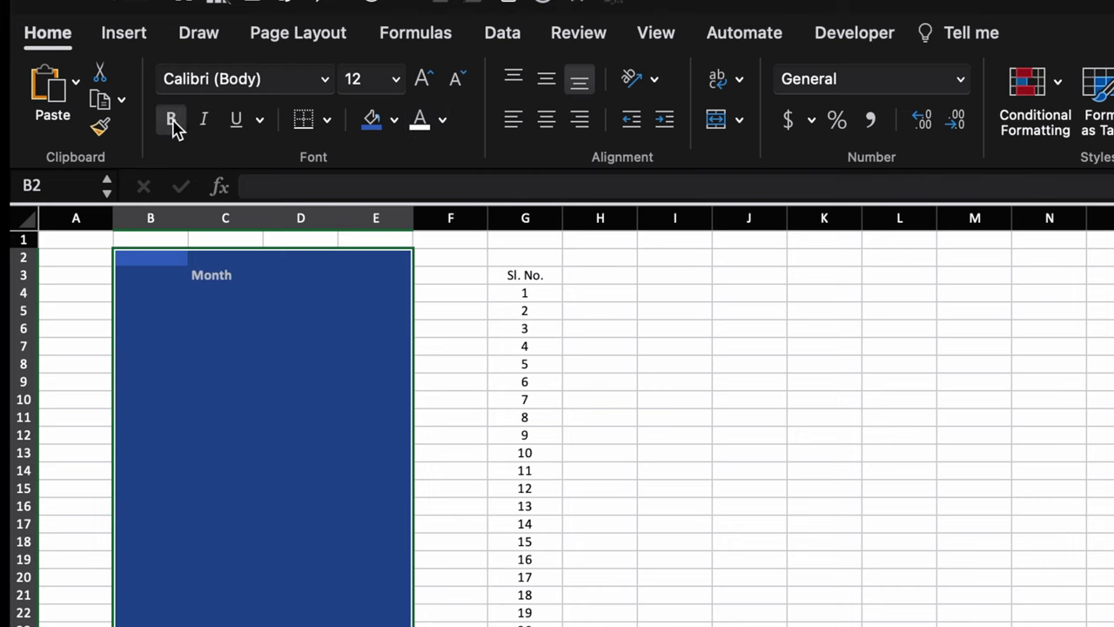
Change the font of the entire sheet to Times New Roman
left_click(22, 220)
left_click(325, 81)
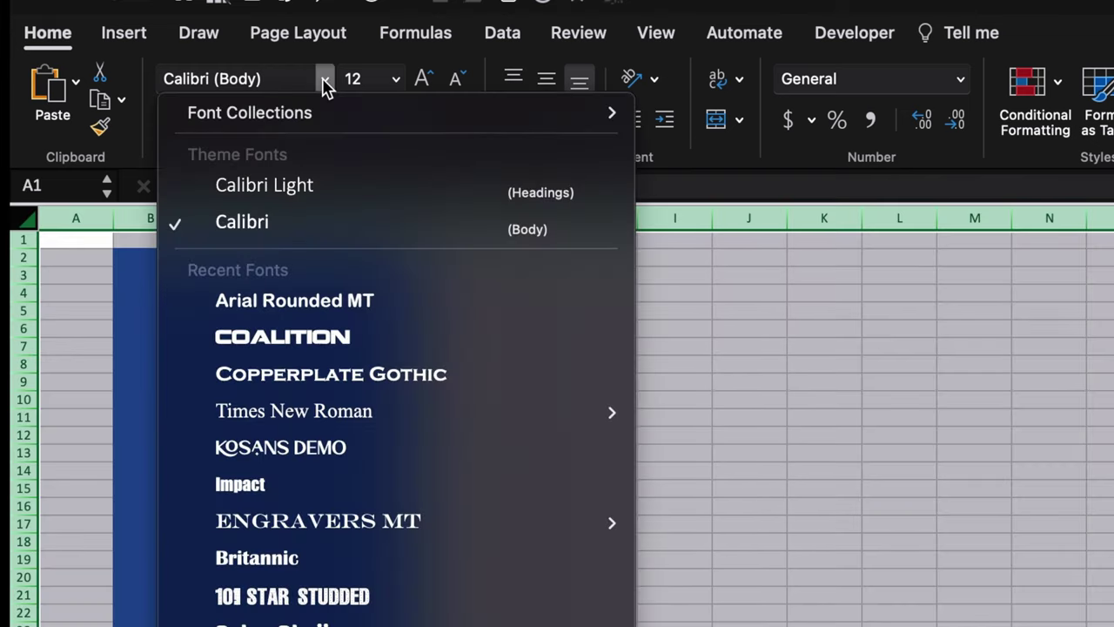
left_click(343, 413)
Enter the dashboard labels "Year" in C5 and "Start Date" in C7
left_click(222, 275)
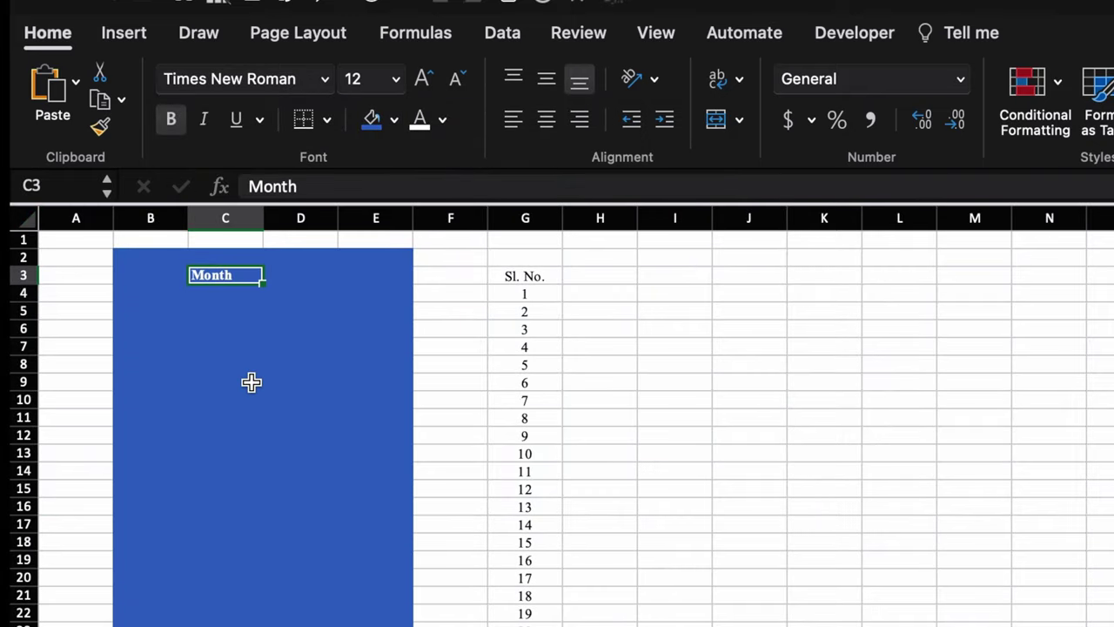
key("Down")
key("Down")
type("Year")
key("Down")
key("Down")
type("Start ")
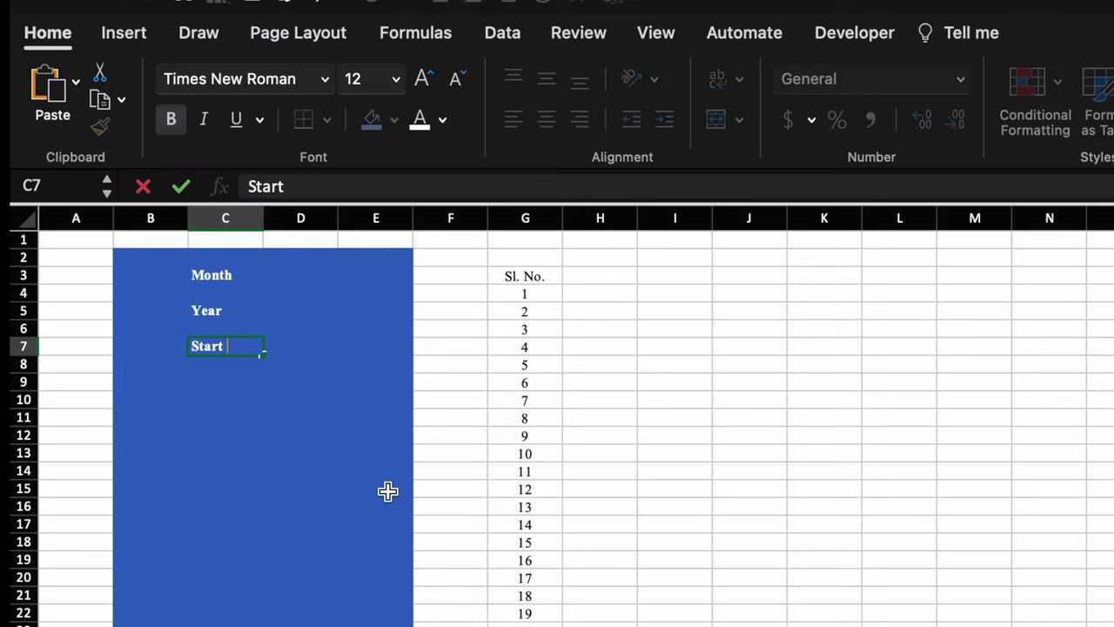
type("Date")
key("Down")
key("Down")
Enter the dashboard labels "End Date" in C9 and "Total Days" in C11
type("End Date")
key("Down")
key("Down")
type("Total Days")
key("Down")
key("Down")
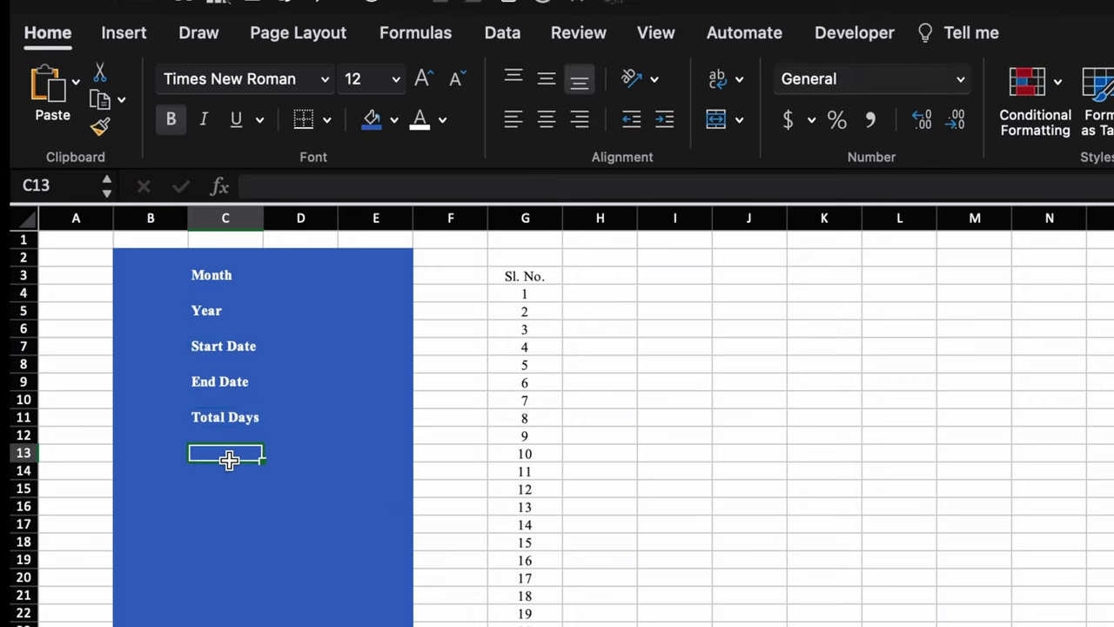
Enter the dashboard labels "Total Sat" in C13 and "Total Sun" in C14
type("Total Sat")
key("Down")
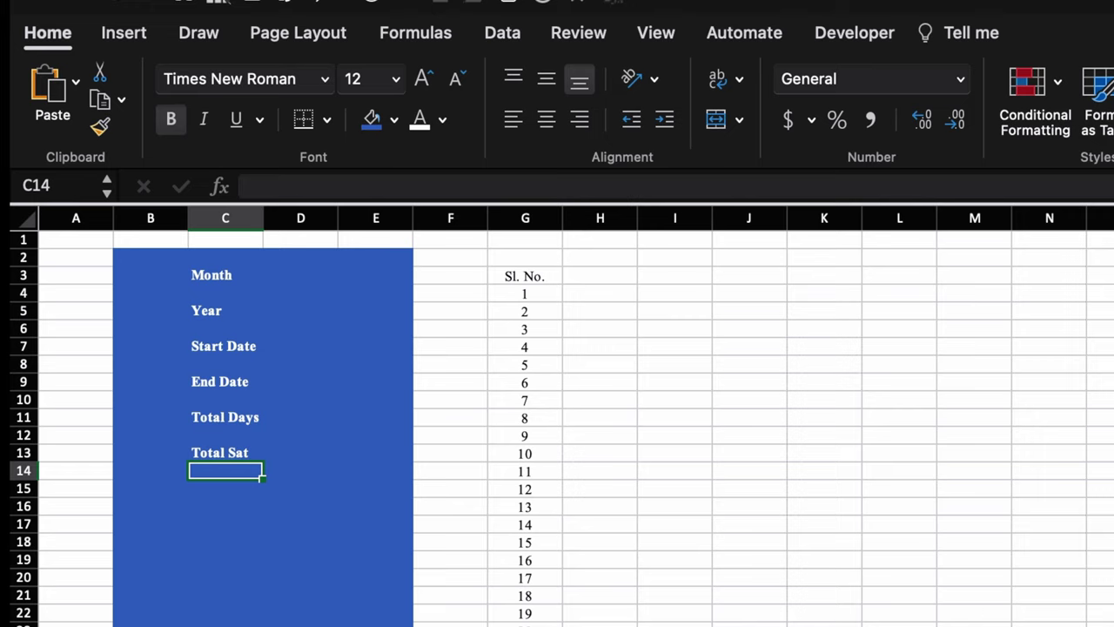
type("Total Sun")
key("Down")
key("Down")
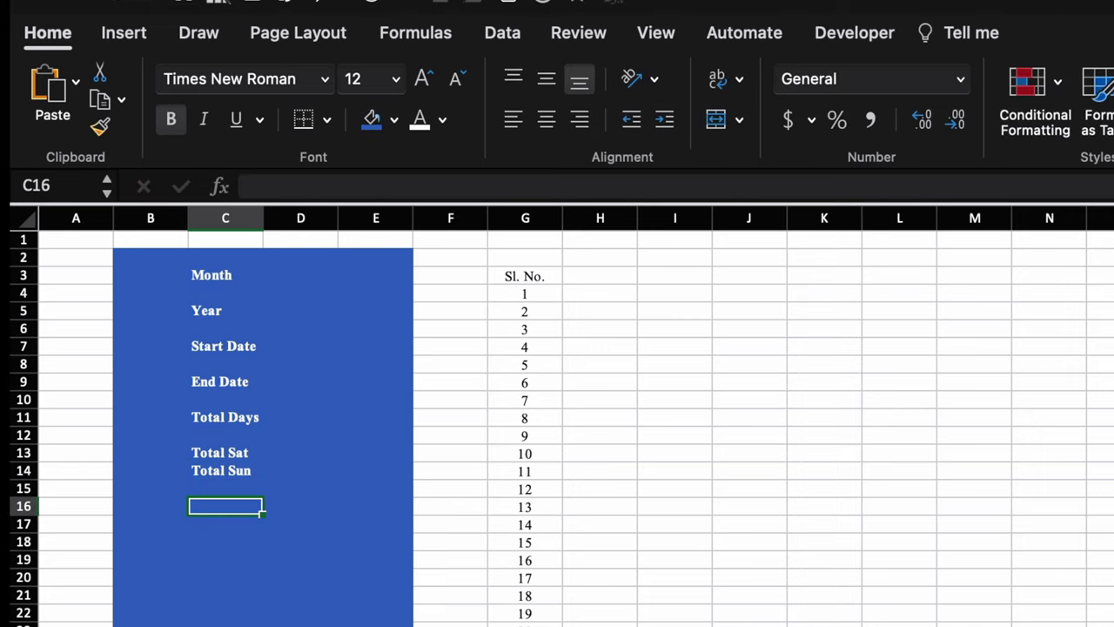
Add the label "Highest Sale For the Day" in merged cells C16:C17, with wrapped text and a wider column C
type("Highest Sale For the ")
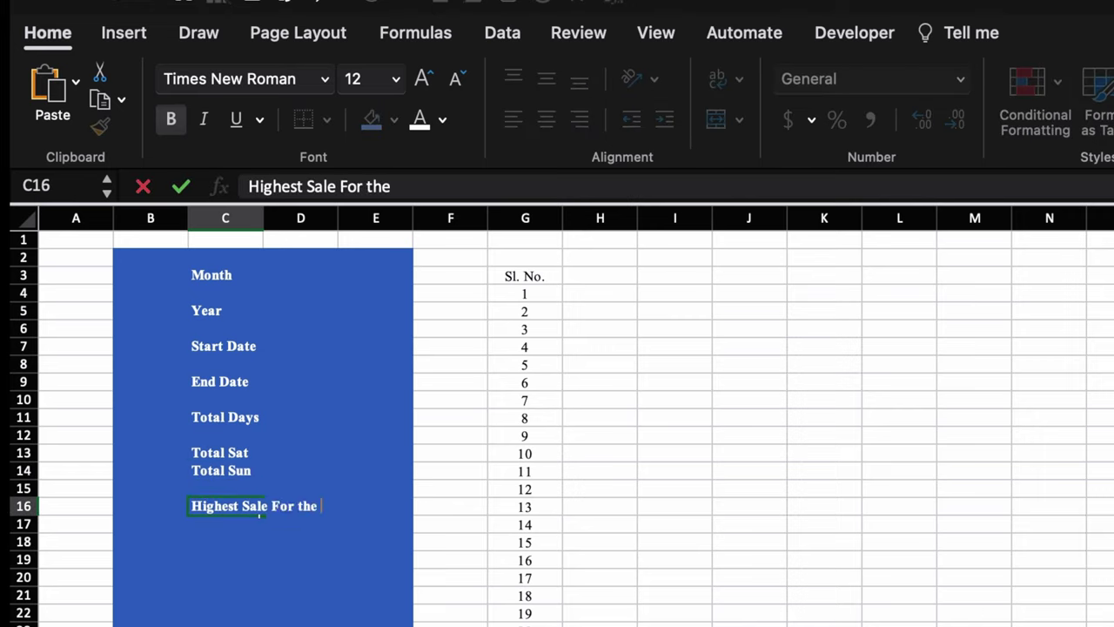
type("Day")
left_click(216, 507)
left_click_drag(216, 507, 218, 521)
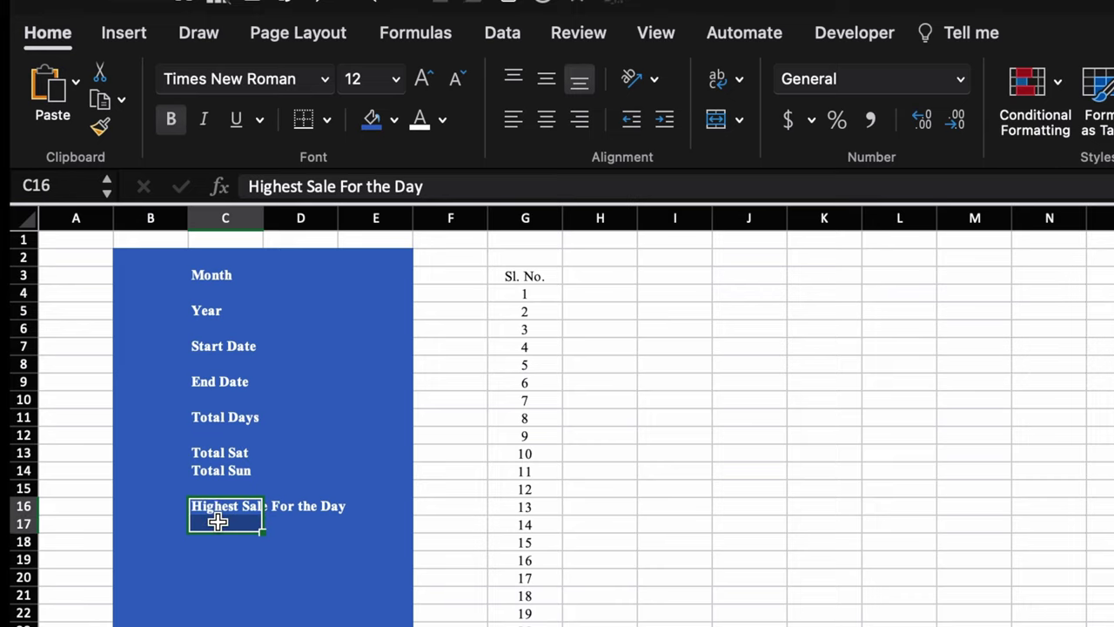
left_click(715, 120)
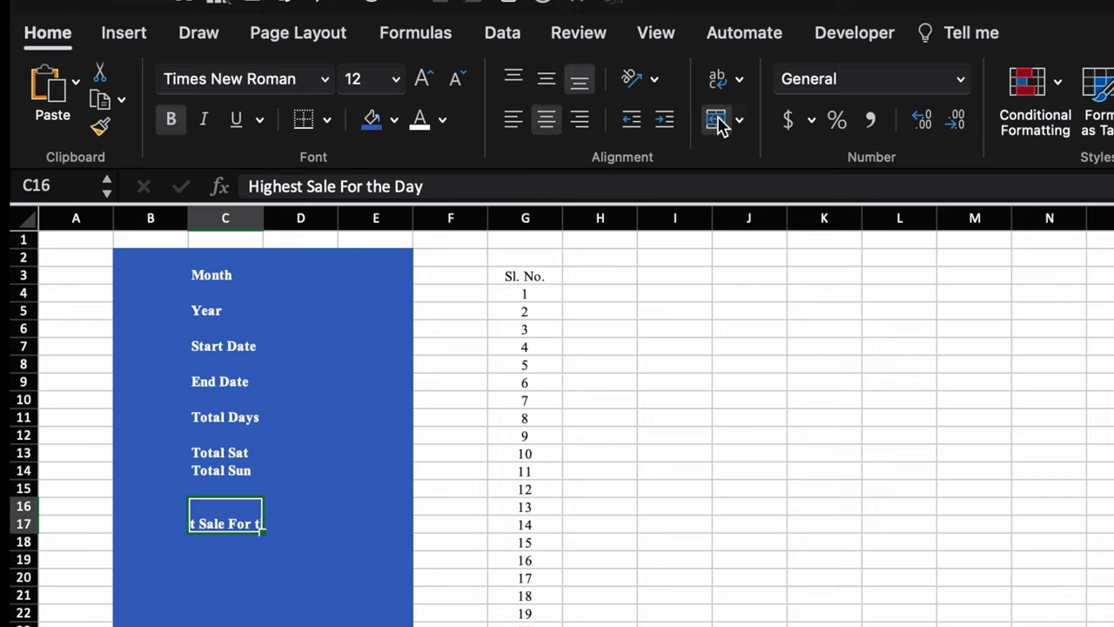
left_click_drag(263, 216, 315, 224)
left_click(719, 82)
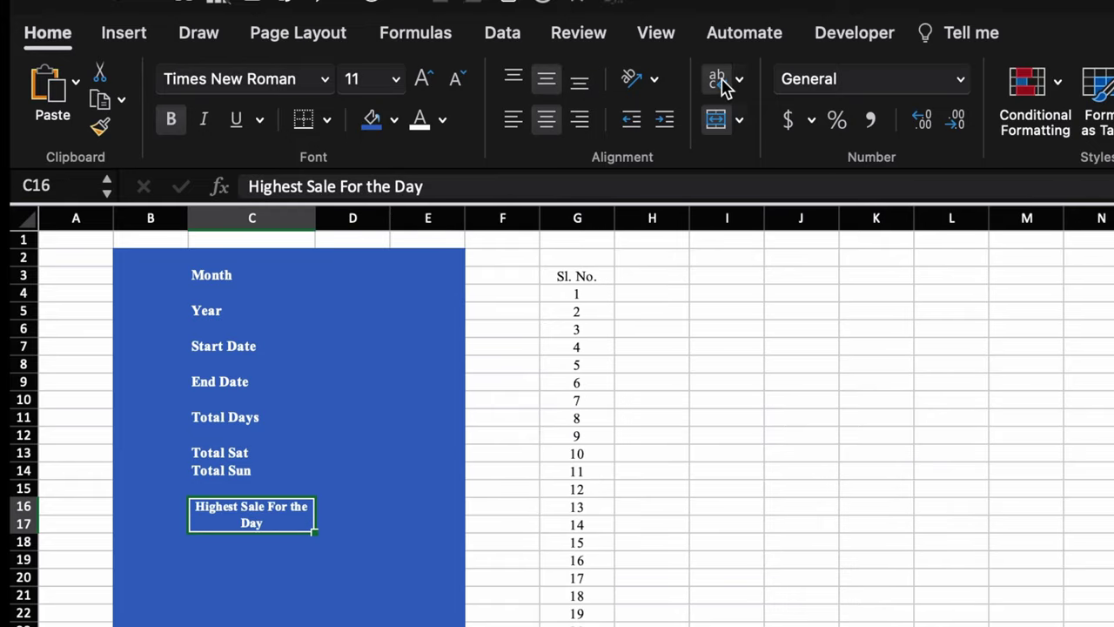
Add the label "Lowest Sale For the Day" in merged cells C19:C20 with wrapped text
left_click(235, 566)
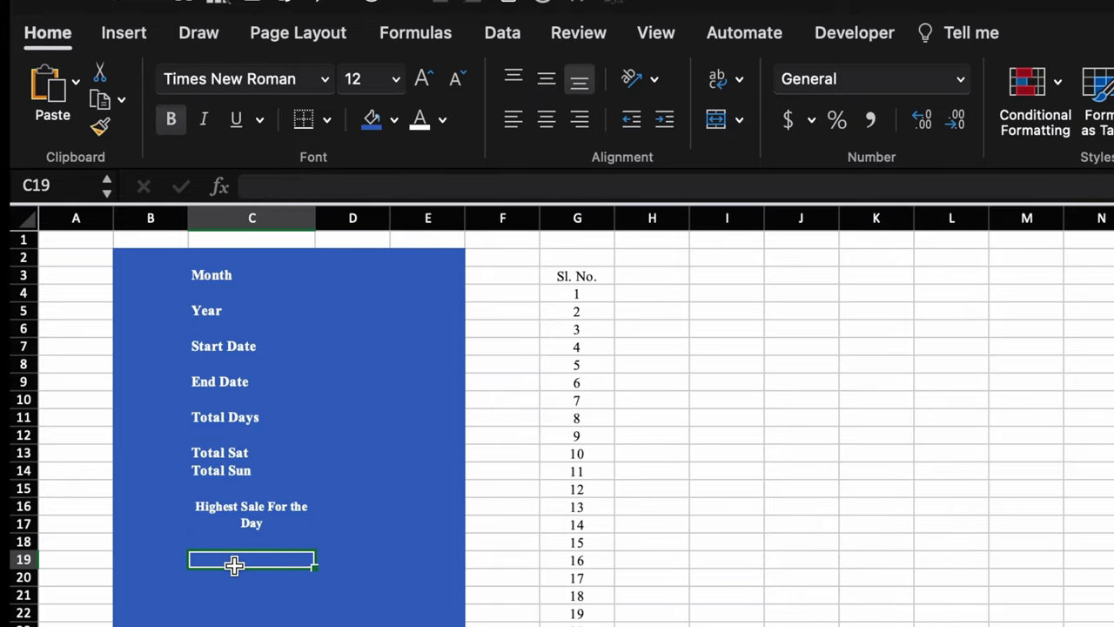
type("Lowest Sale For the Day")
key("Return")
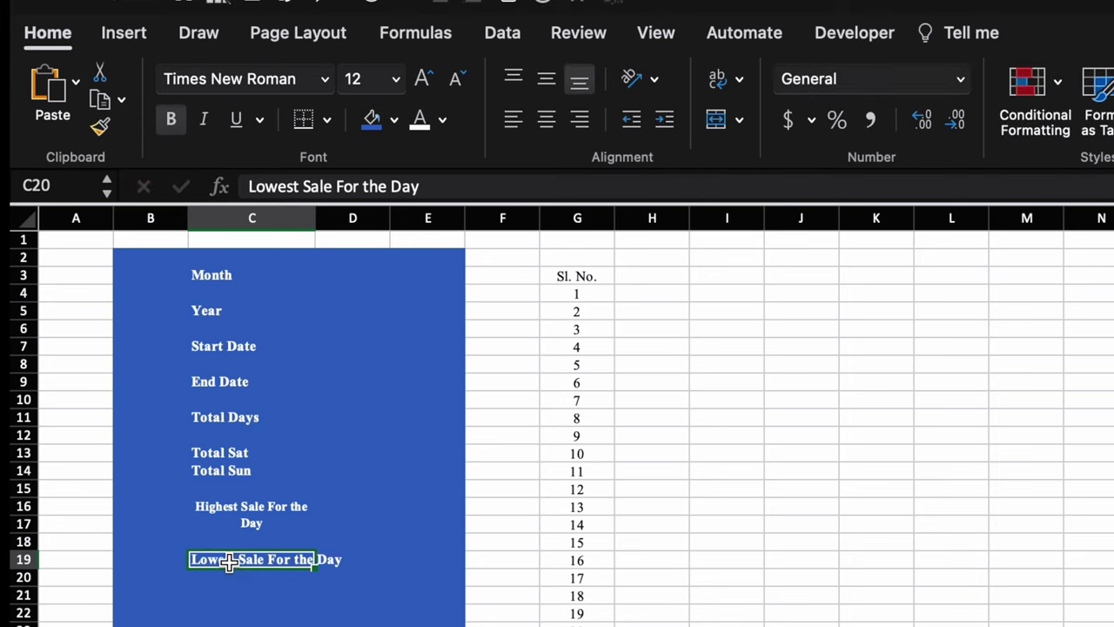
left_click_drag(234, 564, 229, 573)
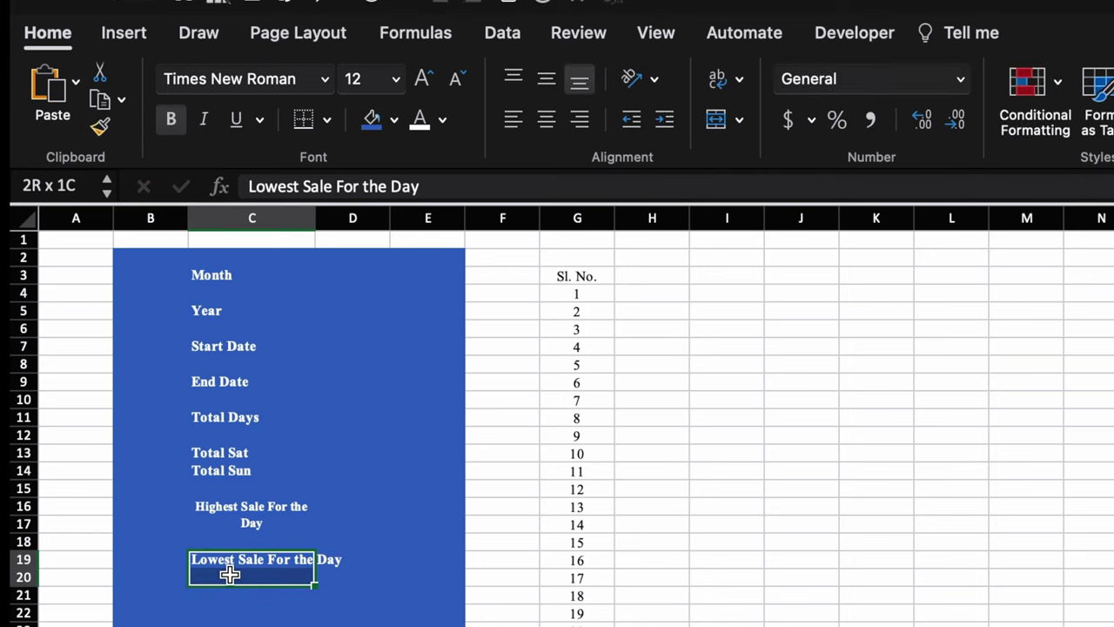
left_click(715, 121)
left_click(715, 79)
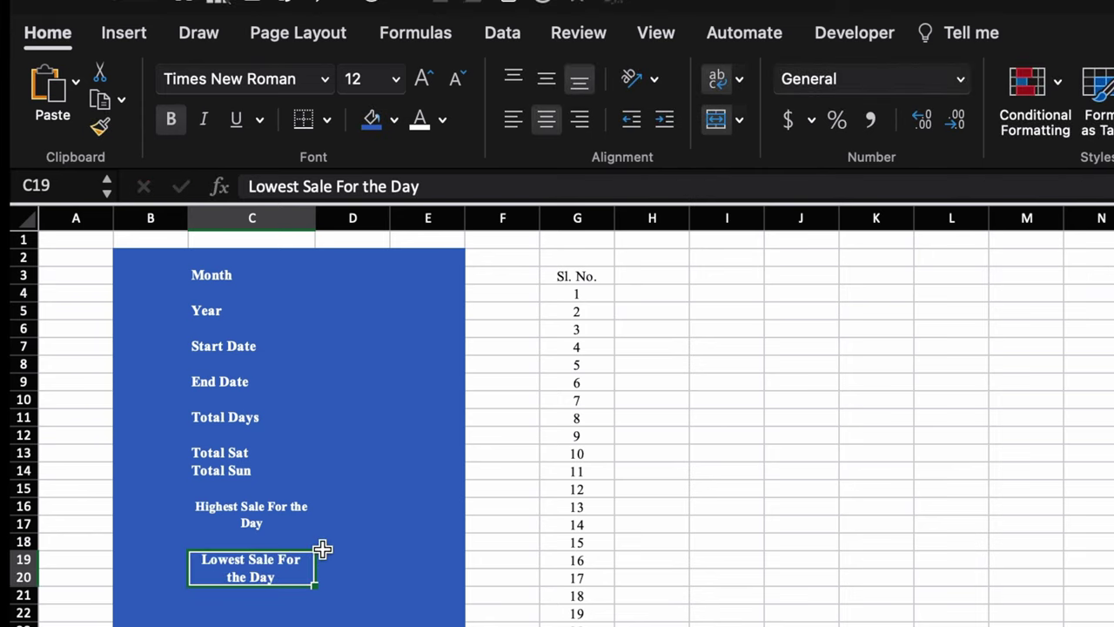
Enter the dashboard labels "Target Achieved" in C22 and "Sales Till Date" in C24
left_click(244, 607)
type("Target ")
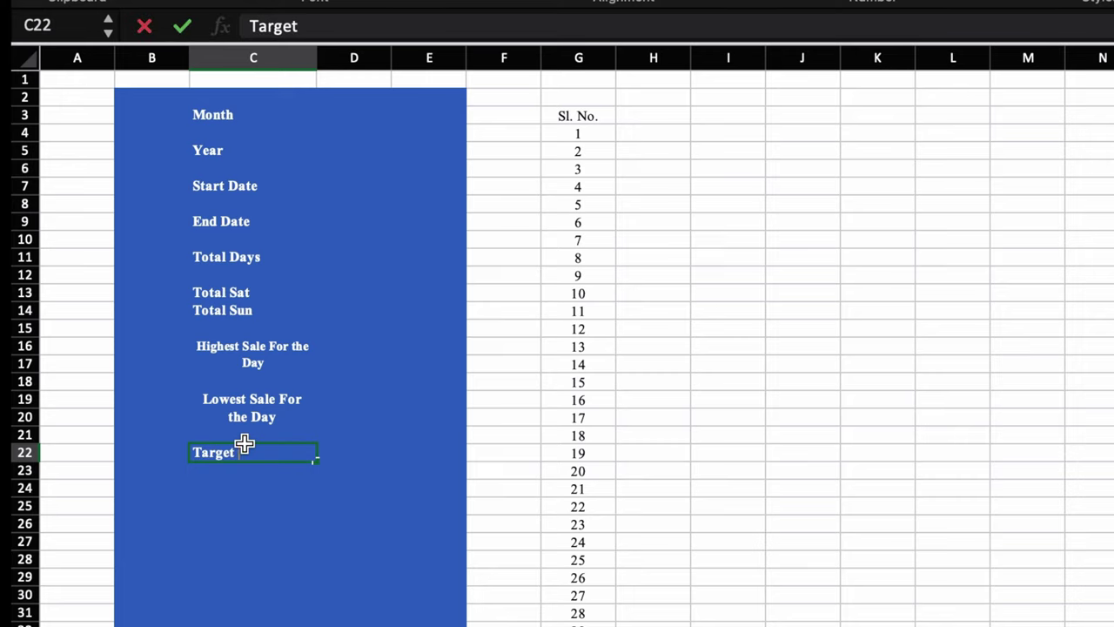
type("Achieved")
left_click(229, 485)
type("Sales Till Date")
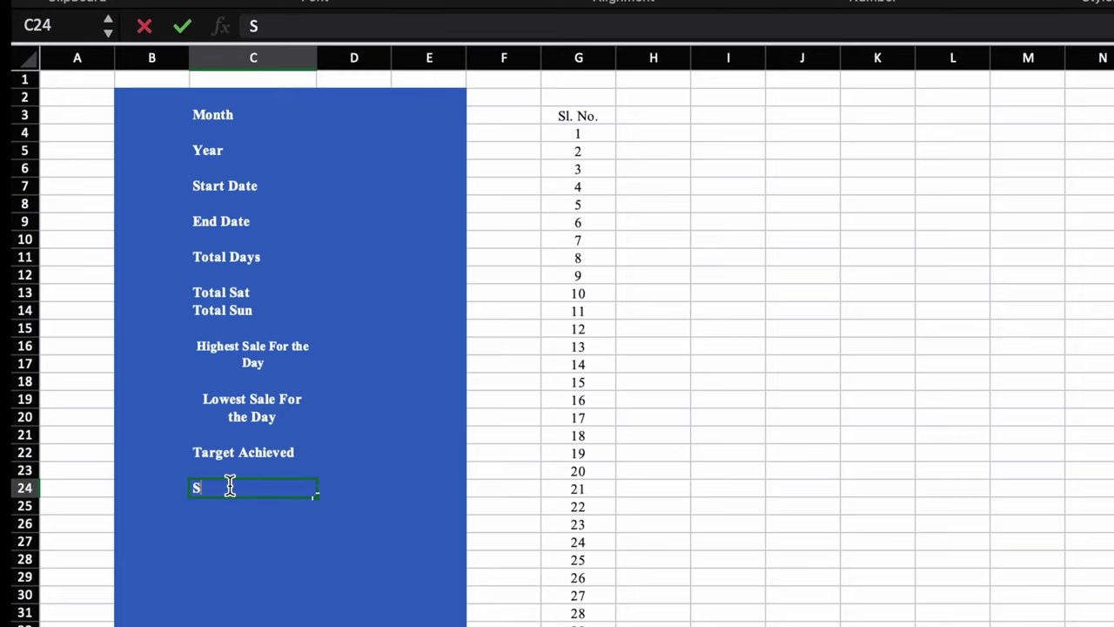
key("Return")
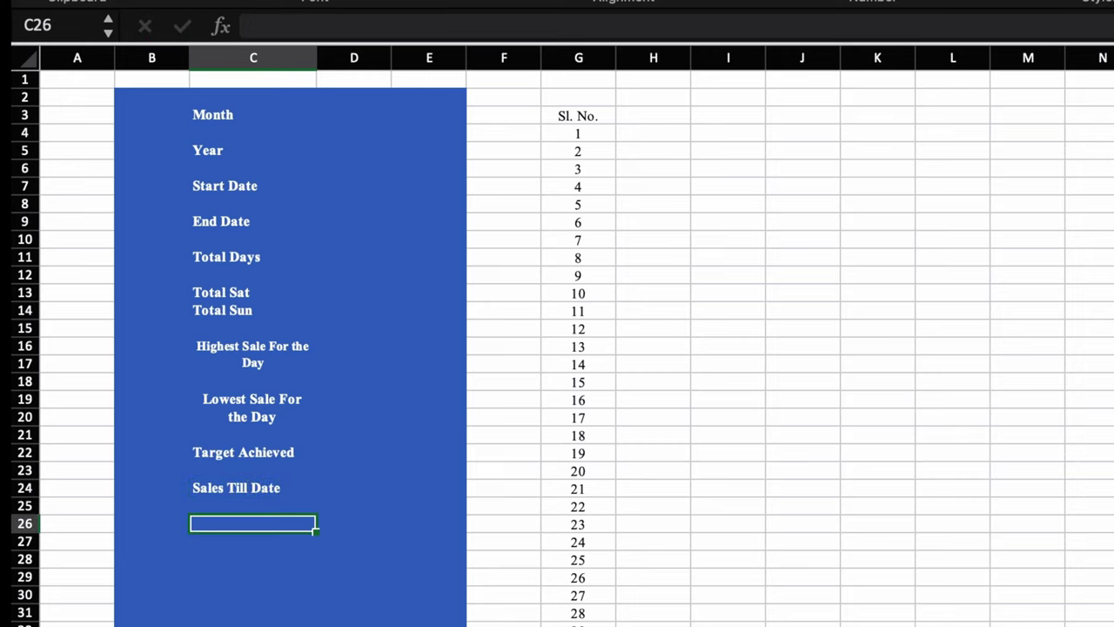
Enter the labels "Average Sales" in C26, "Dine in Sales" in C28, "Take Away Sales" in C29 and "Delivery Sales" in C30
type("Average Sales")
left_click(252, 558)
type("Dine in Sales")
key("Return")
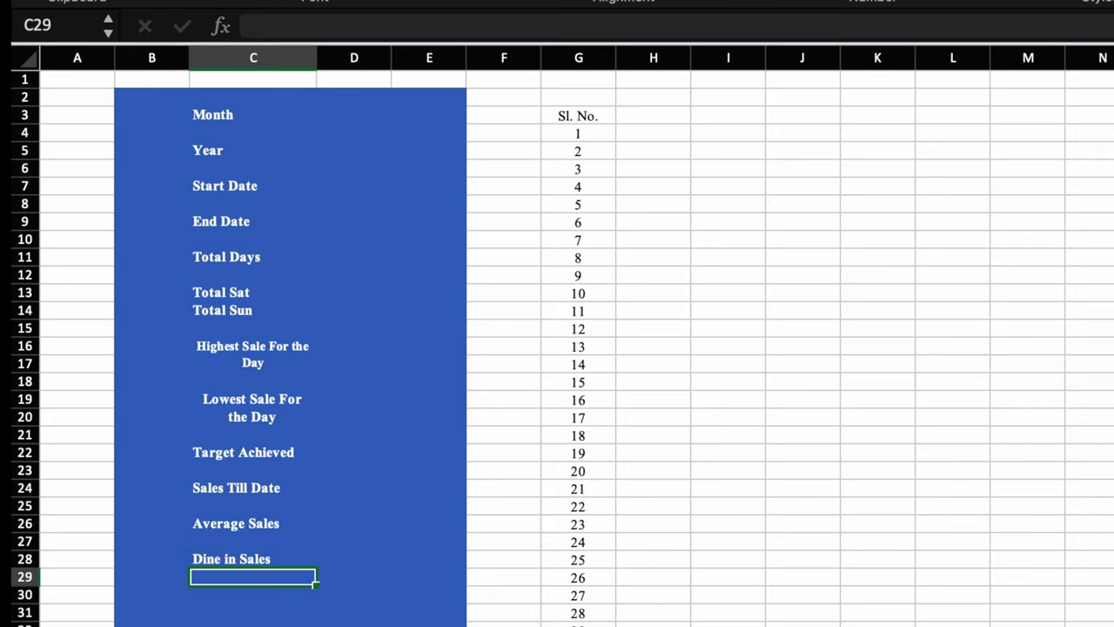
type("Take Away Sales")
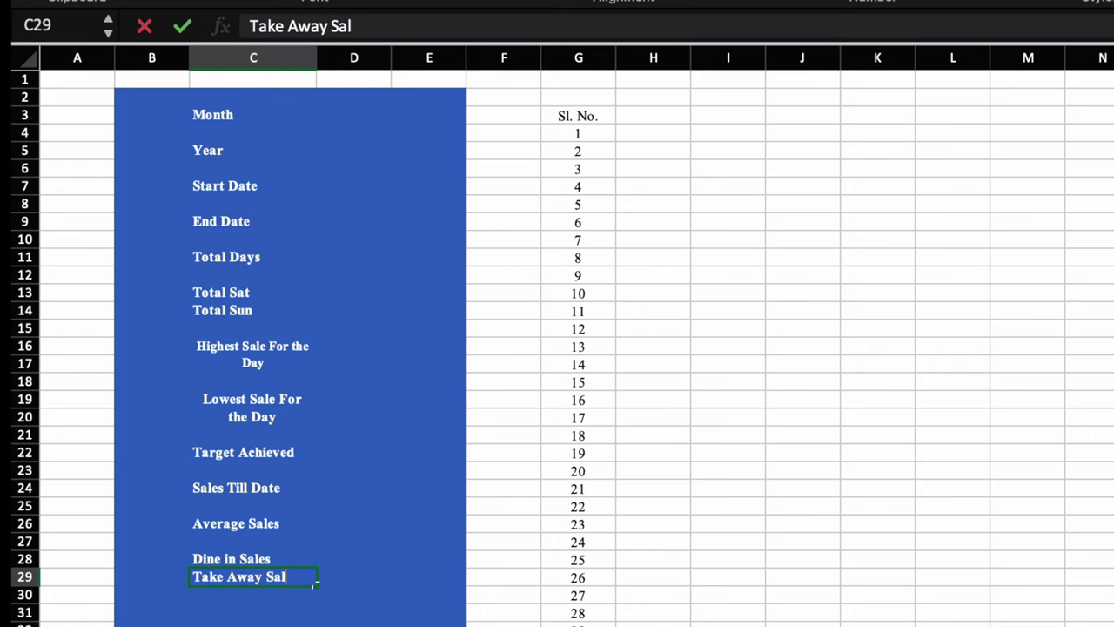
key("Return")
type("Delivery Sales")
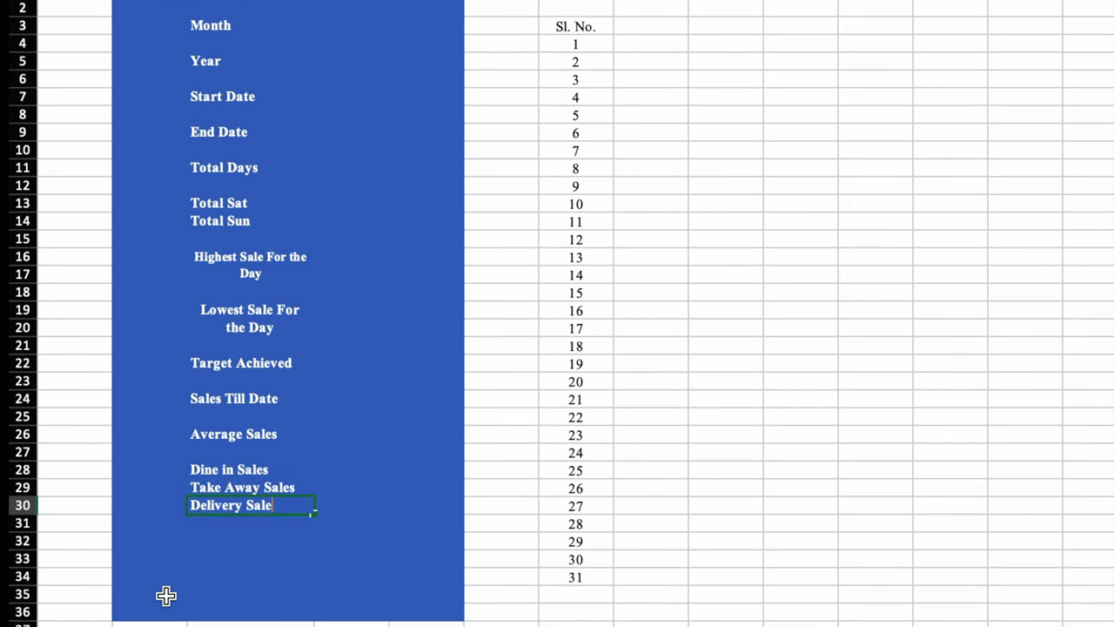
Enter the dashboard labels "Total Sales" in C32, "Last Year Sales" in C33 and "Growth" in C34
key("Return")
key("Return")
type("Total Sales")
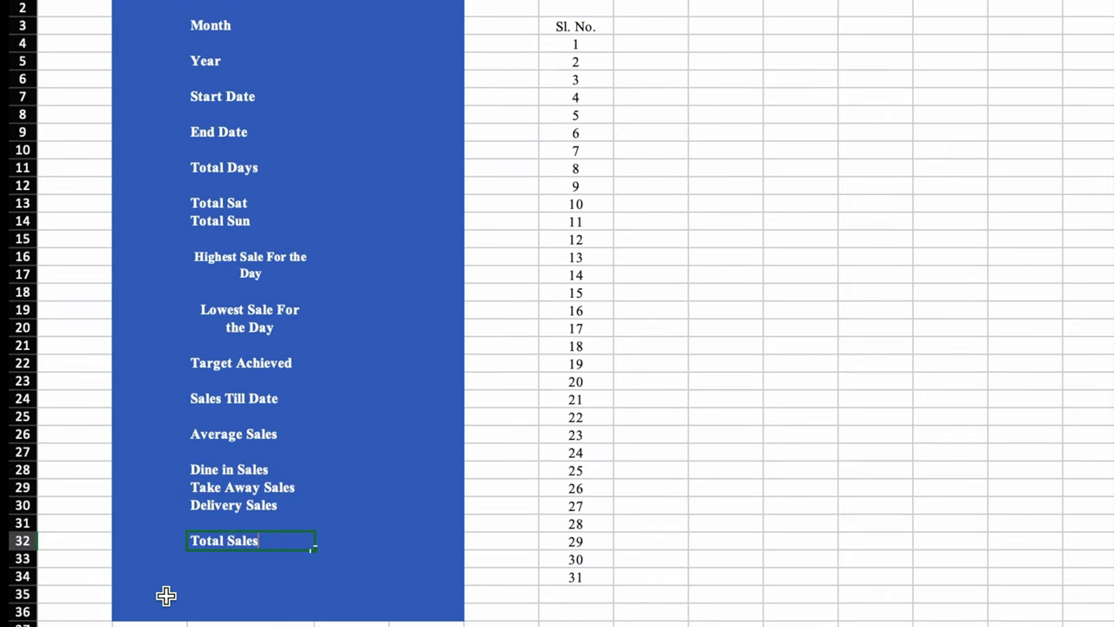
key("Return")
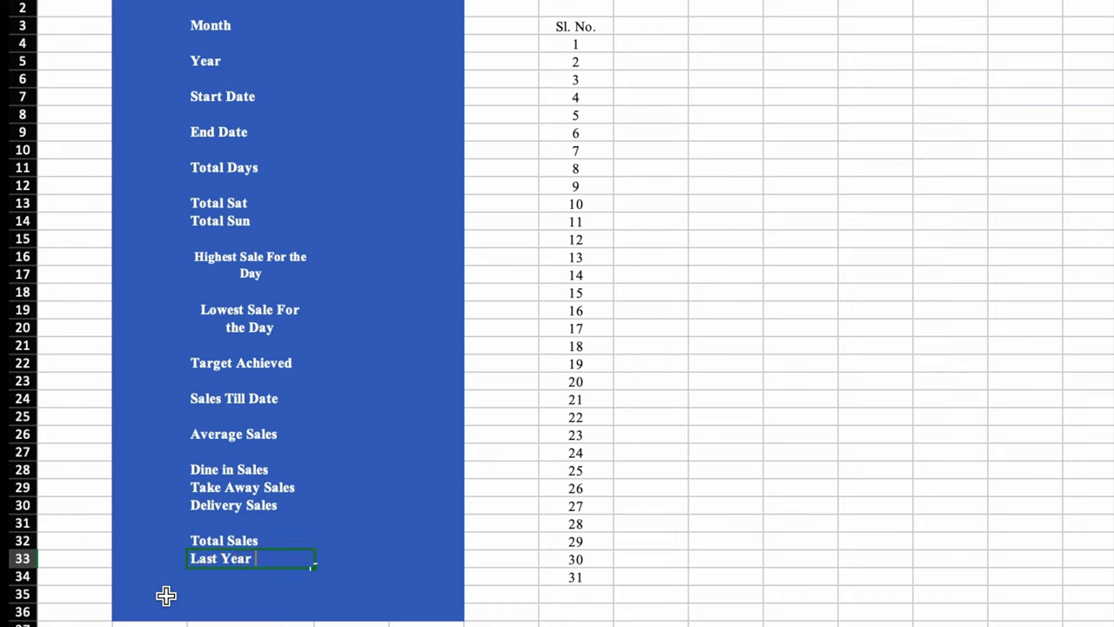
type("Sales")
key("Return")
type("Growth")
key("Return")
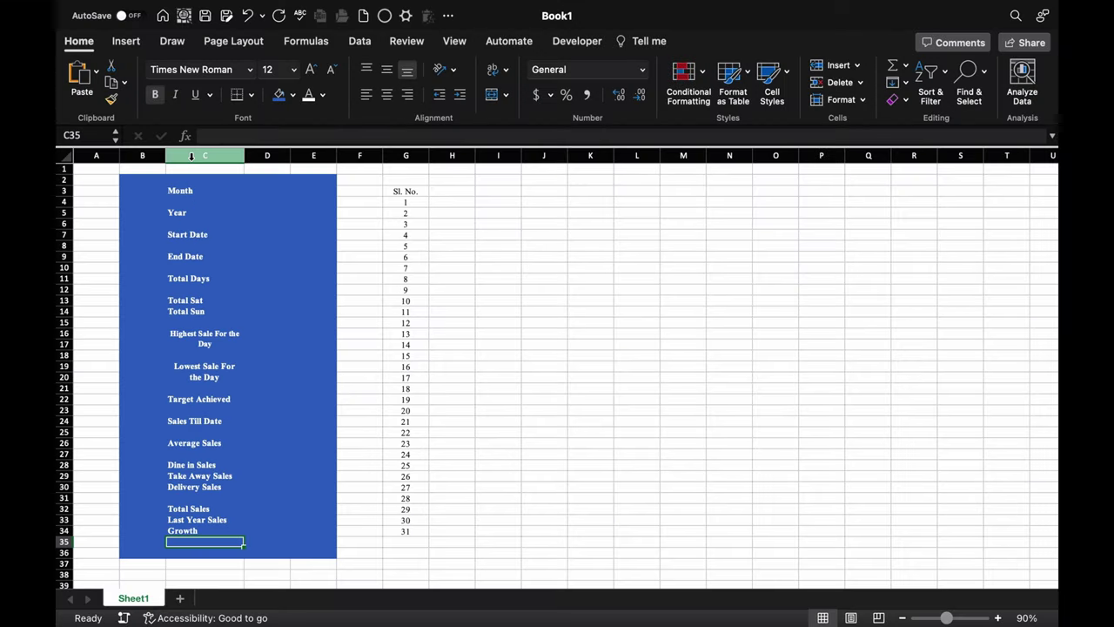
Left-align all the dashboard labels in column C
left_click(191, 155)
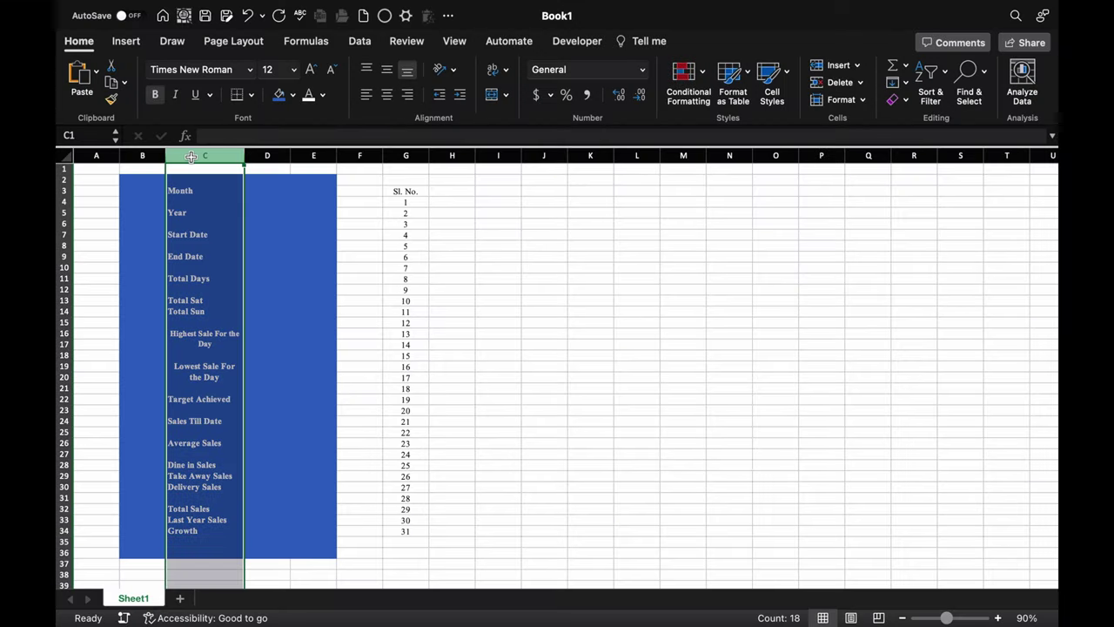
left_click(367, 98)
left_click(267, 191)
Narrow column B and outline the blue dashboard panel B2:E36 with a thick box border
left_click_drag(165, 156, 286, 547)
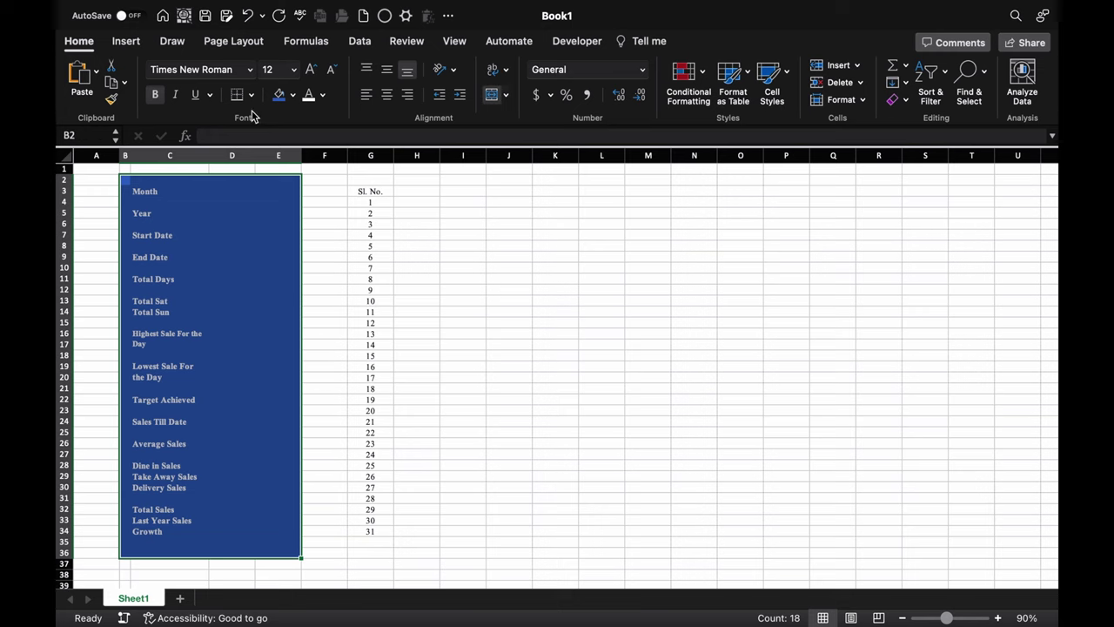
left_click(250, 95)
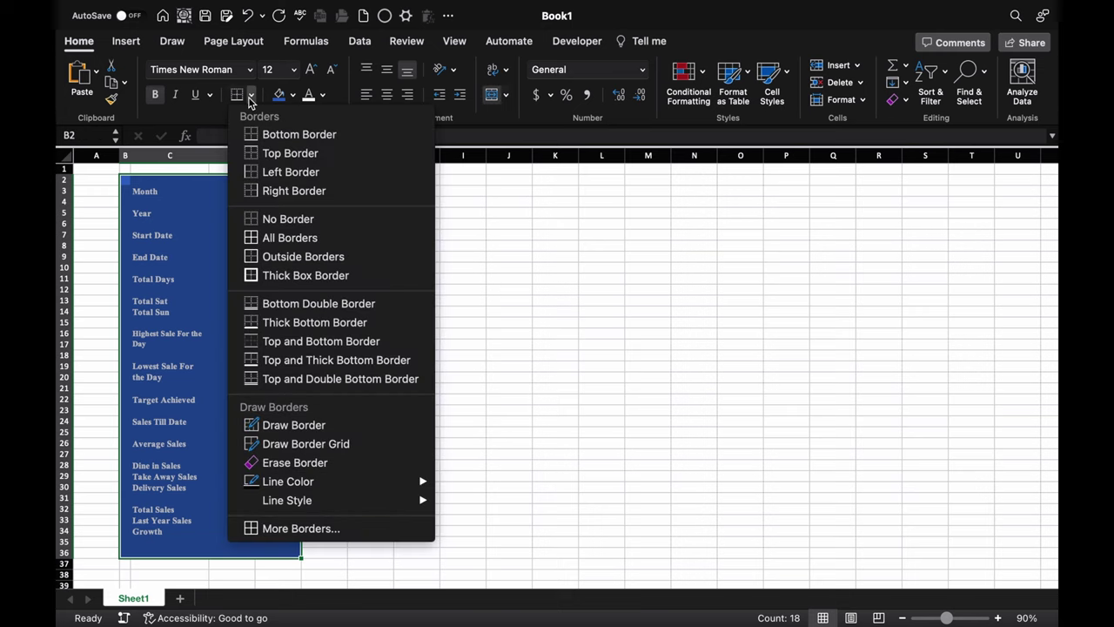
left_click(308, 275)
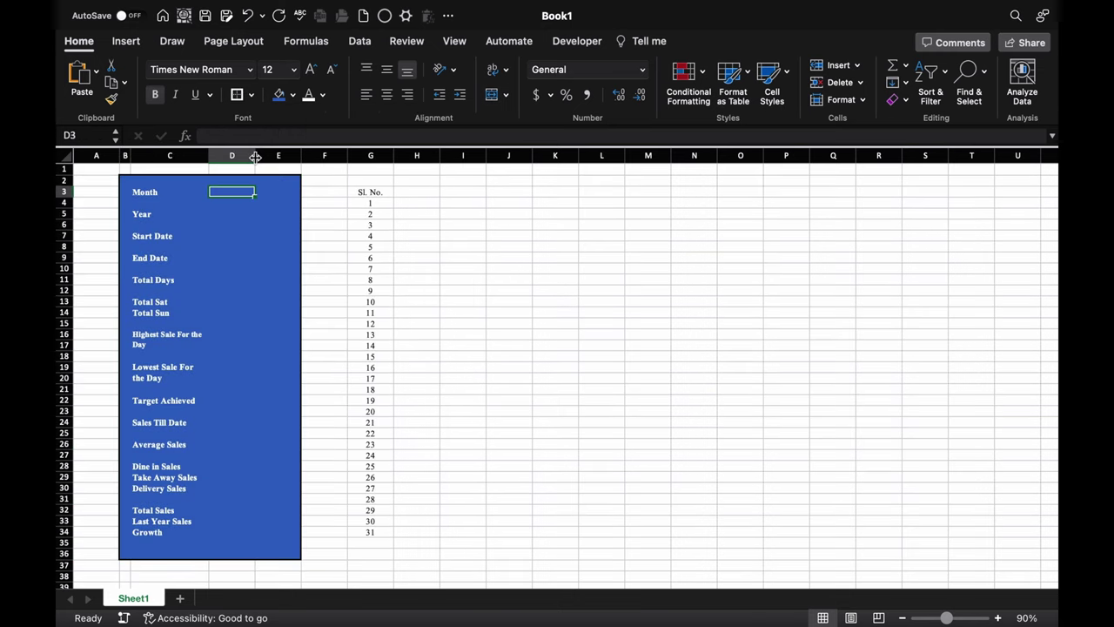
Widen column D and put borders around the value cells D3, D5, D7, D9, D11, D13 and D14
left_click_drag(255, 156, 290, 156)
key("super+y")
left_click(249, 214)
key("super+y")
left_click(249, 236)
key("super+y")
left_click(249, 257)
left_click(249, 279)
left_click(250, 301)
key("super+y")
left_click(249, 312)
key("super+y")
Merge D16:D17 and D19:D20 into bordered value cells for the highest and lowest sale
left_click_drag(249, 334, 249, 345)
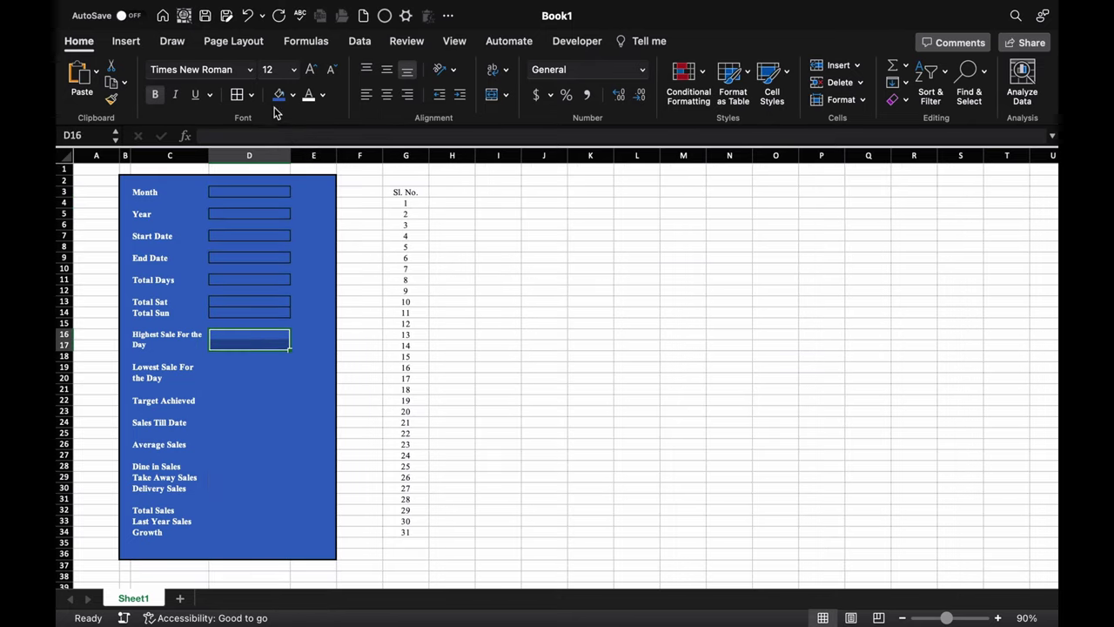
left_click(491, 95)
left_click_drag(249, 368, 249, 378)
Add borders to D22, D24, D26, D28:D30 and D32:D34, and narrow column E
left_click(249, 400)
key("super+y")
left_click(249, 422)
key("super+y")
left_click(249, 444)
key("super+y")
left_click_drag(249, 466, 249, 532)
key("super+y")
key("super+y")
left_click(498, 225)
left_click_drag(336, 155, 301, 155)
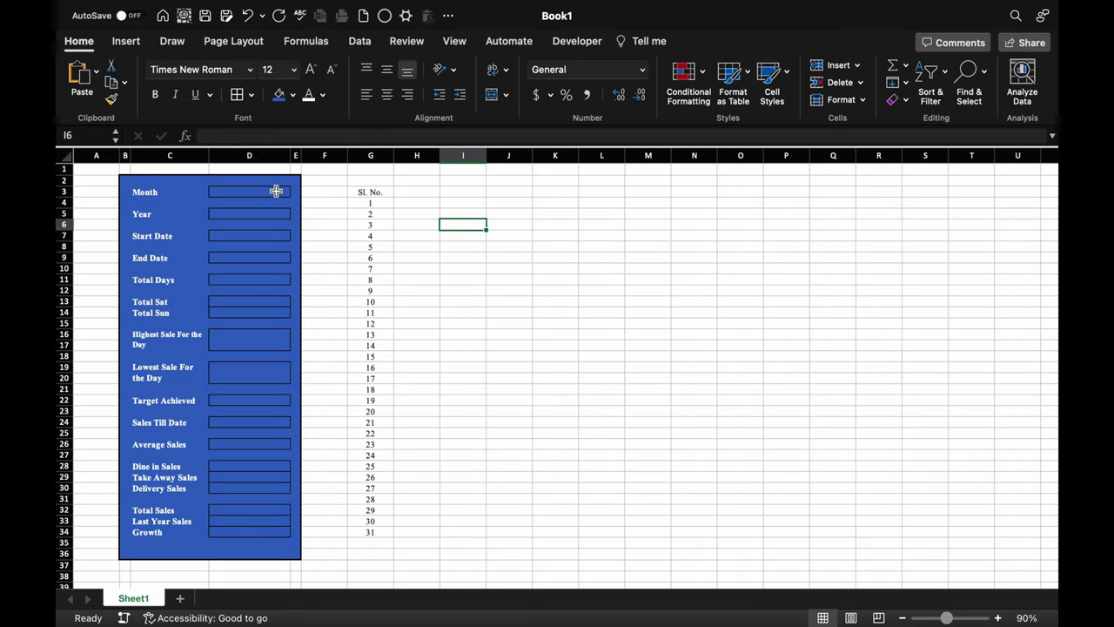
Fill the Month and Year value cells D3 and D5 red, with a yellow font color
left_click(276, 190)
left_click(292, 96)
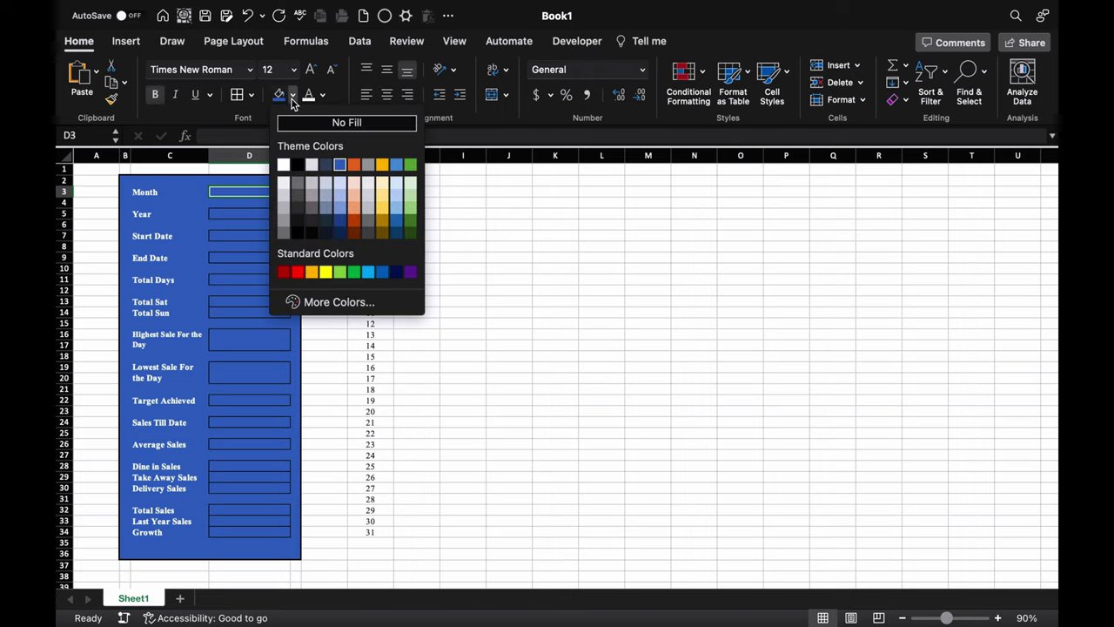
left_click(297, 272)
left_click(249, 213)
left_click(322, 94)
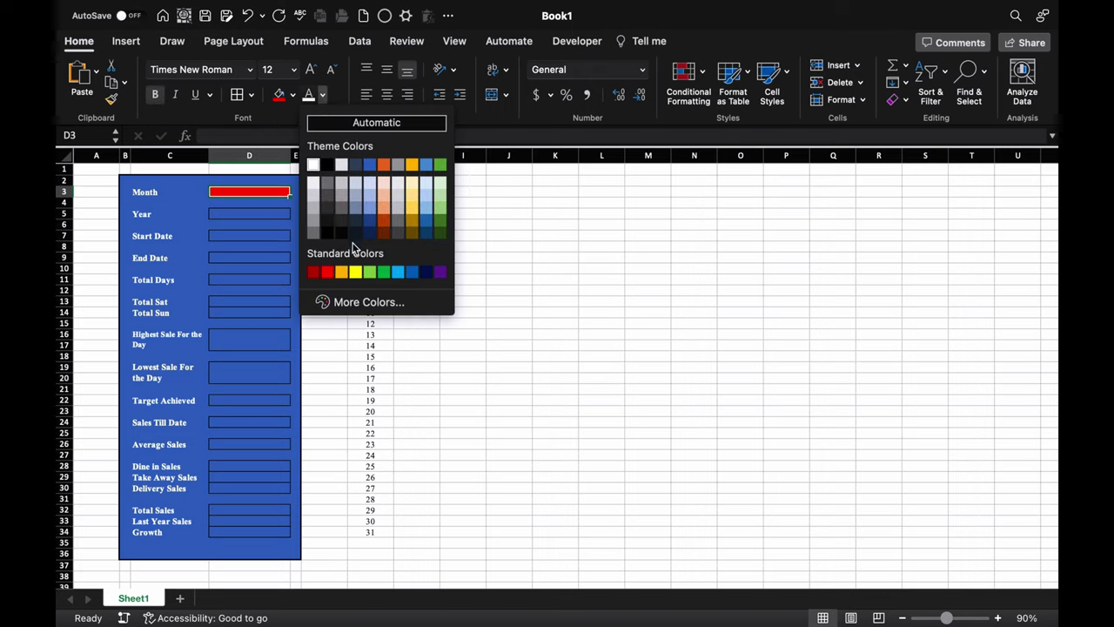
left_click(353, 272)
left_click(278, 94)
Fill the Start Date and End Date value cells D7 and D9 yellow, with a red font color
left_click(249, 235)
left_click(293, 94)
left_click(324, 272)
left_click(274, 258)
key("super+y")
left_click(509, 279)
Make row 2 taller and merge cells B2:E2 across the dashboard panel
left_click_drag(63, 185, 64, 207)
left_click(126, 189)
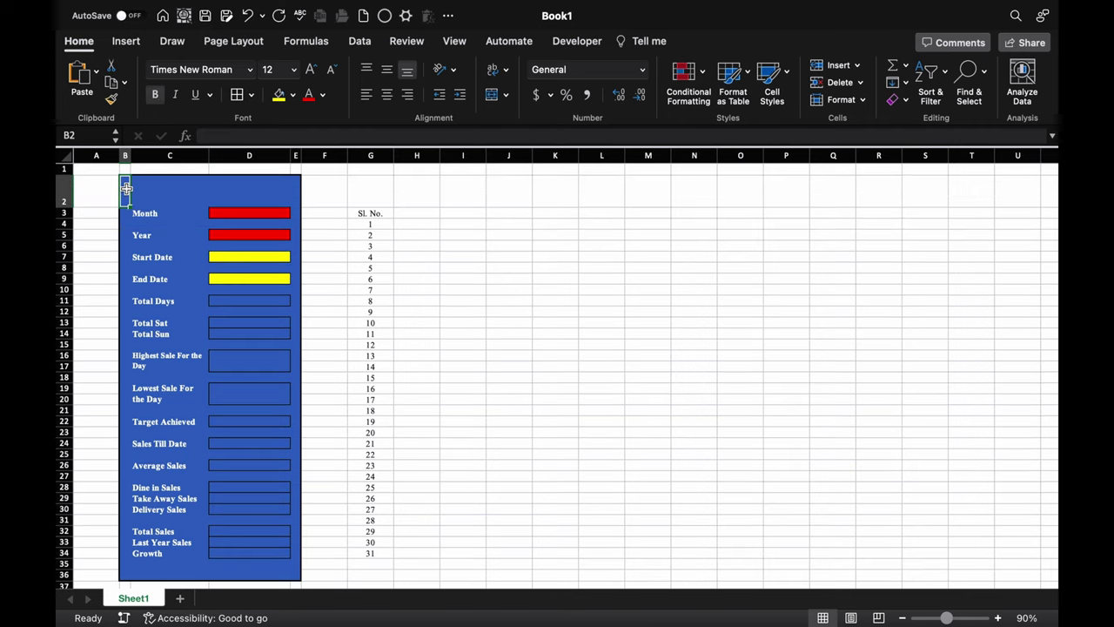
left_click_drag(126, 189, 292, 185)
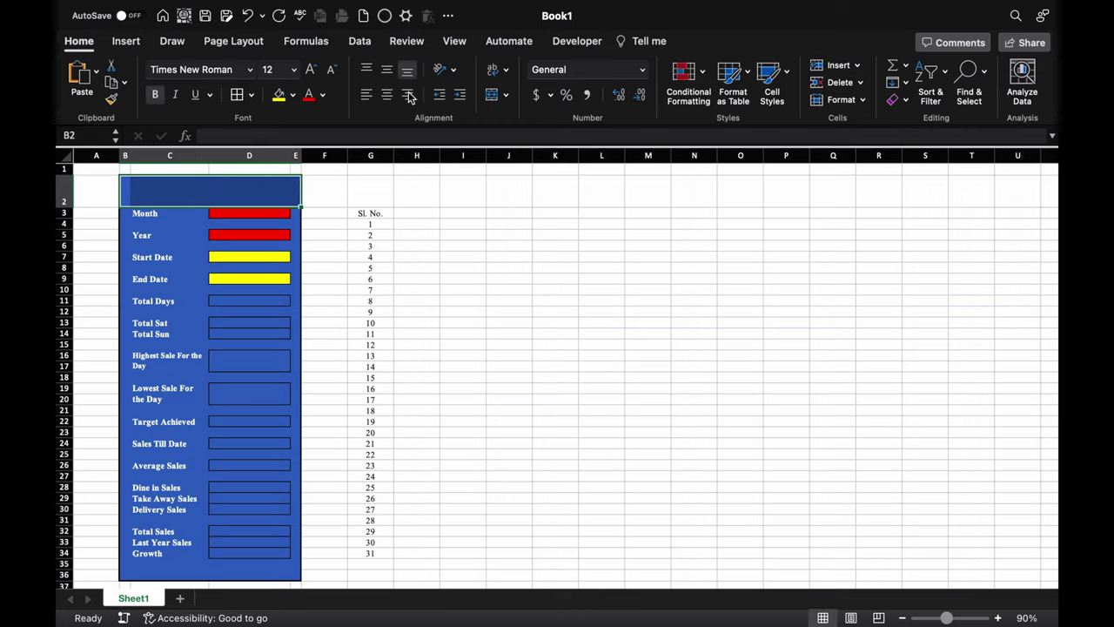
left_click(492, 94)
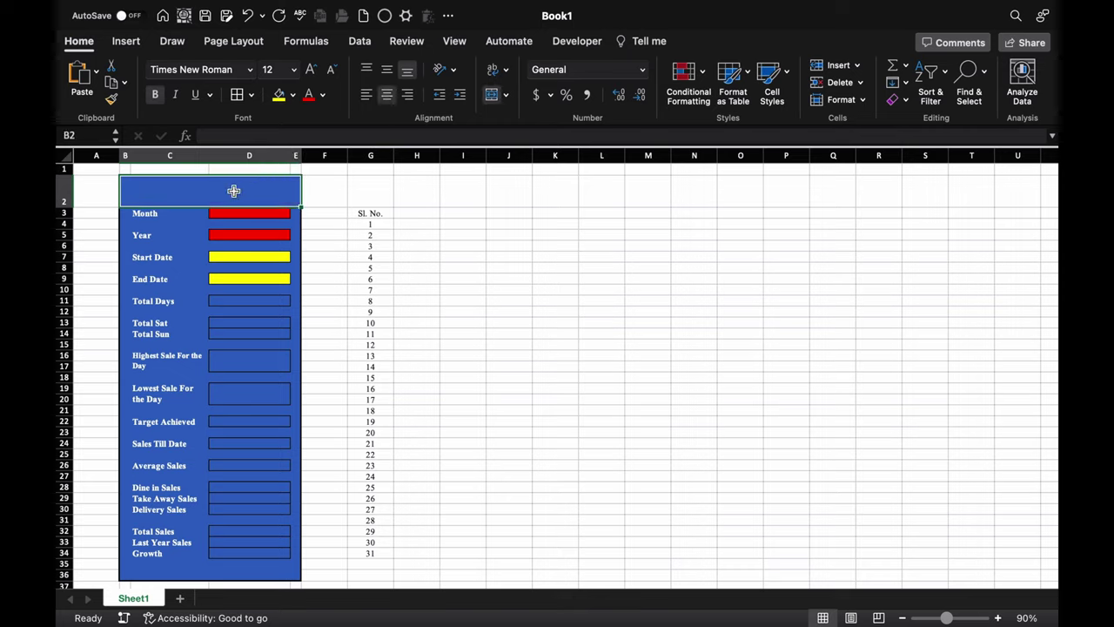
Enter the title "Dashboard" in merged cell B2 and center it vertically
type("Dashboard")
key("ctrl+Return")
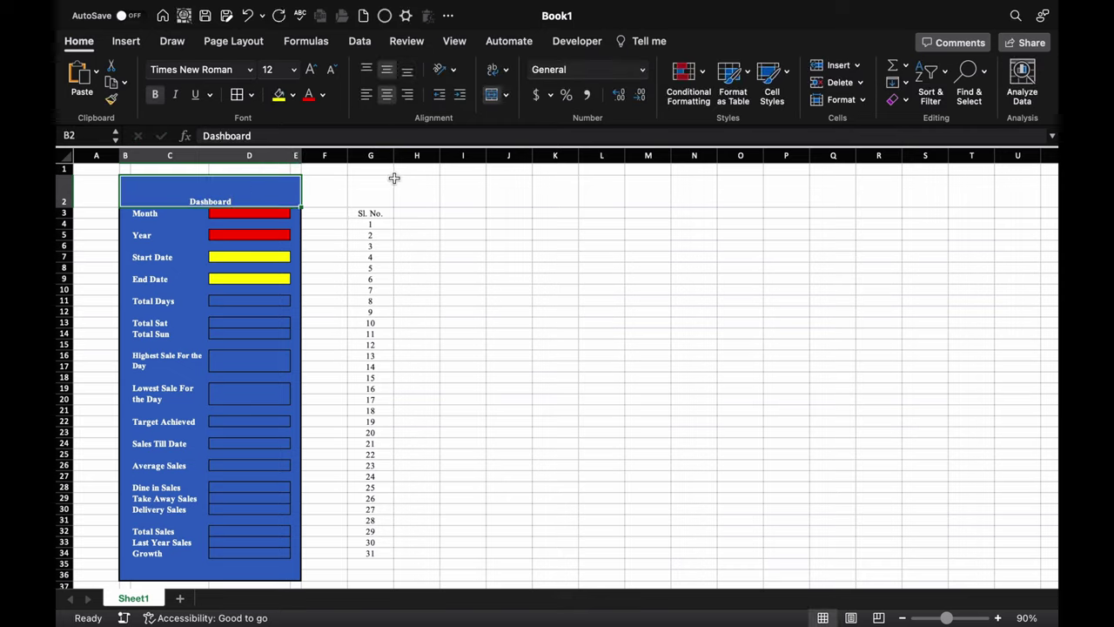
left_click(387, 69)
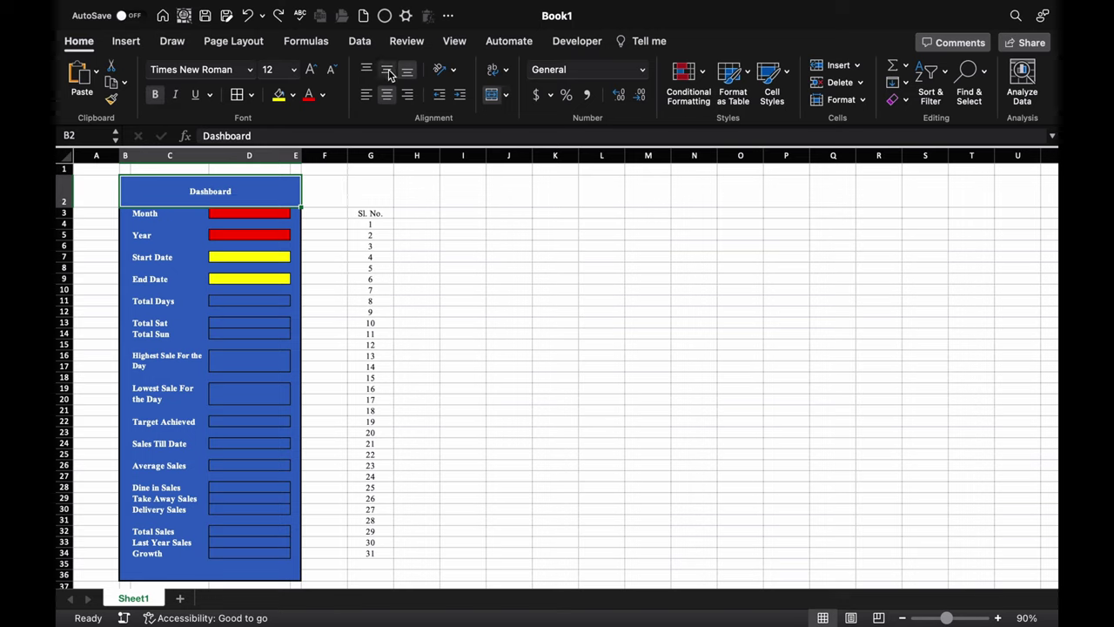
Format the Dashboard title in 28 pt Copperplate Gothic, shift it toward the right side of its merged cell, and widen column D
left_click(311, 69)
left_click(311, 69)
left_click(311, 70)
left_click(311, 69)
left_click(311, 69)
left_click(311, 70)
left_click(311, 69)
left_click(311, 69)
left_click(250, 70)
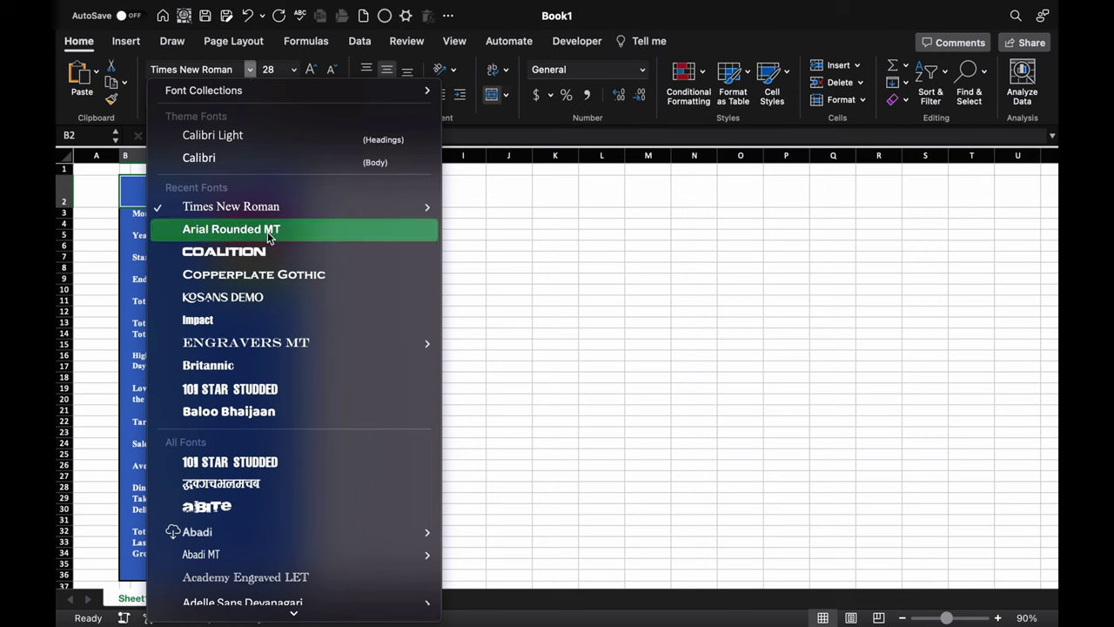
left_click(249, 271)
left_click(407, 95)
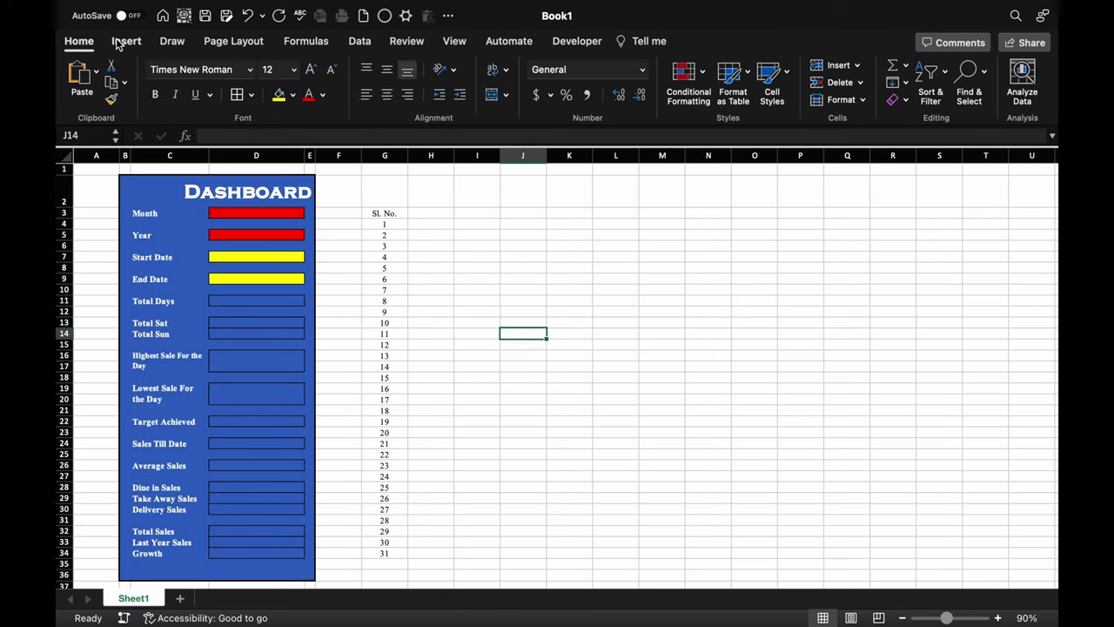
Draw a rounded rectangle about 2.3" wide and 1" high over the empty cells beside the serial number column
left_click(125, 41)
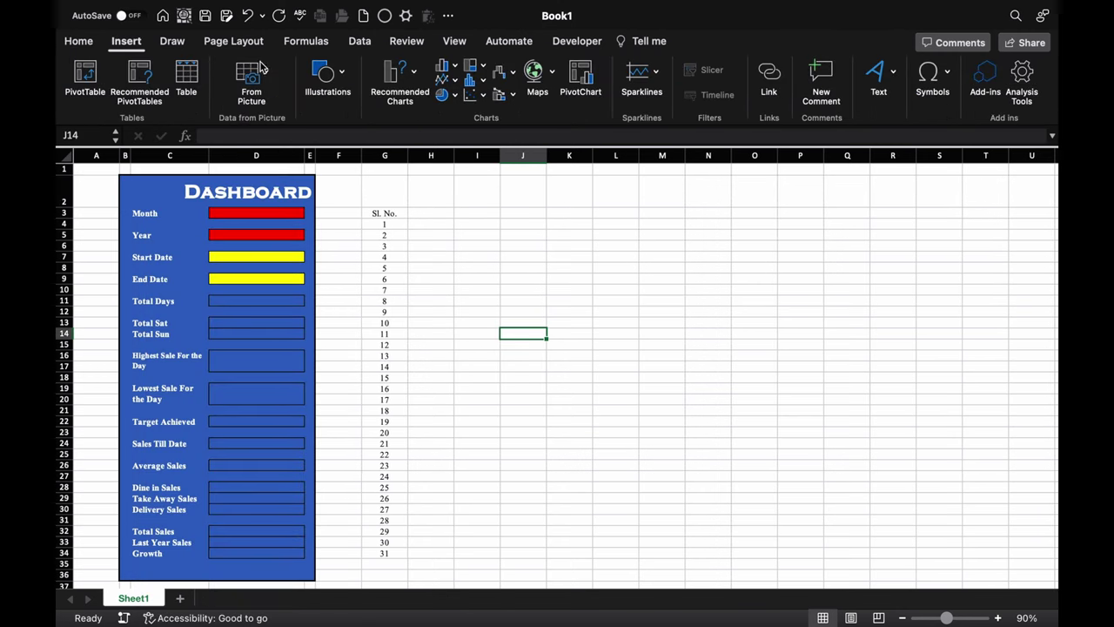
left_click(327, 77)
left_click(267, 122)
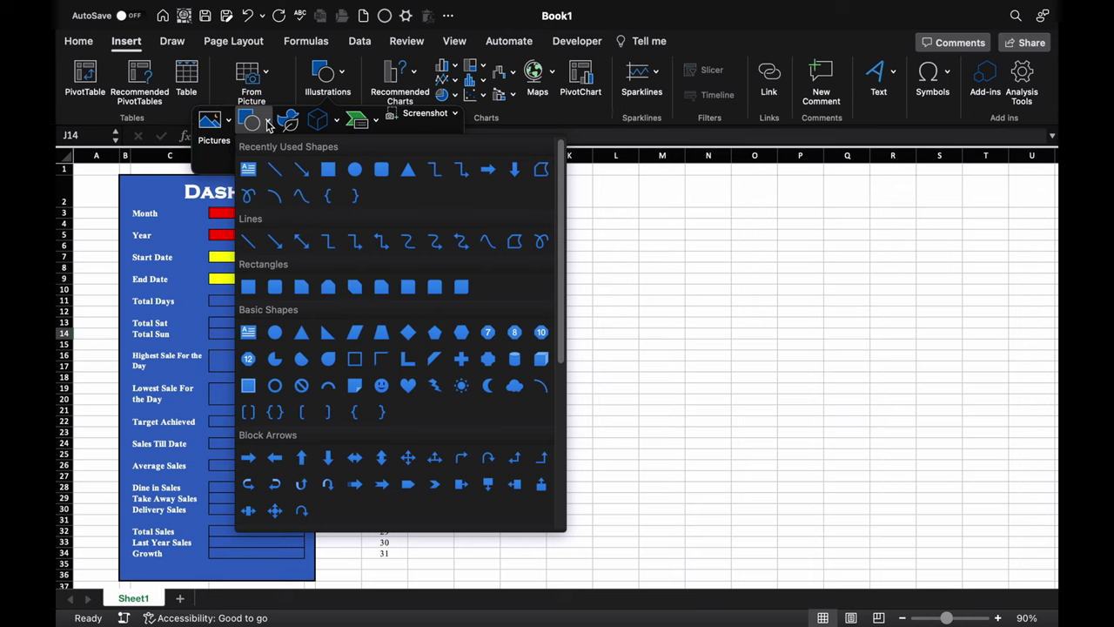
left_click(382, 169)
left_click_drag(498, 235, 618, 261)
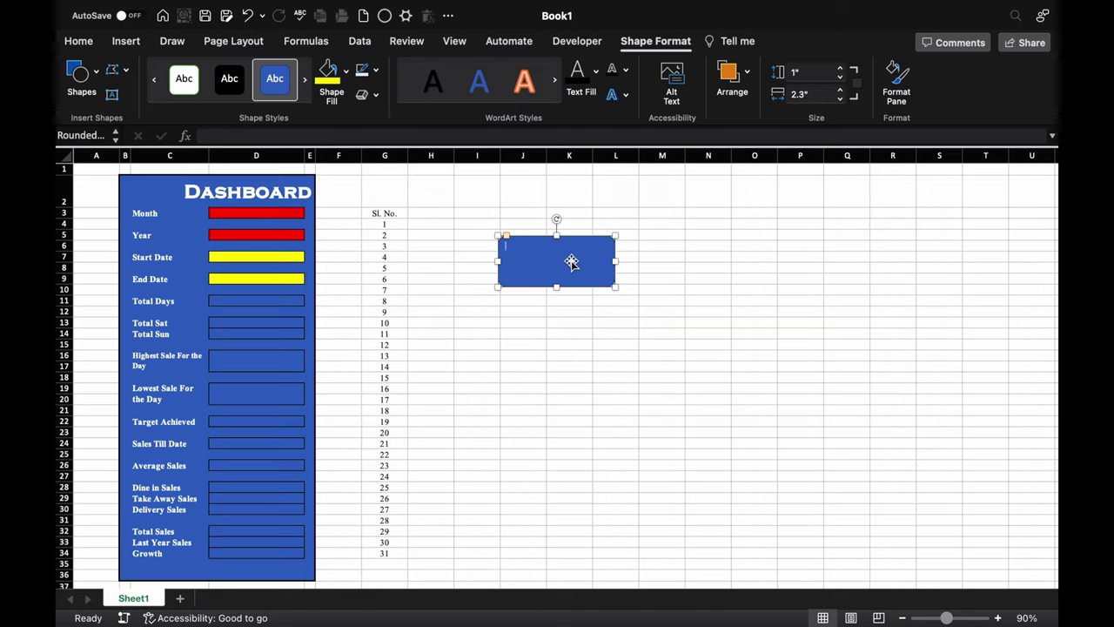
Label the rounded rectangle "Home", centered horizontally and vertically, at 36 pt
left_click(79, 41)
left_click(386, 94)
left_click(387, 71)
left_click(310, 68)
left_click(310, 69)
left_click(310, 69)
left_click(310, 68)
left_click(310, 69)
left_click(310, 69)
left_click(310, 68)
left_click(310, 69)
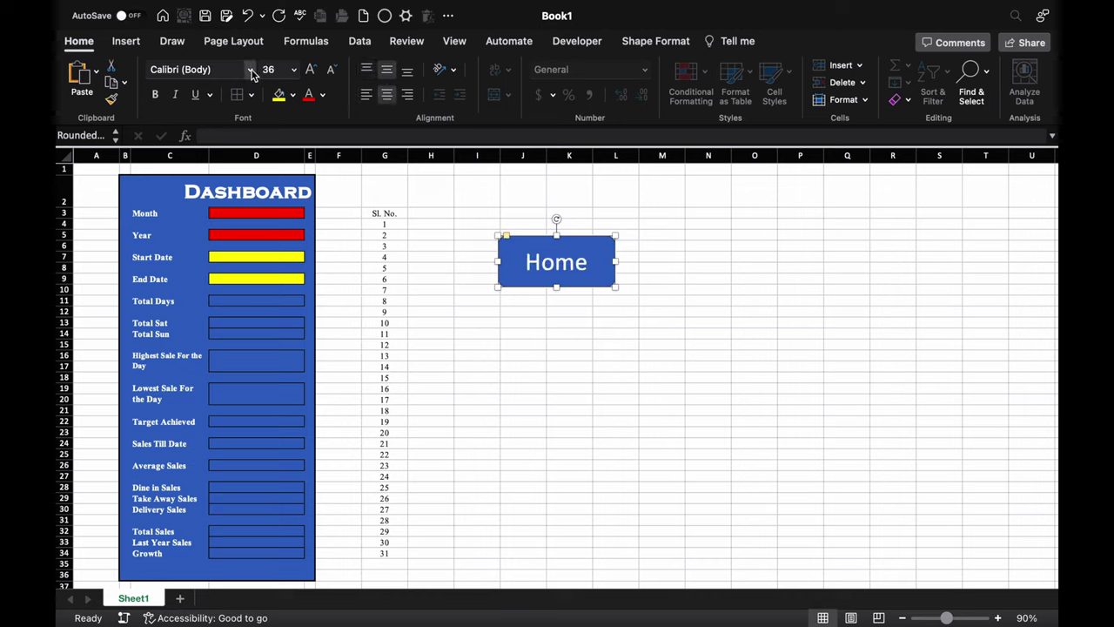
Set the Home label's font to Arial Rounded MT in red
left_click(249, 69)
left_click(261, 252)
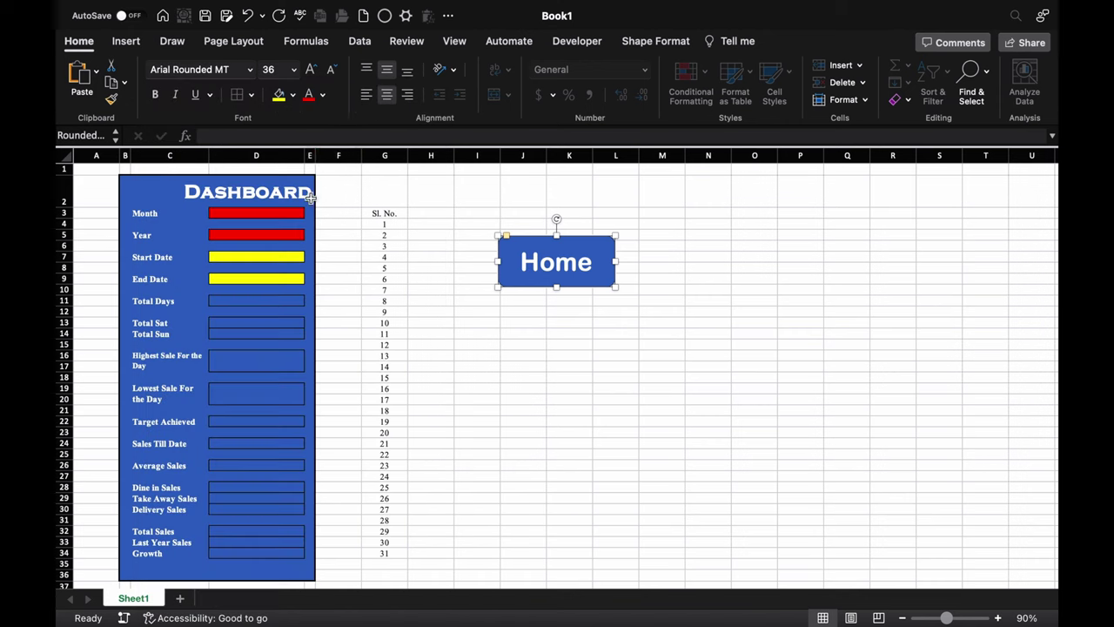
left_click(309, 94)
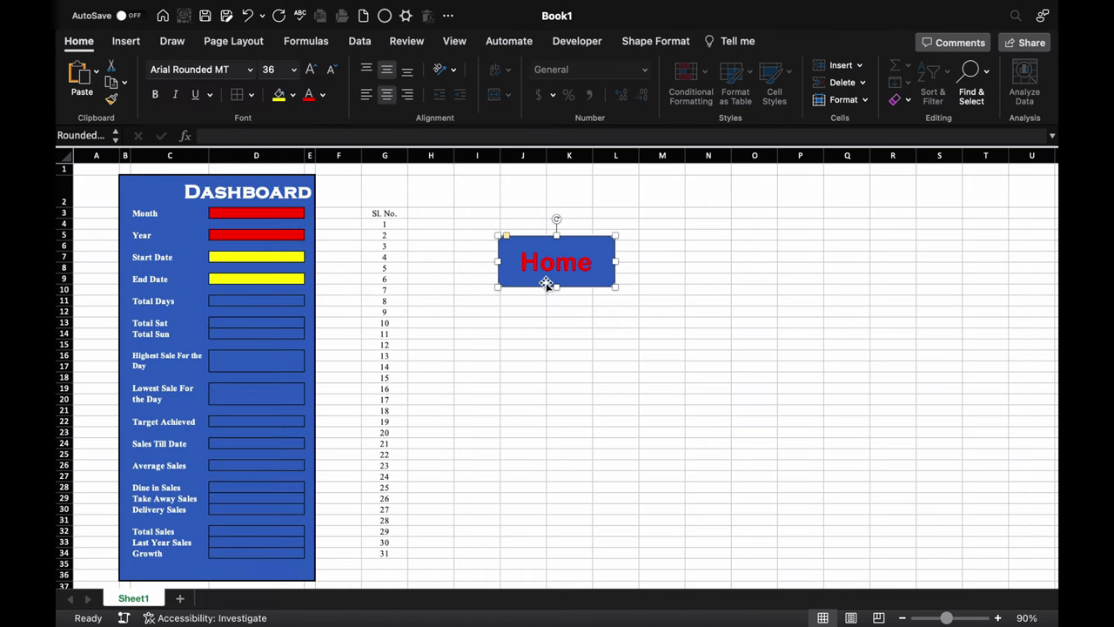
Add a black shadow to the Home rectangle through its shape formatting options
right_click(547, 284)
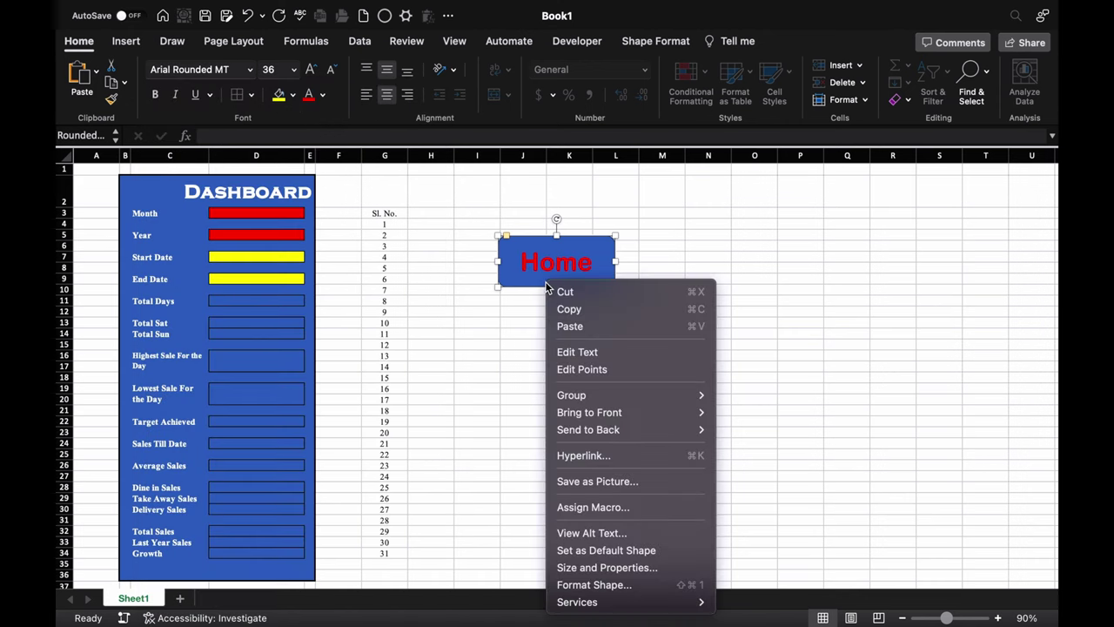
left_click(632, 585)
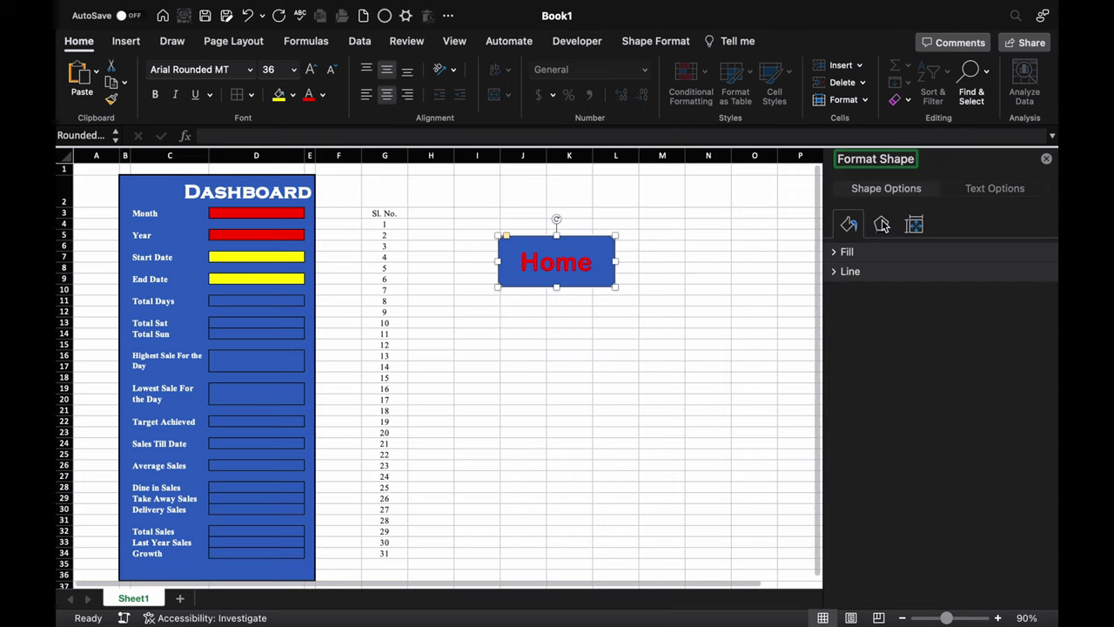
left_click(882, 225)
left_click(870, 251)
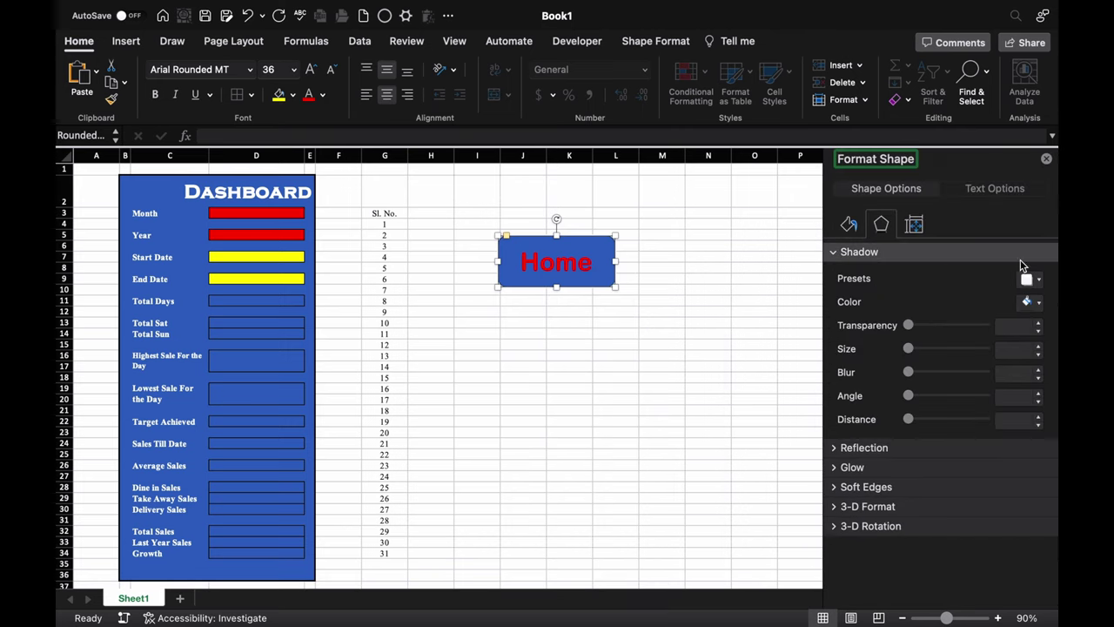
left_click(1028, 301)
left_click(932, 349)
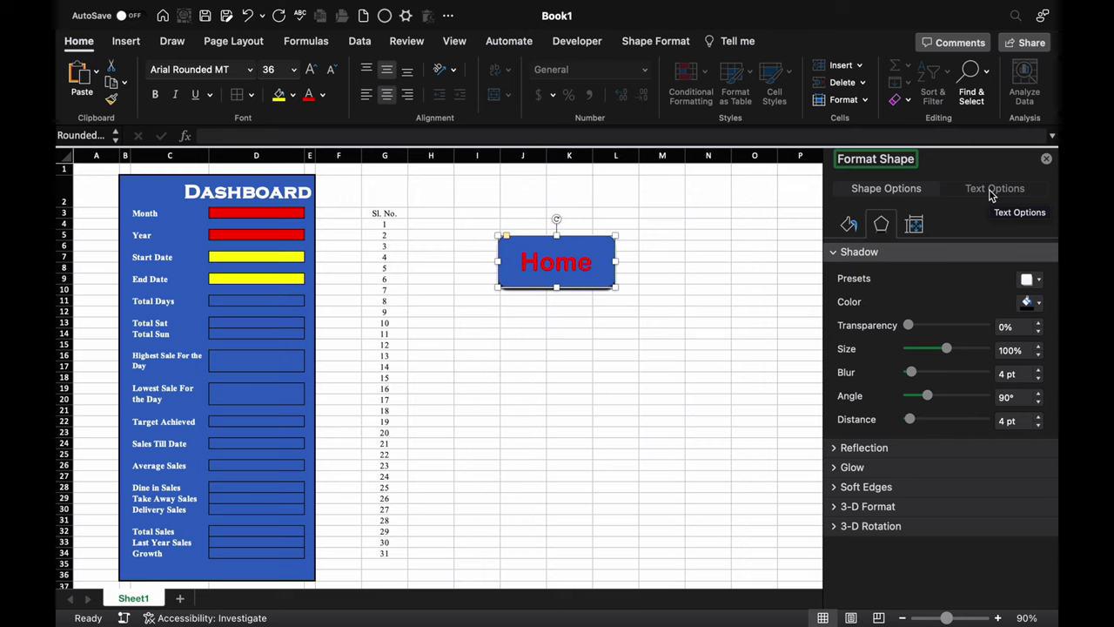
Add a black shadow to the Home label's text
left_click(990, 193)
left_click(881, 223)
left_click(1028, 301)
left_click(932, 348)
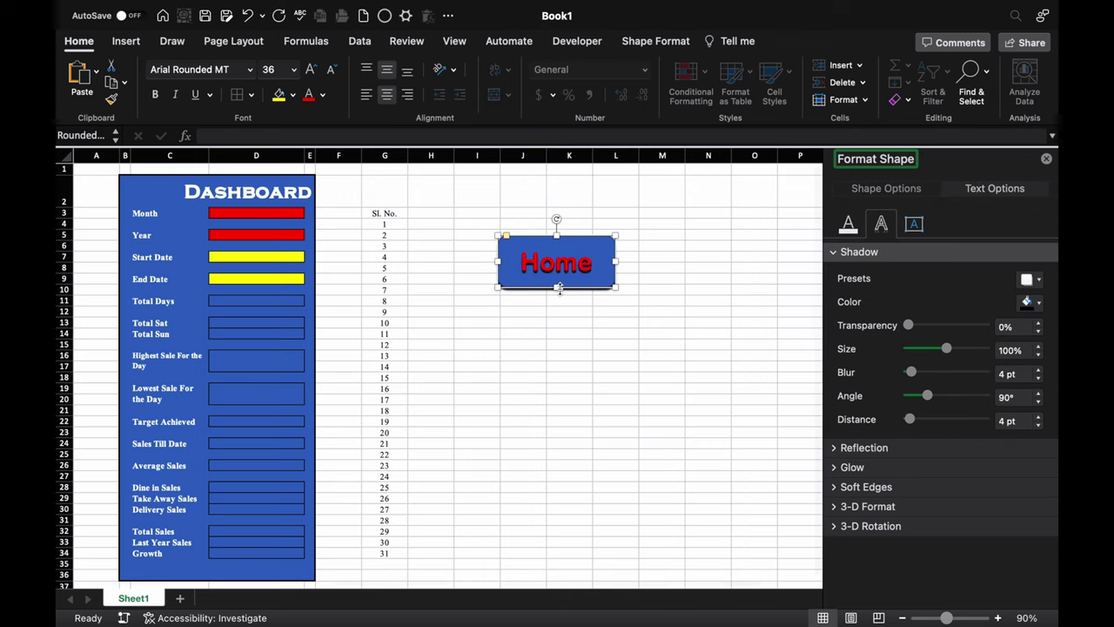
Shrink the Home shape and place it over the start of the title row, above the Month label, with 32 pt text
left_click(559, 289)
left_click_drag(559, 285, 213, 212)
Reduce the Dashboard title's font size and widen column D so the title fits beside the Home shape
left_click(269, 189)
key("super+shift+comma")
key("super+shift+comma")
key("super+shift+comma")
key("super+shift+comma")
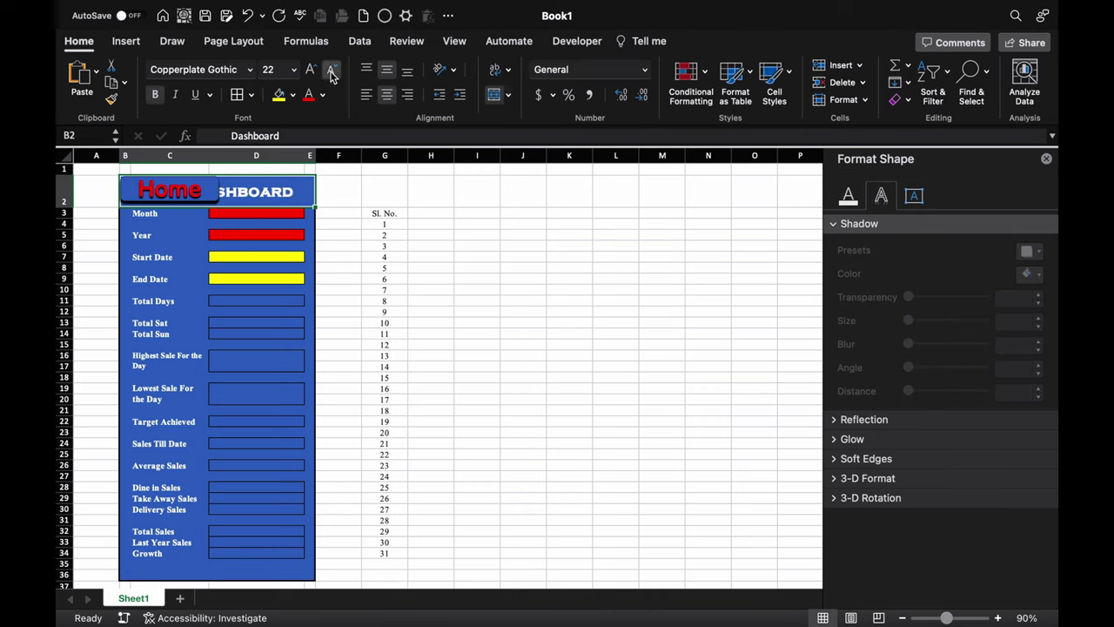
left_click_drag(305, 159, 328, 156)
left_click(592, 356)
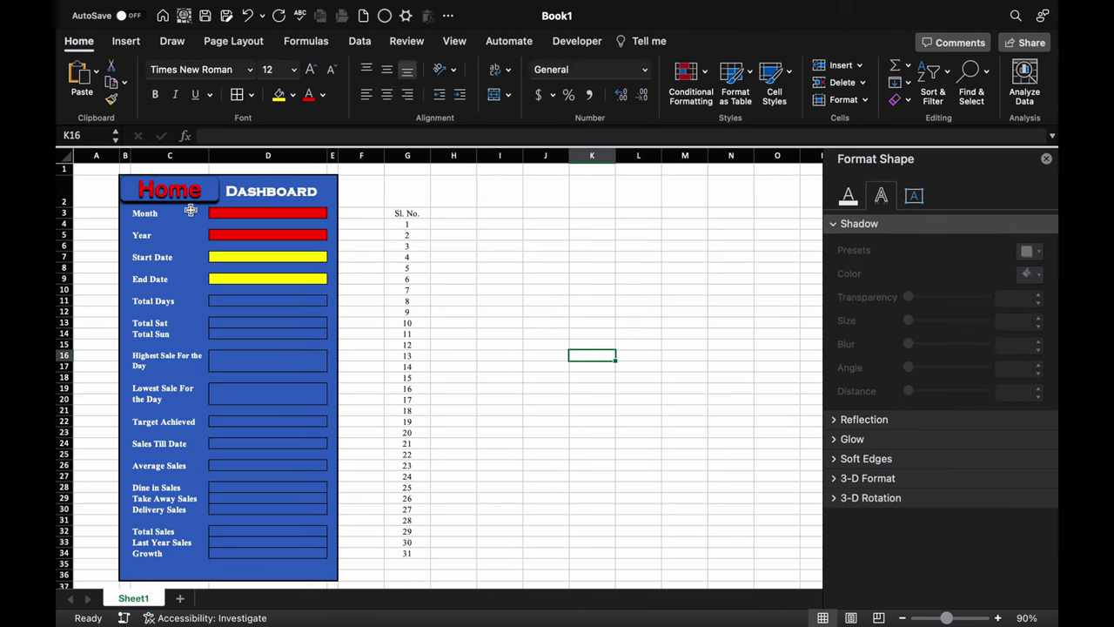
Fill the Home shape yellow and narrow column F
left_click(189, 202)
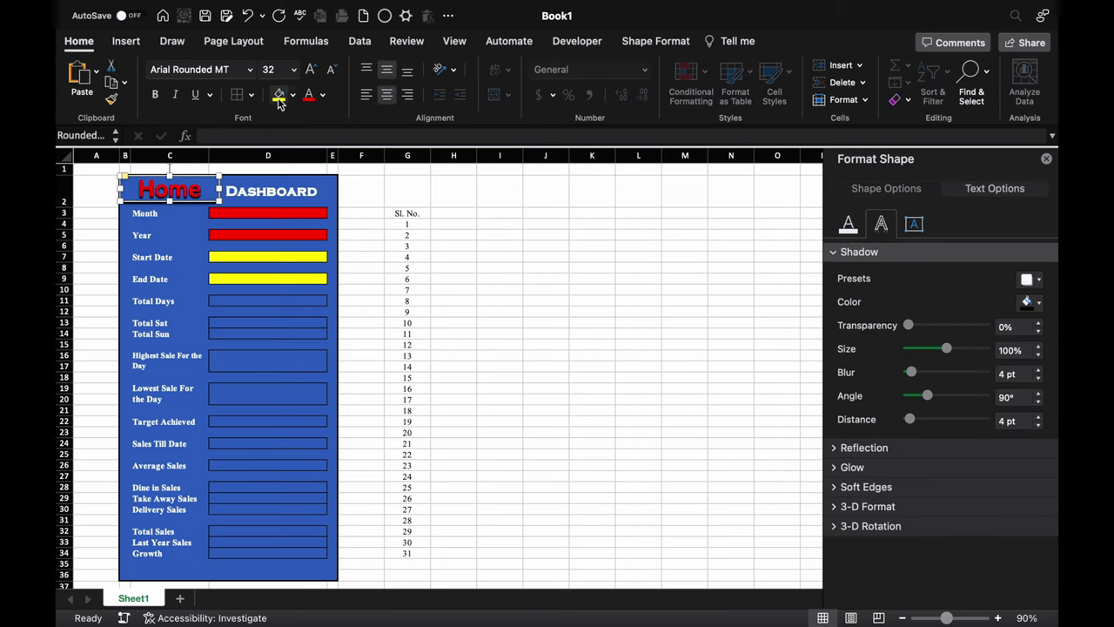
left_click(731, 257)
left_click_drag(386, 154, 348, 155)
left_click(463, 245)
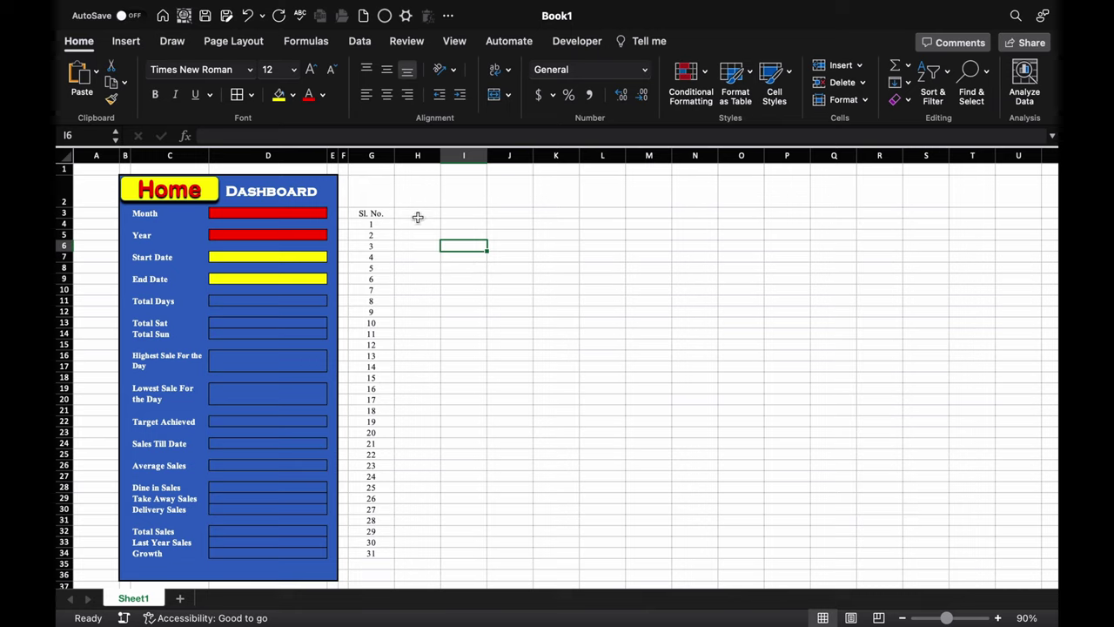
Enter the table header "Date" in H3, next to the Sl. No. header
left_click(380, 213)
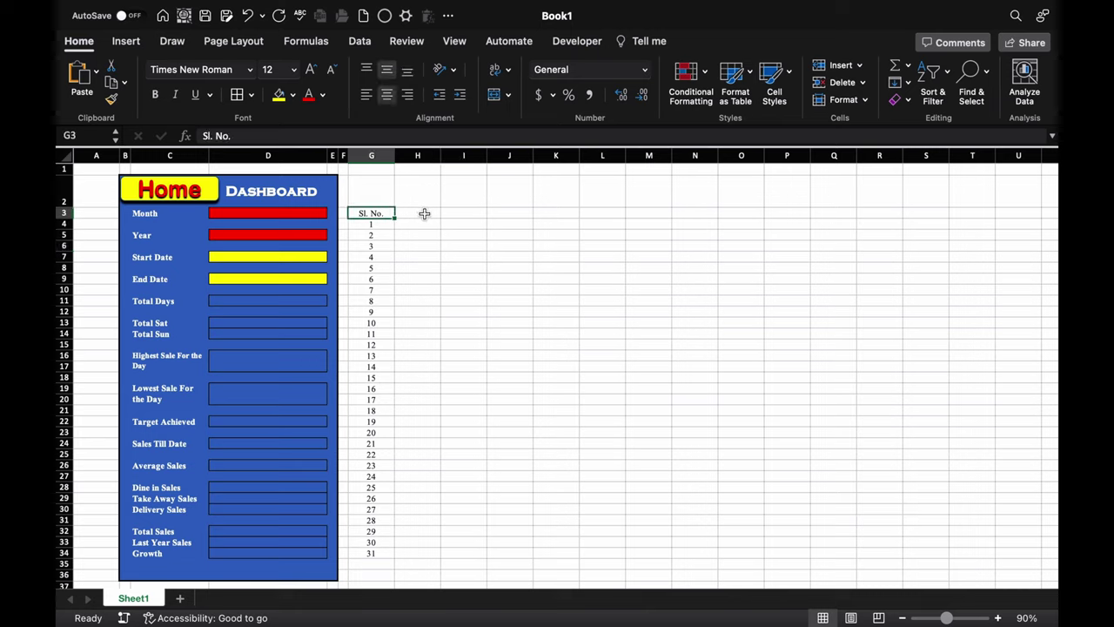
left_click(423, 212)
type("Date")
key("Tab")
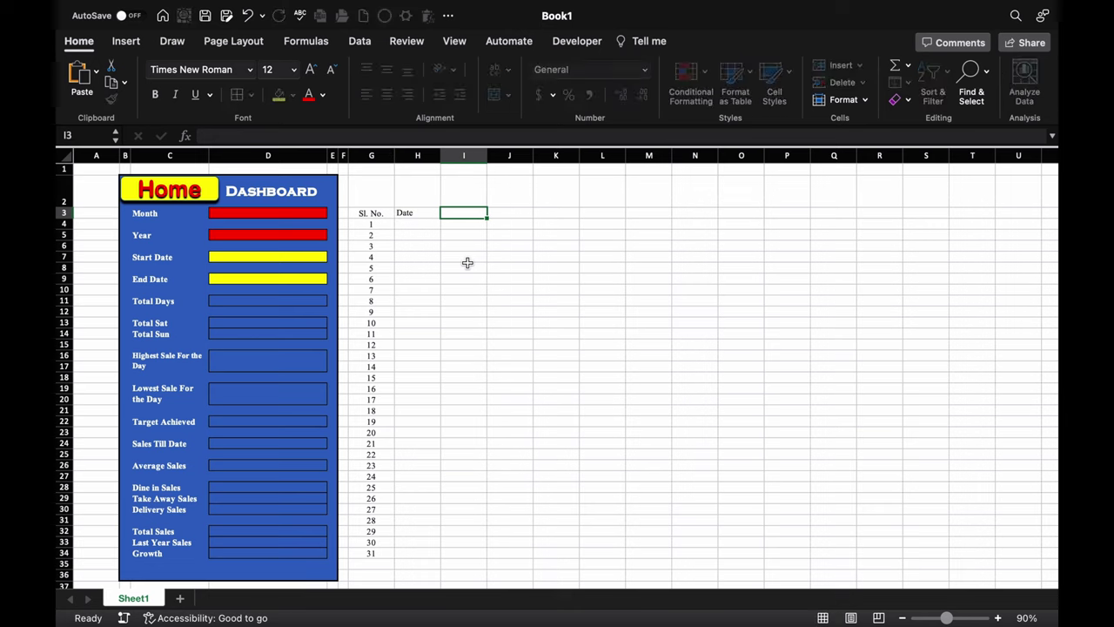
Enter the headers Day, Dine in Sales, Dine in Tickets and APC / APT in I3:L3 and fit column J to its header
type("Day")
key("Tab")
type("Dine in Sales")
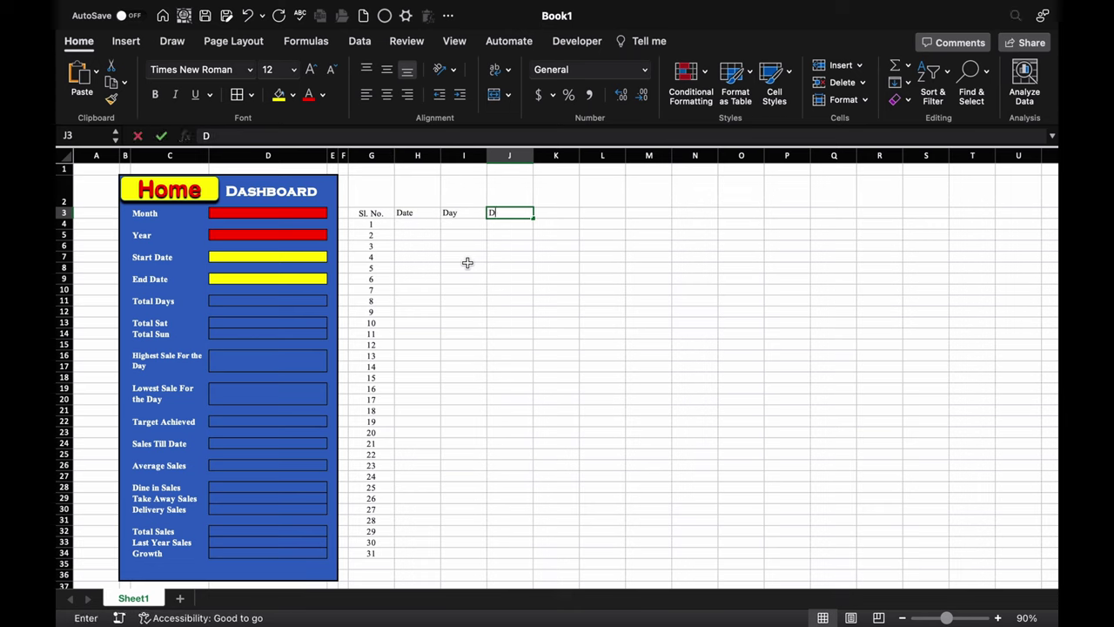
key("Tab")
type("Dine in Tickets")
key("Tab")
type("APC /")
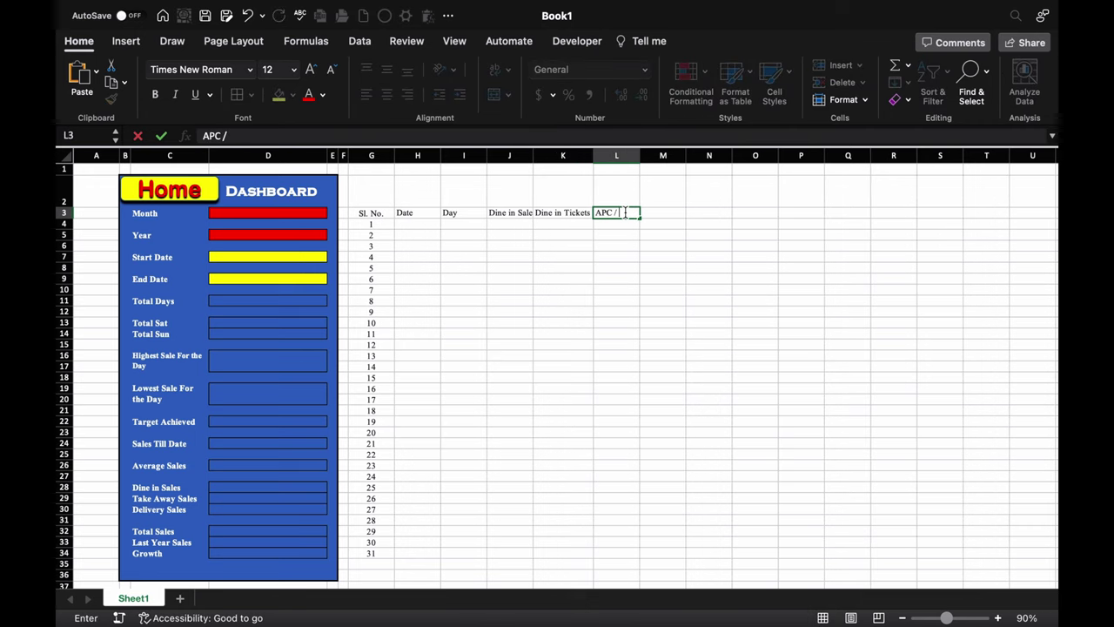
type(" APT")
key("Tab")
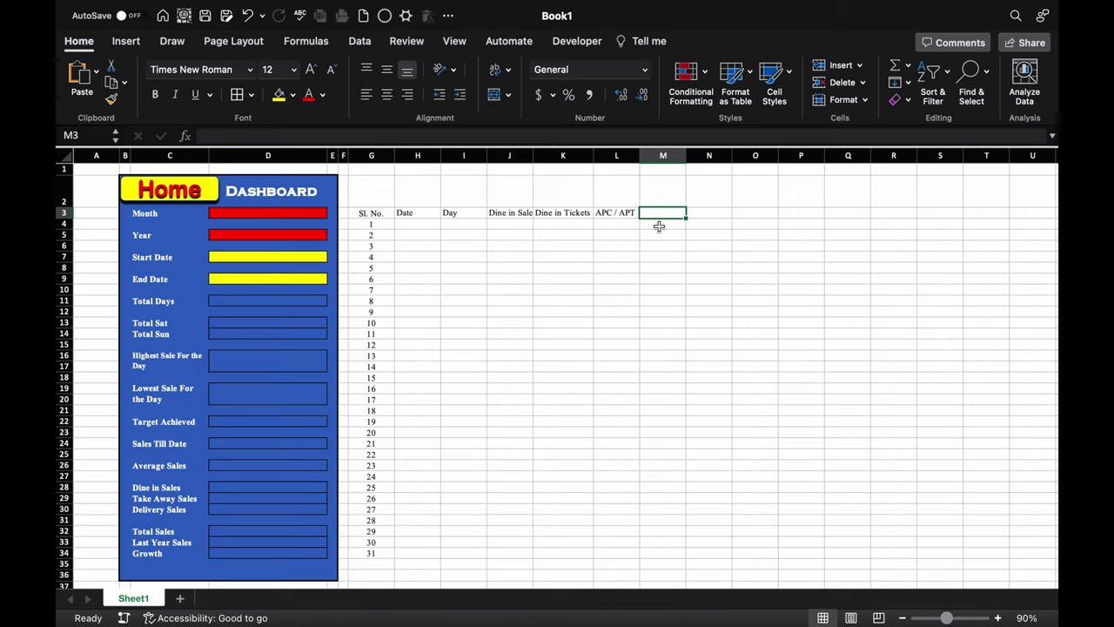
double_click(533, 154)
Copy the three dine-in headers J3:L3 to M3:O3 and fit columns M and N to their contents
left_click_drag(518, 213, 632, 214)
key("super+c")
left_click(667, 212)
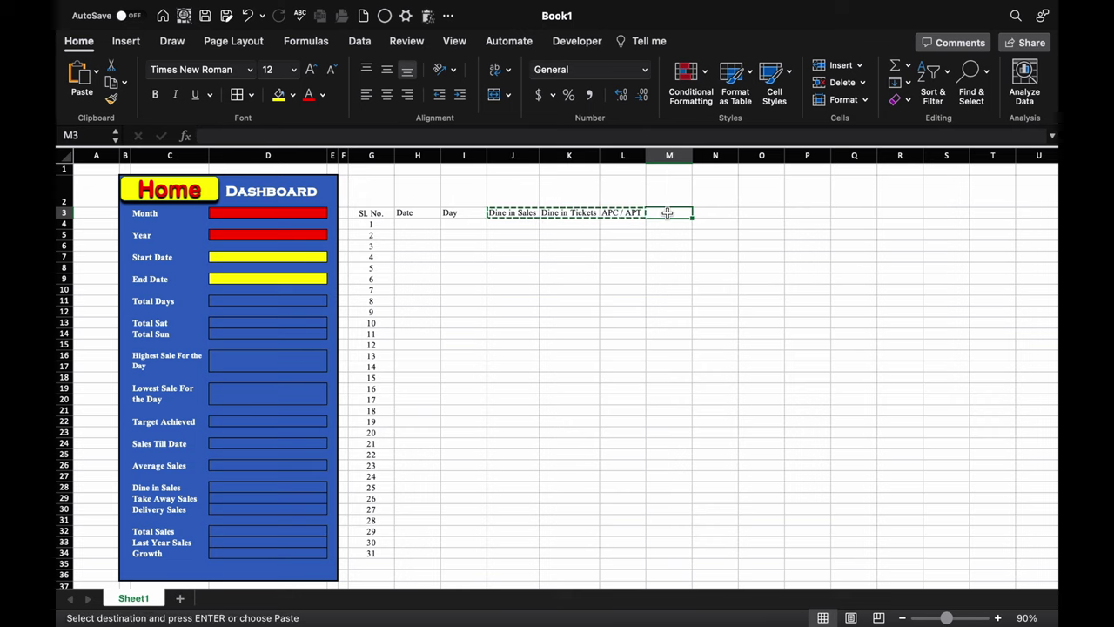
key("super+v")
double_click(741, 156)
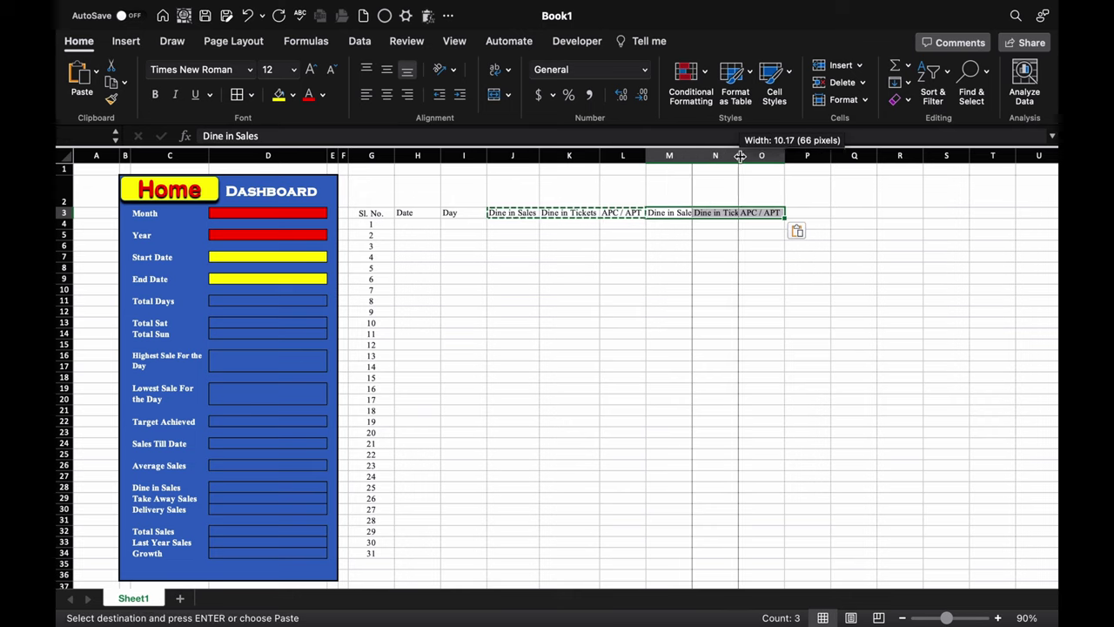
double_click(693, 156)
Rename the copied headers in M3 and N3 to Take Away Sales and Take Away Tickets
left_click(217, 136)
type("Take Away")
key("Return")
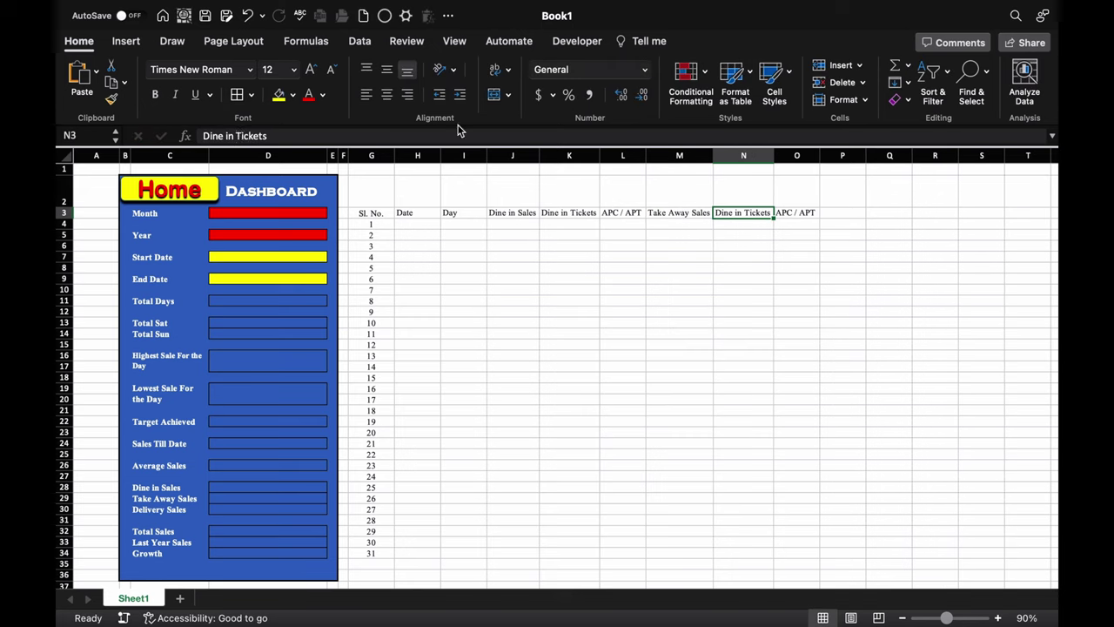
left_click_drag(233, 139, 203, 136)
type("Take Away")
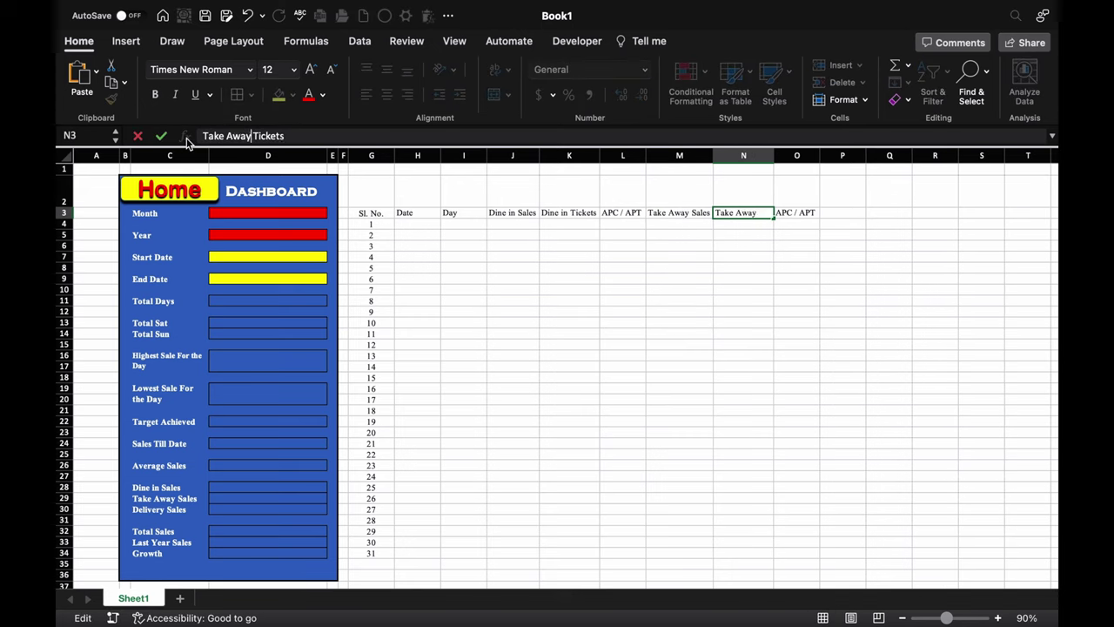
left_click(858, 306)
Copy the three take-away headers M3:O3 to P3:R3
left_click(659, 212)
left_click_drag(659, 212, 823, 212)
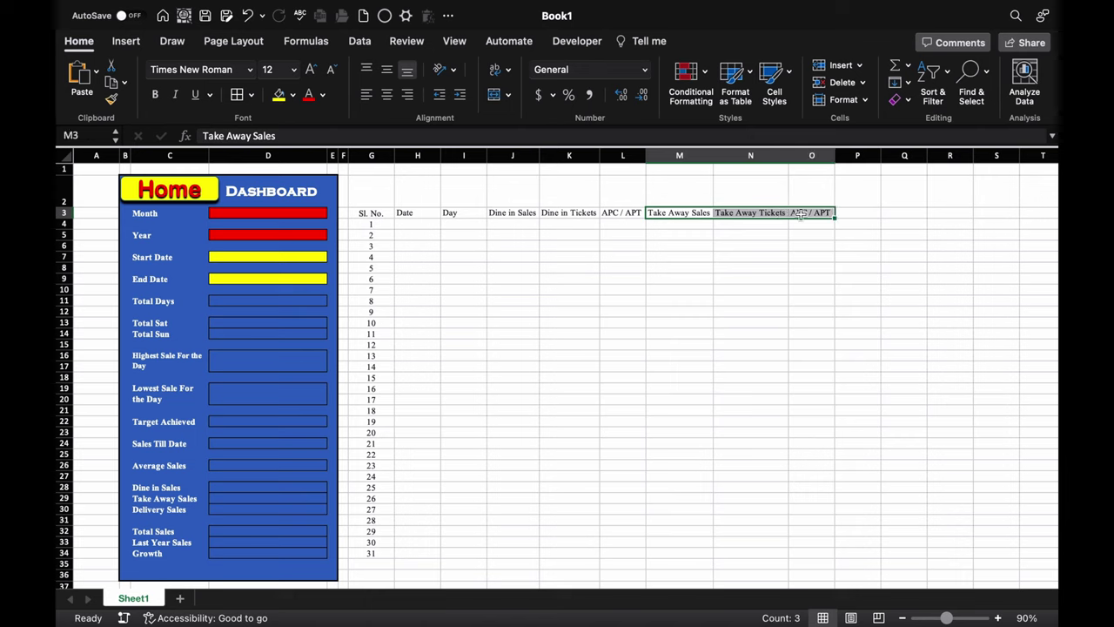
key("super+c")
left_click(860, 214)
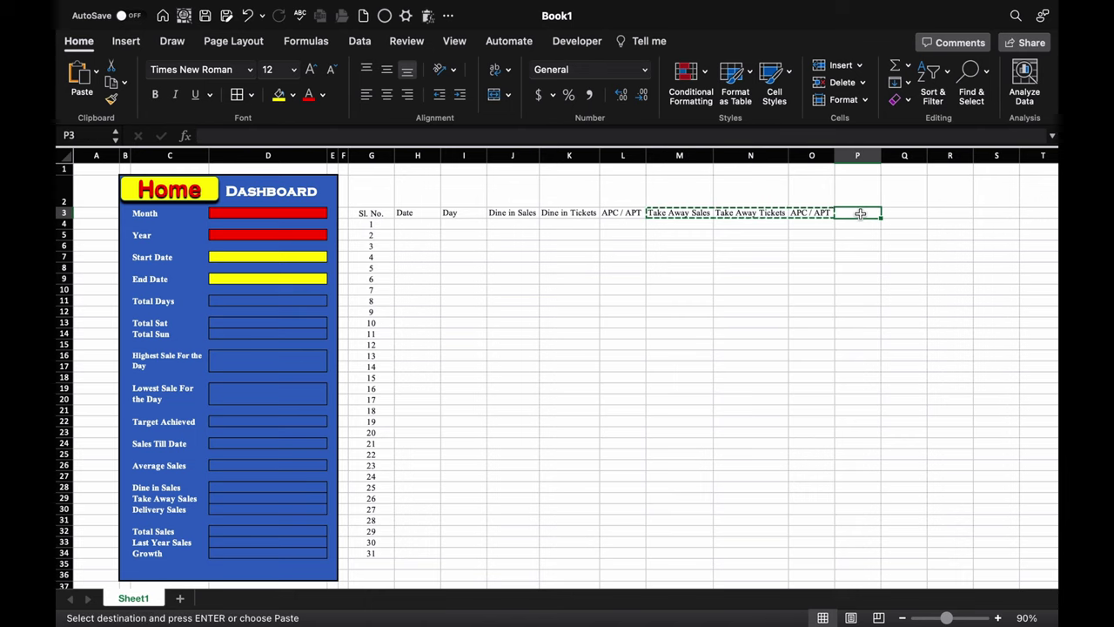
key("super+v")
Rename the headers in P3 and Q3 to Delivery Sales and Delivery Tickets and widen both columns to fit
left_click(860, 213)
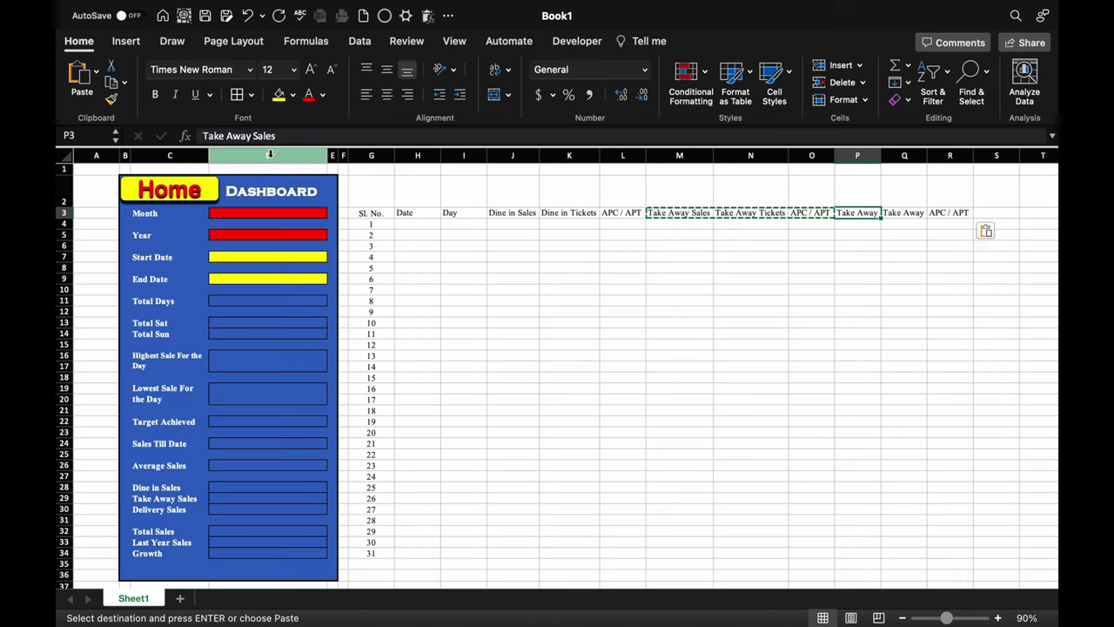
left_click_drag(253, 137, 203, 137)
type("Delivery")
key("Tab")
type("Delivery")
key("Return")
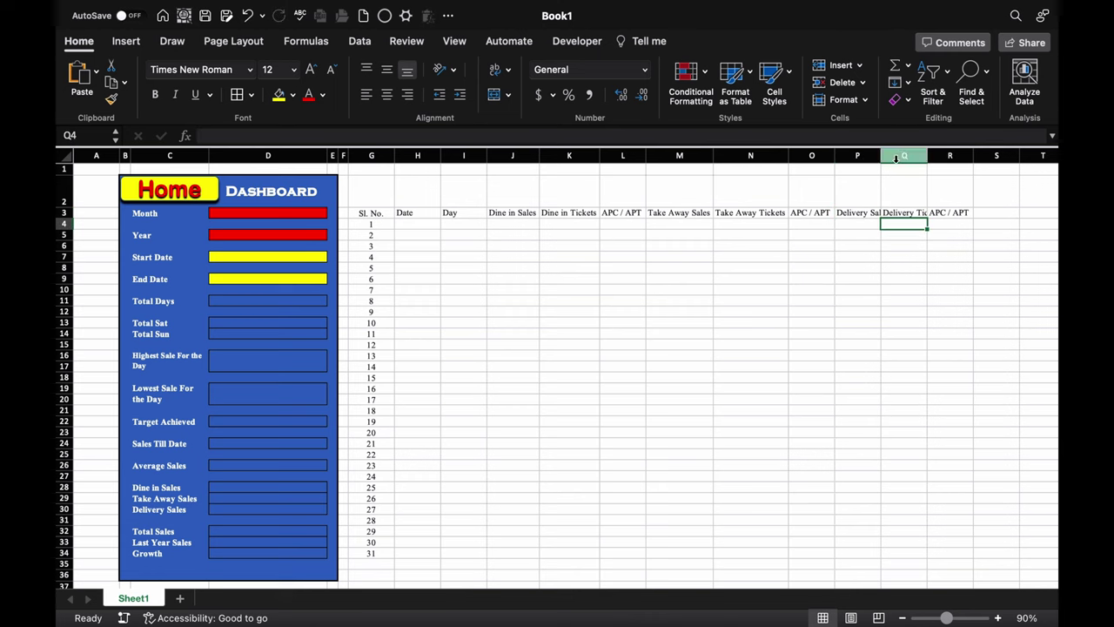
left_click_drag(881, 155, 957, 155)
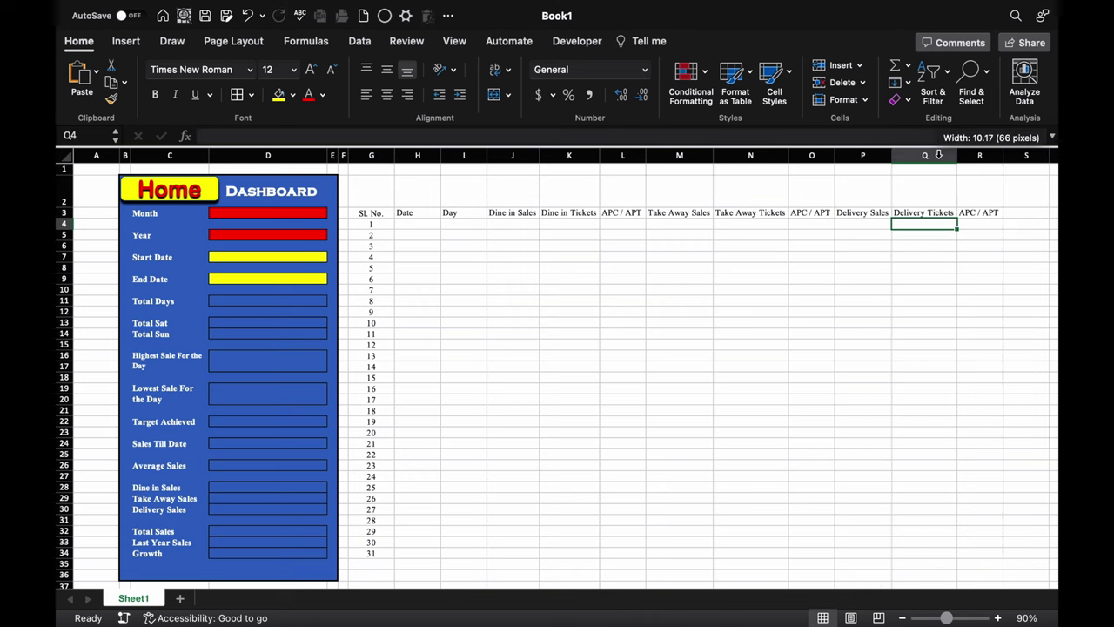
left_click(979, 333)
Apply all borders to the sales table range G3:R36
left_click_drag(370, 212, 980, 579)
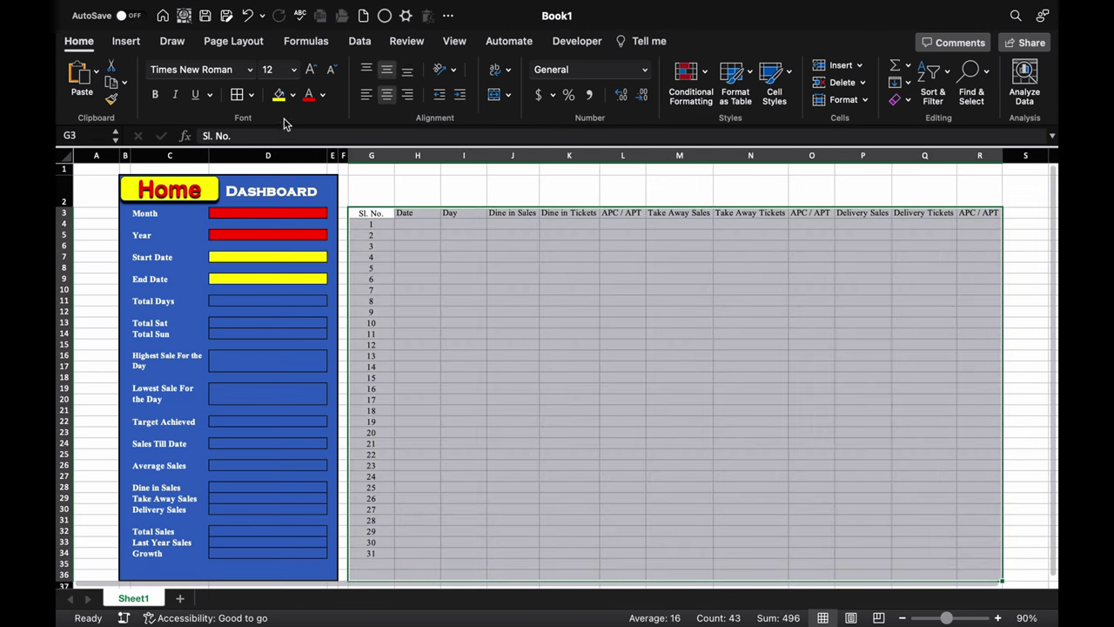
left_click(240, 98)
left_click(679, 289)
Merge and center G2:R2 above the table, with a blue fill and white font color
left_click_drag(370, 193, 980, 193)
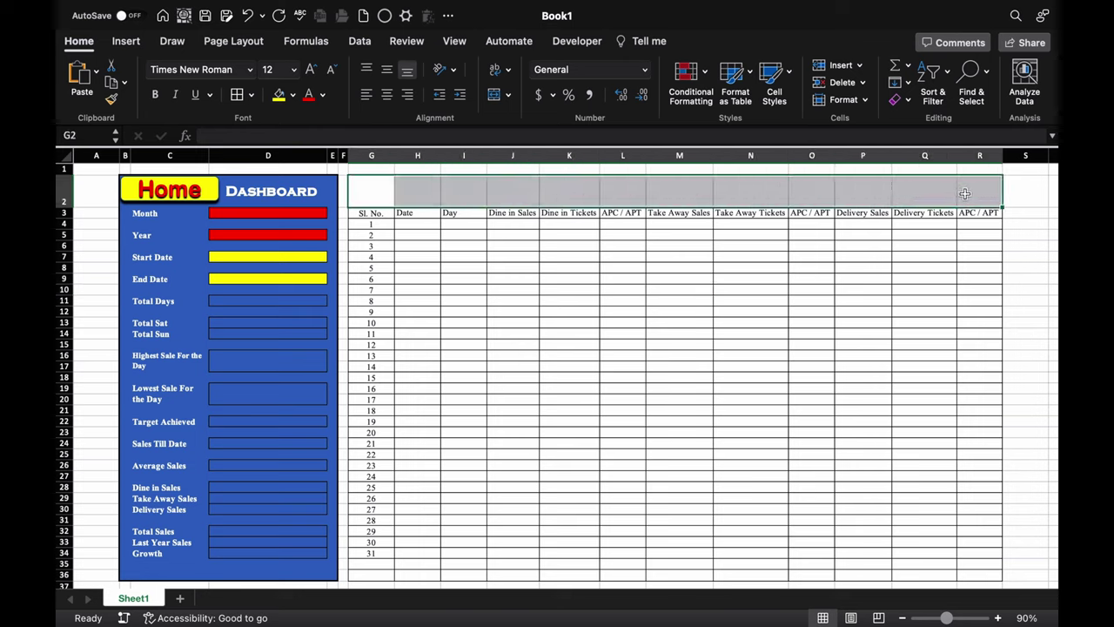
left_click(493, 94)
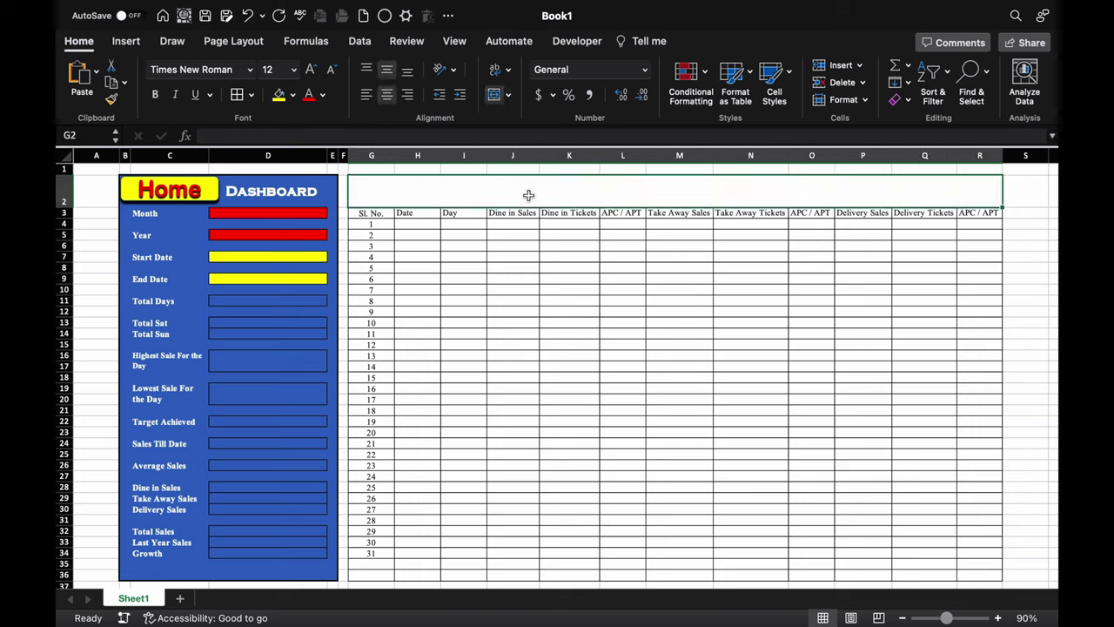
left_click(292, 94)
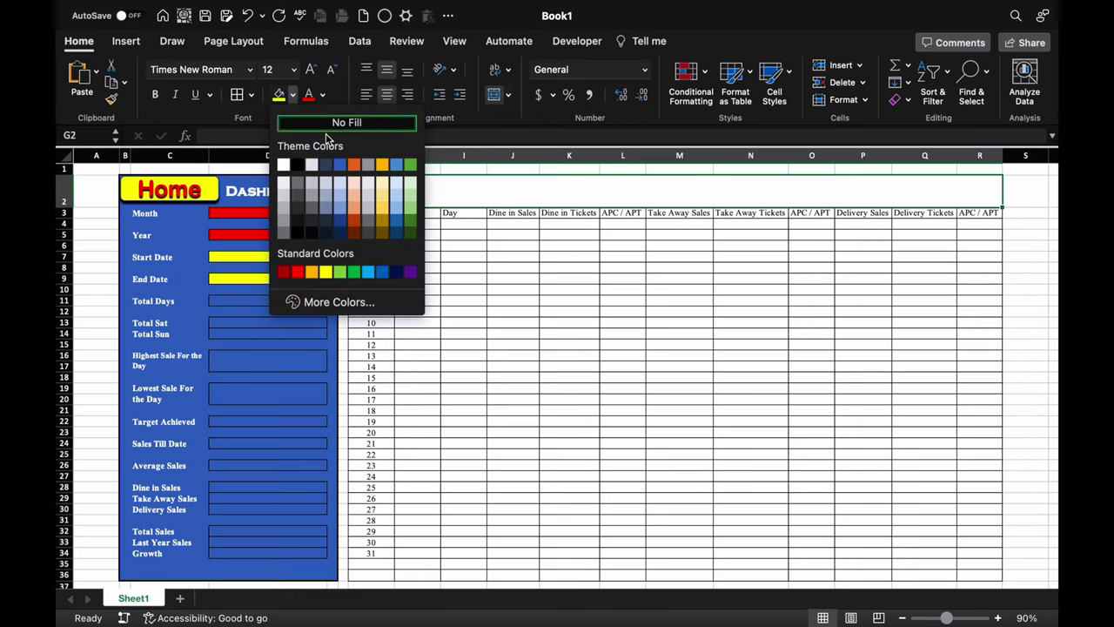
left_click(341, 165)
left_click(323, 96)
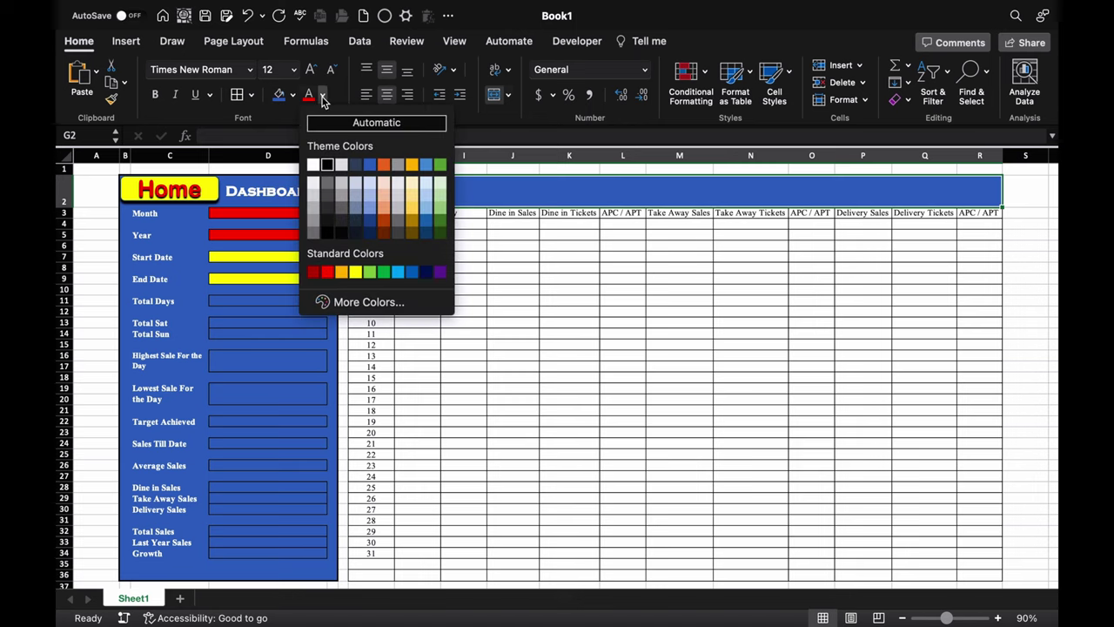
left_click(313, 164)
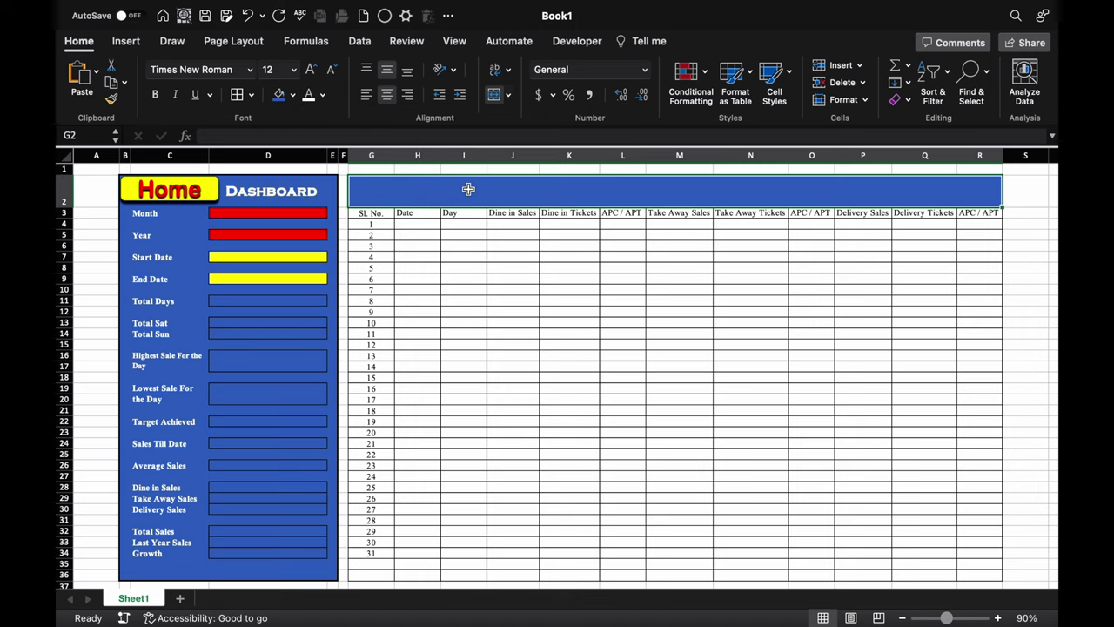
Enter the title "Daily Sales Report (Dine in, Taake Away, Delivery)" in the merged blue cell
type("Daily Sales Report")
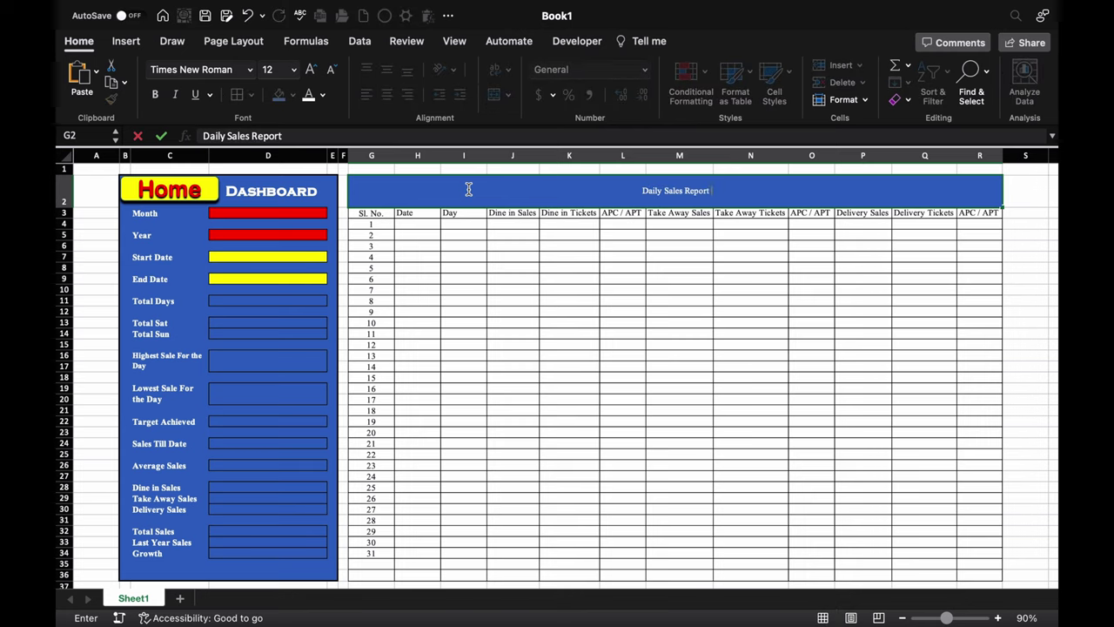
type(" (Dine in")
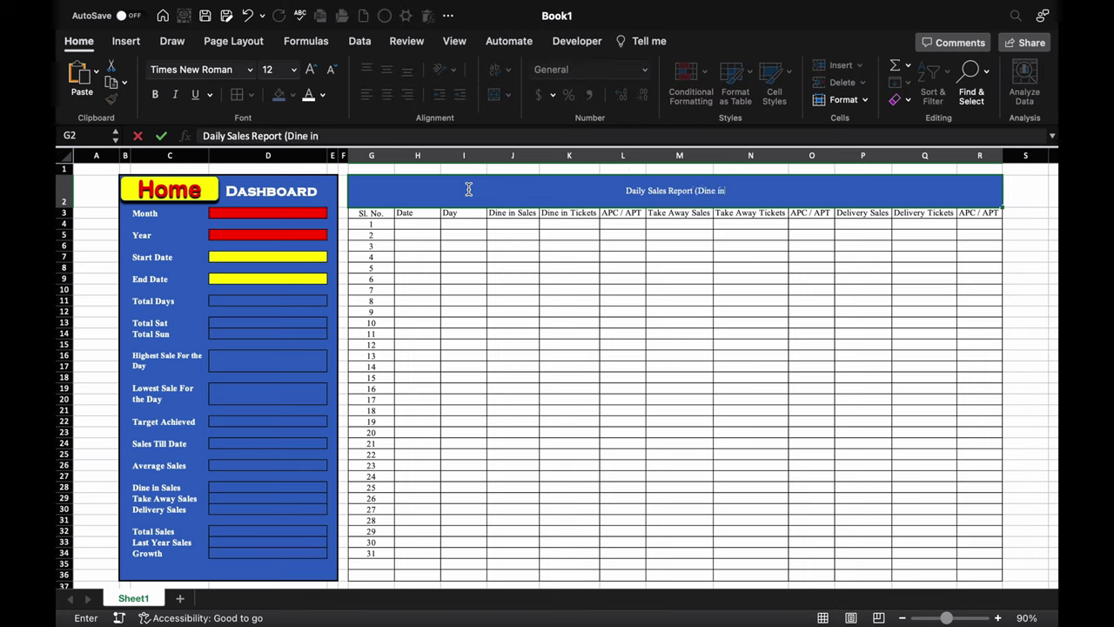
type(", Taake A")
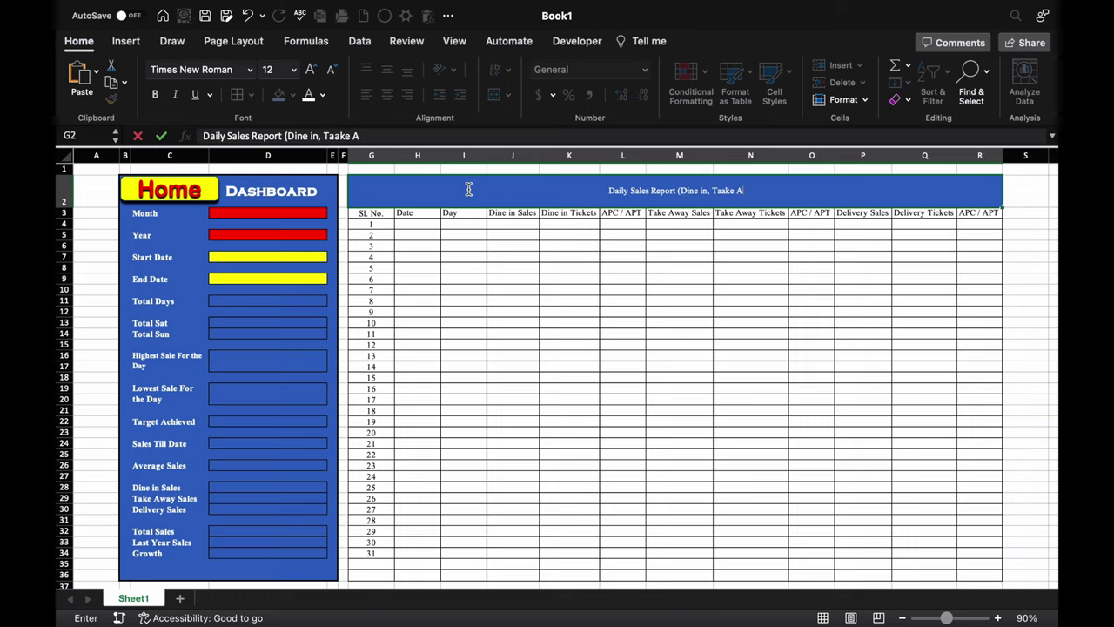
type("way, Del")
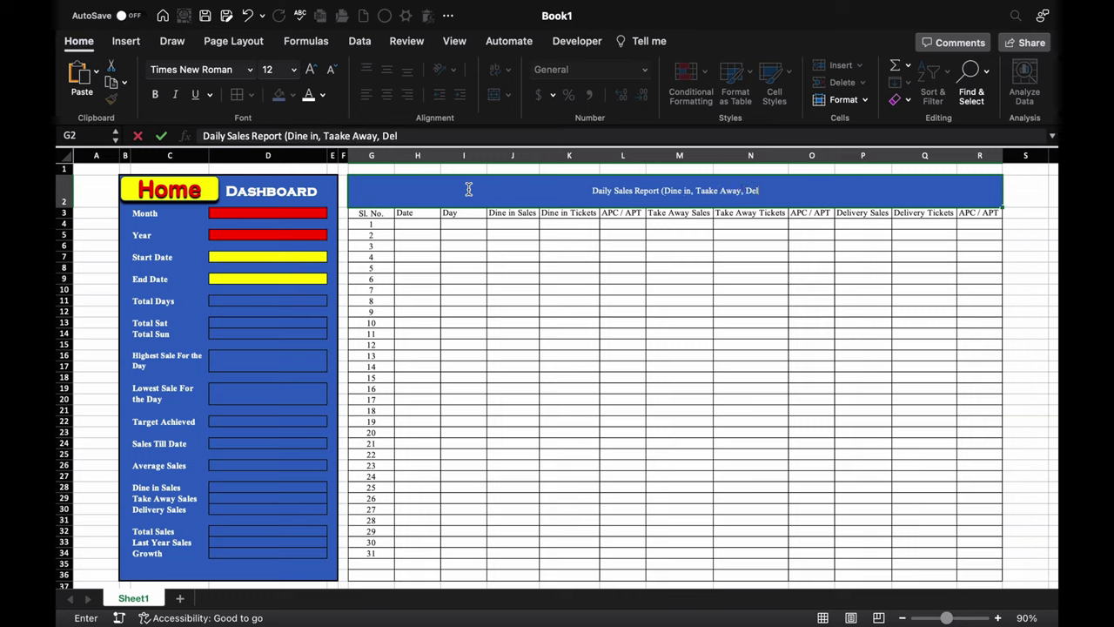
type("ivery)")
left_click(512, 256)
Enlarge the Daily Sales Report title to 24 pt and make it bold
left_click(554, 194)
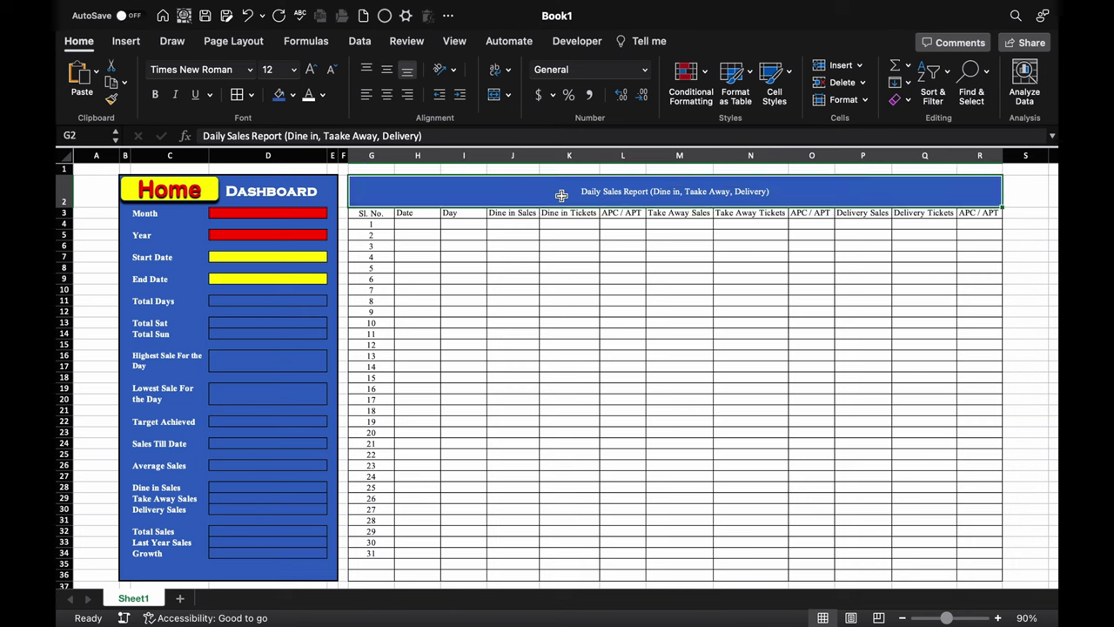
left_click(310, 70)
left_click(310, 70)
left_click(310, 69)
left_click(310, 70)
left_click(310, 70)
left_click(310, 69)
left_click(155, 94)
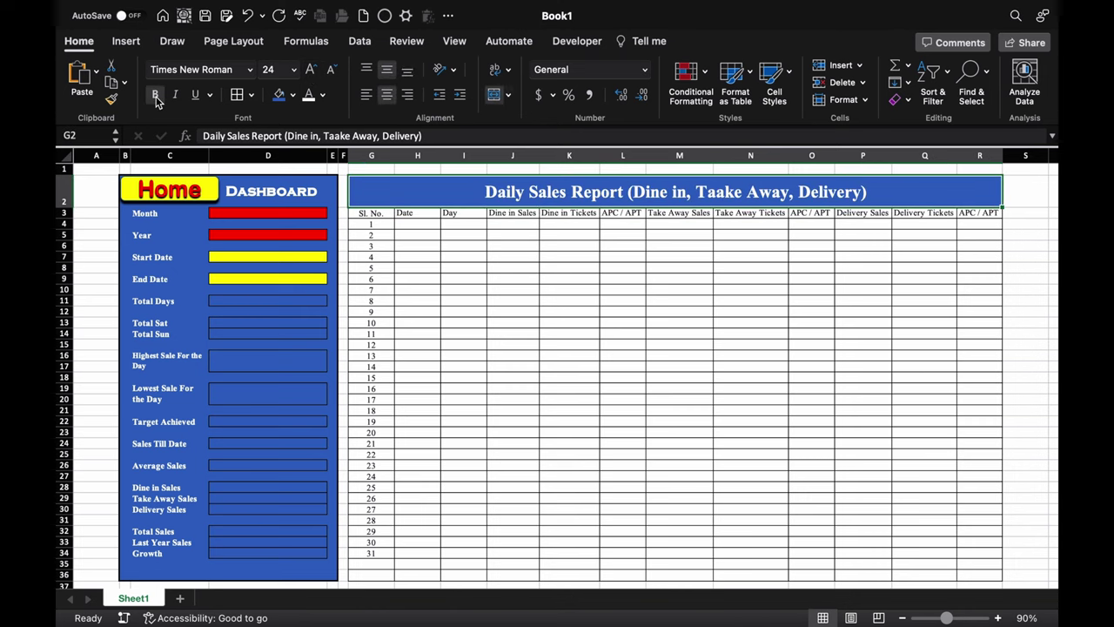
Center the table headers in G3:R3 horizontally
left_click(569, 268)
left_click_drag(370, 212, 976, 214)
left_click(386, 95)
Fill the dine-in headers light green, and the take-away headers dark red and delivery headers dark navy with white text
left_click(507, 214)
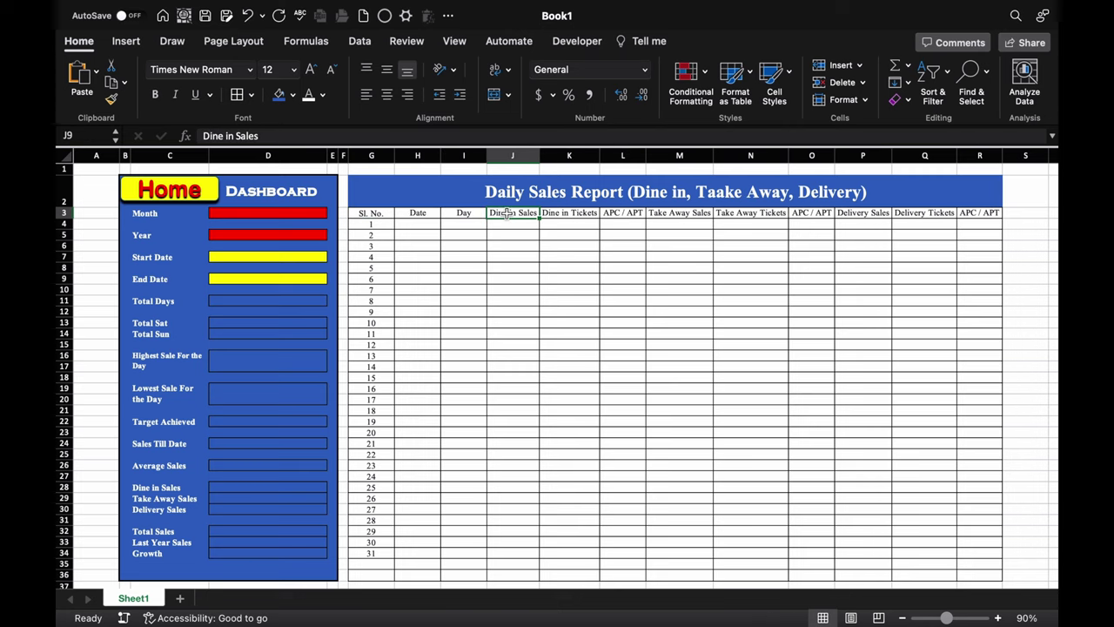
left_click_drag(508, 215, 970, 212)
left_click(292, 95)
left_click(341, 252)
left_click(293, 95)
left_click(288, 252)
left_click(293, 95)
left_click(336, 261)
left_click(811, 301)
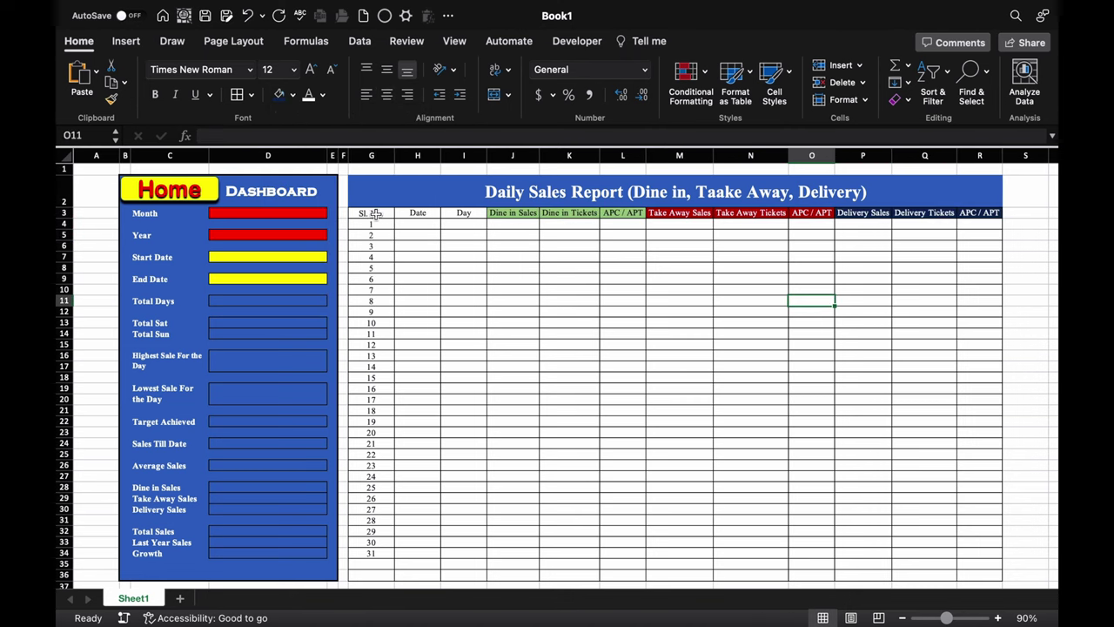
Fill the Sl. No., Date and Day headers blue with white text
left_click_drag(373, 212, 463, 213)
left_click(292, 95)
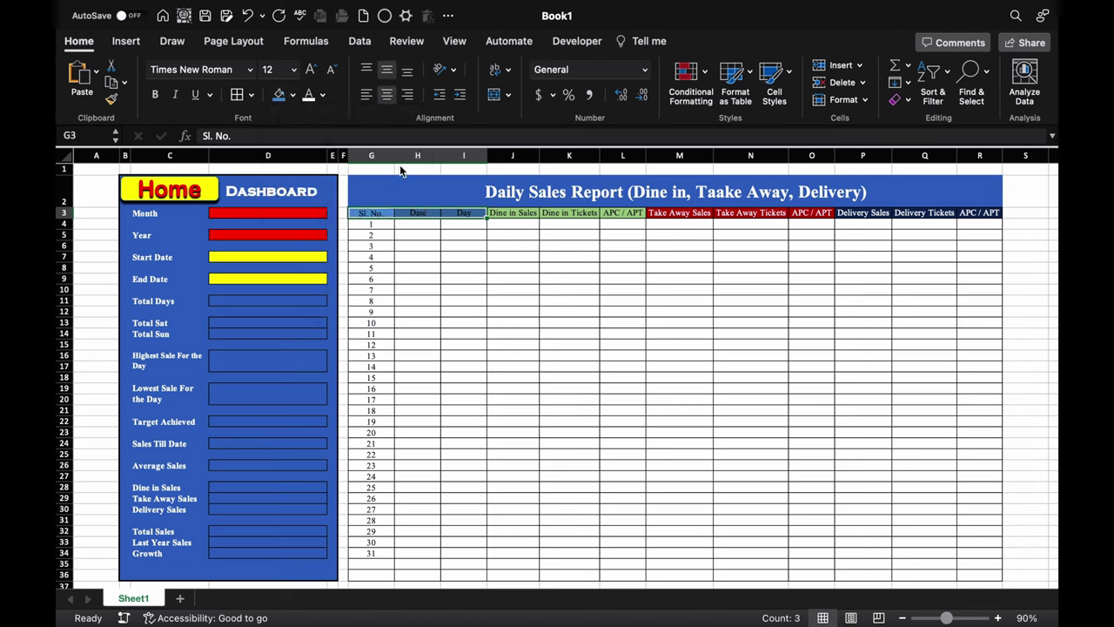
left_click(410, 244)
Correct the misspelled "Taake" to "Take" in the Daily Sales Report title
left_click(715, 168)
left_click(713, 189)
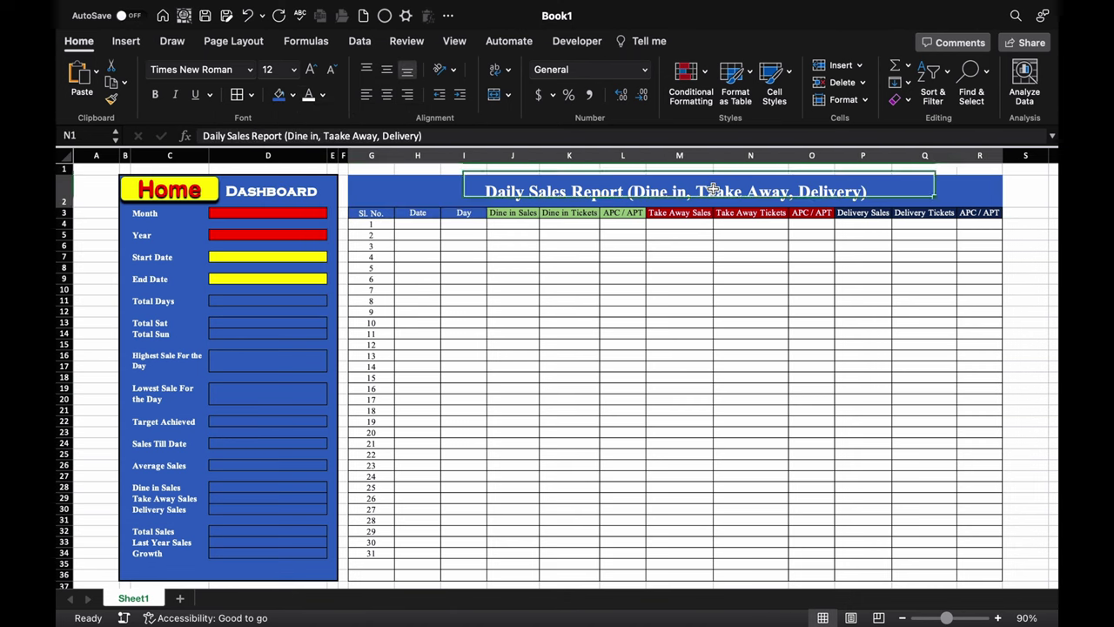
left_click(340, 135)
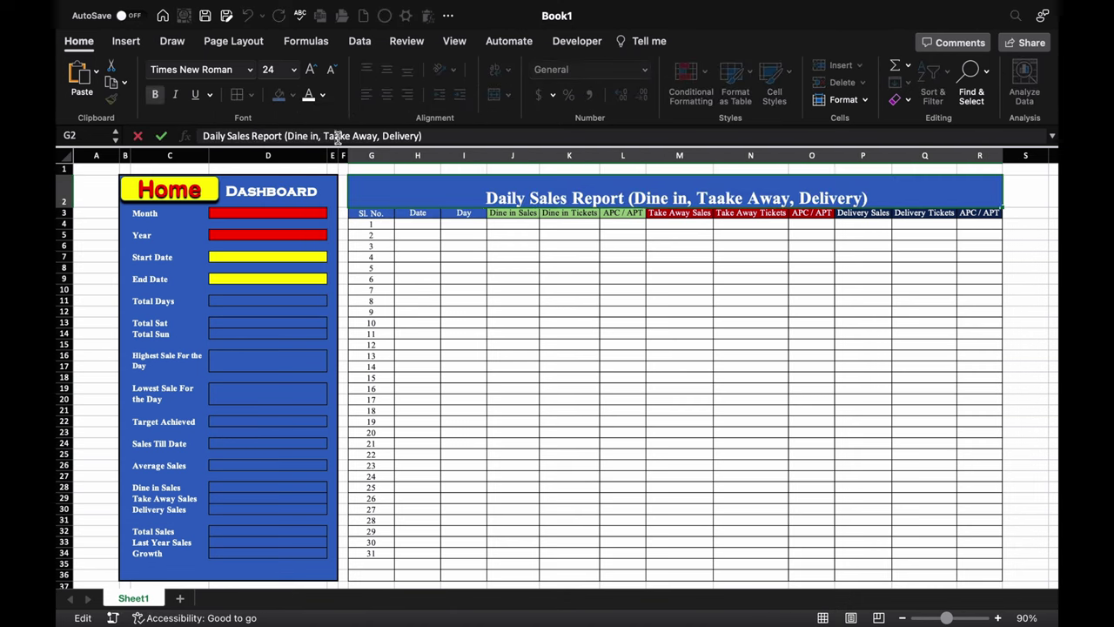
key("BackSpace")
left_click(750, 323)
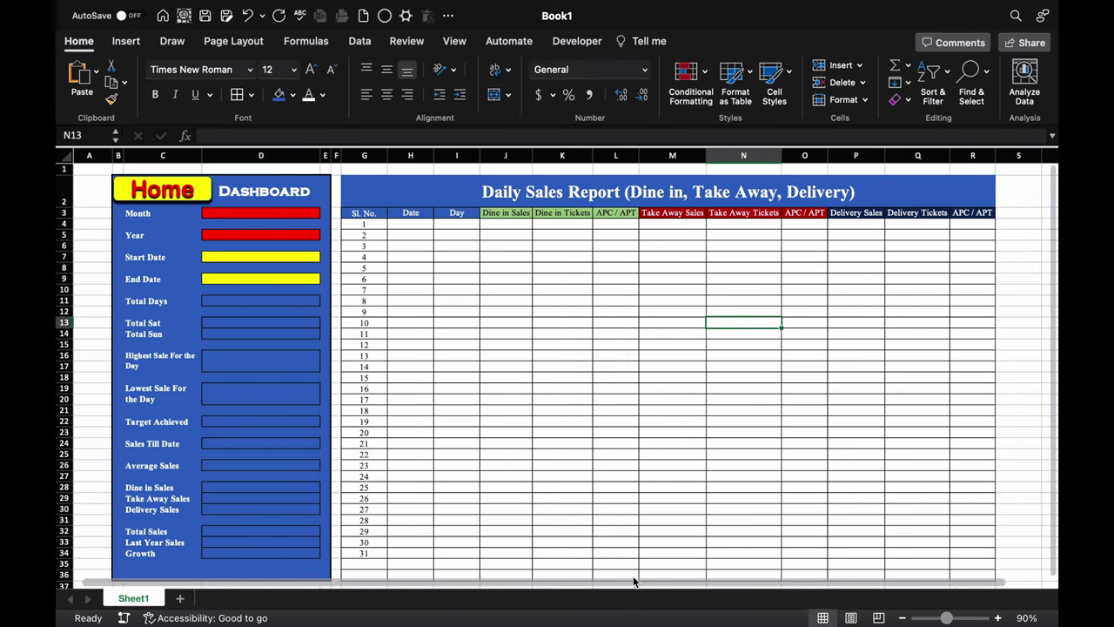
Enter the headers Target Sales, Total Sales, Total Tickets and APC / APT in S3:V3, after the delivery headers
left_click(1034, 211)
type("Target Sales")
left_click(530, 342)
type("Total Sales")
key("Tab")
type("Total Tickets")
key("Tab")
type("APC / APT")
key("Tab")
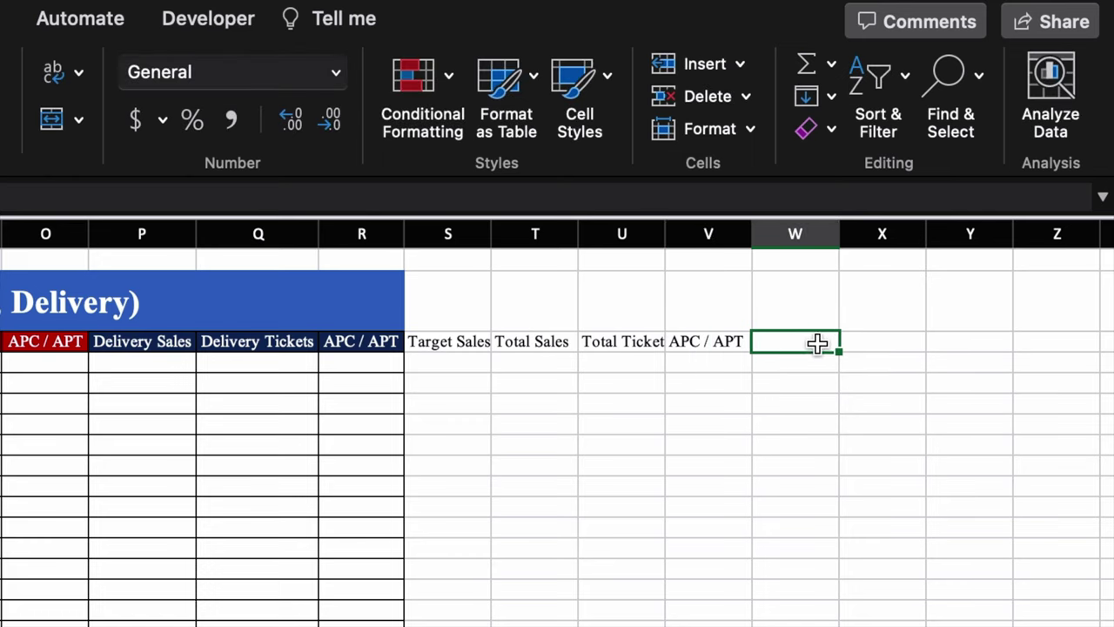
Enter "Target Vs. Achieved" in W3, fit column W to it, and enter "%" in X3
type("Target Vs. Acheived")
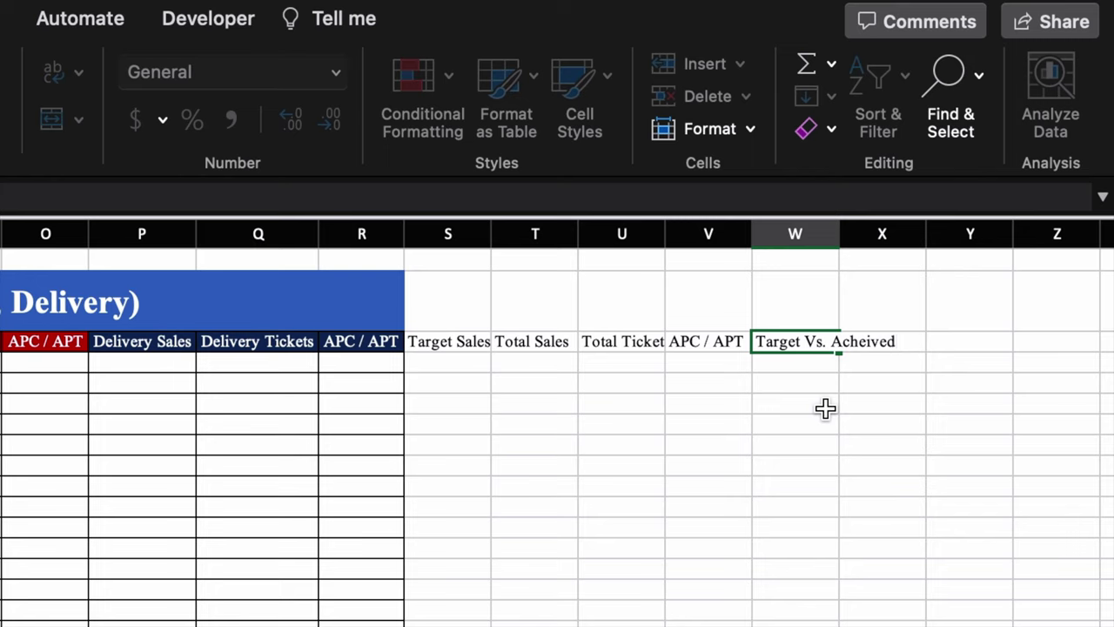
left_click(832, 234)
double_click(839, 233)
left_click(956, 340)
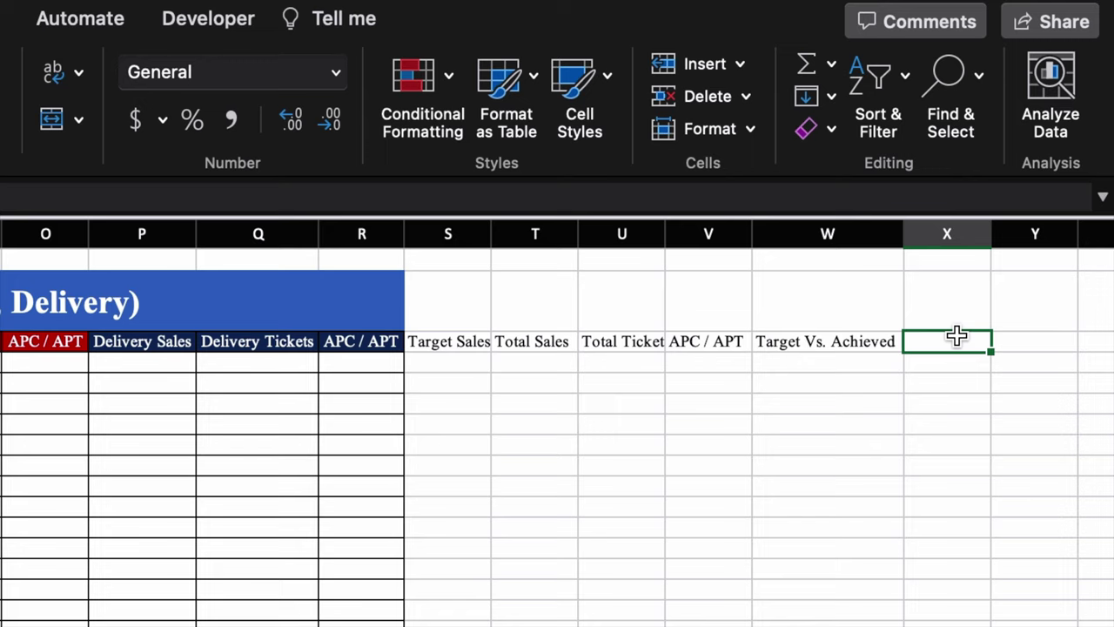
type("%")
key("Return")
Fit columns S to W to their headers and center the headers in S3:X3
left_click(454, 230)
left_click_drag(459, 226, 888, 233)
double_click(905, 234)
left_click(444, 341)
left_click_drag(444, 341, 925, 352)
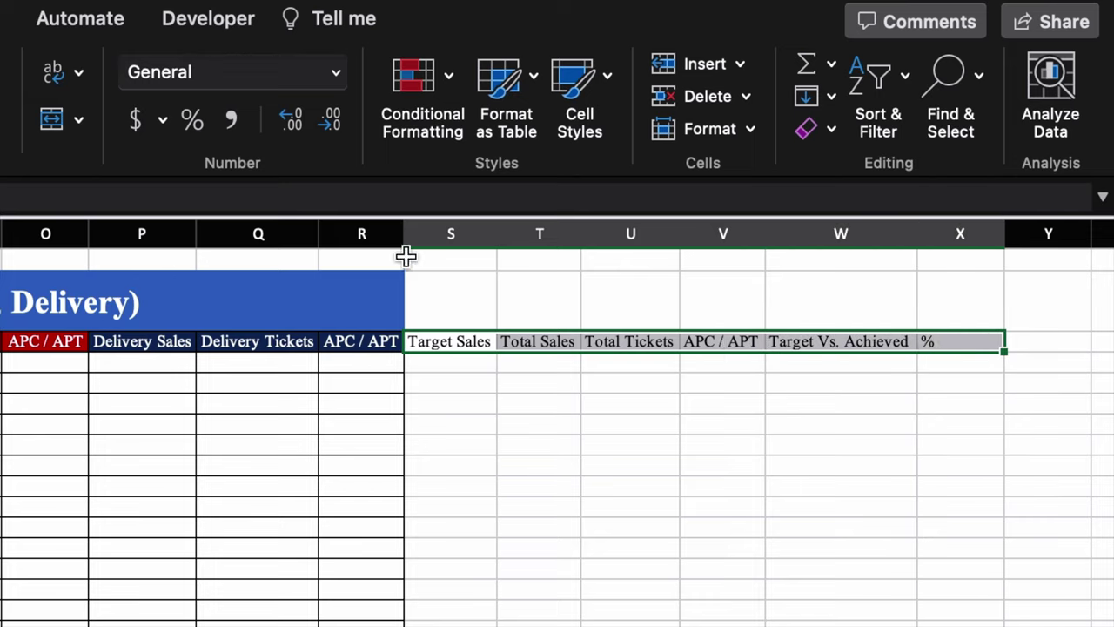
key("super+e")
left_click(444, 299)
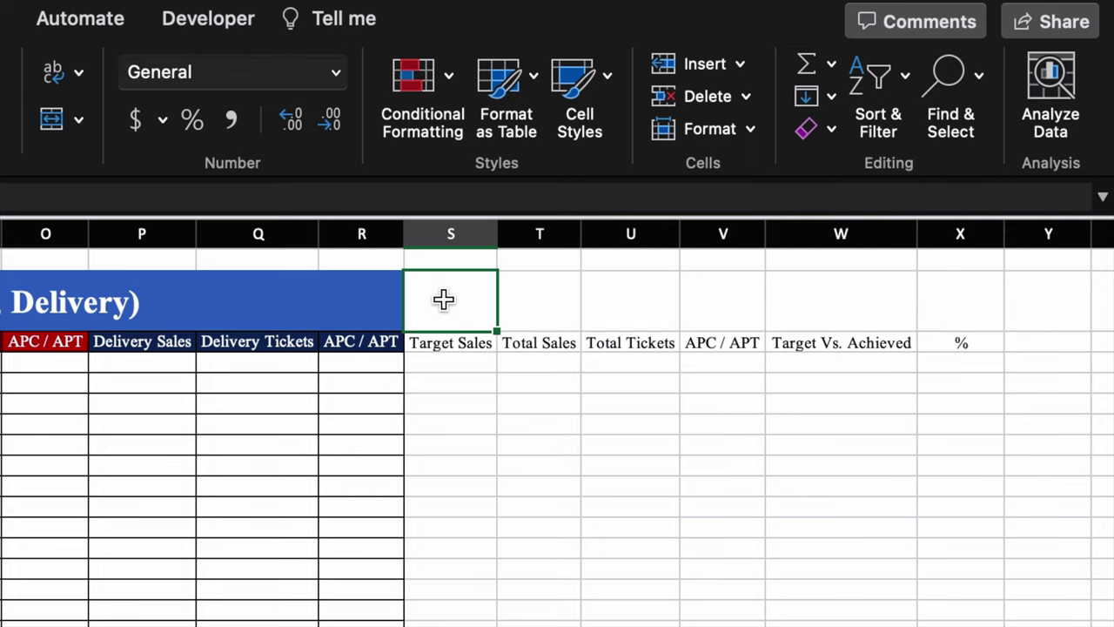
Merge S2:X2, fill it with the report title's blue, and enter the heading "Consolidated"
left_click_drag(444, 300, 957, 287)
left_click(51, 119)
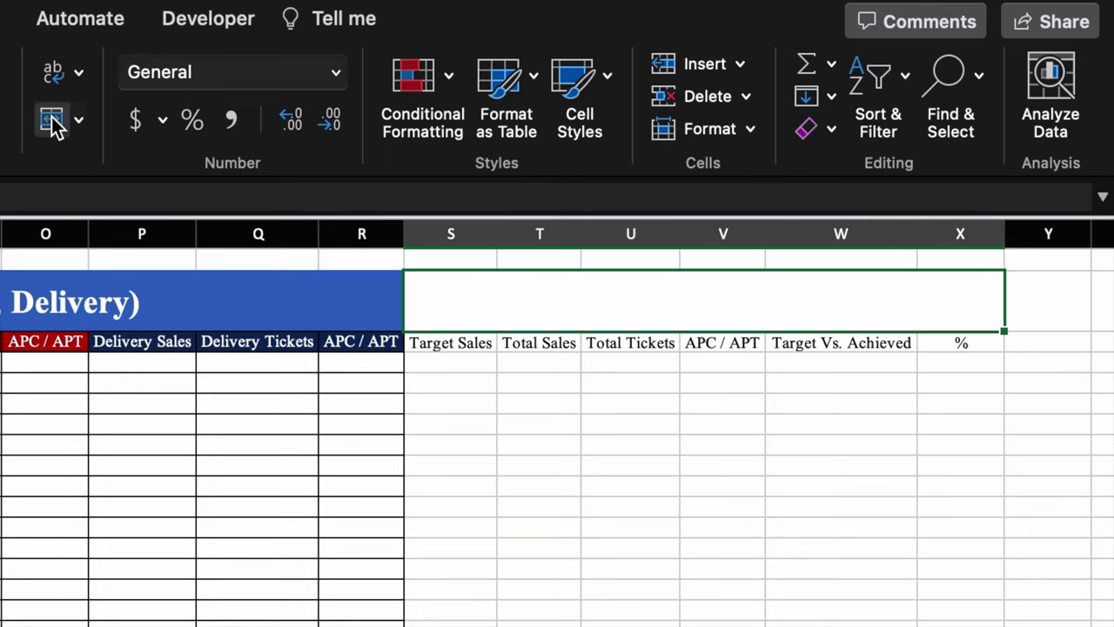
left_click(2, 119)
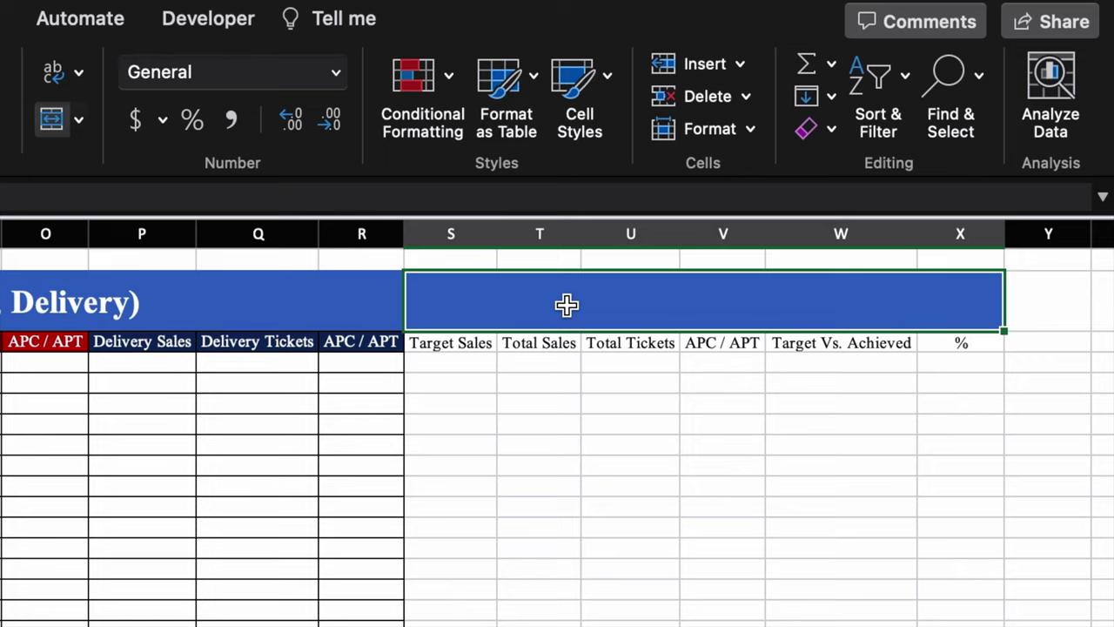
type("Consolidated")
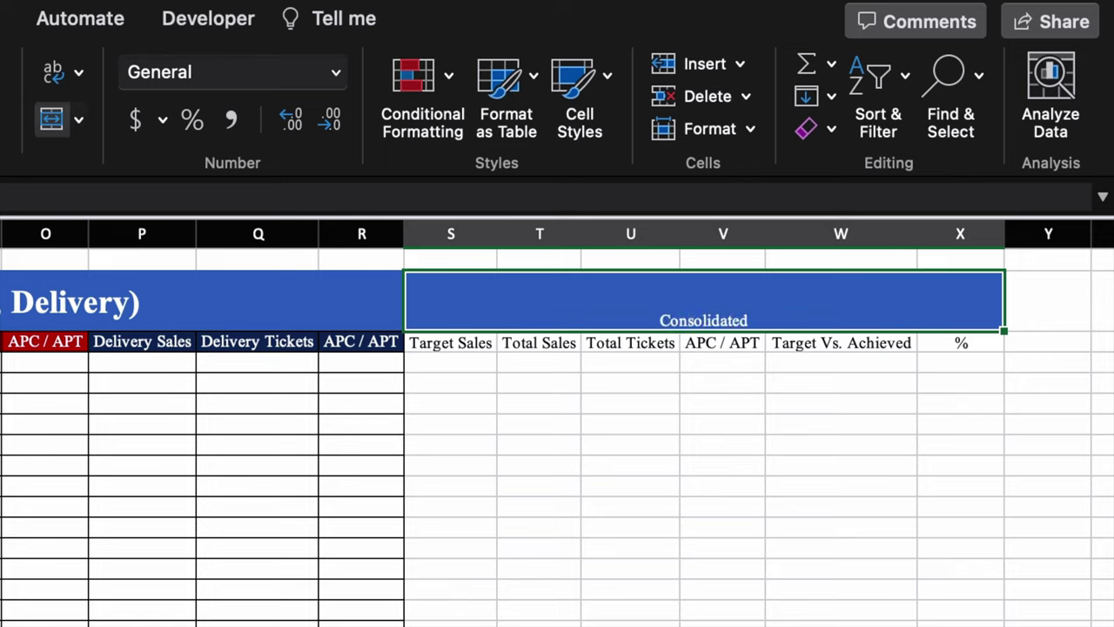
key("ctrl+Return")
Enlarge the Consolidated heading to about the report title's size and make it bold
key("super+shift+period")
key("super+shift+period")
key("super+shift+period")
key("super+shift+period")
key("super+shift+period")
key("super+shift+period")
key("super+shift+period")
key("super+shift+period")
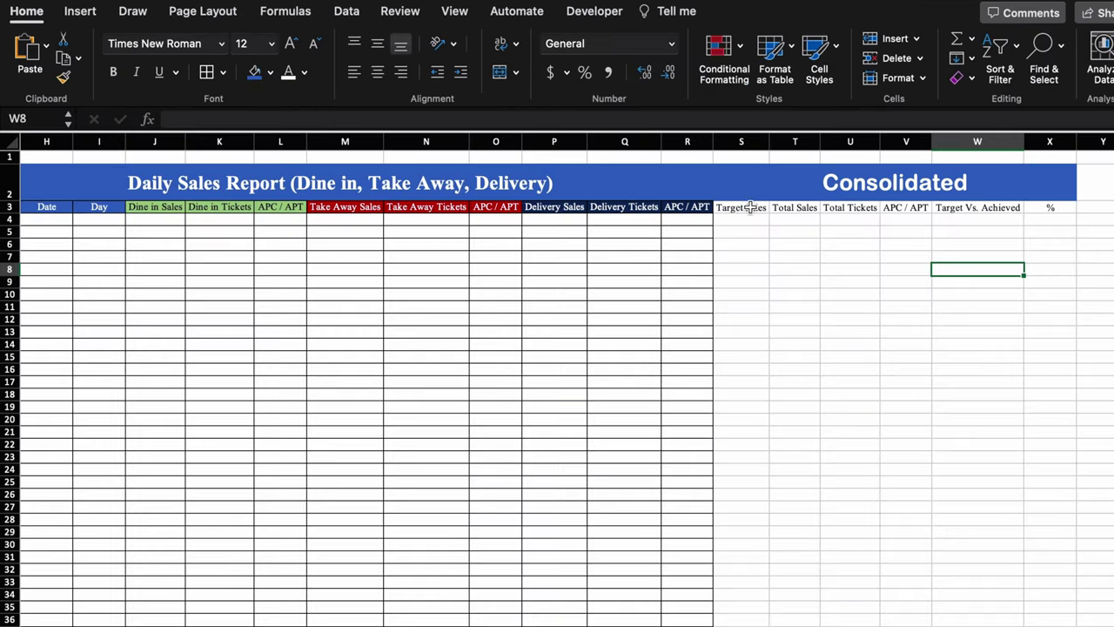
Apply borders to all cells of the Consolidated section, columns S to X, from the header row down
left_click_drag(451, 342, 911, 384)
left_click_drag(1021, 234, 1038, 620)
key("super+alt+0")
left_click(788, 296)
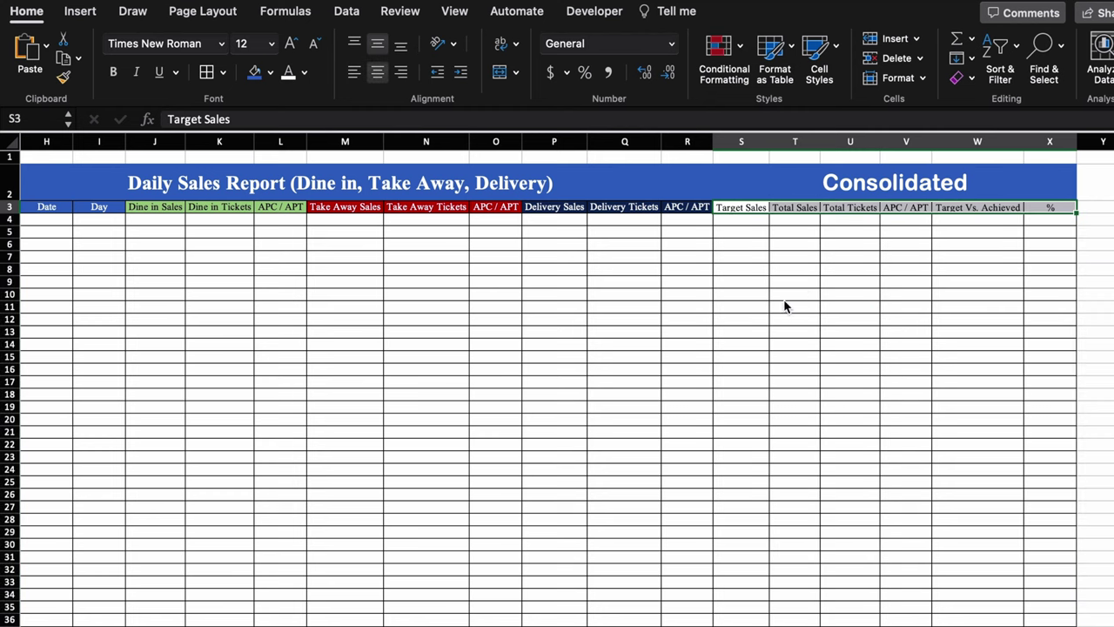
Format the Consolidated headers S3:X3 with blue fill, bold text and white font
left_click_drag(741, 209, 1037, 205)
left_click(255, 71)
left_click(113, 71)
left_click(289, 71)
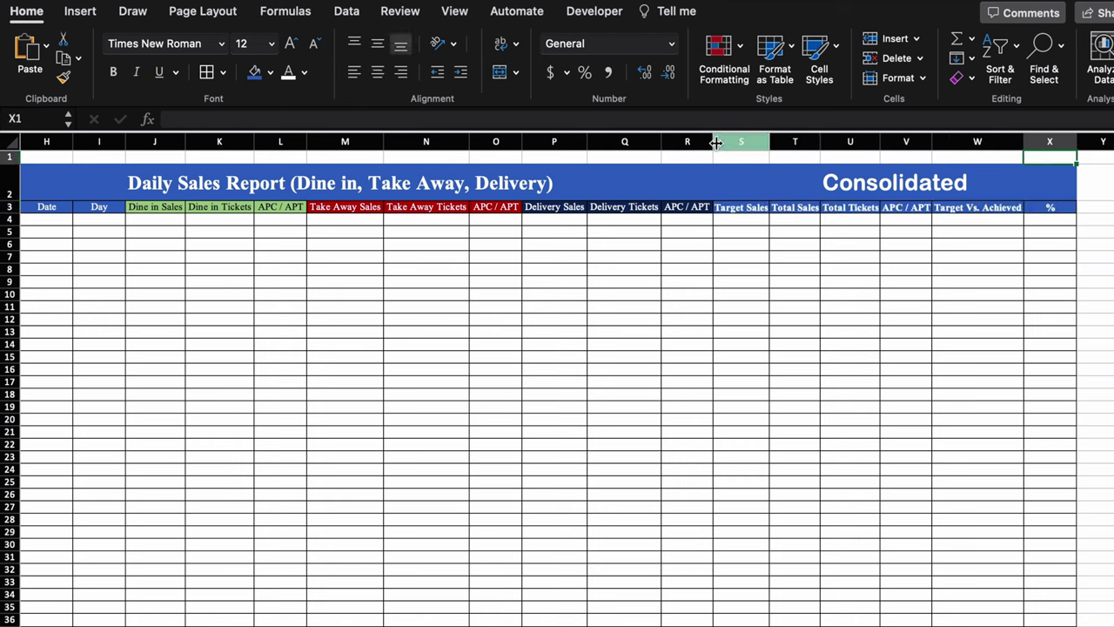
Fit columns S to X to their bold headers and add a border around the two title cells in row 2
left_click_drag(744, 142, 1044, 142)
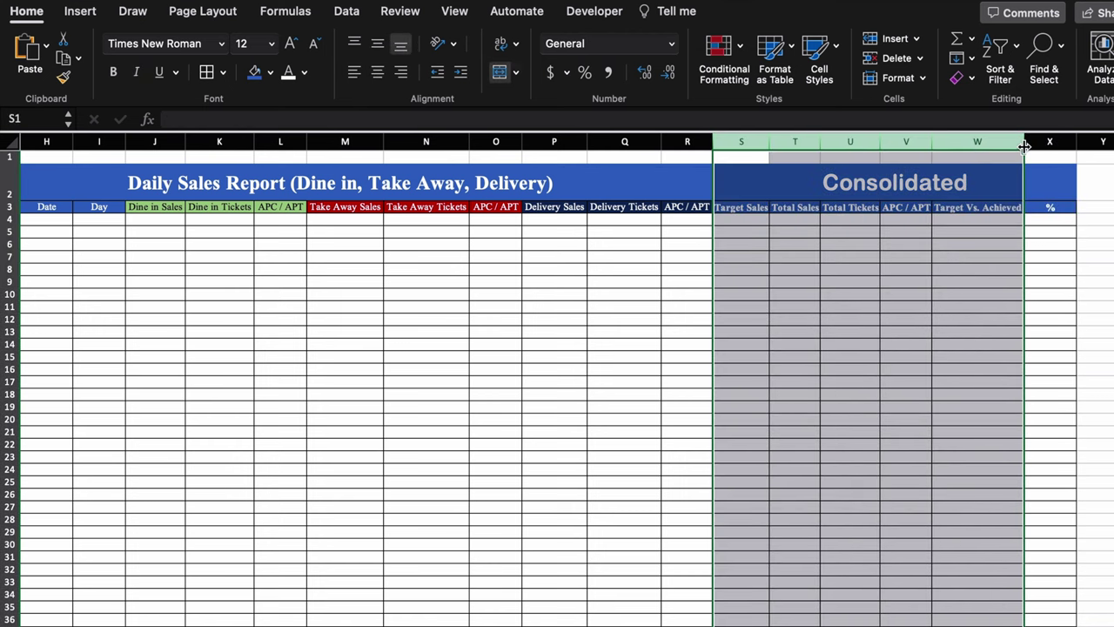
double_click(1023, 142)
left_click(991, 344)
left_click(367, 180)
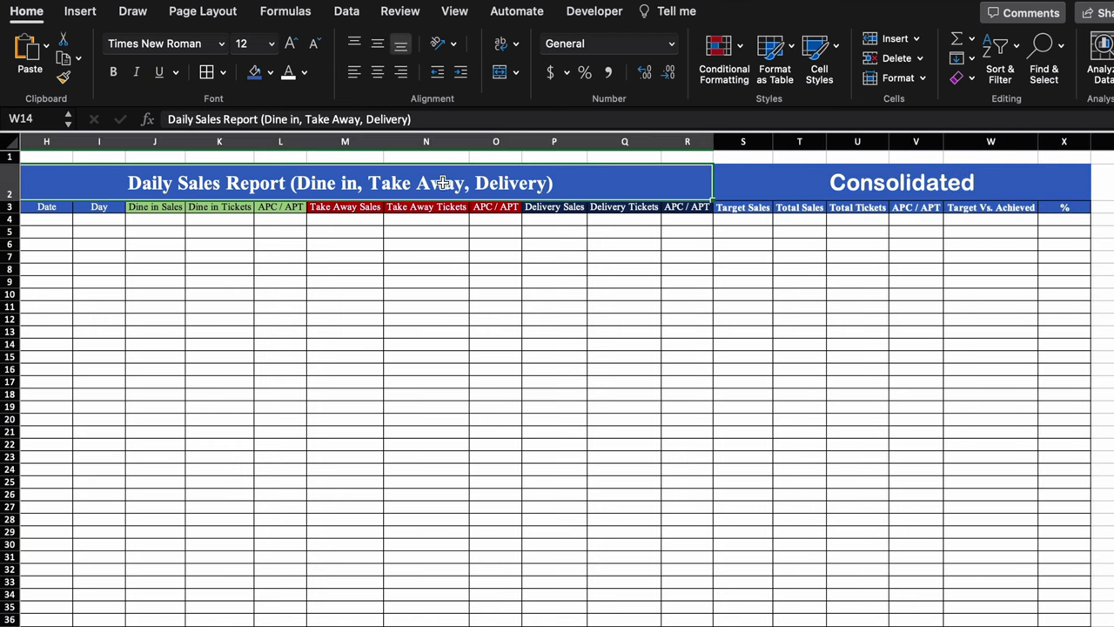
left_click(790, 179)
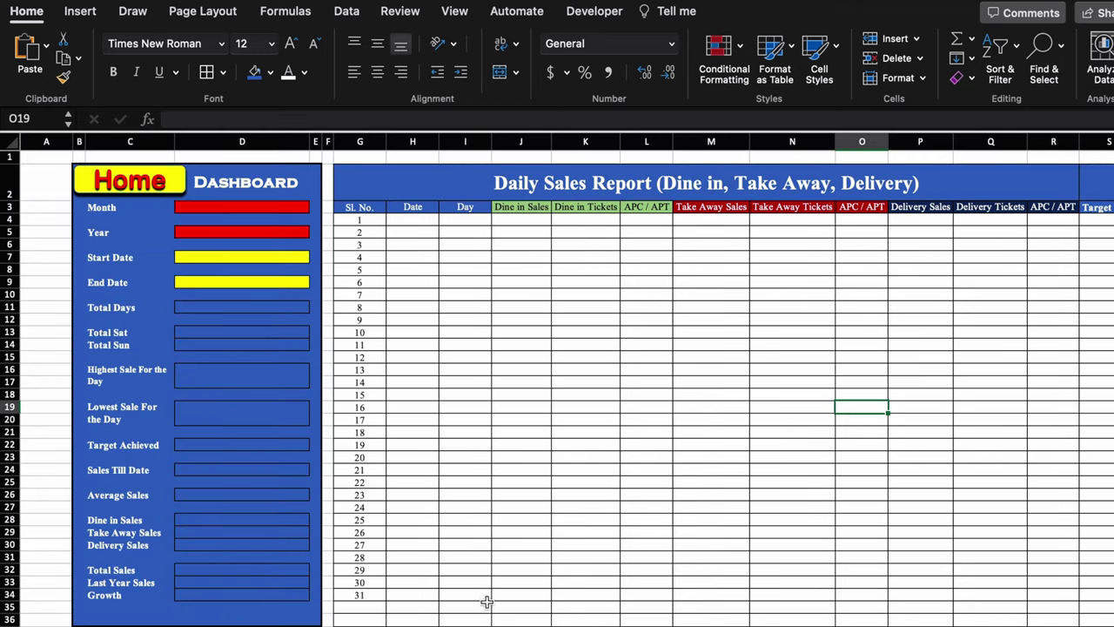
Fill the Consolidated data cells below the headers, from S4 to column X, with khaki and set their font to red
scroll(642, 614, "right", 8)
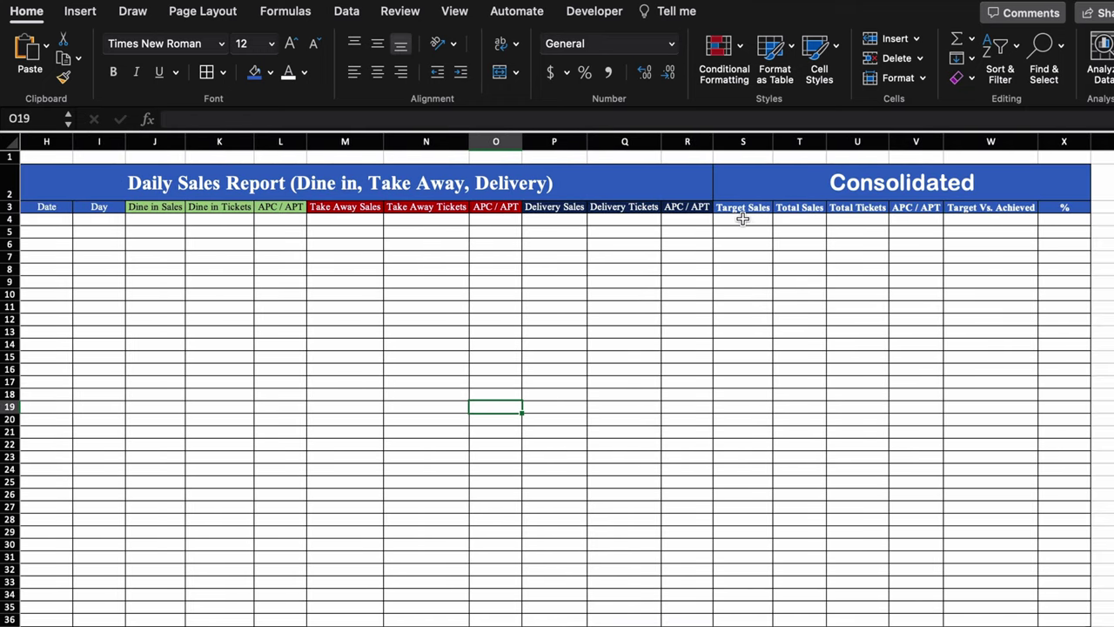
left_click(742, 219)
left_click_drag(742, 218, 1050, 622)
left_click(271, 73)
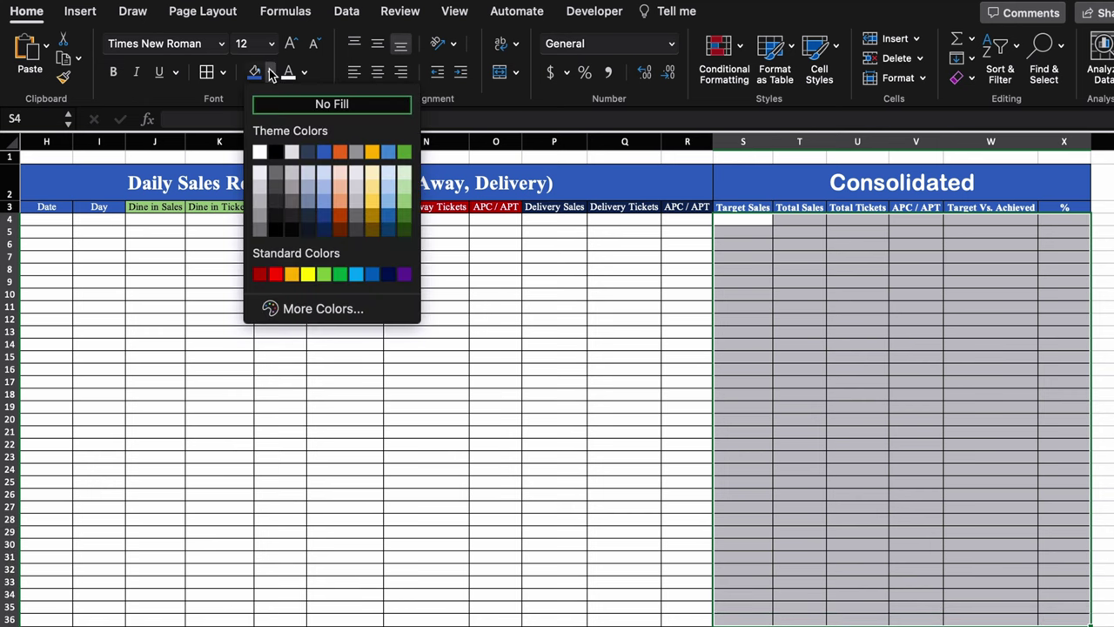
left_click(323, 308)
left_click(498, 167)
left_click(636, 389)
left_click(303, 73)
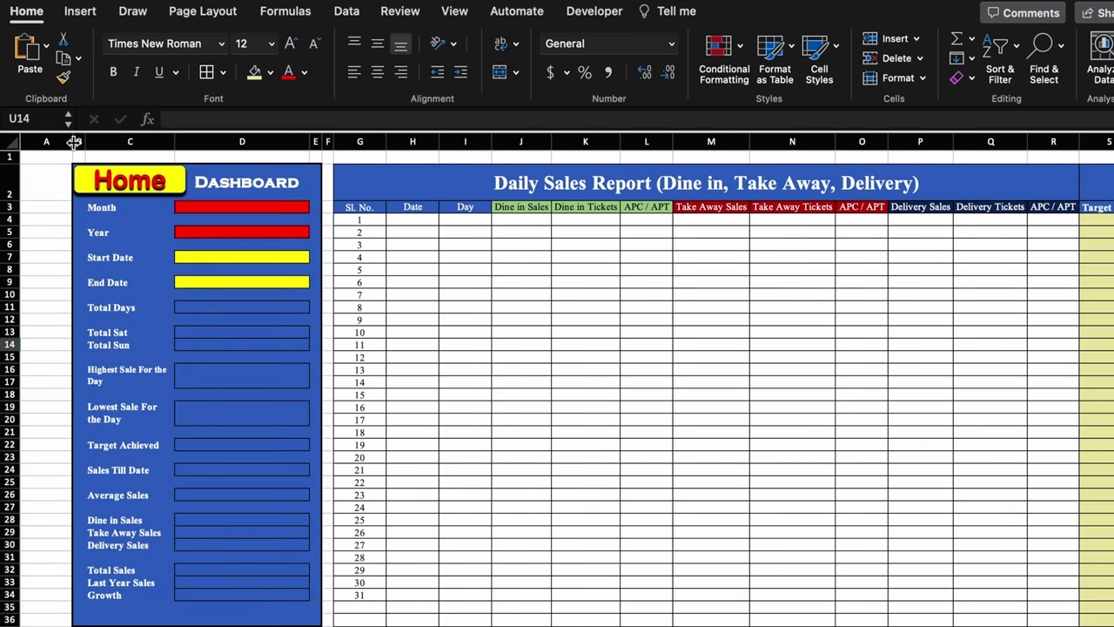
Narrow column A beside the dashboard and hide the sheet's gridlines
left_click_drag(75, 142, 32, 148)
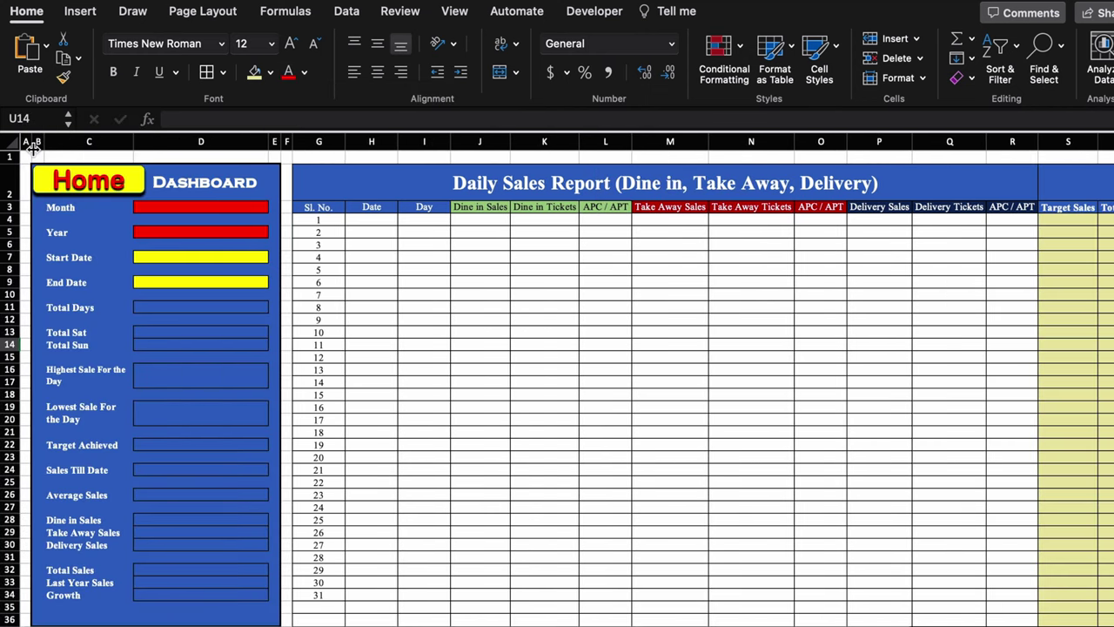
left_click(453, 11)
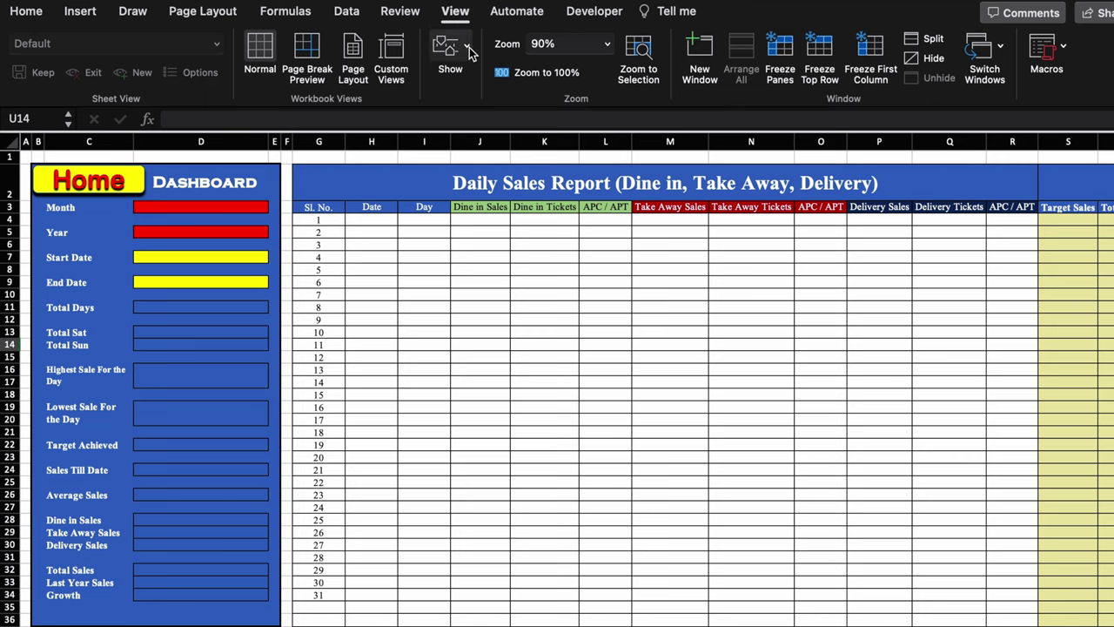
left_click(467, 47)
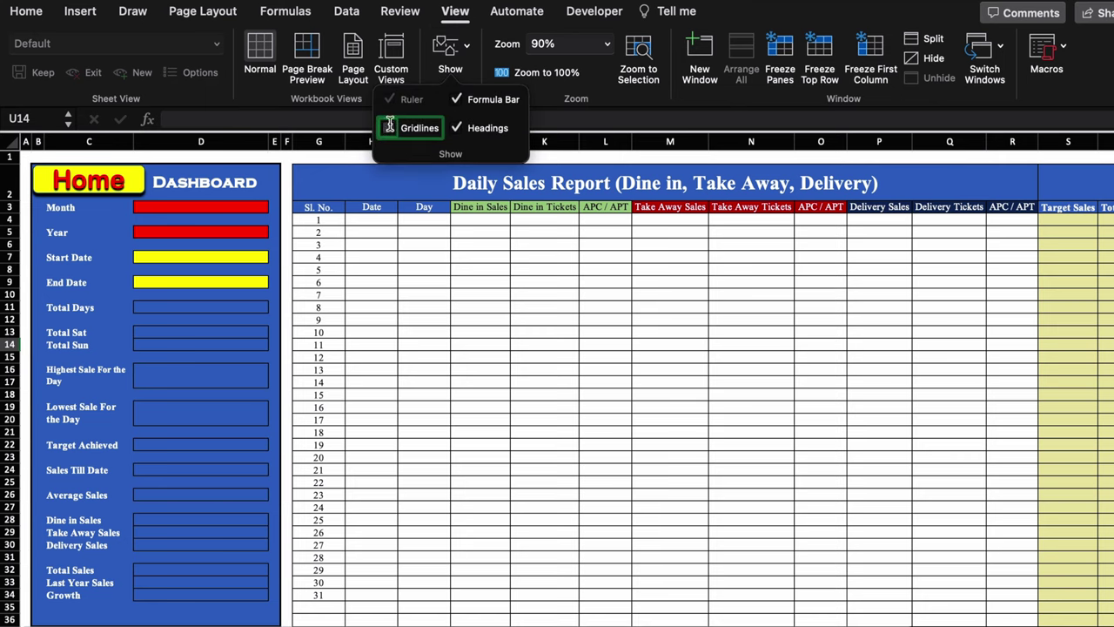
left_click(477, 359)
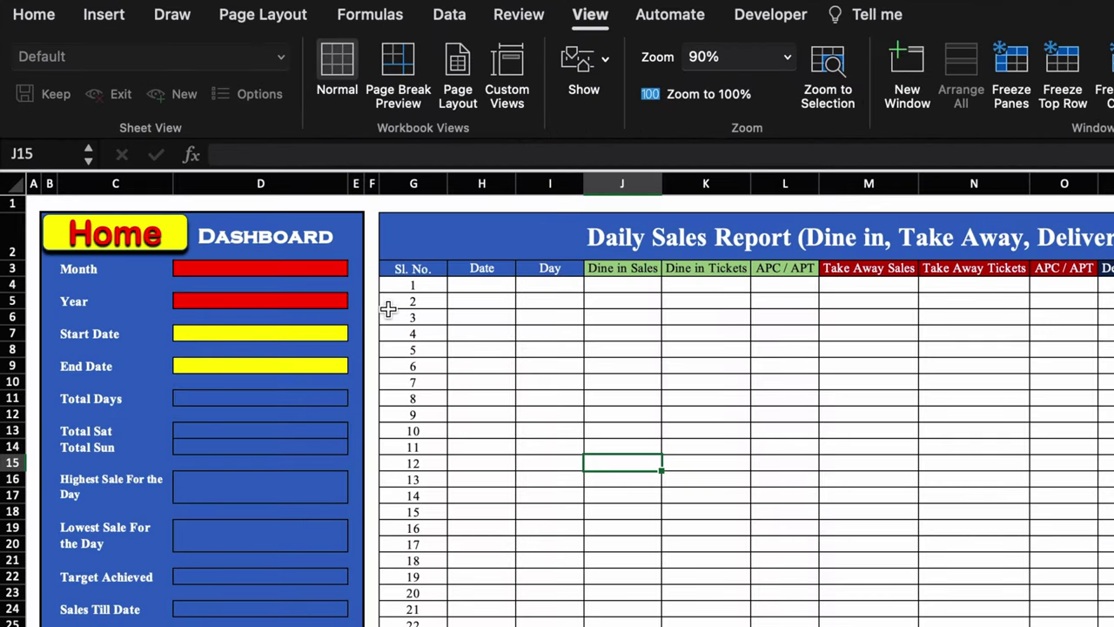
Add a list validation to the Month cell D3 with the source Jan,Feb,March,April,May,June,July,Aug,Sept,Oct,Nov,Dec
left_click(300, 268)
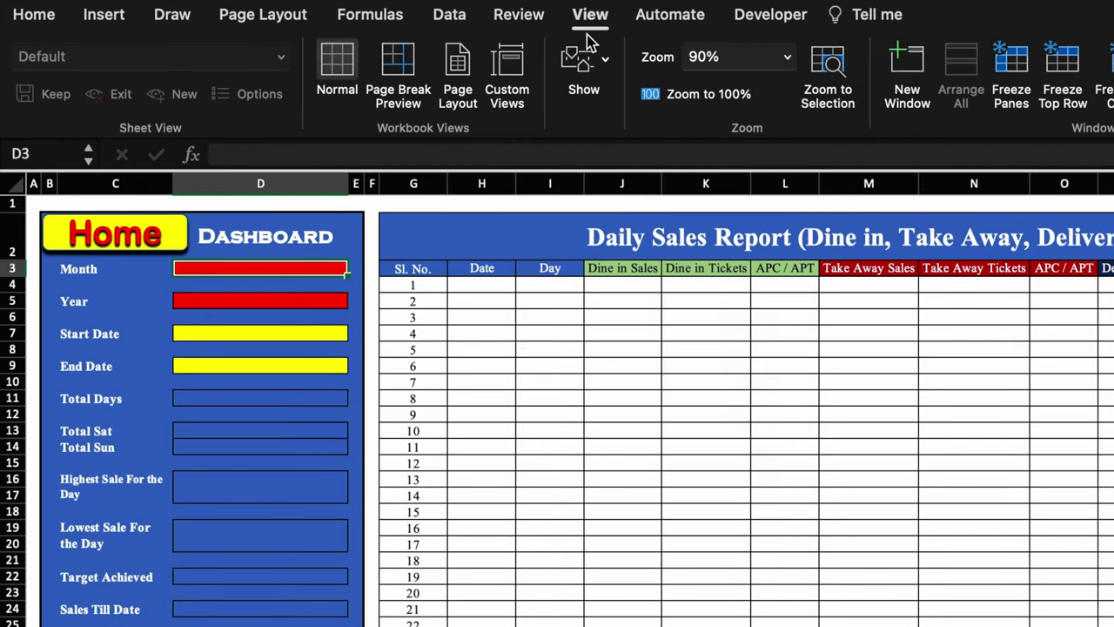
left_click(447, 15)
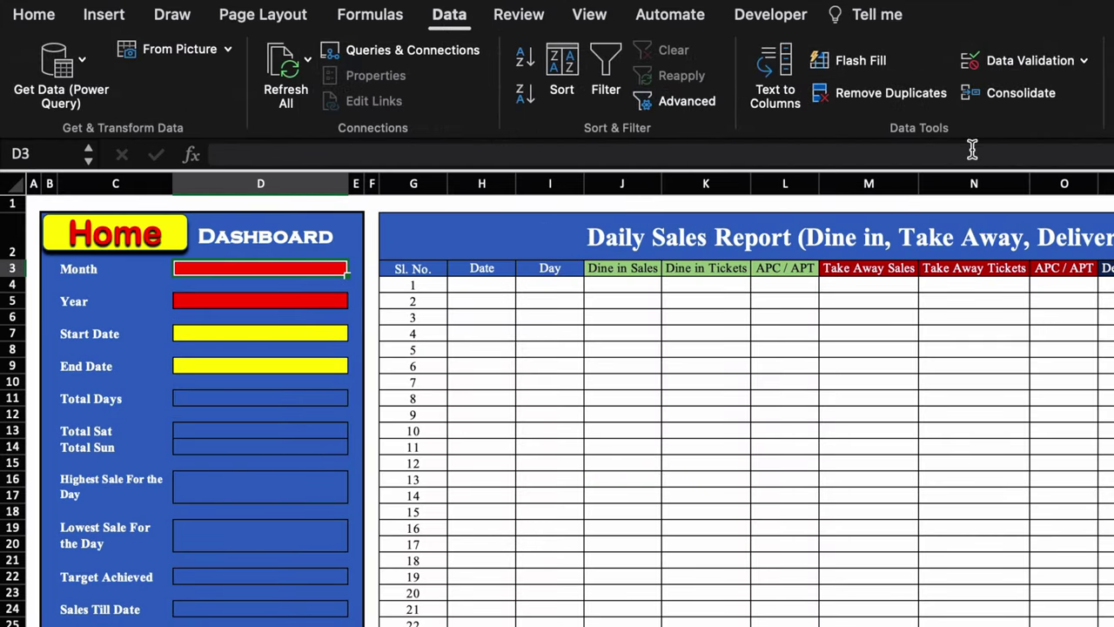
left_click(1030, 60)
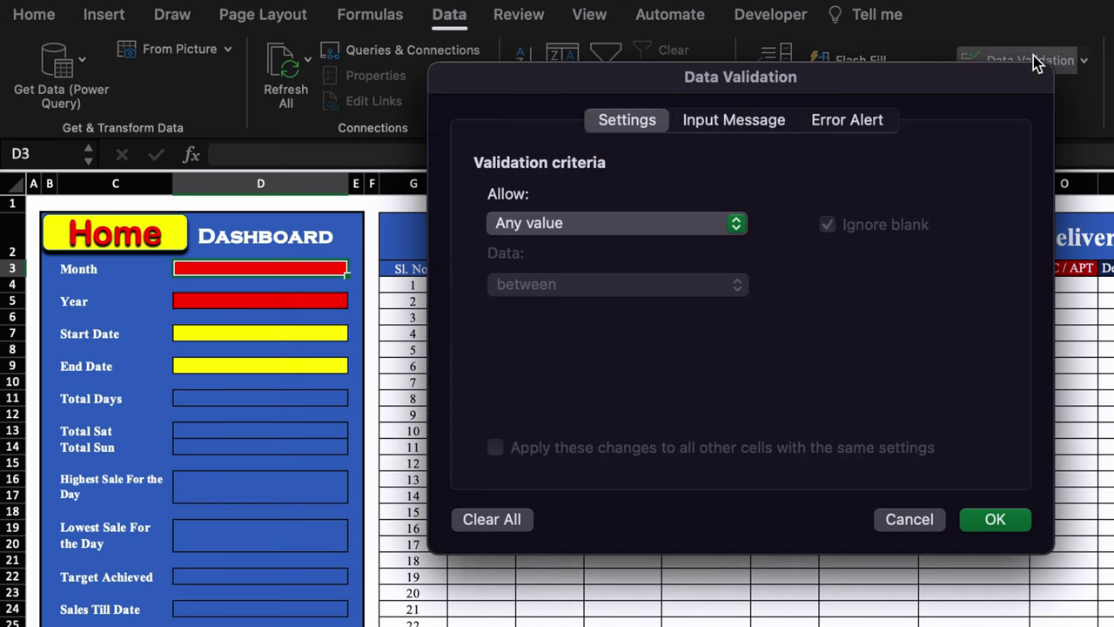
left_click(738, 233)
left_click(649, 304)
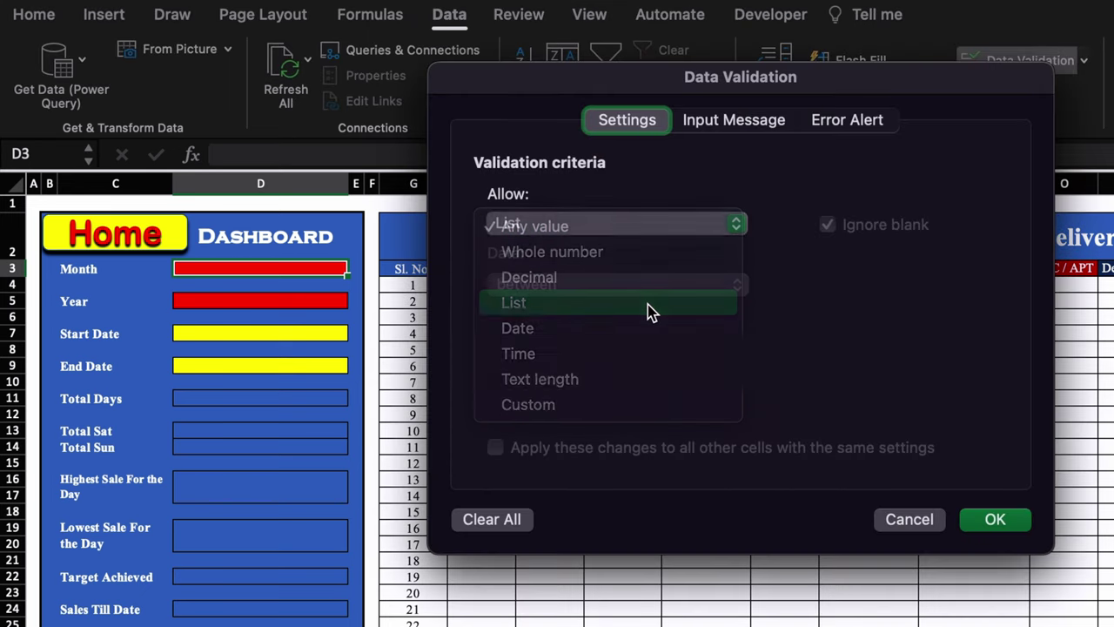
left_click(658, 349)
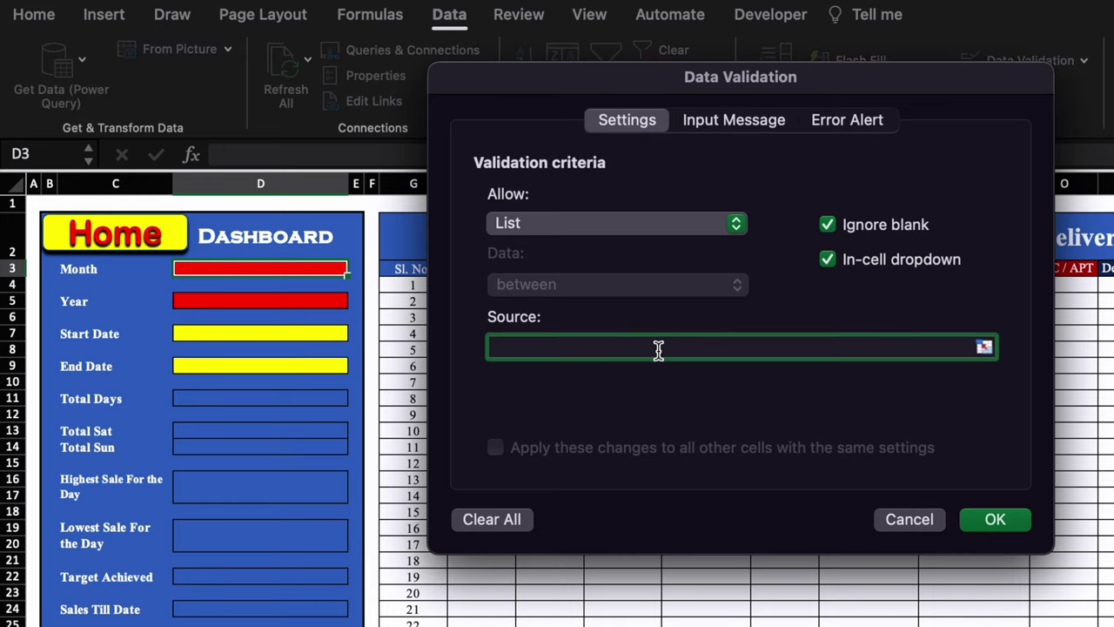
type("Jan,Feb,March,April,May,J")
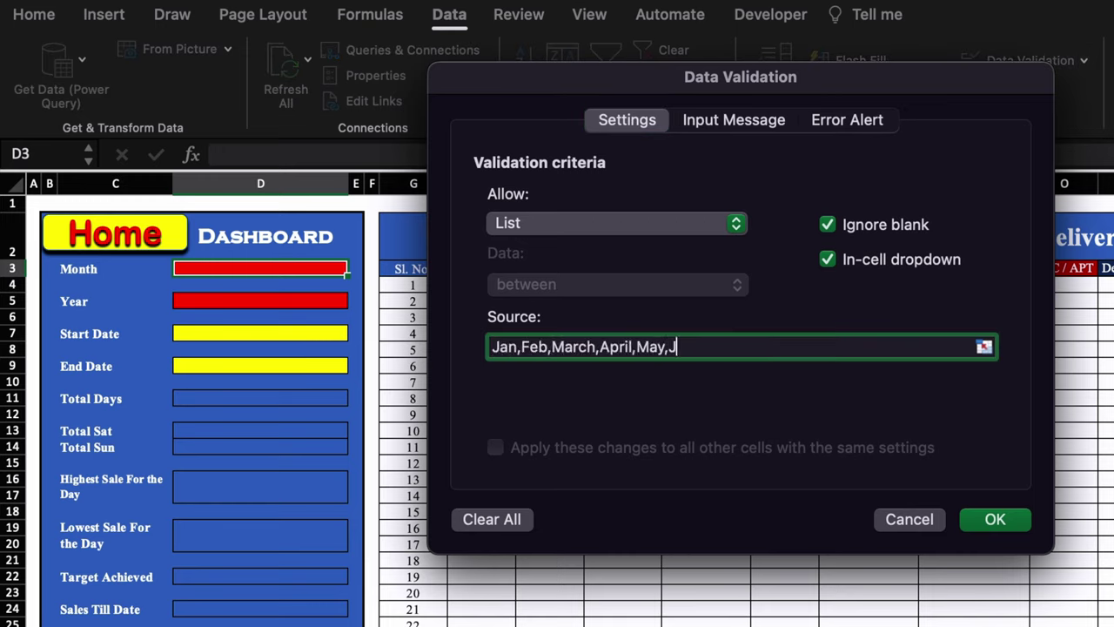
type("une,July,Aug,Sept,Oct,Nov,Dec")
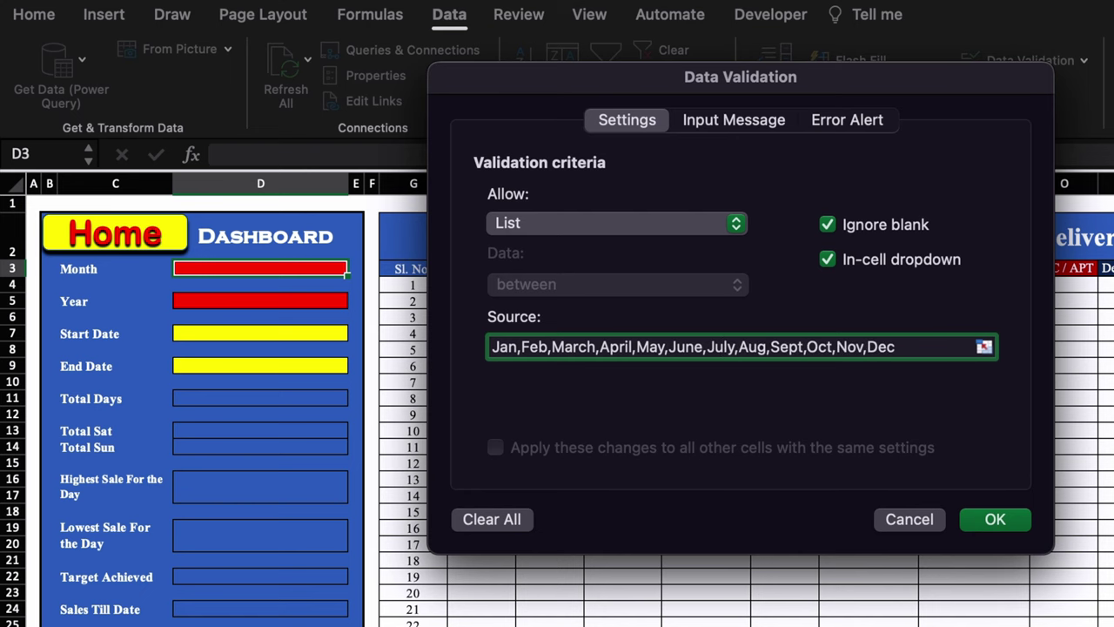
left_click(995, 519)
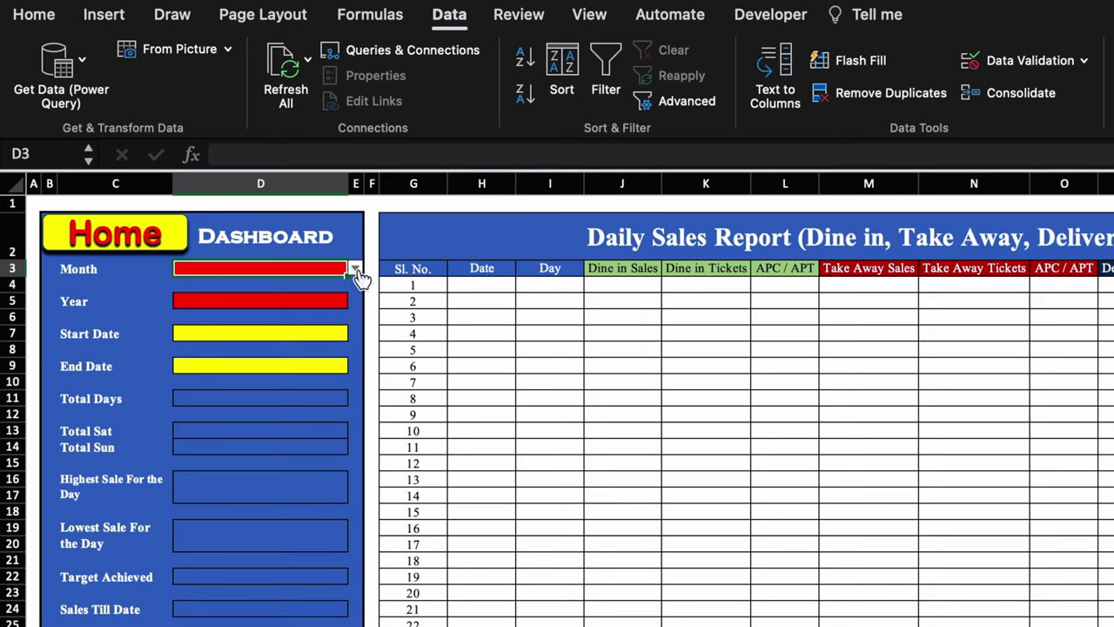
Choose Jan as the dashboard's month and center it in its cell
left_click(356, 269)
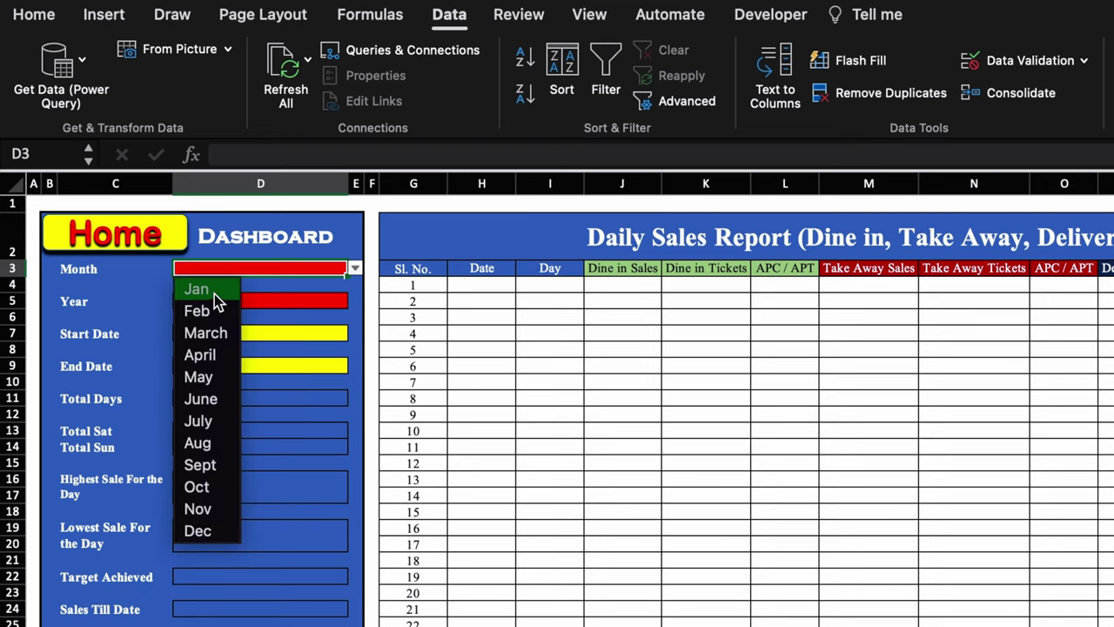
left_click(214, 294)
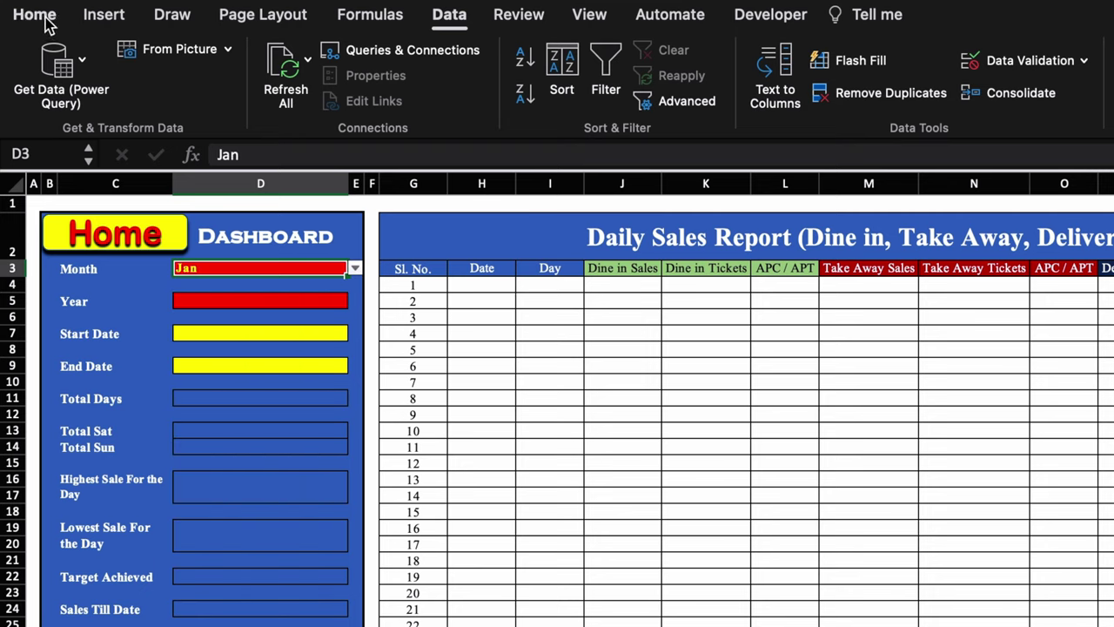
left_click(36, 15)
left_click(491, 94)
Add a list validation to the Year cell D5 with the source 2023,2024,2025,2026,2027,2028,2029,2030 and choose 2023
left_click(270, 301)
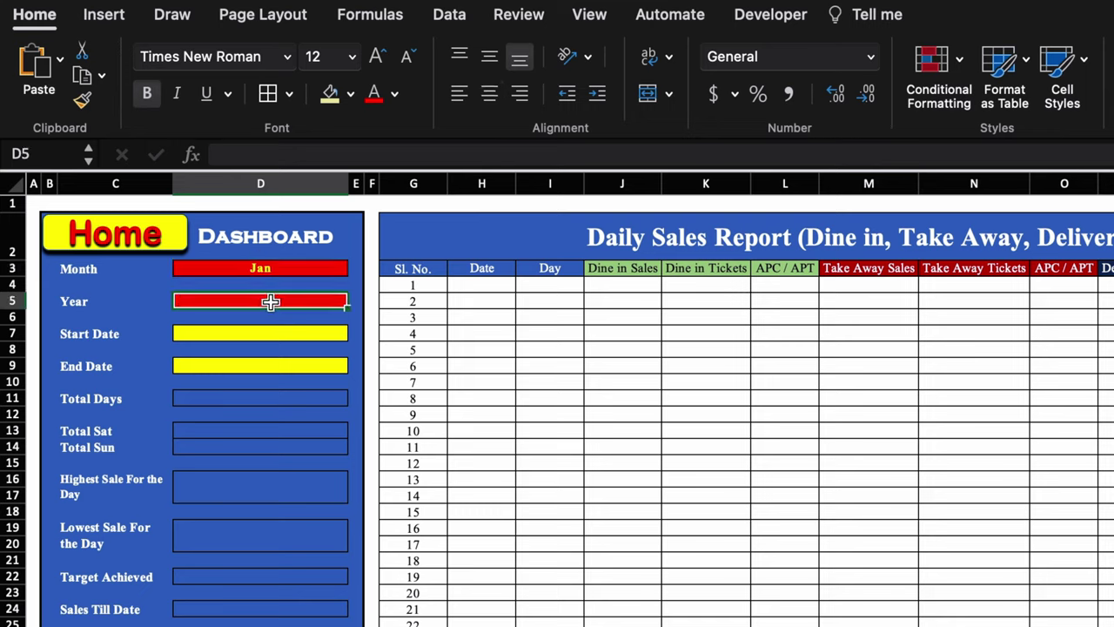
left_click(452, 13)
left_click(1041, 61)
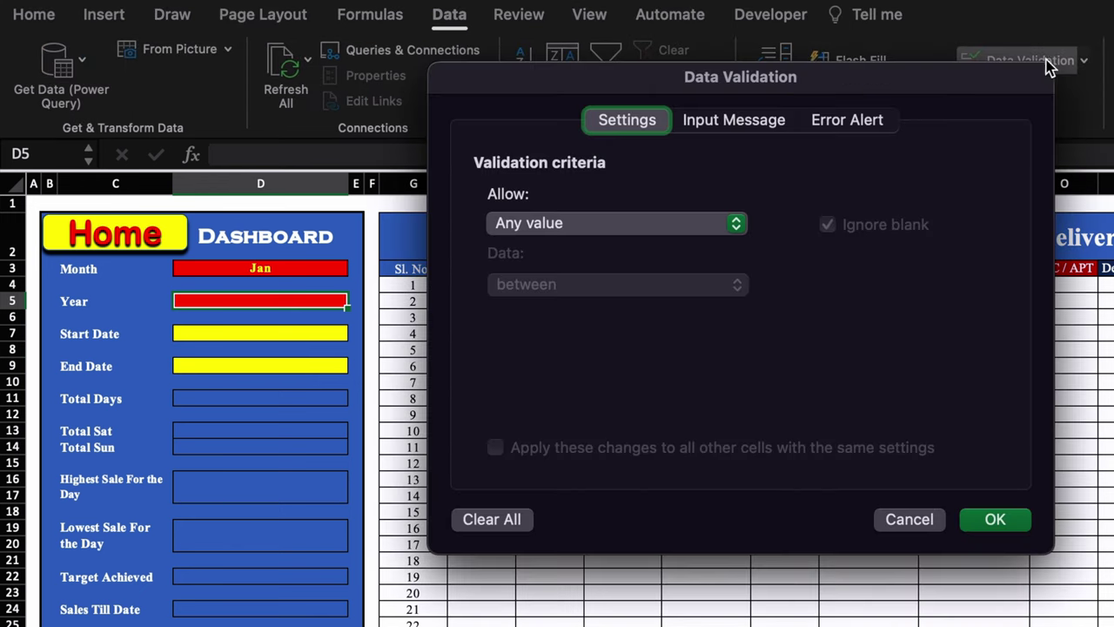
left_click(734, 225)
left_click(616, 303)
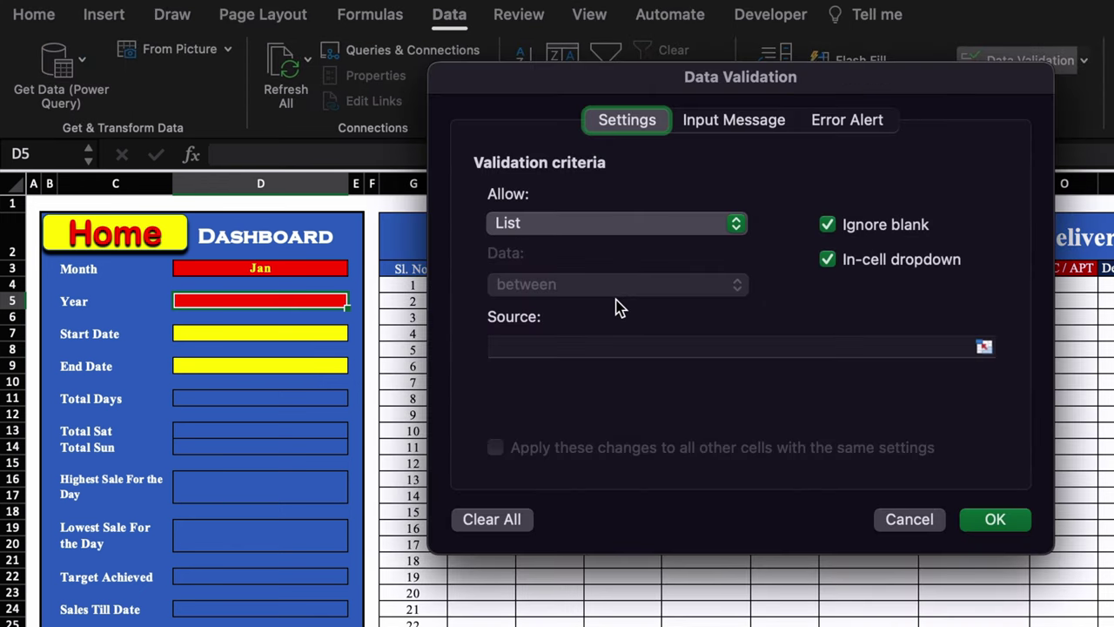
left_click(606, 347)
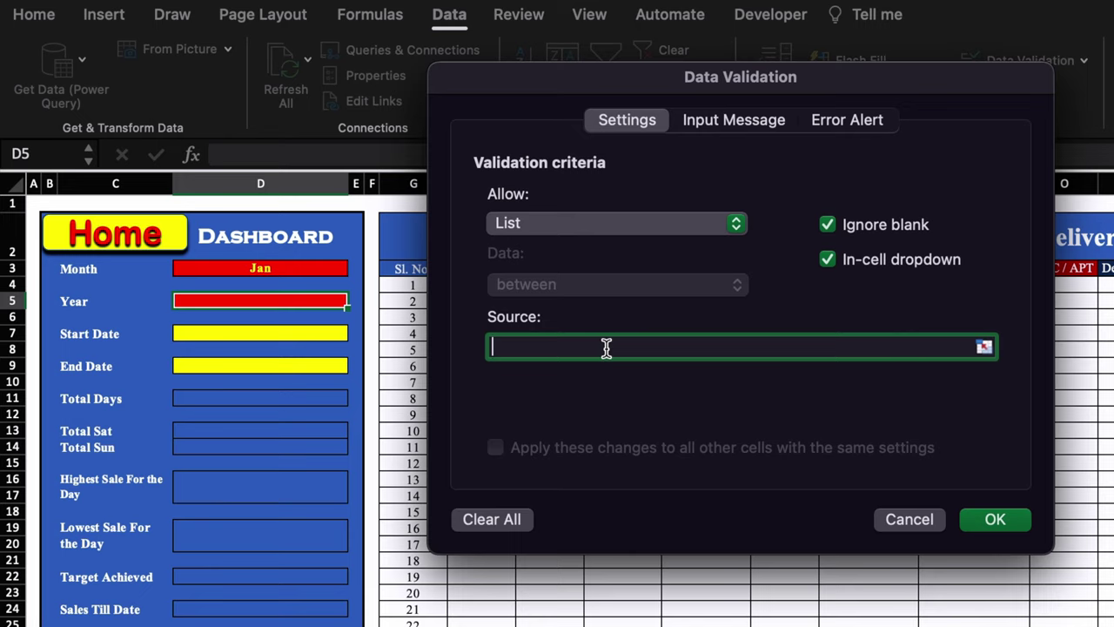
type("2023,2024,2025,2026,2027")
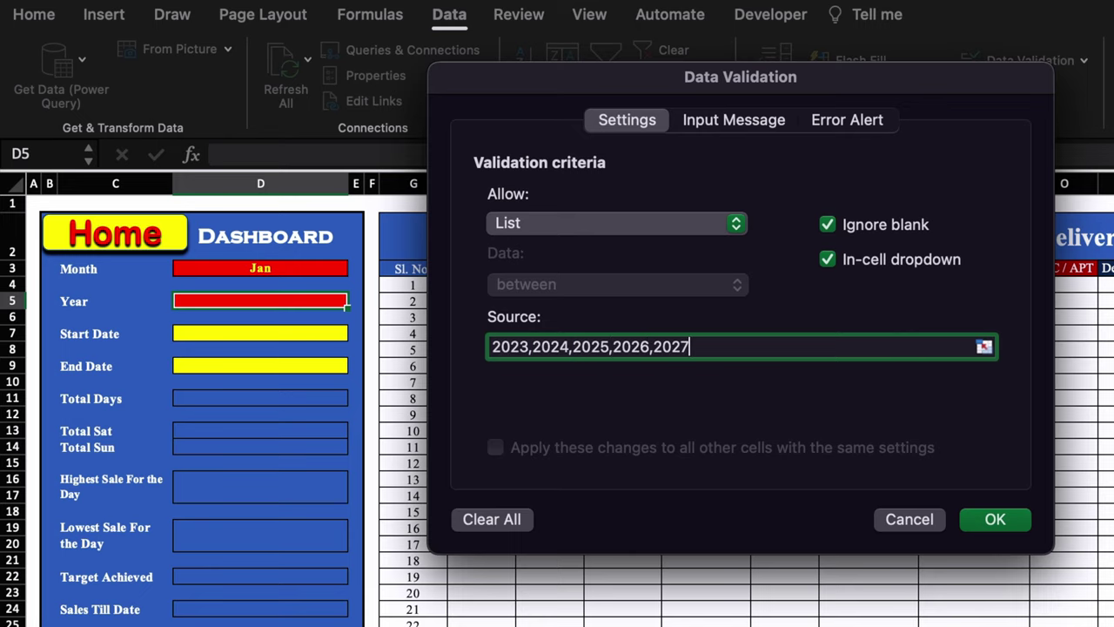
type(",2028,2029,2030")
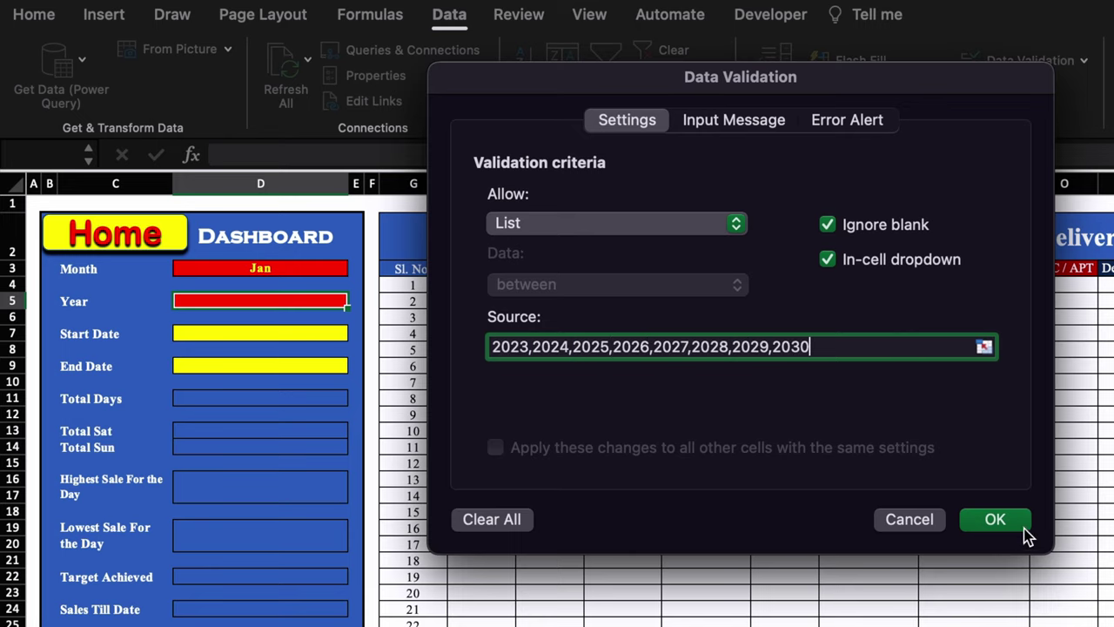
left_click(995, 520)
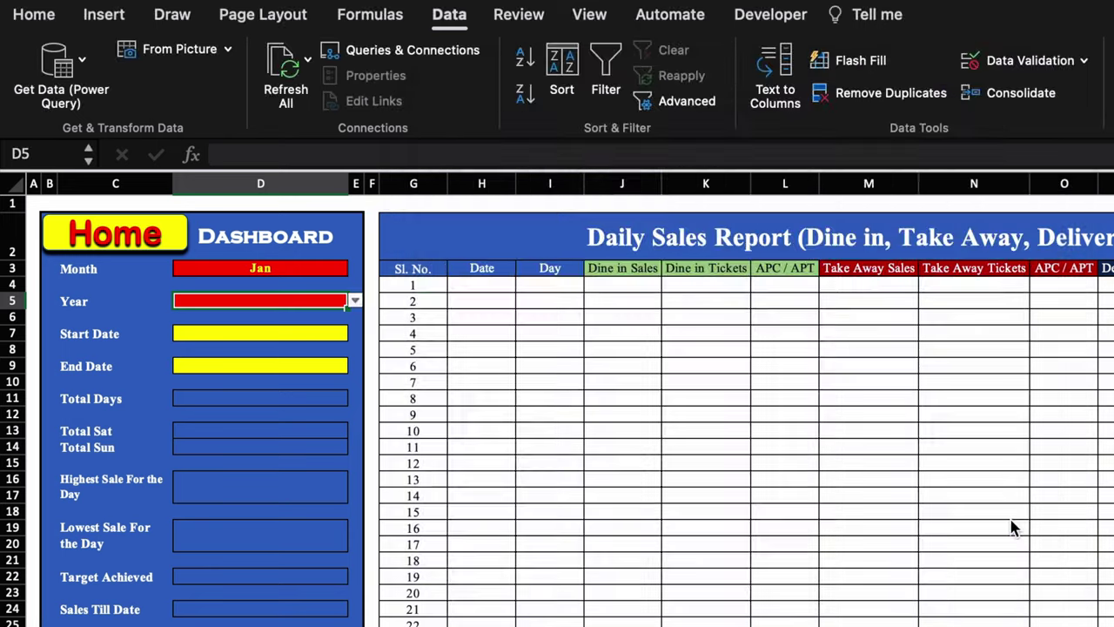
left_click(356, 300)
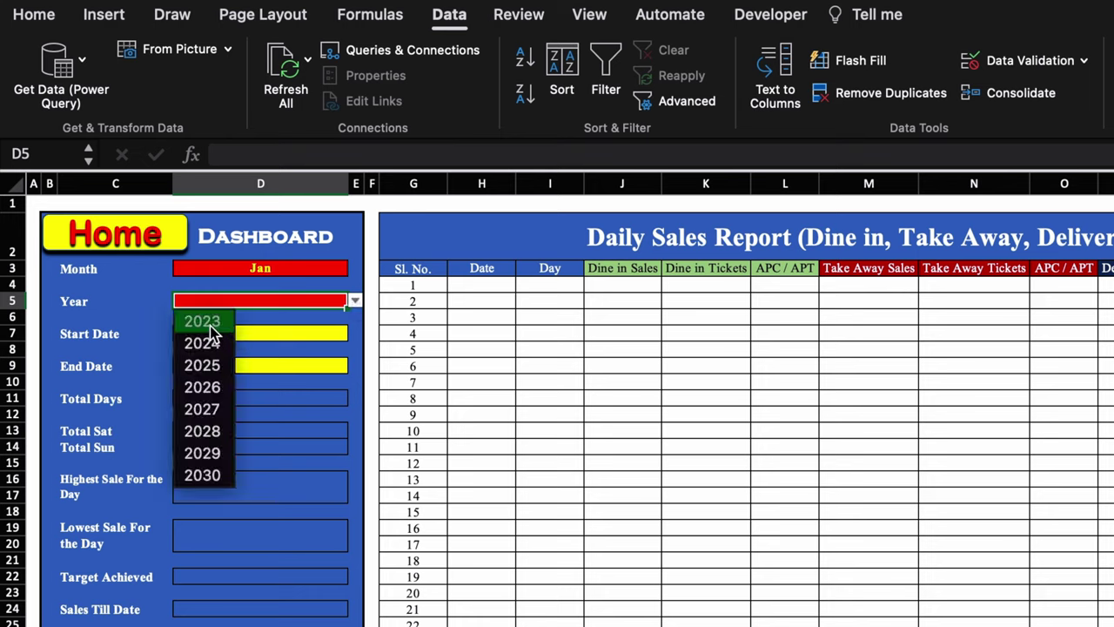
left_click(211, 321)
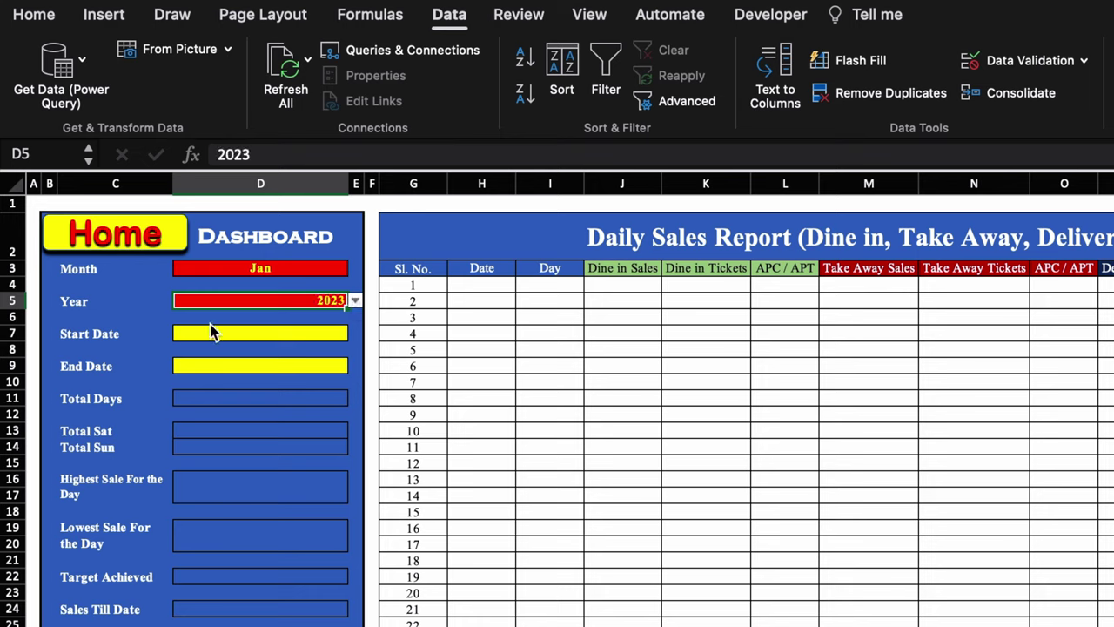
Center the year in D5 and enter the Start Date formula =DATEVALUE("1"&D3&D5) in D7
left_click(19, 19)
left_click(489, 94)
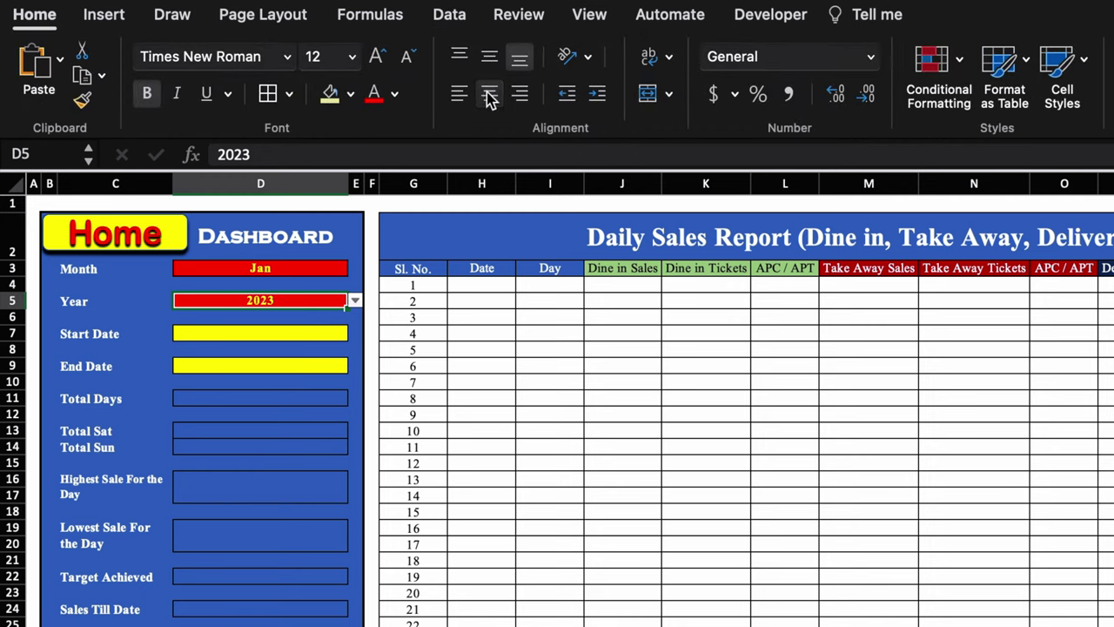
left_click(238, 335)
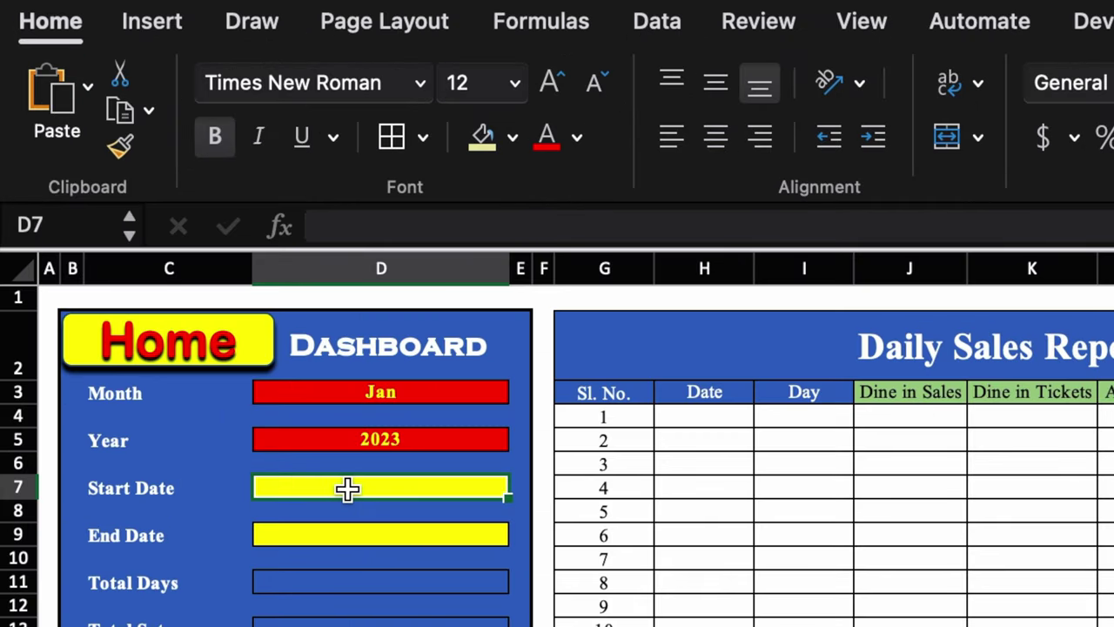
type("=")
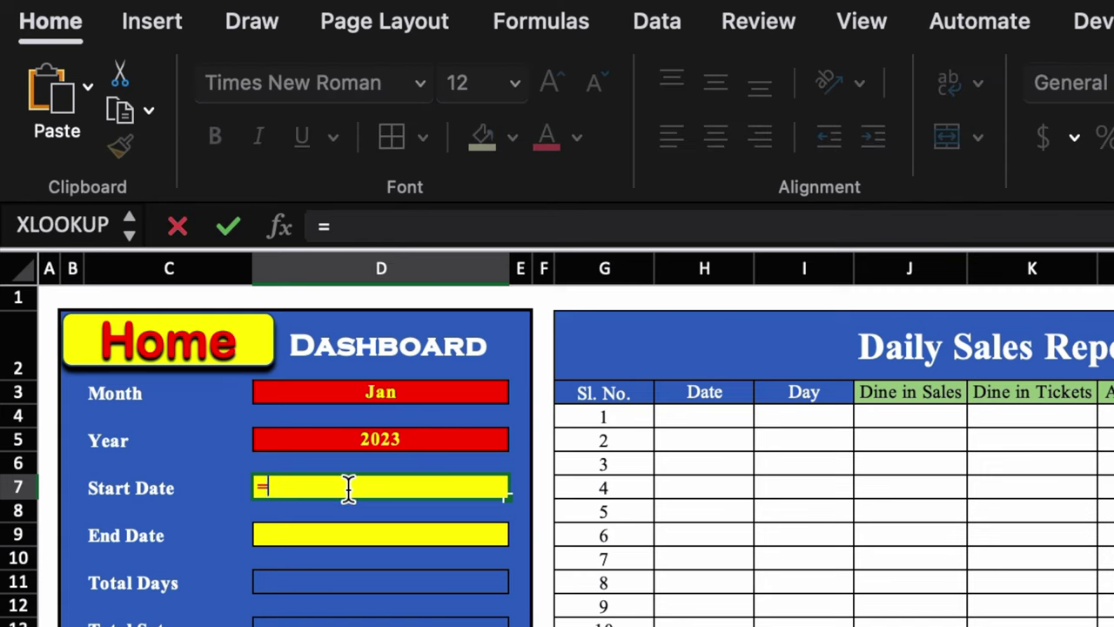
type("Datevalue")
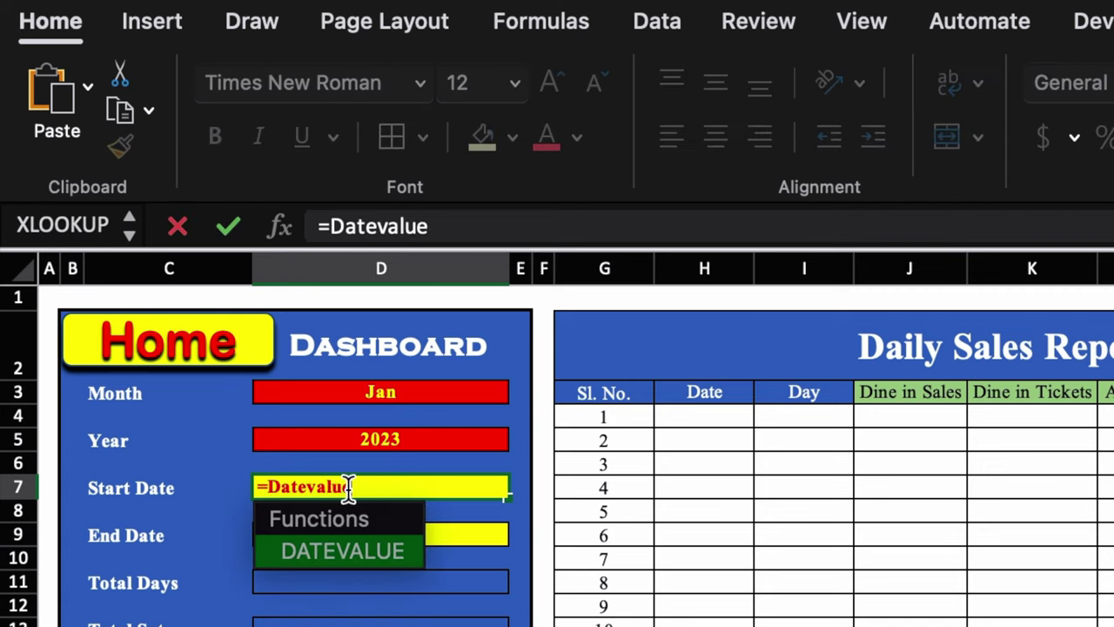
type("(")
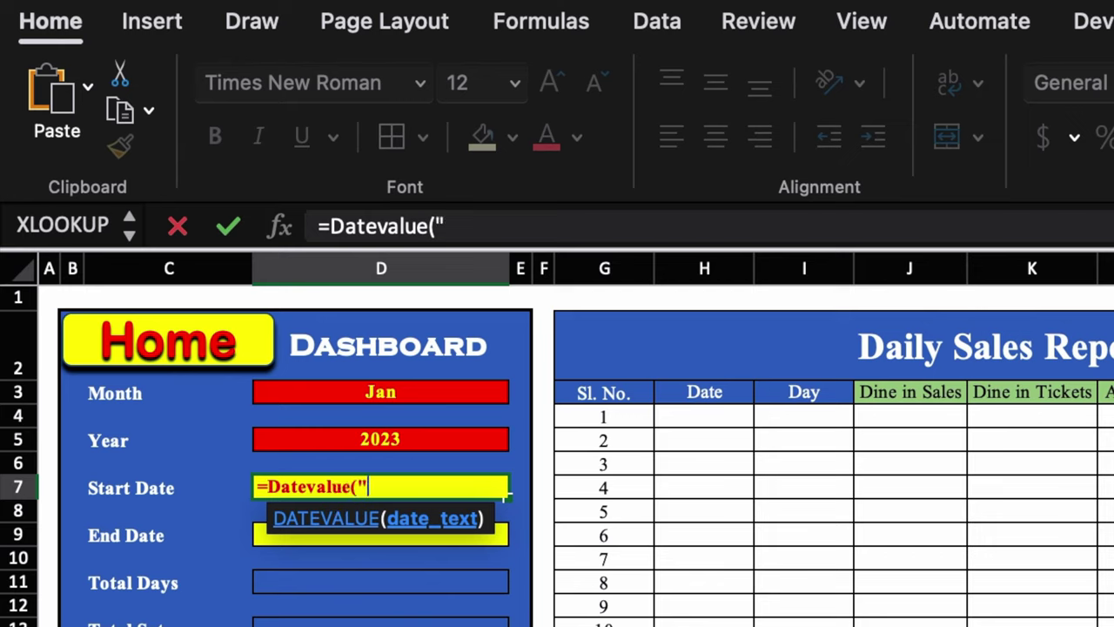
type("\"1\"&")
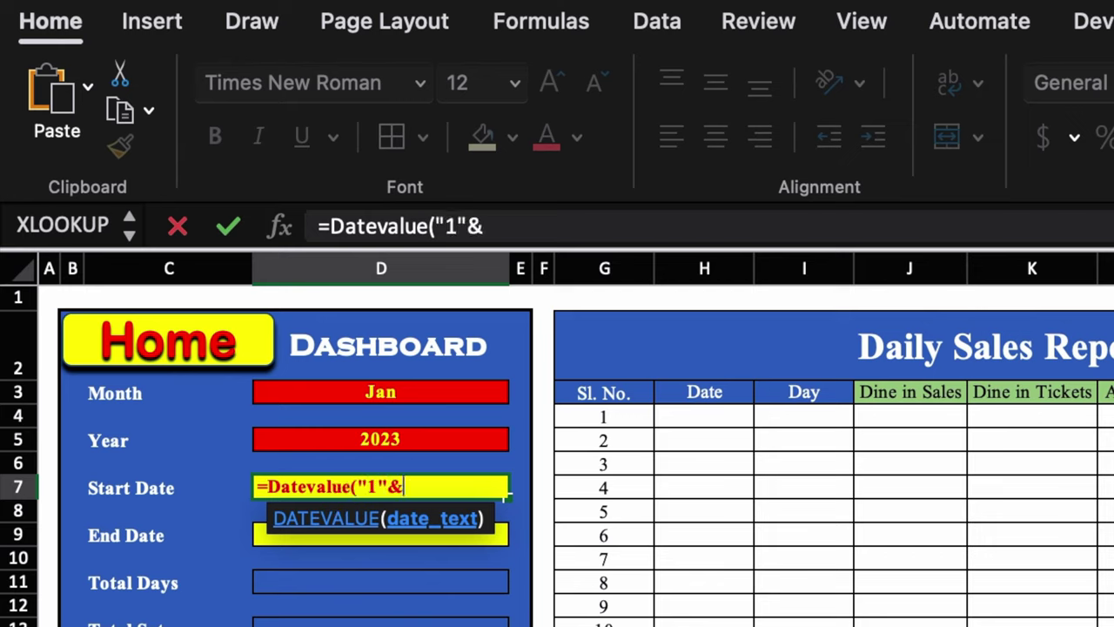
left_click(426, 398)
type("&")
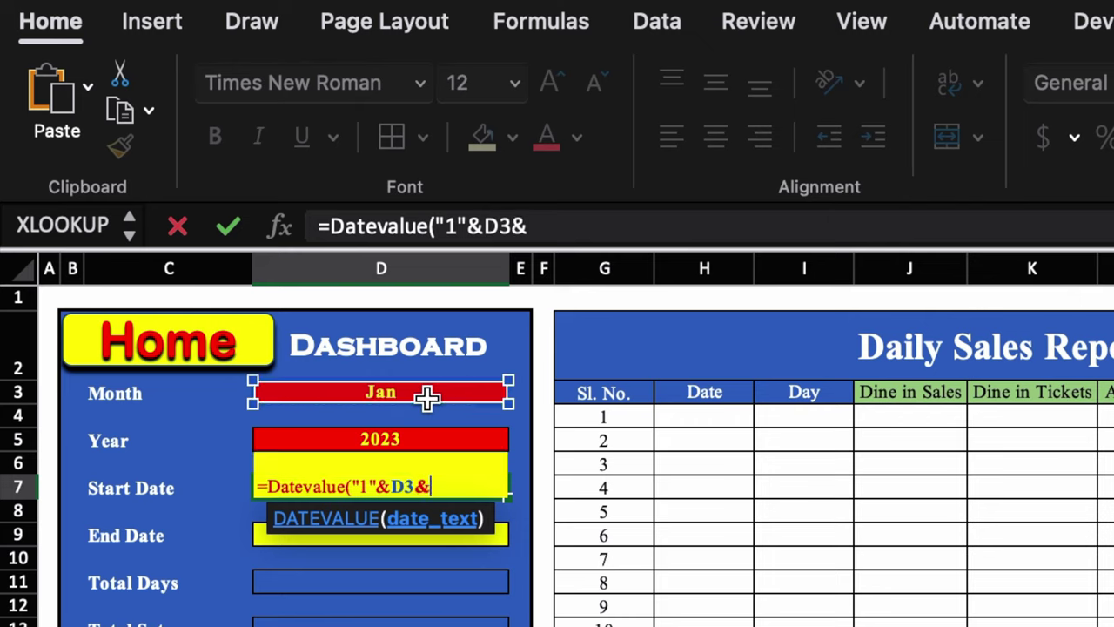
left_click(407, 435)
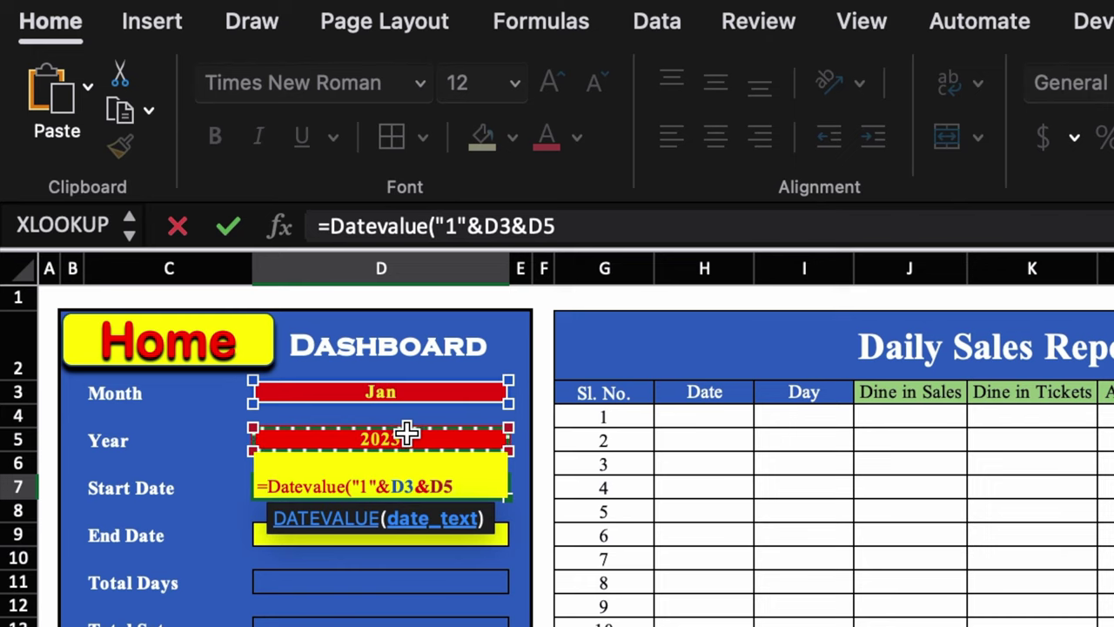
type(")")
key("Return")
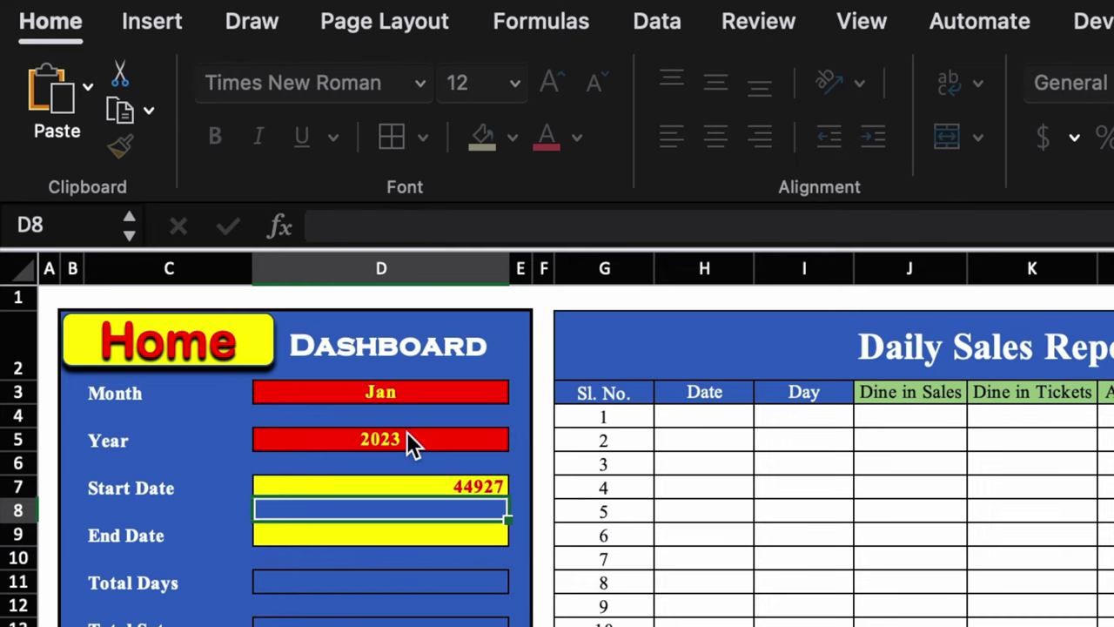
Center the Start Date in D7 and give it the Date number format of type 14-Mar
left_click(440, 484)
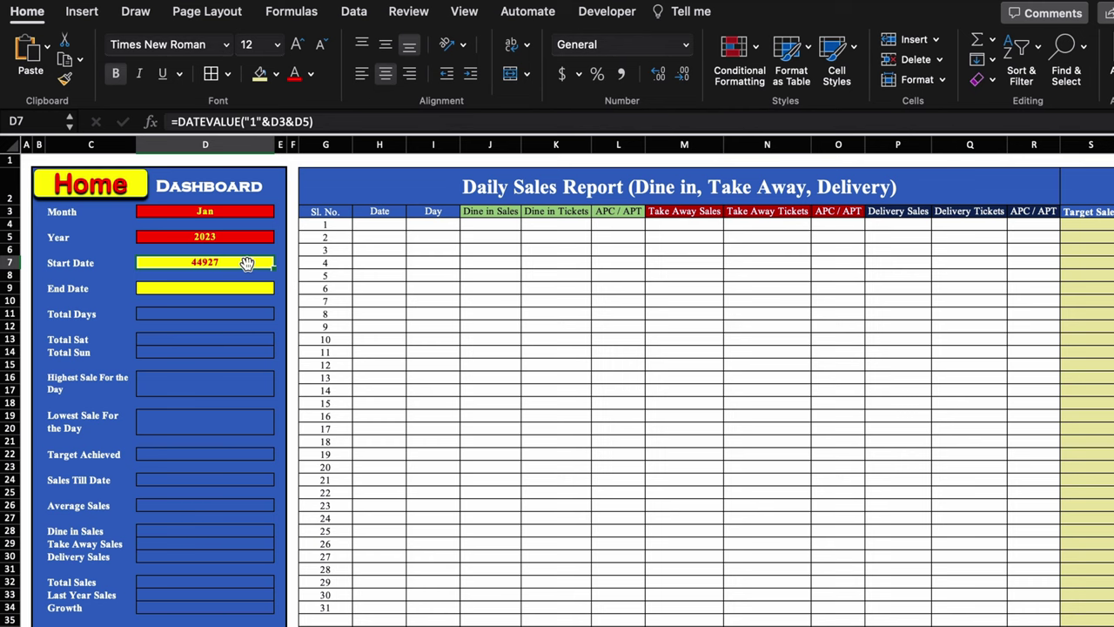
right_click(460, 489)
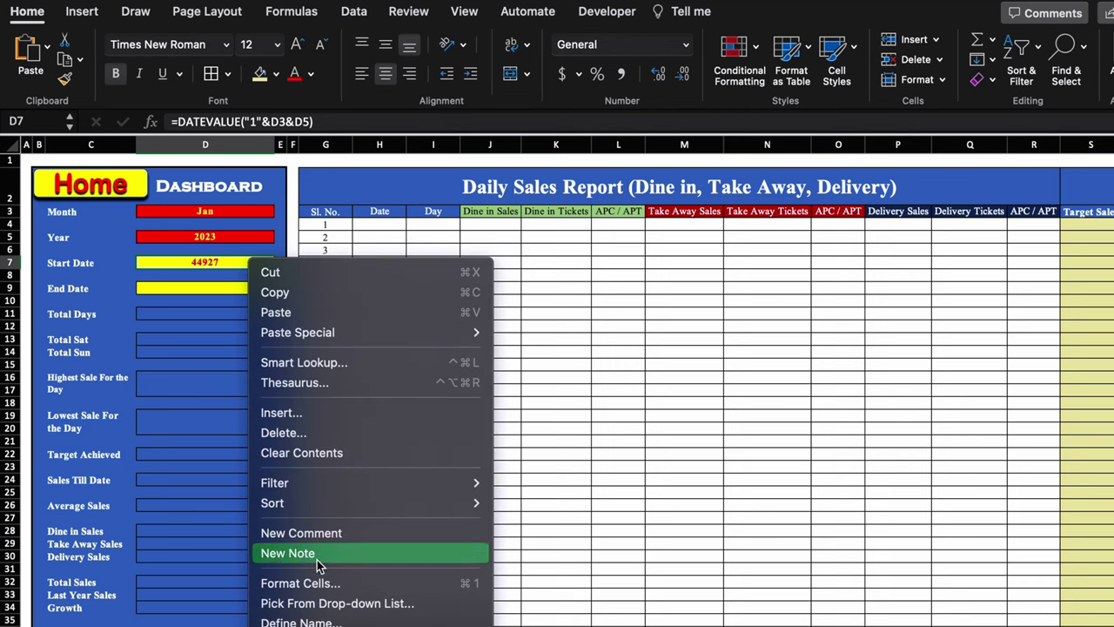
left_click(301, 583)
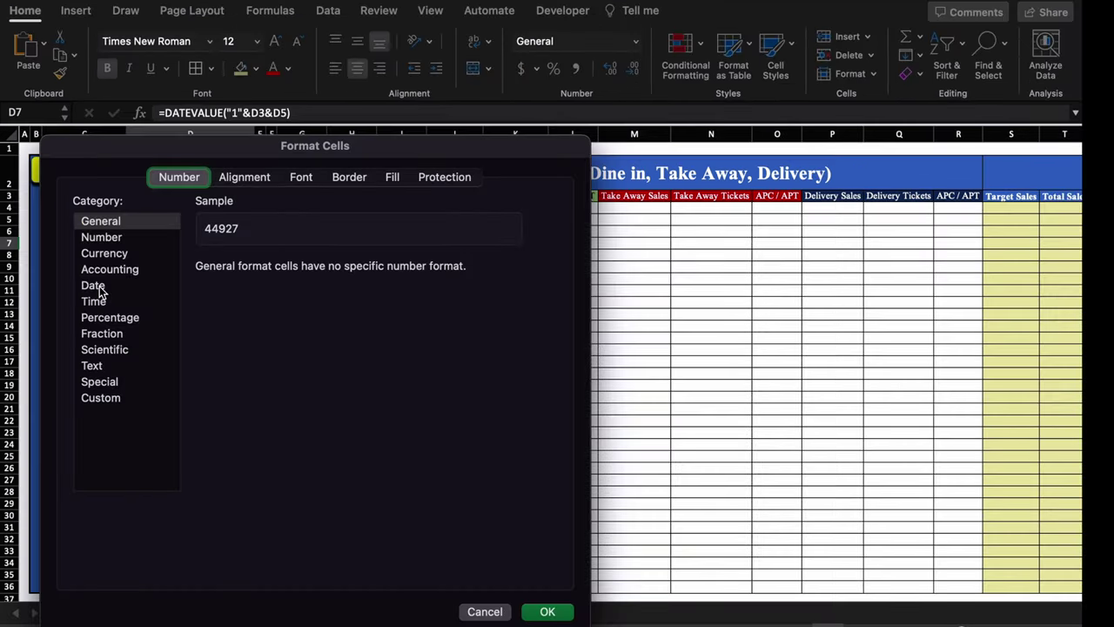
left_click(94, 287)
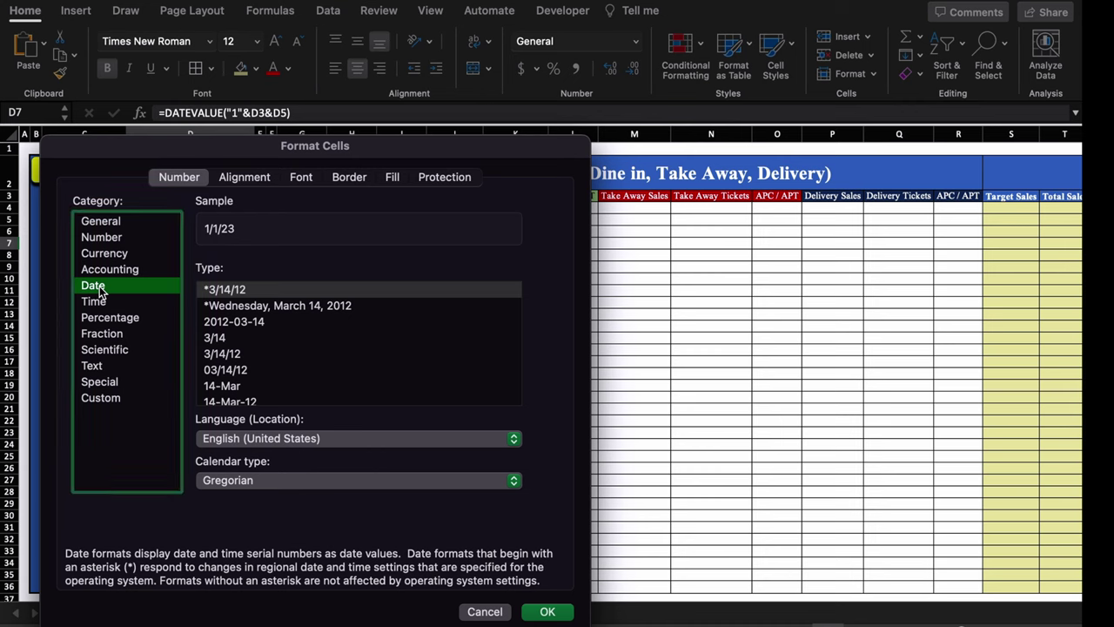
left_click(223, 386)
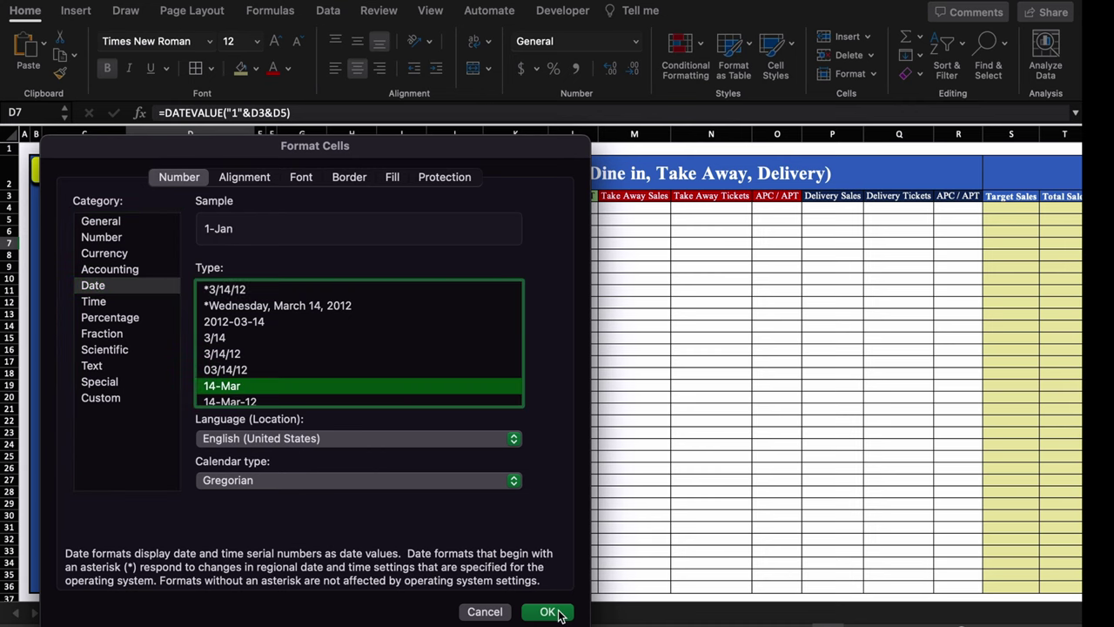
left_click(548, 612)
Enter the End Date formula =EOMONTH(D7,0) in D9
left_click(165, 261)
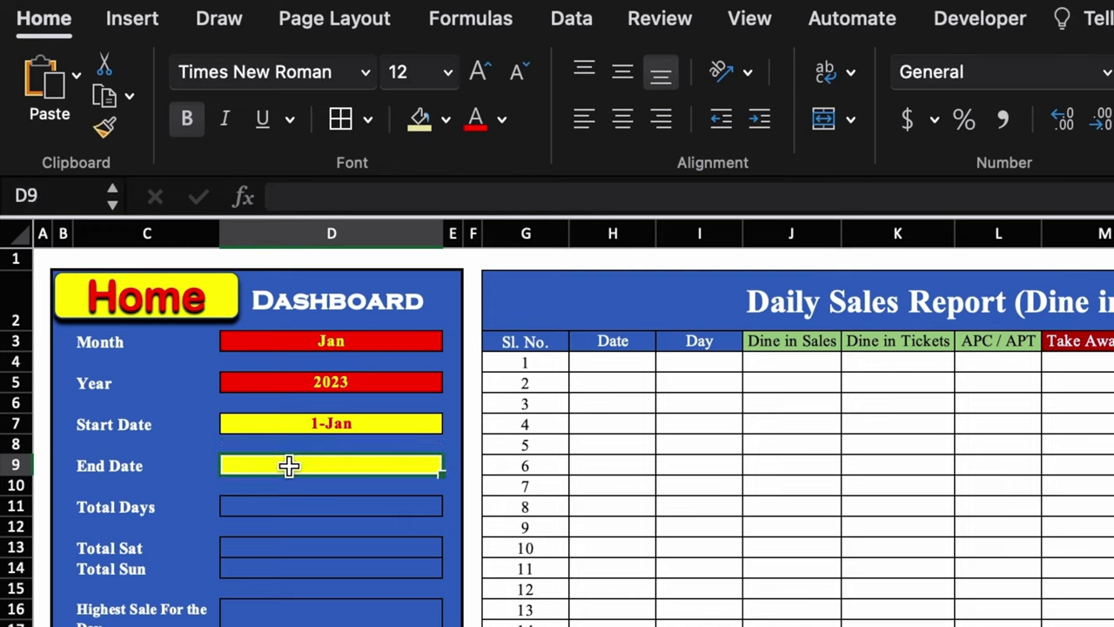
type("=E")
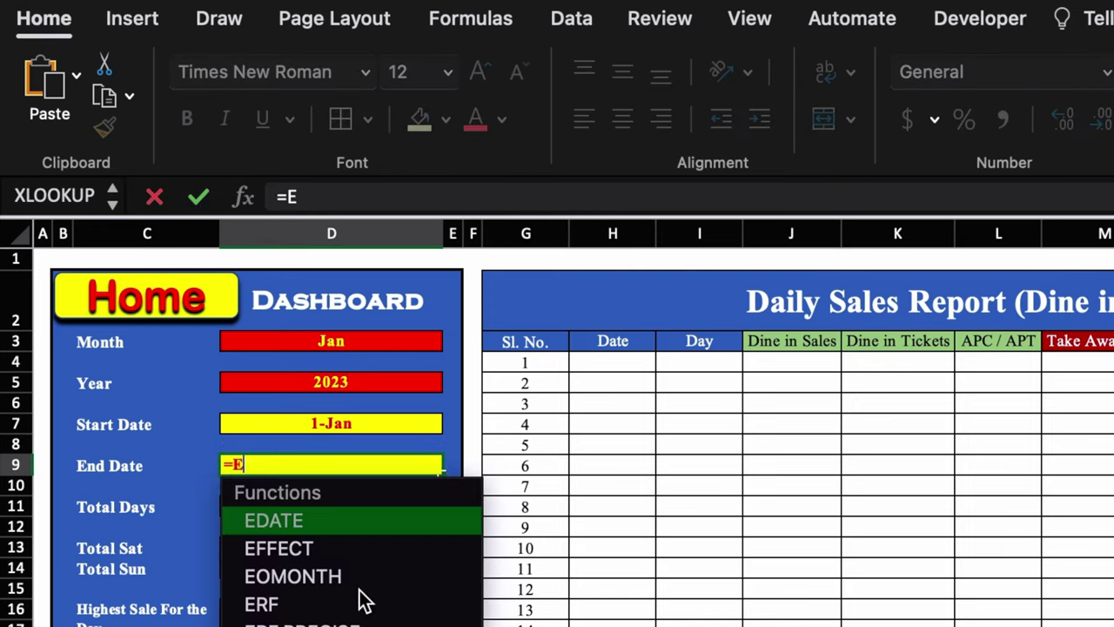
type("o")
double_click(324, 523)
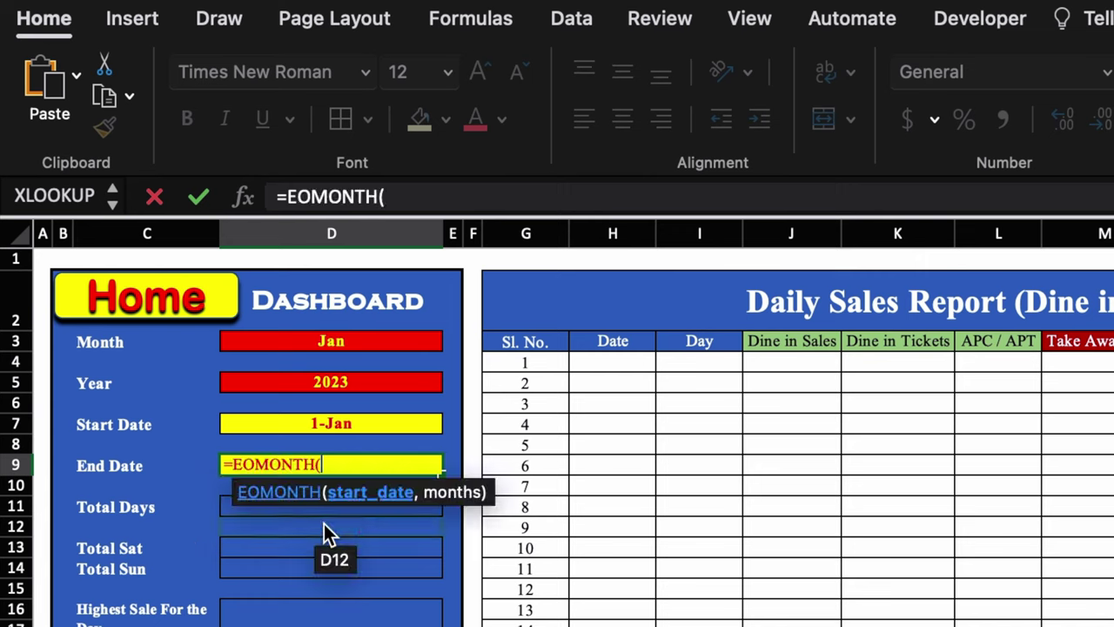
left_click(335, 424)
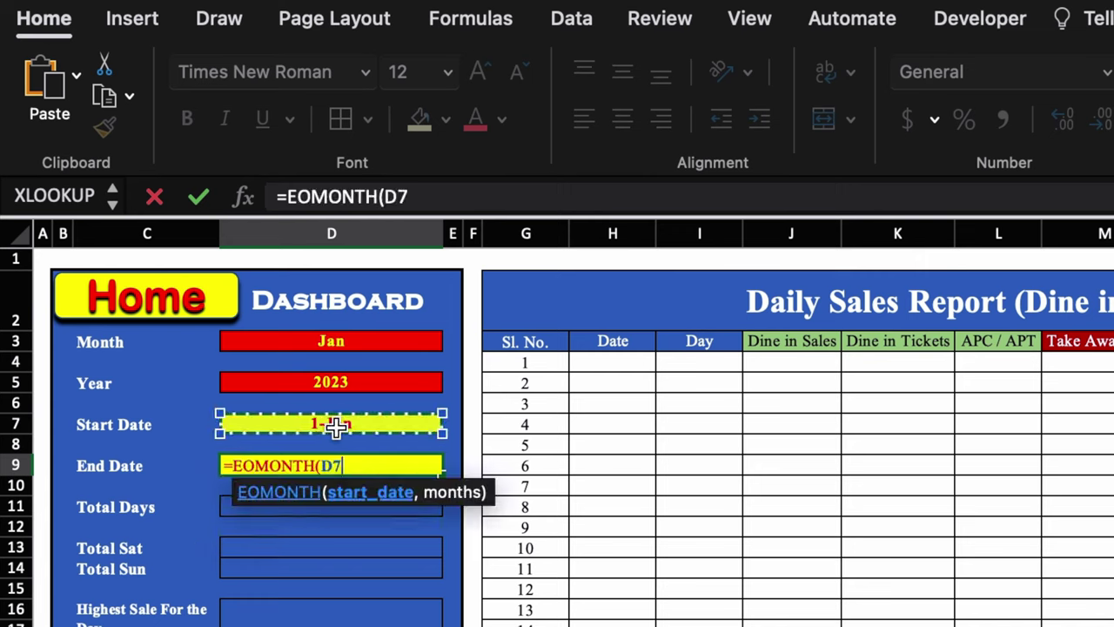
type(",0")
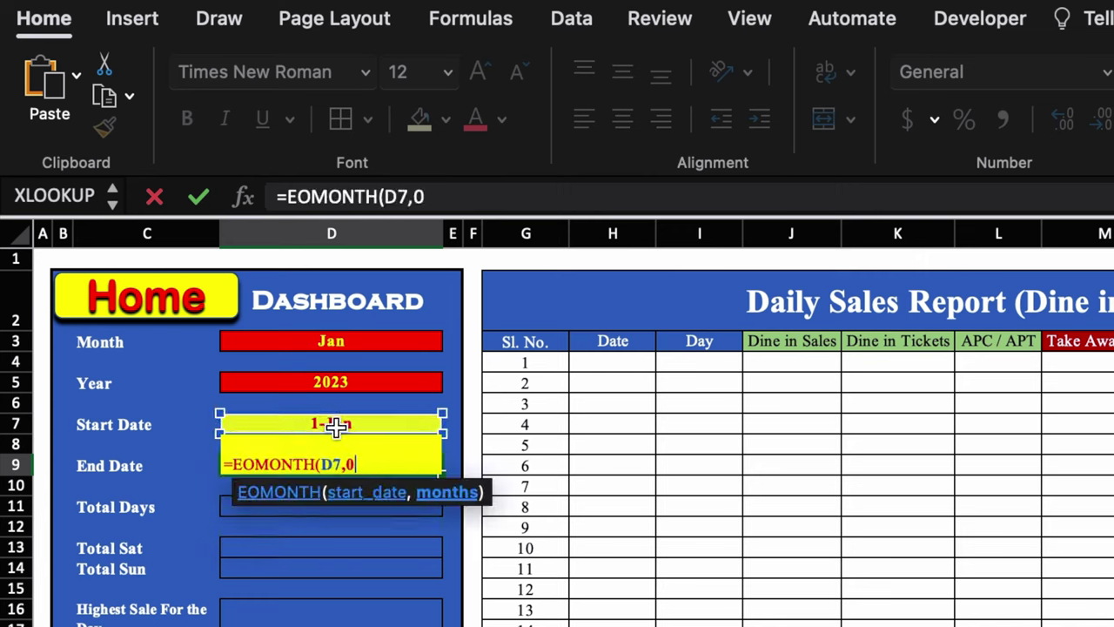
type(")")
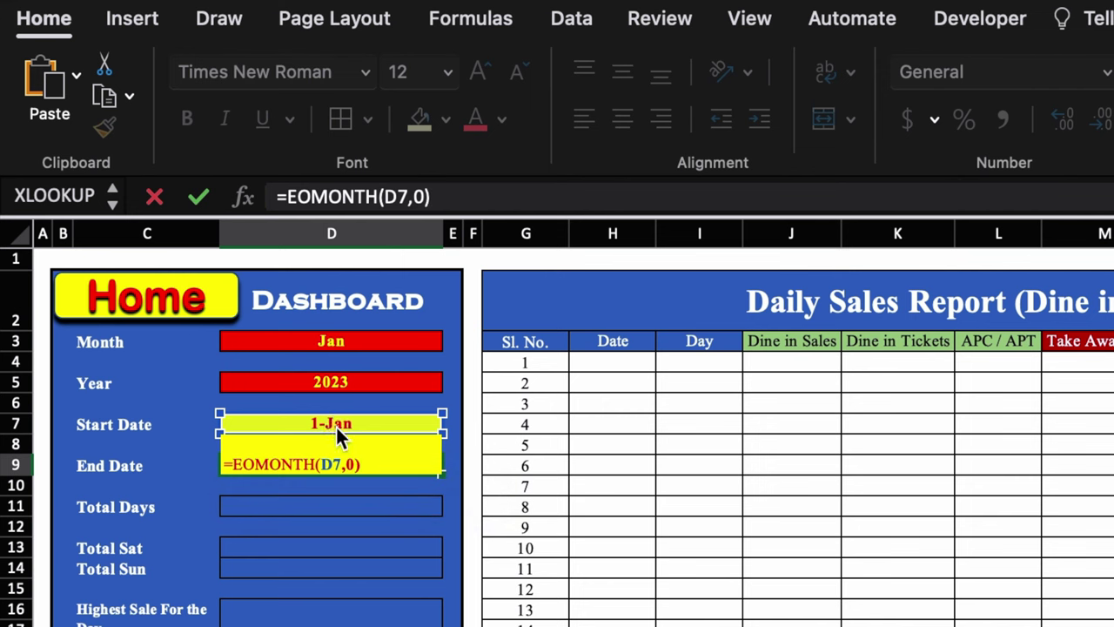
key("Return")
Center the End Date in D9 and give it the Date number format of type 14-Mar
left_click(379, 463)
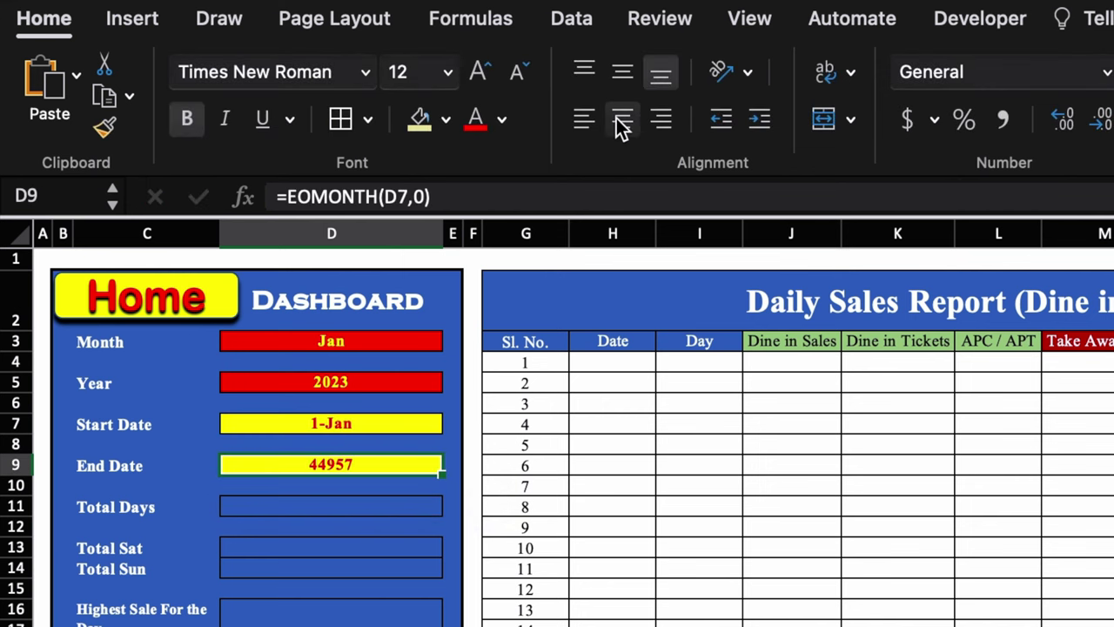
left_click(619, 120)
right_click(207, 284)
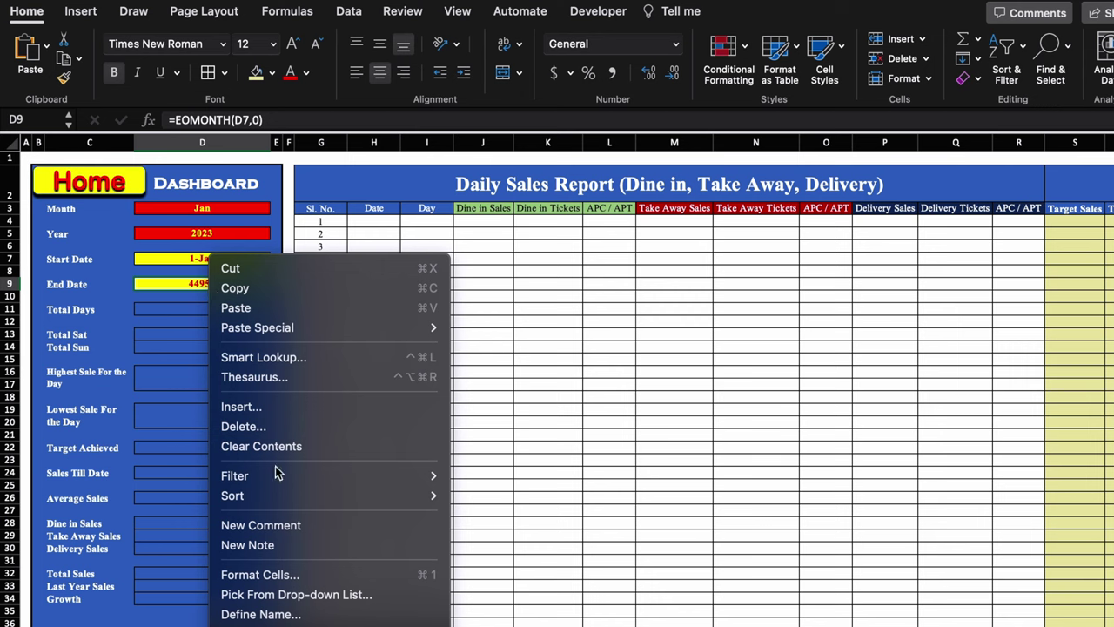
left_click(294, 575)
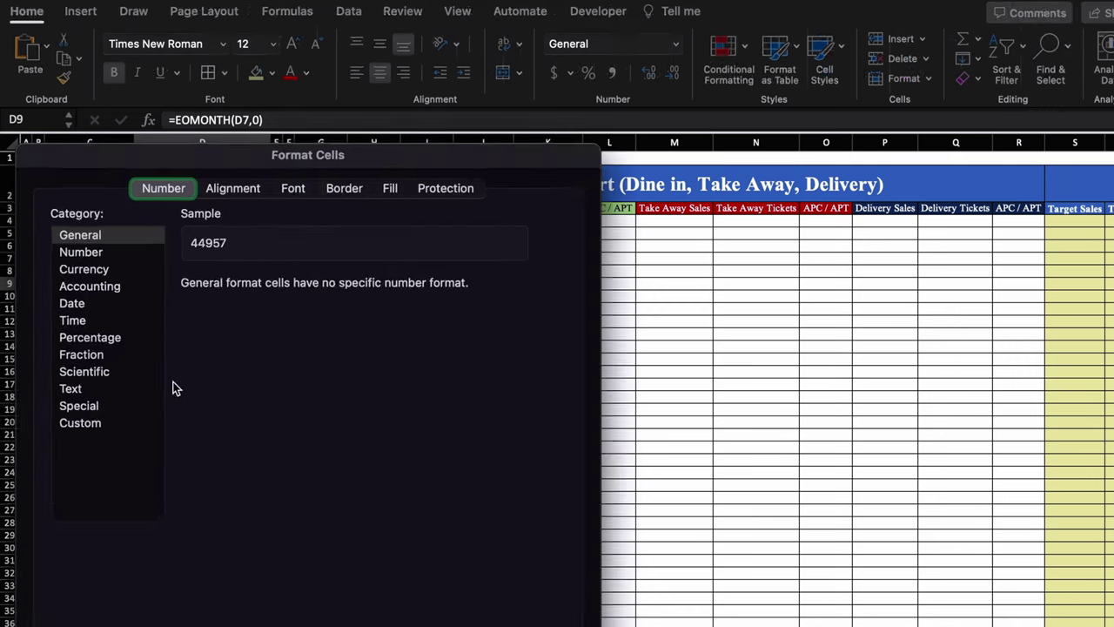
left_click(73, 303)
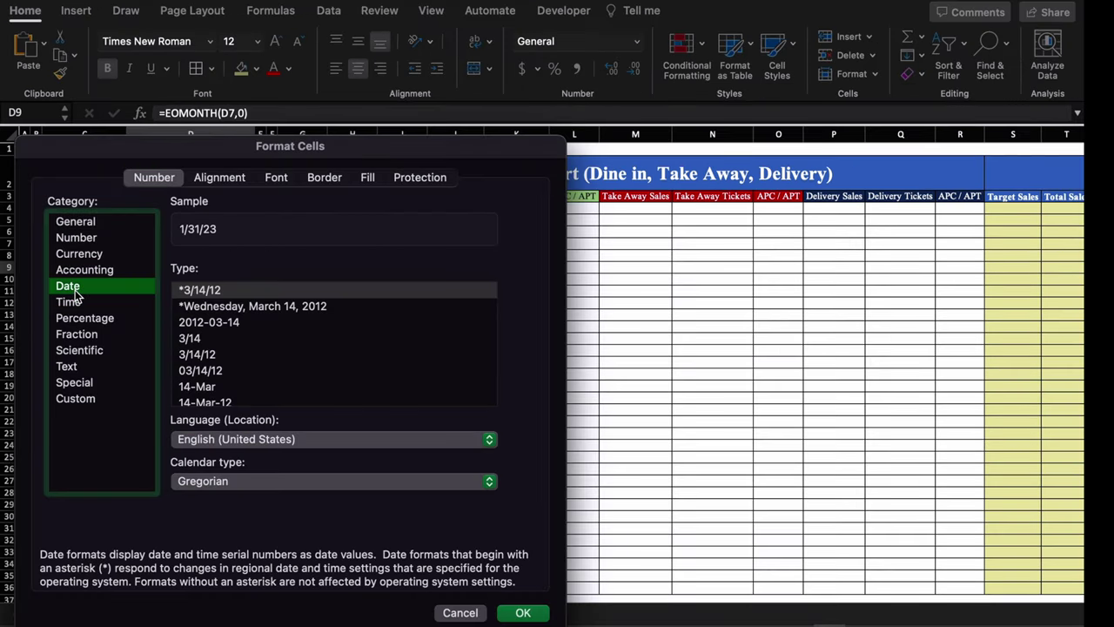
left_click(200, 386)
left_click(522, 613)
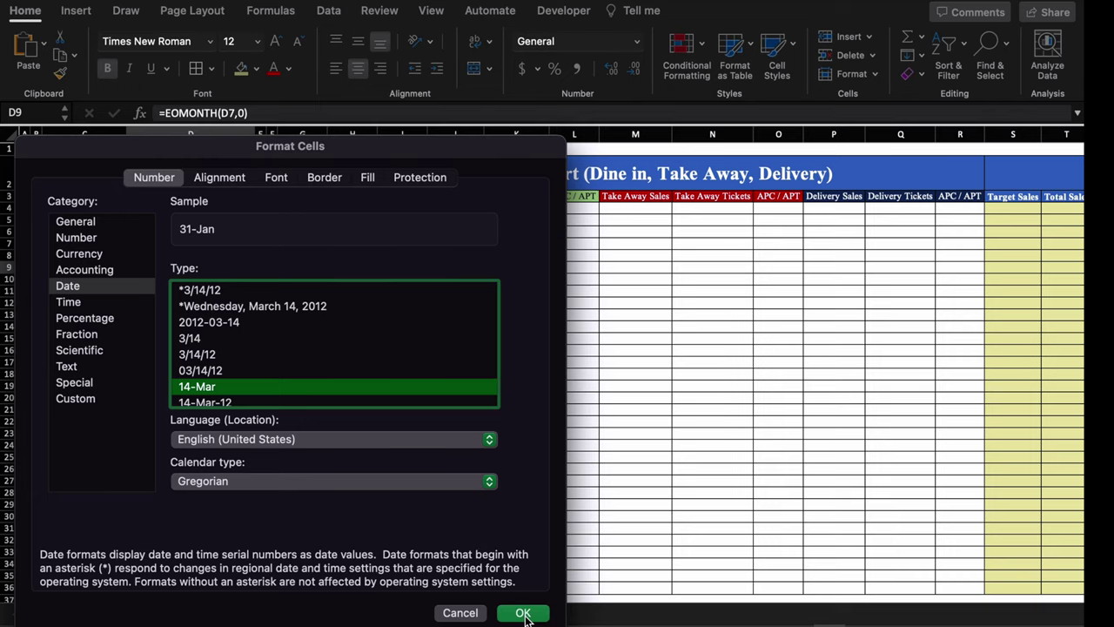
Test the start and end dates by switching the Month to Feb and March, and return it to Jan
left_click(409, 330)
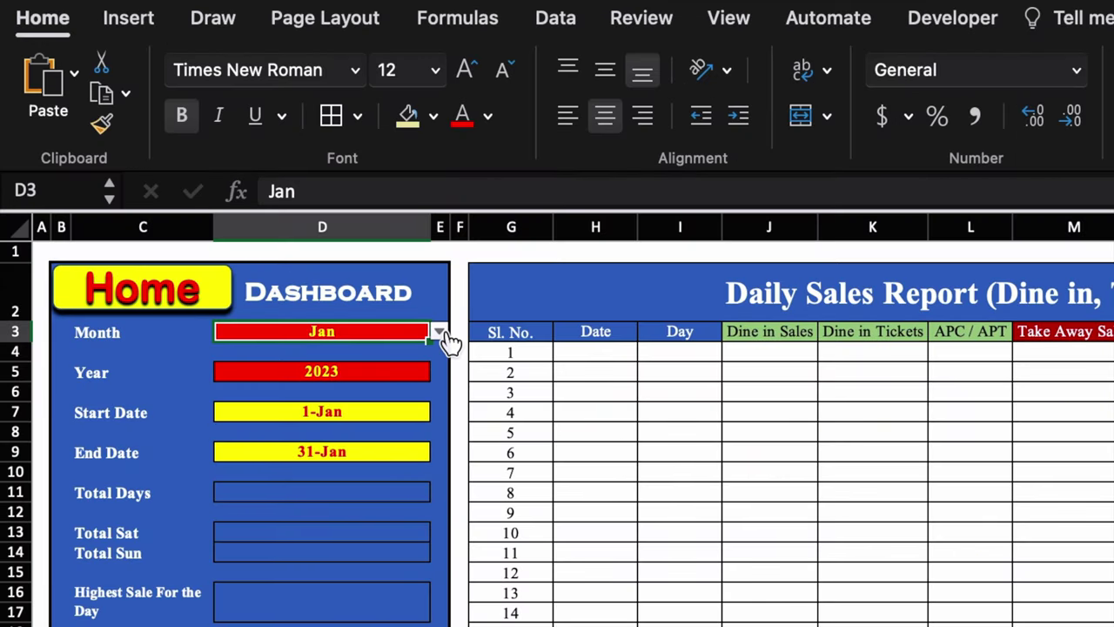
left_click(442, 331)
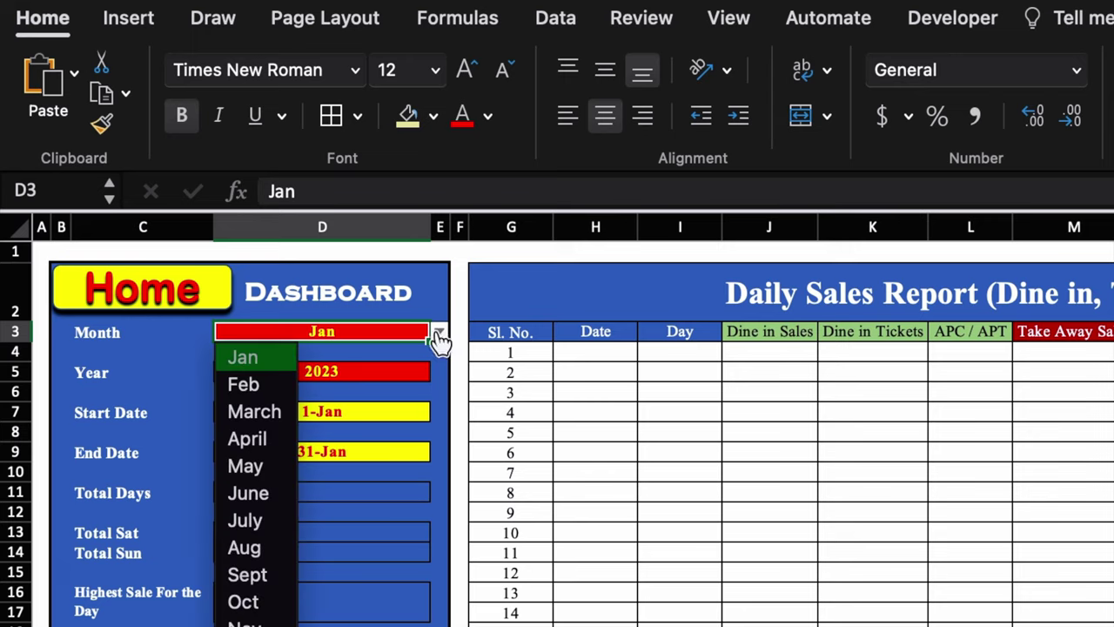
left_click(259, 386)
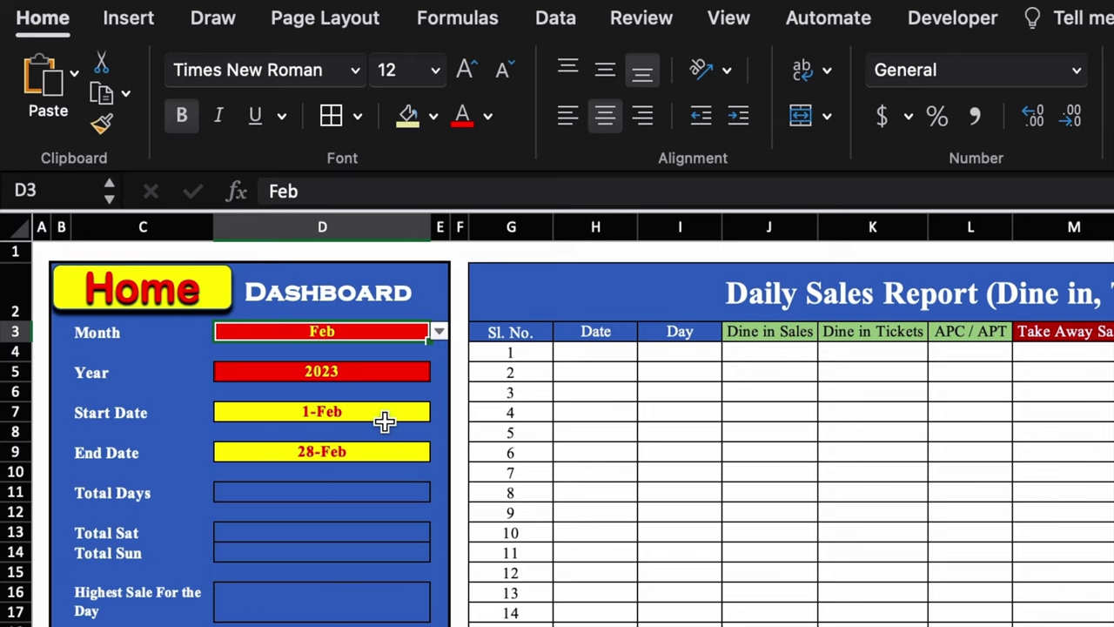
left_click(438, 331)
left_click(286, 410)
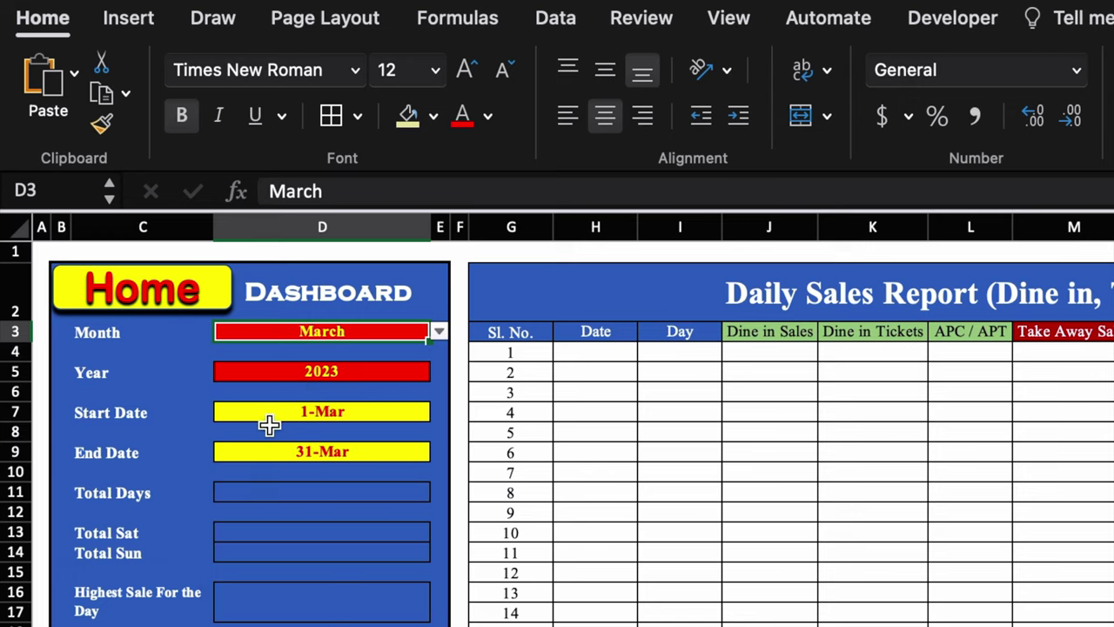
left_click(439, 331)
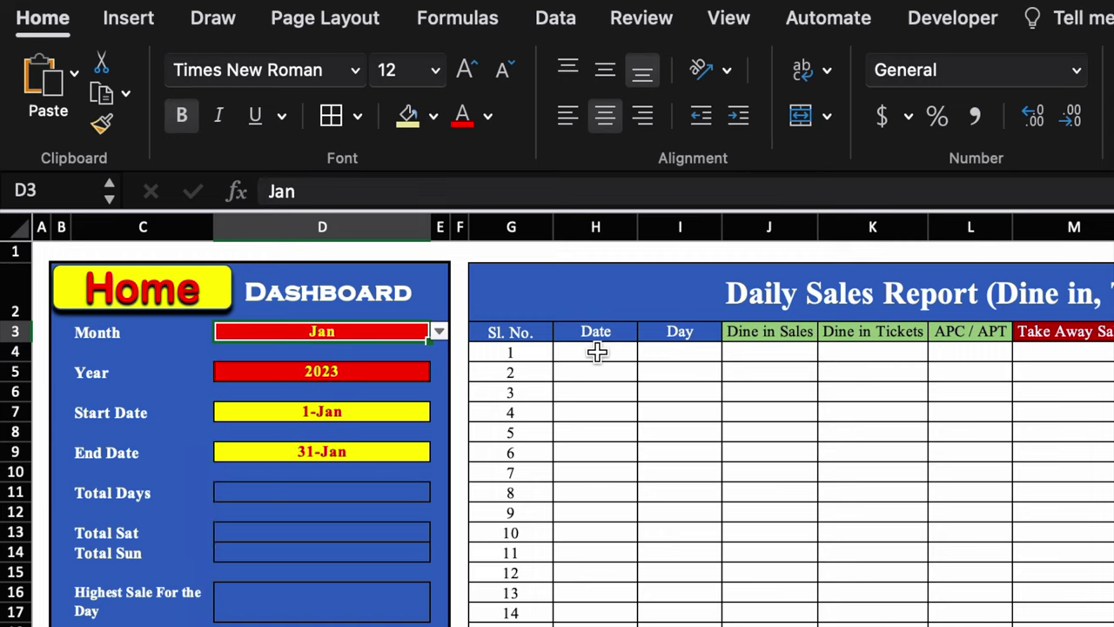
Enter =D7 as the first date in H4 of the daily sales table and left-align column H
left_click(597, 351)
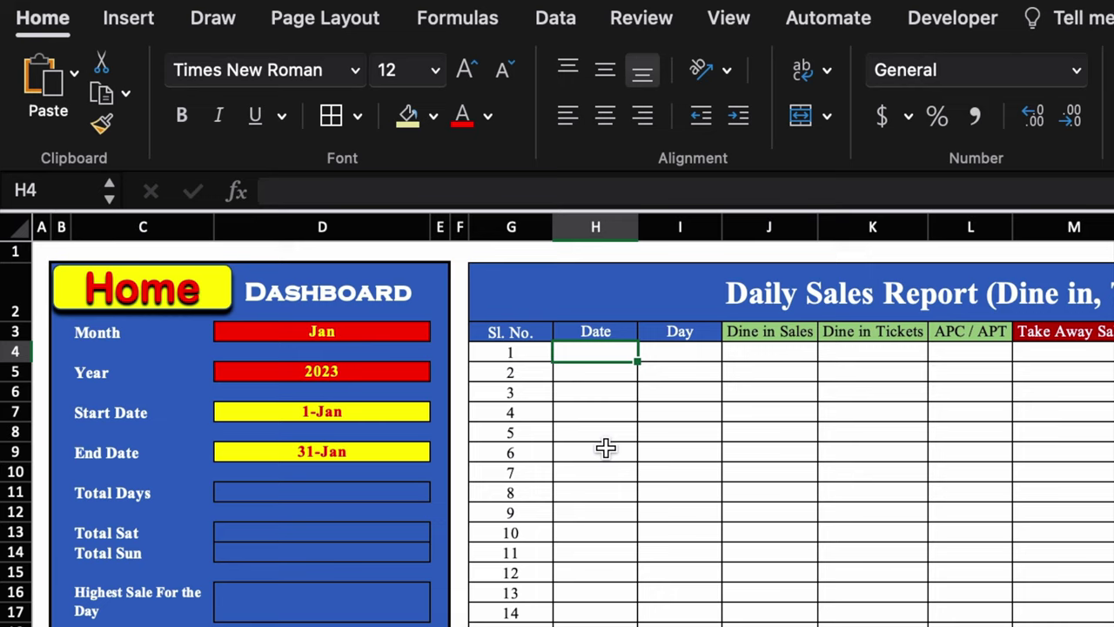
type("=")
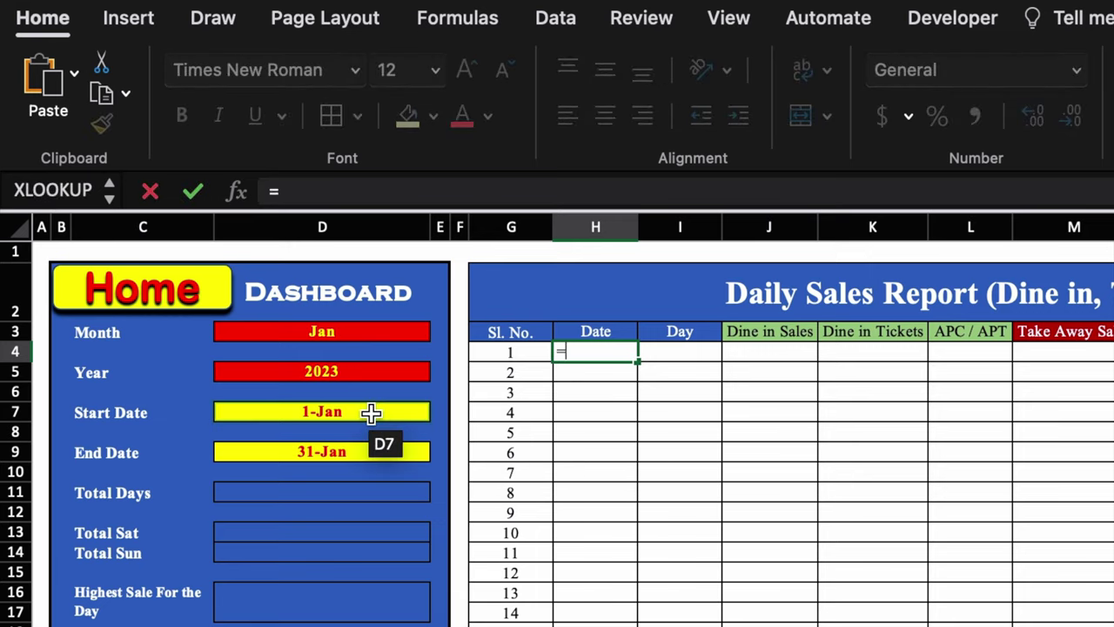
left_click(370, 413)
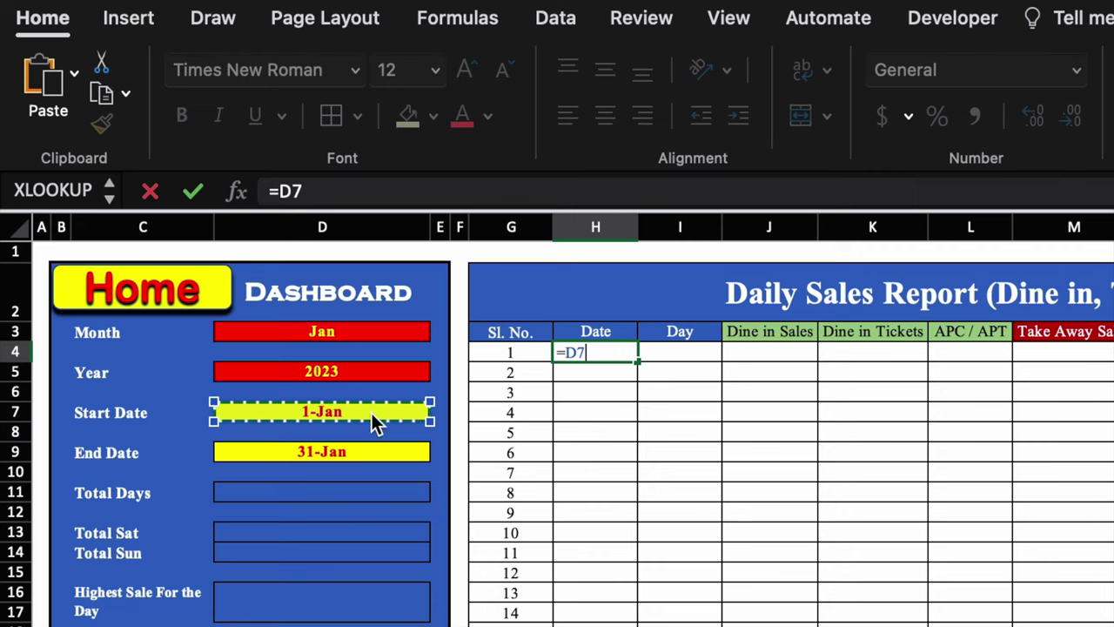
key("Return")
left_click(602, 227)
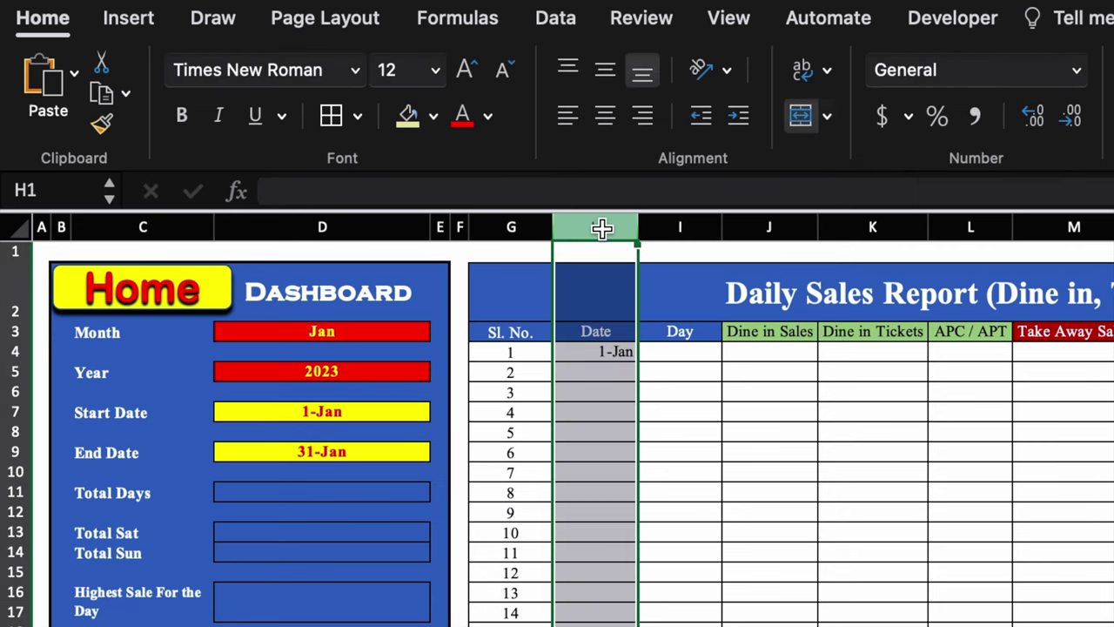
left_click(568, 116)
left_click(596, 372)
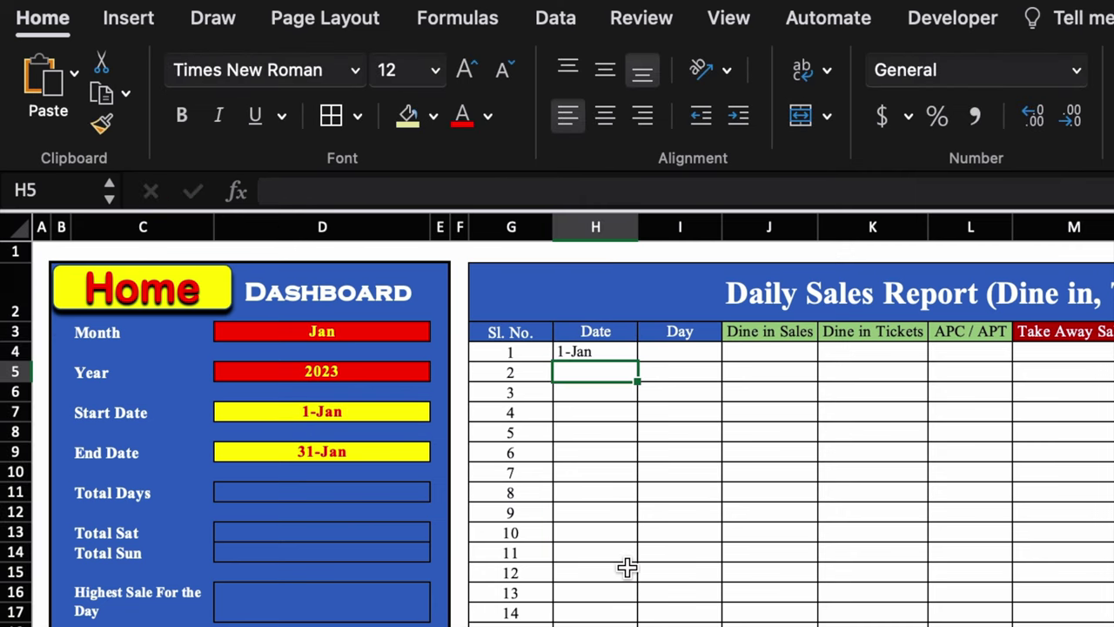
Enter the next-date formula =IF(H4<$D$9,H4+1,"EOM") in H5 of the daily sales table
type("=")
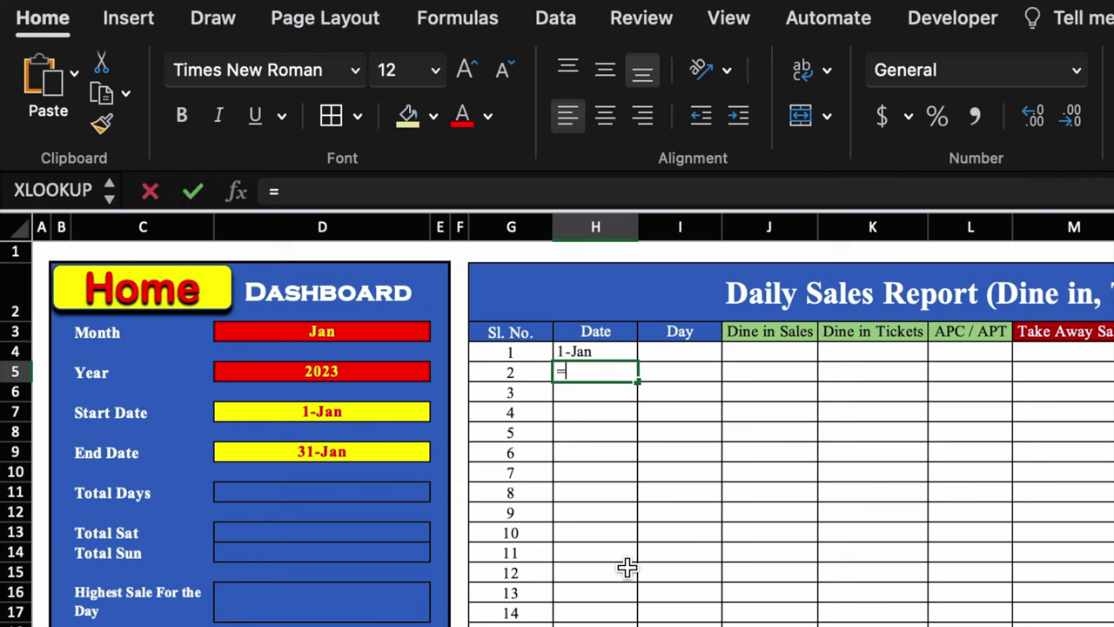
type("if")
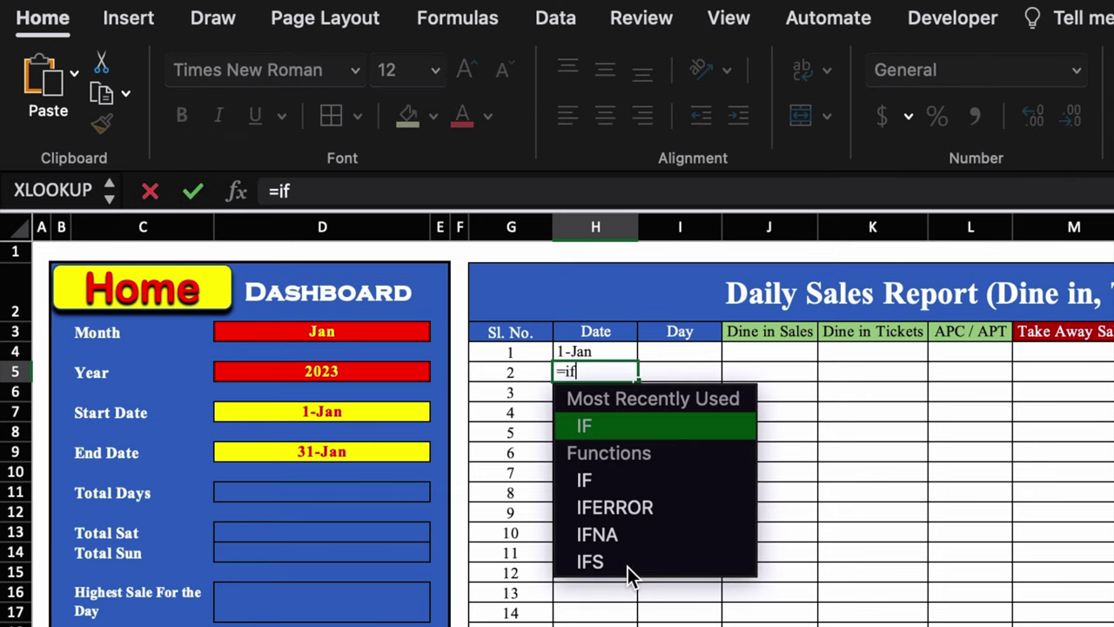
type("(")
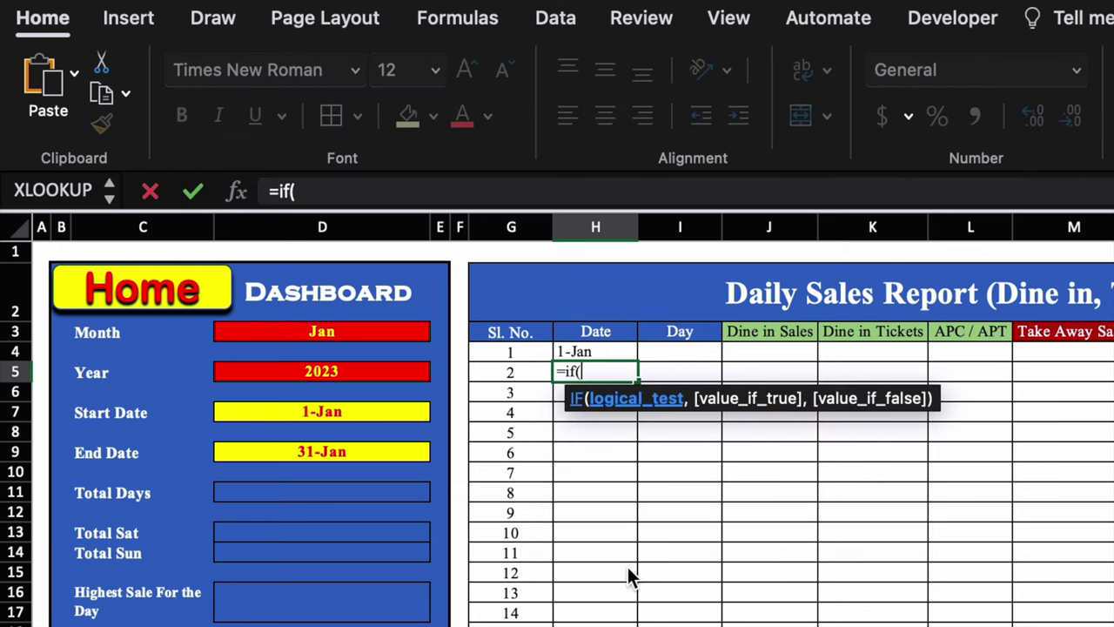
left_click(604, 351)
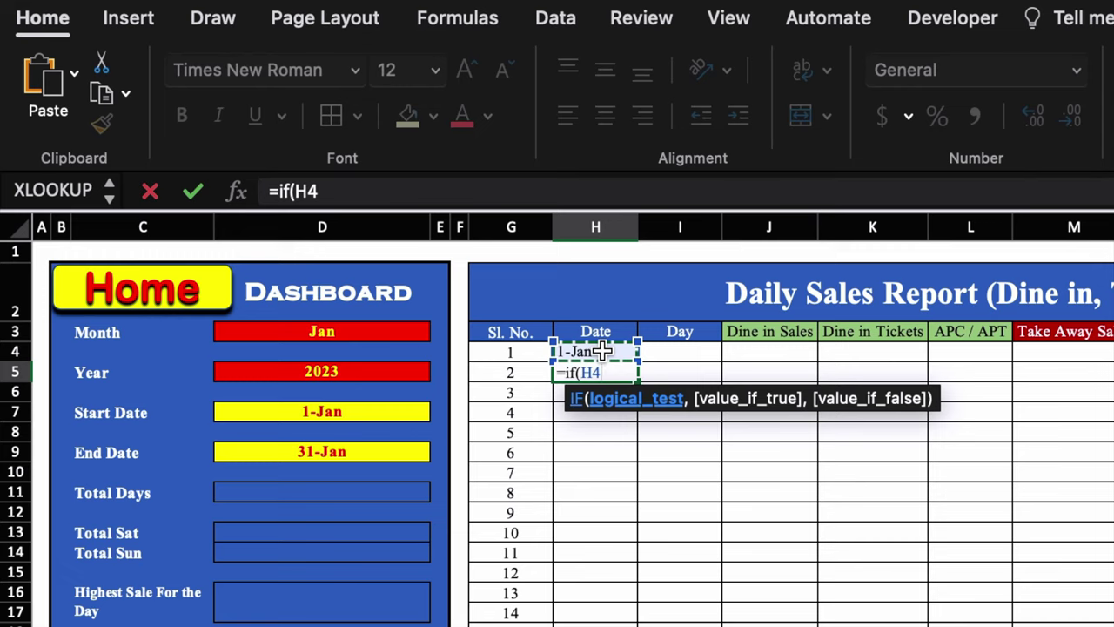
type("<")
left_click(372, 452)
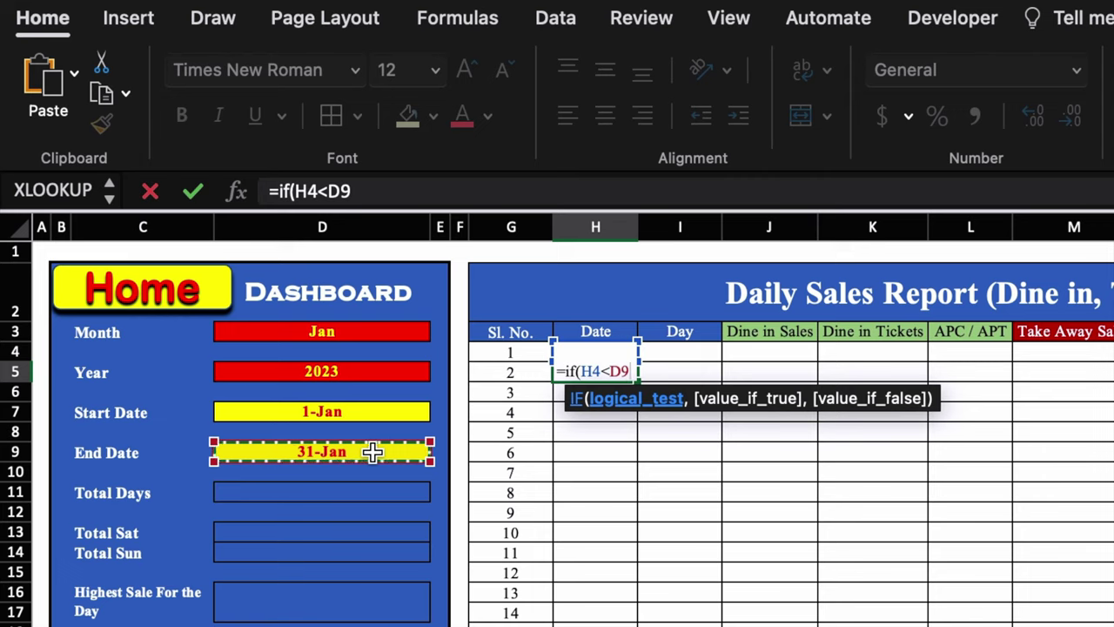
key("F4")
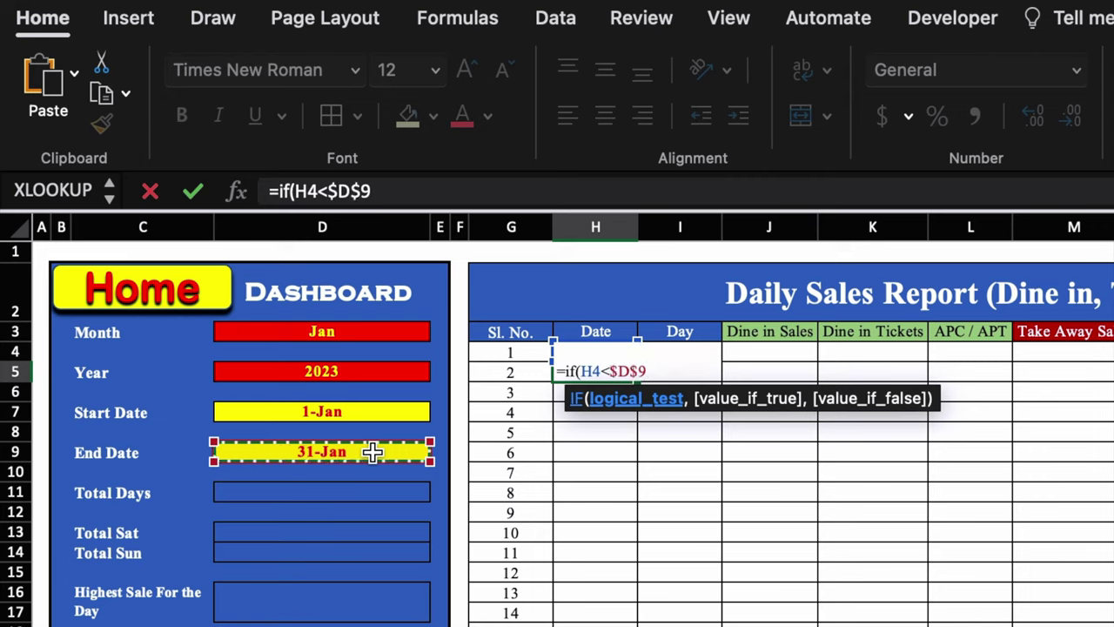
type(",")
left_click(611, 417)
key("Up")
key("Up")
key("Up")
type("+")
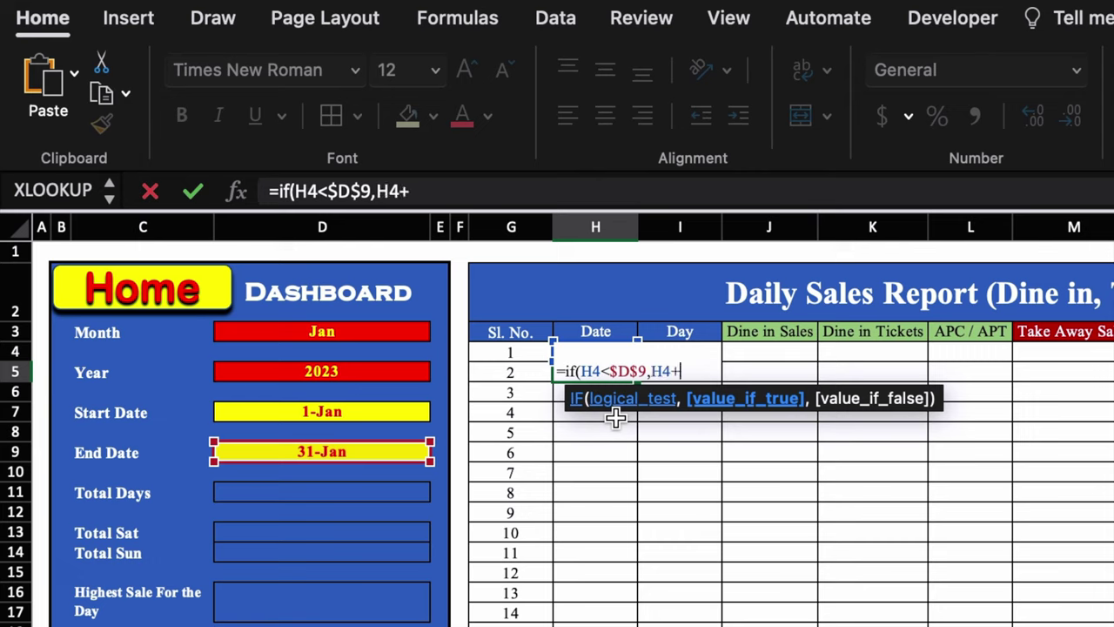
type("1,\"E")
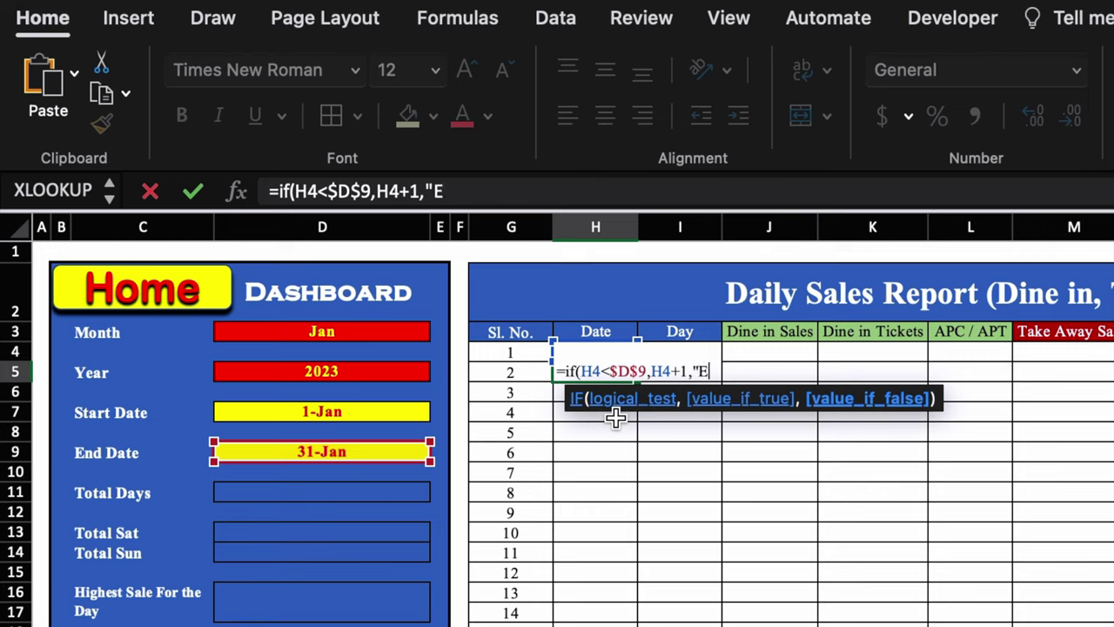
type("OM\"")
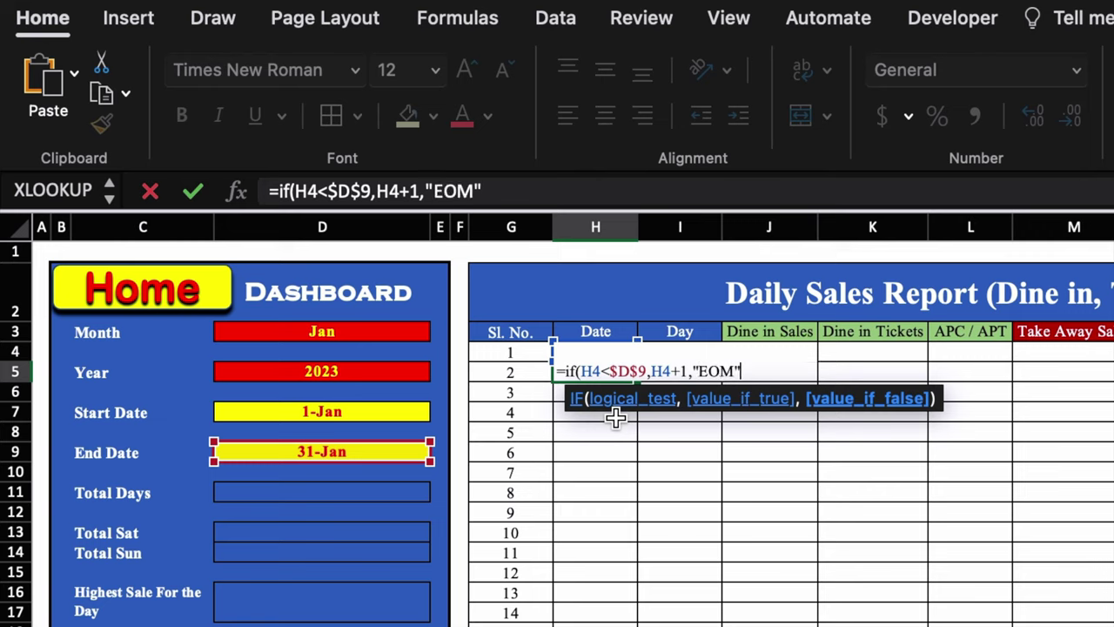
type(")")
key("Return")
Give the date cells H5 to H34 the Date number format of type 14-Mar
left_click(616, 371)
left_click_drag(379, 228, 368, 593)
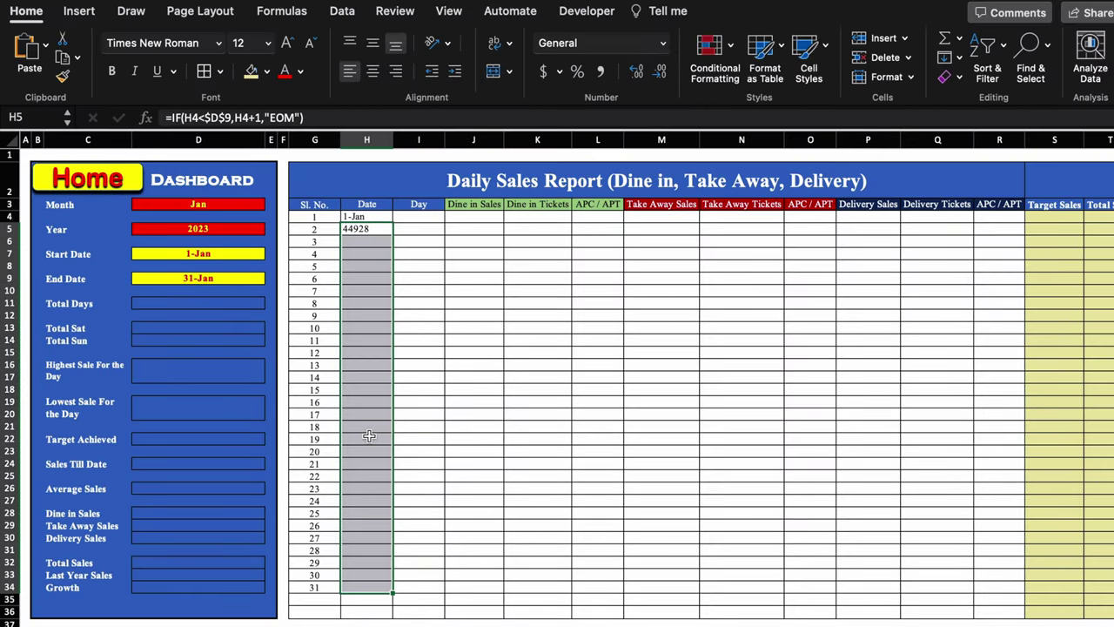
right_click(369, 436)
left_click(475, 564)
left_click(258, 298)
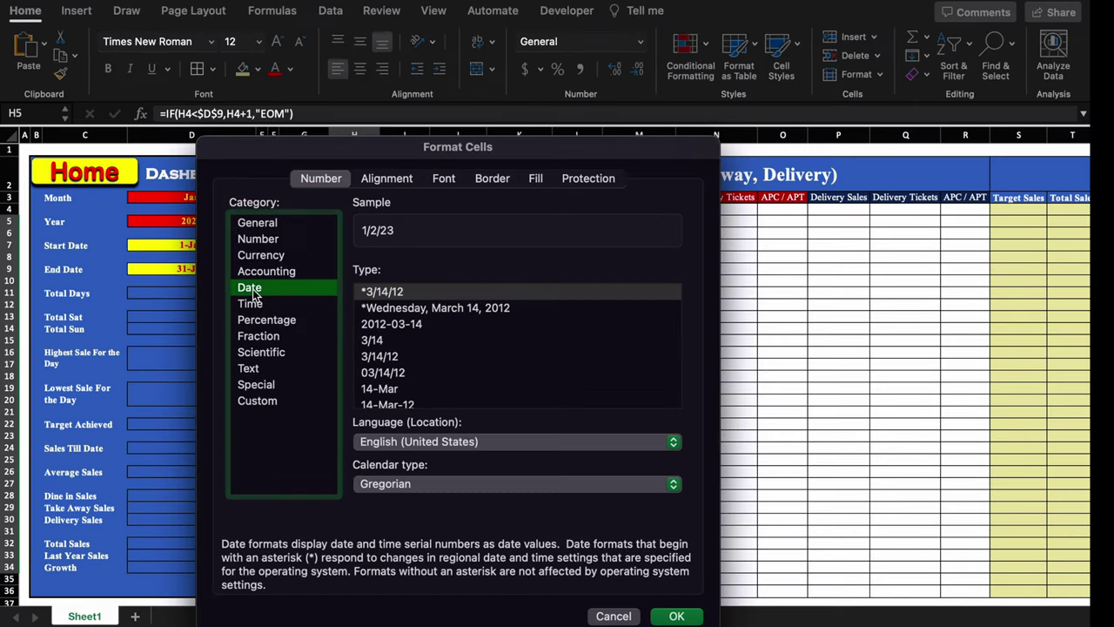
left_click(395, 391)
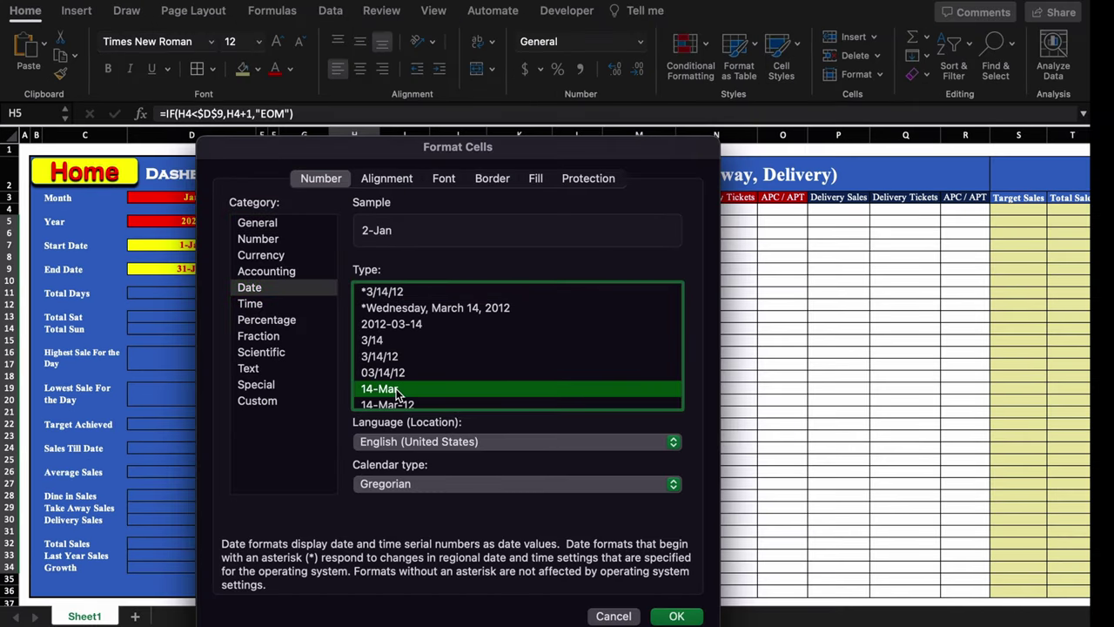
left_click(677, 615)
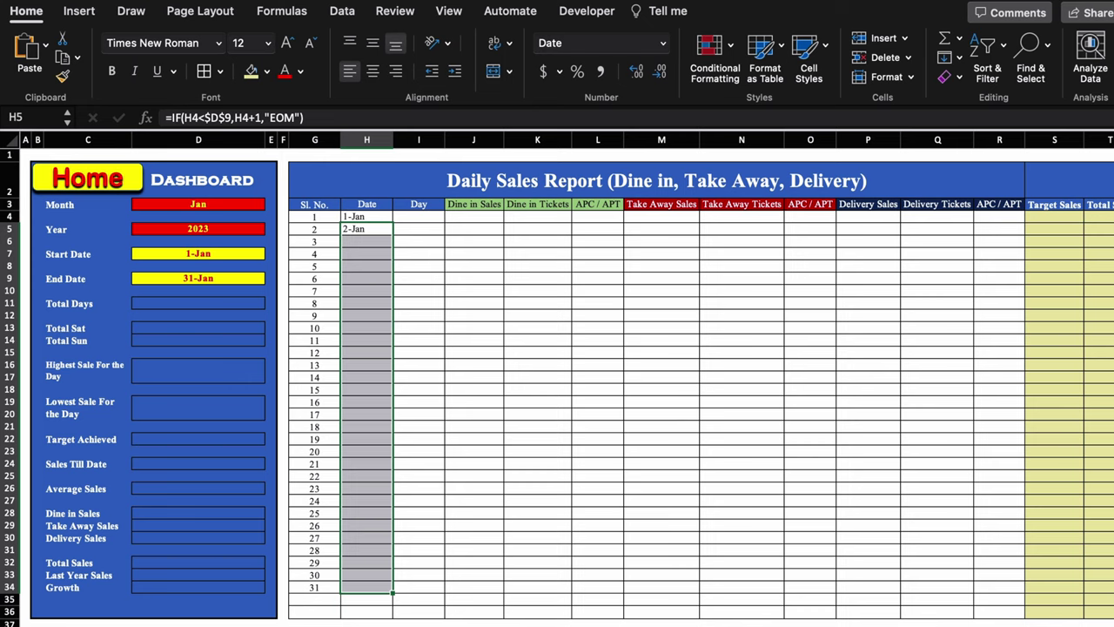
Fill the H5 date formula down to H34 and check the formula in the last date cell
left_click_drag(392, 593, 393, 233)
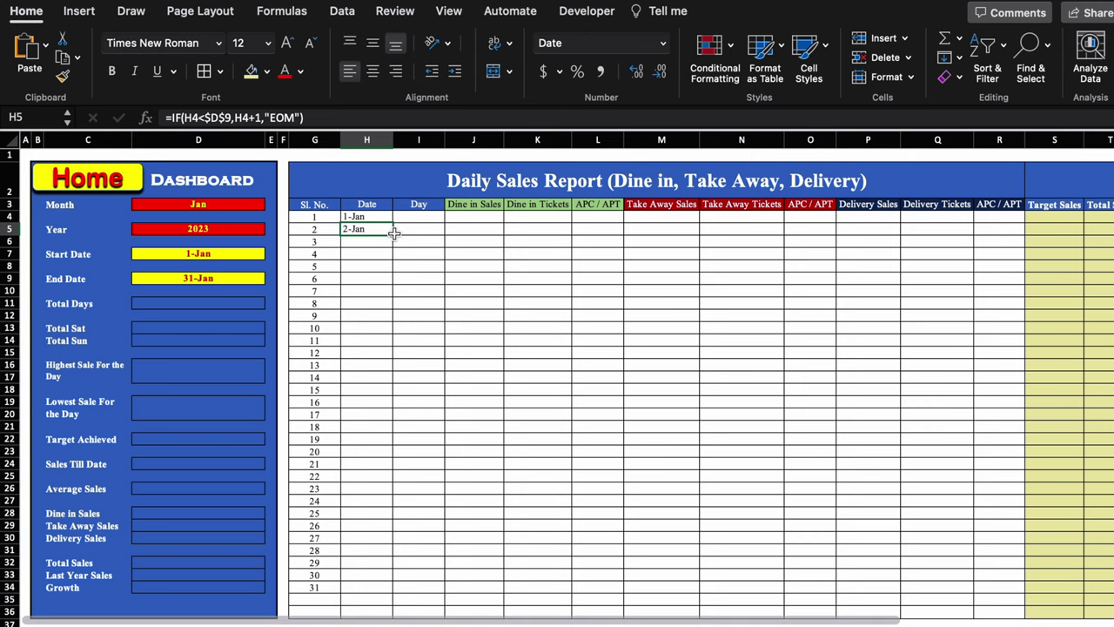
left_click_drag(393, 232, 385, 591)
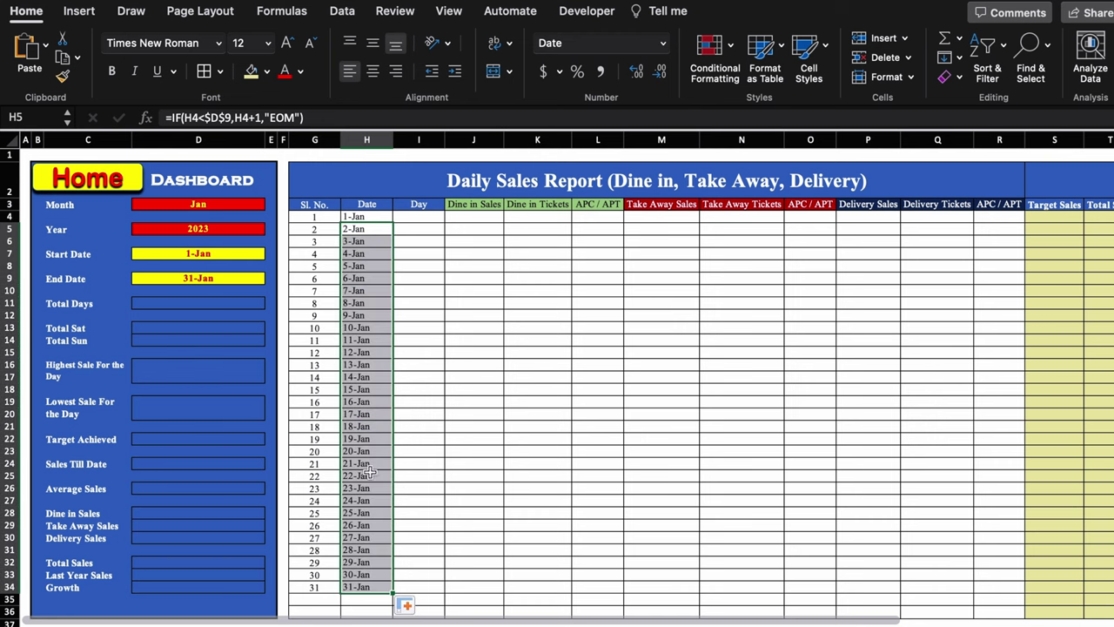
left_click(456, 317)
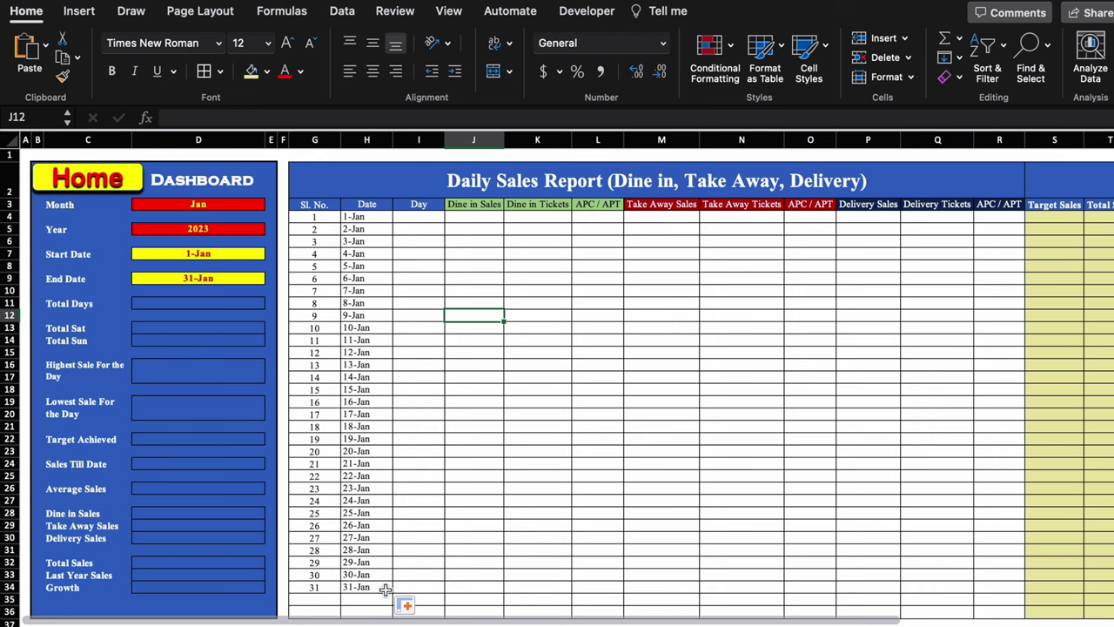
left_click(385, 590)
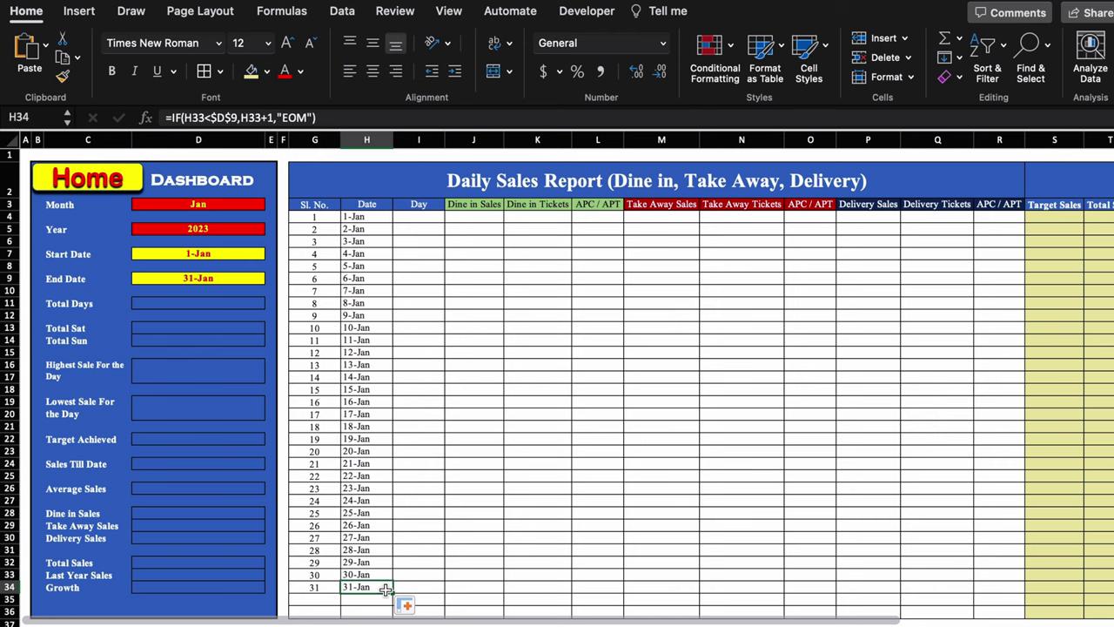
Test the date column by switching the Month to Feb and the Year to 2024, and return them to Jan and 2023
left_click(239, 203)
left_click(267, 204)
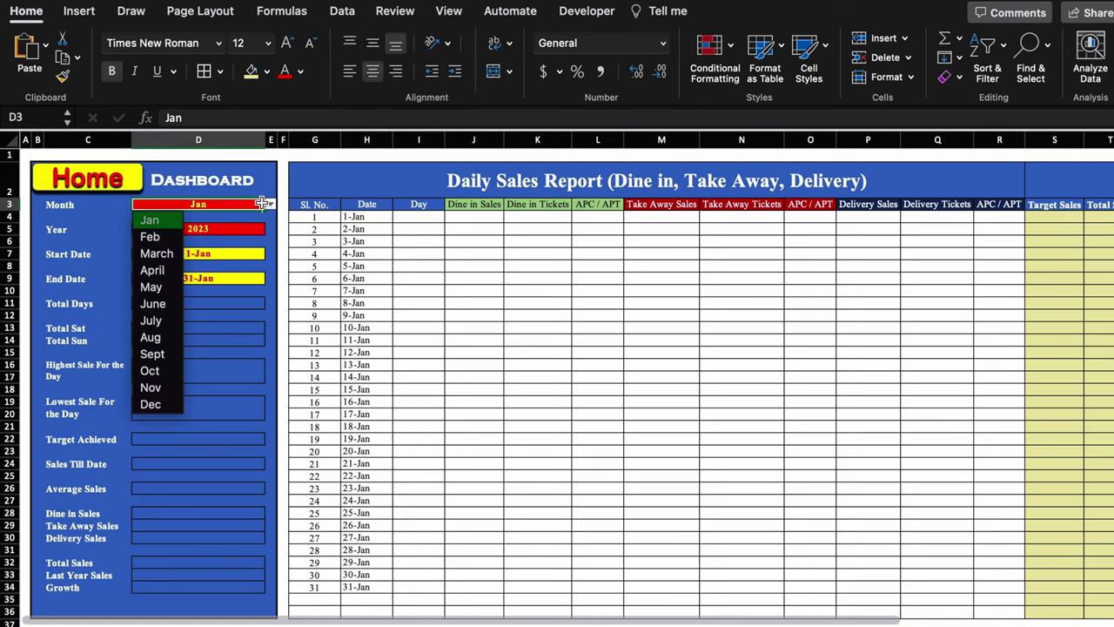
left_click(166, 237)
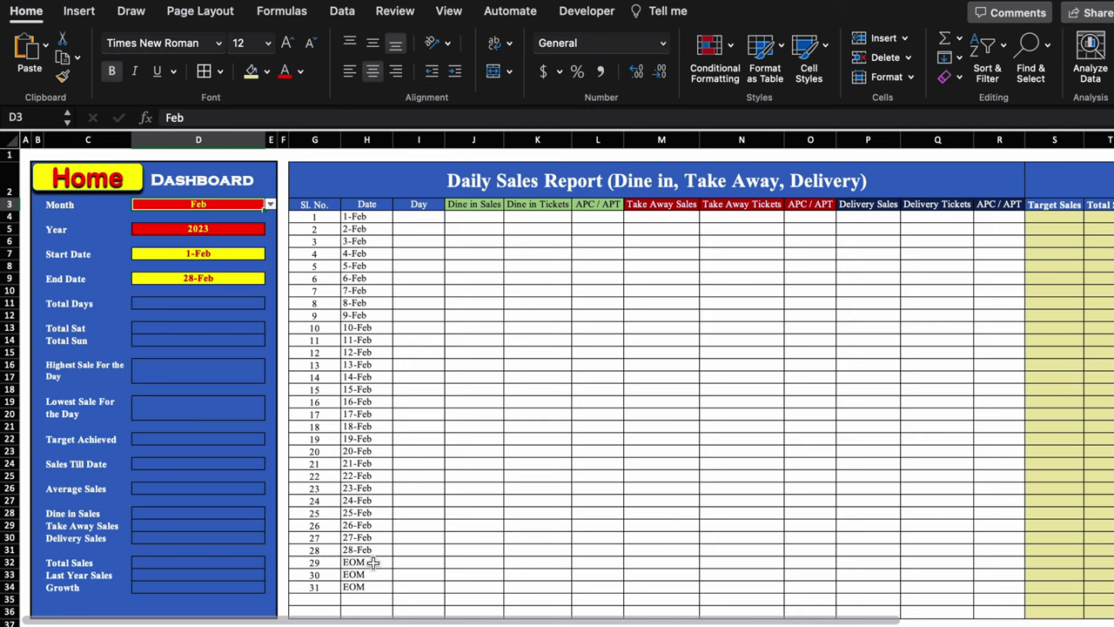
left_click(226, 229)
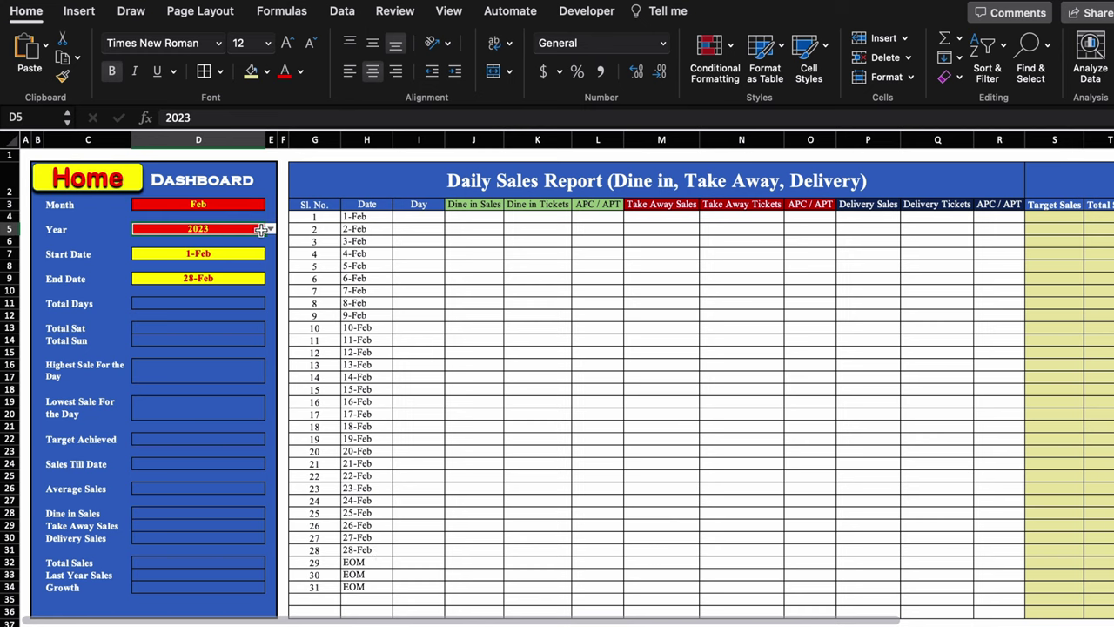
left_click(269, 229)
left_click(165, 263)
left_click(270, 228)
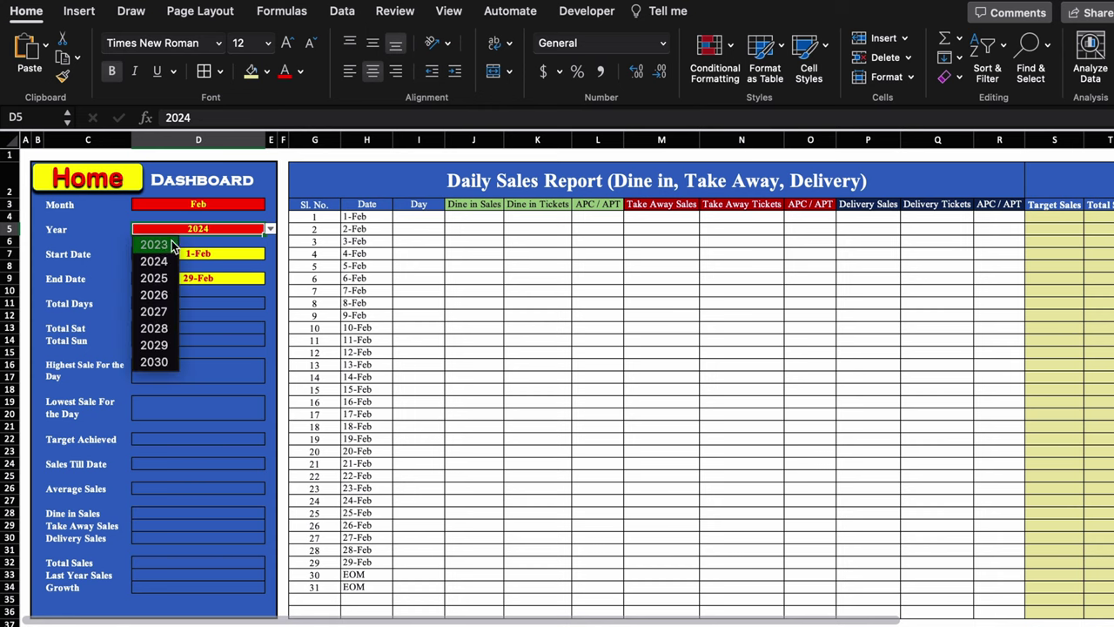
left_click(165, 244)
left_click(209, 206)
left_click(271, 204)
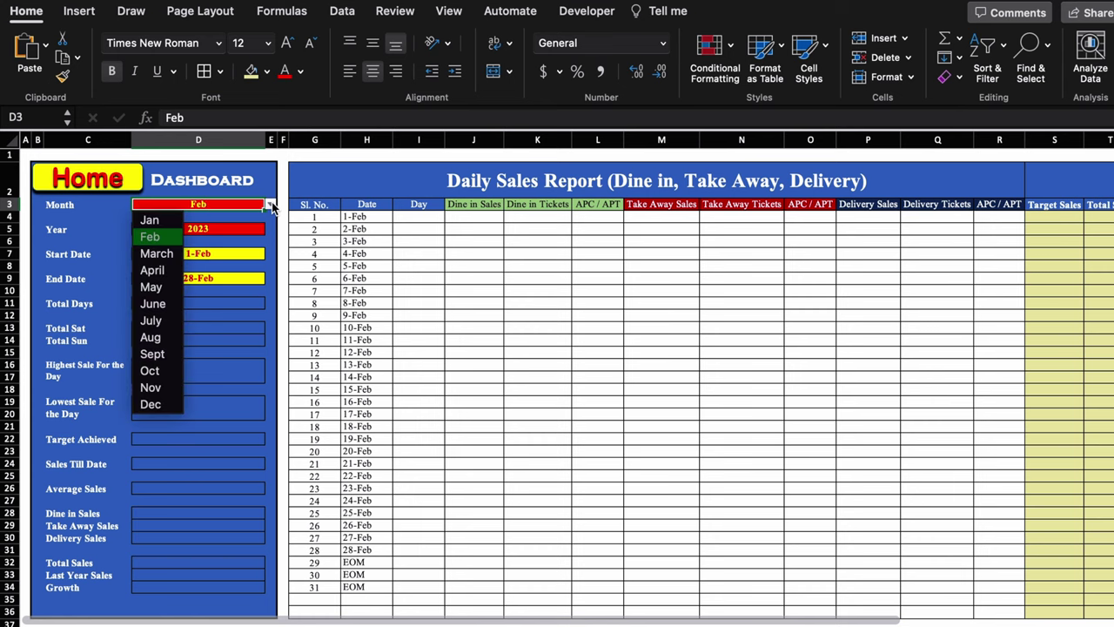
left_click(150, 219)
Enter the Day formula =TEXT(H4,"DDD") in I4 and fill it down to I34
left_click(419, 217)
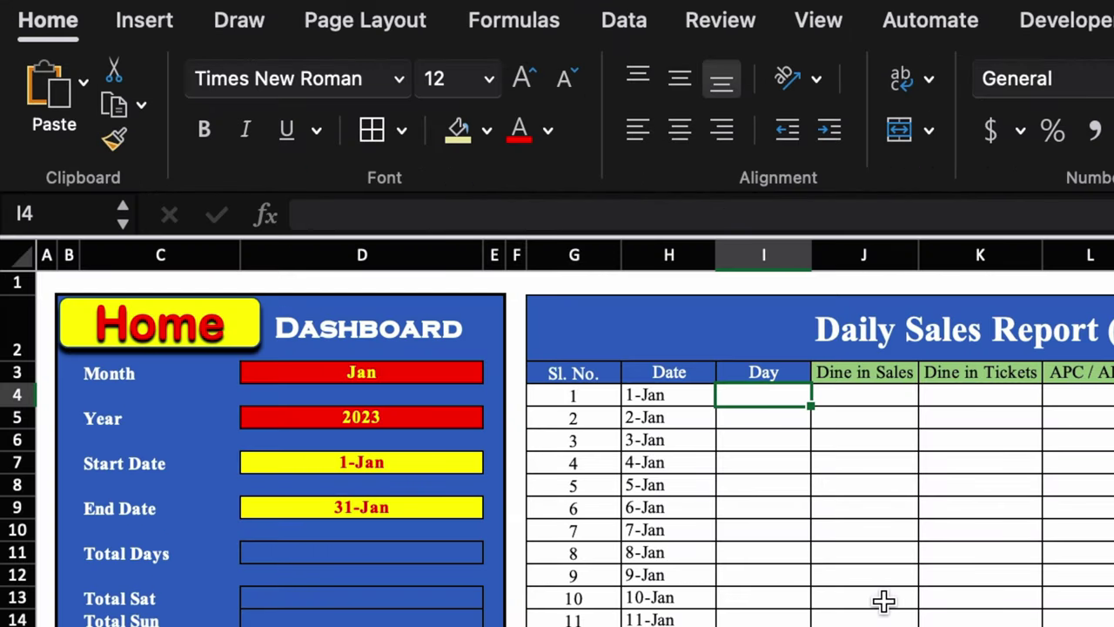
type("=")
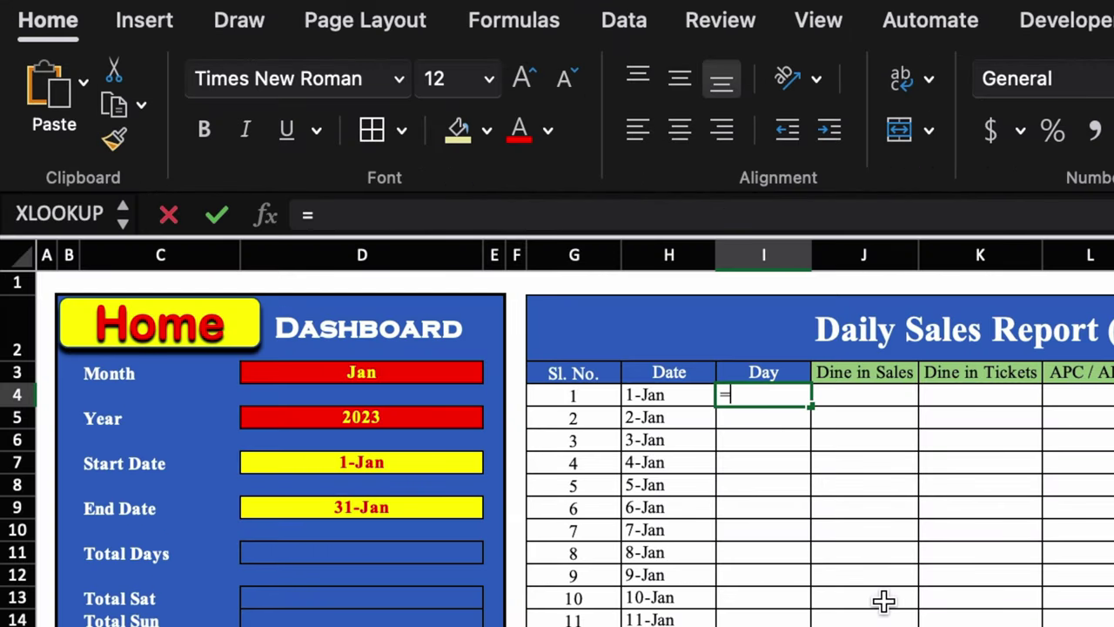
type("tex")
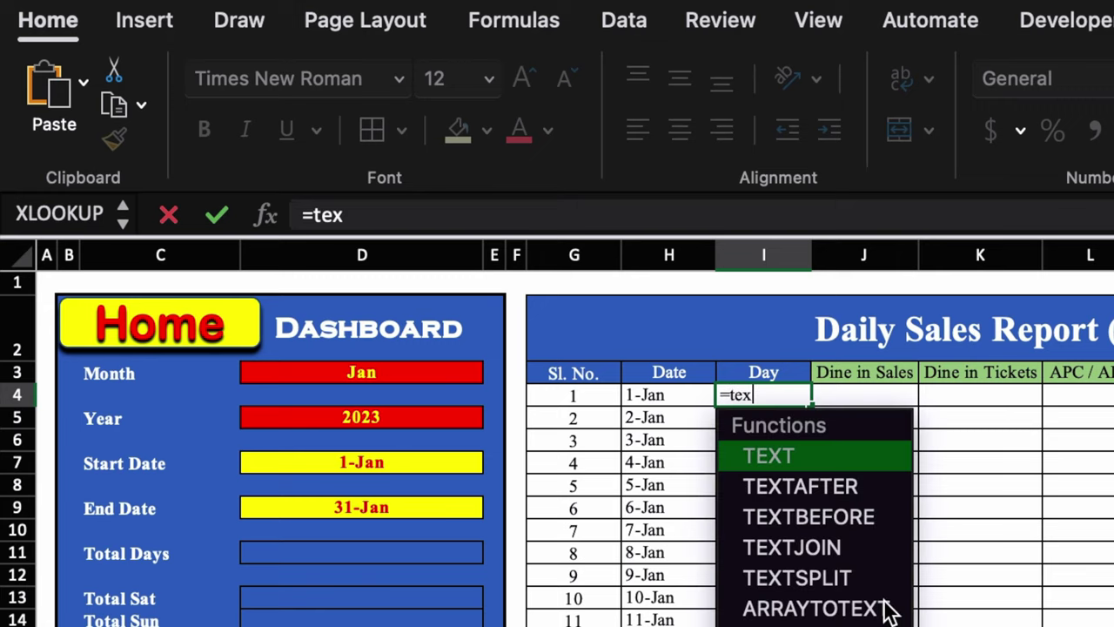
type("t(")
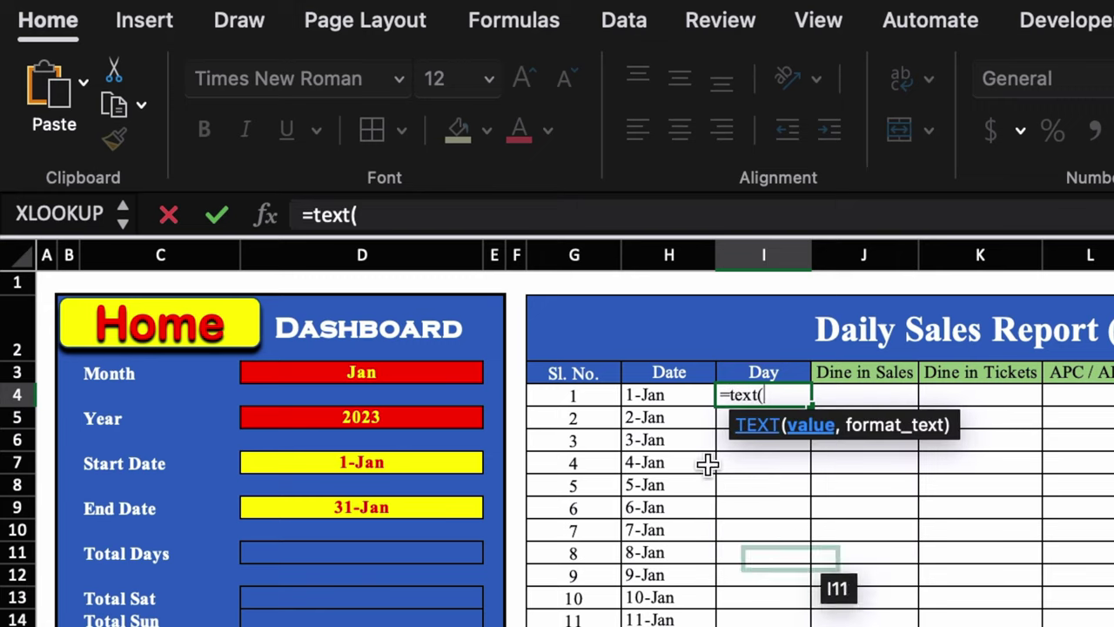
left_click(654, 396)
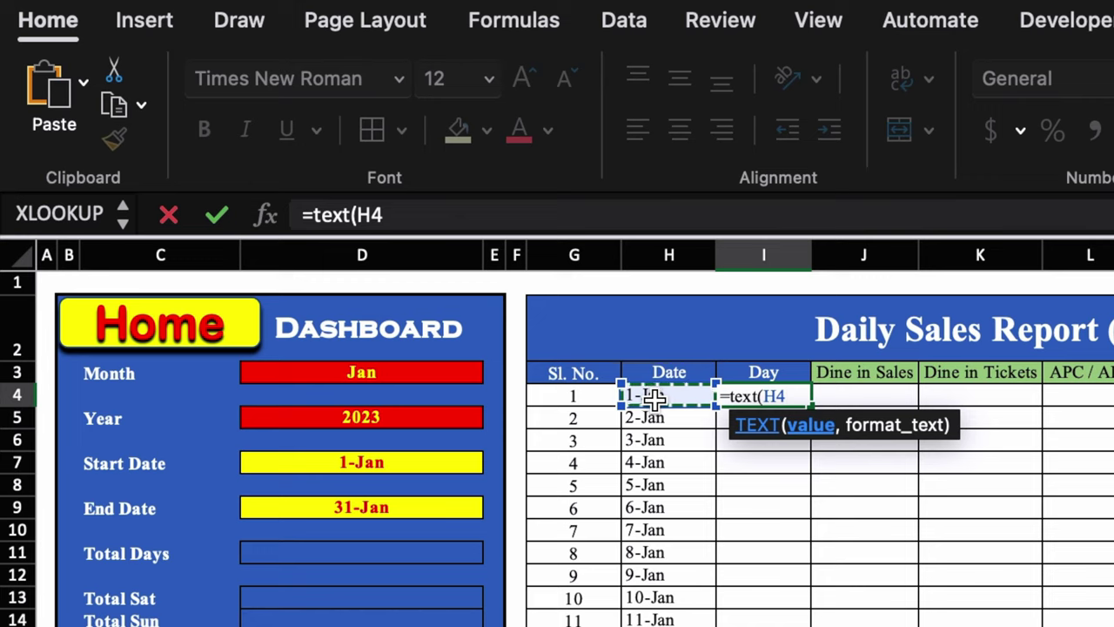
type(",\"")
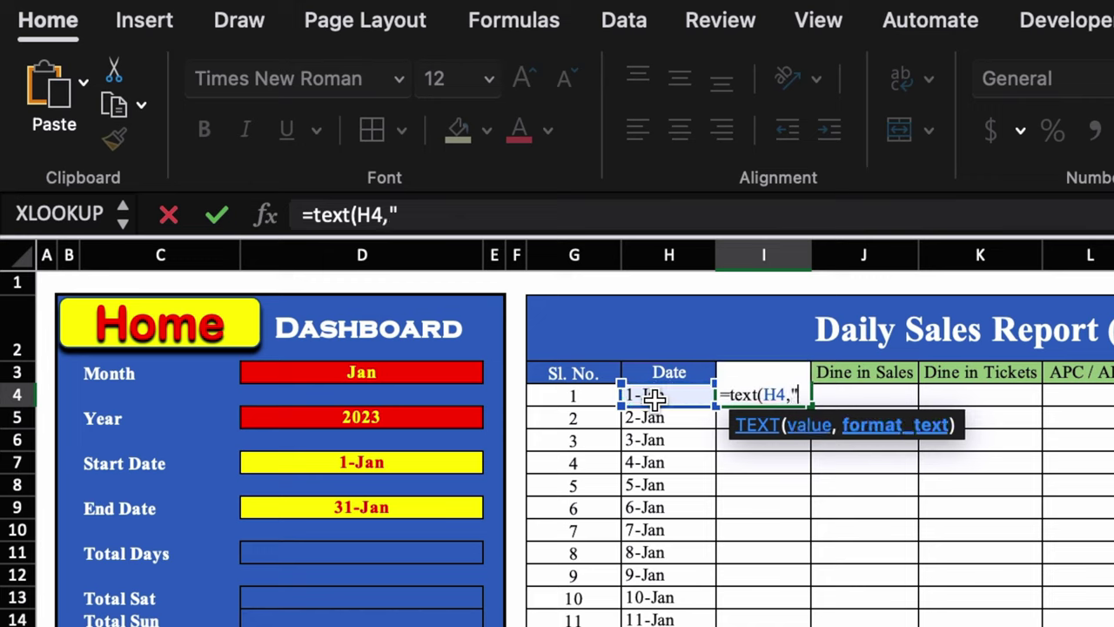
type("DDD")
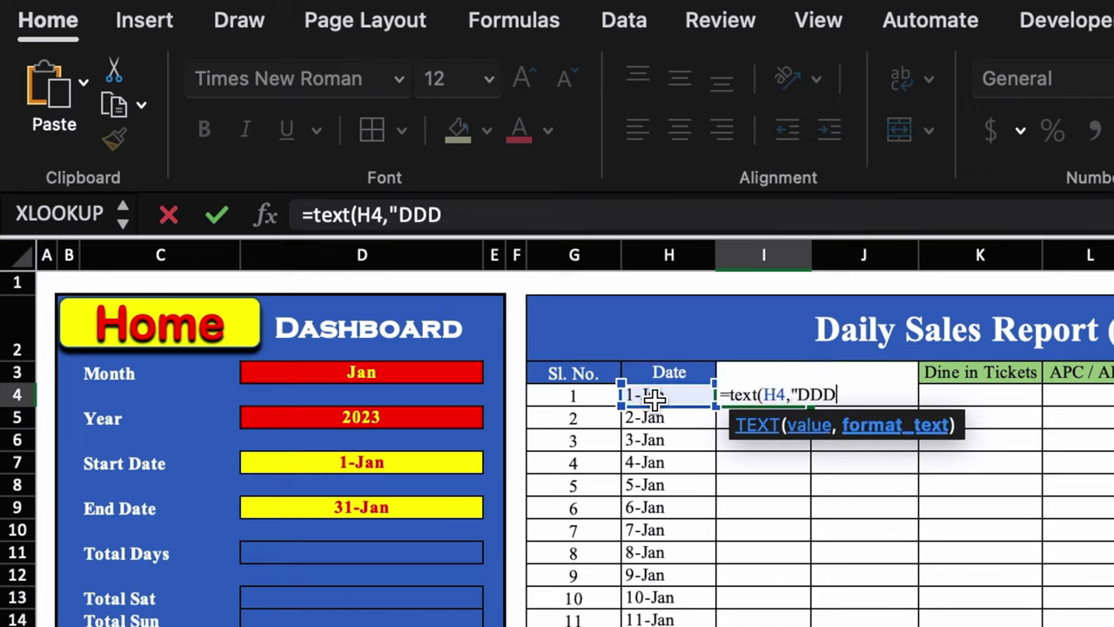
type("\")")
key("Return")
left_click(788, 398)
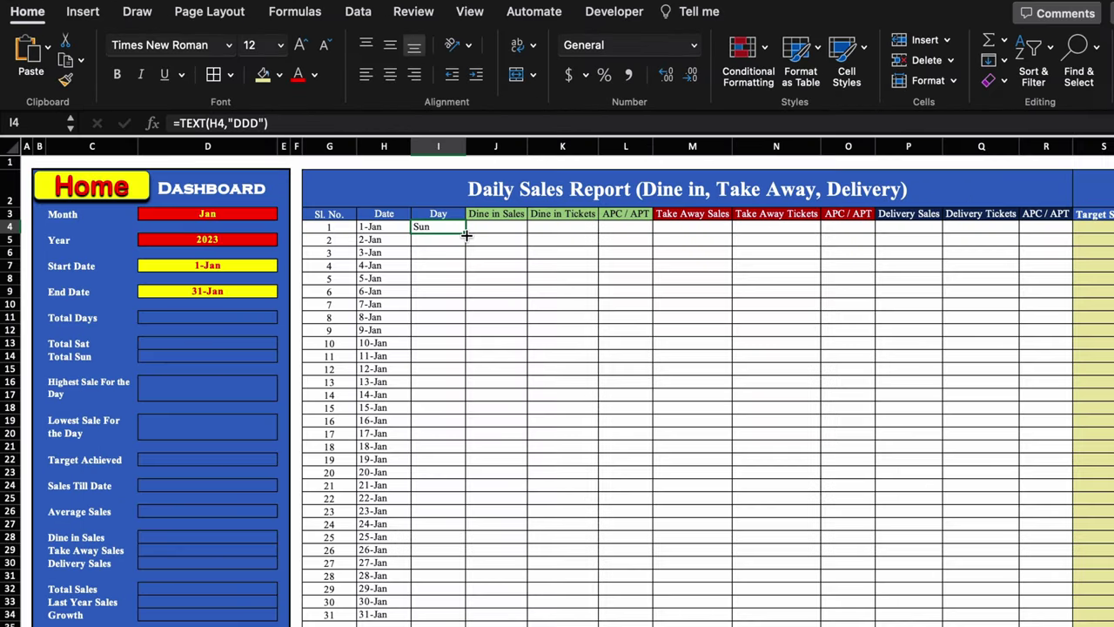
left_click_drag(466, 235, 465, 620)
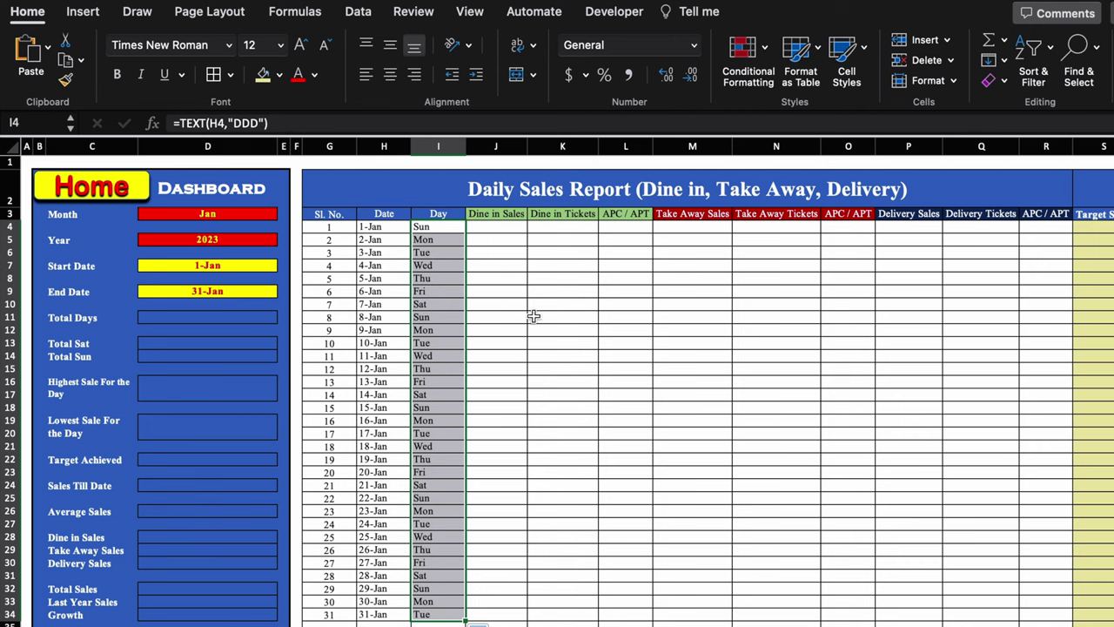
Add a conditional formatting rule to I4:I34 that highlights cells equal to Sat with light red fill and dark red text
left_click(765, 49)
mouse_move(821, 78)
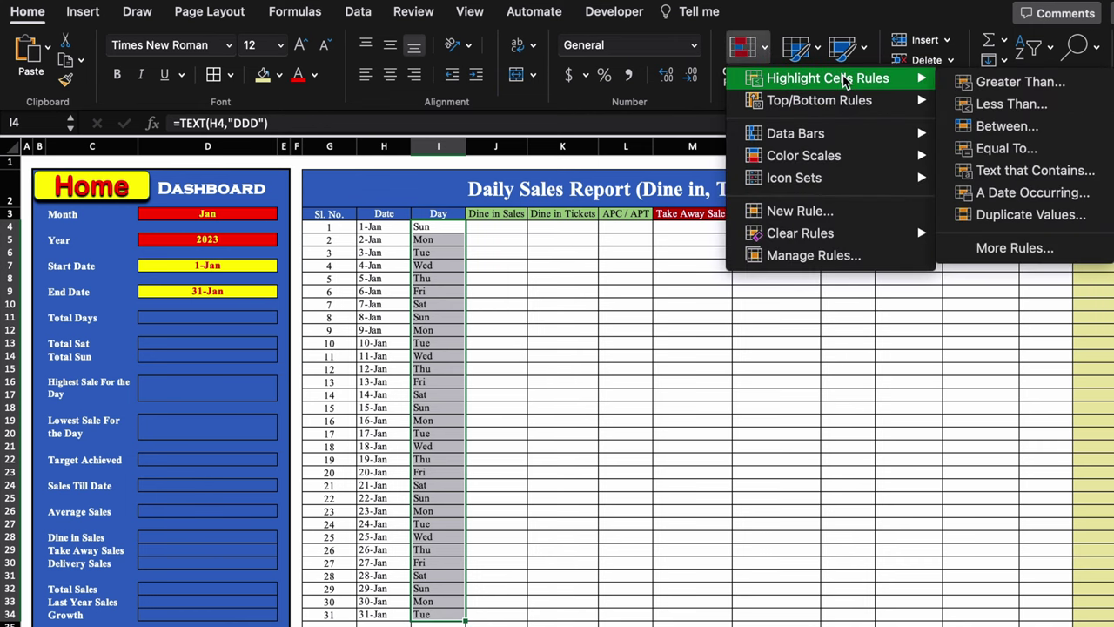
left_click(1020, 146)
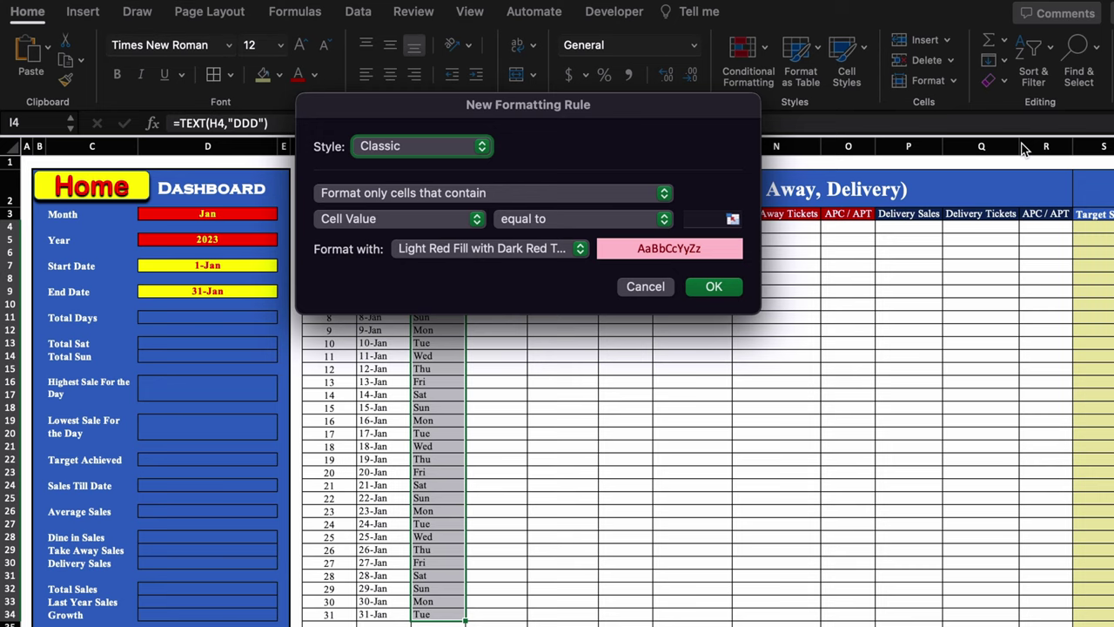
left_click(719, 220)
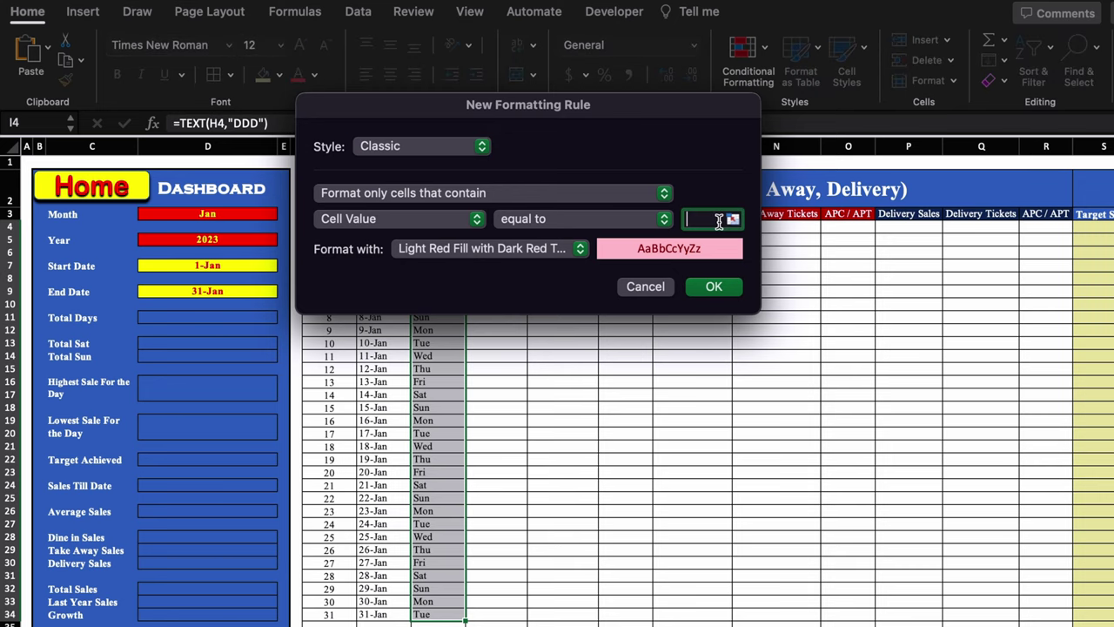
type("Sat")
left_click(716, 287)
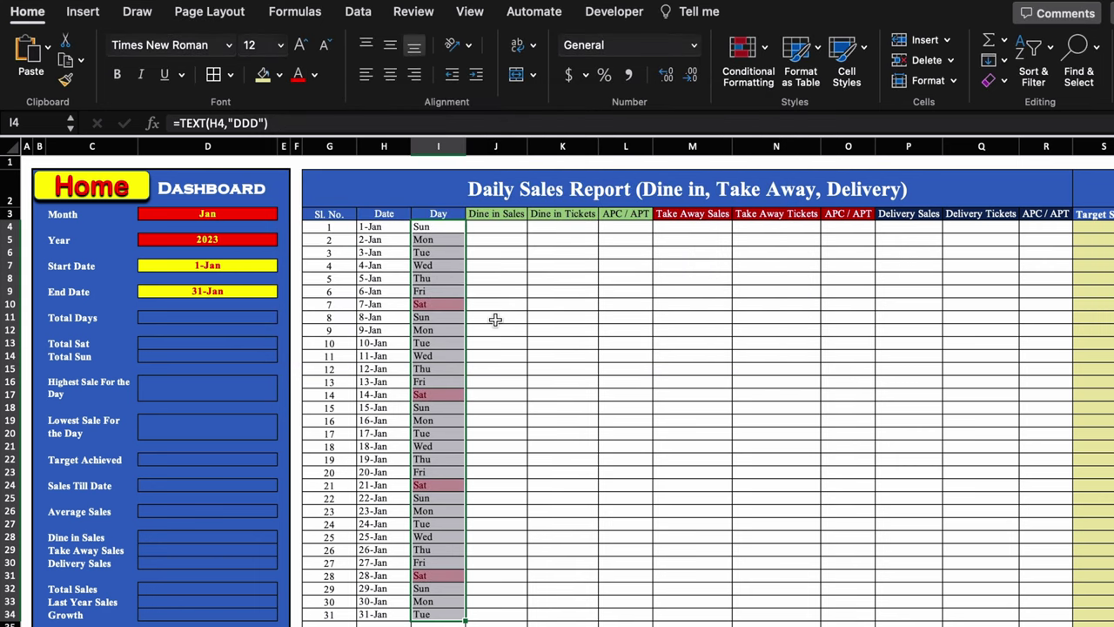
Add a conditional formatting rule to I4:I34 that highlights cells equal to Sun with green fill and dark green text
left_click(766, 52)
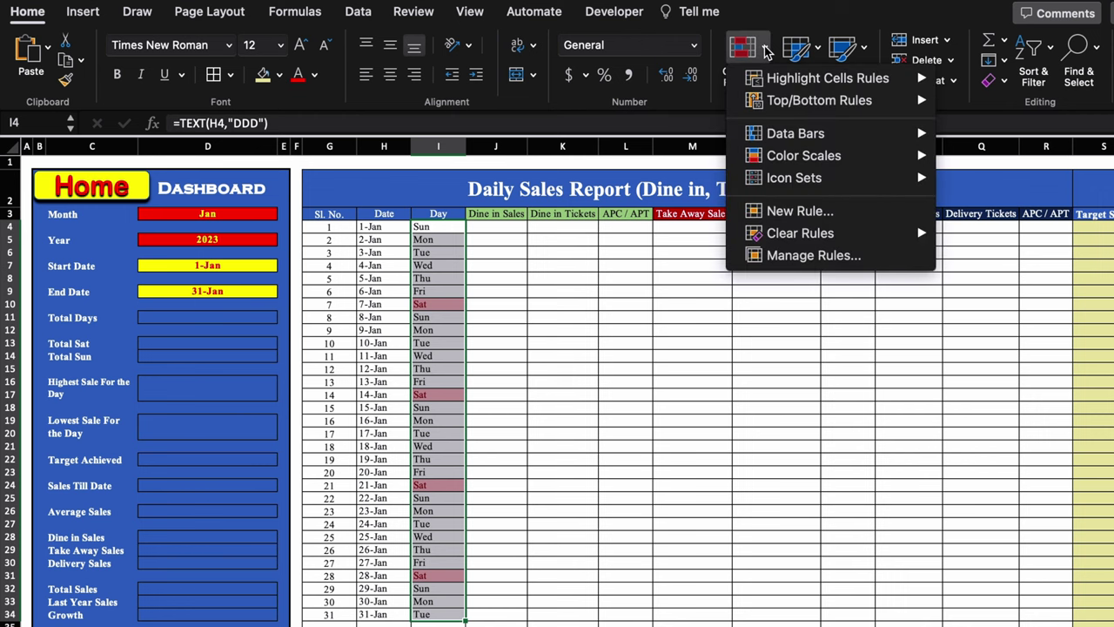
mouse_move(835, 78)
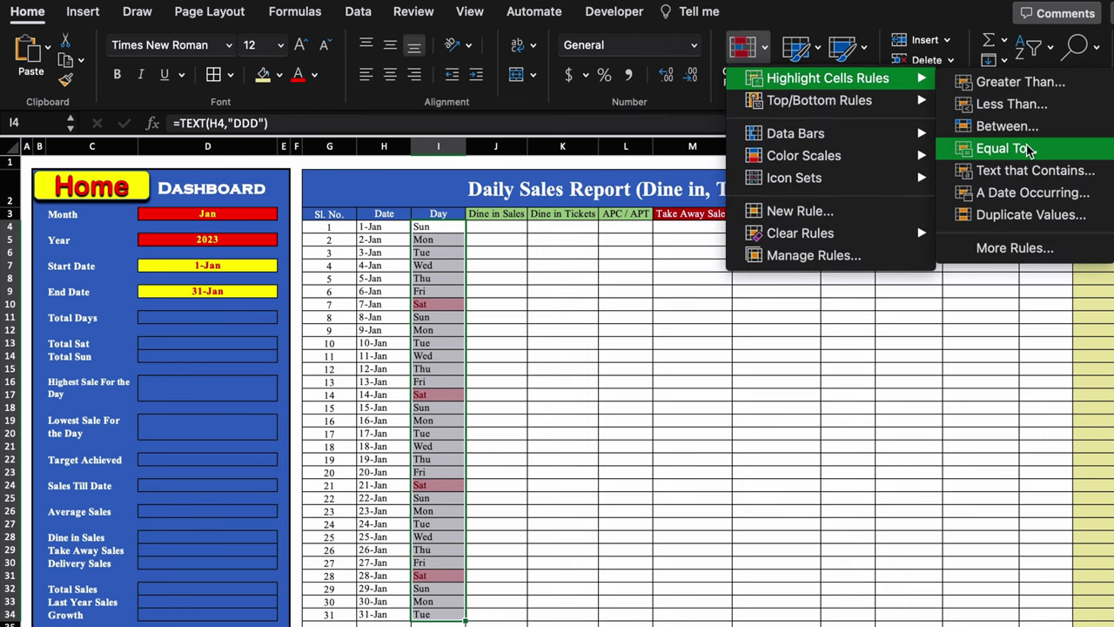
left_click(992, 148)
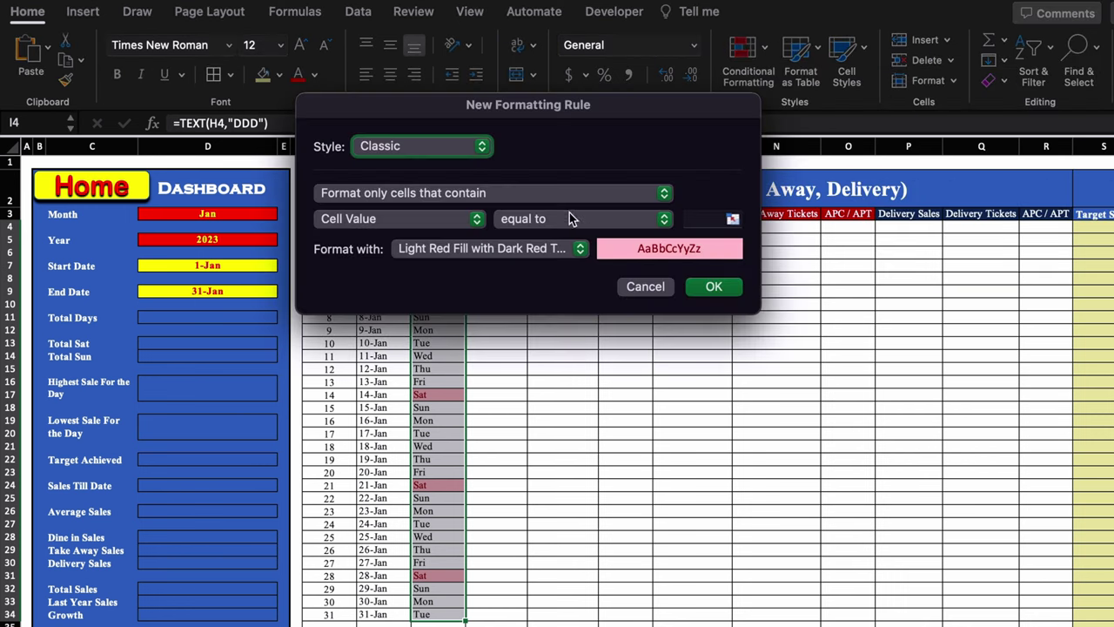
left_click(694, 219)
type("Sun")
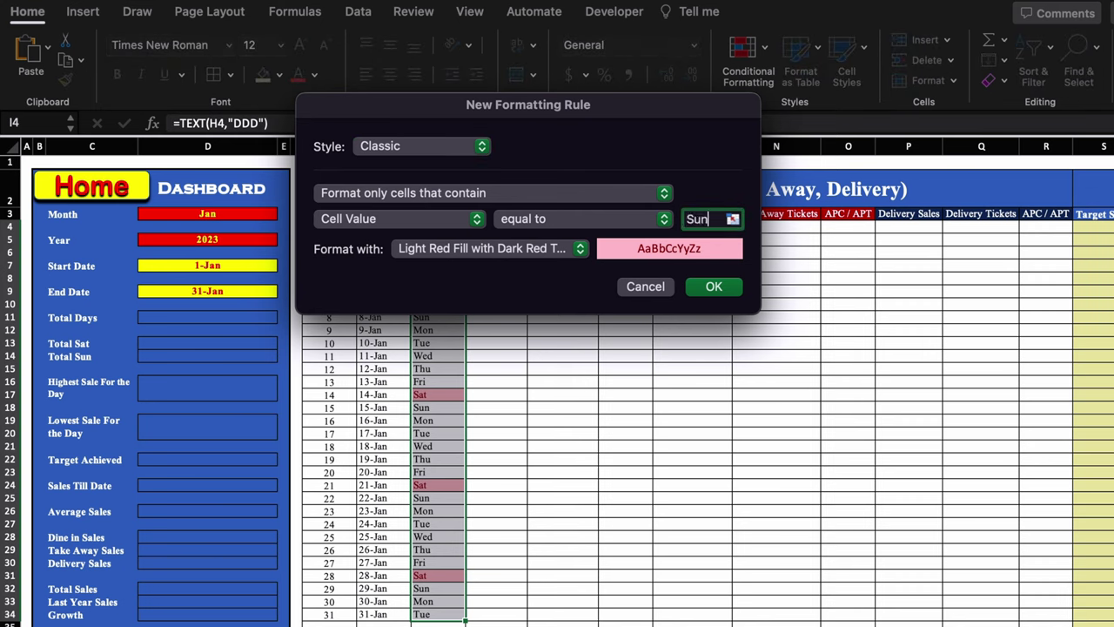
left_click(581, 252)
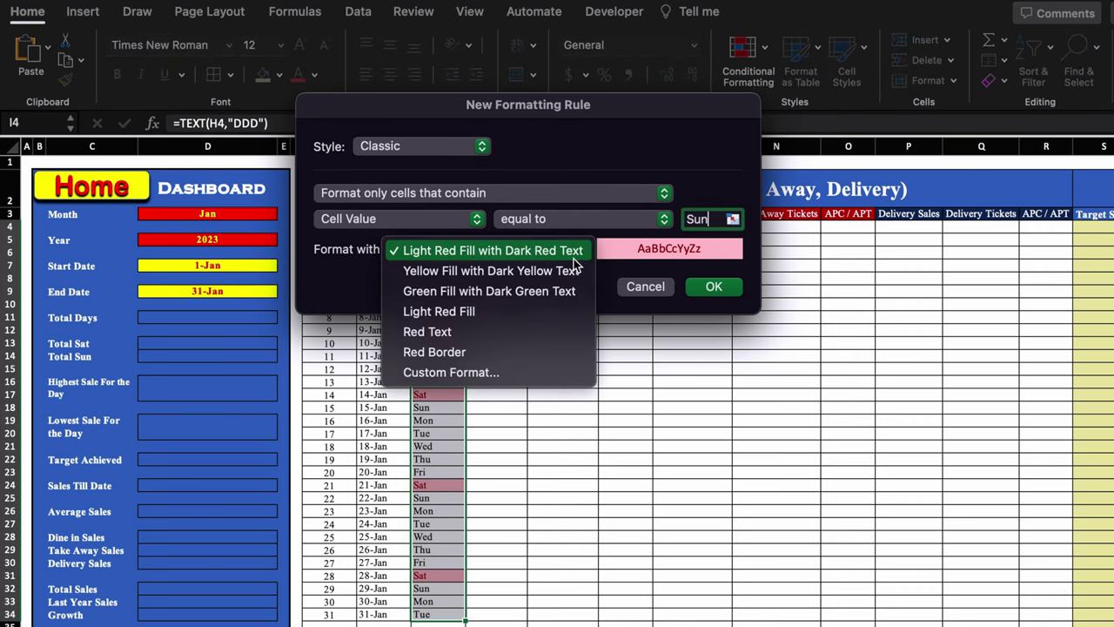
left_click(562, 292)
left_click(736, 284)
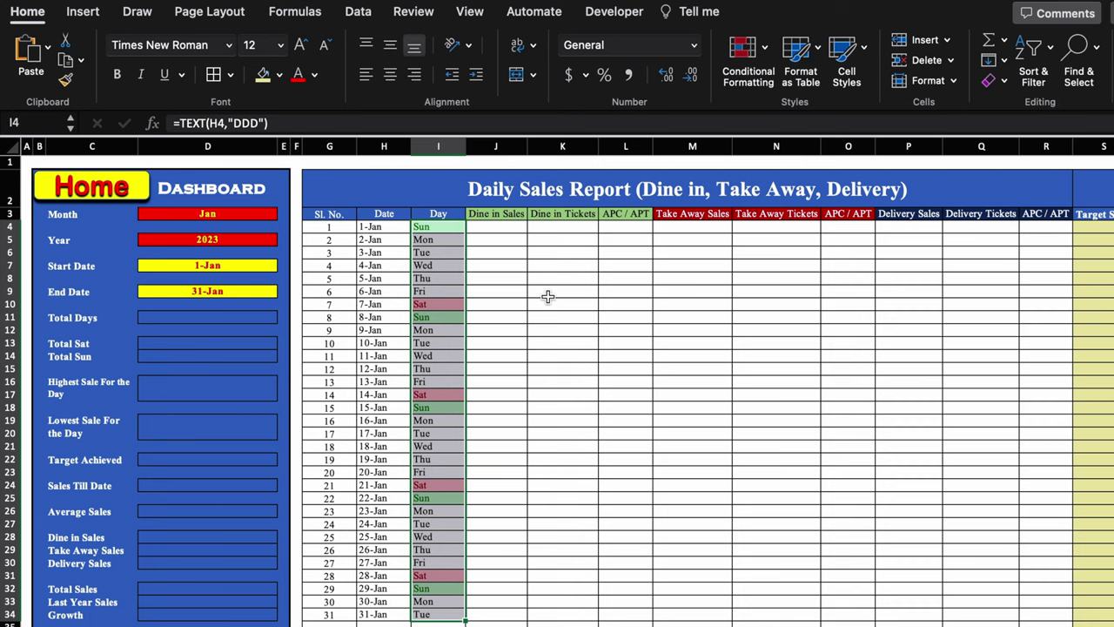
Test the weekend highlighting by switching the dashboard Month to Feb, and return it to Jan
left_click(253, 213)
left_click(283, 213)
left_click(174, 251)
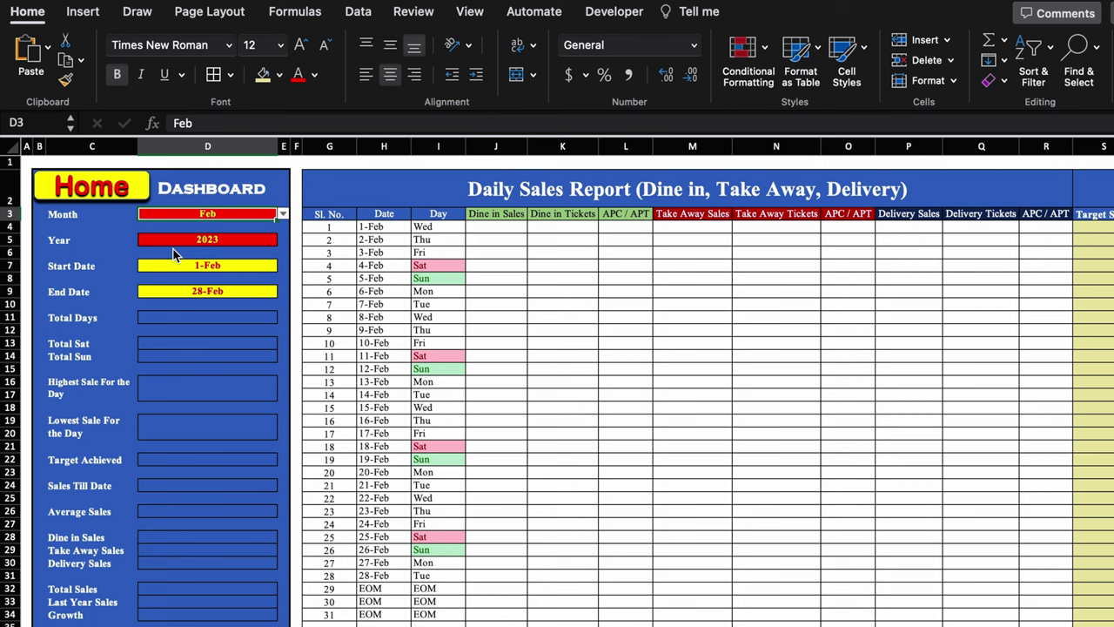
left_click(283, 213)
left_click(152, 228)
Enter the dine-in APC / APT formula =J4/K4 in L4 and center the cell
left_click(496, 226)
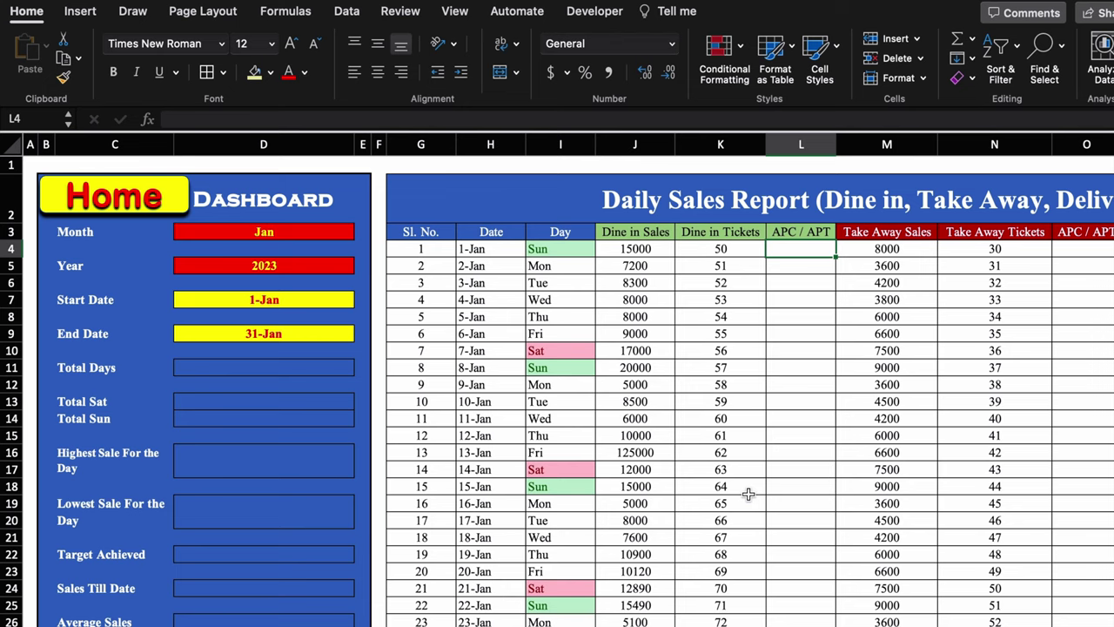
type("=")
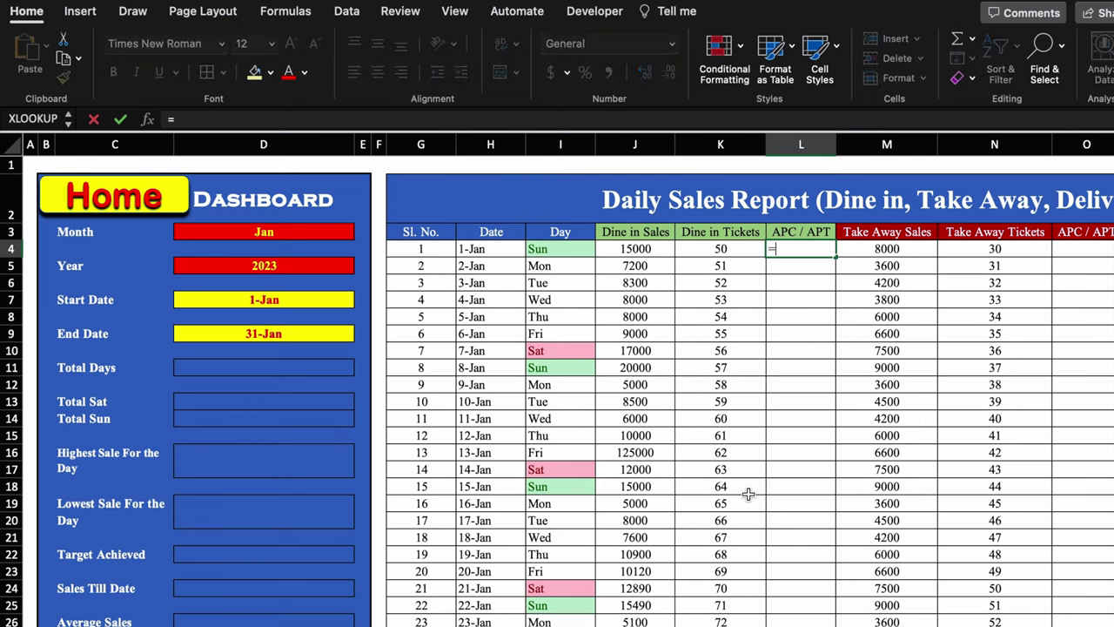
left_click(626, 249)
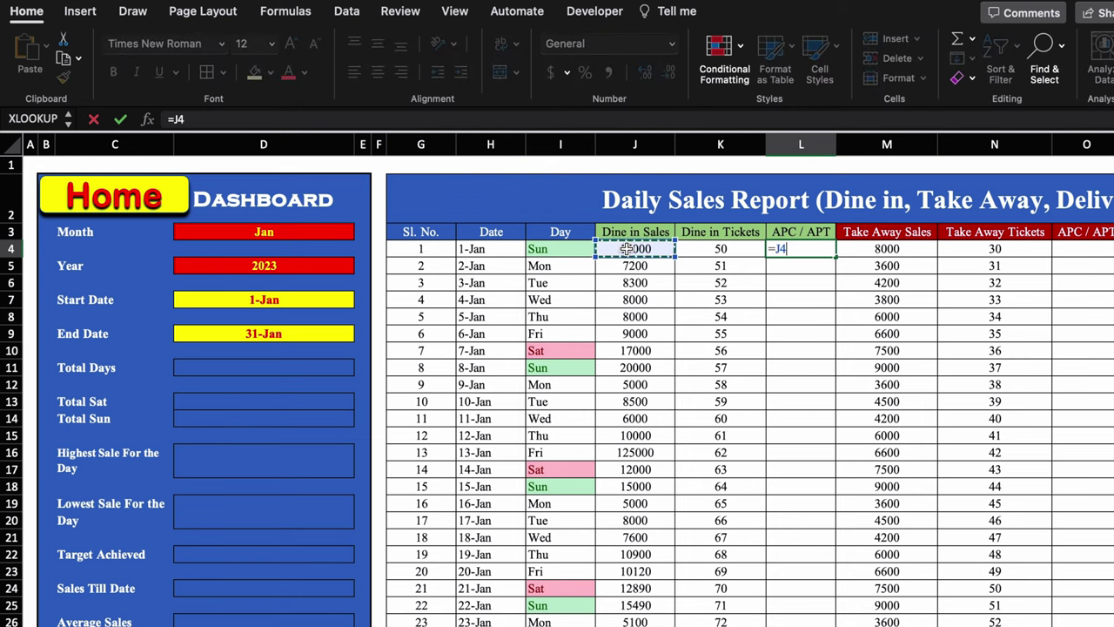
type("/")
left_click(730, 251)
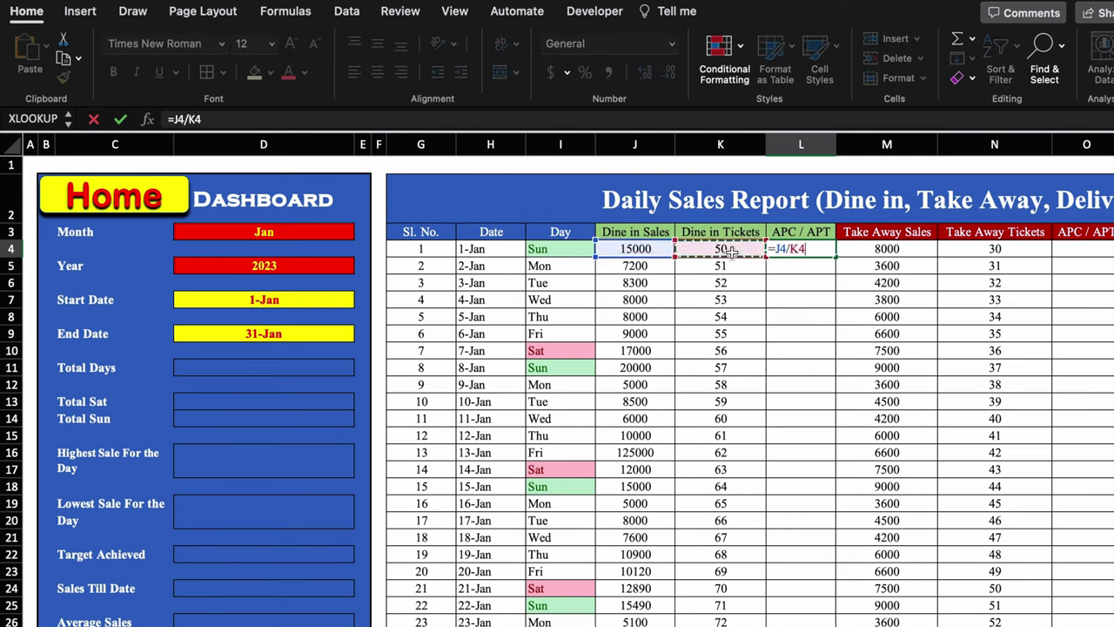
key("Return")
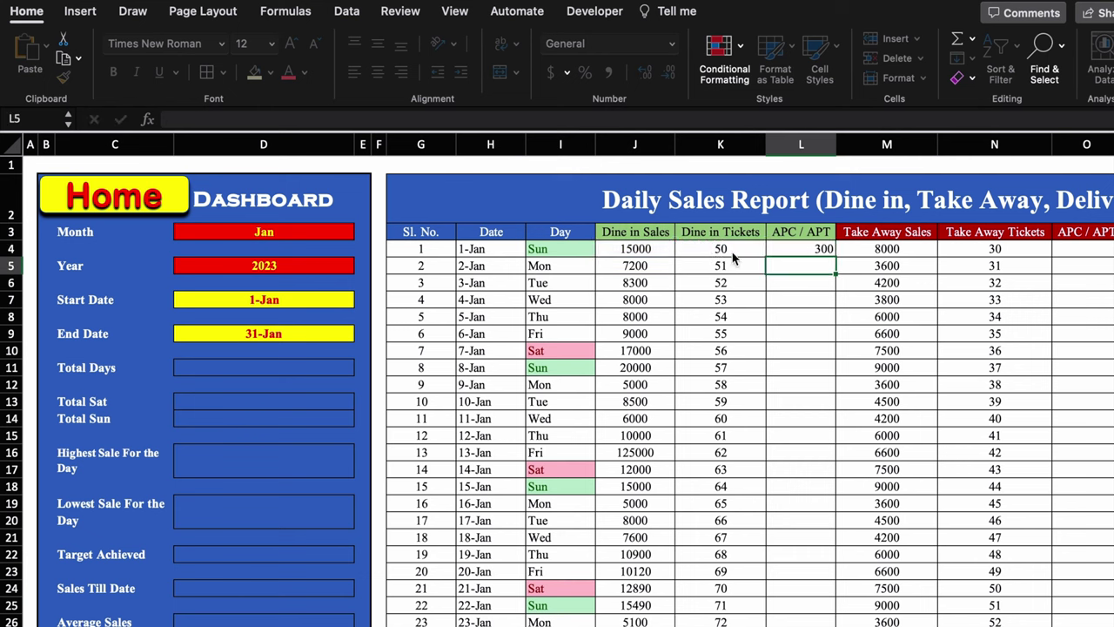
left_click(819, 249)
left_click(377, 72)
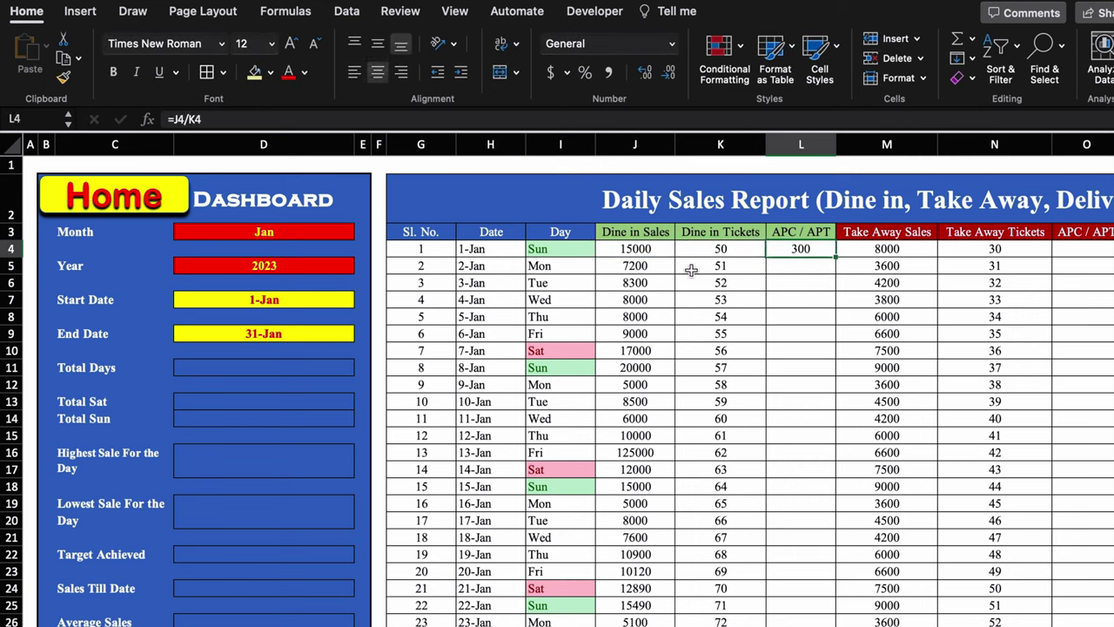
Fill the L4 formula down to L34 and reduce the column's number format to no decimal places
left_click_drag(836, 259, 834, 568)
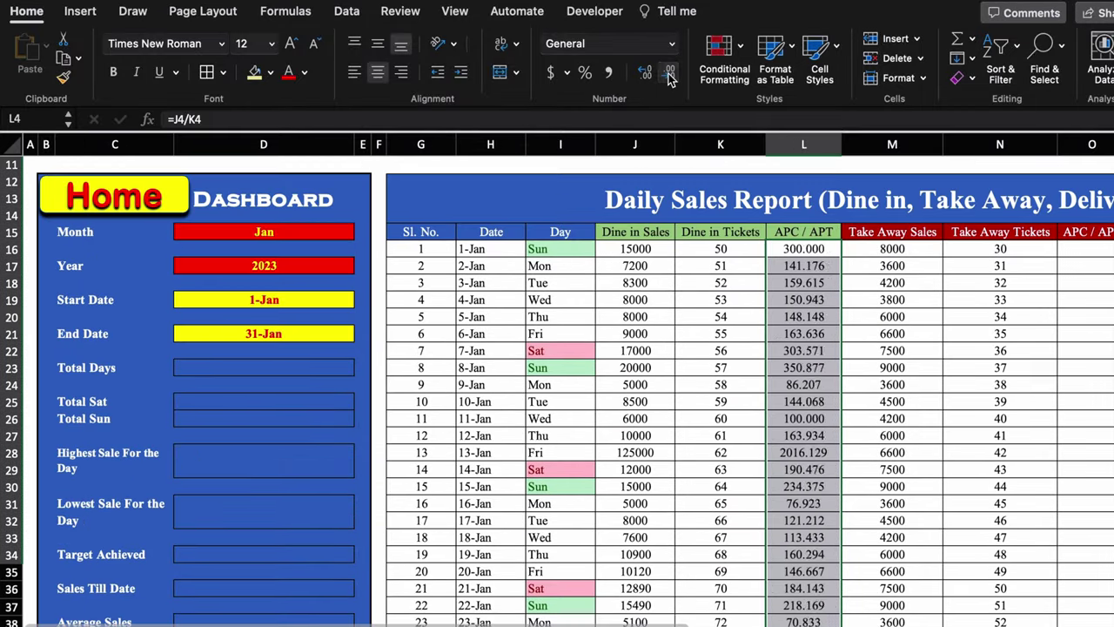
left_click(669, 73)
scroll(760, 504, "down", 3)
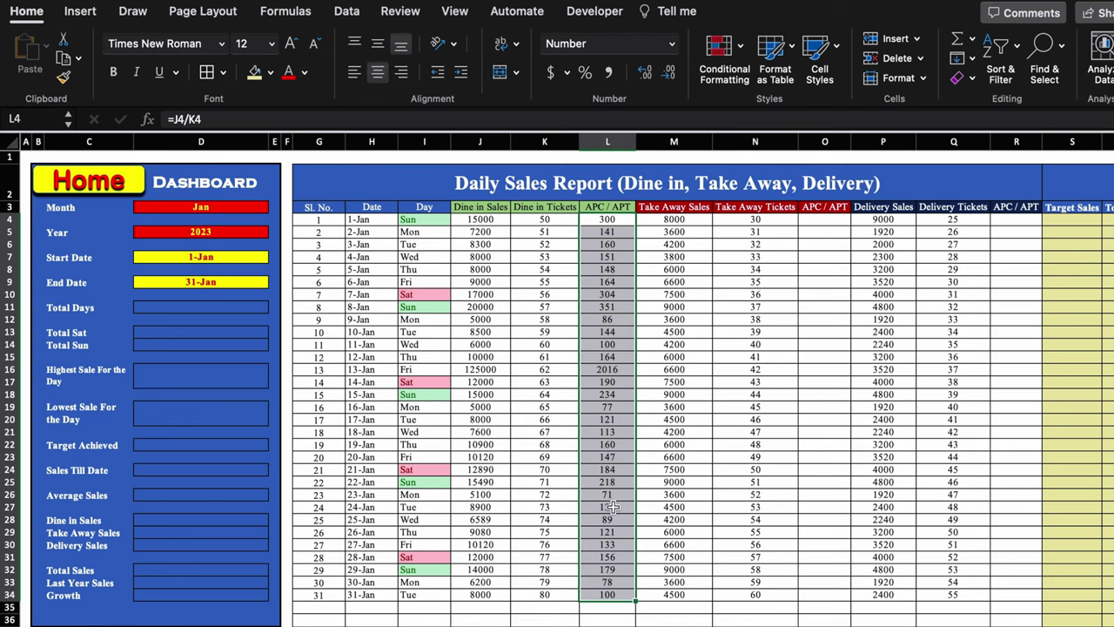
Copy the dine-in APC / APT formulas L4:L34 into the take-away and delivery APC / APT columns, starting at O4 and R4
key("super+c")
left_click(830, 219)
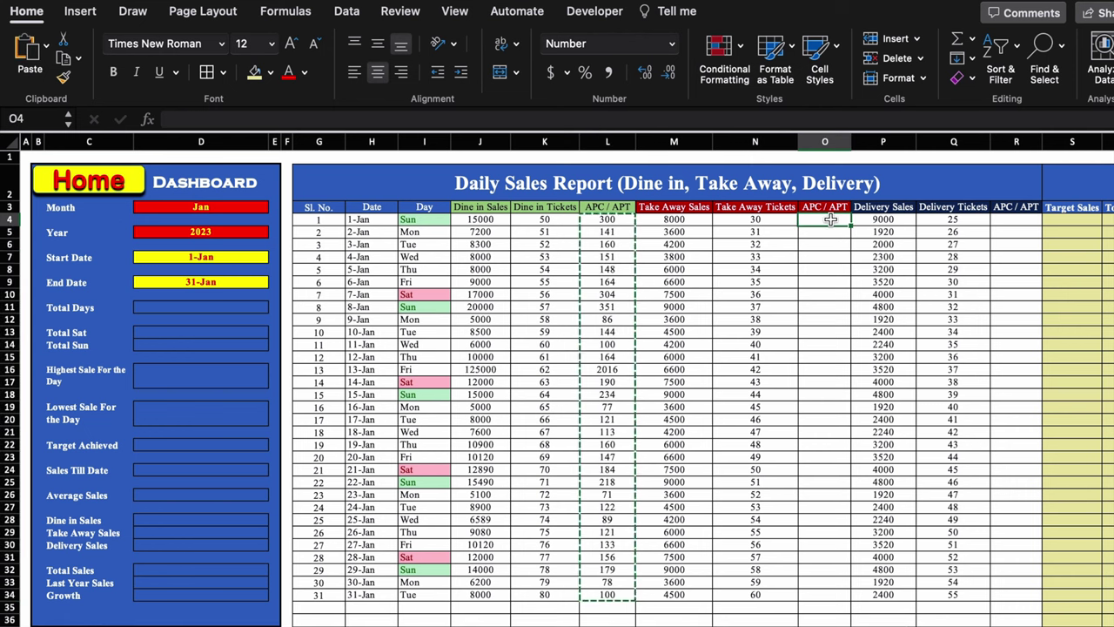
key("super+v")
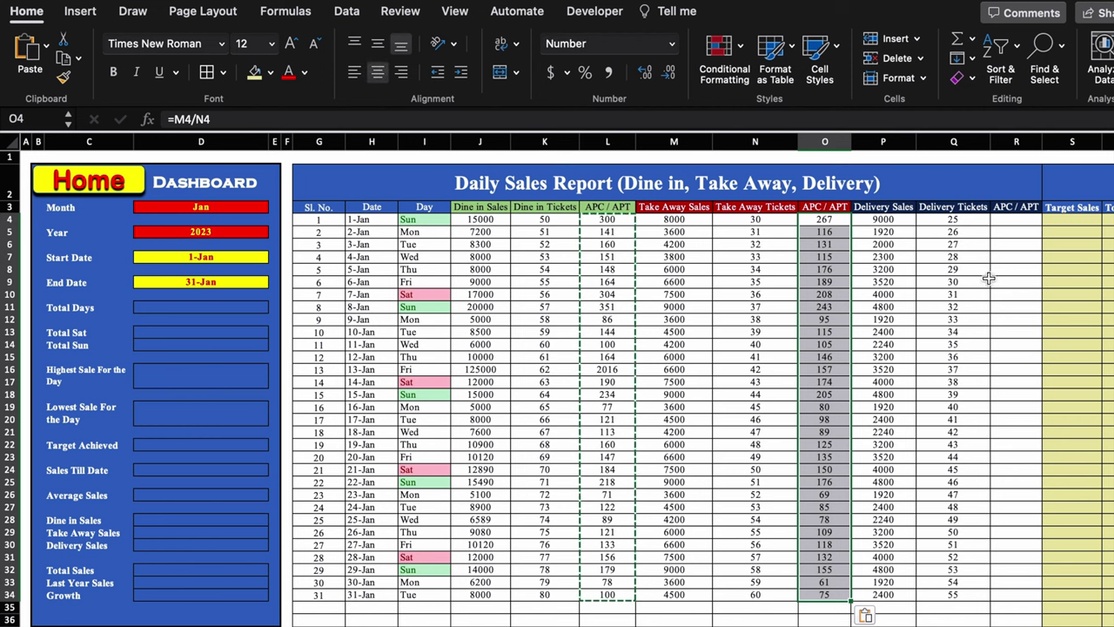
left_click(1018, 221)
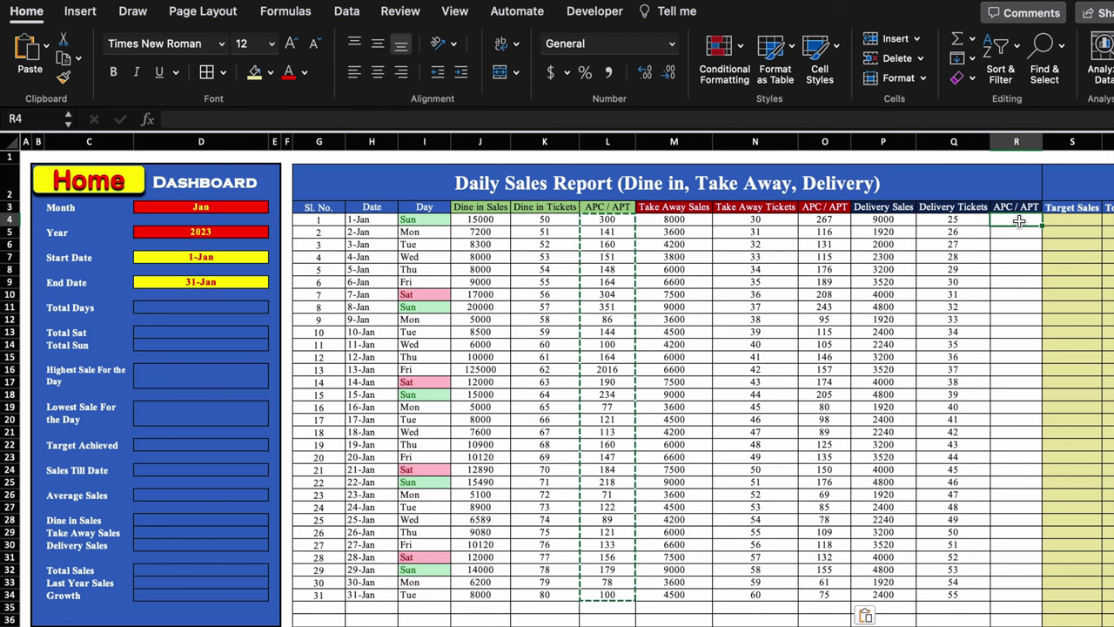
key("super+v")
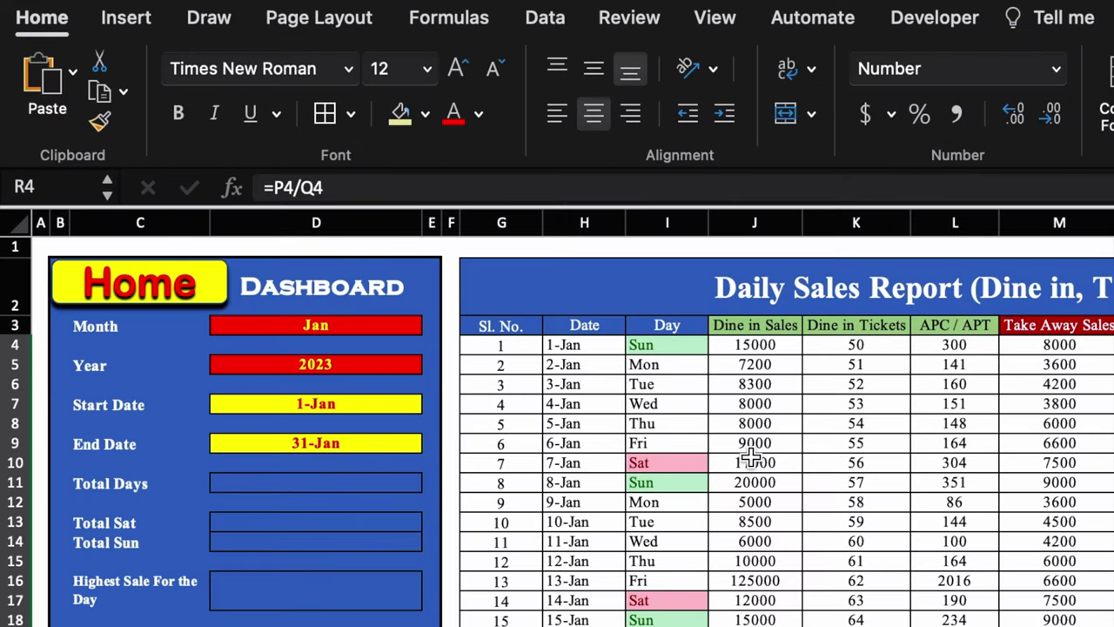
Test the APC / APT formula with empty inputs by clearing J4:K8, and undo the deletion
key("Delete")
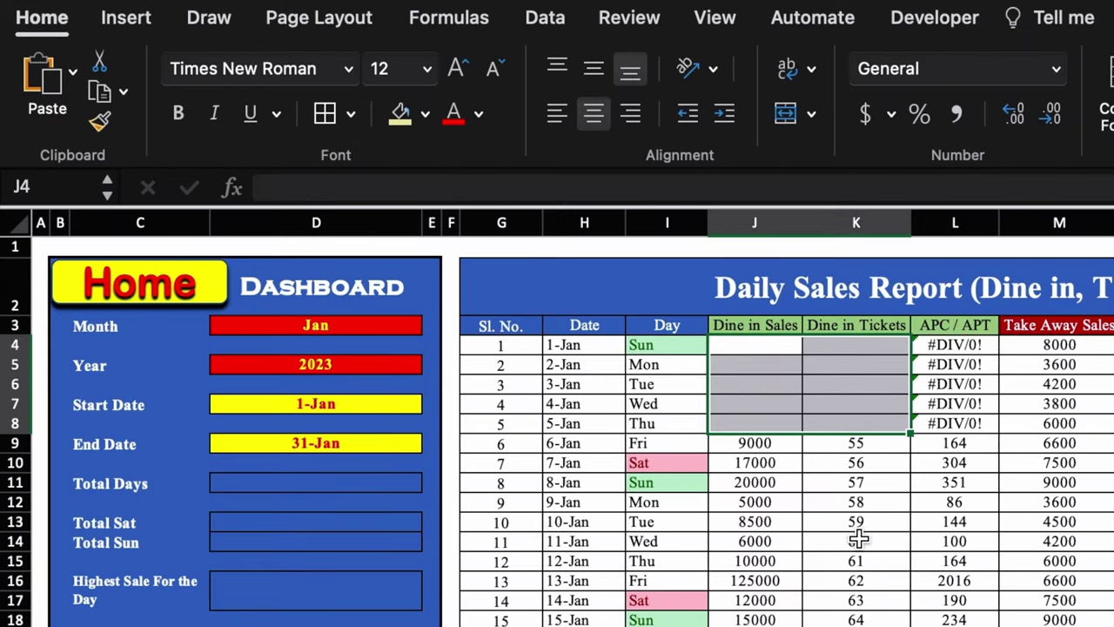
left_click(858, 540)
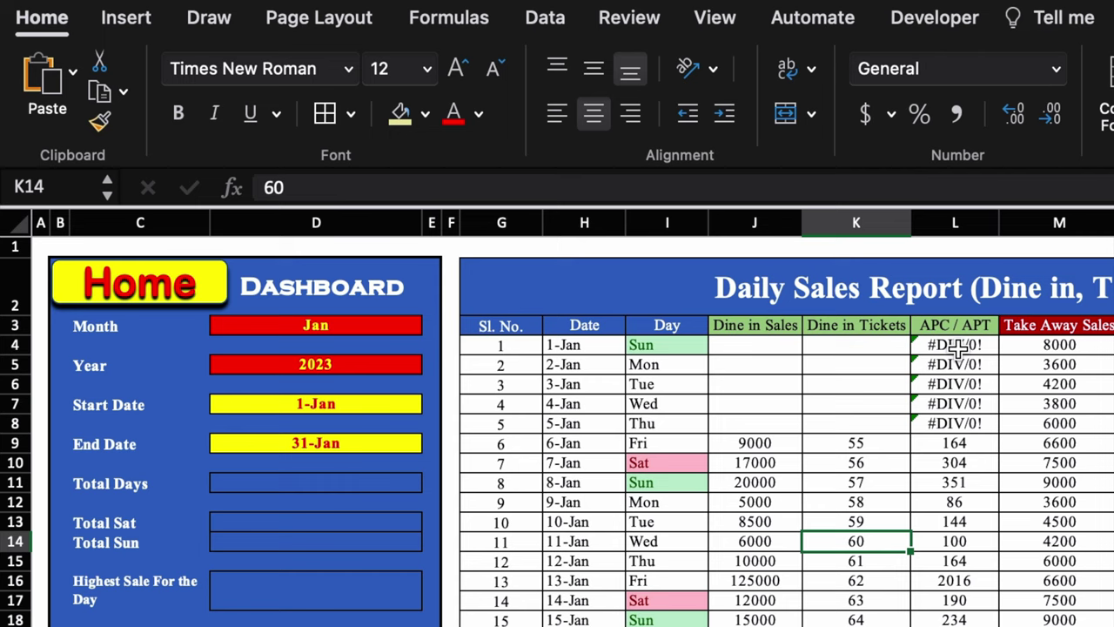
key("super+z")
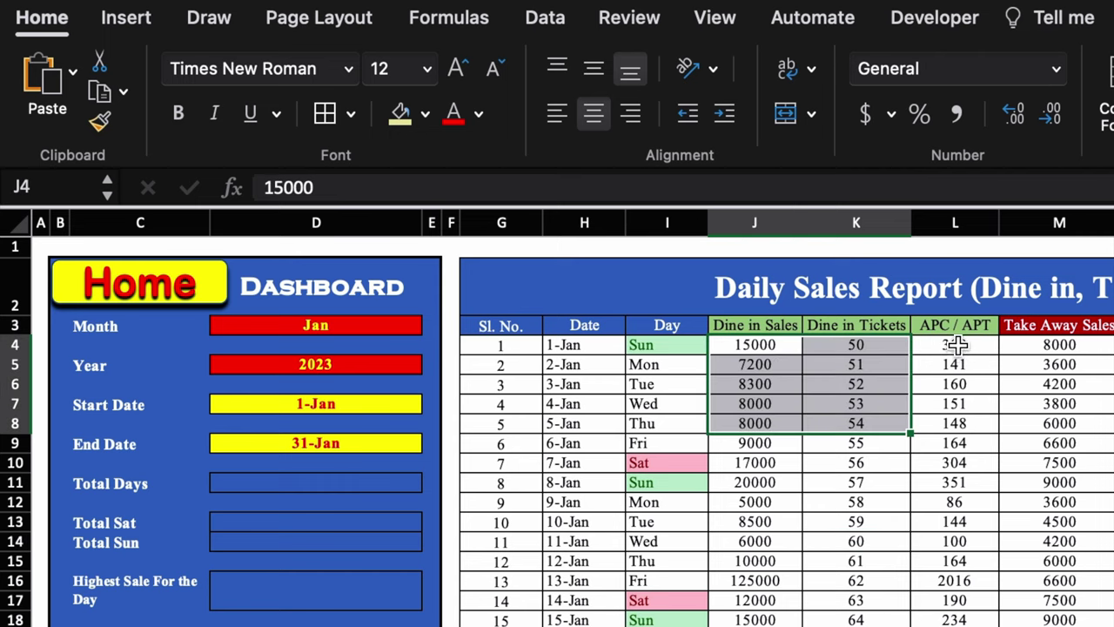
Change the L4 formula to =IF(J4=0,"",J4/K4) and fill it down to L34
left_click(958, 346)
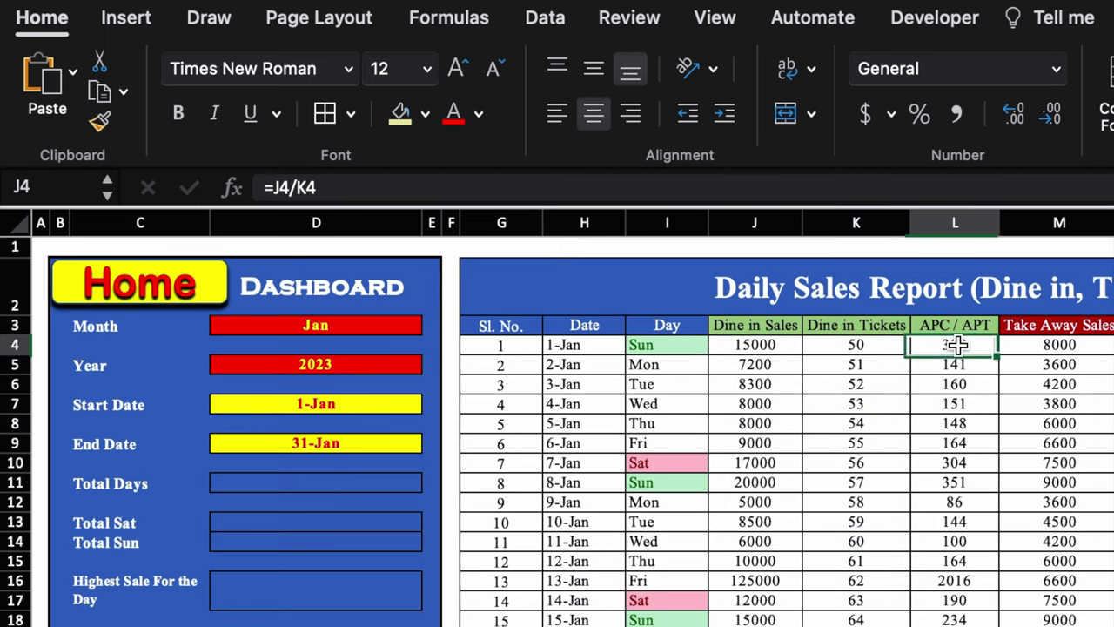
left_click(273, 187)
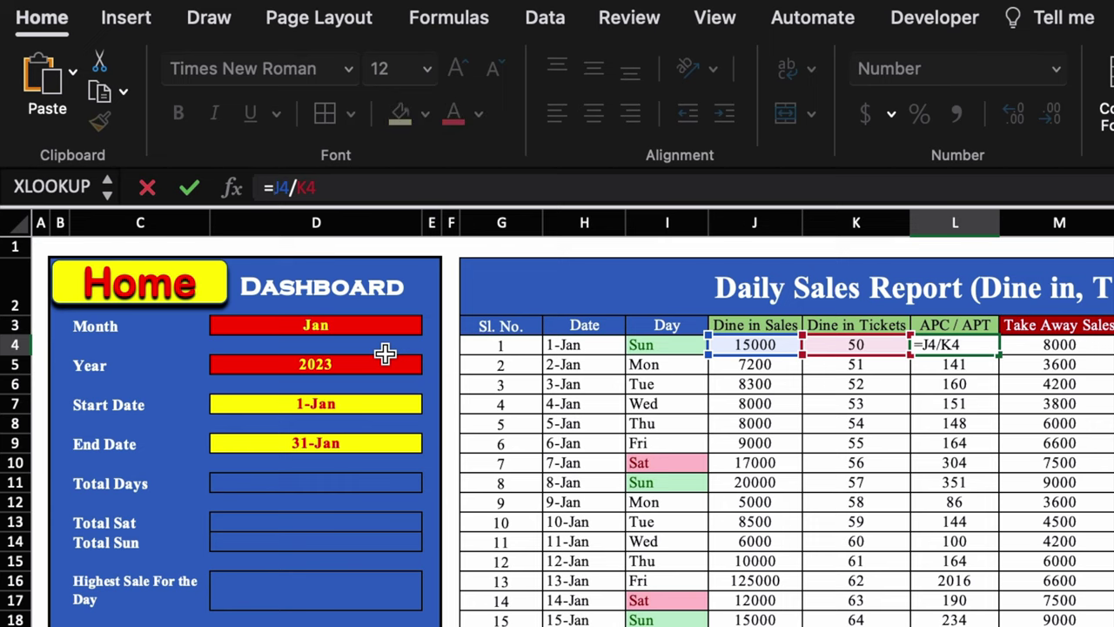
type("if(")
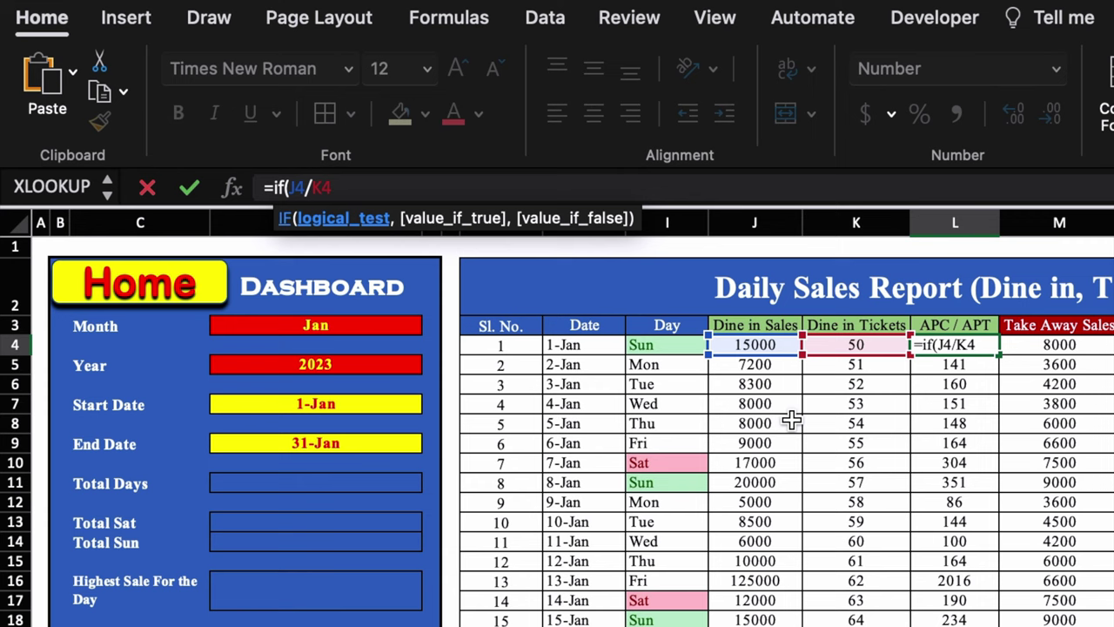
left_click(777, 345)
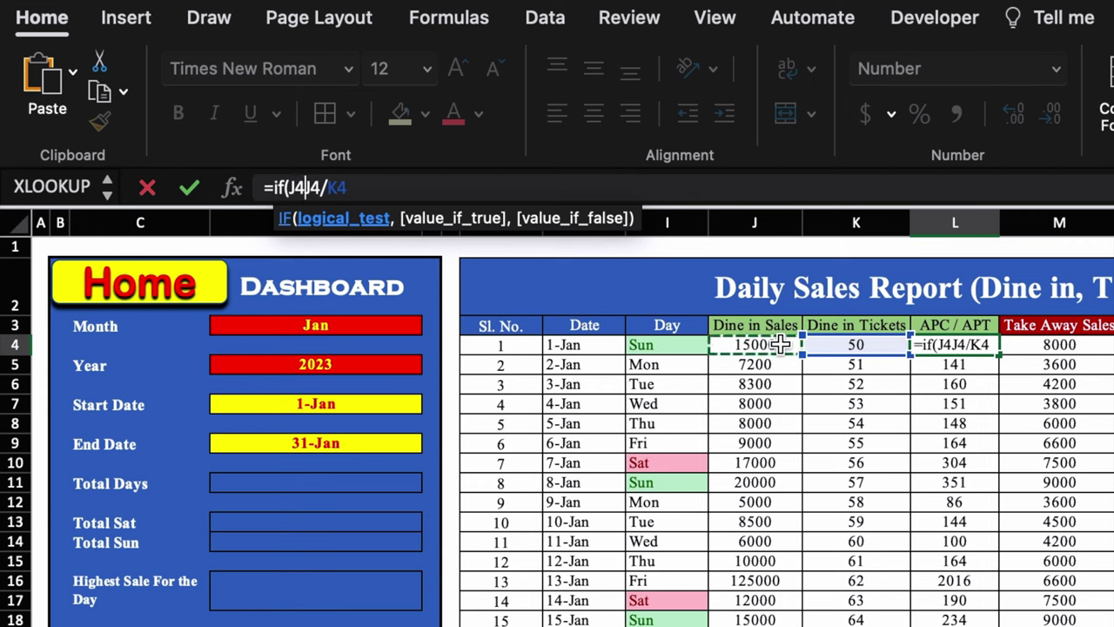
type("=0")
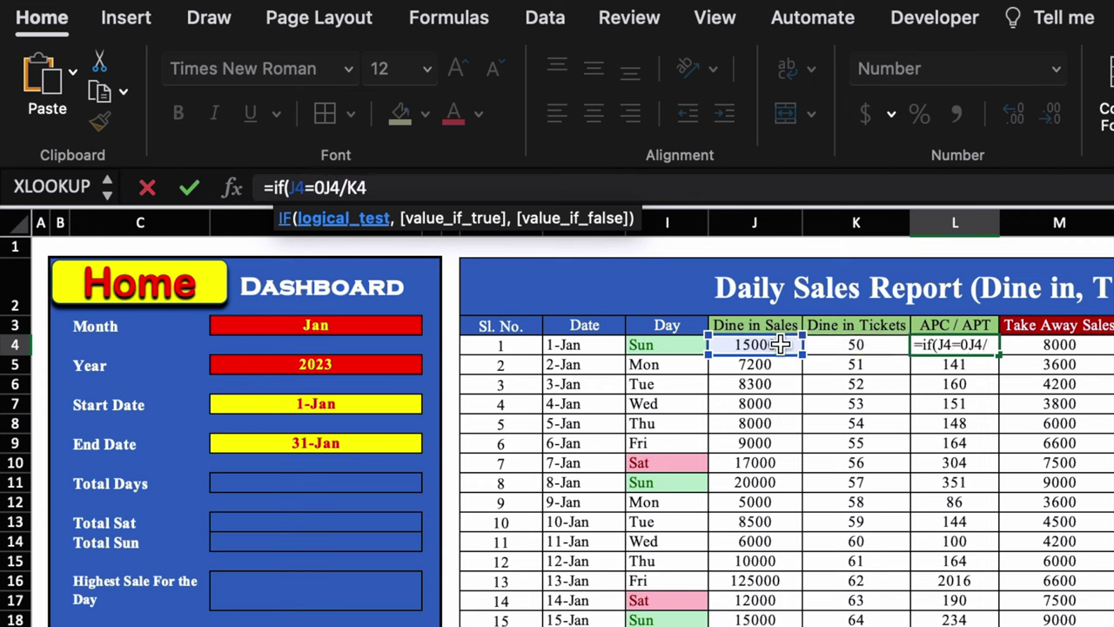
type(",")
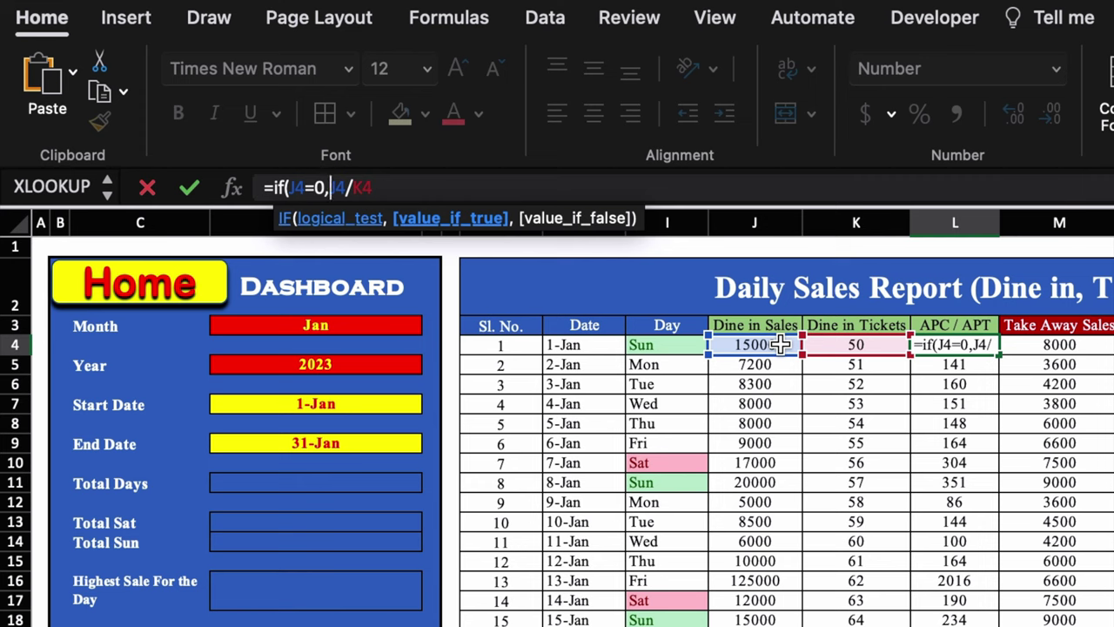
type("\"\",")
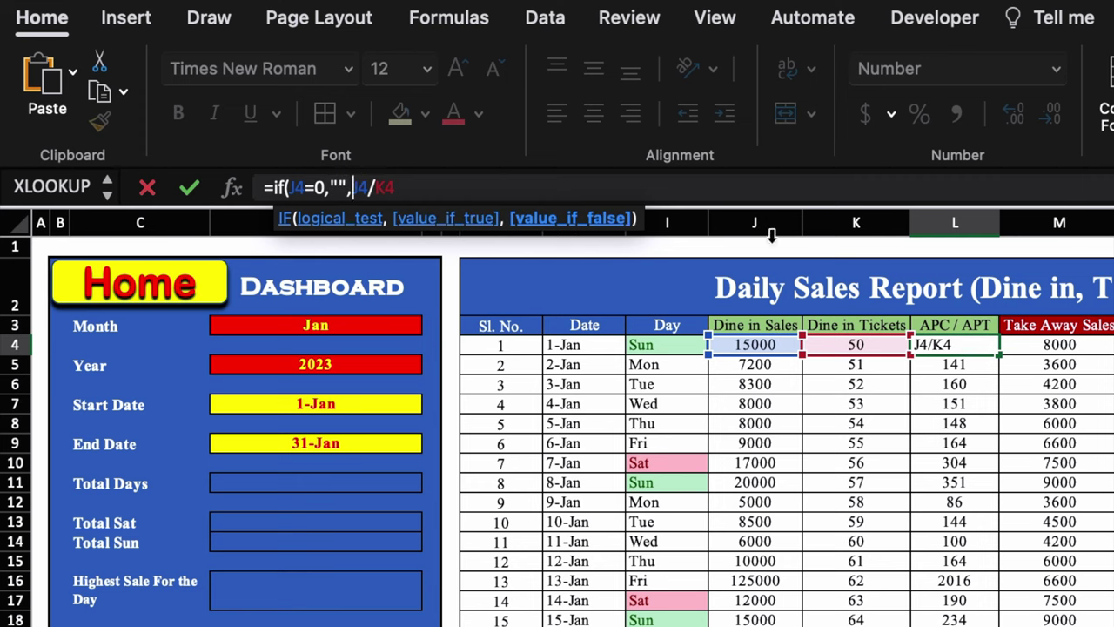
left_click(614, 192)
type(")")
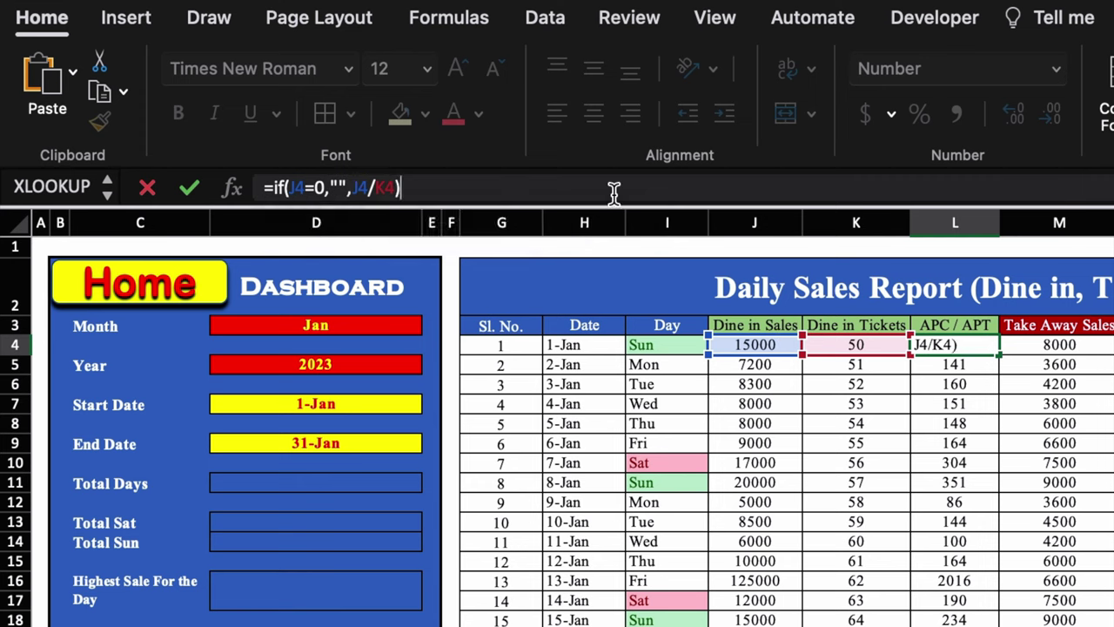
key("Return")
left_click(967, 344)
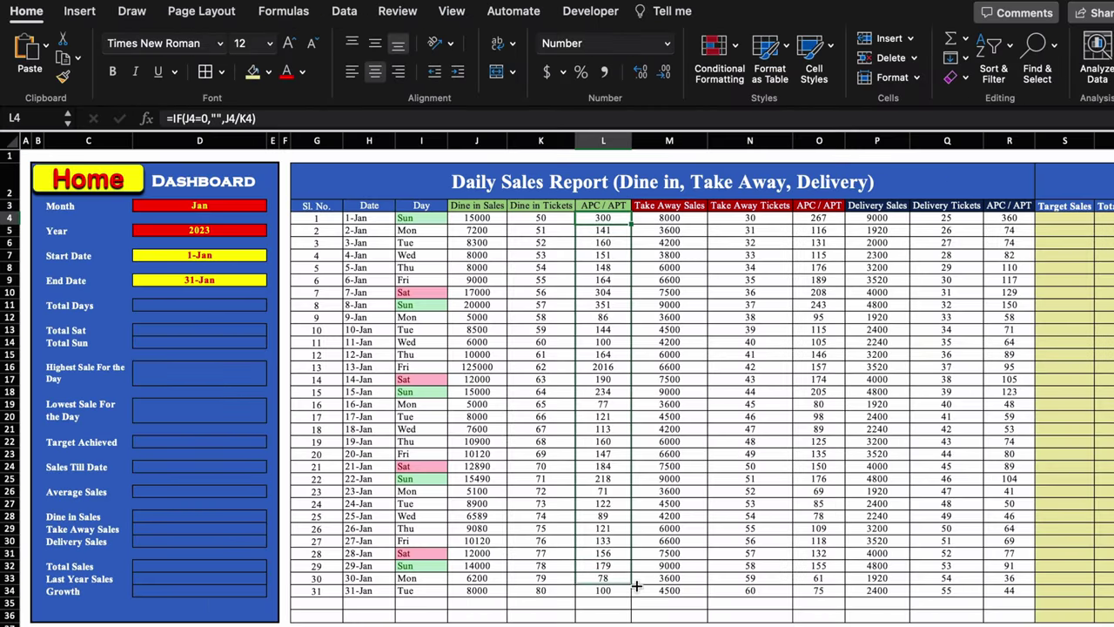
Test the IF formula by clearing the dine-in sales and tickets in J4:K9, and undo the deletion
left_click(753, 346)
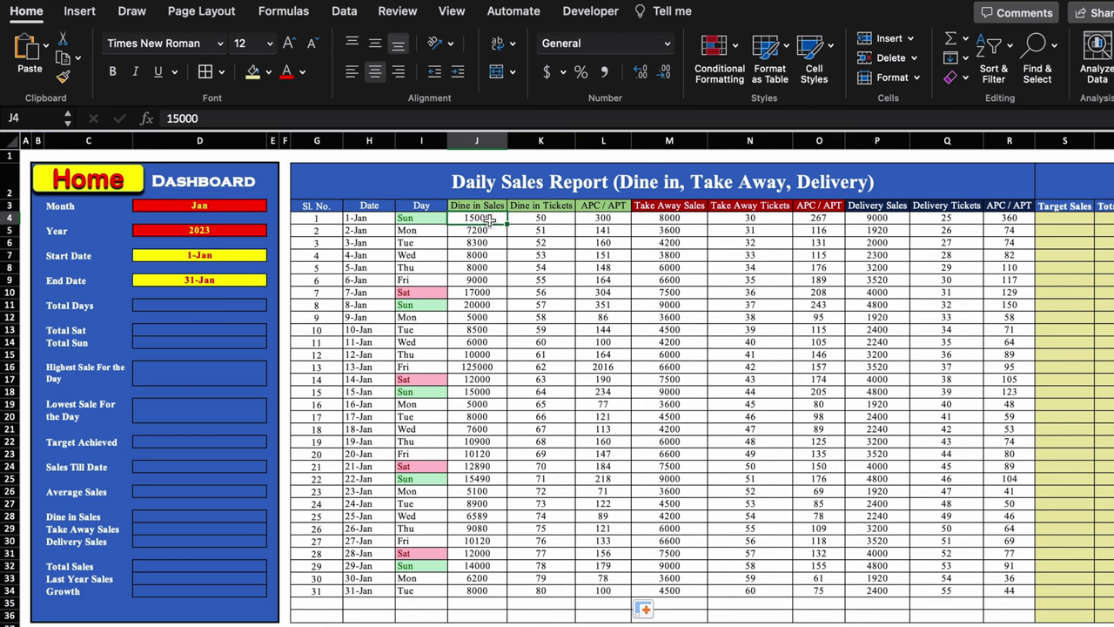
left_click_drag(490, 222, 533, 278)
key("Delete")
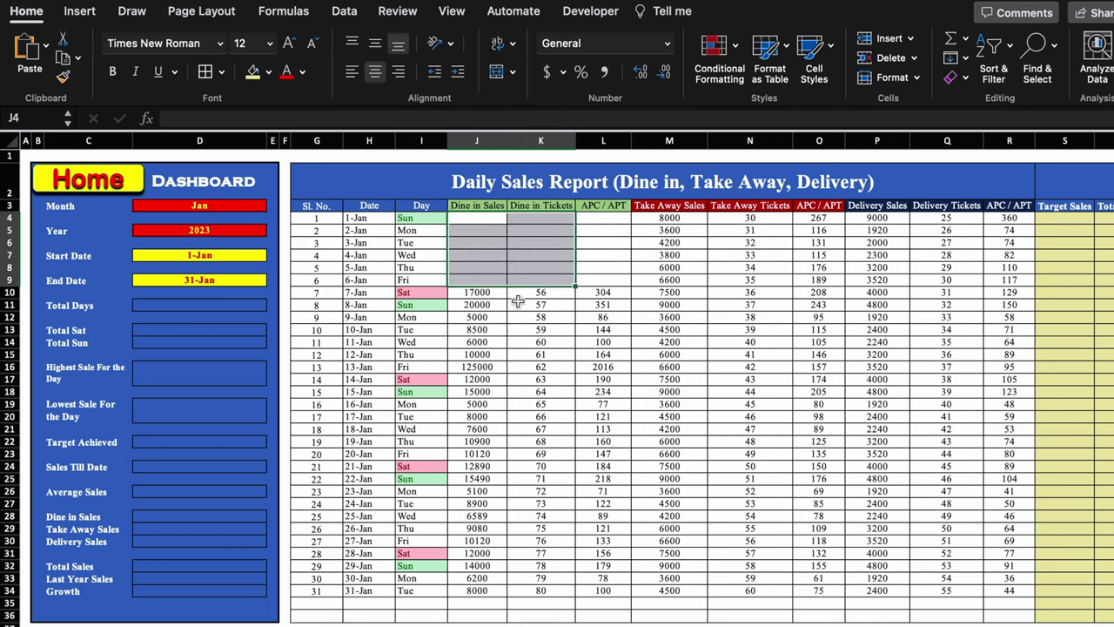
key("ctrl+z")
Copy the dine-in APC / APT IF formulas L4:L34 into the take-away and delivery APC / APT columns, starting at O4 and R4
left_click(605, 217)
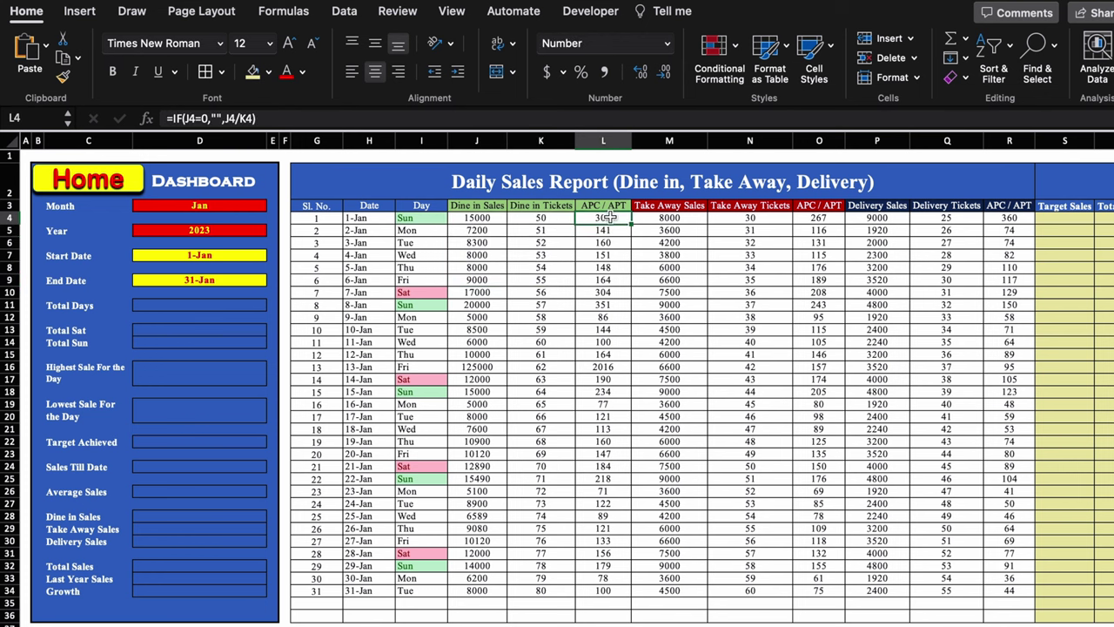
left_click_drag(609, 218, 610, 591)
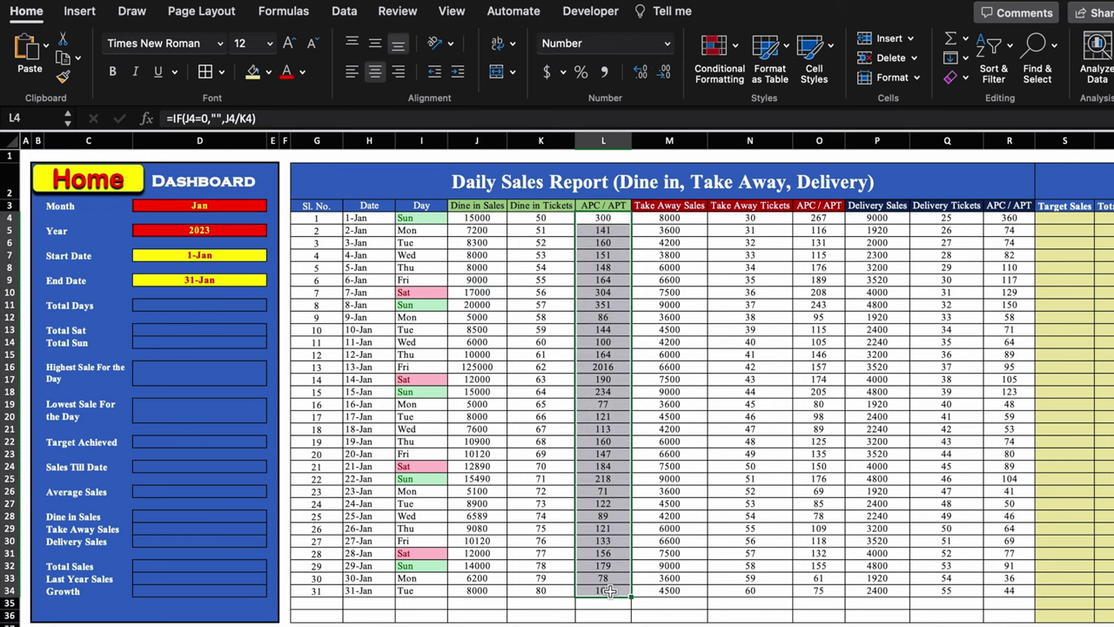
key("ctrl+c")
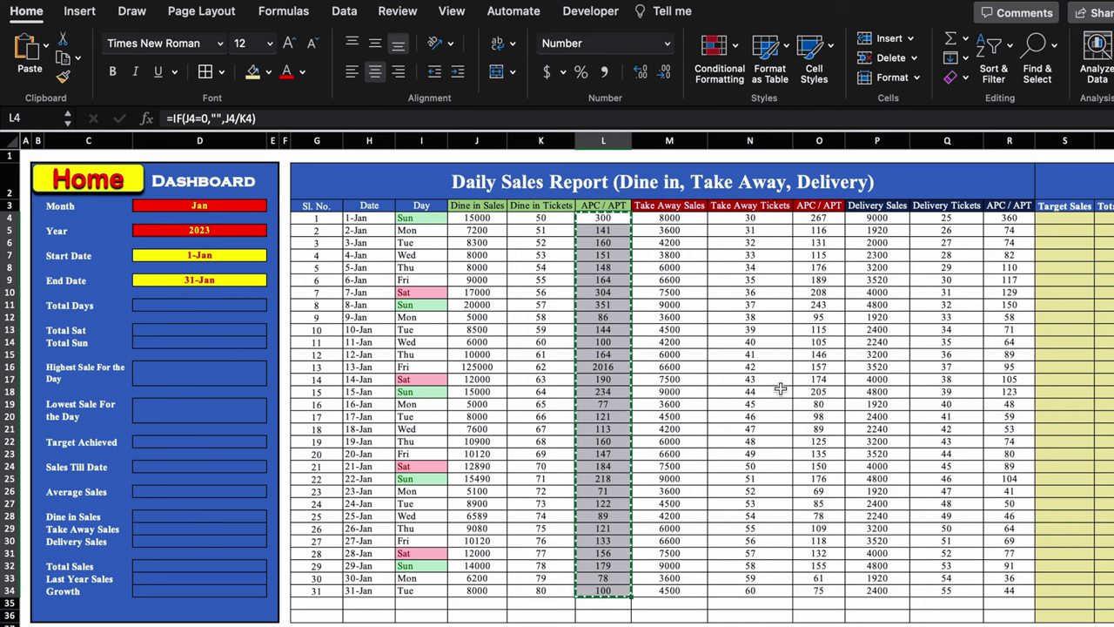
left_click(815, 219)
key("ctrl+v")
left_click(1009, 219)
key("ctrl+shift+Down")
key("ctrl+v")
key("Escape")
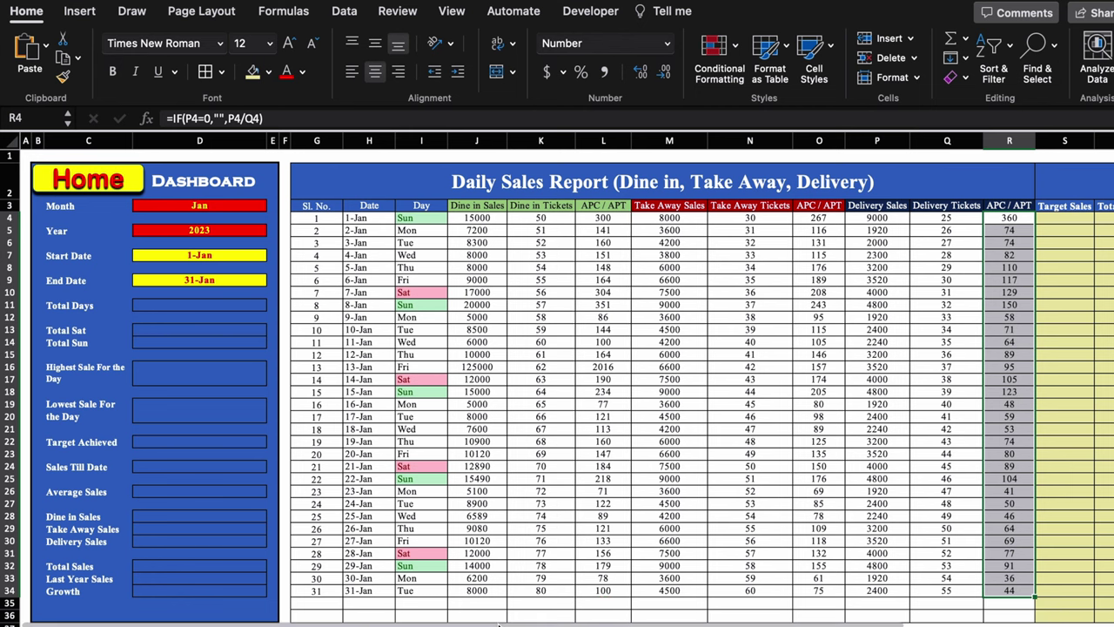
Enter a target sales value of 20000 in S4 and fill it down to S34
scroll(500, 625, "right", 5)
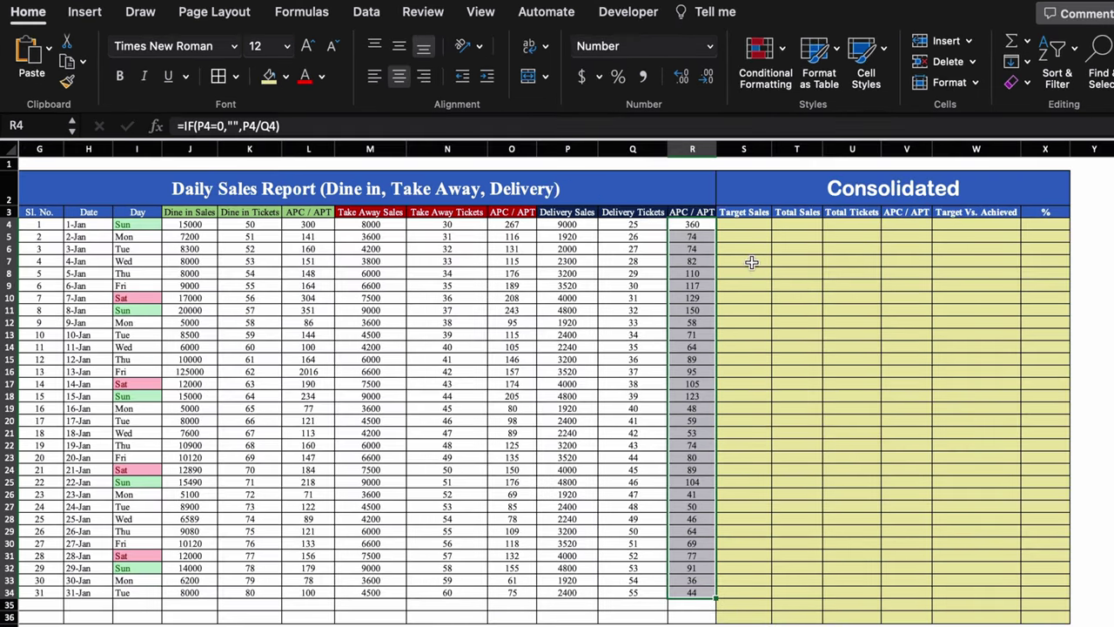
left_click(741, 225)
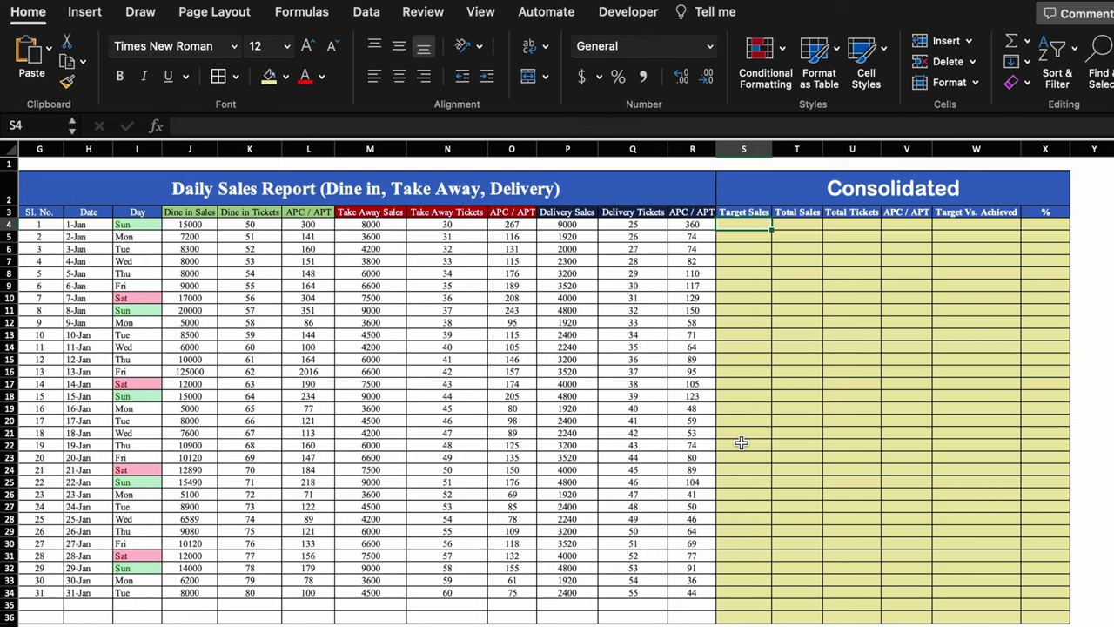
type("20")
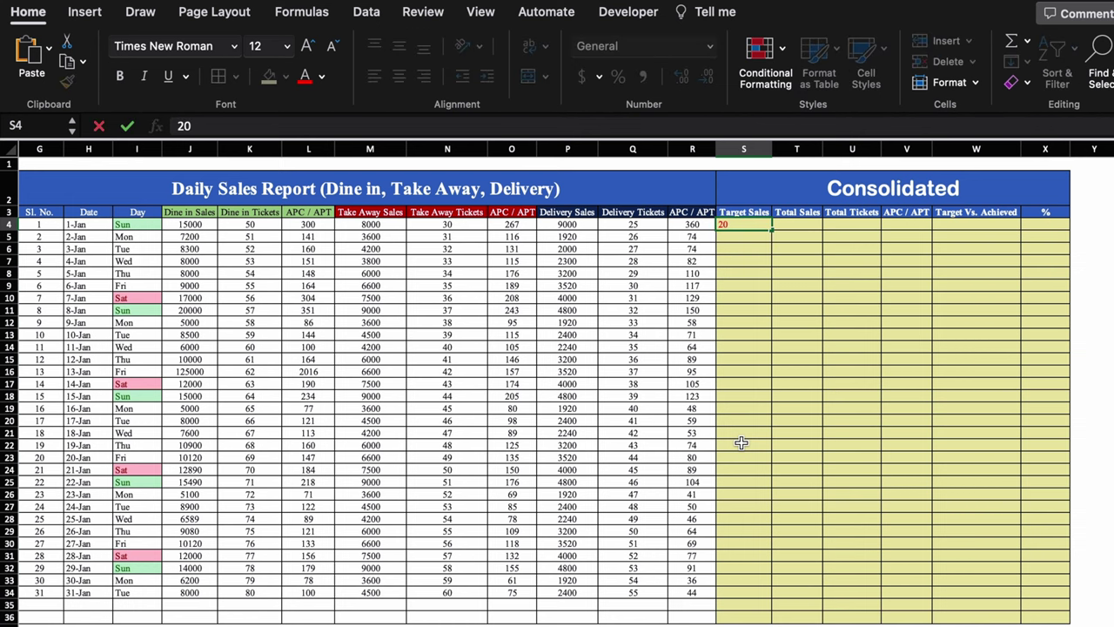
type("000")
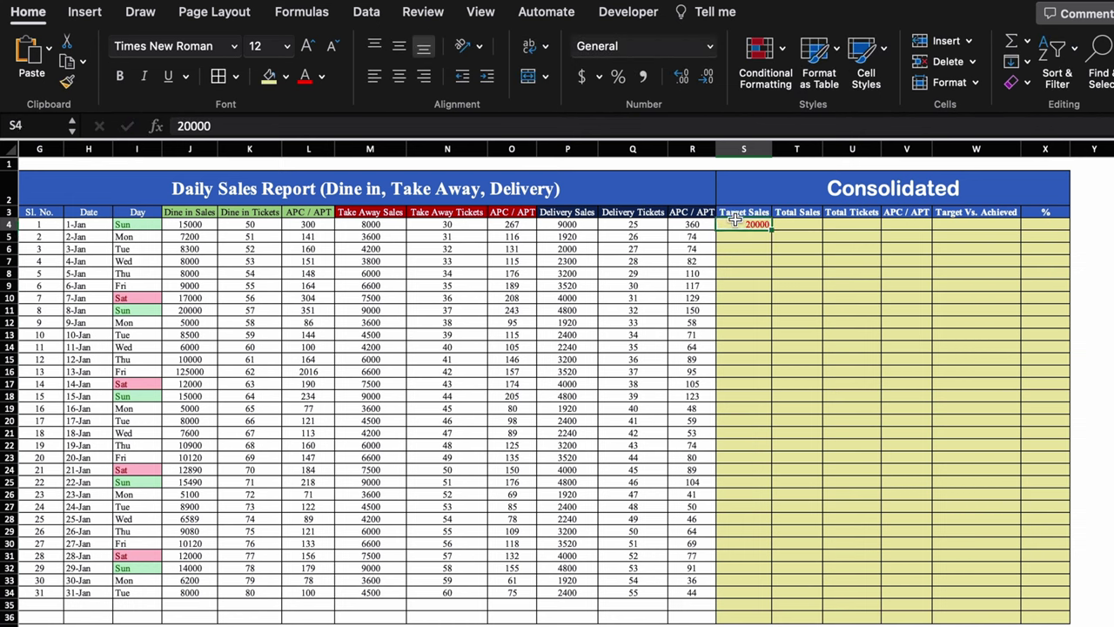
key("ctrl+Return")
left_click_drag(772, 230, 760, 597)
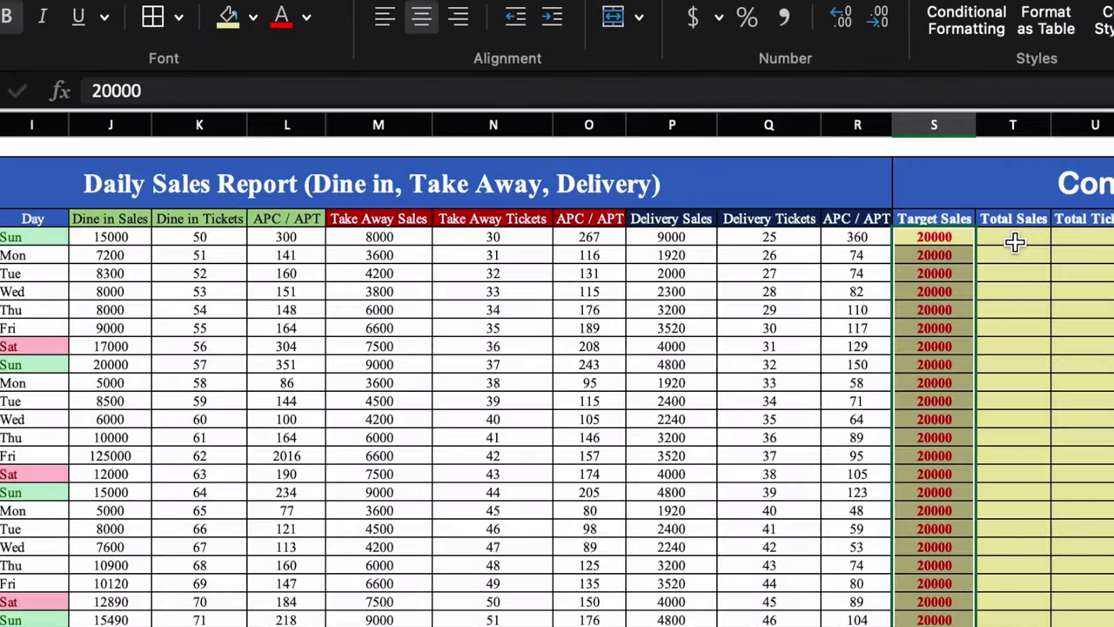
Enter the formula =J4+M4+P4 in T4 to total the dine-in, take-away and delivery sales
left_click(796, 224)
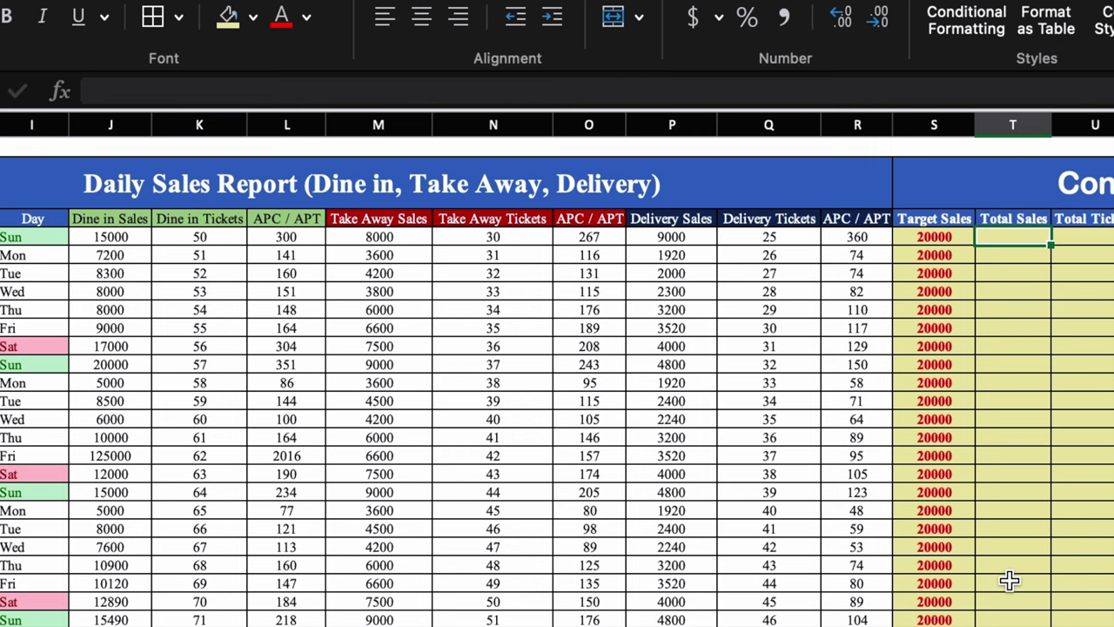
type("=")
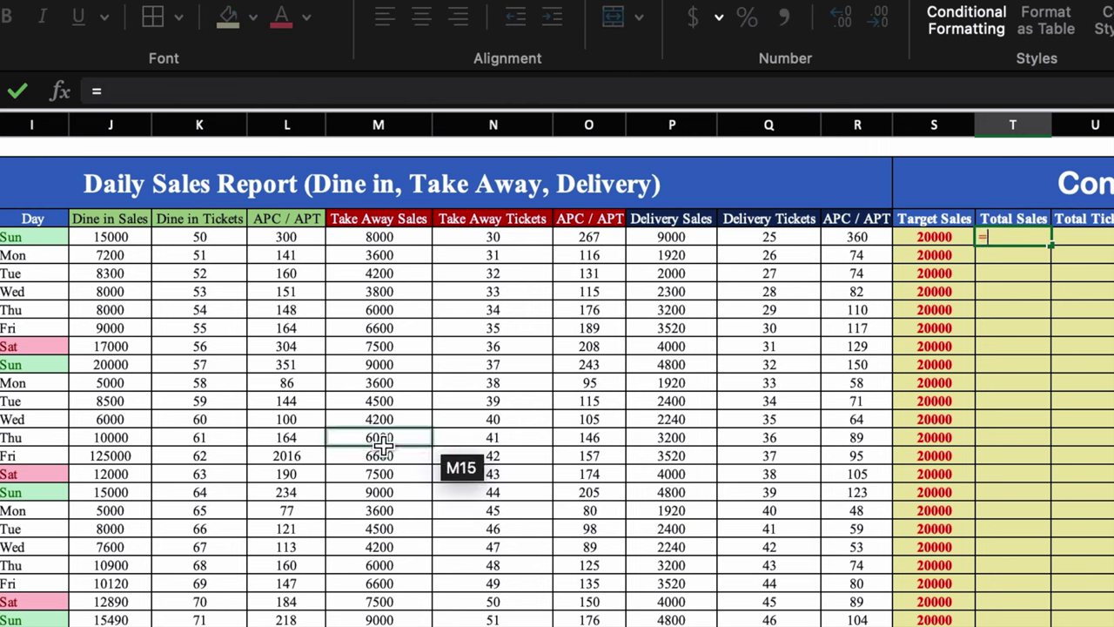
left_click(111, 232)
type("+")
left_click(383, 231)
type("+")
left_click(665, 238)
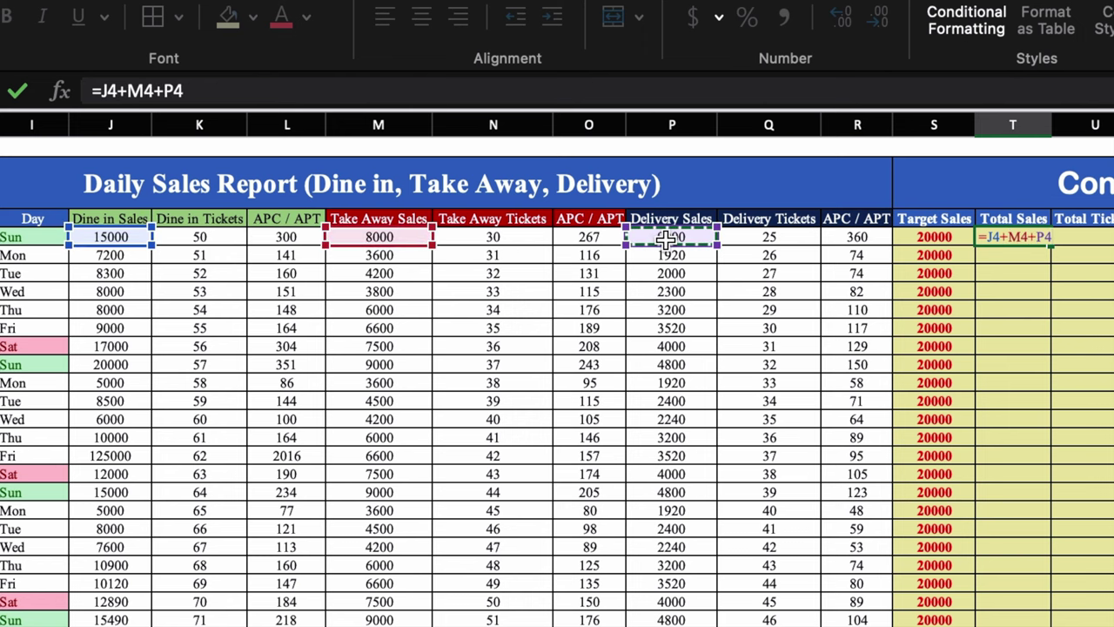
key("ctrl+Return")
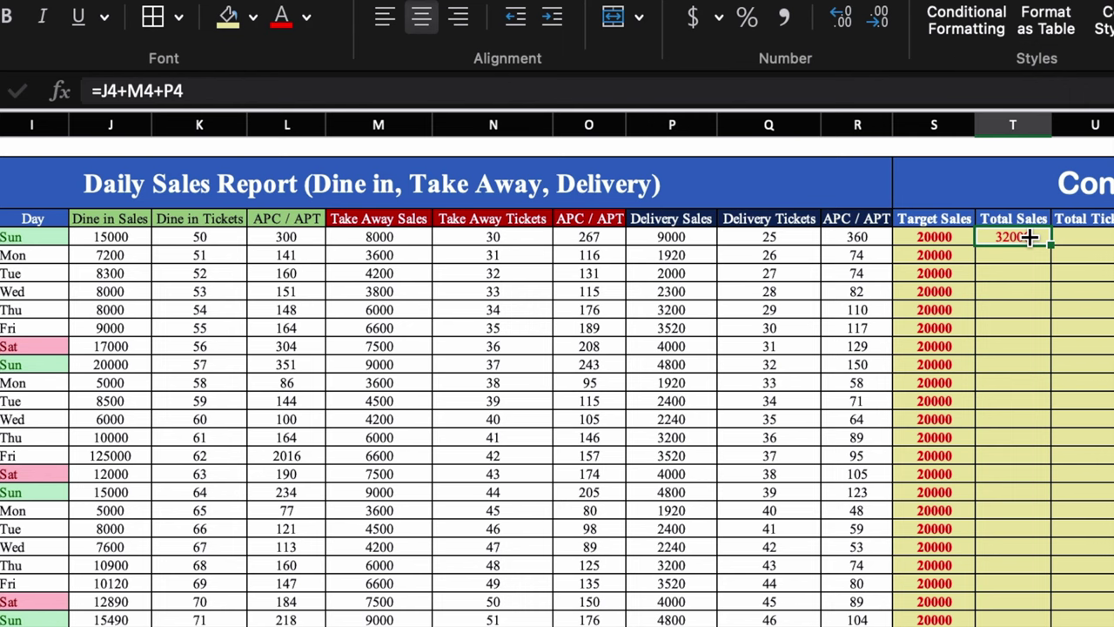
Change the T4 formula to =IF(J4=0,"",(J4+M4+P4)) and fill it down the Total Sales column
left_click(104, 94)
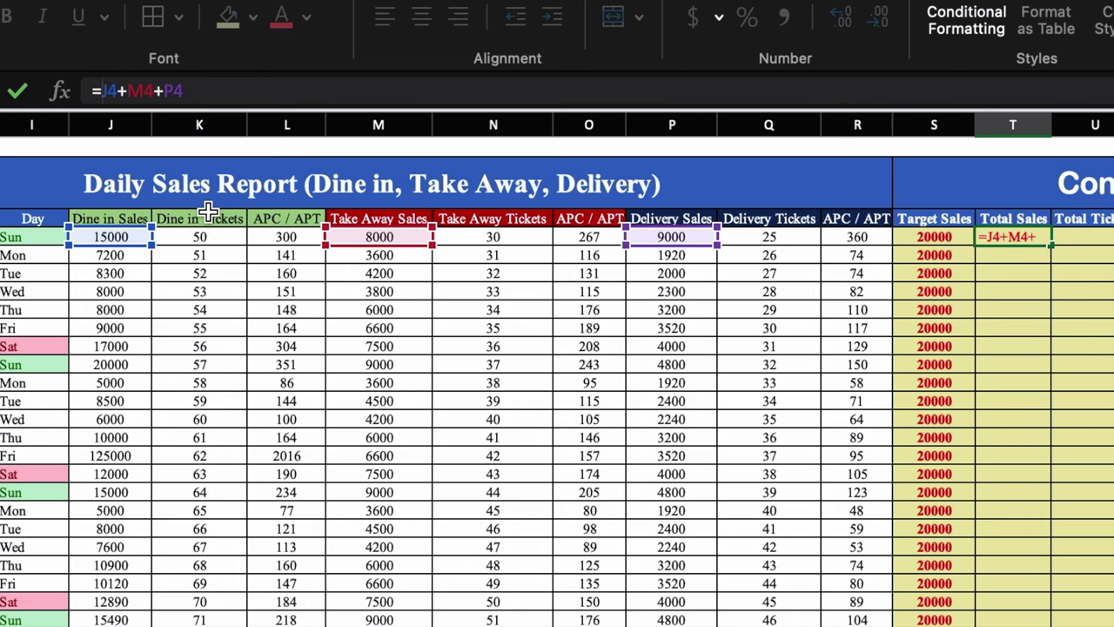
type("(")
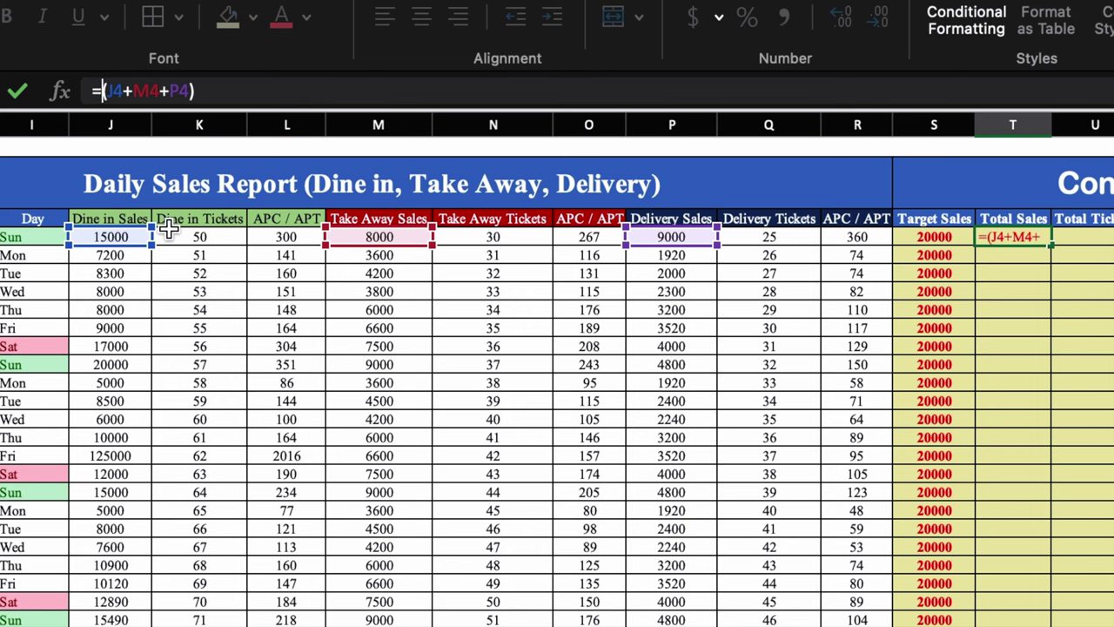
type("if")
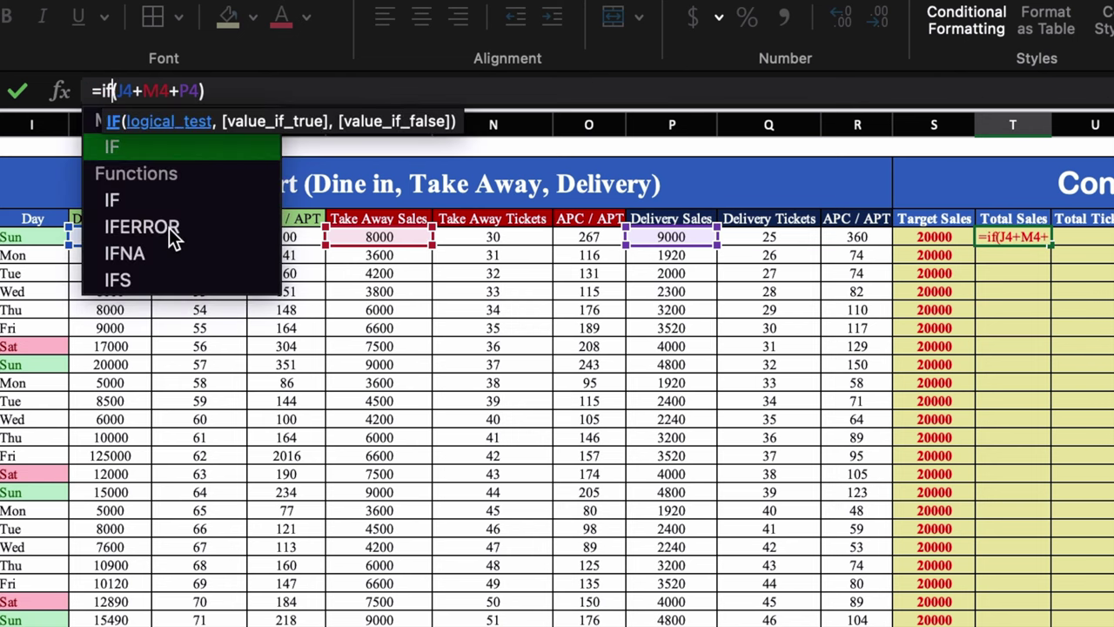
key("Right")
left_click(132, 235)
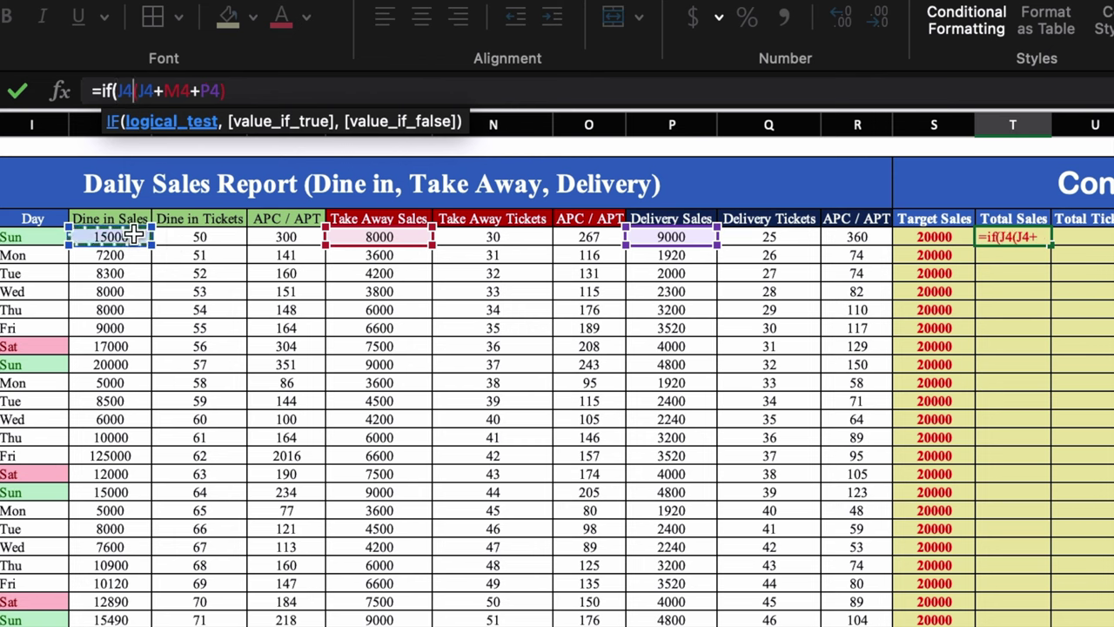
type("=0")
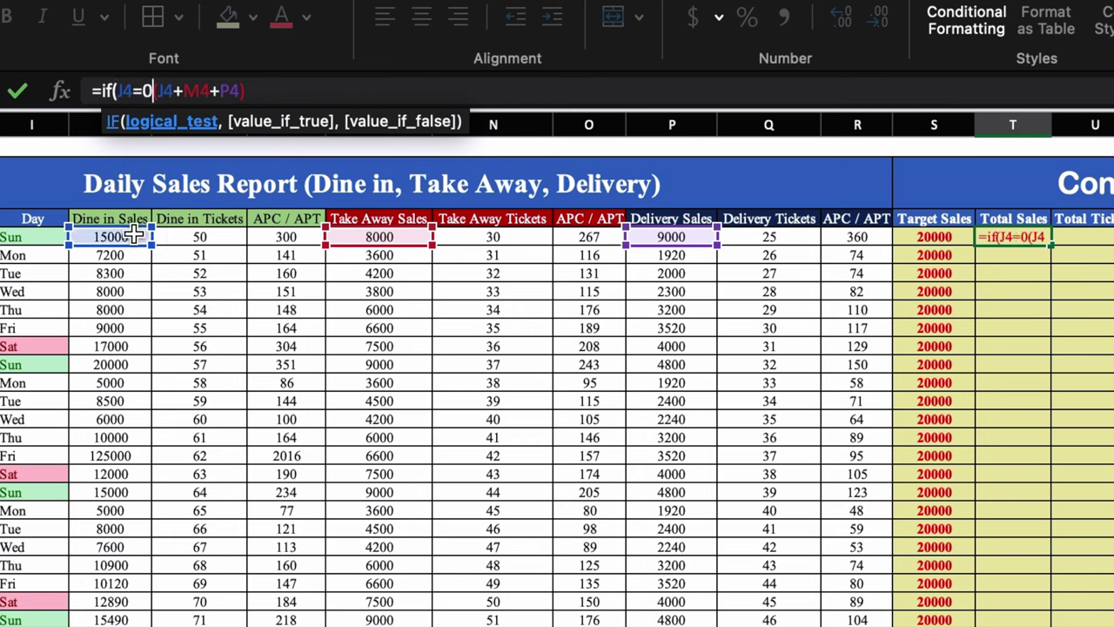
type(",\"\",")
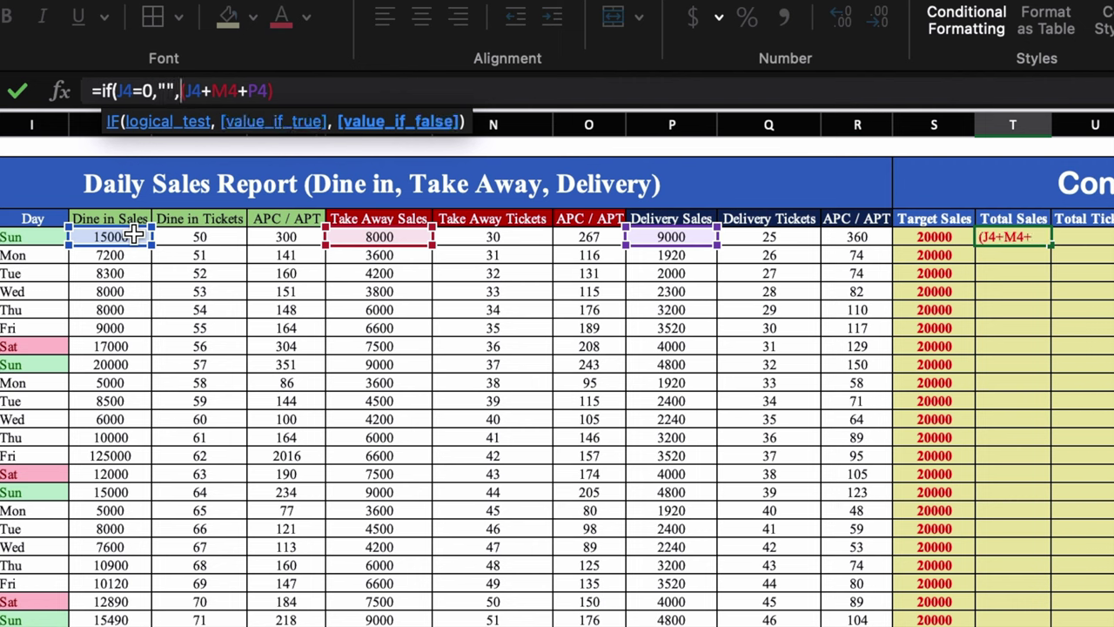
left_click(335, 91)
type(")")
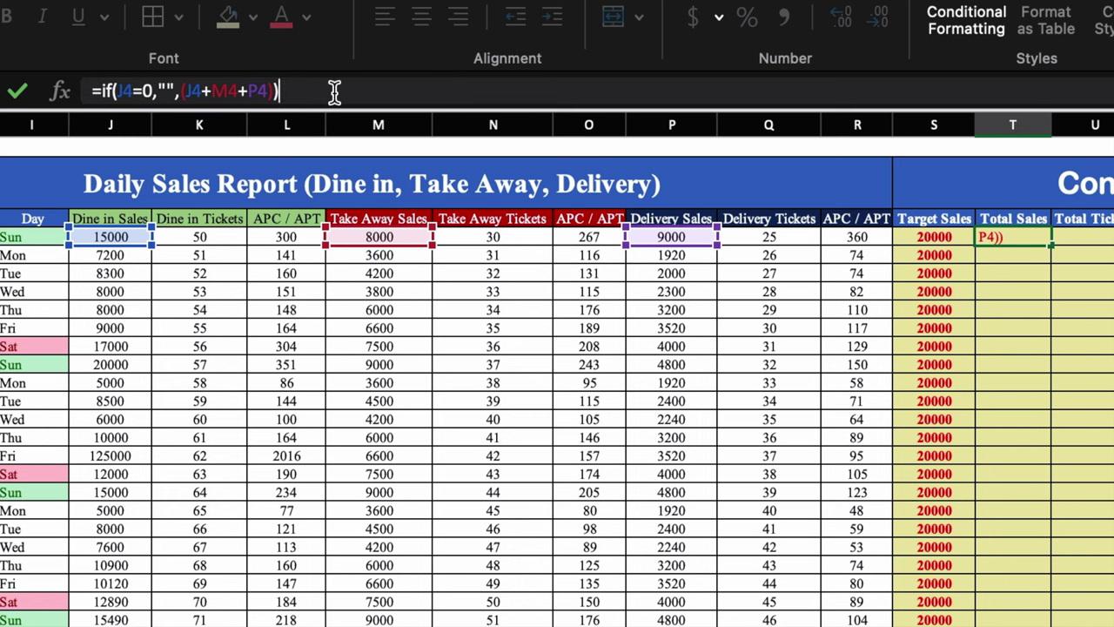
key("Return")
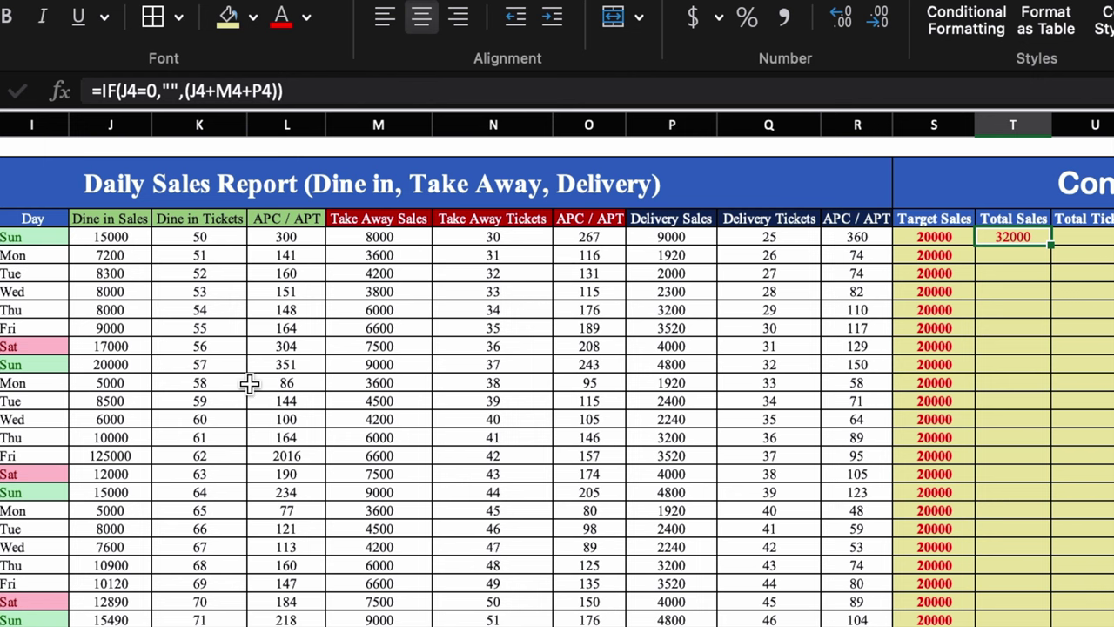
left_click_drag(1051, 245, 1051, 418)
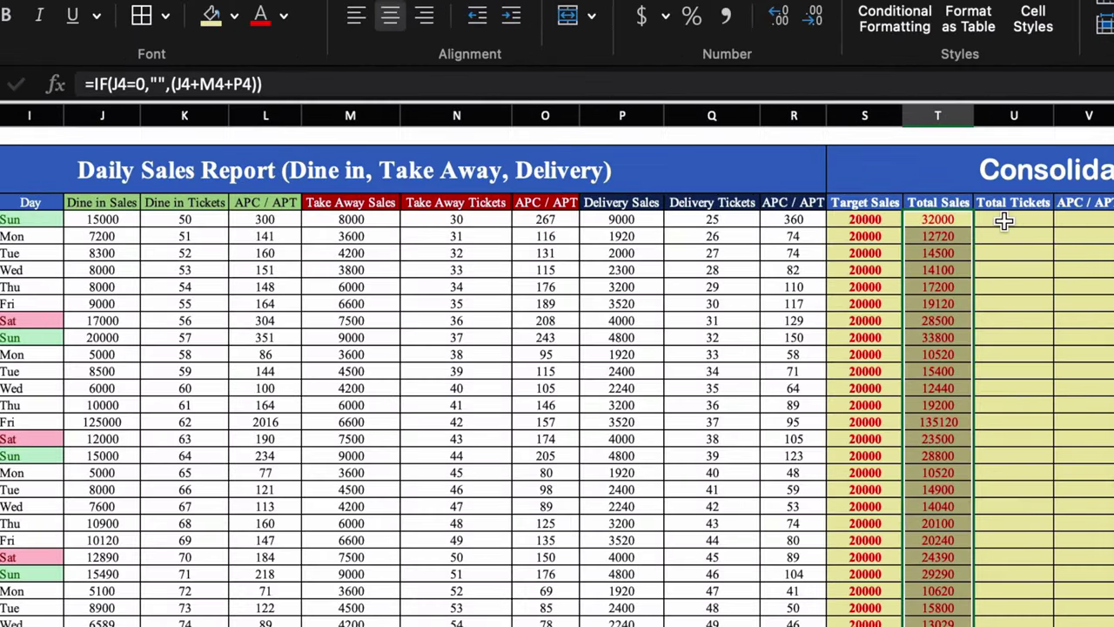
Build the Total Tickets formula =K4+N4+Q4 in U4 from the dine-in, take-away and delivery tickets
left_click(1004, 222)
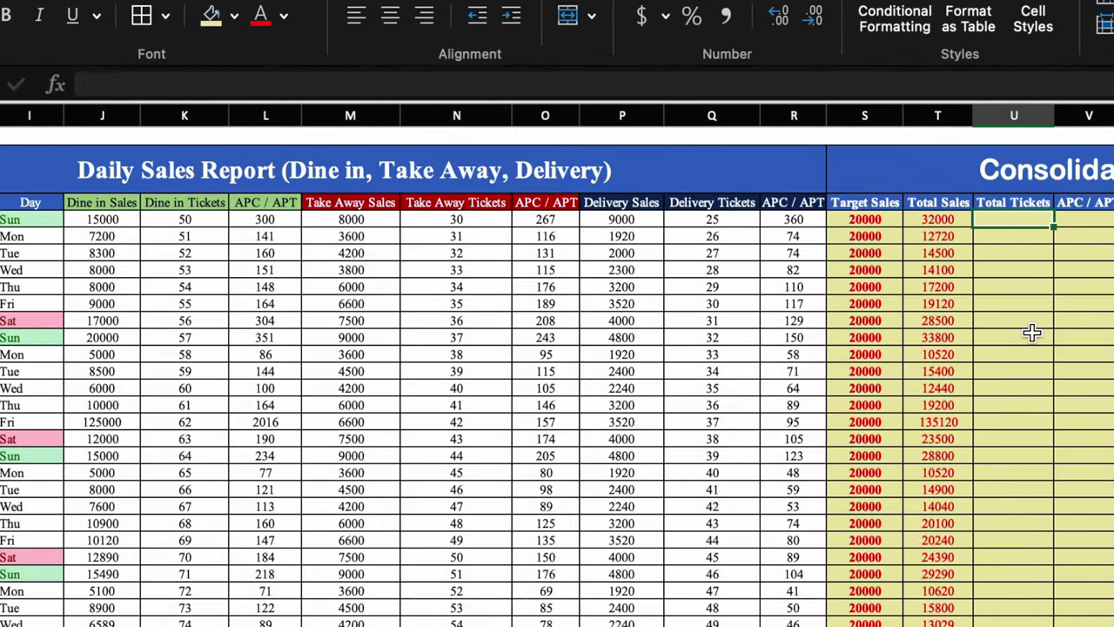
type("=")
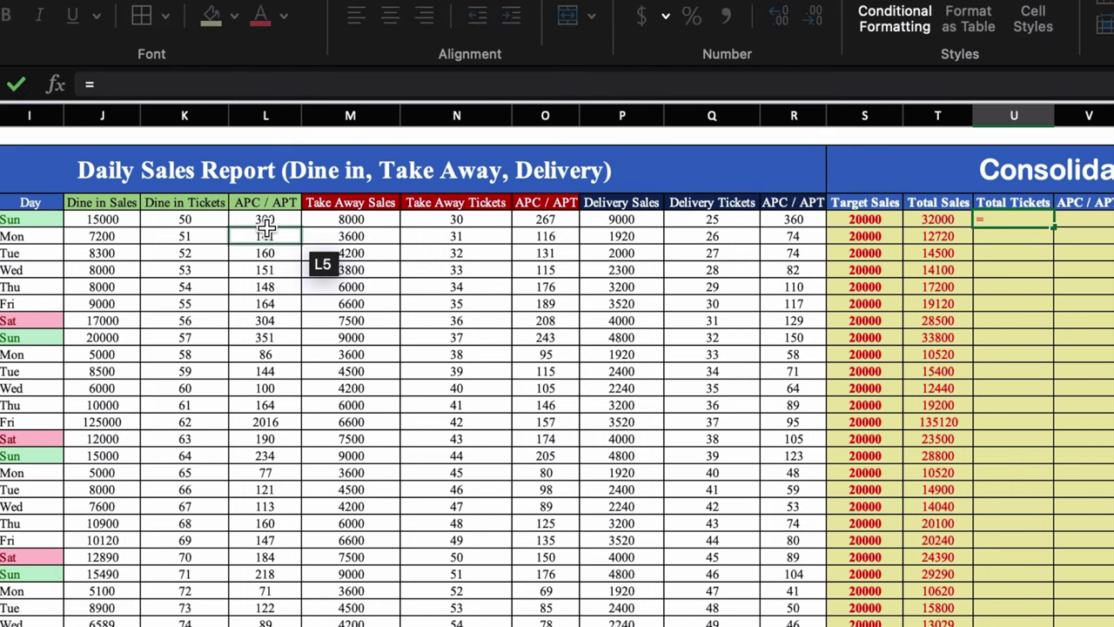
left_click(197, 218)
type("+")
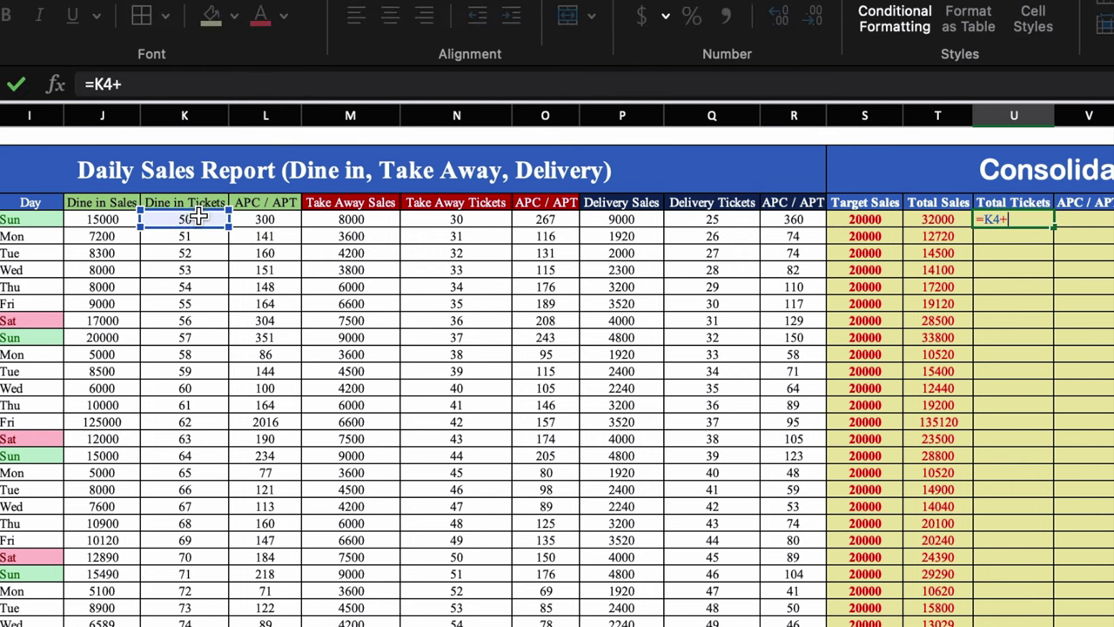
left_click(442, 220)
type("+")
left_click(729, 223)
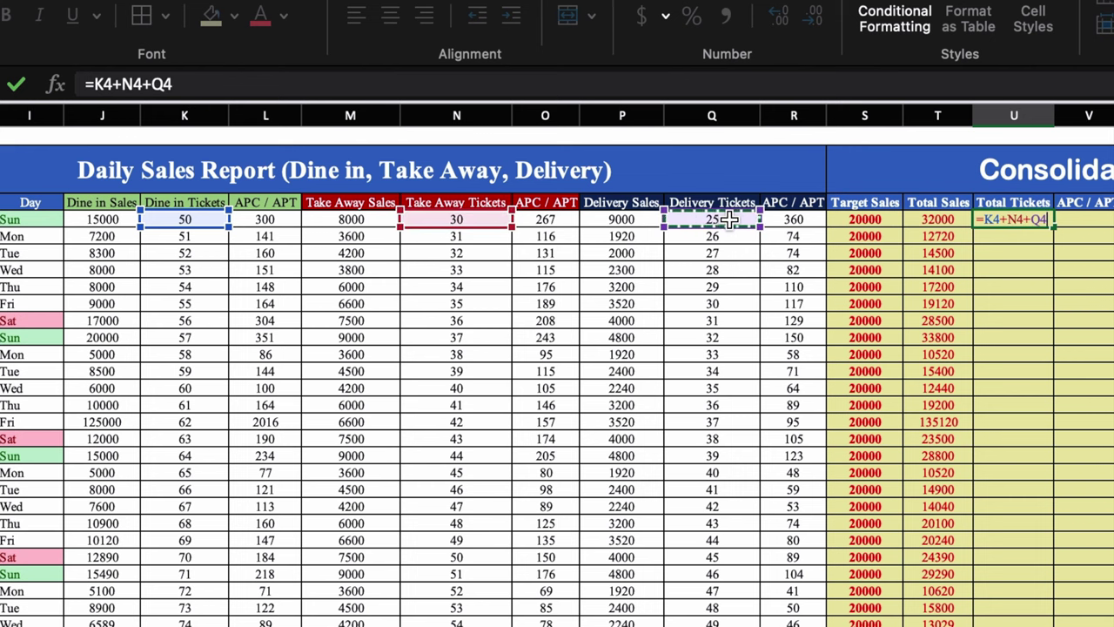
Wrap the ticket sum in U4 in an IF test on Total Sales, making the formula =IF(T4="","",(K4+N4+Q4))
type(")")
left_click(94, 83)
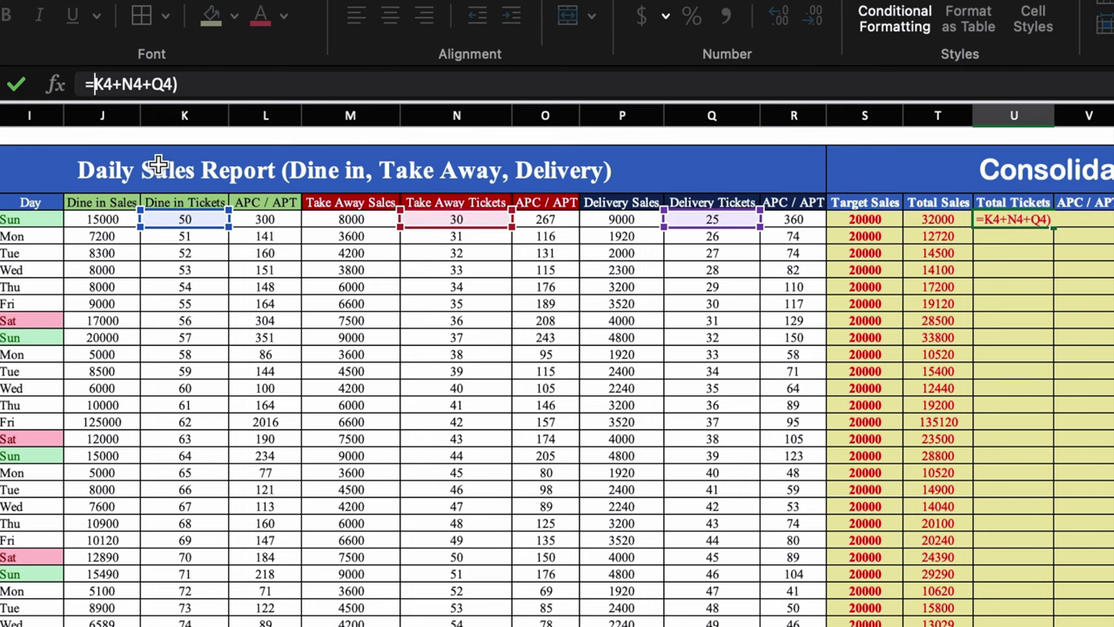
type("(")
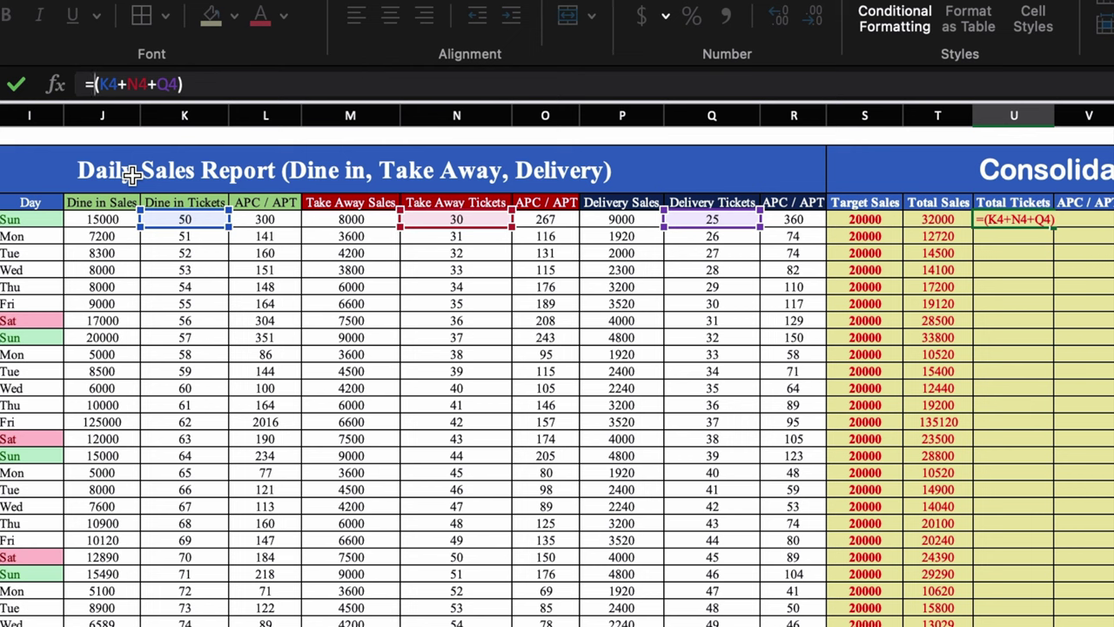
type("if")
double_click(134, 185)
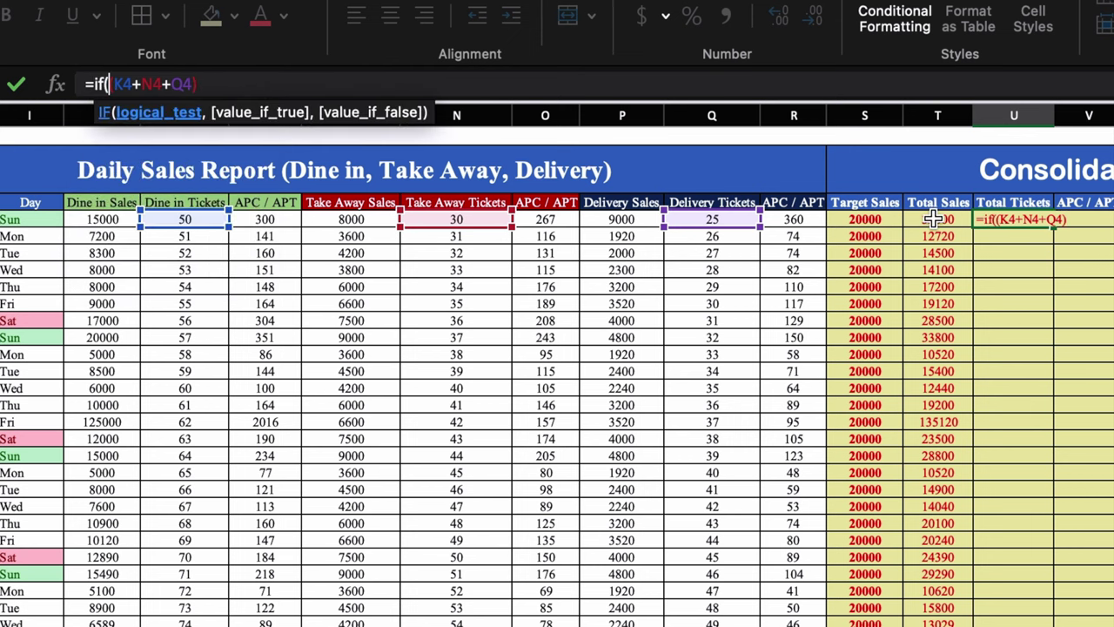
left_click(933, 219)
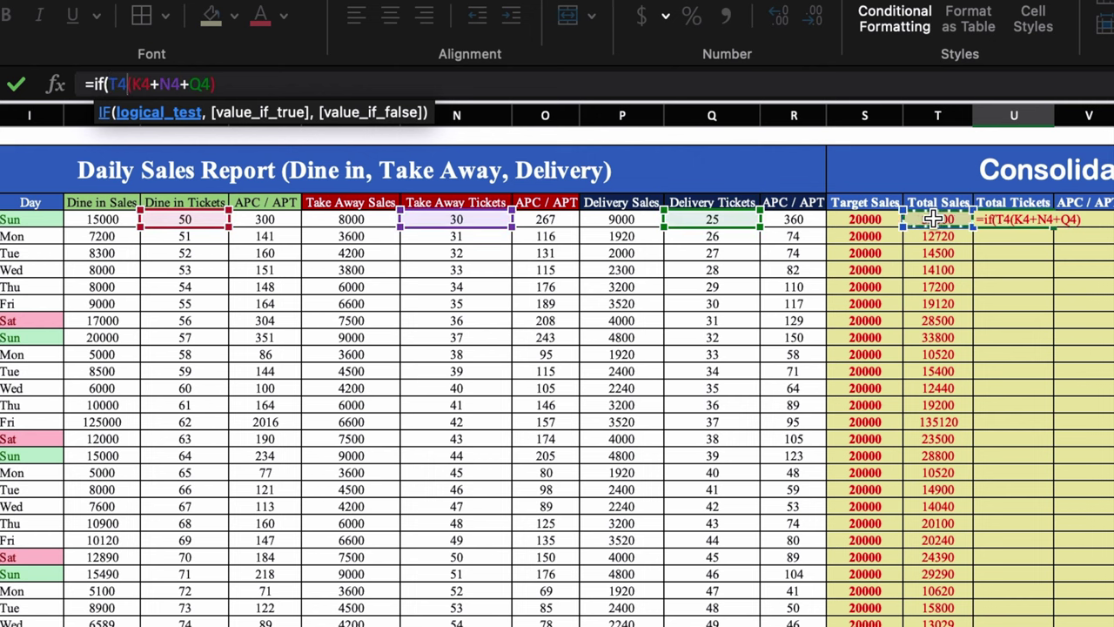
type("=\"\"")
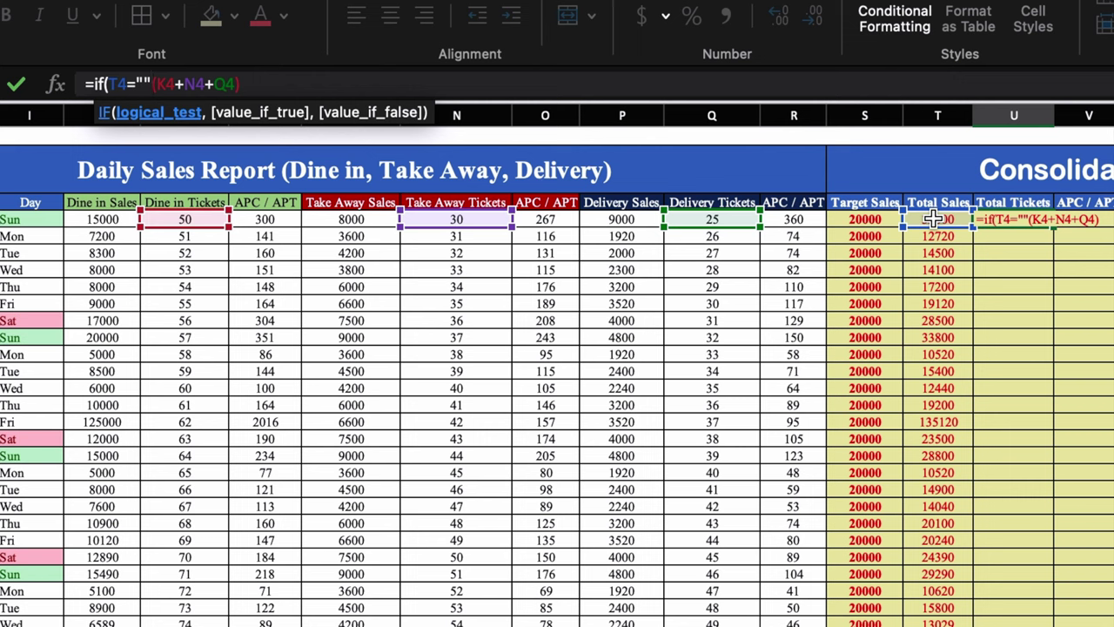
type(",")
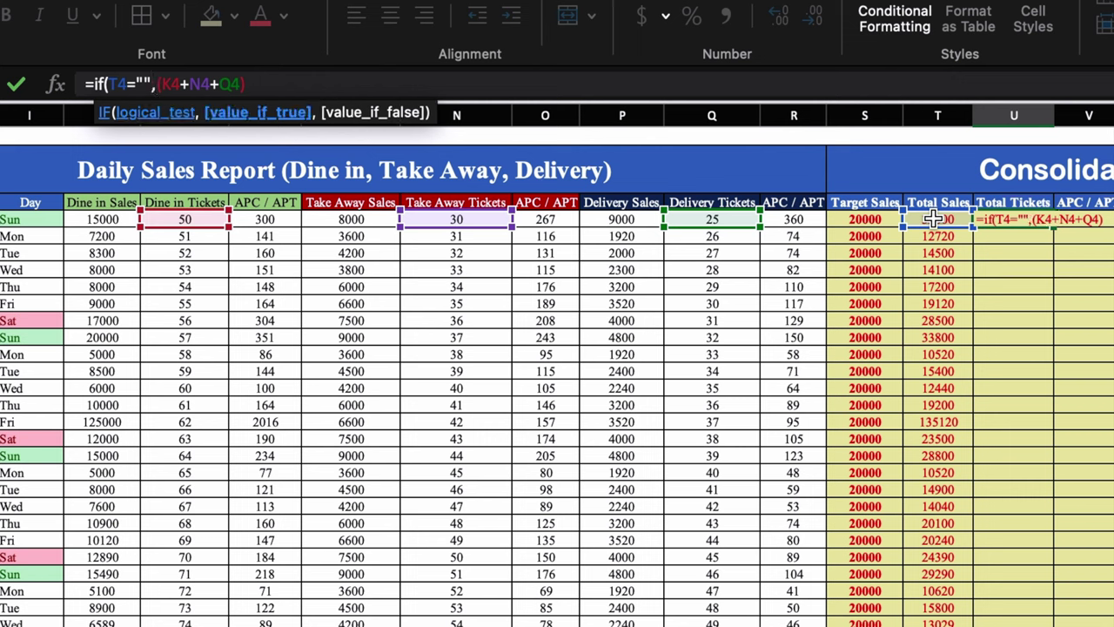
type("\"\"")
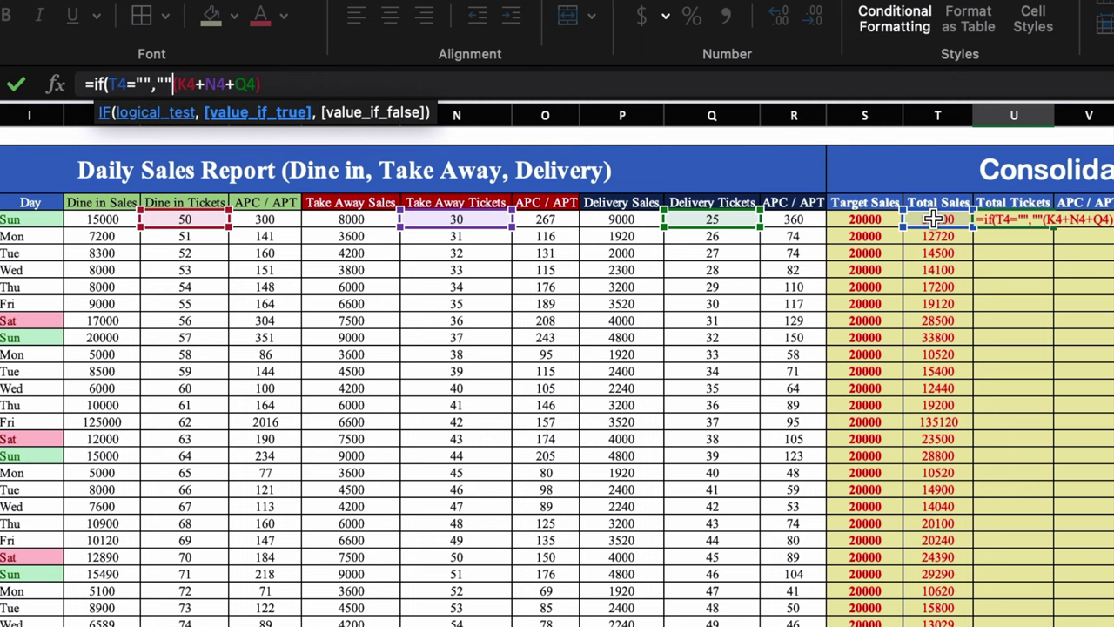
type(",")
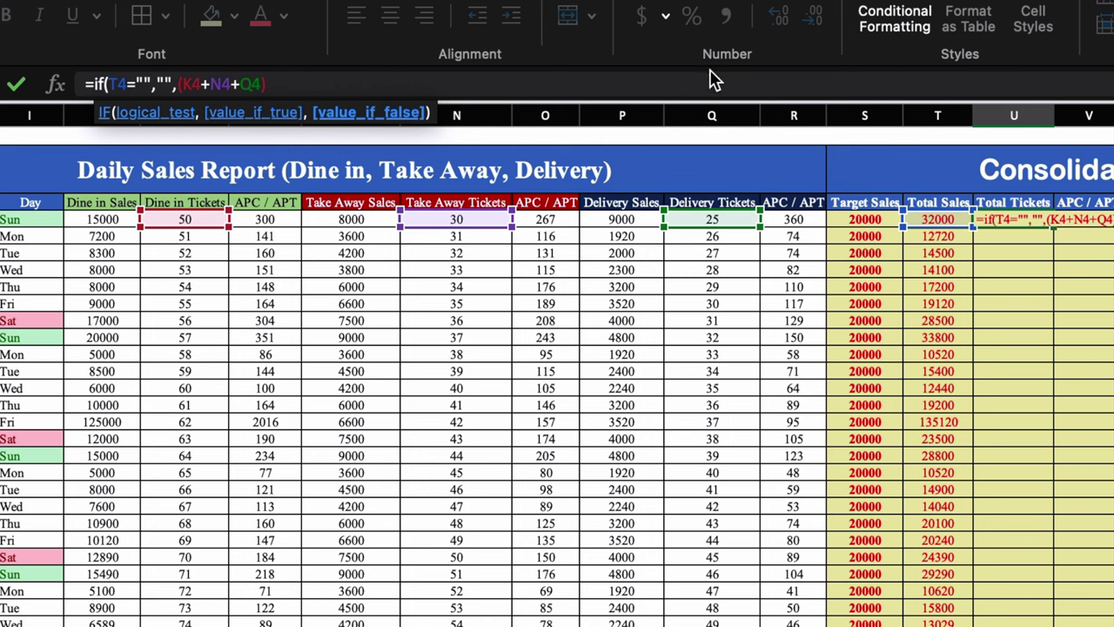
left_click(469, 84)
type(")")
key("Return")
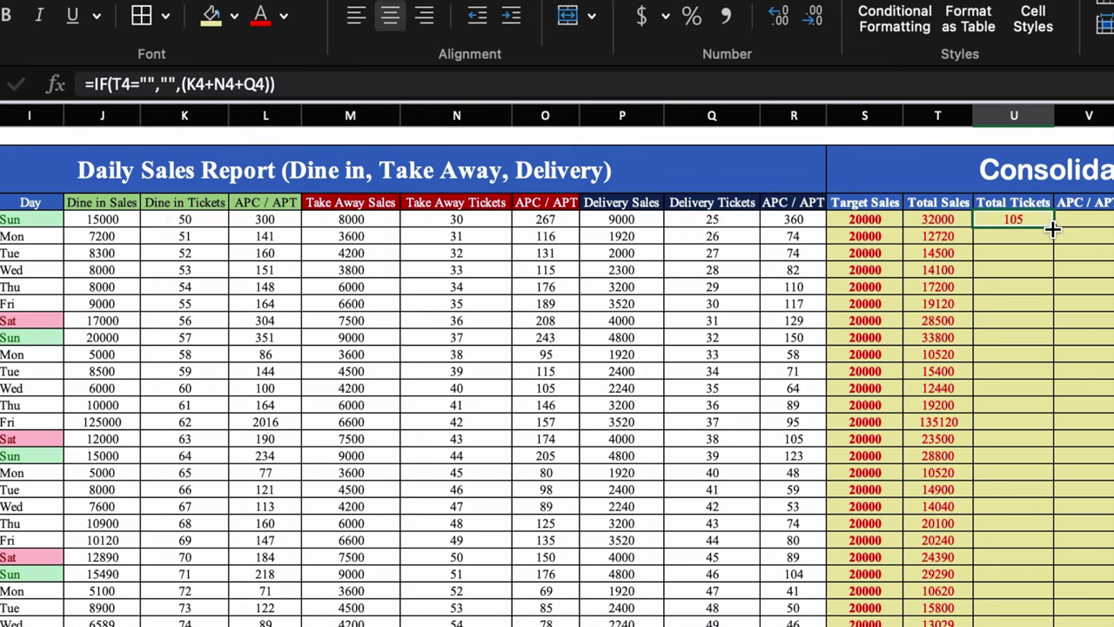
Fill the Total Tickets formula down its column and build =(T4/U4) in V4 for the consolidated APC / APT
double_click(1052, 228)
left_click(1087, 222)
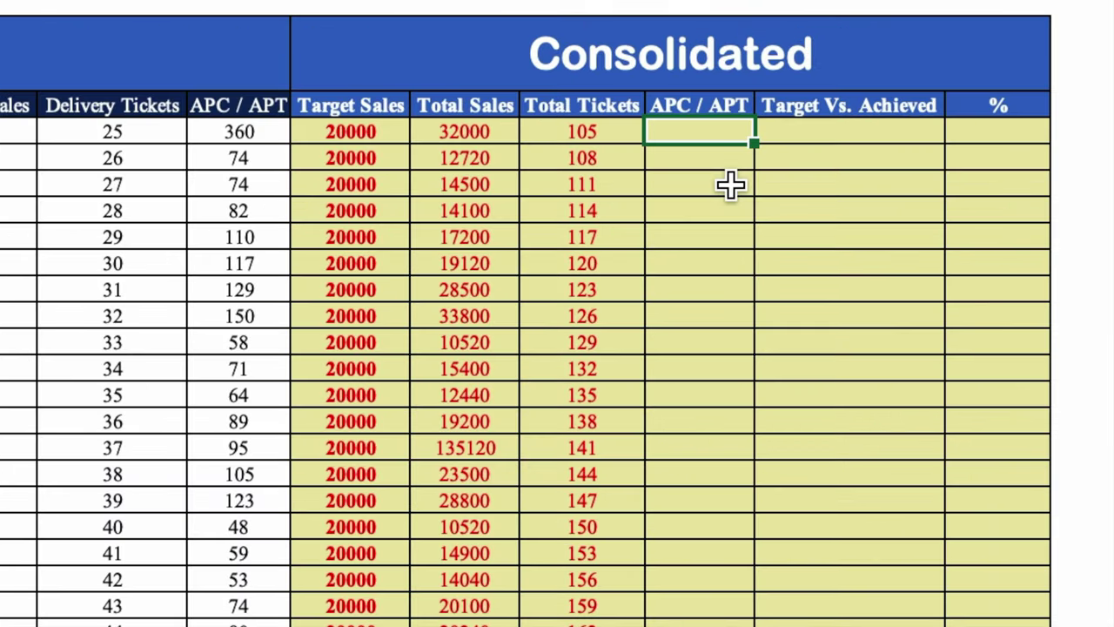
type("=(")
left_click_drag(472, 145, 472, 131)
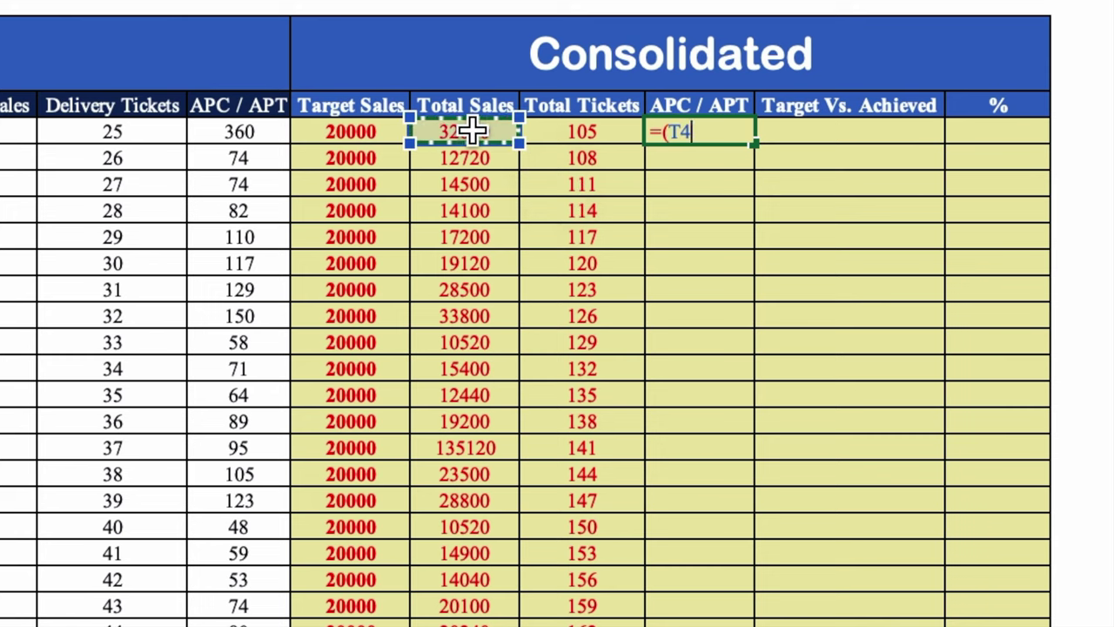
type("/")
left_click(577, 132)
type(")")
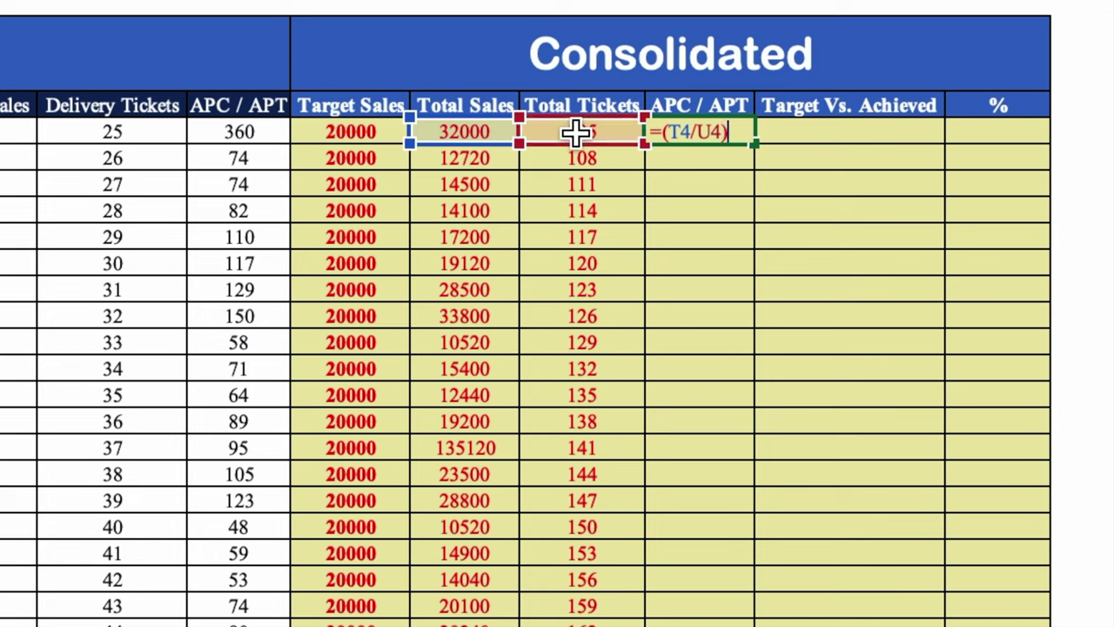
Wrap the V4 division in an IF test on Total Tickets, making the formula =IF(U4="","",(T4/U4))
left_click(660, 132)
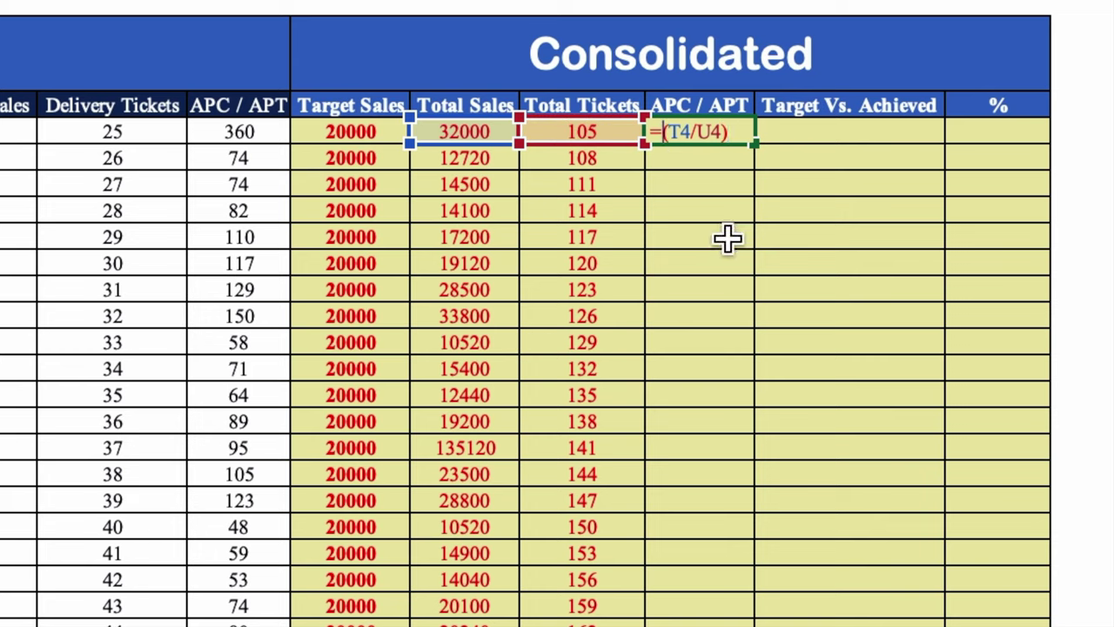
type("if(")
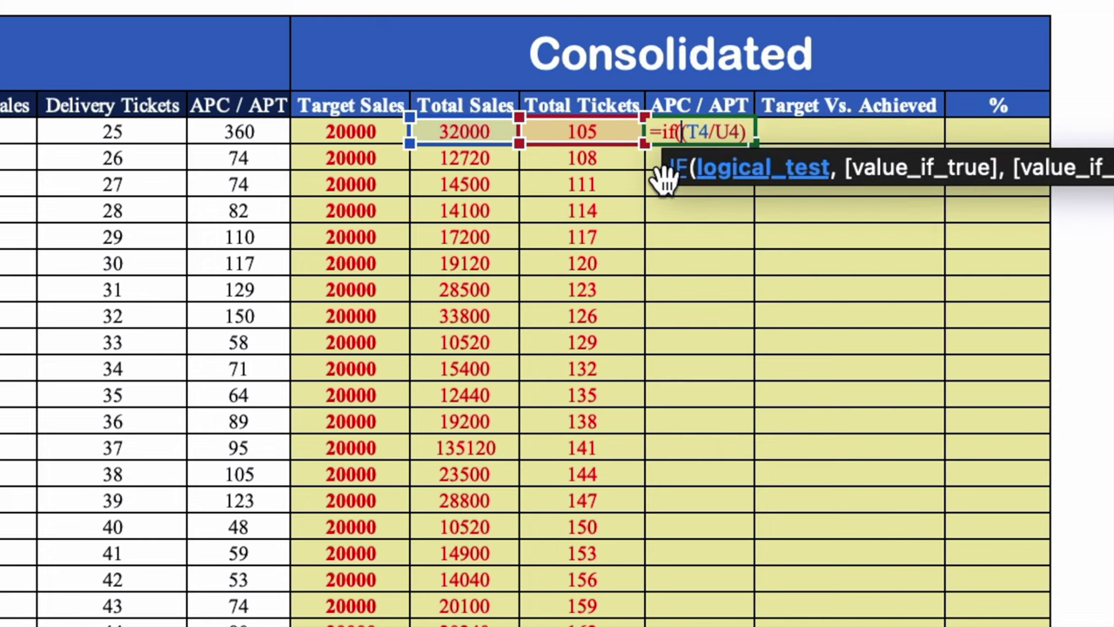
left_click(595, 130)
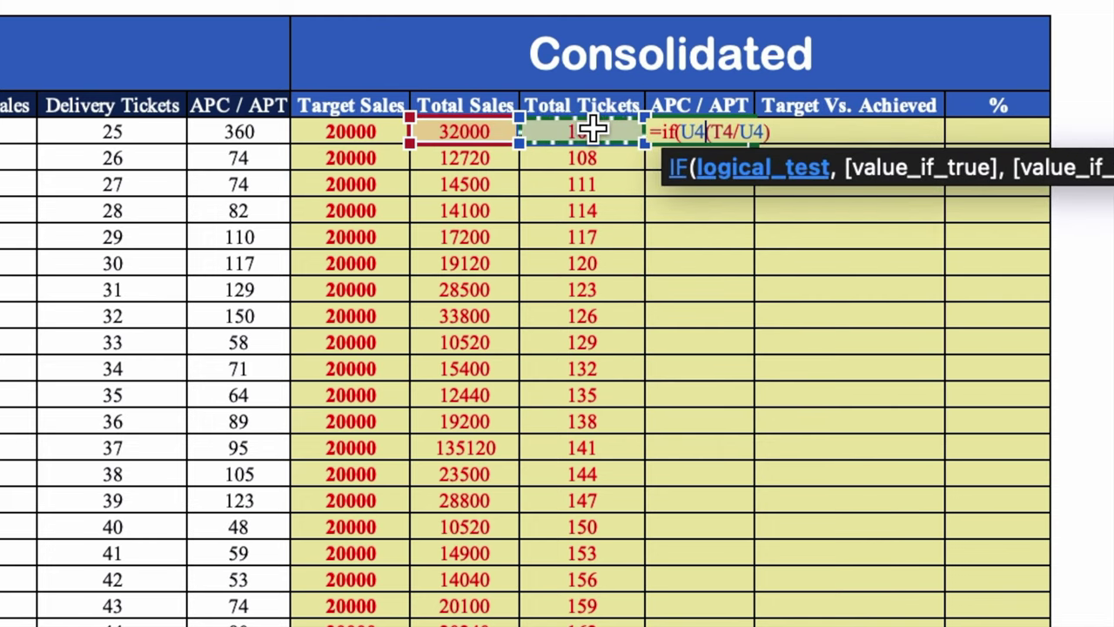
type("=\"\"")
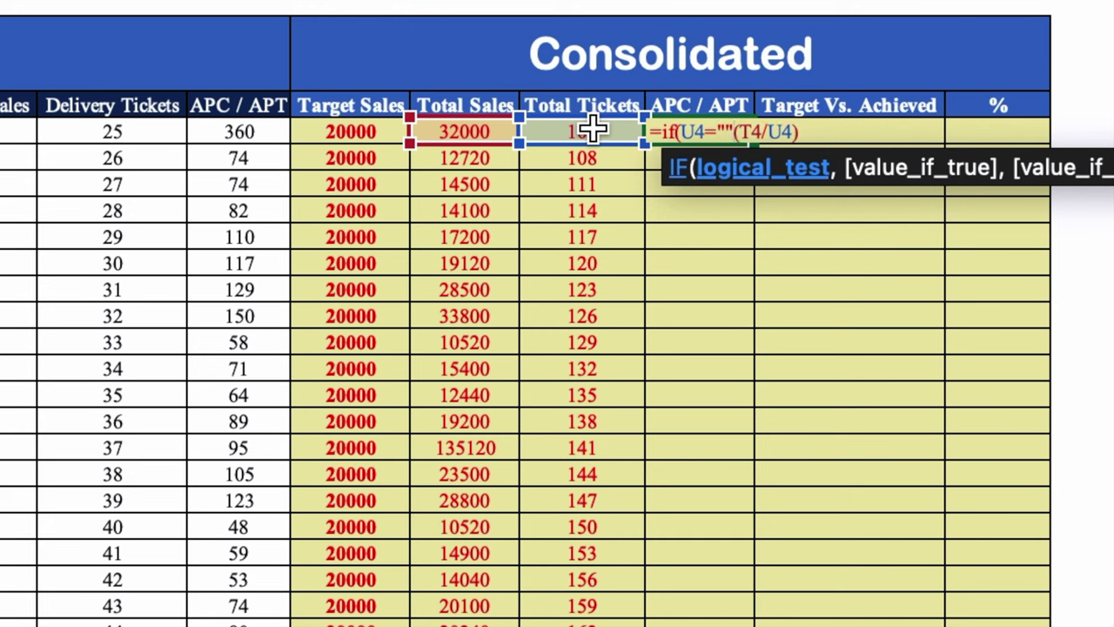
type(",\"\"")
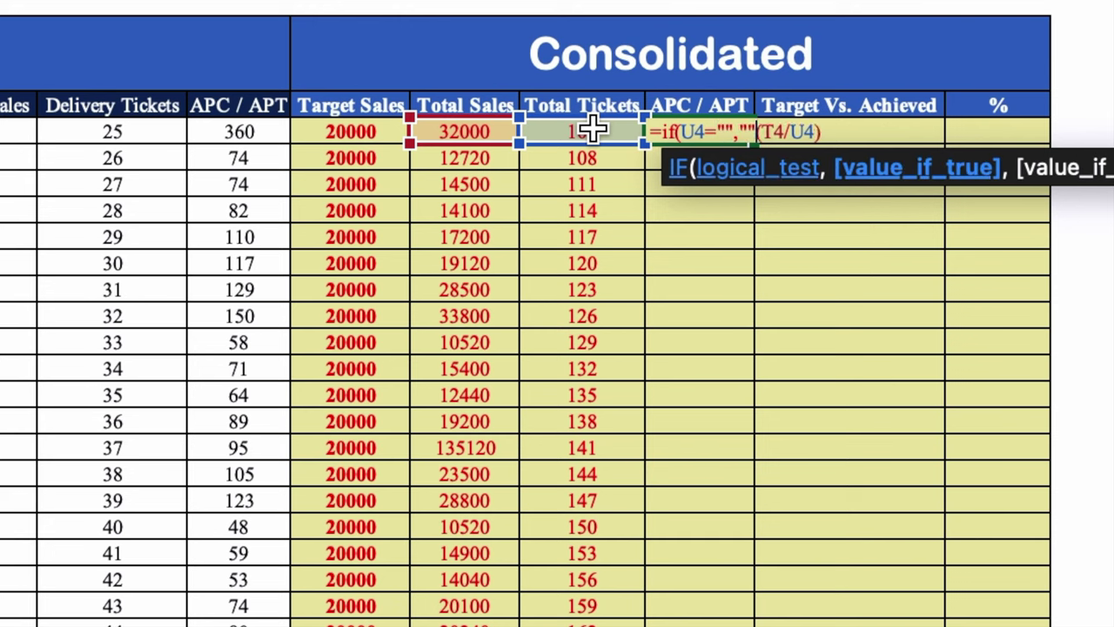
type(",(T4/U4")
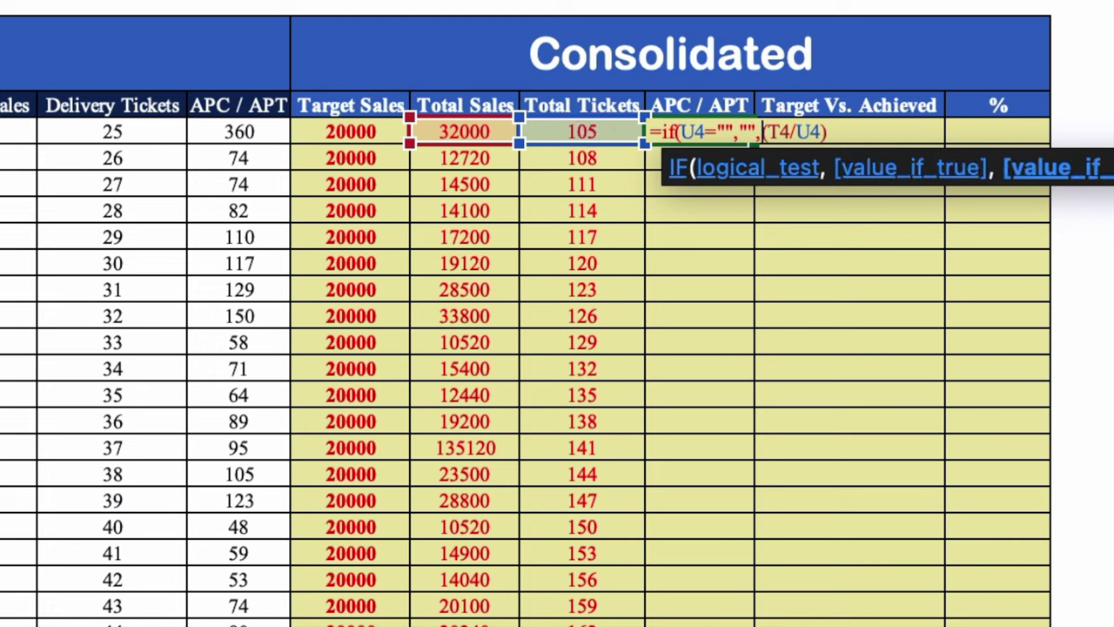
type(")")
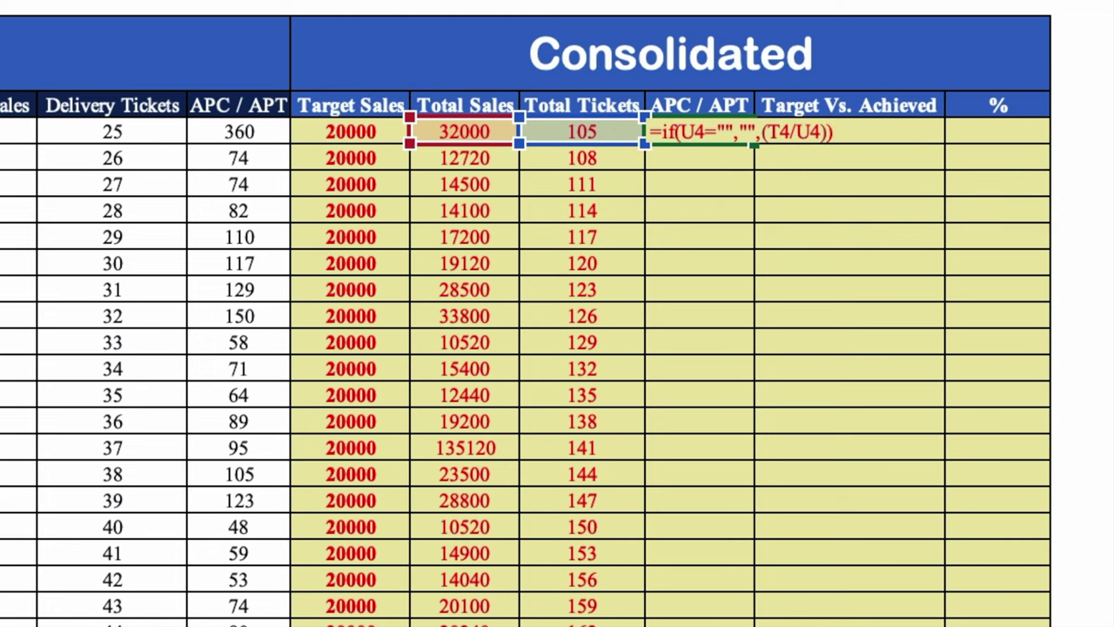
key("Return")
Format V4 as a centred whole number and fill its formula down the consolidated APC / APT column
left_click(699, 132)
key("alt+h")
key("9")
key("alt+h")
key("9")
key("alt+h")
key("9")
key("alt+h")
key("9")
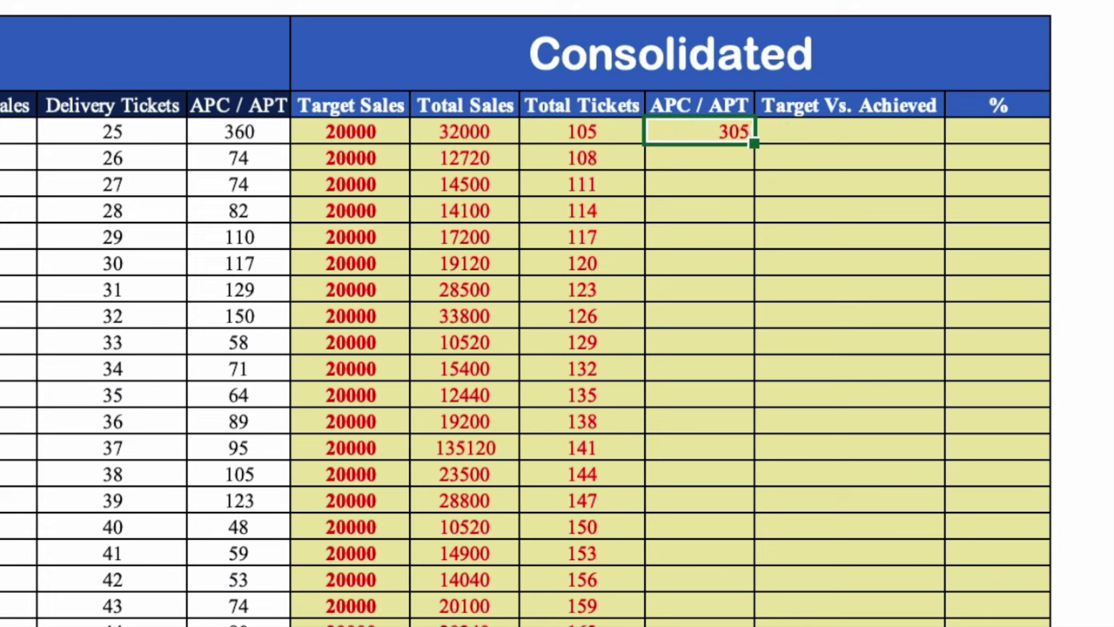
key("alt+h")
key("a")
key("c")
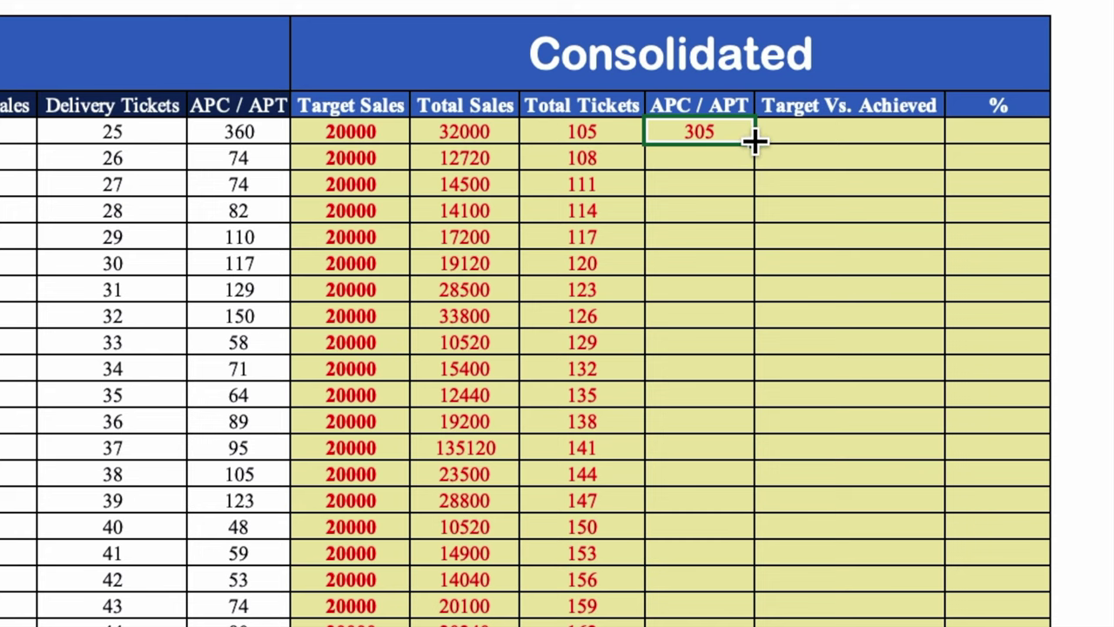
left_click_drag(754, 142, 747, 623)
Build the Target Vs. Achieved formula =T4-S4 in W4 from the total sales and the target sales
left_click(863, 137)
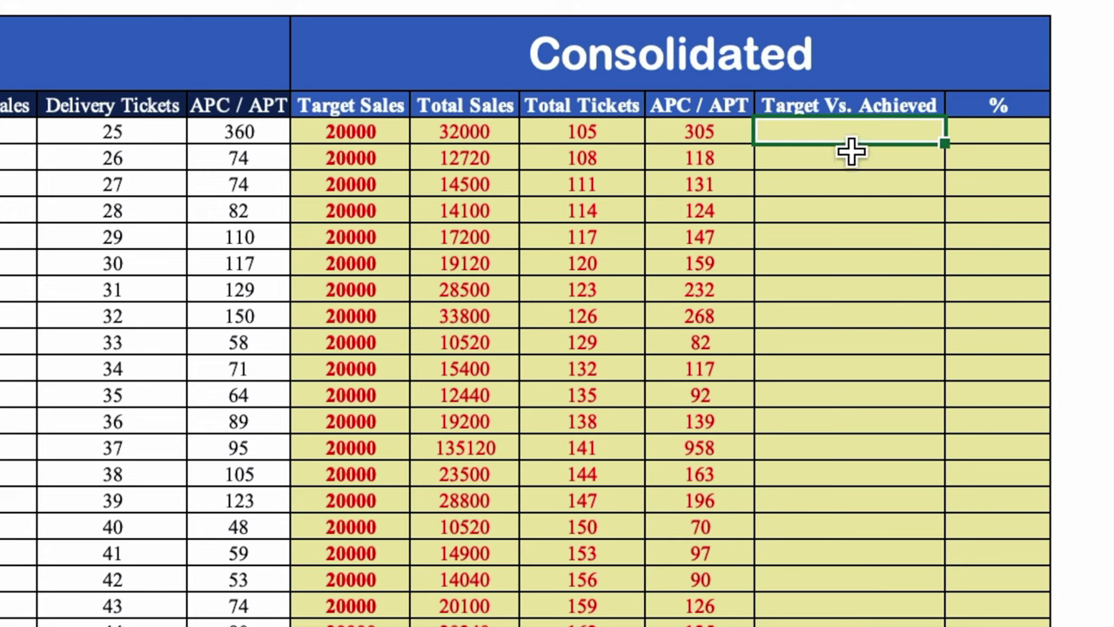
type("=")
left_click(463, 132)
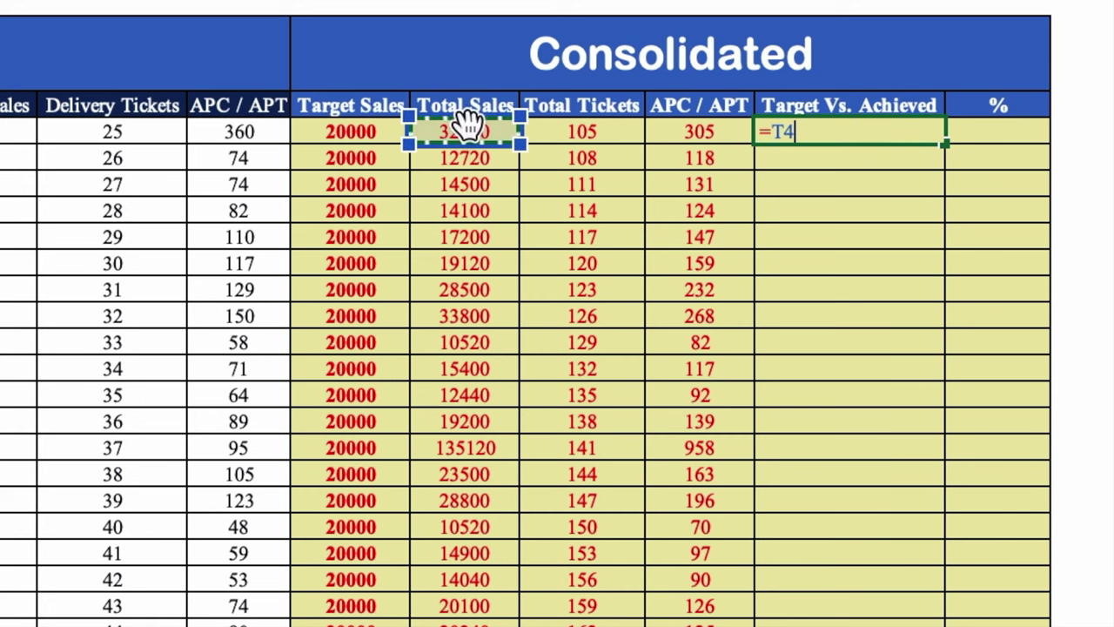
type("-")
left_click(362, 131)
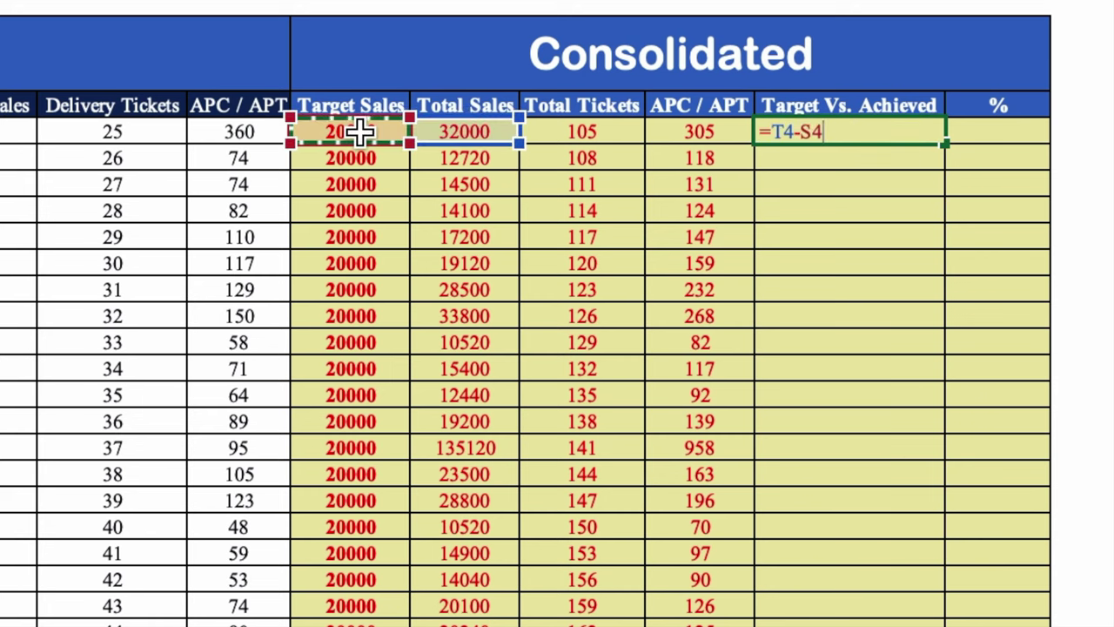
Change the W4 formula to =IFERROR(T4-S4,"") and fill it, centred, down the Target Vs. Achieved column
left_click(776, 137)
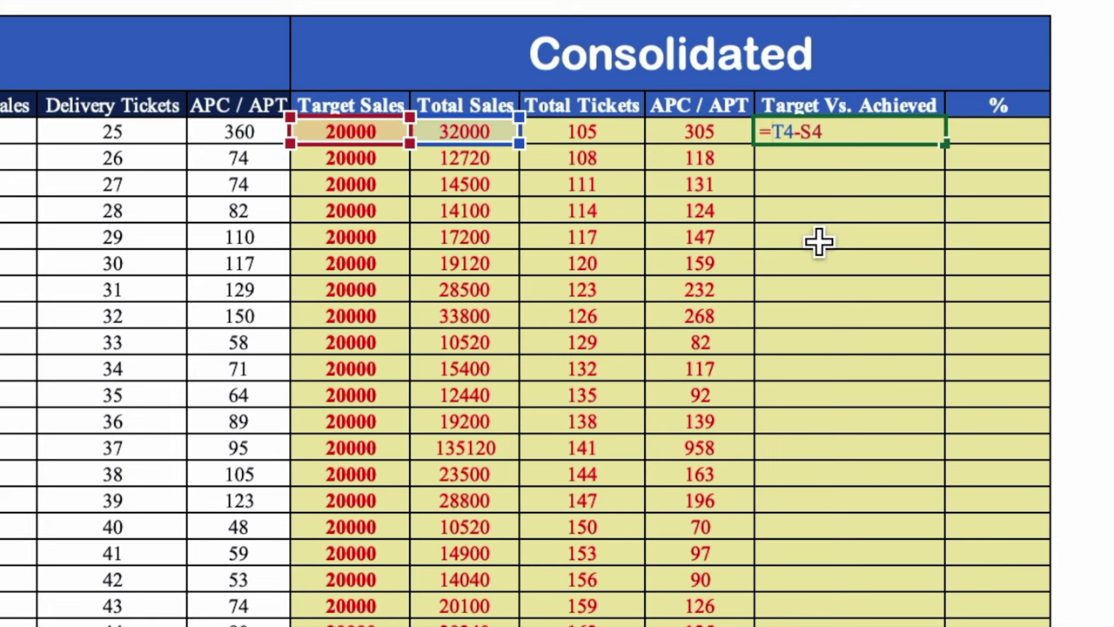
type("ifer")
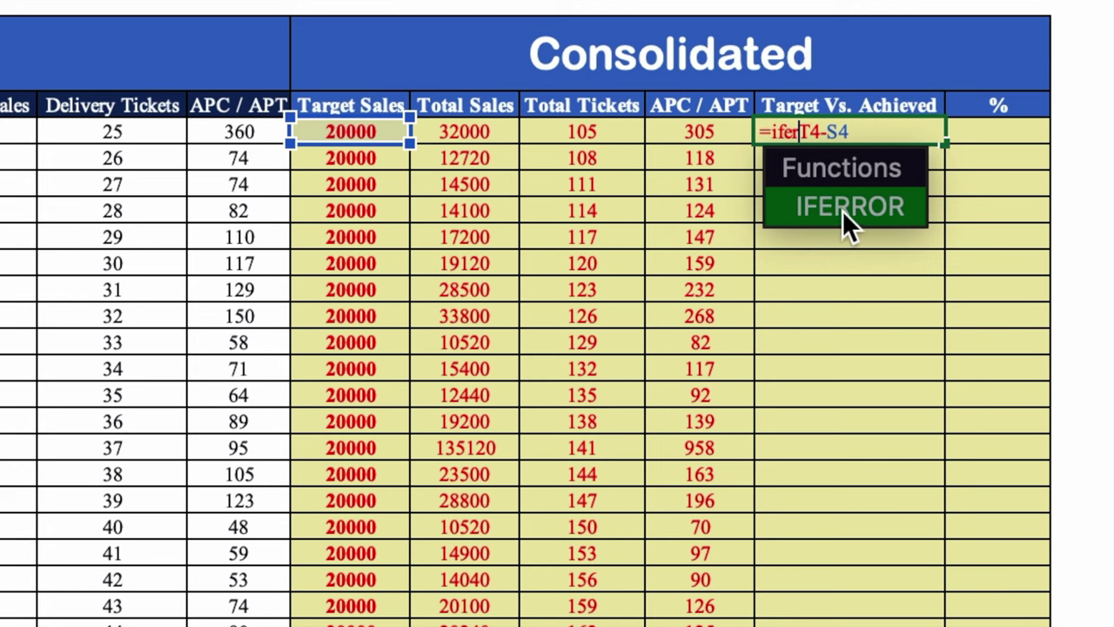
left_click(843, 206)
left_click(931, 129)
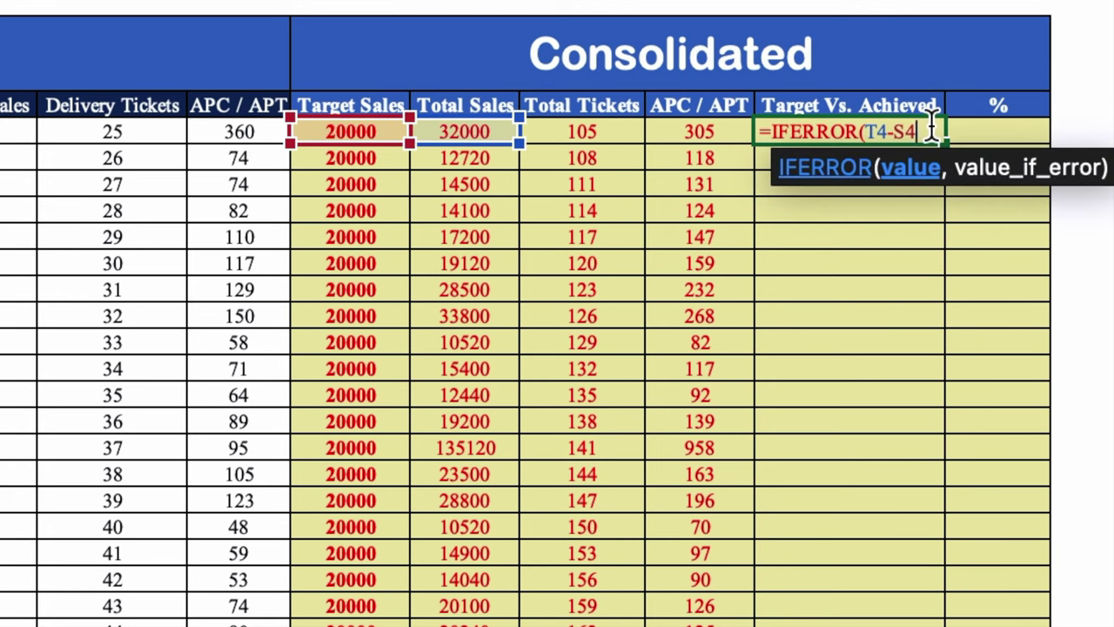
type(",")
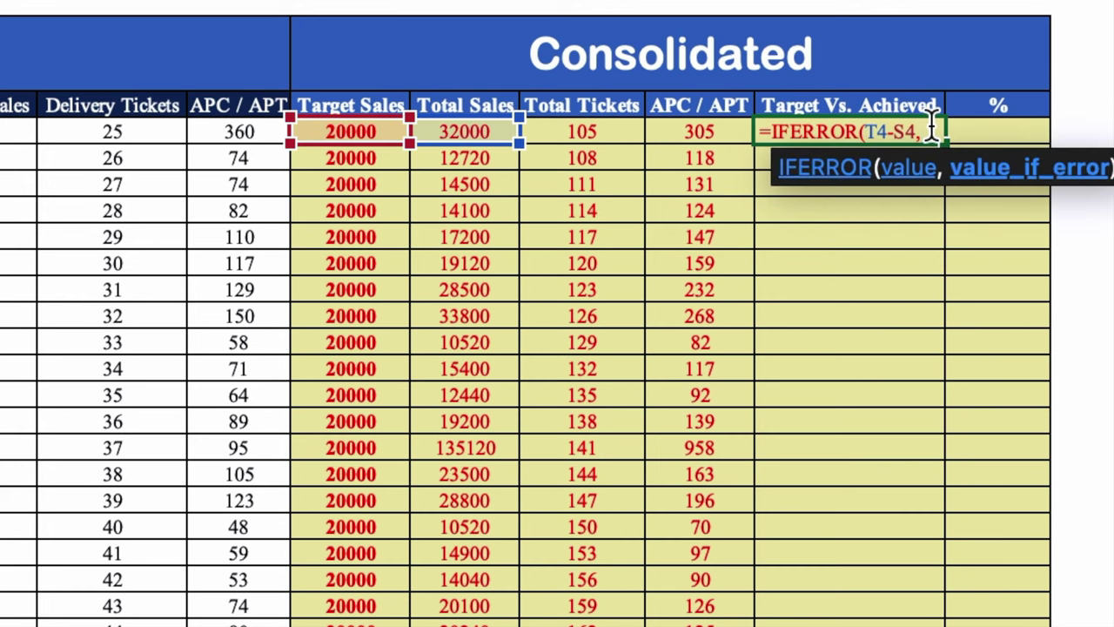
type("\"\")")
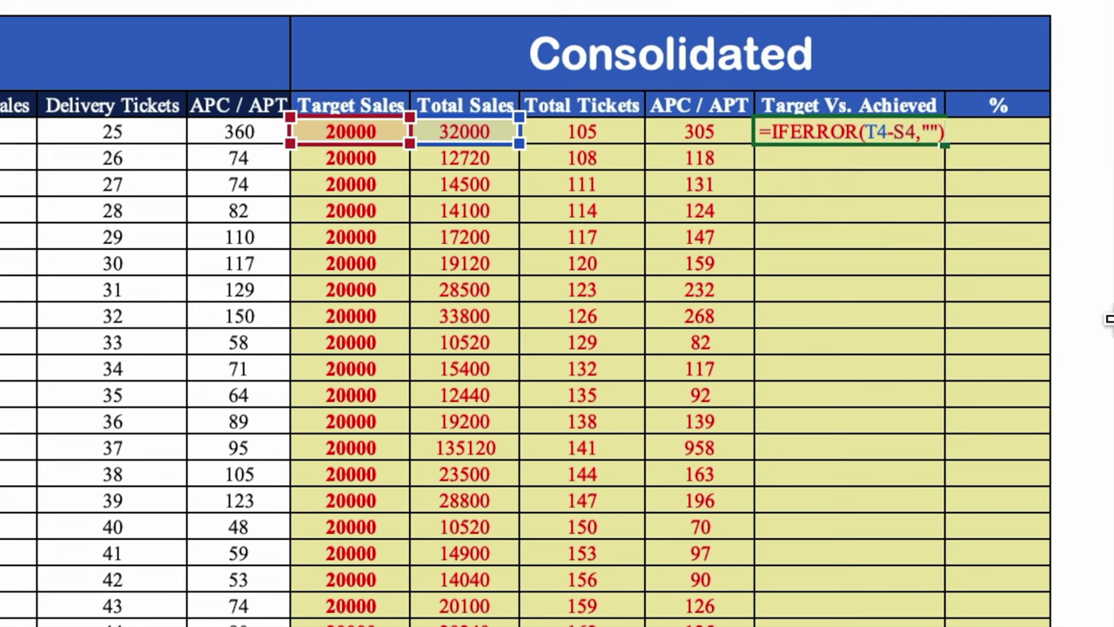
key("ctrl+Return")
key("ctrl+e")
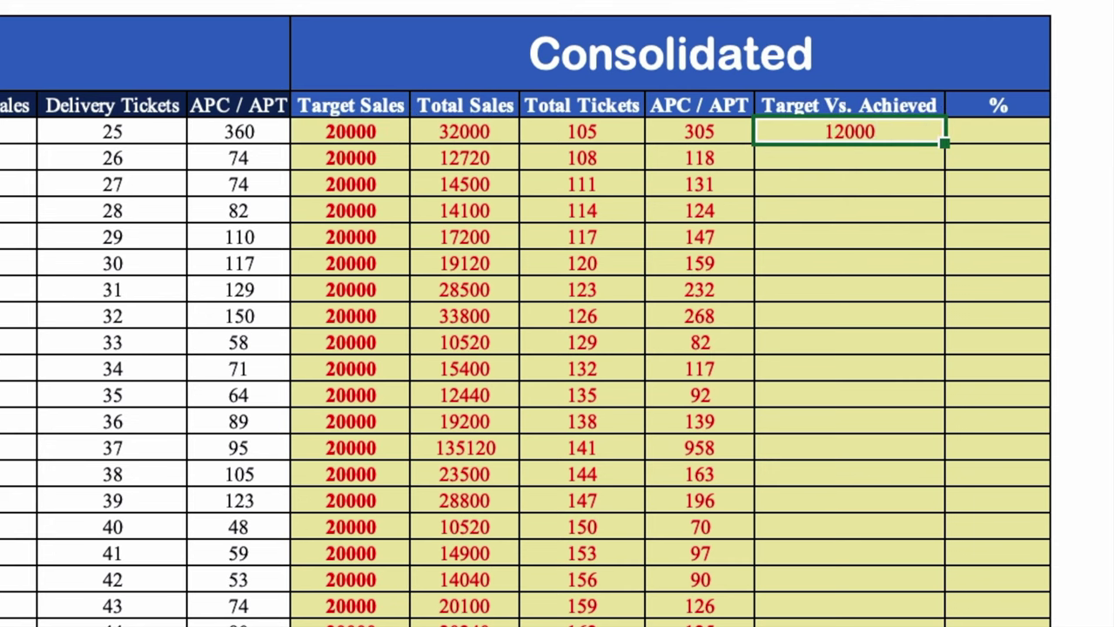
left_click_drag(945, 143, 945, 622)
Apply the Percent Style number format to the cells of the consolidated % column from X4 down
left_click(998, 131)
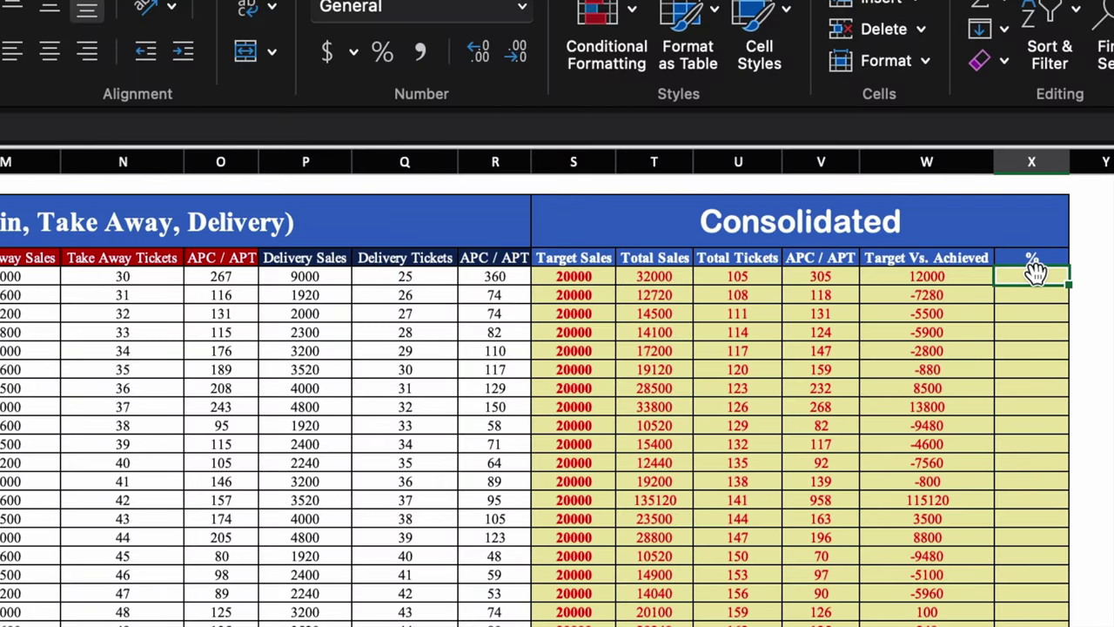
left_click_drag(1033, 276, 1042, 622)
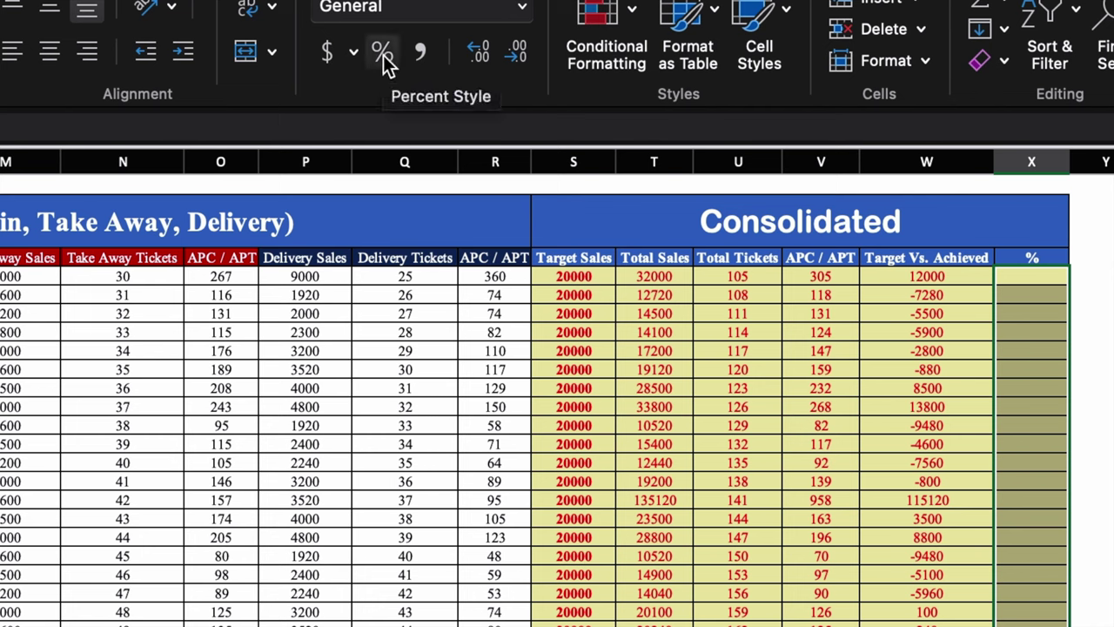
left_click(383, 60)
Enter the formula =T4/S4 in X4 to divide total sales by target sales, and centre the cell
left_click(1032, 276)
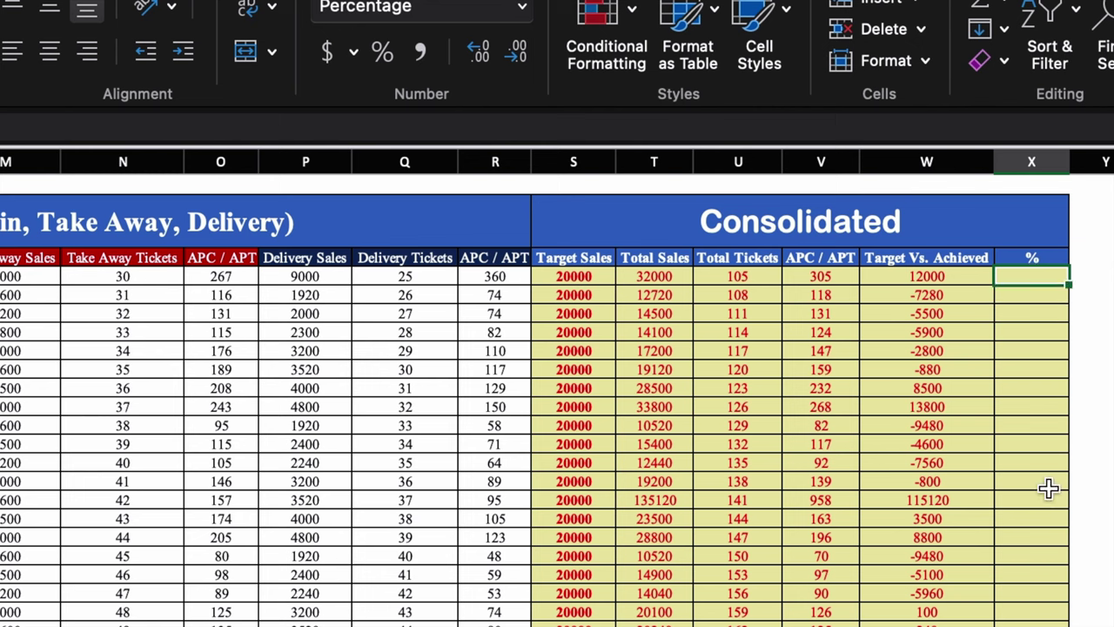
type("=")
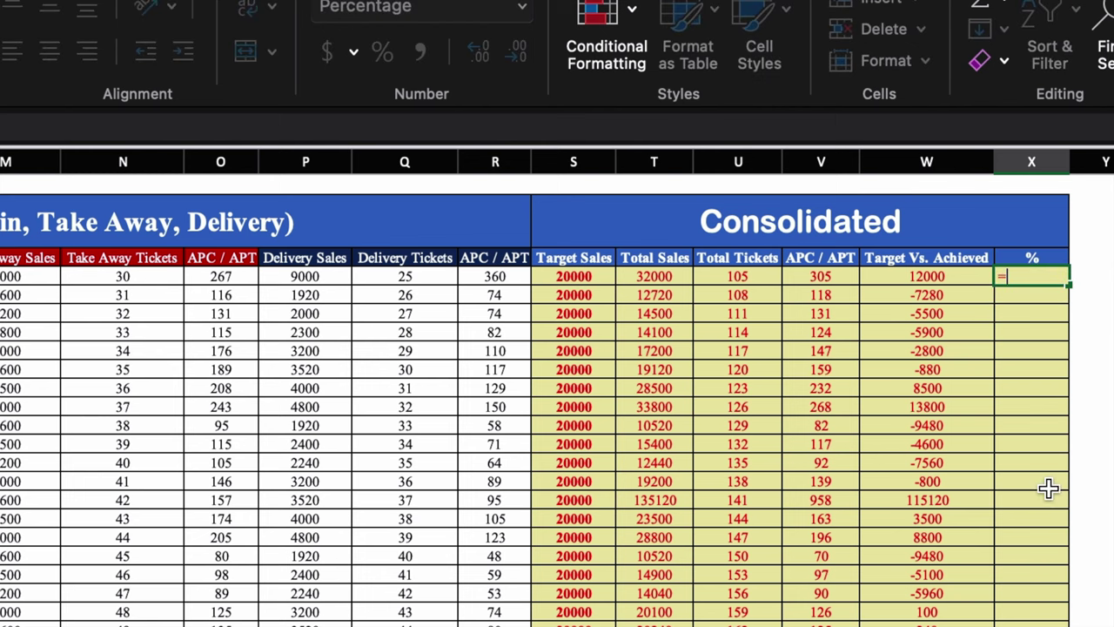
left_click(664, 274)
type("/")
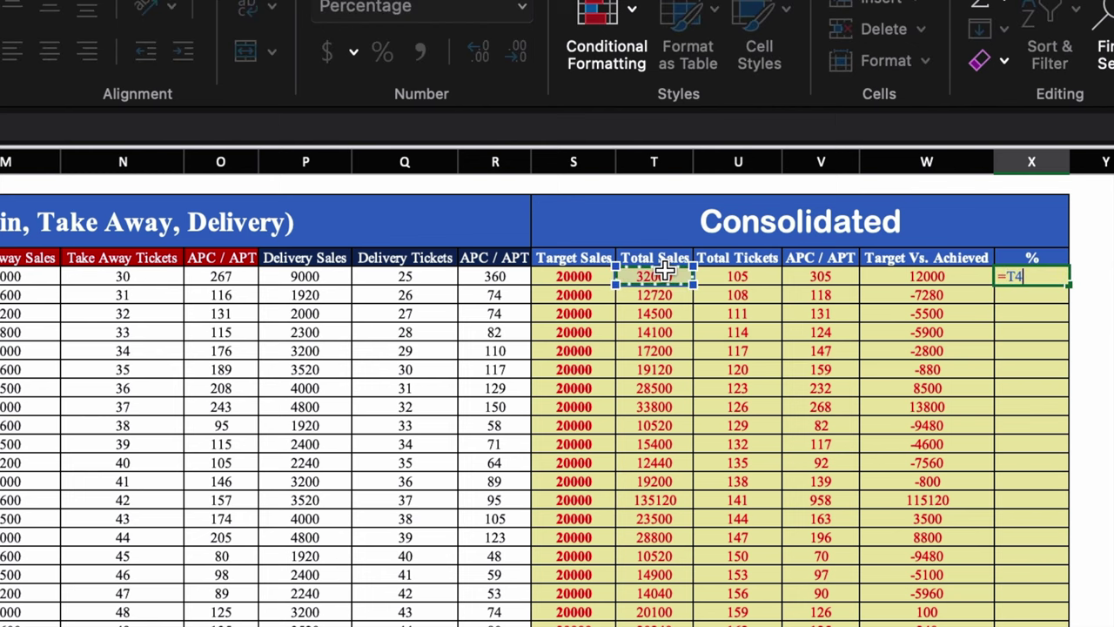
left_click(561, 277)
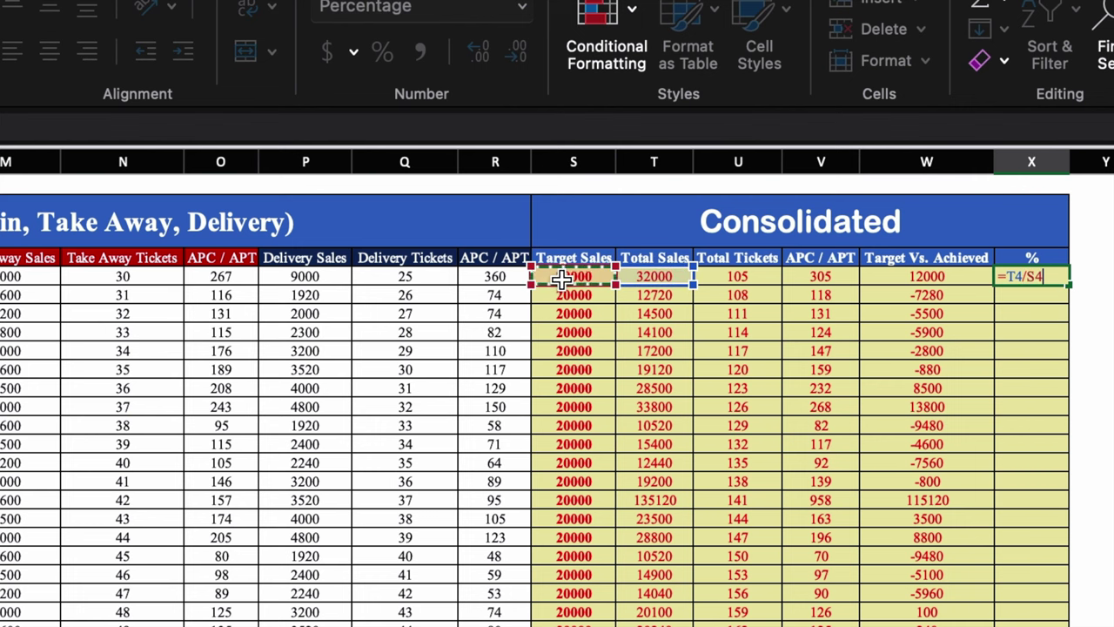
key("Return")
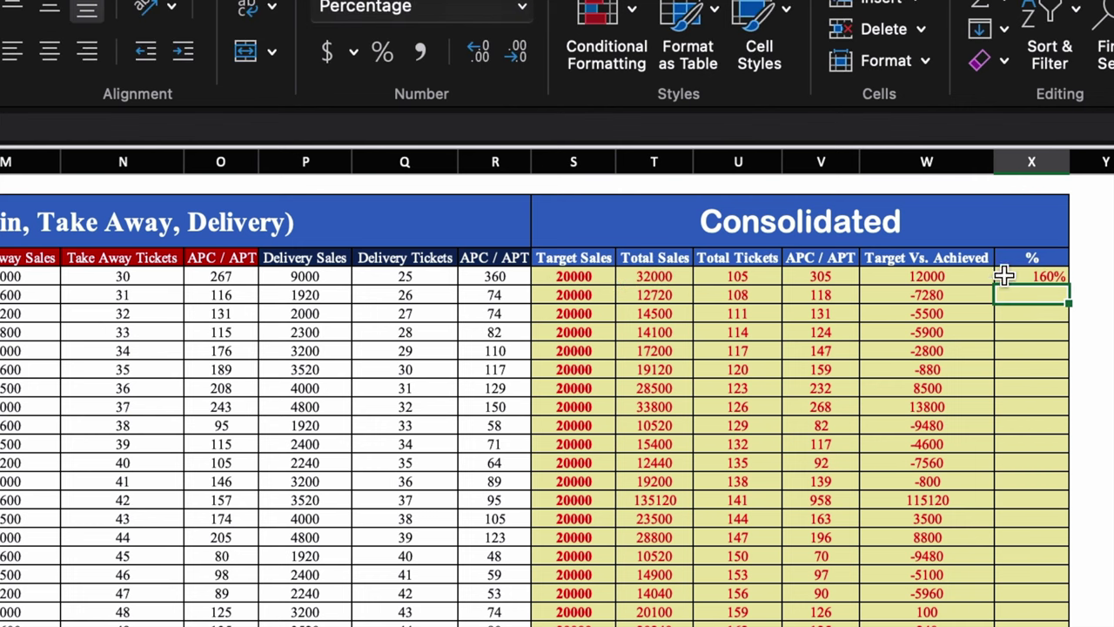
left_click(1043, 277)
left_click(50, 50)
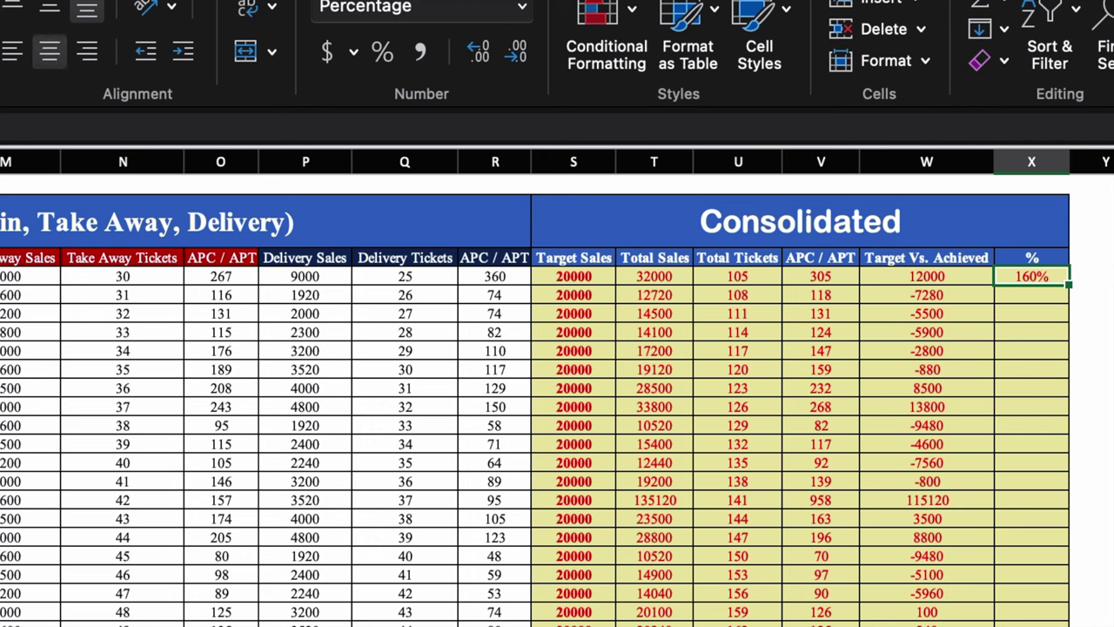
Change the X4 formula to =IF(S4=0,"",T4/S4) and fill it down the consolidated % column
double_click(1010, 275)
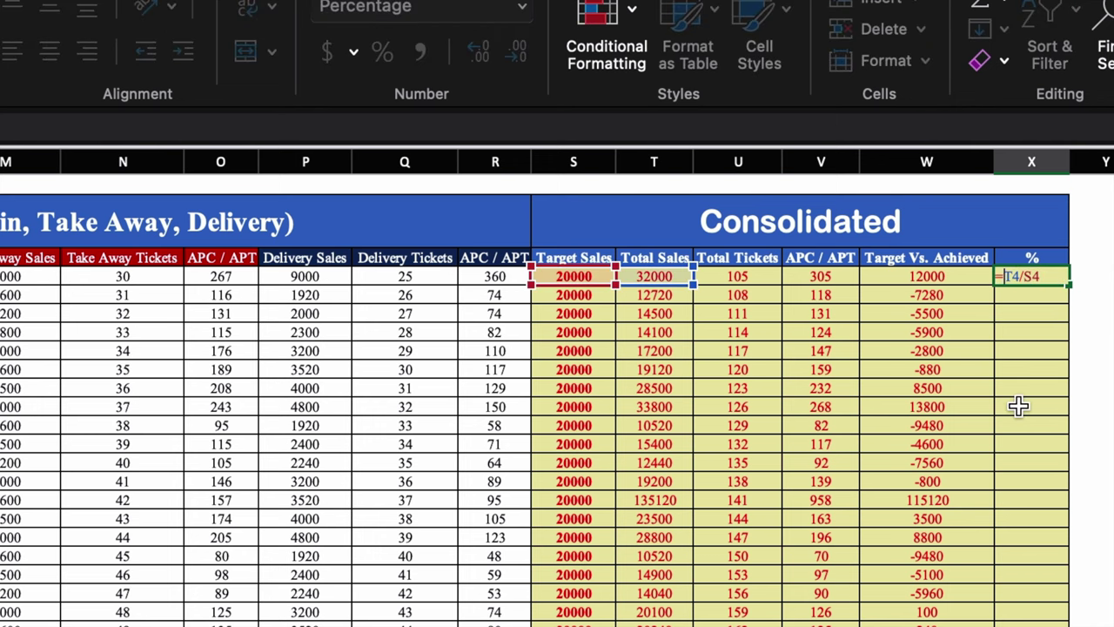
type("if(")
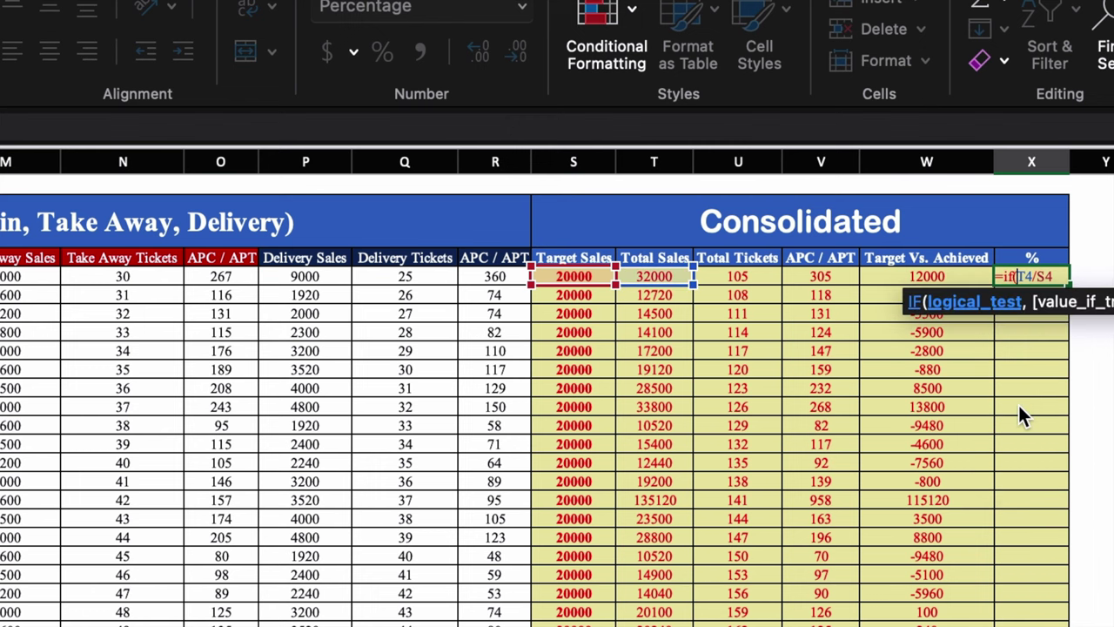
left_click(578, 276)
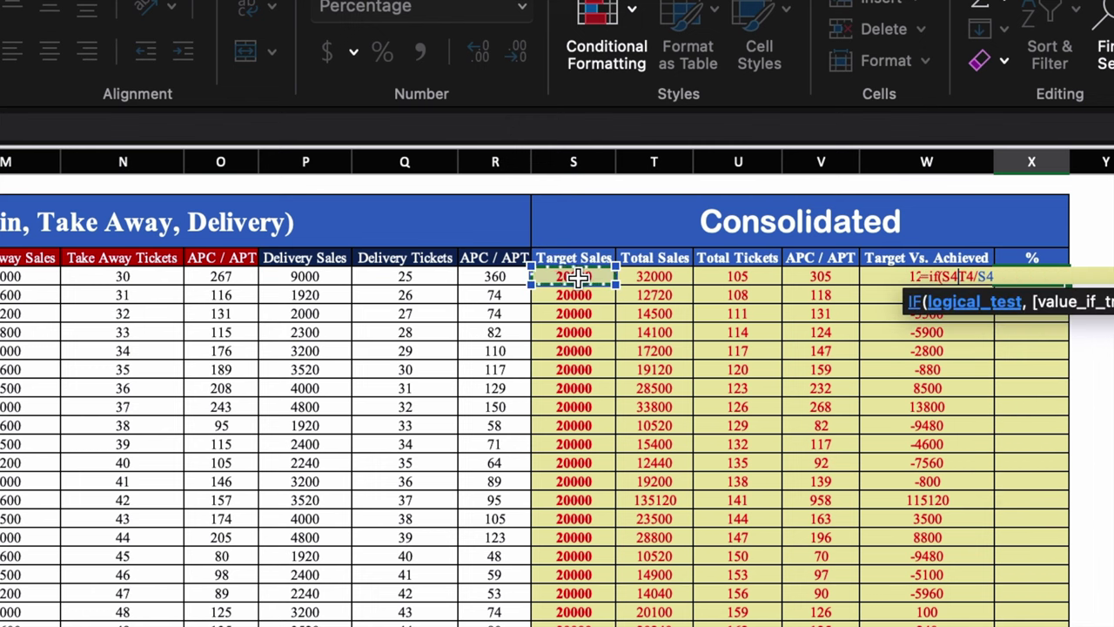
type("=0")
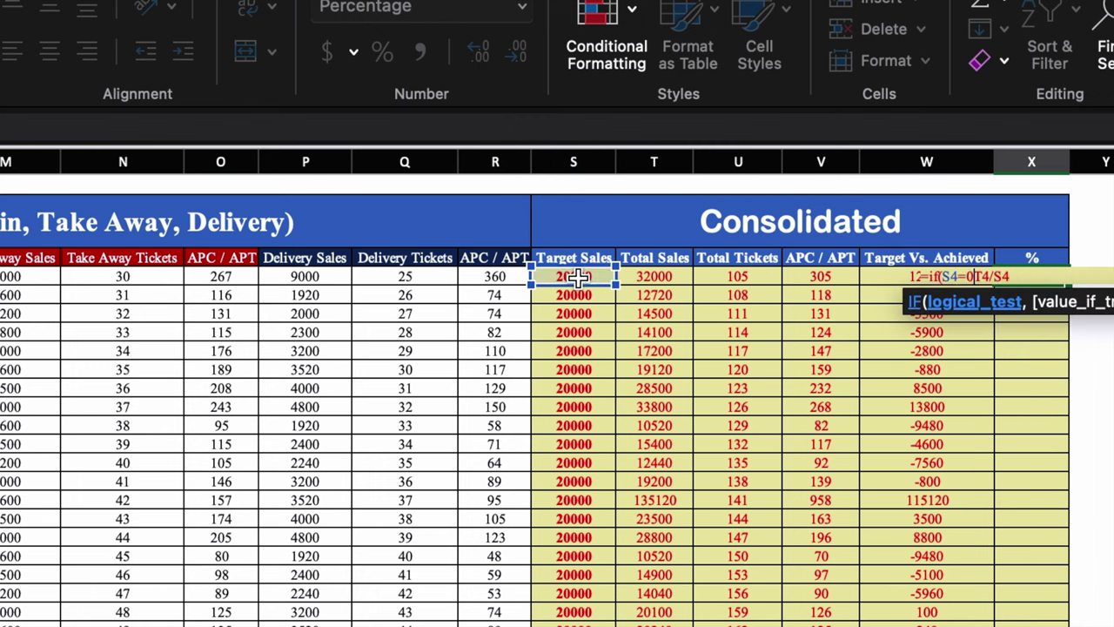
type(",")
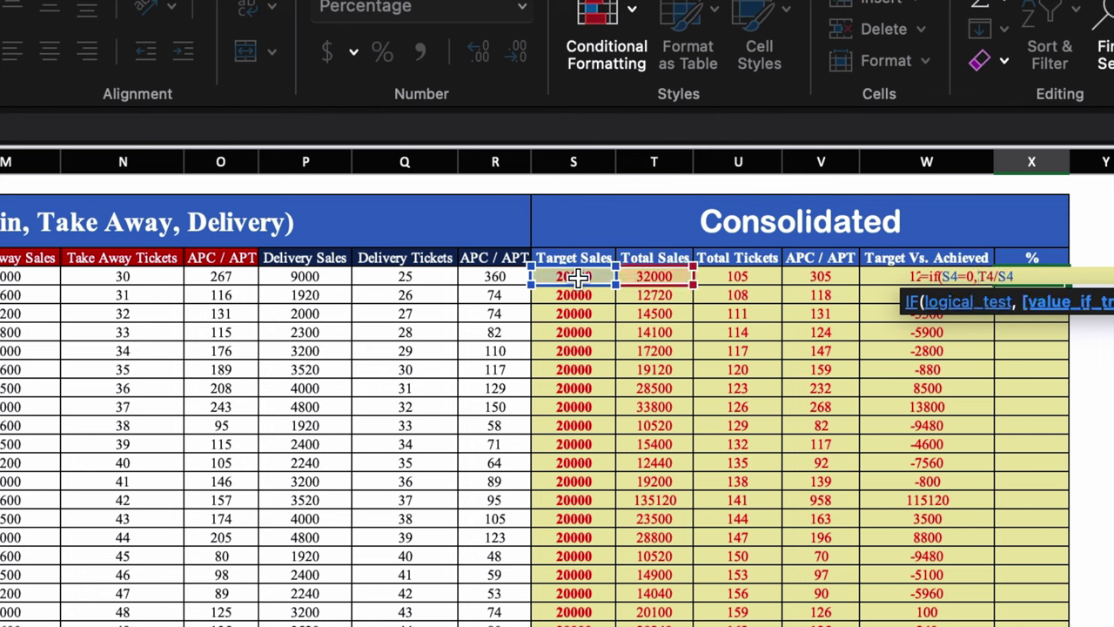
type("\"\",T4/S4")
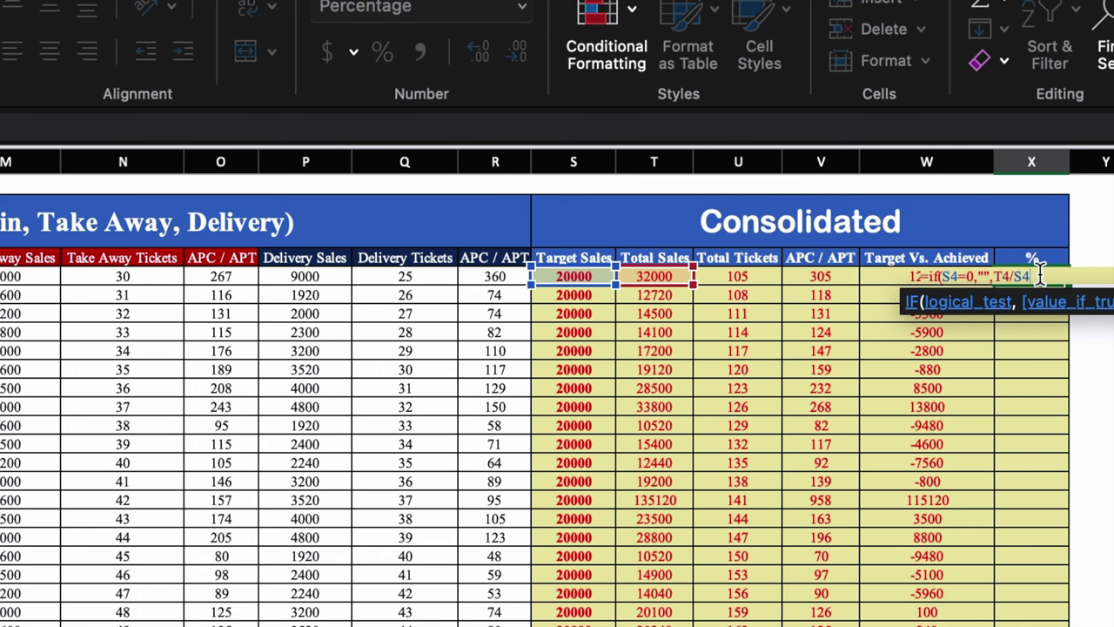
type(")")
key("Return")
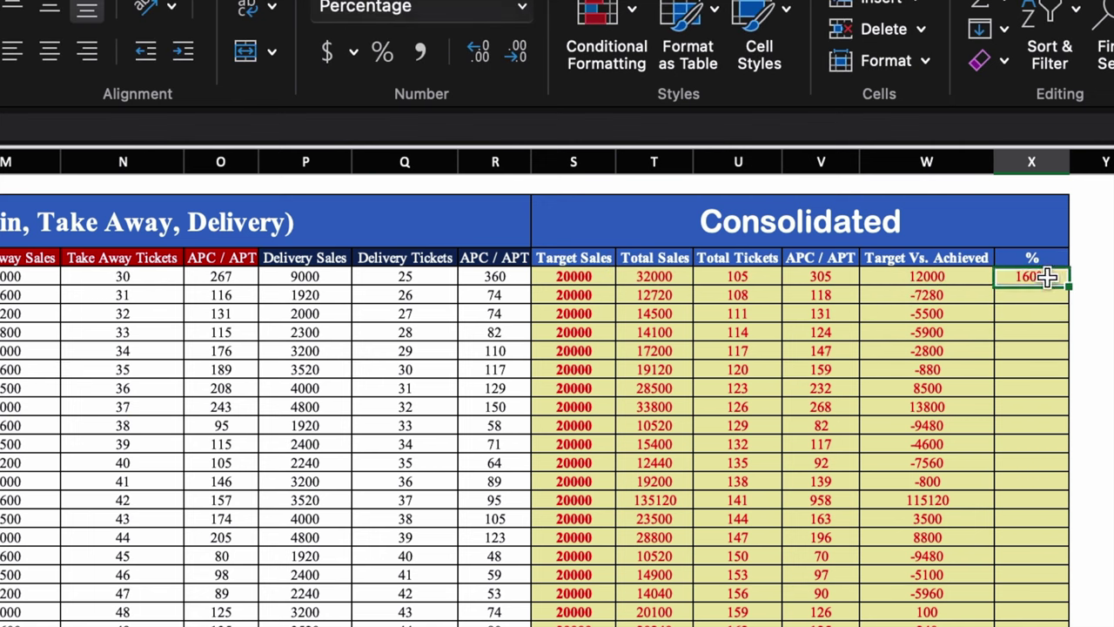
double_click(1069, 285)
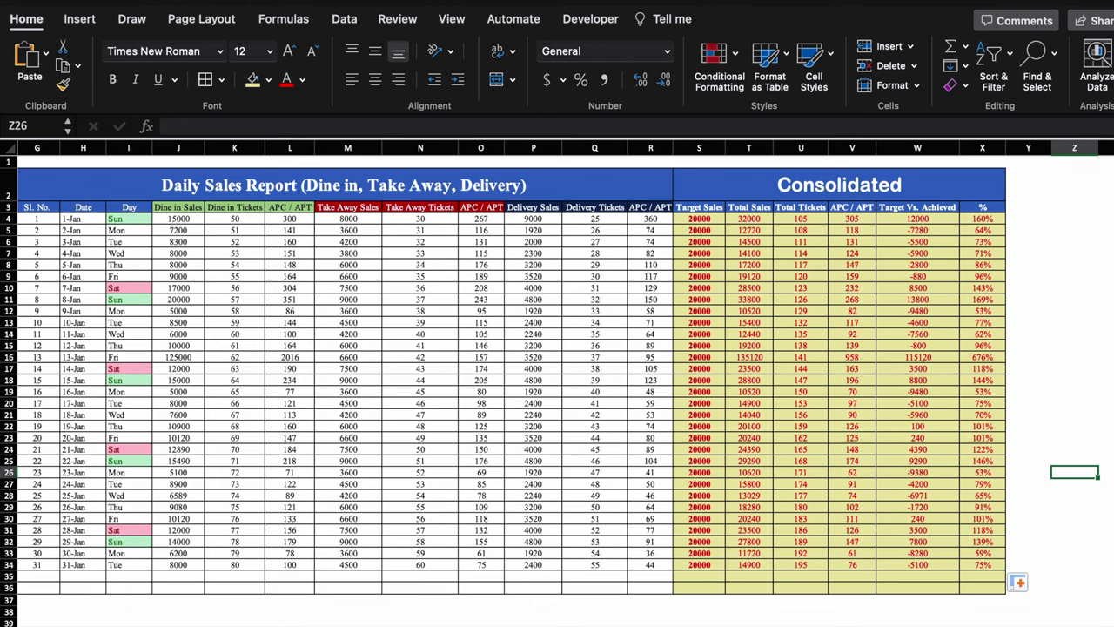
Build the Total Days formula =COUNT(H4:H34) in dashboard cell D11 from the report's Date column
scroll(315, 394, "left", 6)
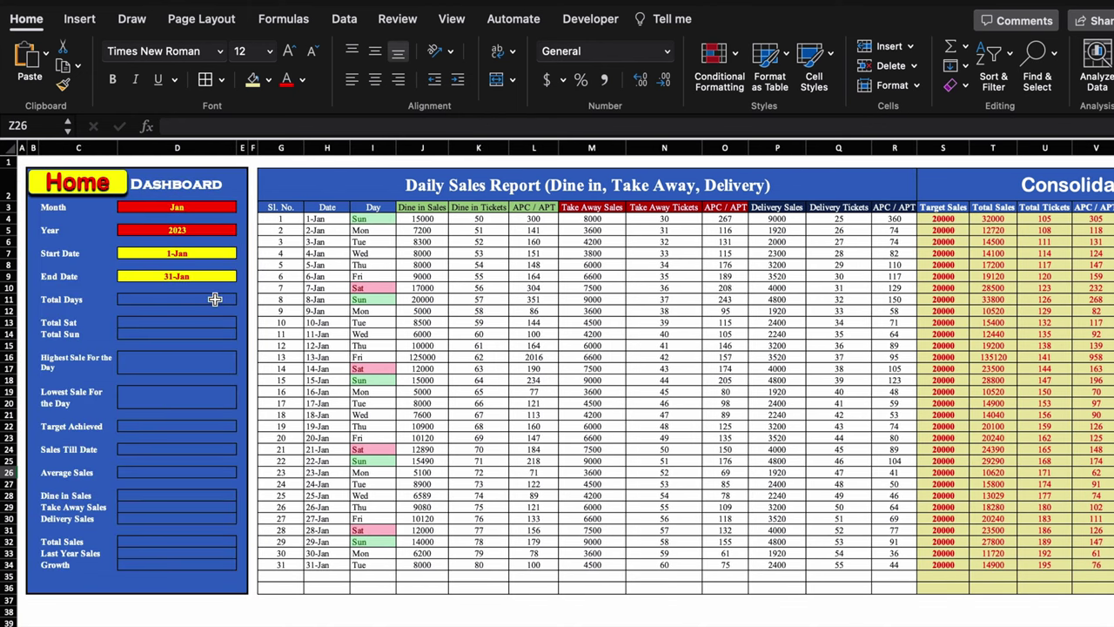
scroll(215, 298, "up", 2)
left_click(225, 313)
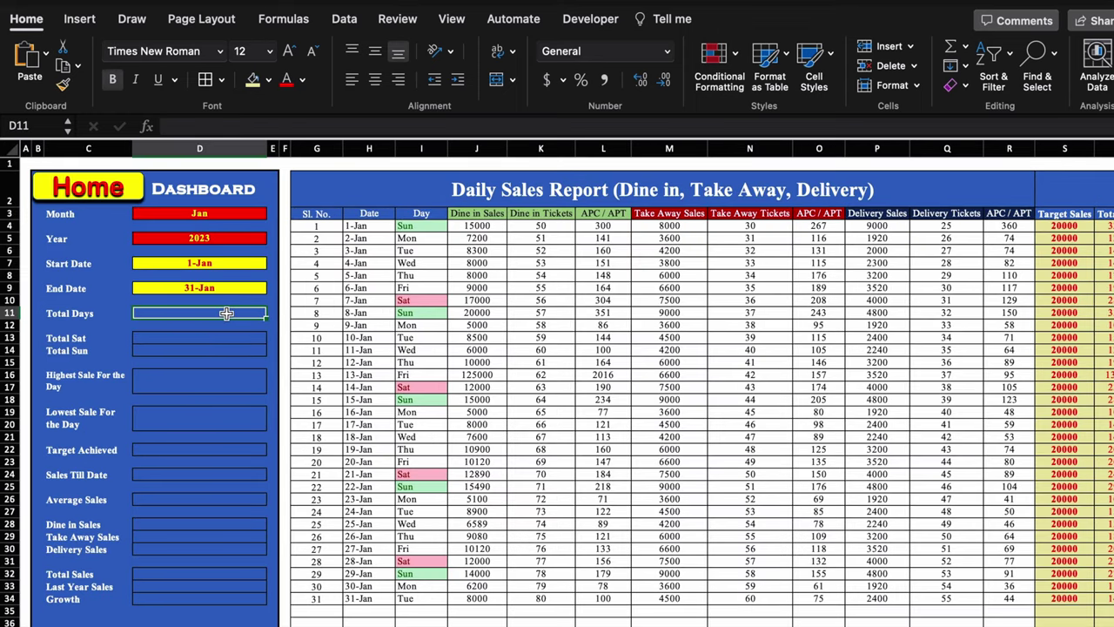
type("=count(")
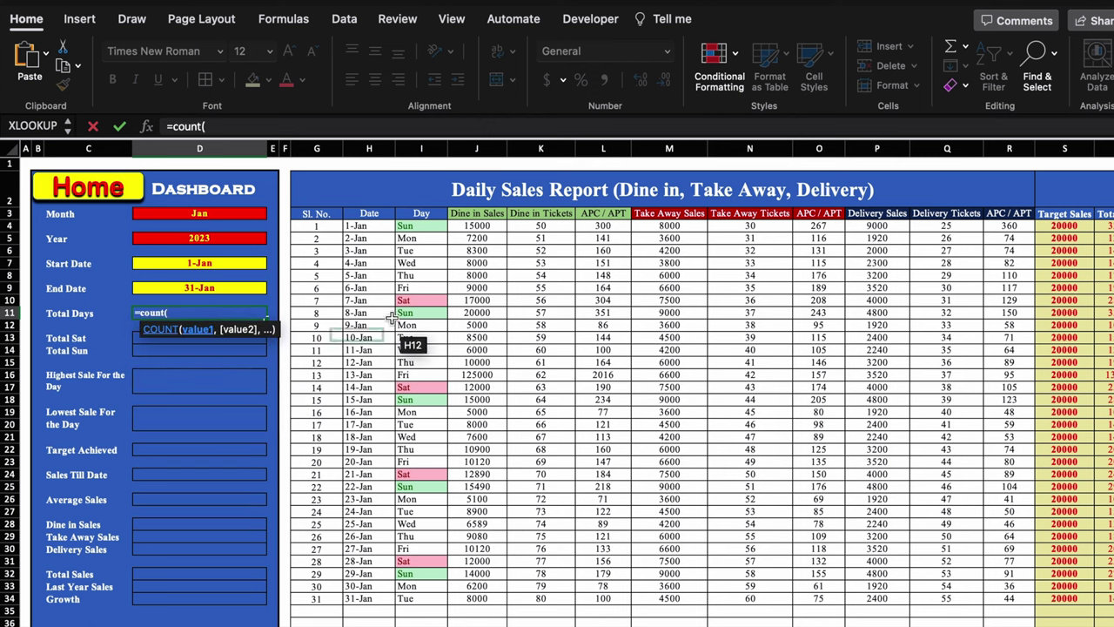
left_click_drag(376, 225, 379, 598)
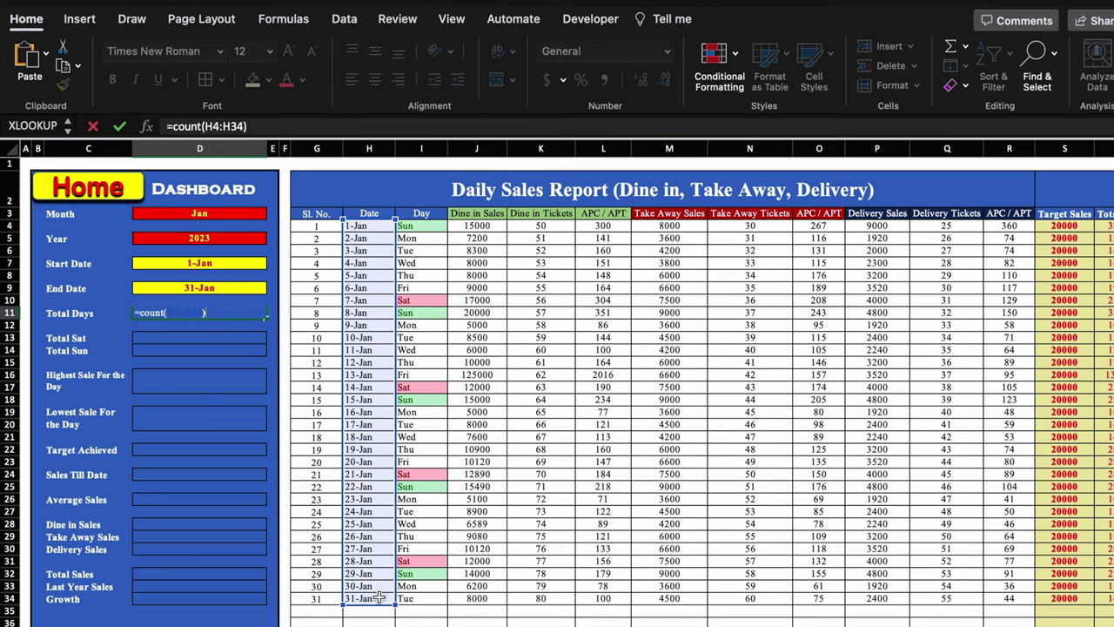
Commit the Total Days formula =COUNT(H4:H34) and center the dashboard value cells D11 to D34 horizontally
key("Return")
left_click(213, 311)
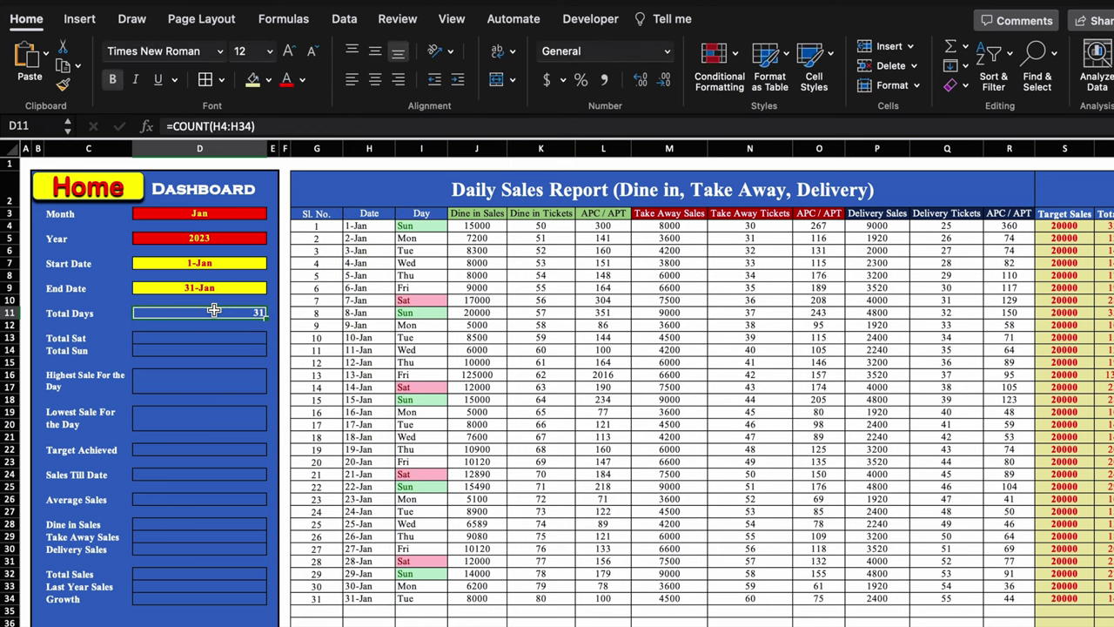
left_click_drag(213, 310, 217, 597)
left_click(375, 78)
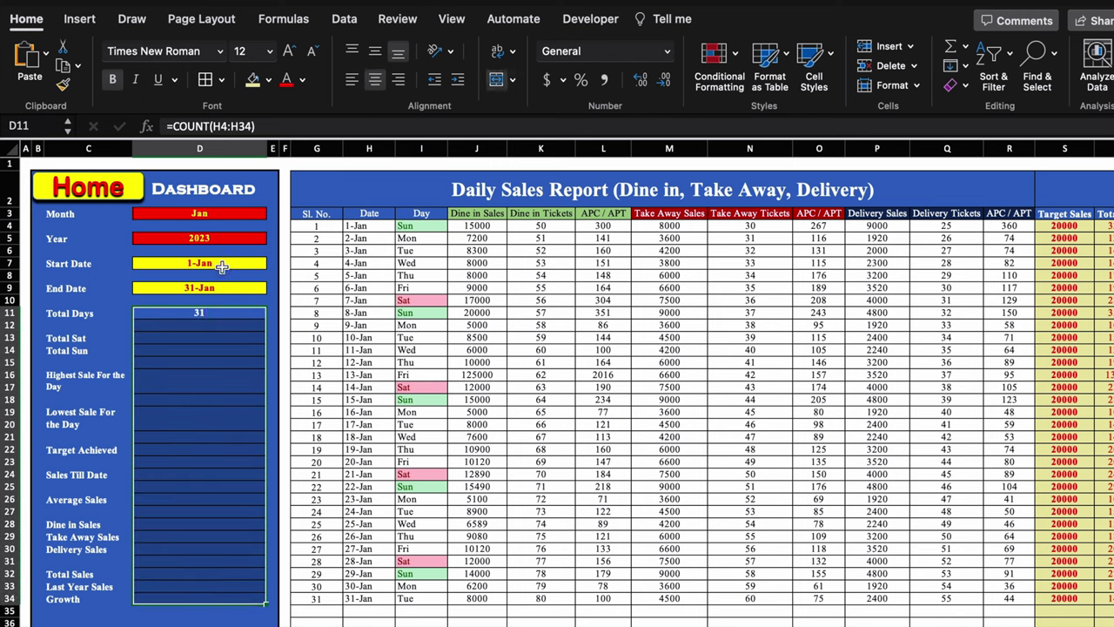
key("shift+BackSpace")
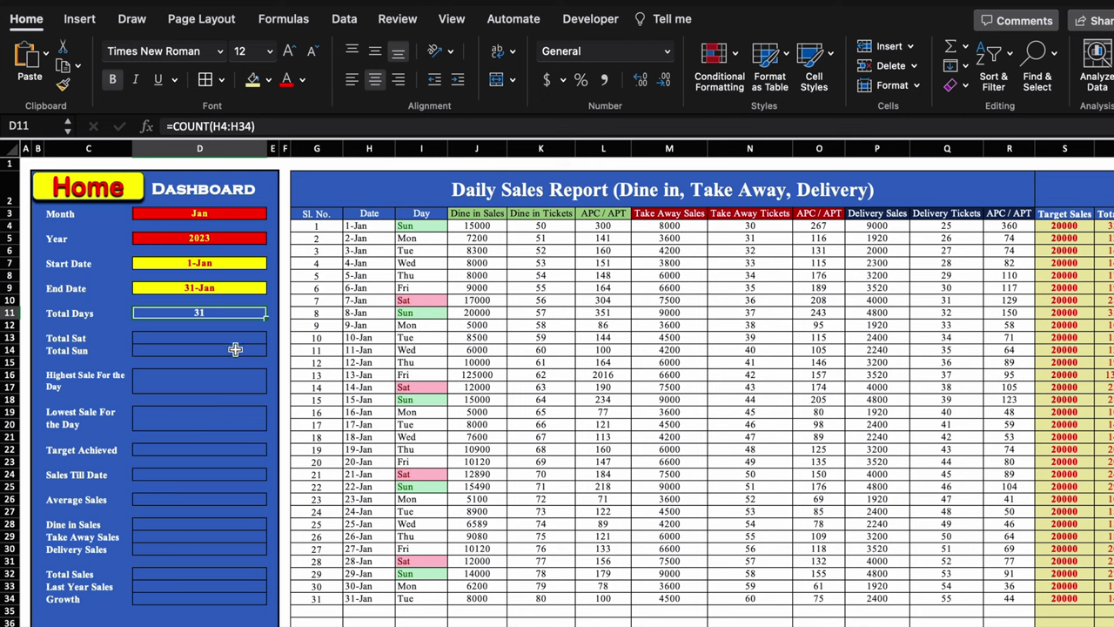
Test the Total Days formula by switching the dashboard month to Feb, March and back to Jan
left_click(234, 214)
left_click(272, 213)
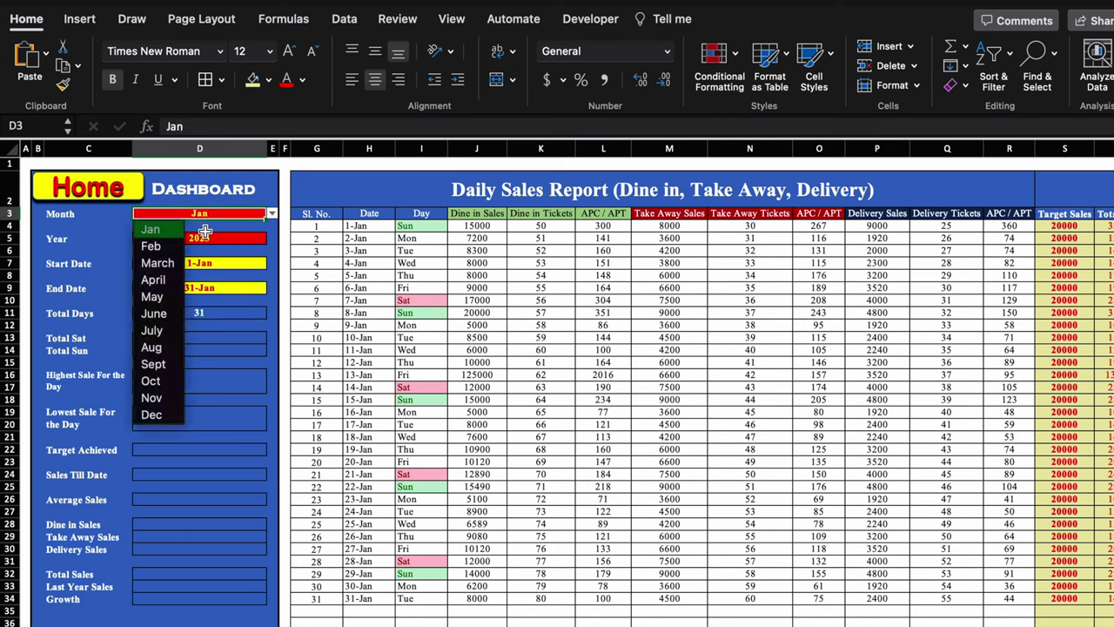
left_click(158, 246)
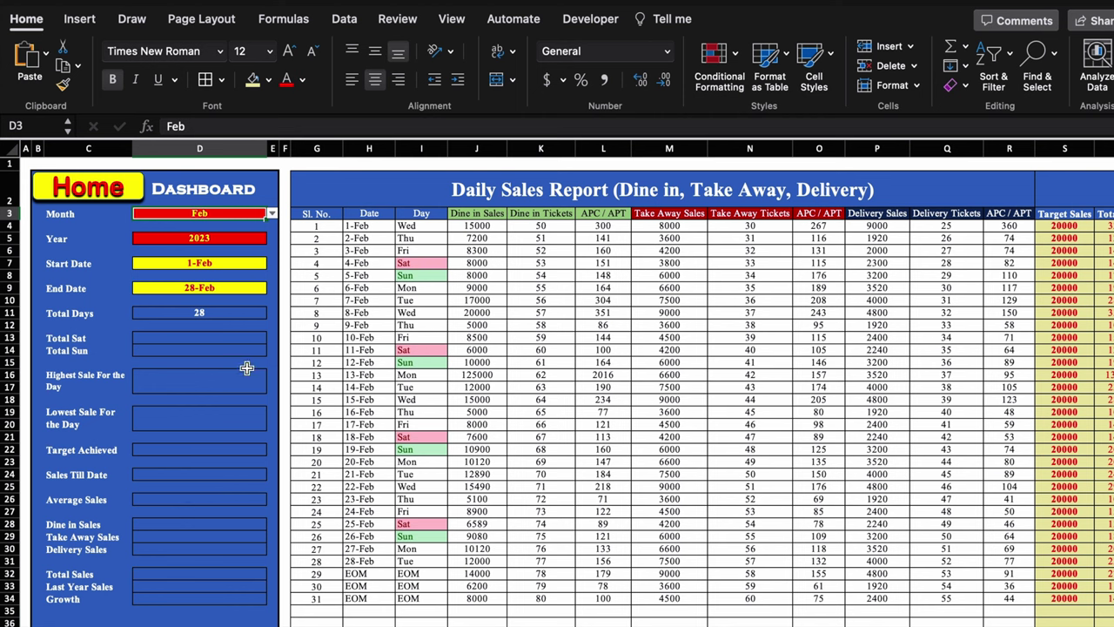
left_click(271, 213)
left_click(158, 262)
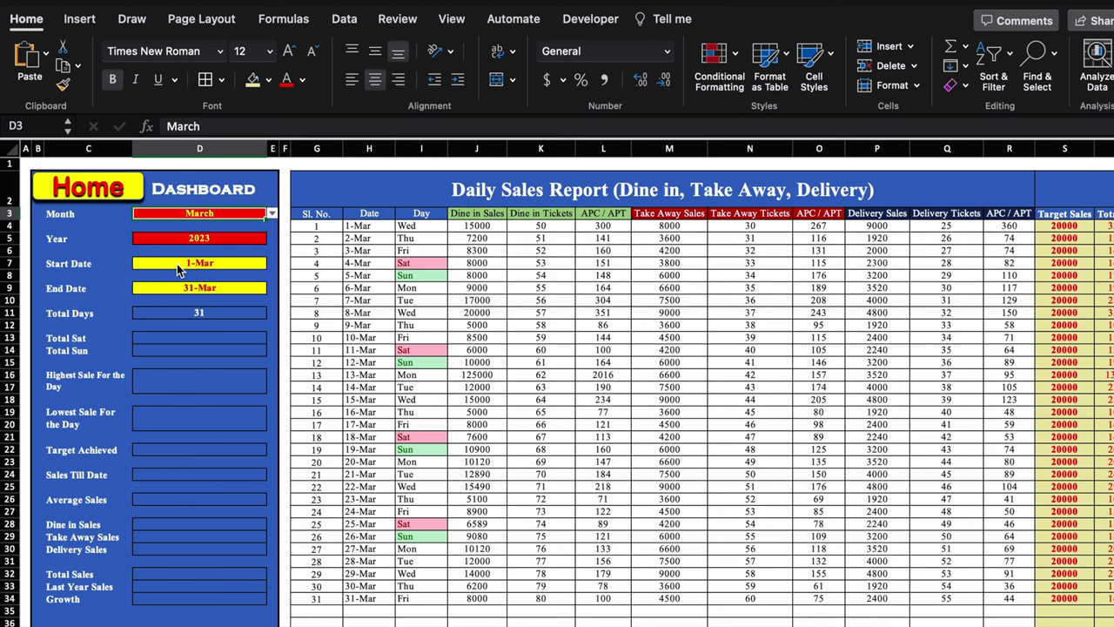
left_click(272, 214)
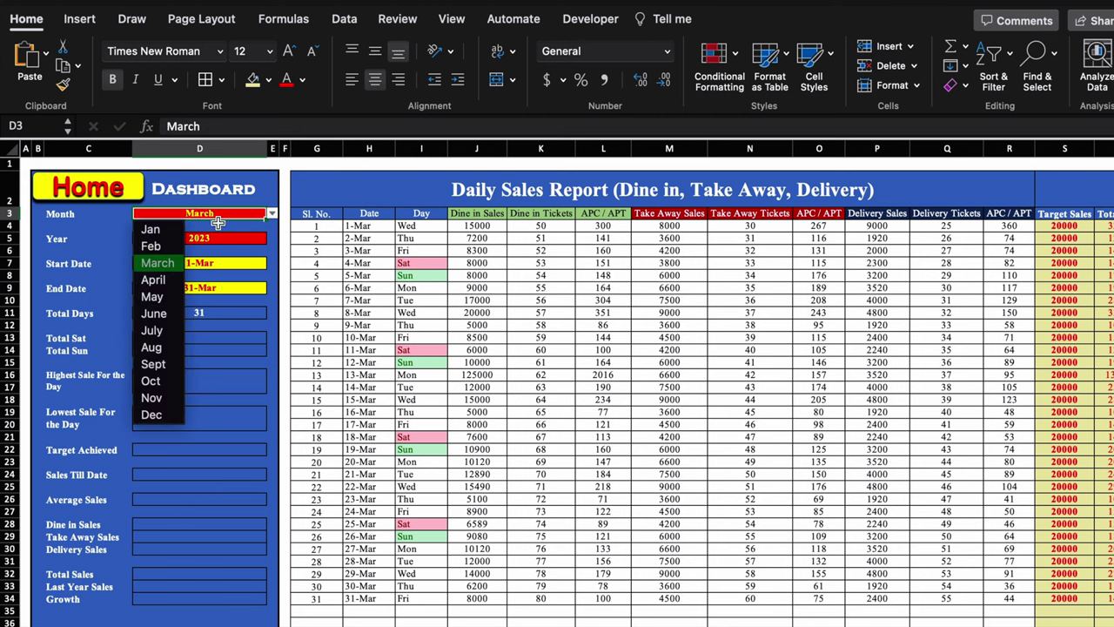
left_click(166, 229)
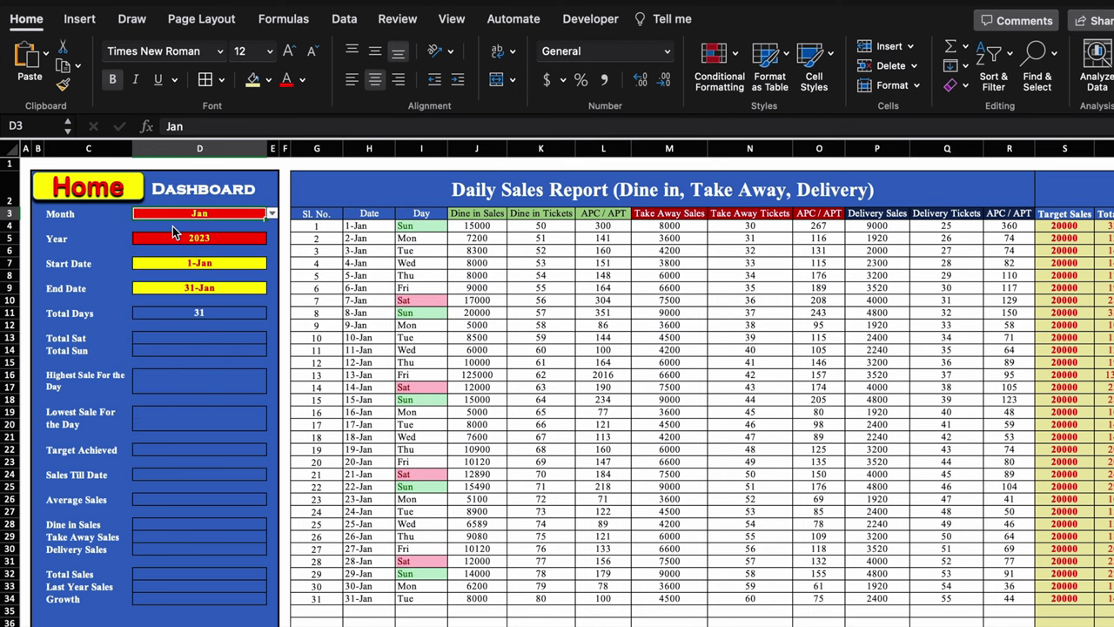
Enter =COUNTIF(I4:I34,"Sat") in the Total Sat cell D13 to count the Saturdays in the Day column
left_click(211, 335)
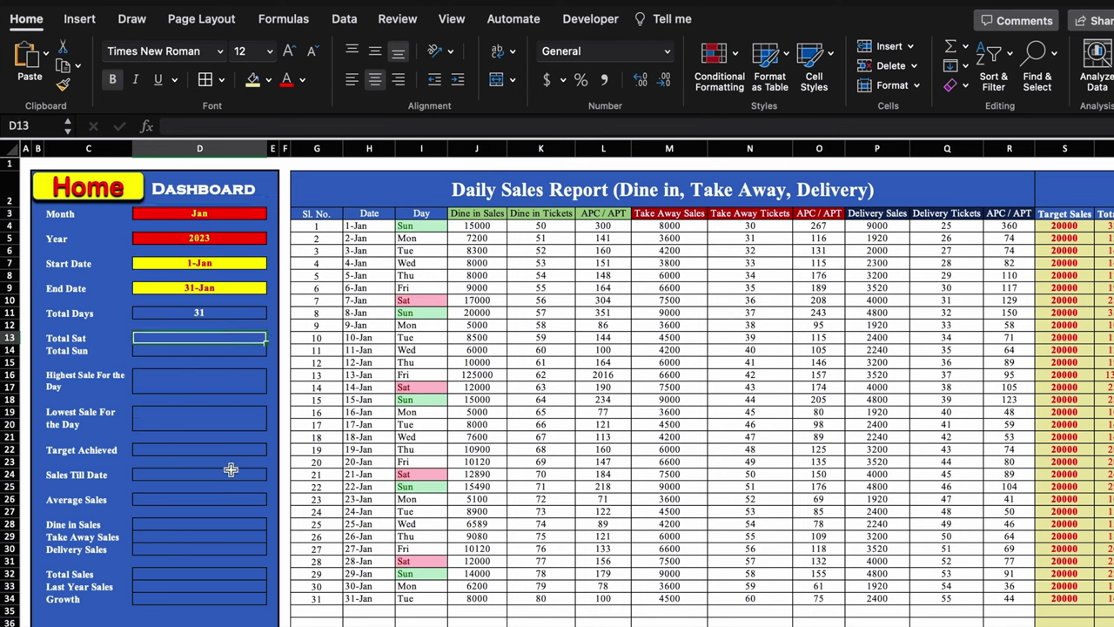
type("=")
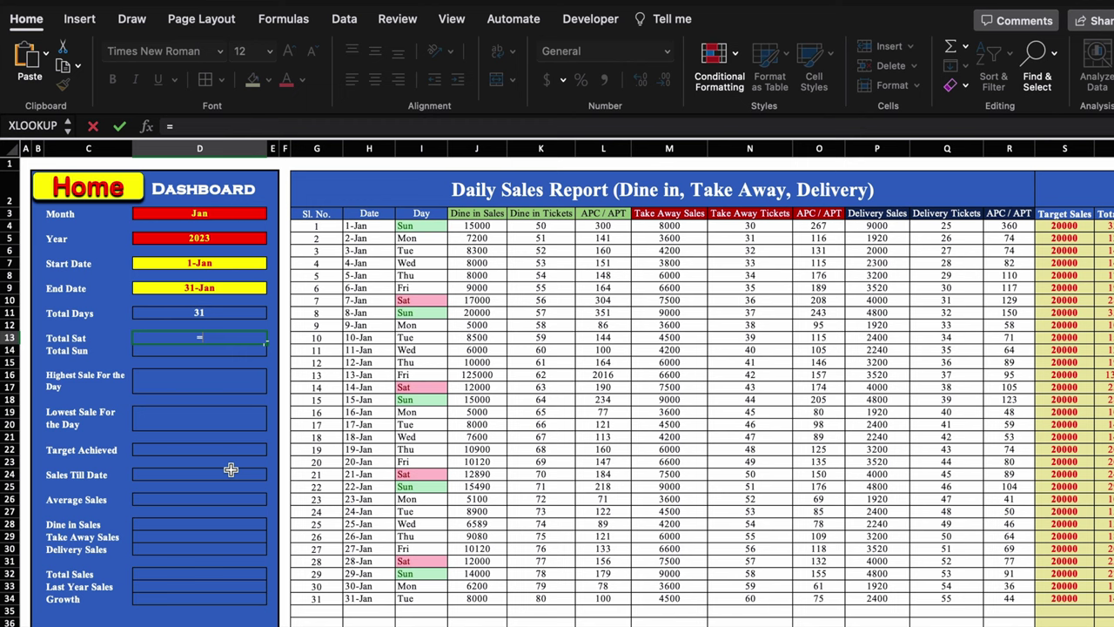
type("countif")
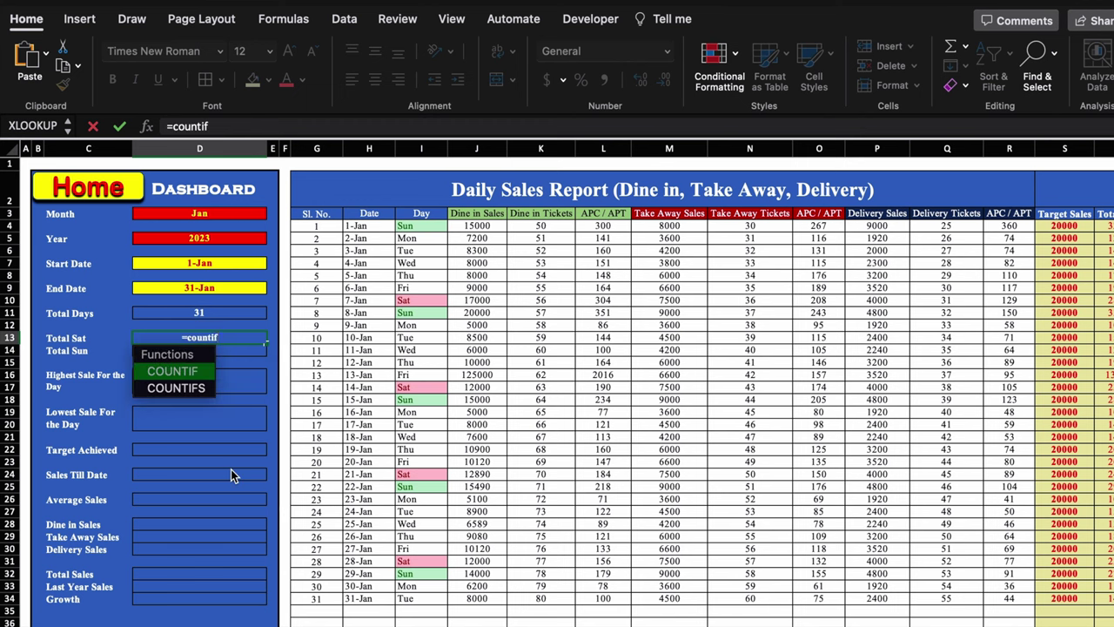
type("(")
left_click(422, 227)
left_click_drag(422, 226, 417, 599)
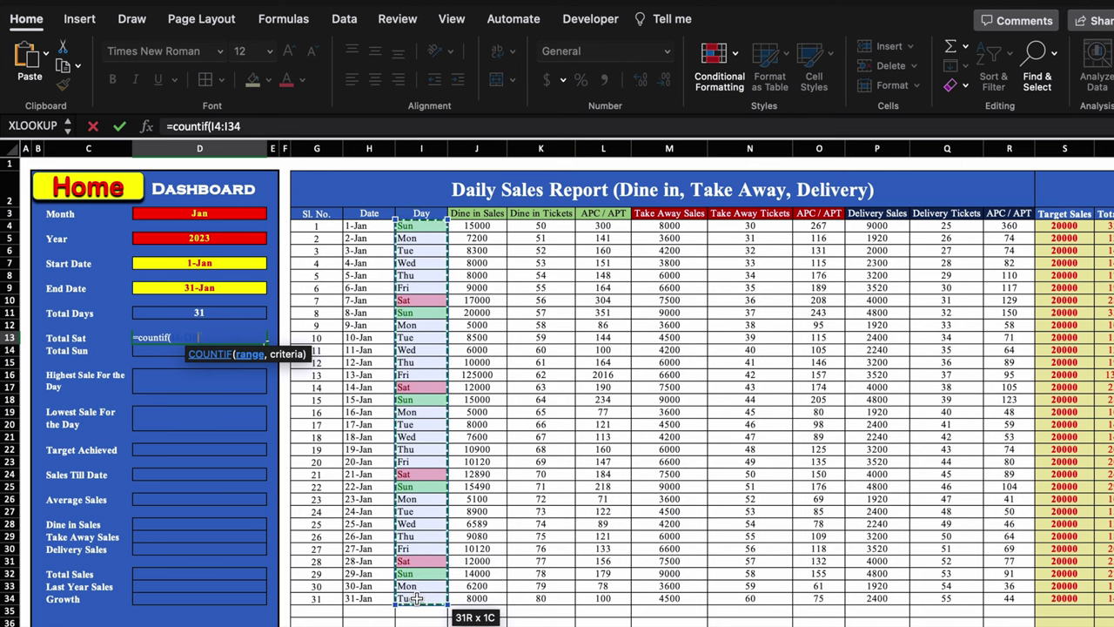
type(",\"Sat")
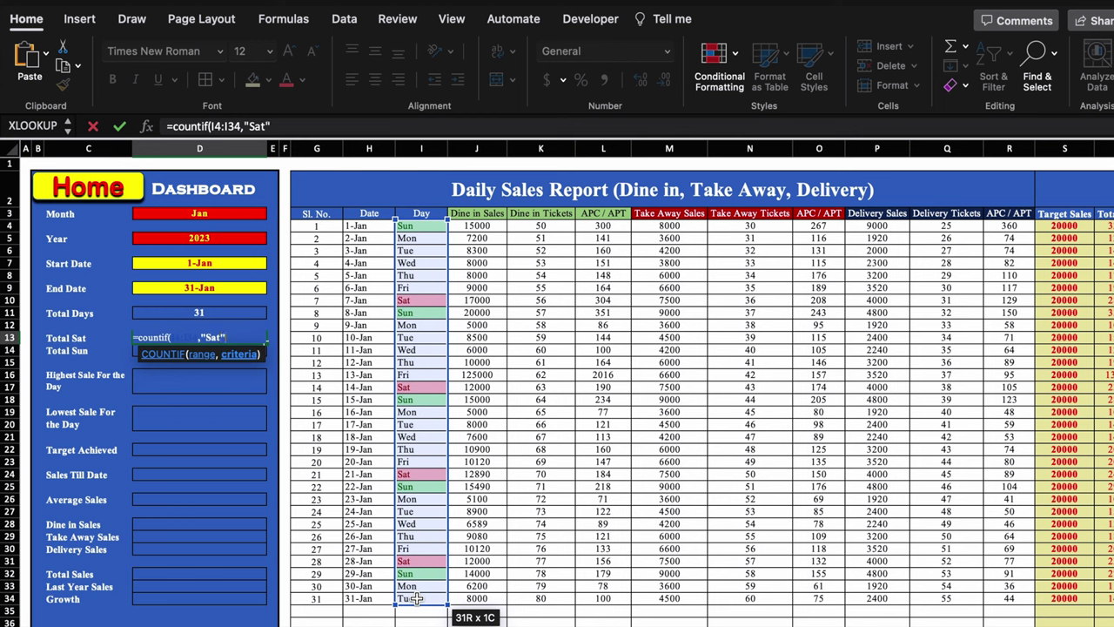
type("\")")
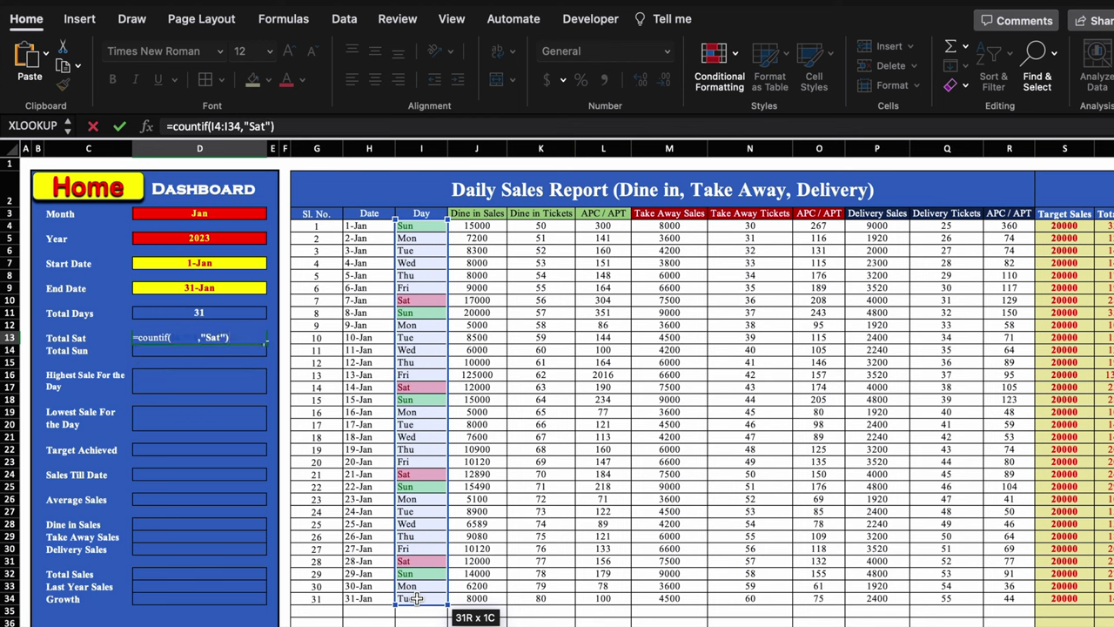
key("Return")
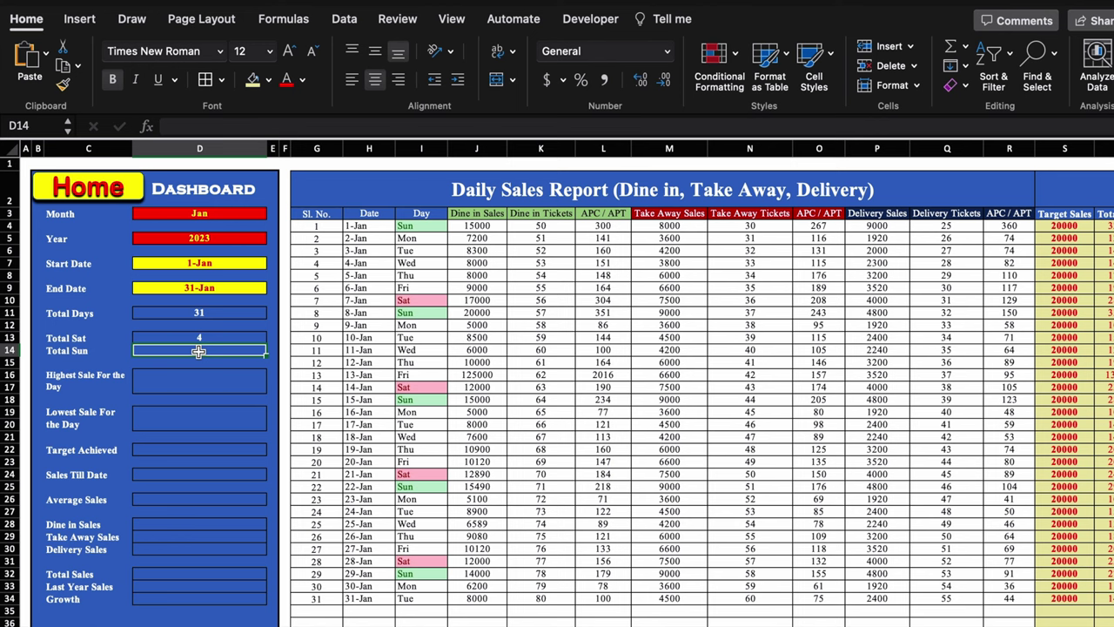
Enter =COUNTIF(I4:I34,"Sun") in the Total Sun cell D14 to count the Sundays in the Day column
type("=")
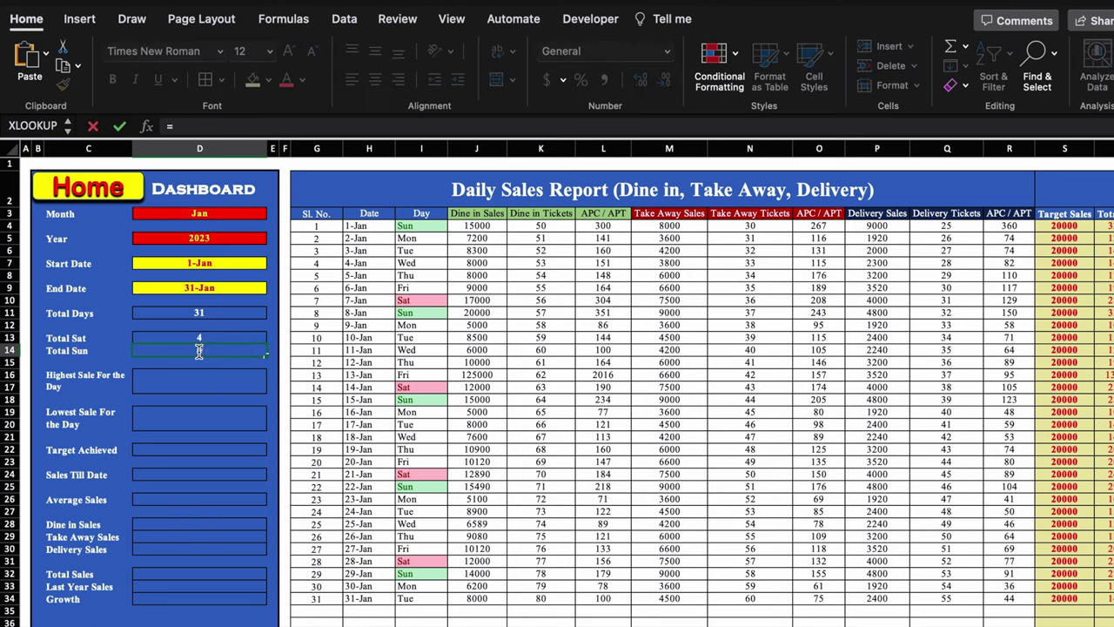
type("Countif")
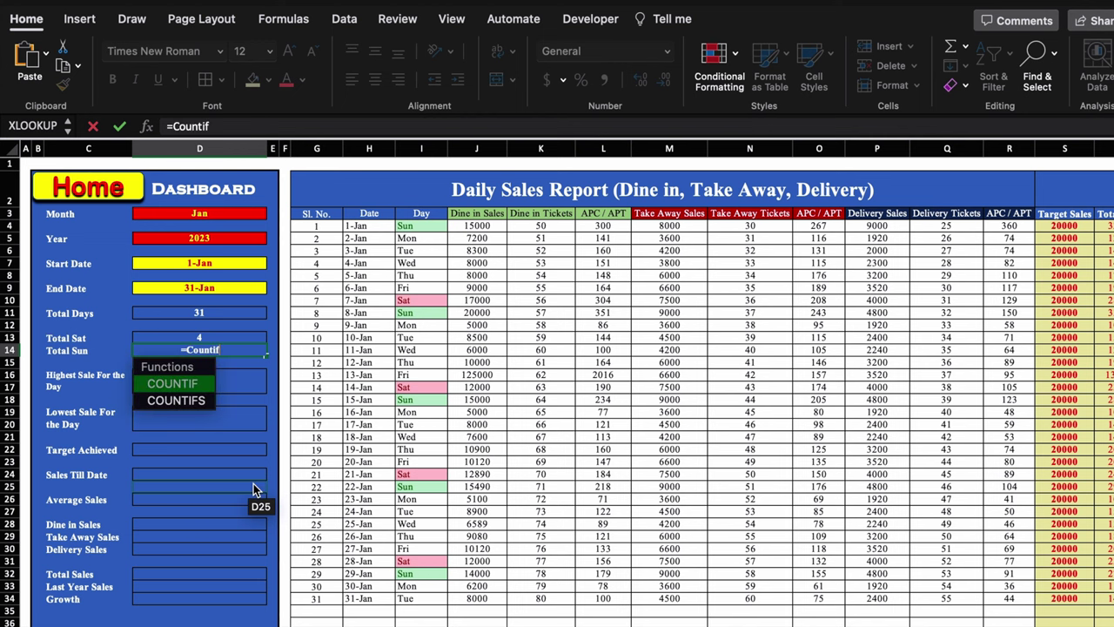
type("(")
left_click_drag(422, 225, 423, 595)
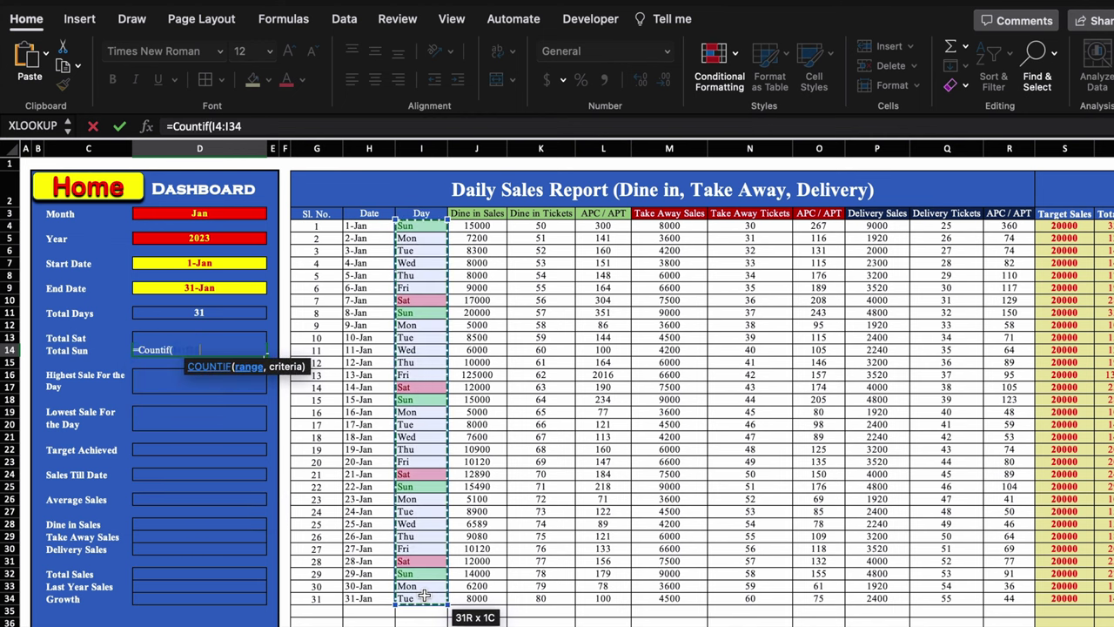
type(",\"Sun")
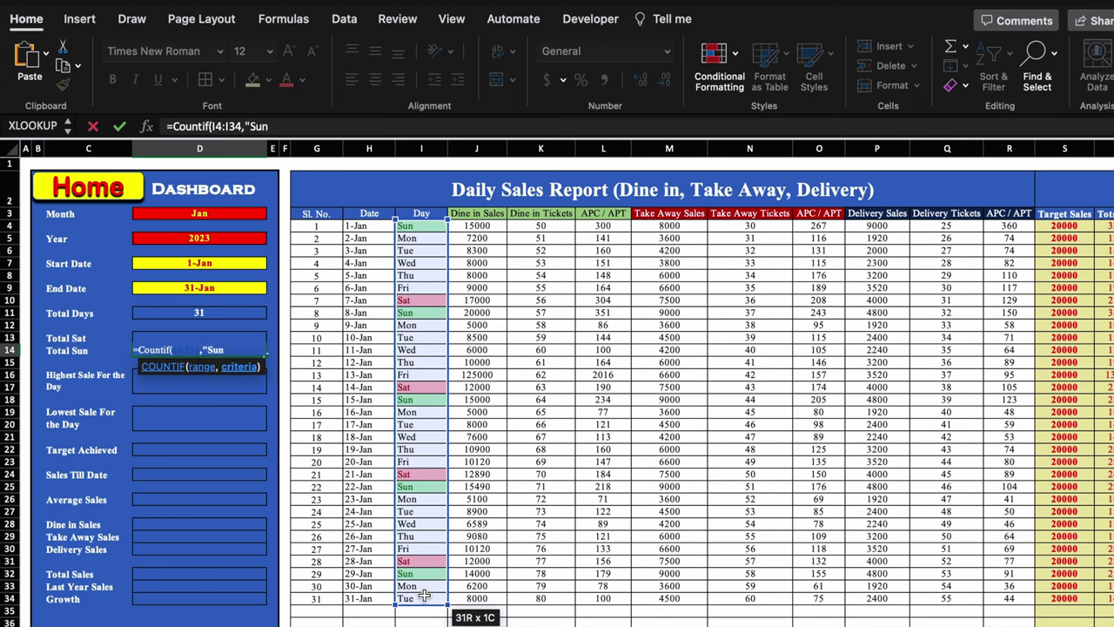
type("\")")
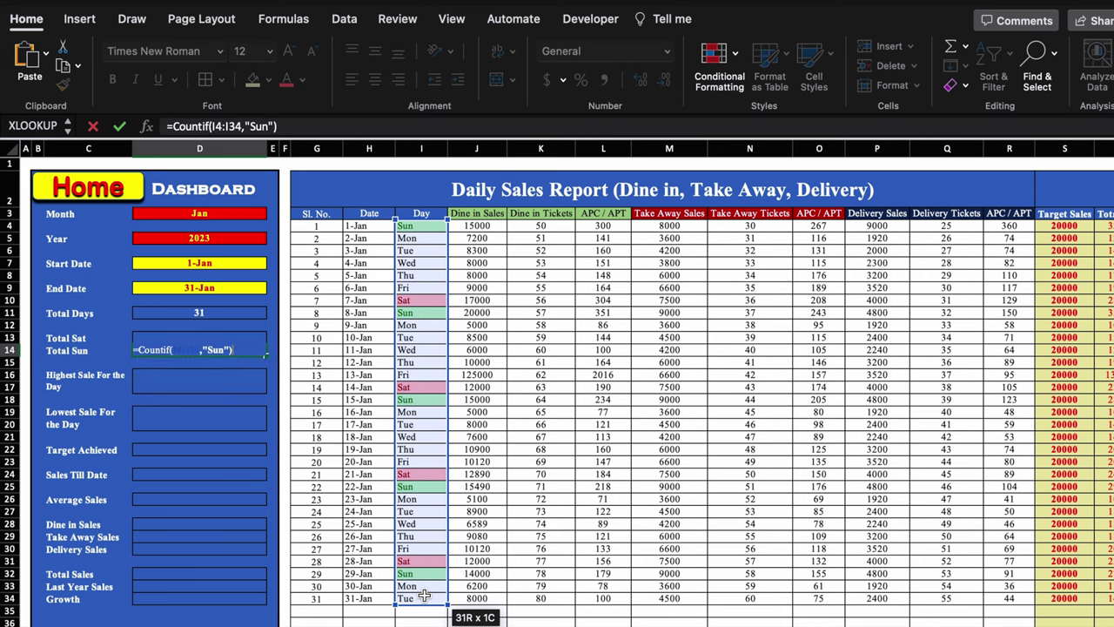
key("ctrl+Return")
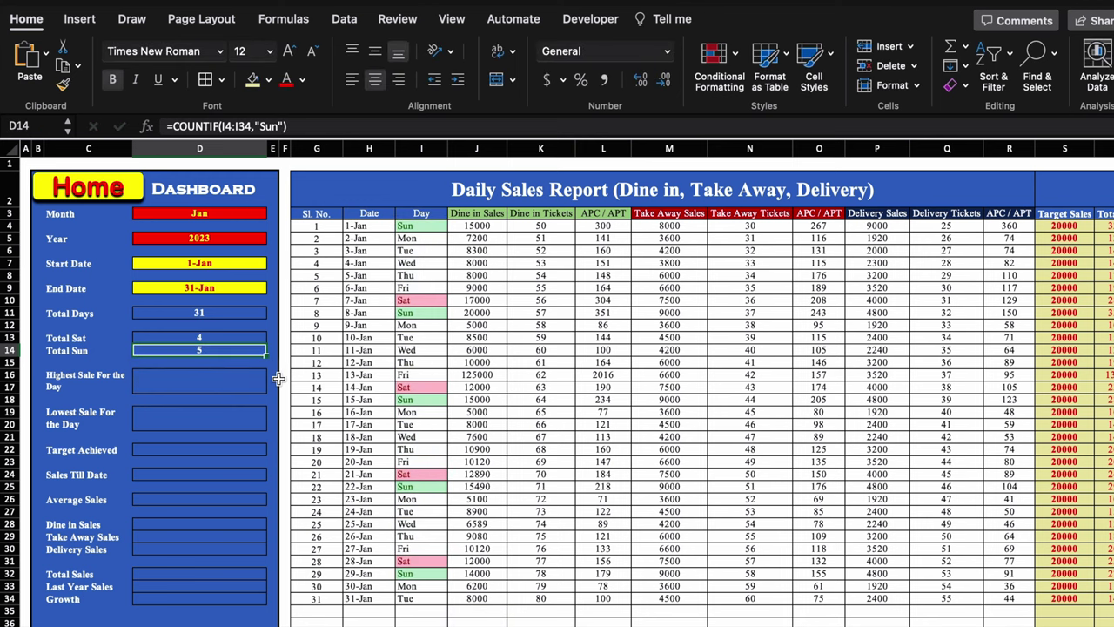
Check the Saturday and Sunday counts by switching the dashboard month to Feb and back to Jan
left_click(242, 214)
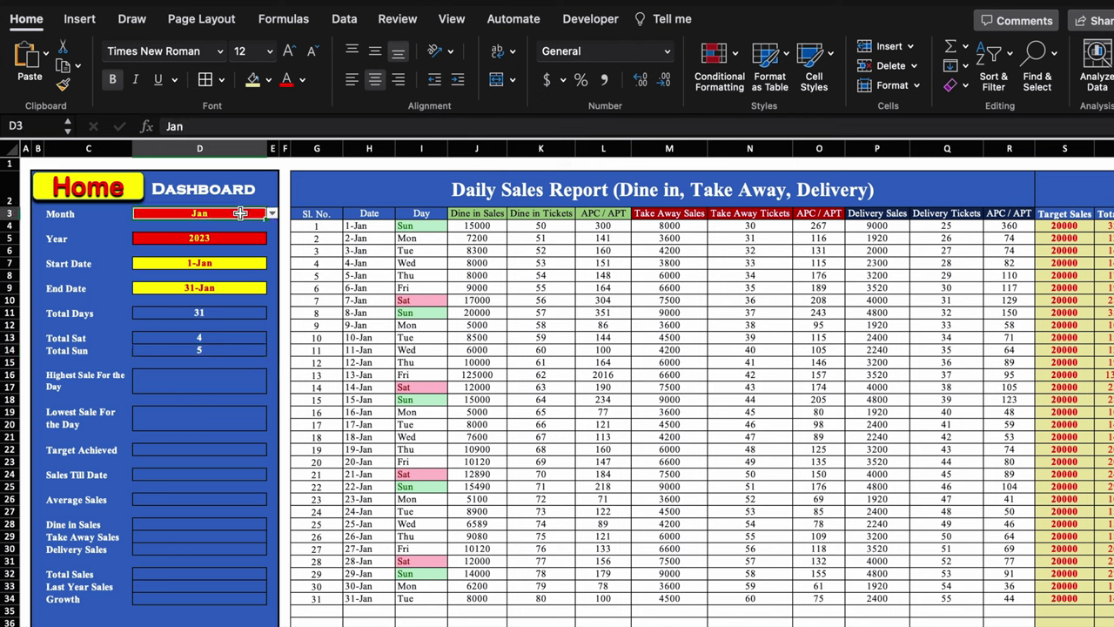
left_click(271, 217)
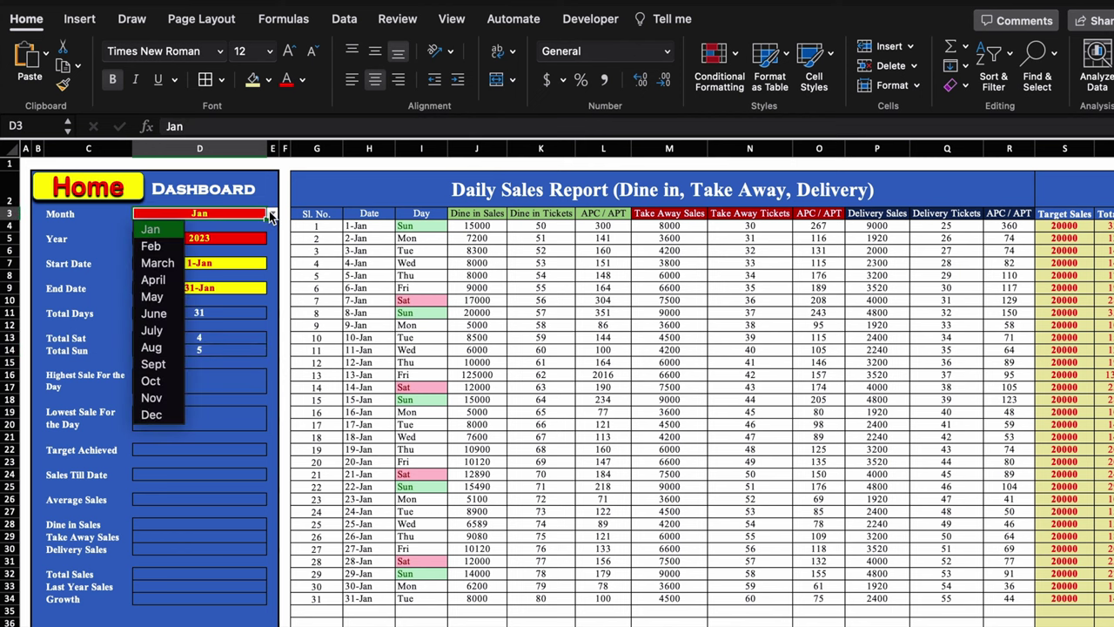
left_click(155, 246)
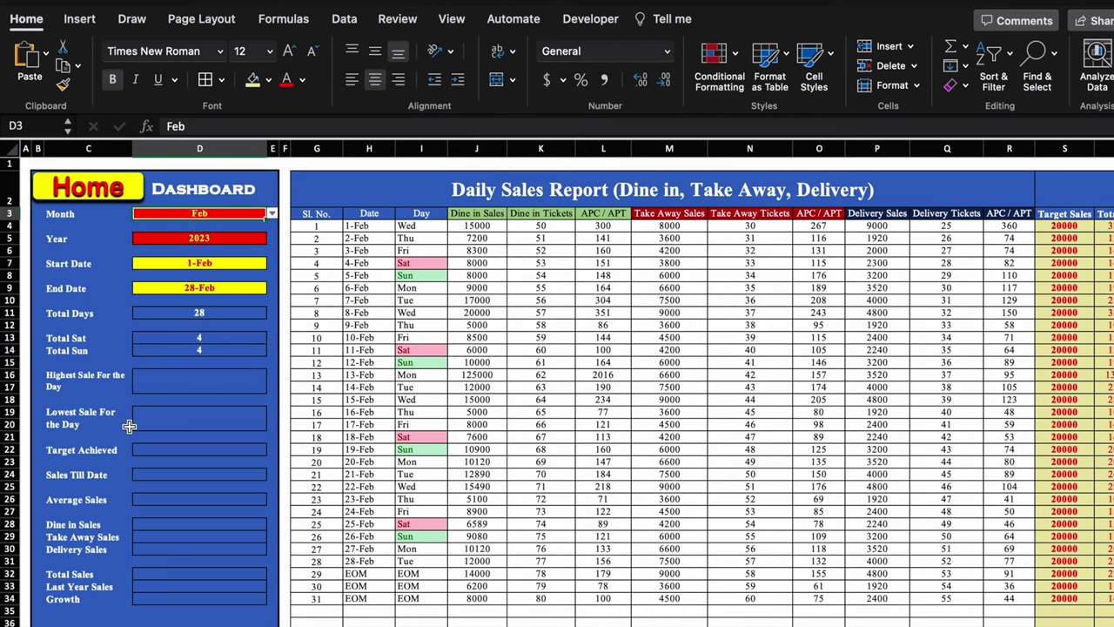
left_click(272, 214)
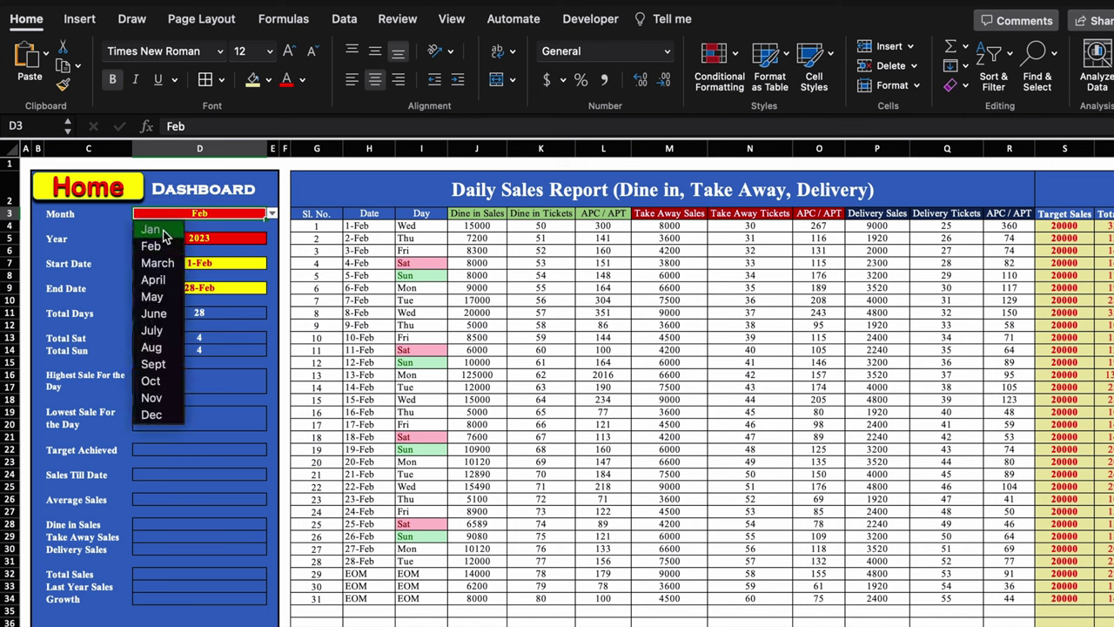
left_click(150, 230)
Enter =MAX(T4:T34) in the Highest Sale For the Day cell to return the largest Total Sales value
left_click(221, 378)
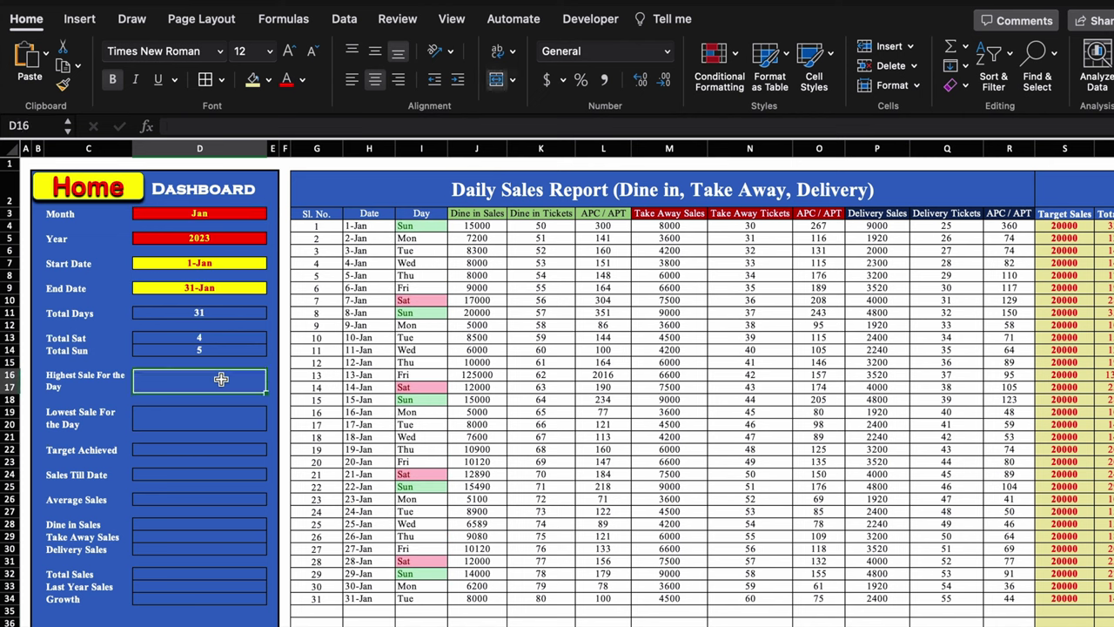
type("=")
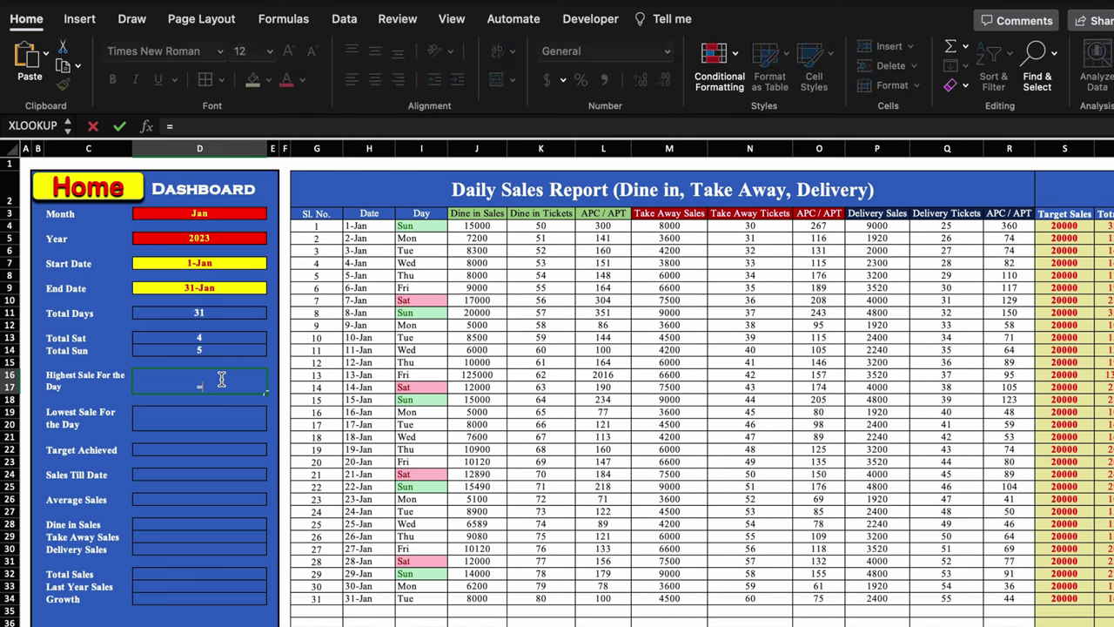
type("max(")
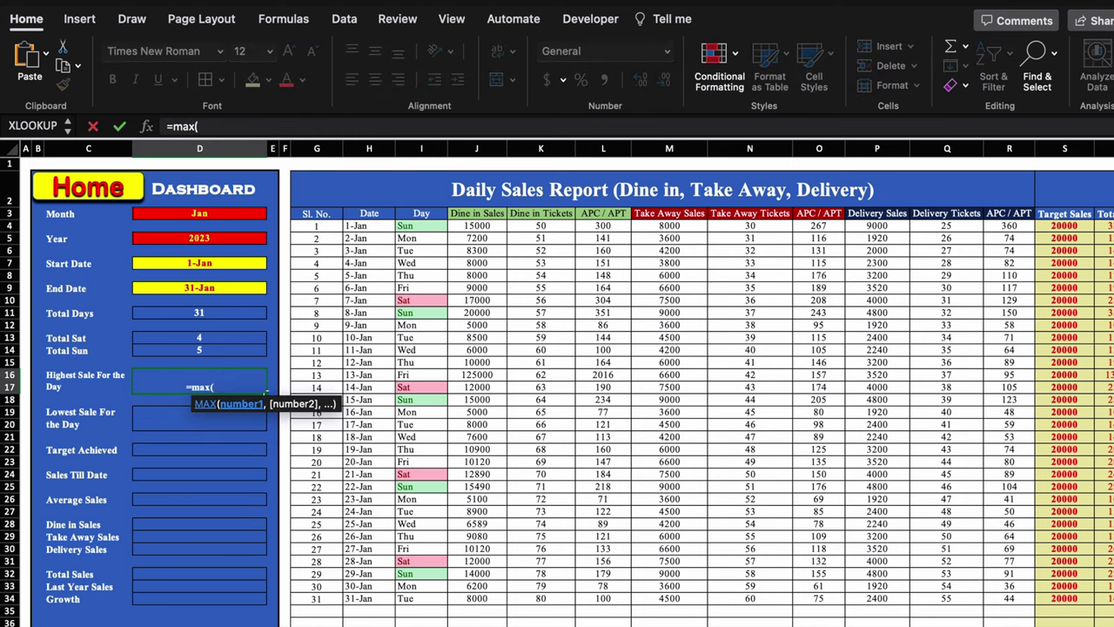
scroll(783, 624, "right", 3)
left_click_drag(1032, 225, 1036, 598)
type(")")
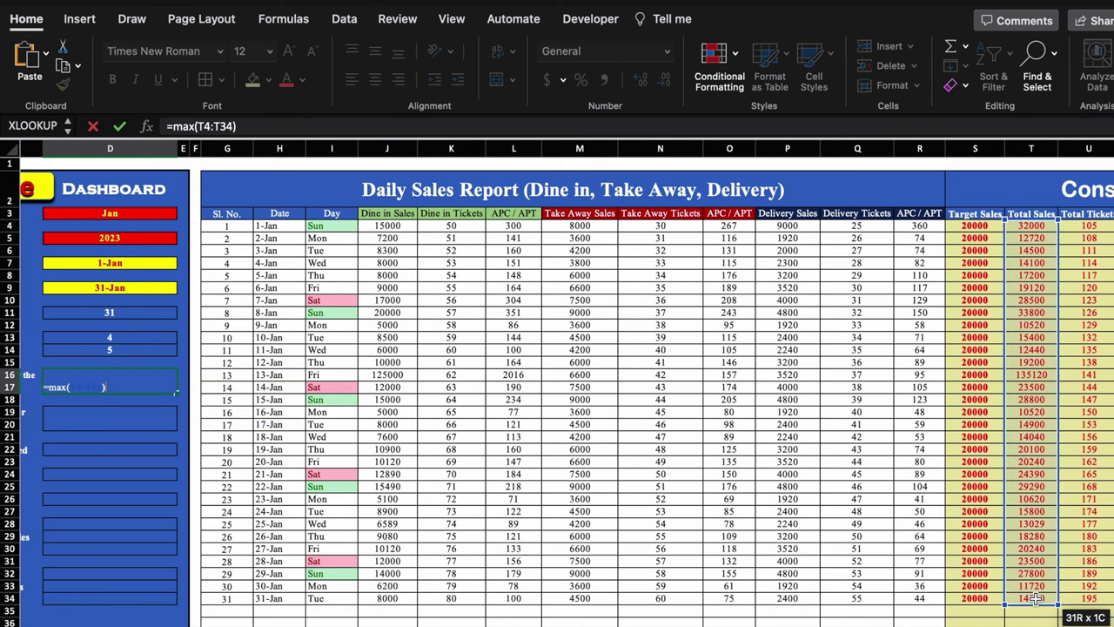
left_click(154, 386)
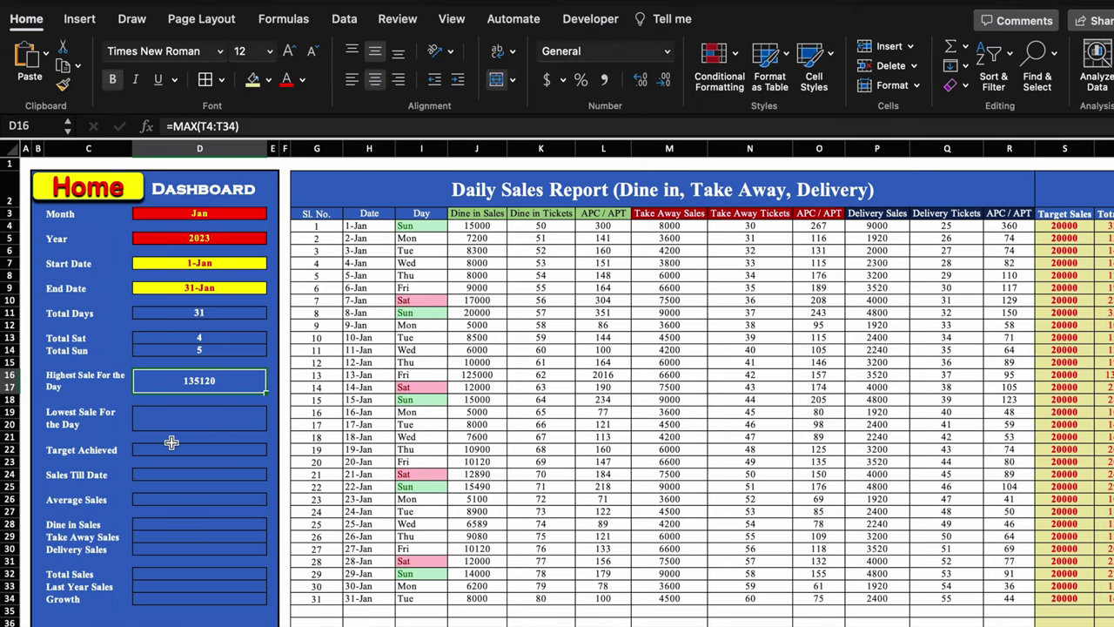
Enter =MIN(T4:T34) in the Lowest Sale For the Day cell to return the smallest Total Sales value
left_click(229, 419)
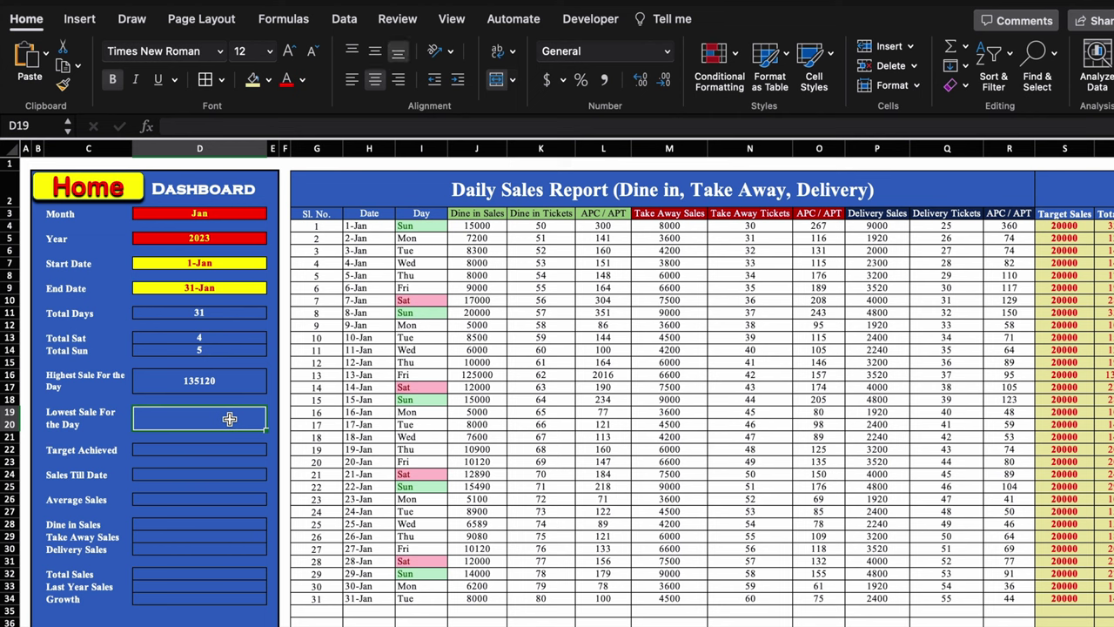
type("=")
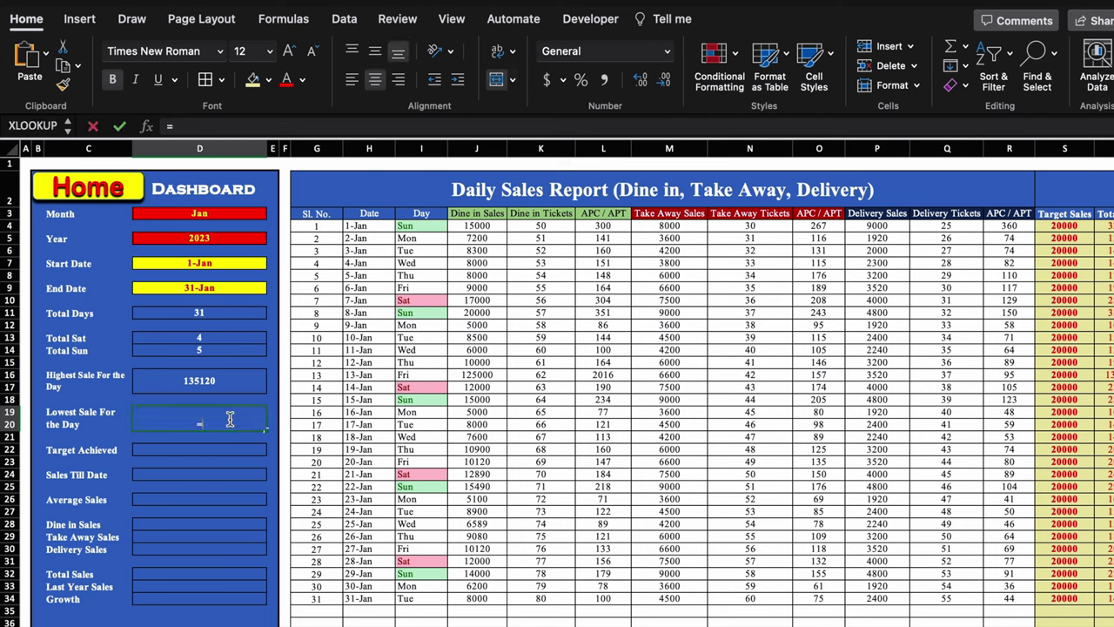
type("min")
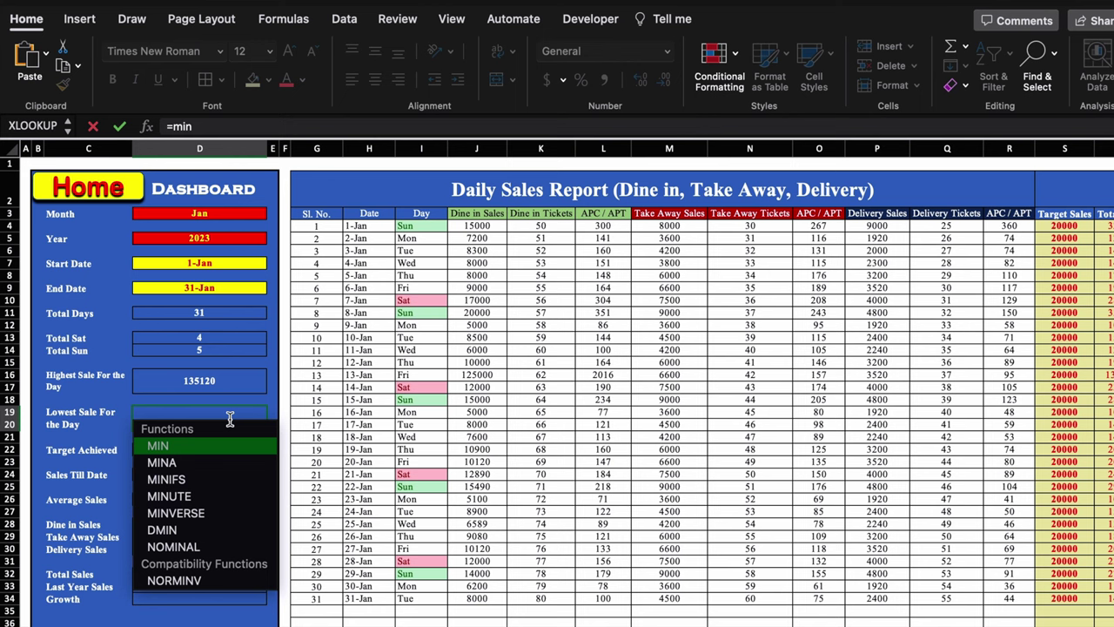
type("(")
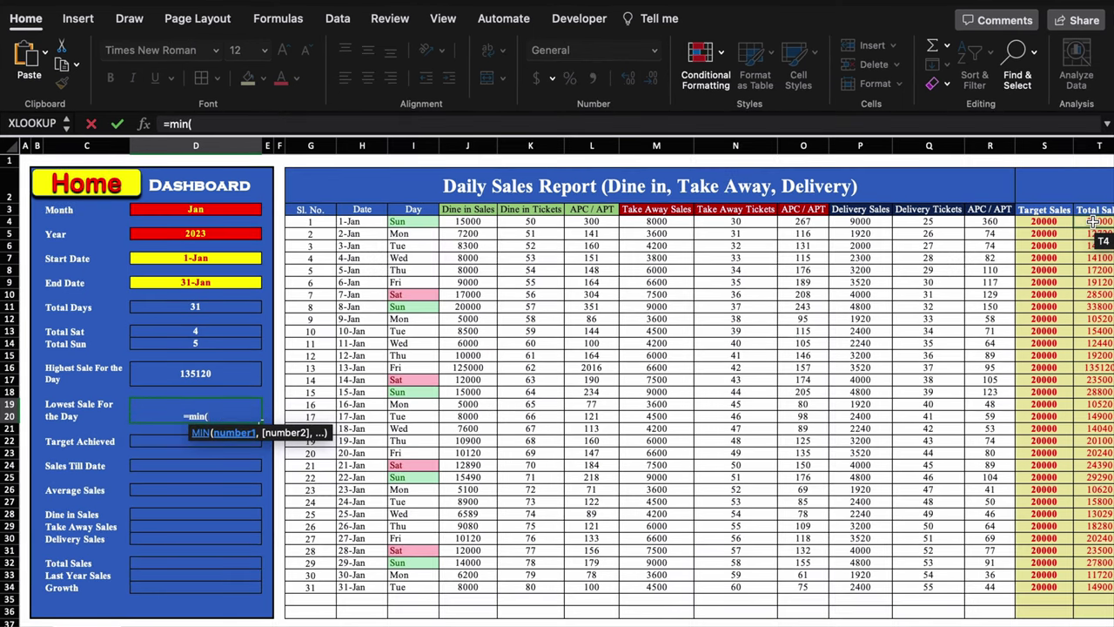
left_click_drag(1093, 222, 1092, 588)
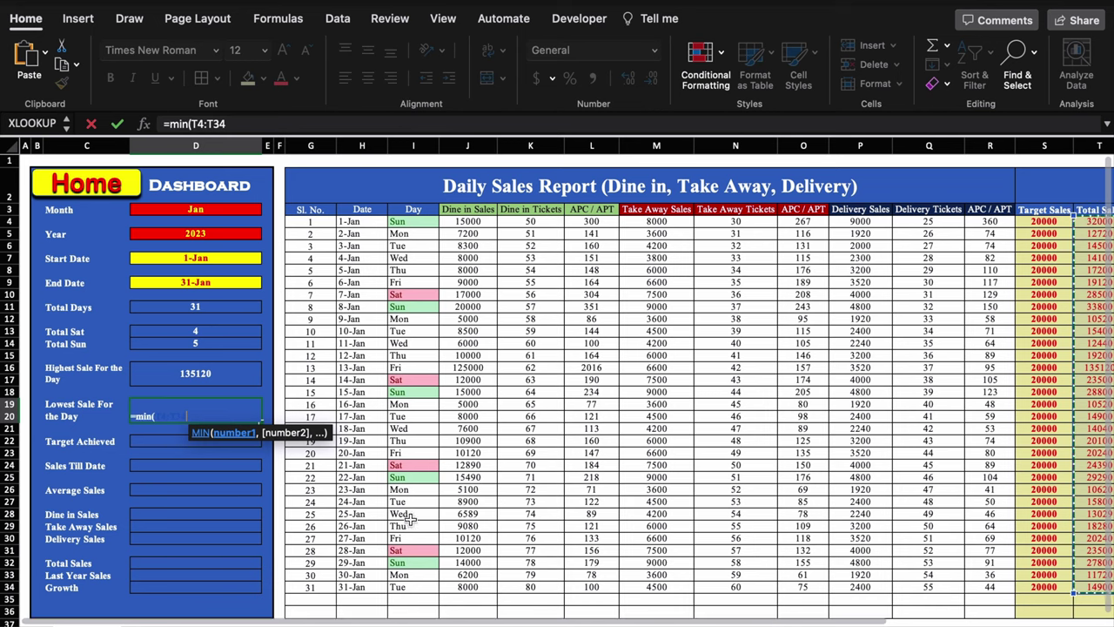
type(")")
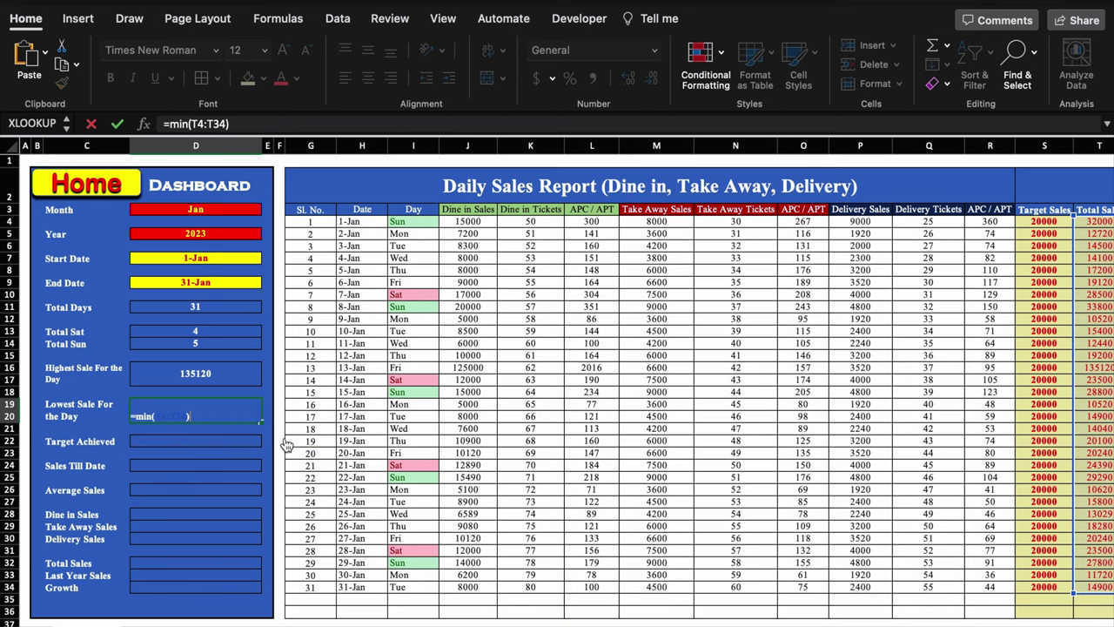
key("ctrl+Return")
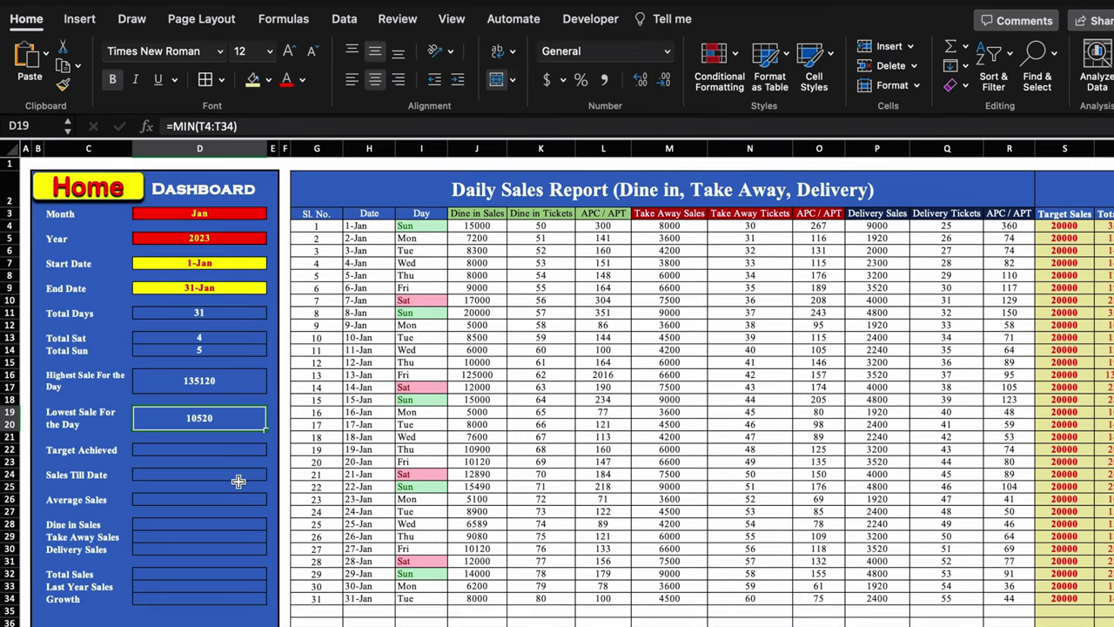
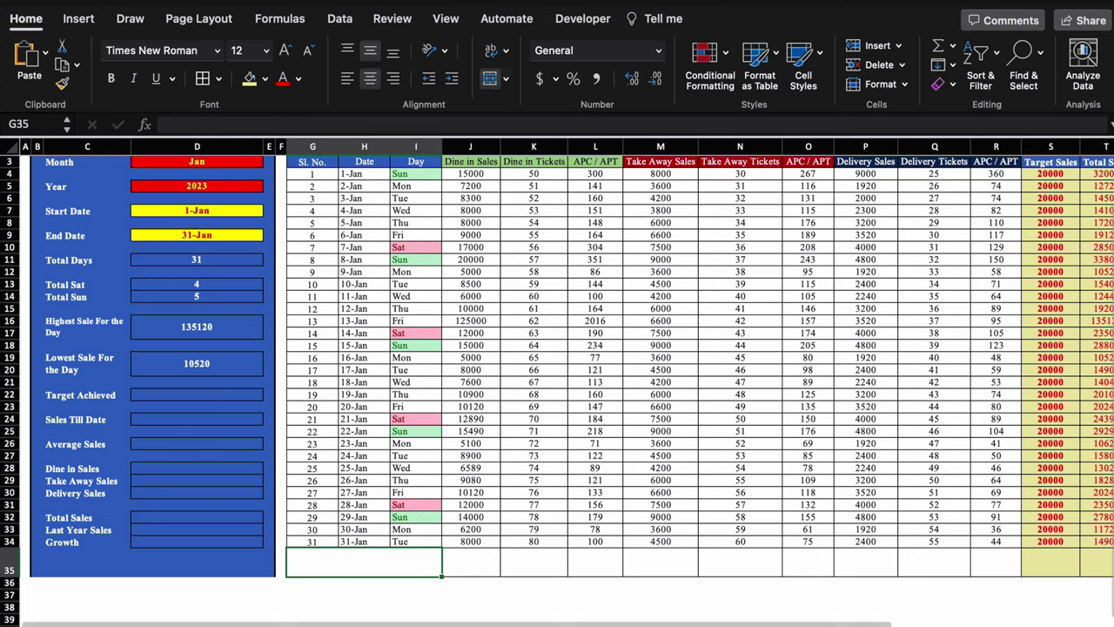
Label the merged cell G35 below the sales table Total, at font size 24 with a khaki fill and red text
left_click(415, 562)
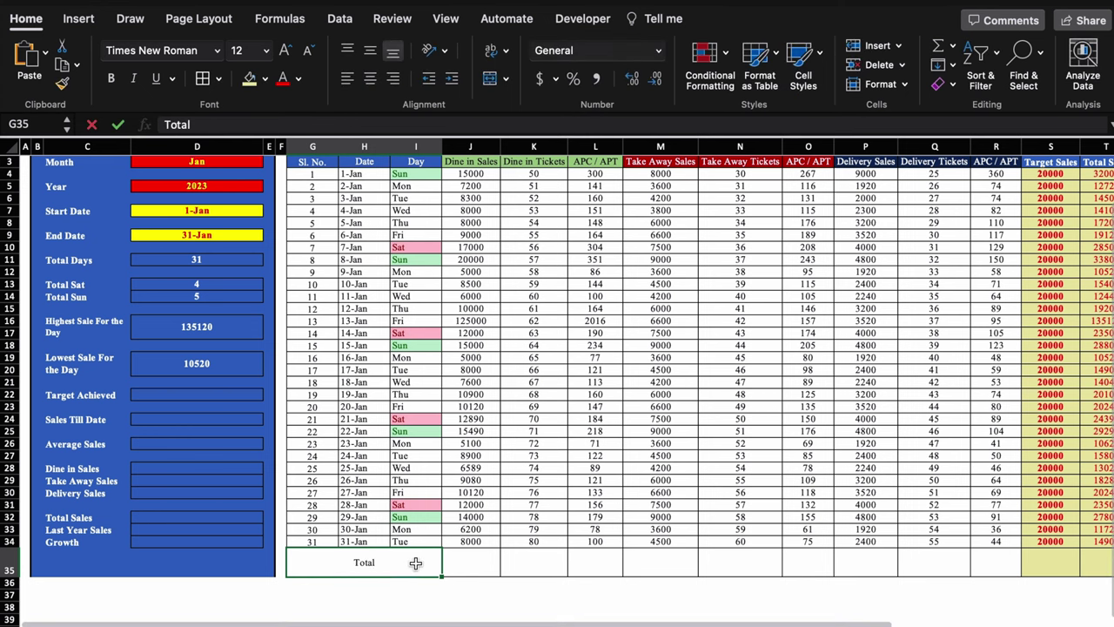
key("super+shift+period")
key("super+shift+period")
key("super+shift+period")
key("super+shift+period")
key("super+shift+period")
key("super+shift+period")
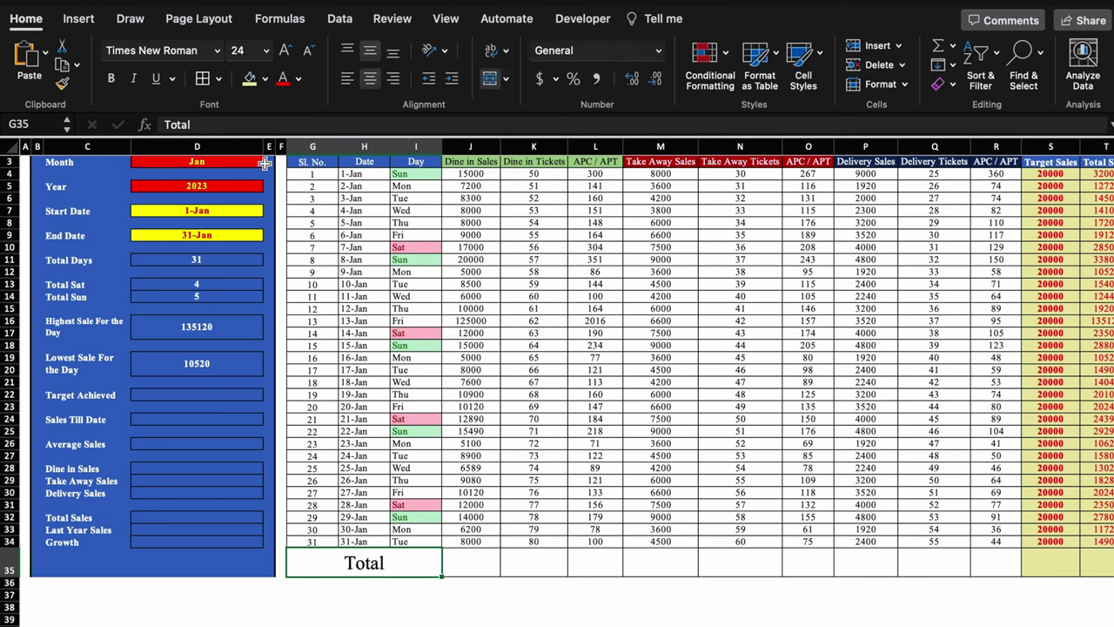
left_click(249, 78)
left_click(282, 79)
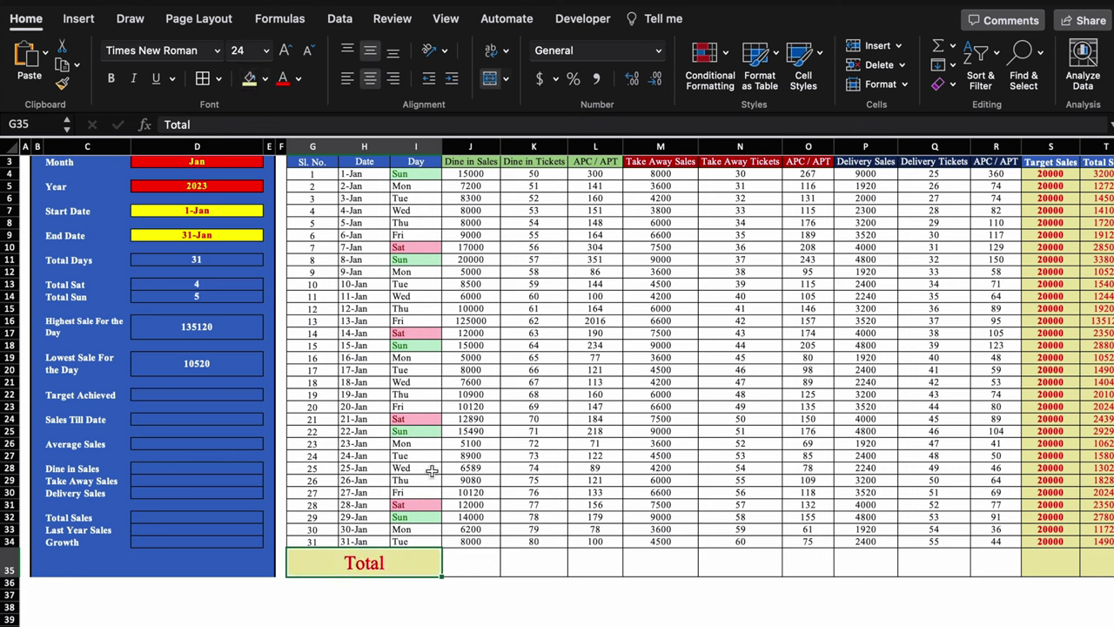
Enter =SUM(J4:J34) in J35 to total the Dine in Sales column
left_click(490, 569)
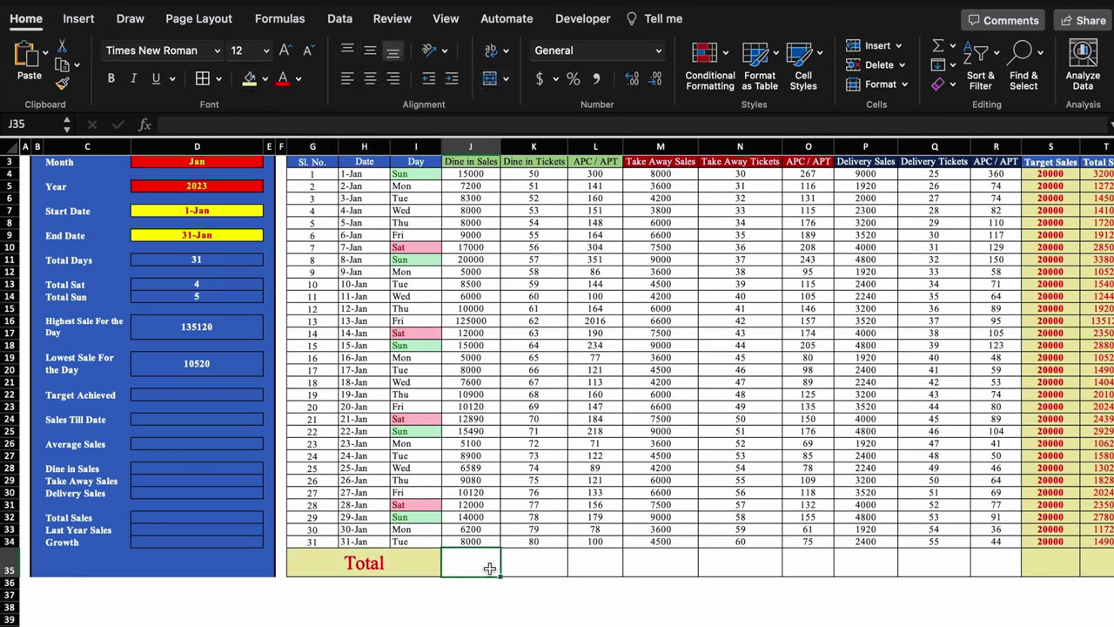
type("=")
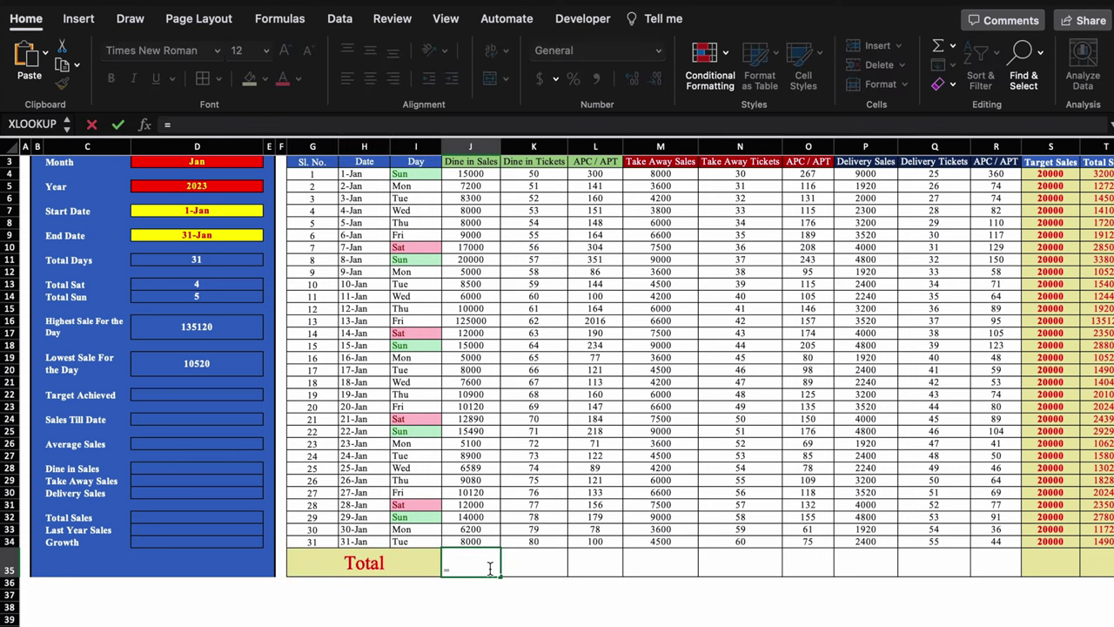
type("sum(")
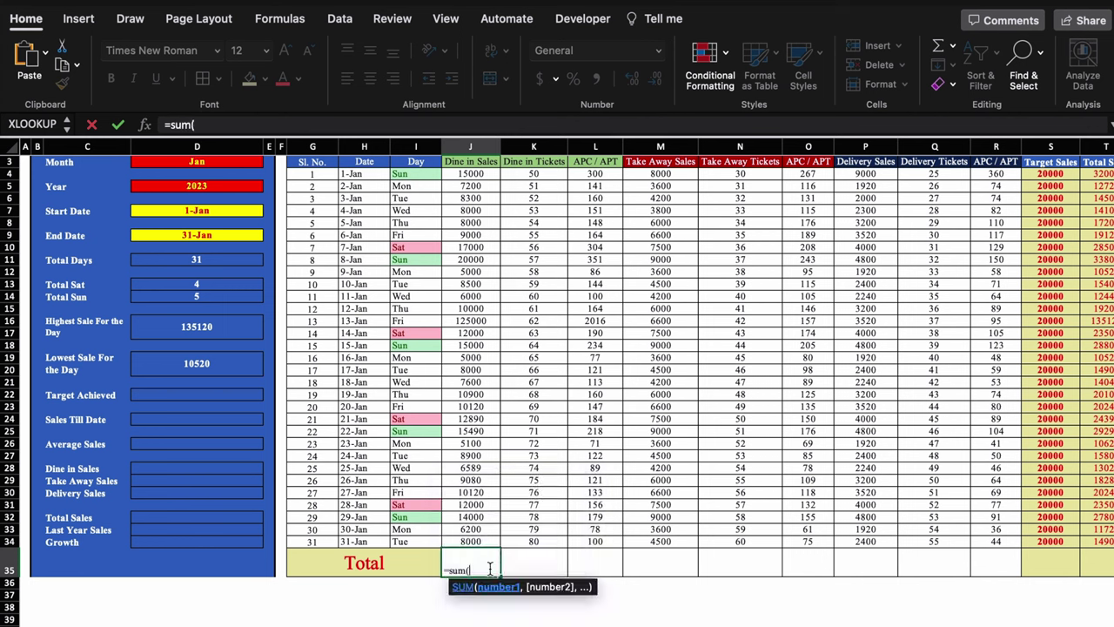
left_click(464, 175)
left_click_drag(464, 174, 476, 544)
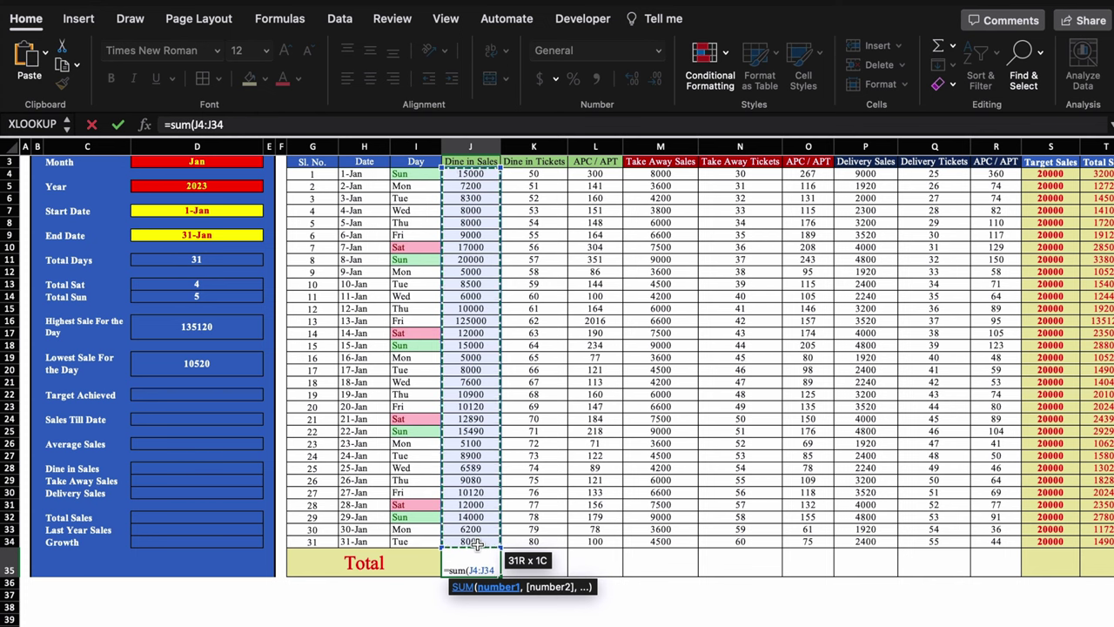
type(")")
key("Return")
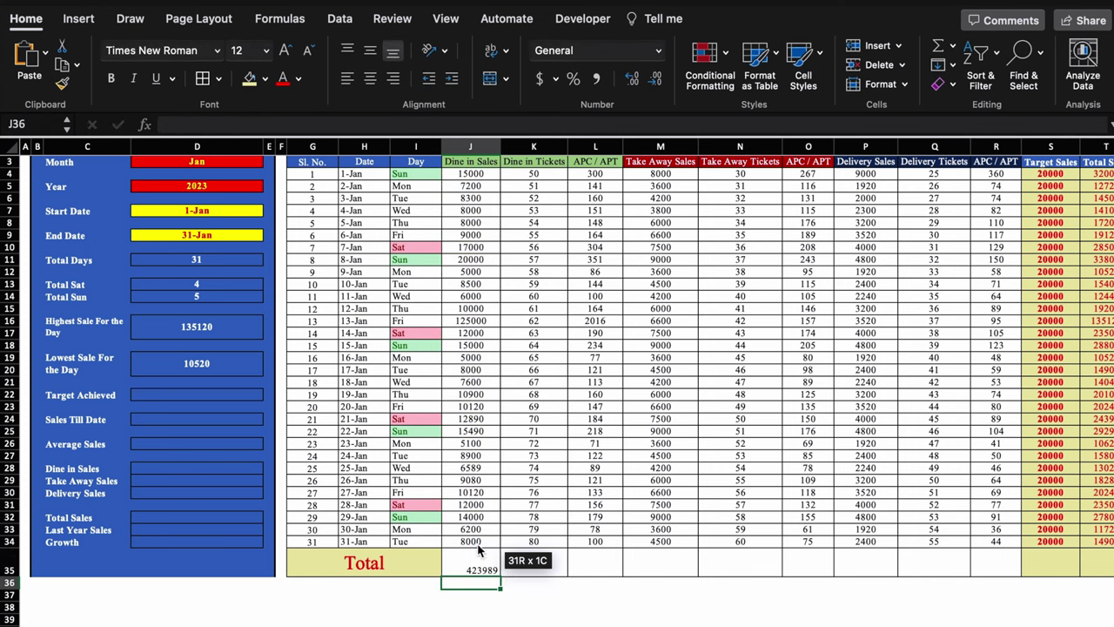
Format J35:R35 with centred alignment both ways, khaki fill, and bold red text at size 14
left_click_drag(467, 561, 999, 562)
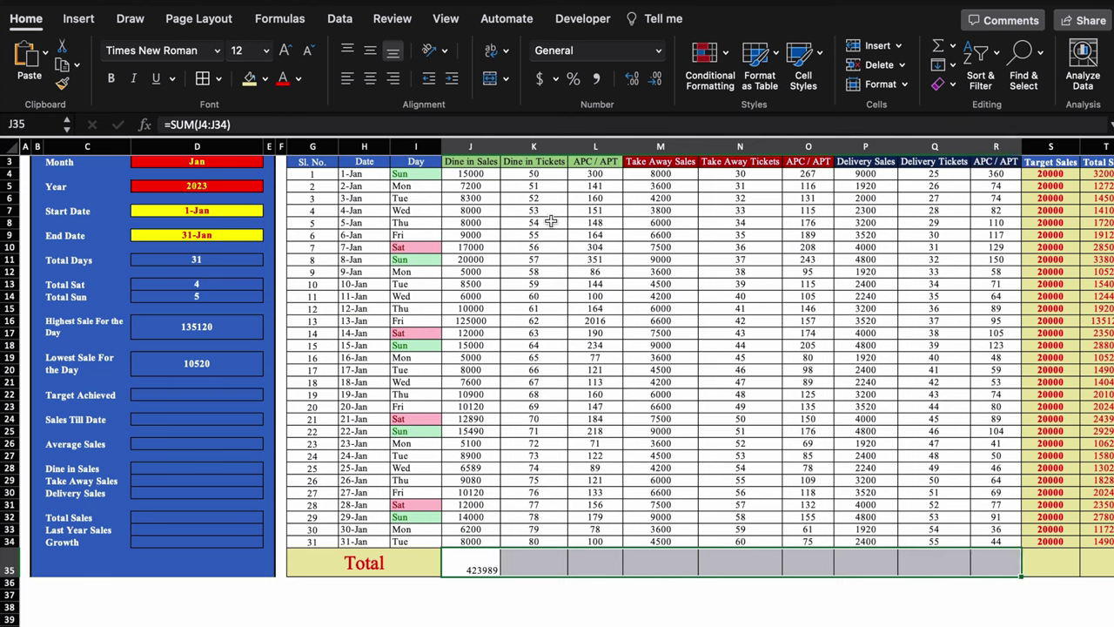
left_click(369, 78)
left_click(370, 50)
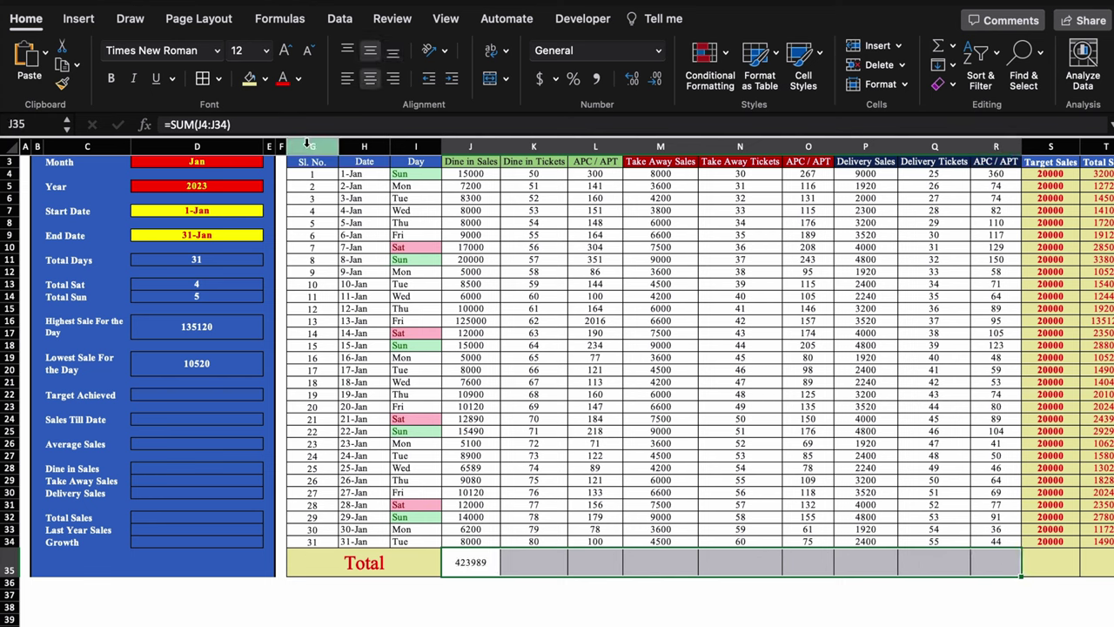
left_click(250, 78)
left_click(284, 80)
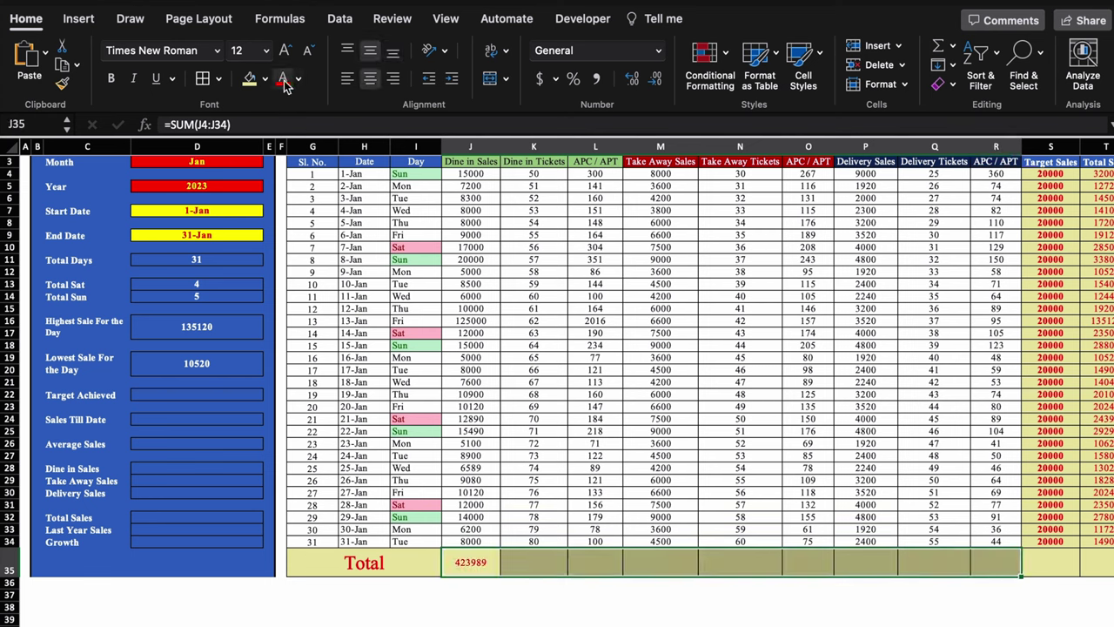
left_click(111, 79)
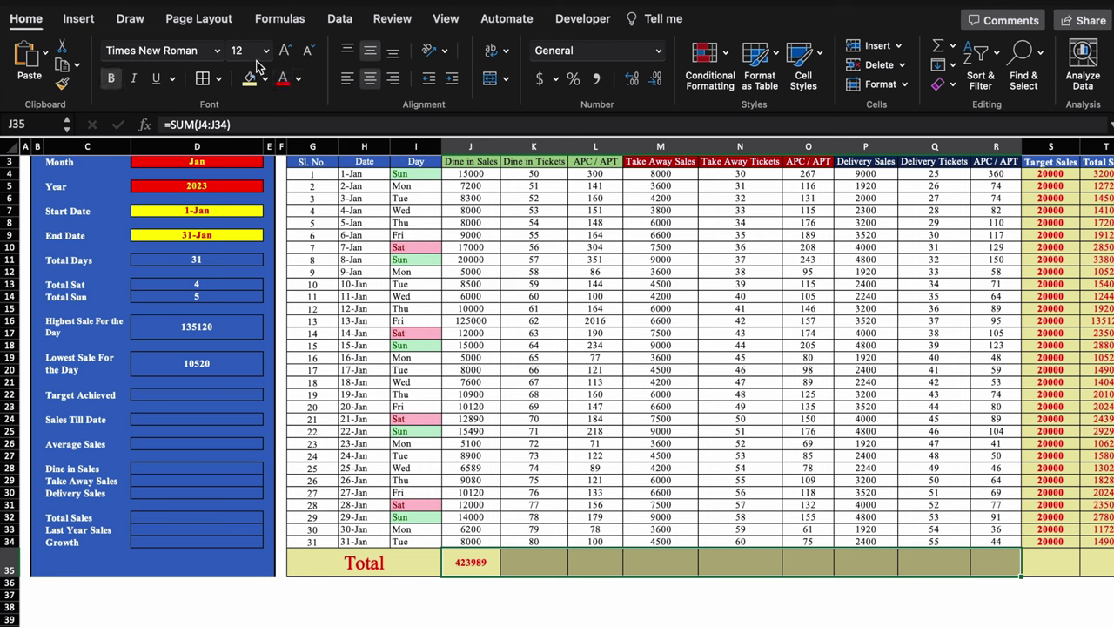
left_click(284, 51)
Fill the J35 sum formula across to R35 and clear the APC / APT totals in L35, O35 and R35
left_click(489, 570)
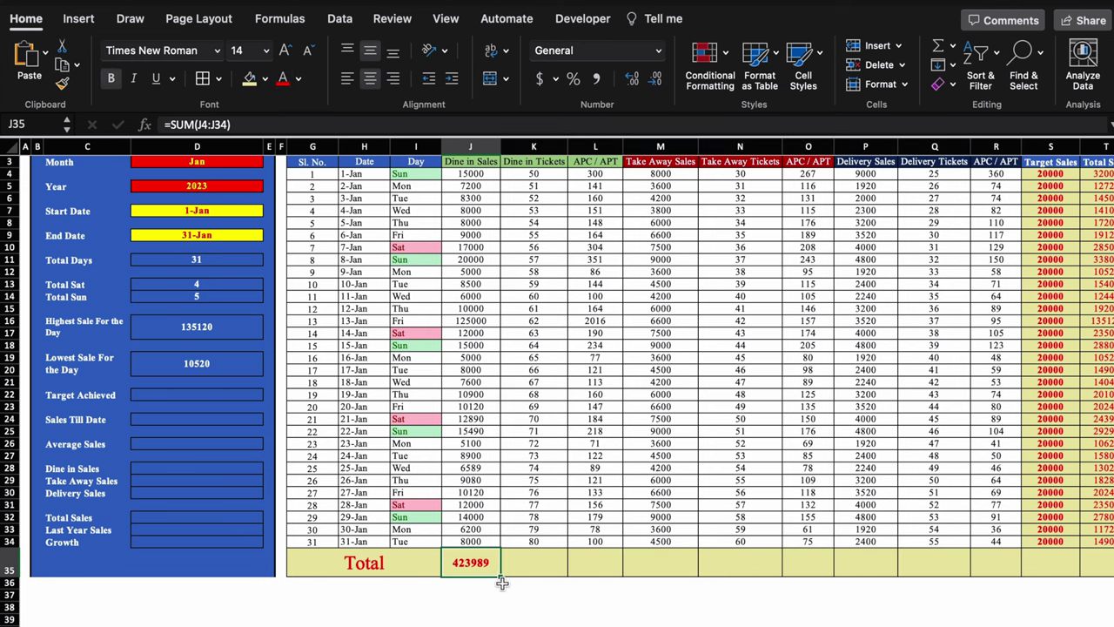
left_click_drag(502, 576, 1019, 576)
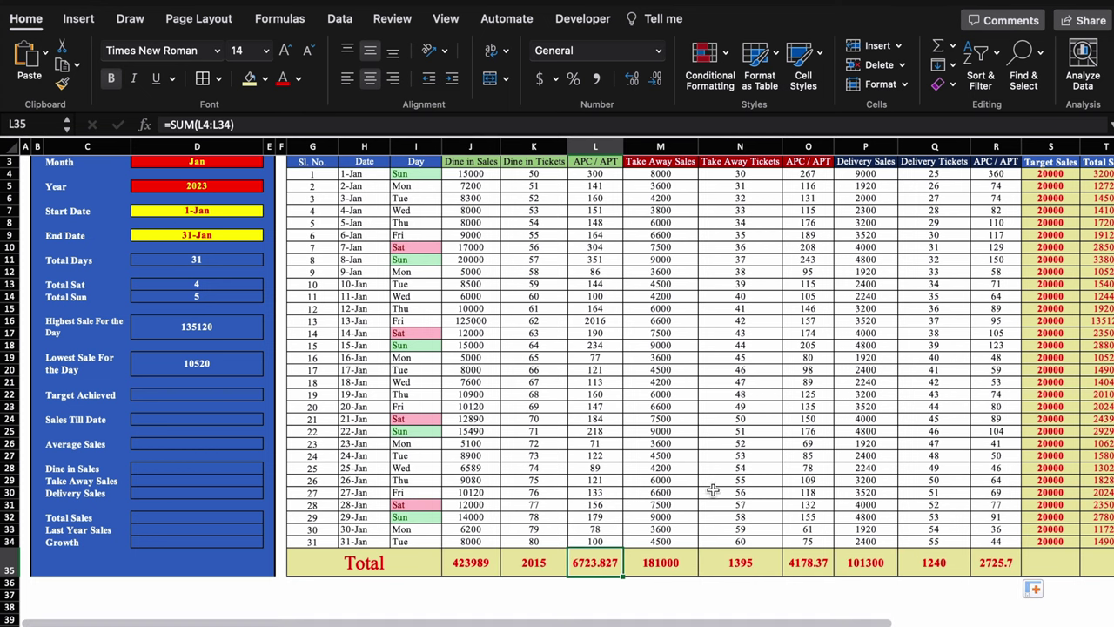
key("Delete")
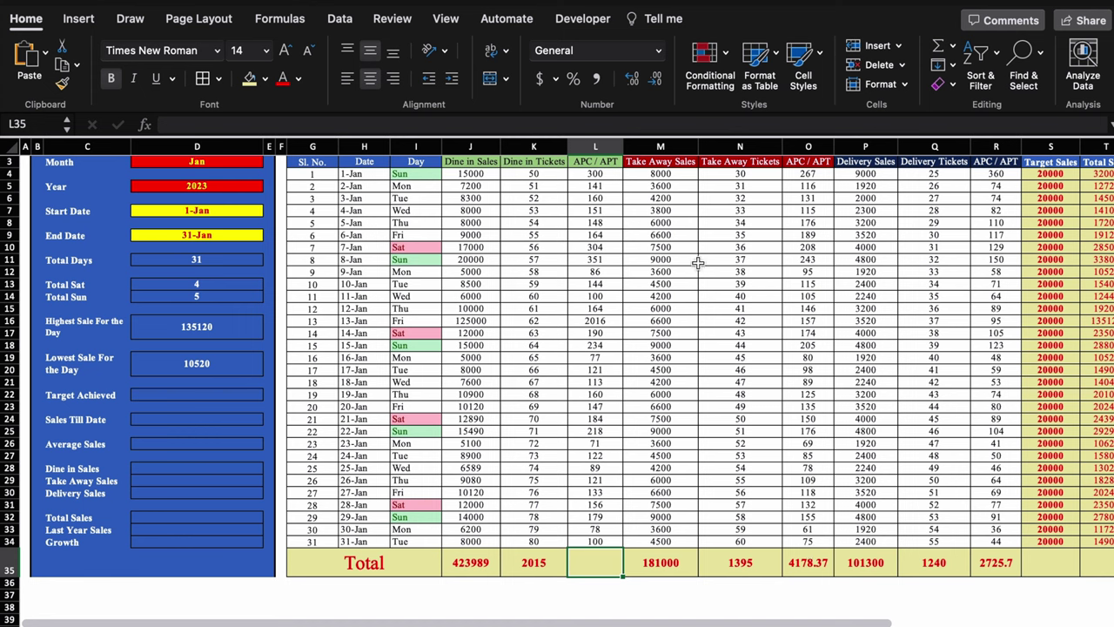
left_click(823, 565)
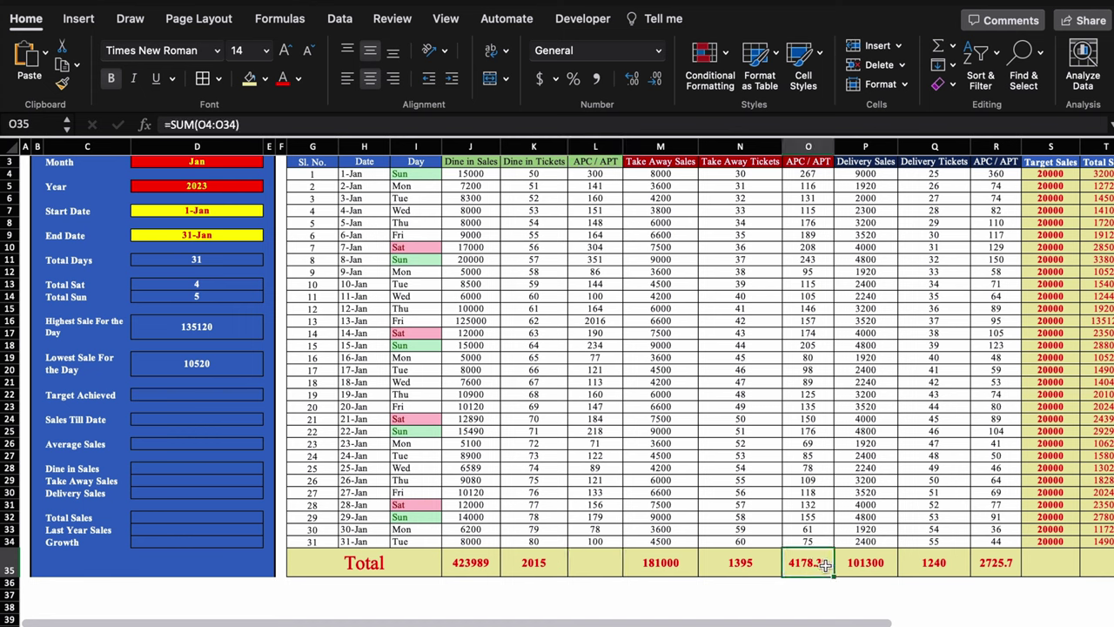
key("Delete")
left_click(996, 563)
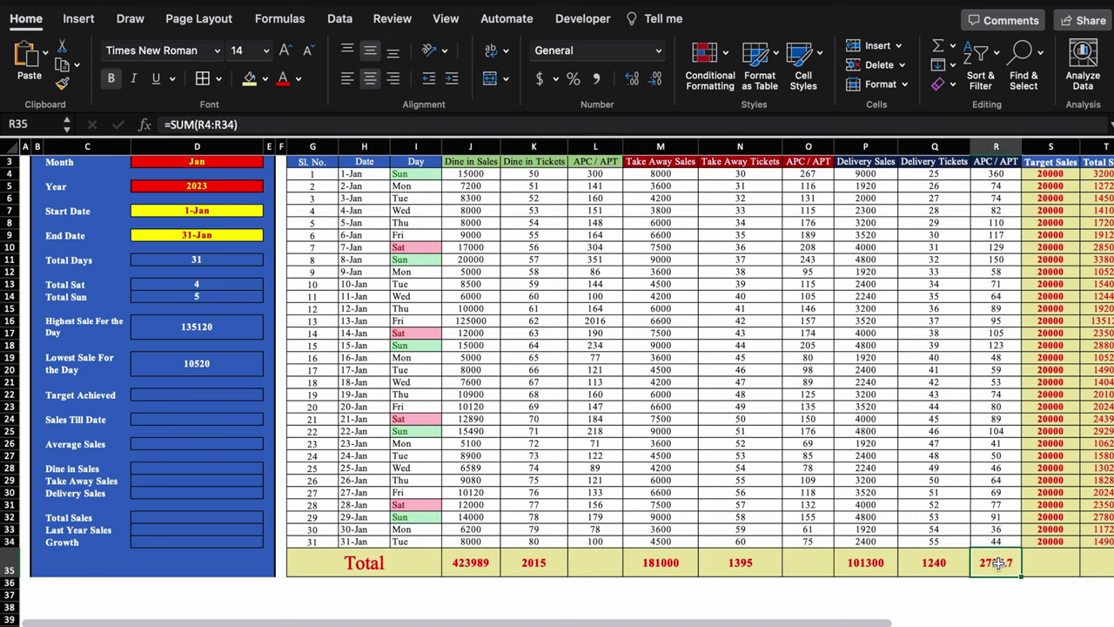
key("Delete")
left_click(995, 596)
Copy the Delivery Tickets total formula from Q35 into the Target Sales total cell S35
scroll(832, 625, "right", 1)
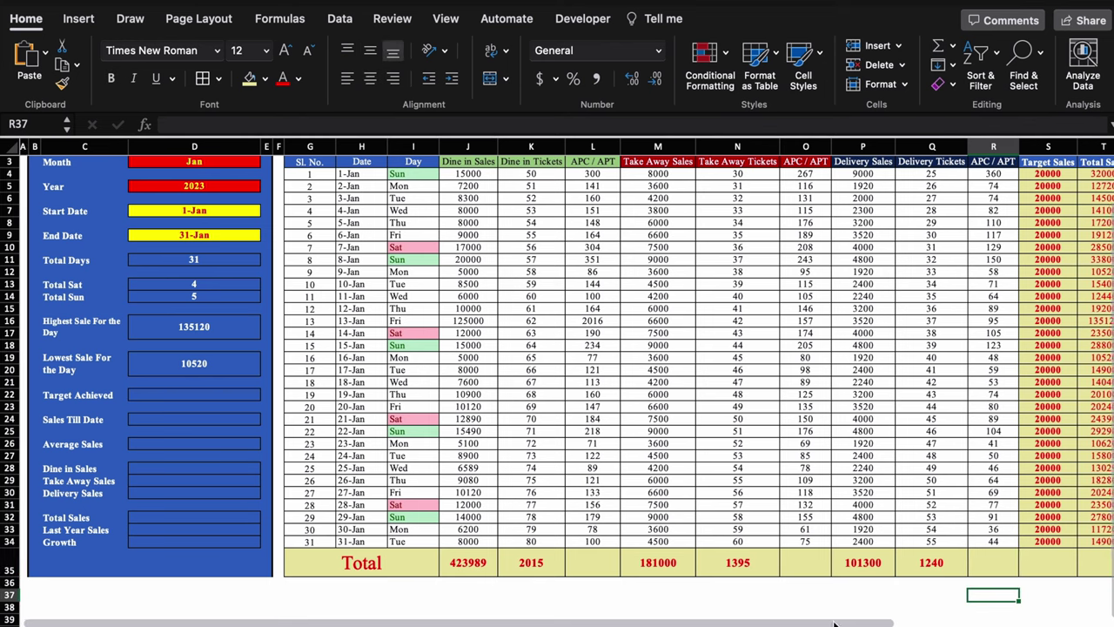
scroll(832, 625, "right", 3)
left_click(673, 562)
key("ctrl+c")
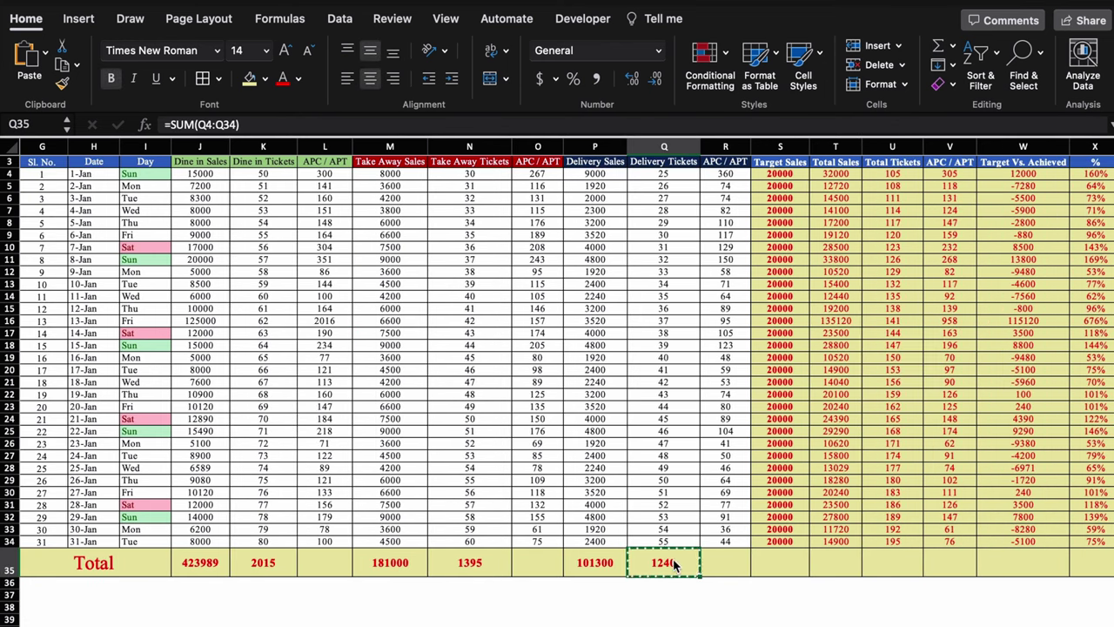
left_click(784, 565)
key("ctrl+v")
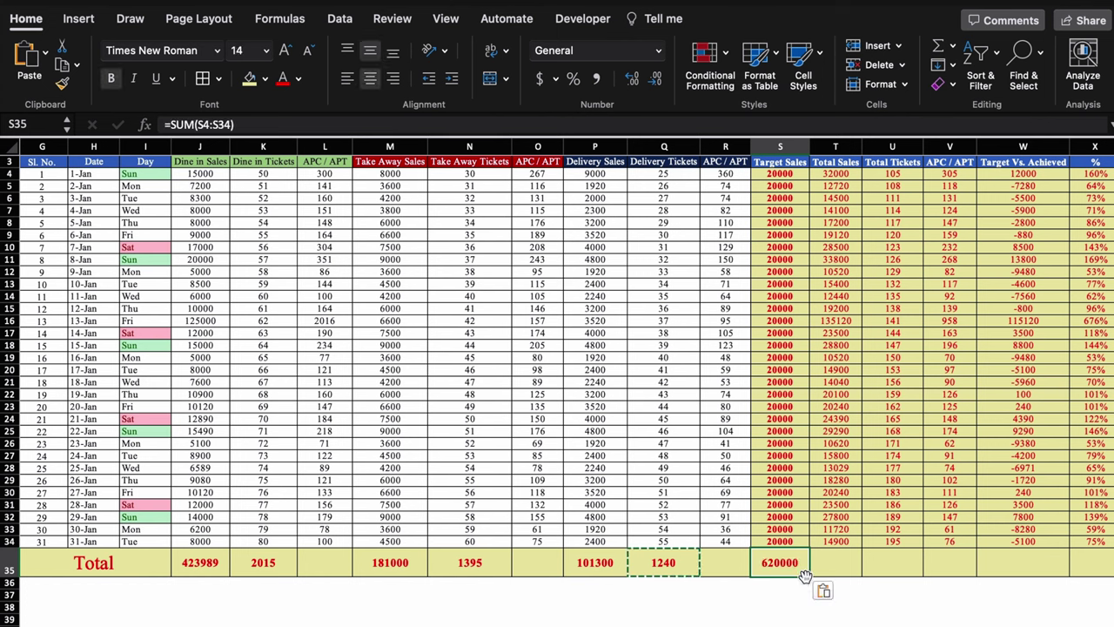
key("Escape")
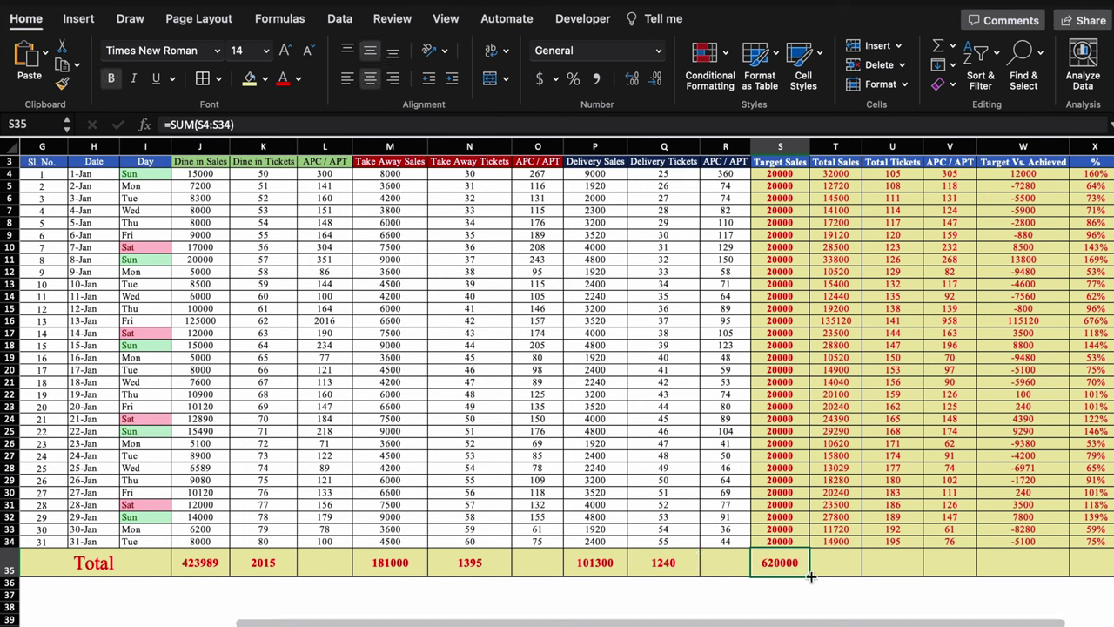
Fill the Target Sales total formula from S35 across to W35 and clear the APC / APT total in V35
left_click_drag(810, 576, 1067, 576)
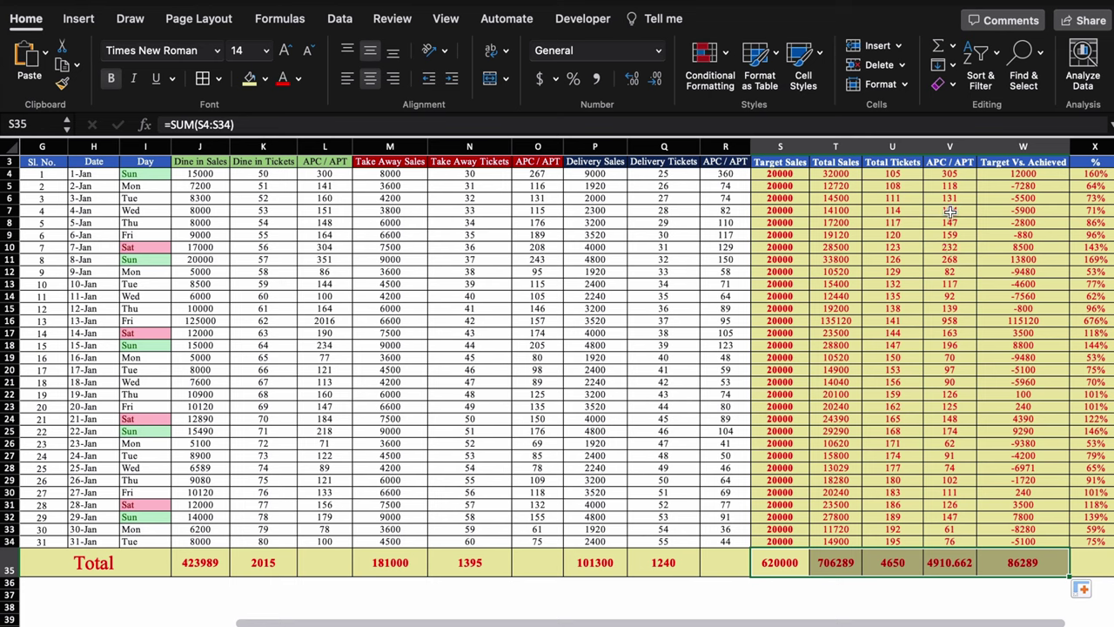
left_click(950, 147)
left_click(948, 564)
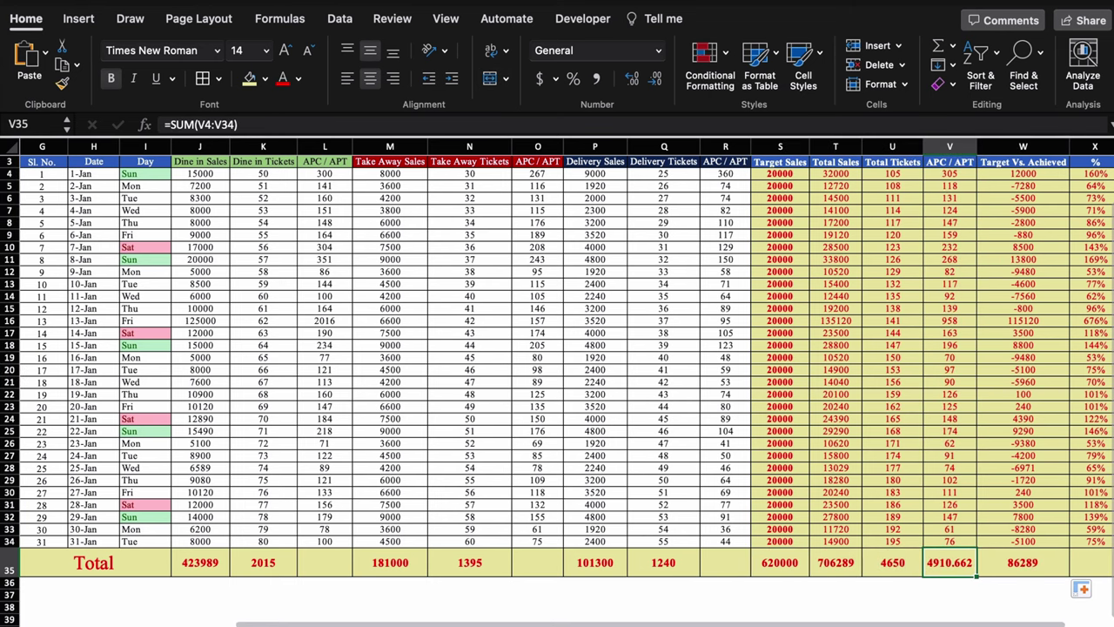
Recolour the Total label cell G35 with a red fill and yellow text
scroll(149, 451, "left", 5)
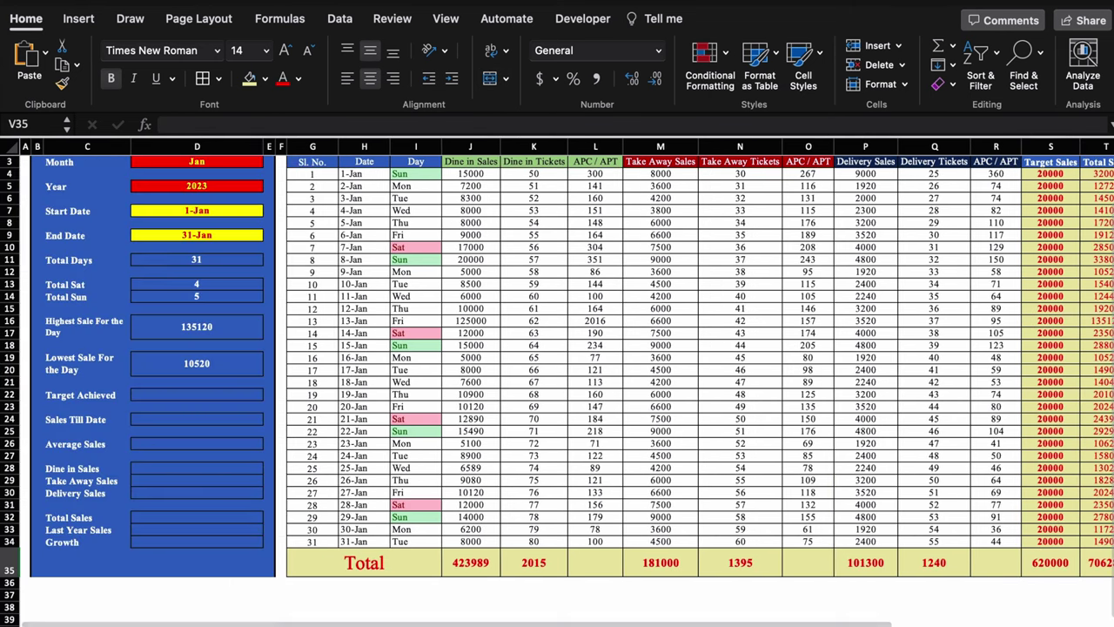
left_click(370, 564)
left_click(263, 78)
left_click(300, 229)
left_click(298, 78)
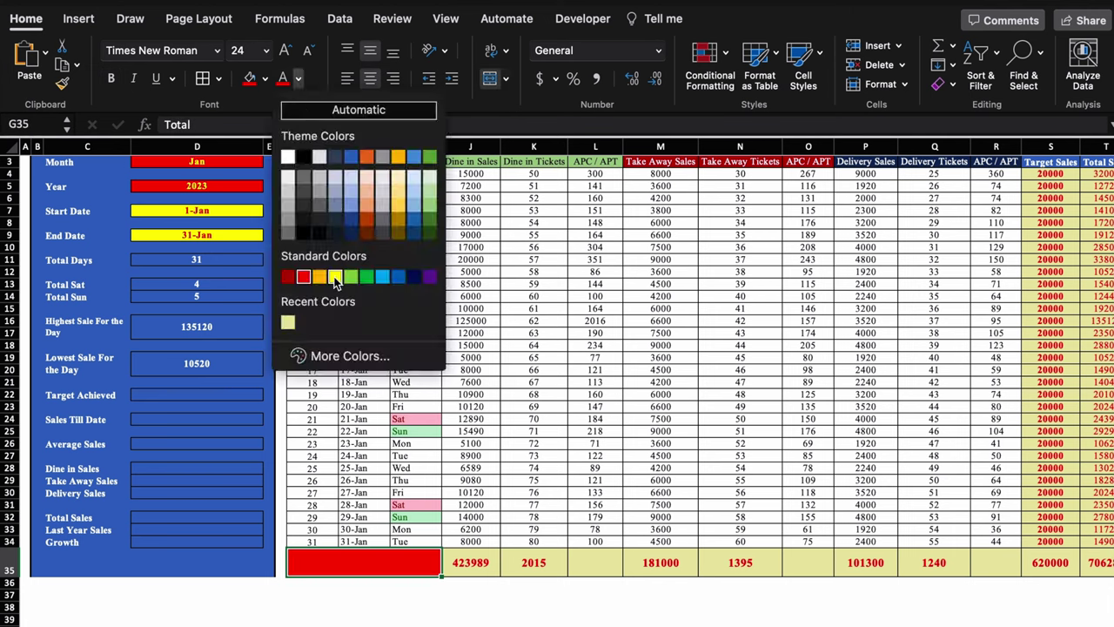
left_click(337, 277)
left_click(174, 595)
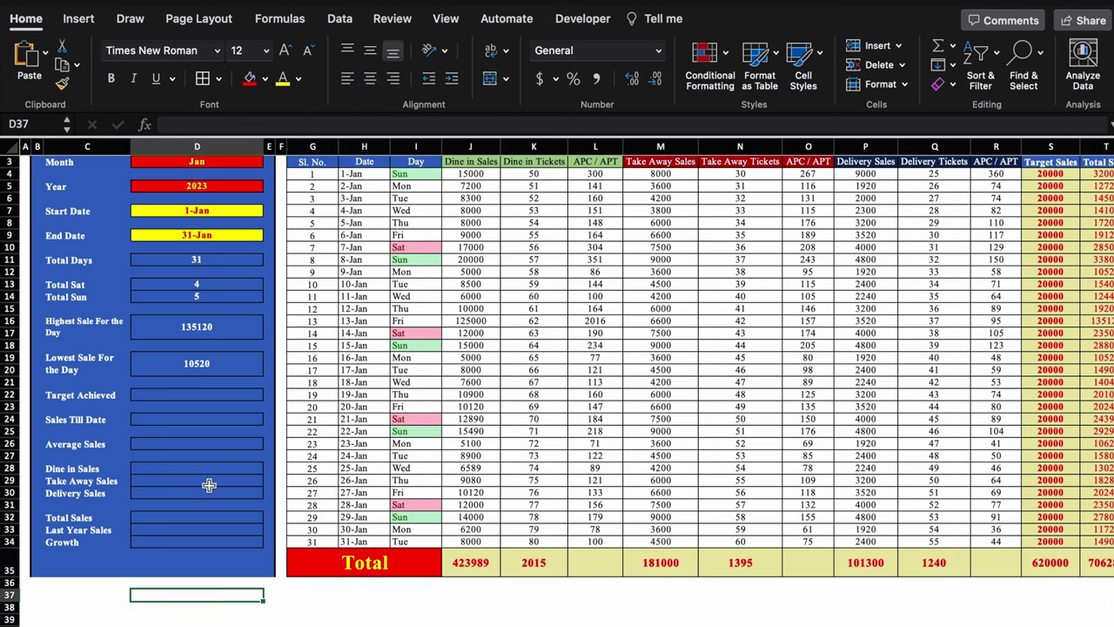
Link the Sales Till Date cell D24 to the Total Sales total in T35
left_click(200, 397)
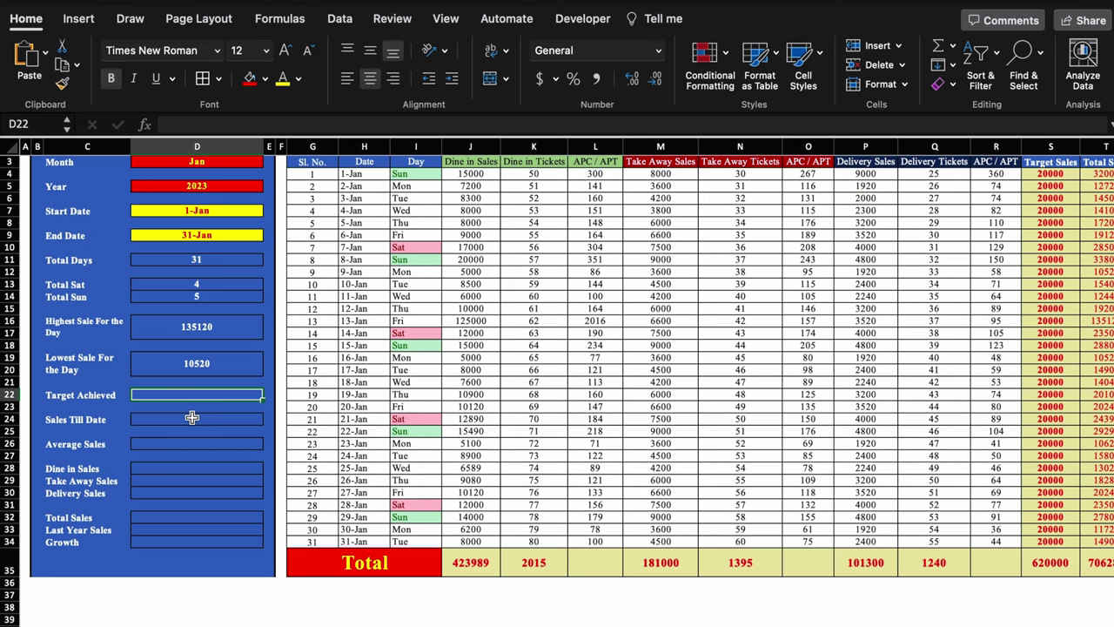
left_click(192, 418)
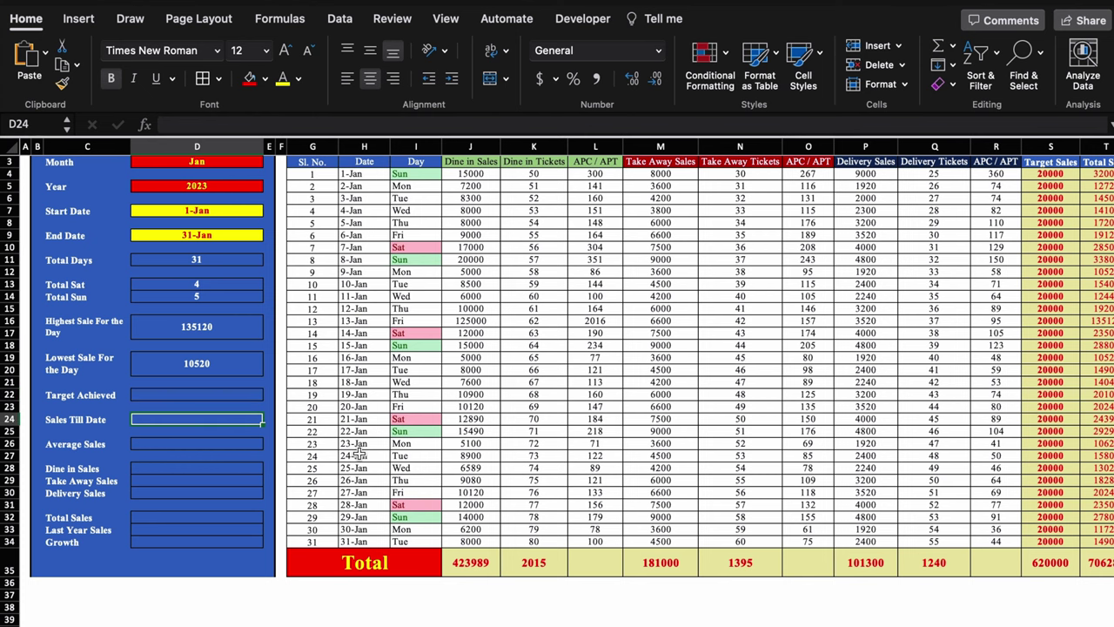
type("=")
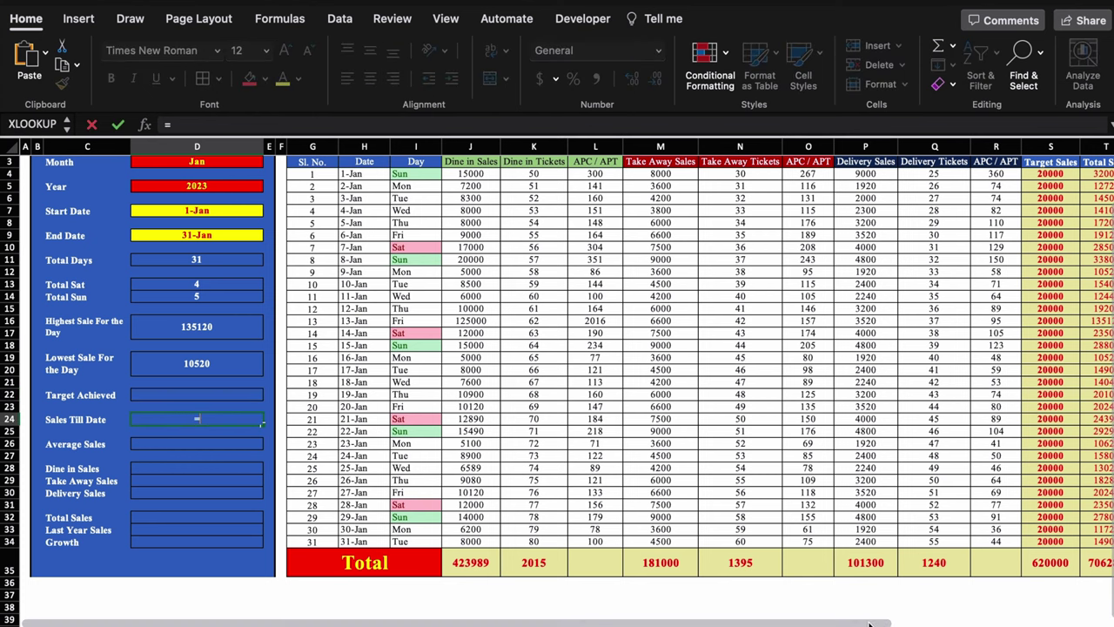
scroll(868, 624, "right", 5)
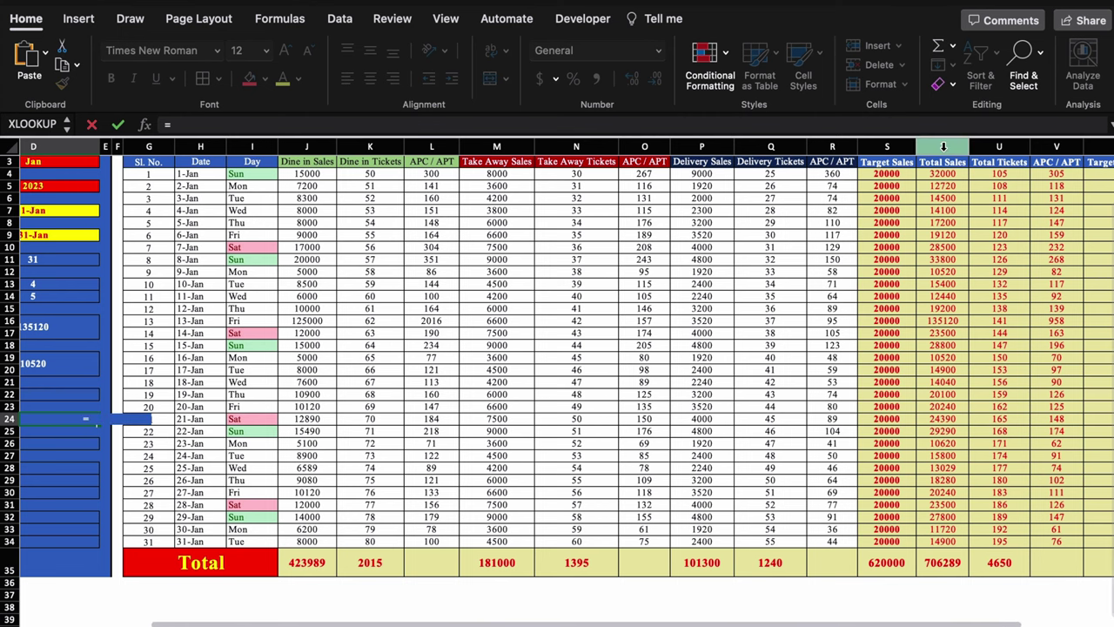
left_click(932, 563)
key("Return")
key("Return")
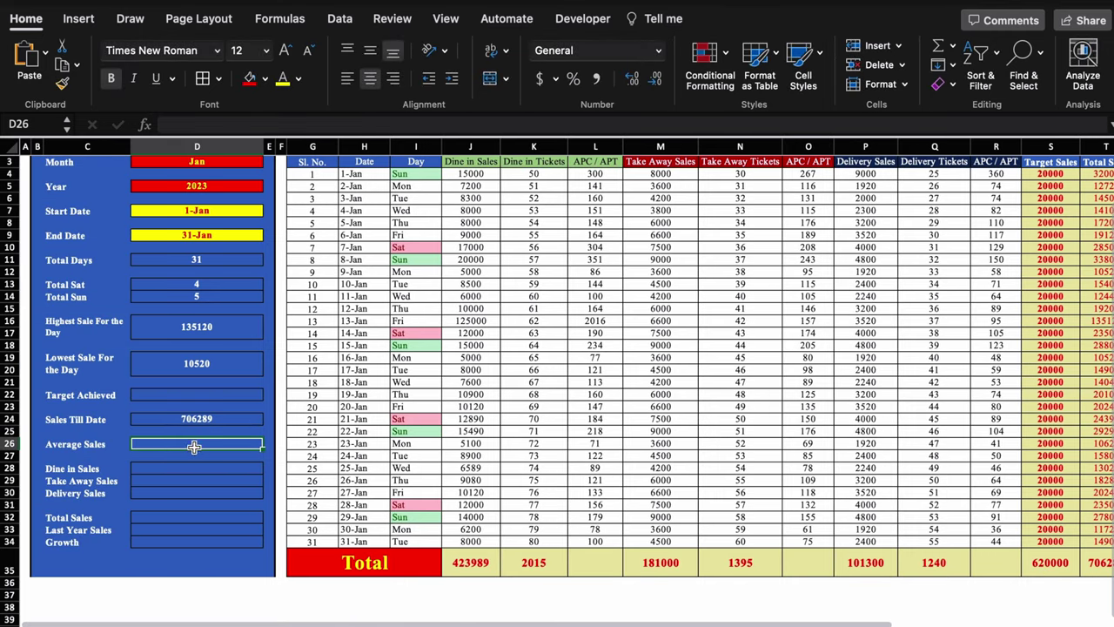
Calculate Average Sales in D26 with an AVERAGE formula over the daily Total Sales values T4:T34
type("=average")
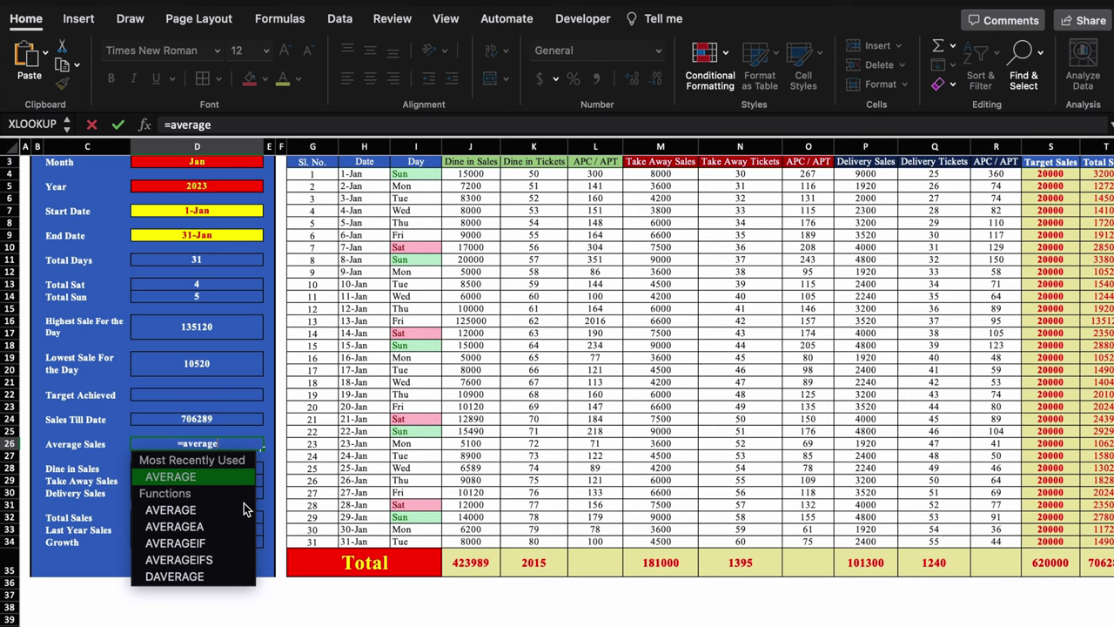
type("(")
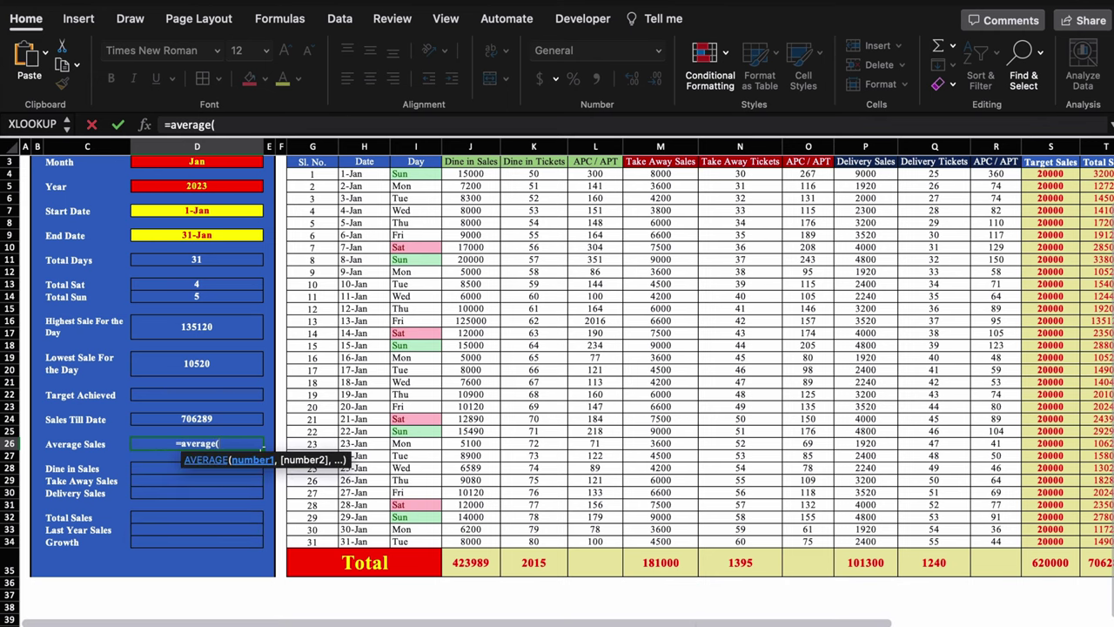
scroll(693, 604, "right", 5)
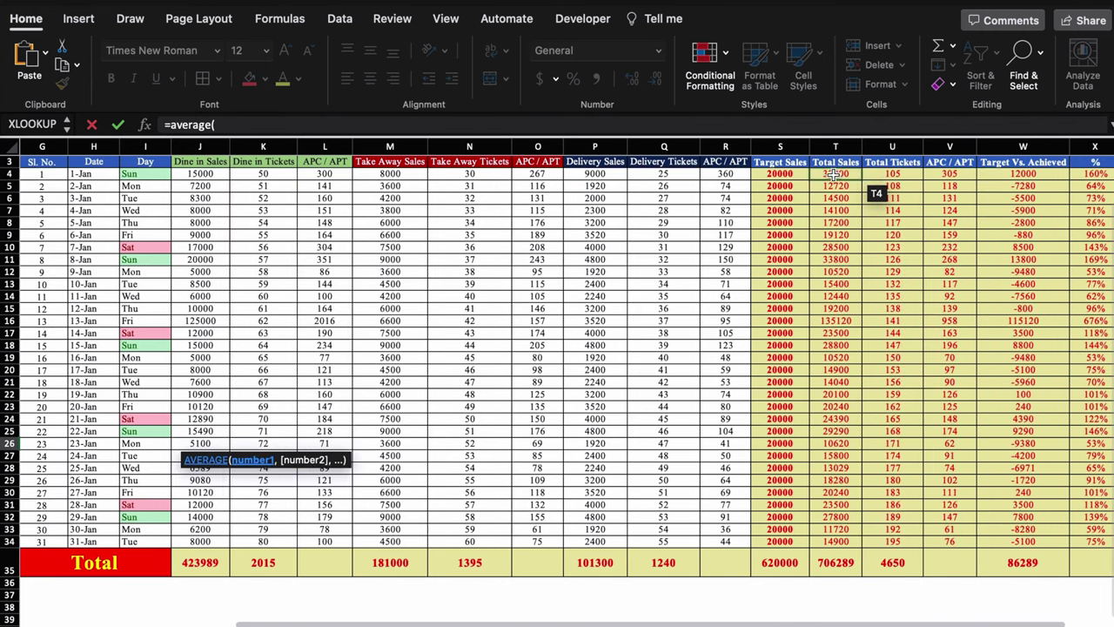
left_click_drag(836, 174, 835, 541)
scroll(378, 623, "left", 5)
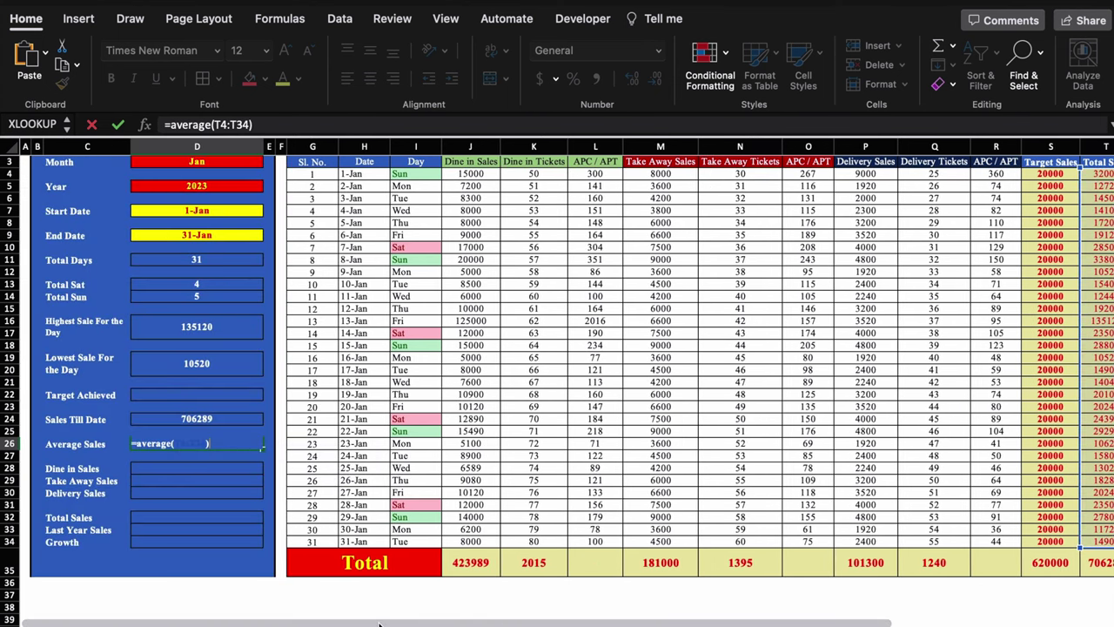
key("Return")
Format the Average Sales value in D26 to show no decimal places
left_click(224, 445)
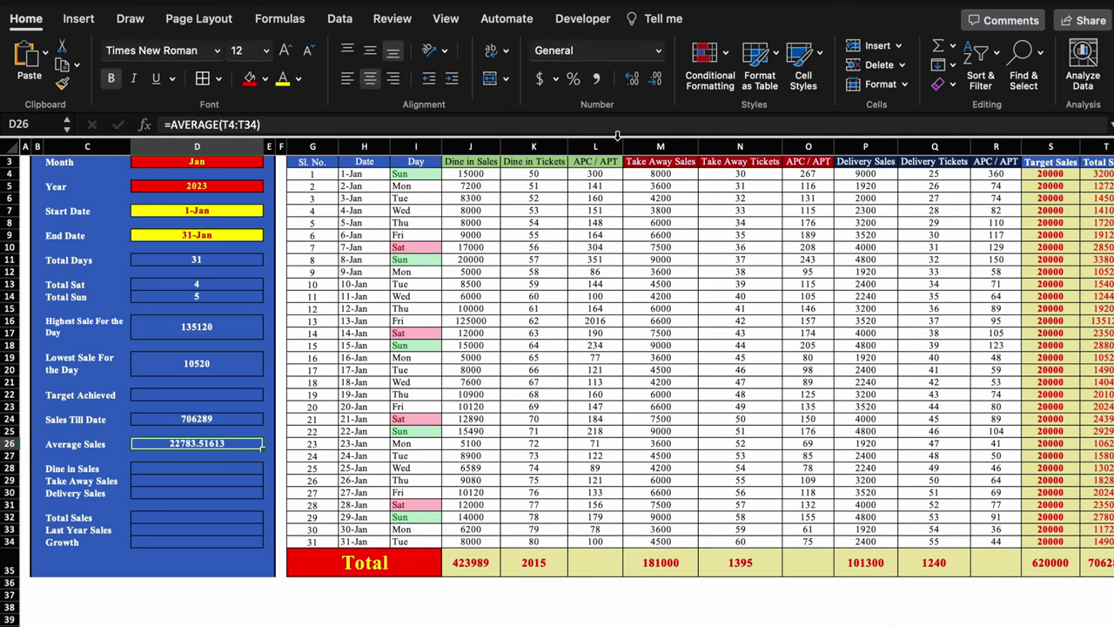
left_click(655, 78)
left_click(655, 78)
left_click(656, 79)
left_click(655, 78)
left_click(655, 78)
key("Return")
left_click(240, 444)
Link the Dine in Sales cell D28 to the Dine in Sales total in J35
left_click(220, 468)
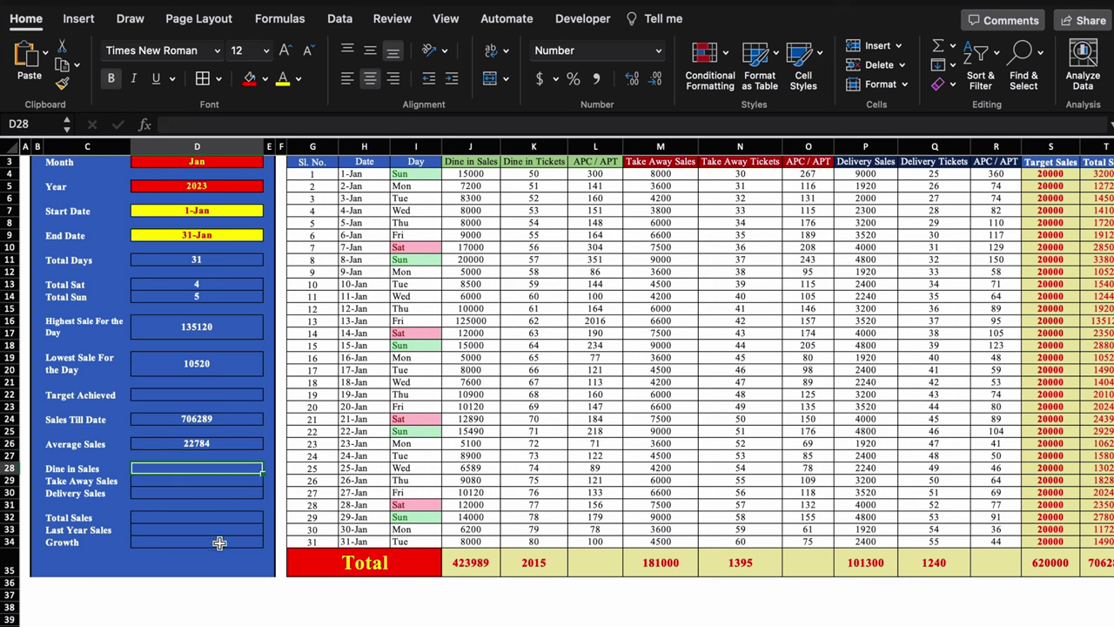
type("=")
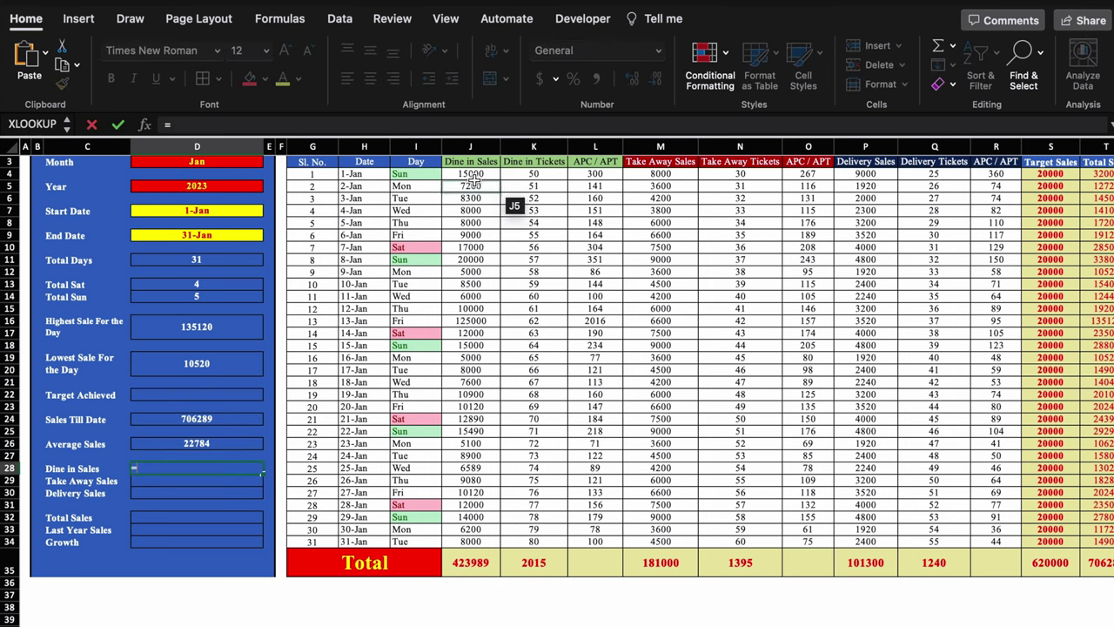
left_click(468, 561)
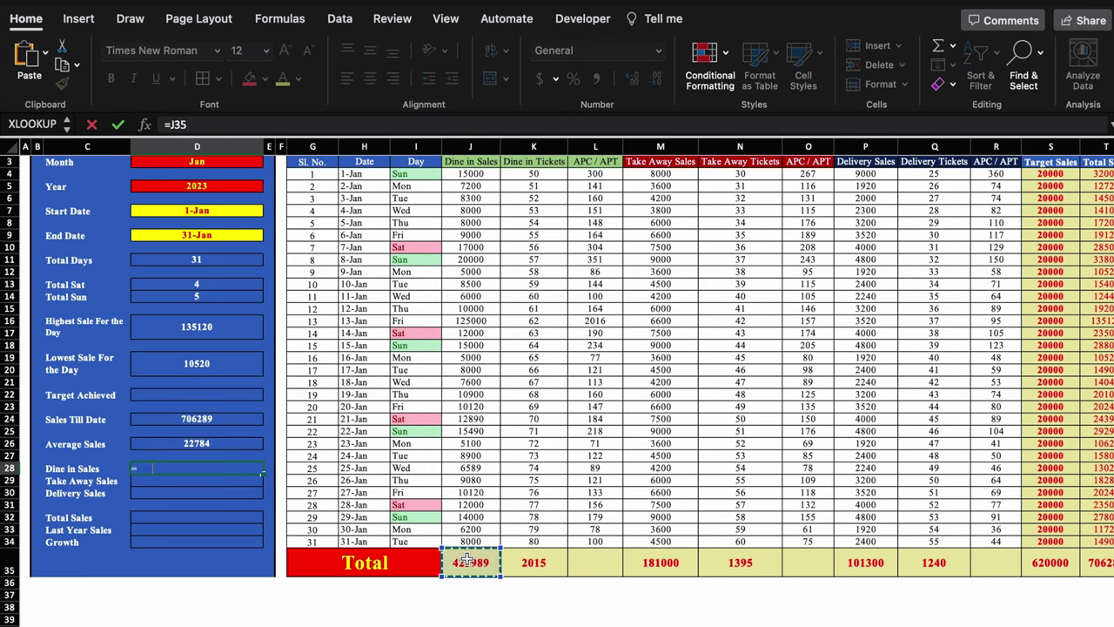
key("Return")
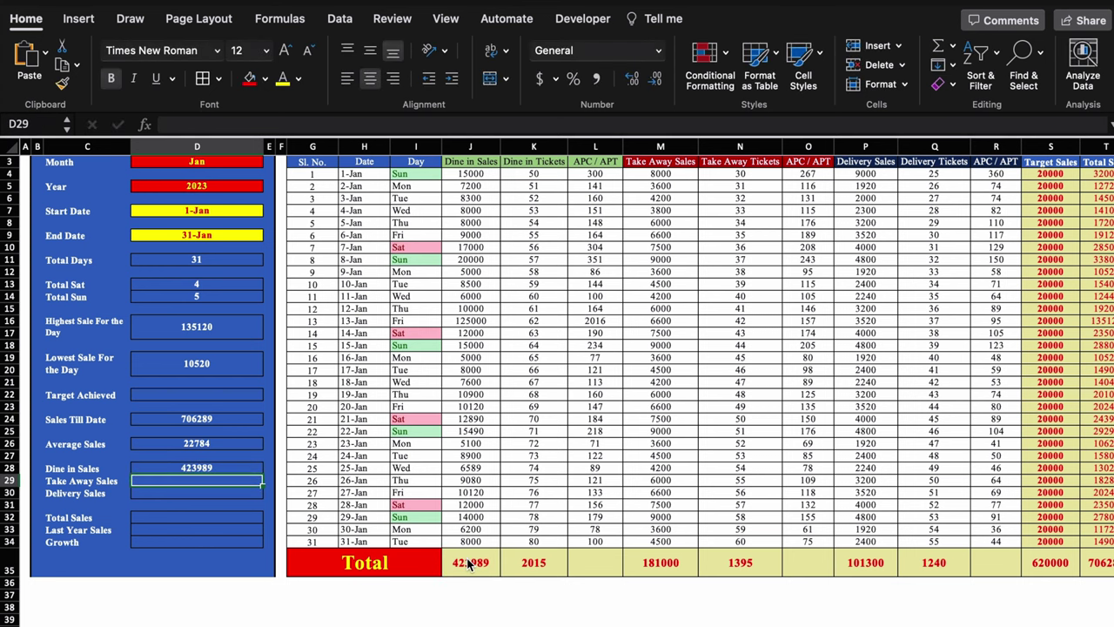
Link Take Away Sales in D29 to the total in M35 and Delivery Sales in D30 to the total in P35
type("=")
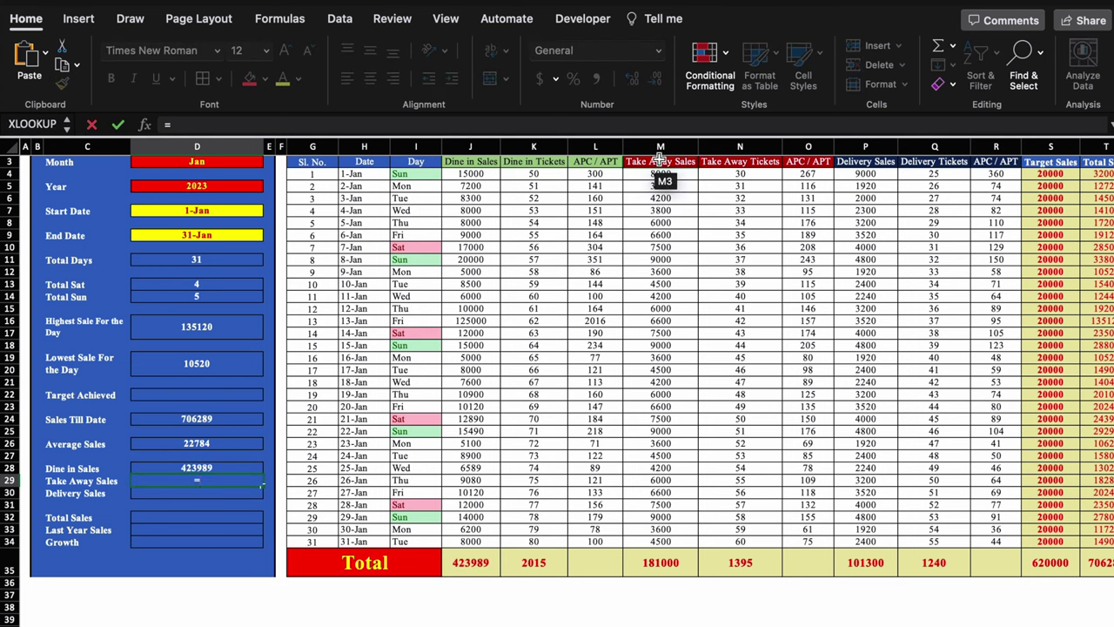
left_click(661, 557)
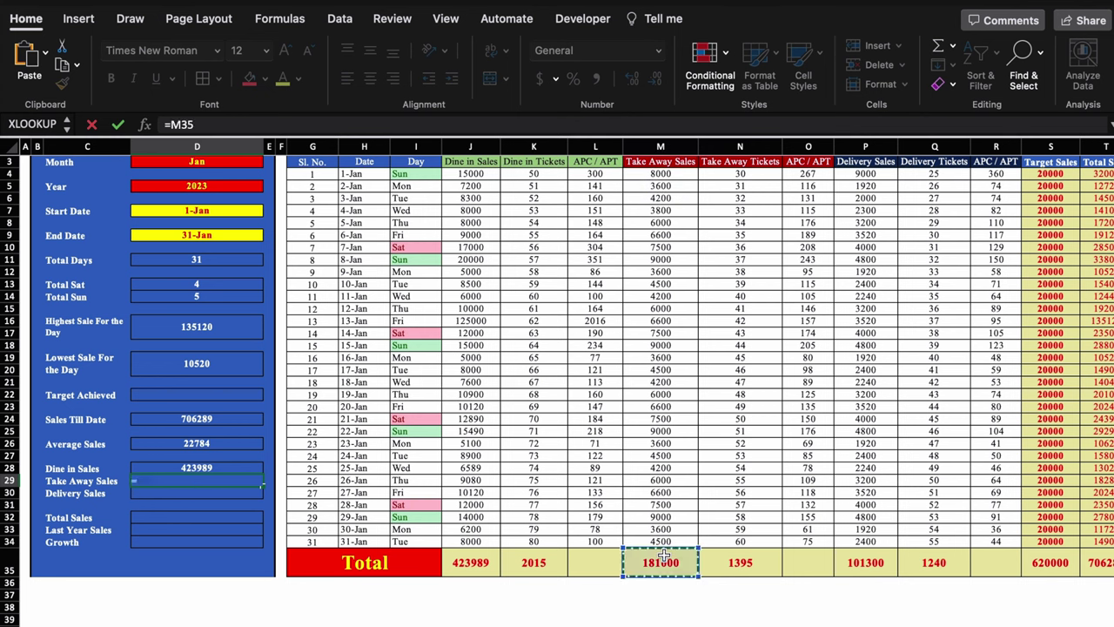
key("Return")
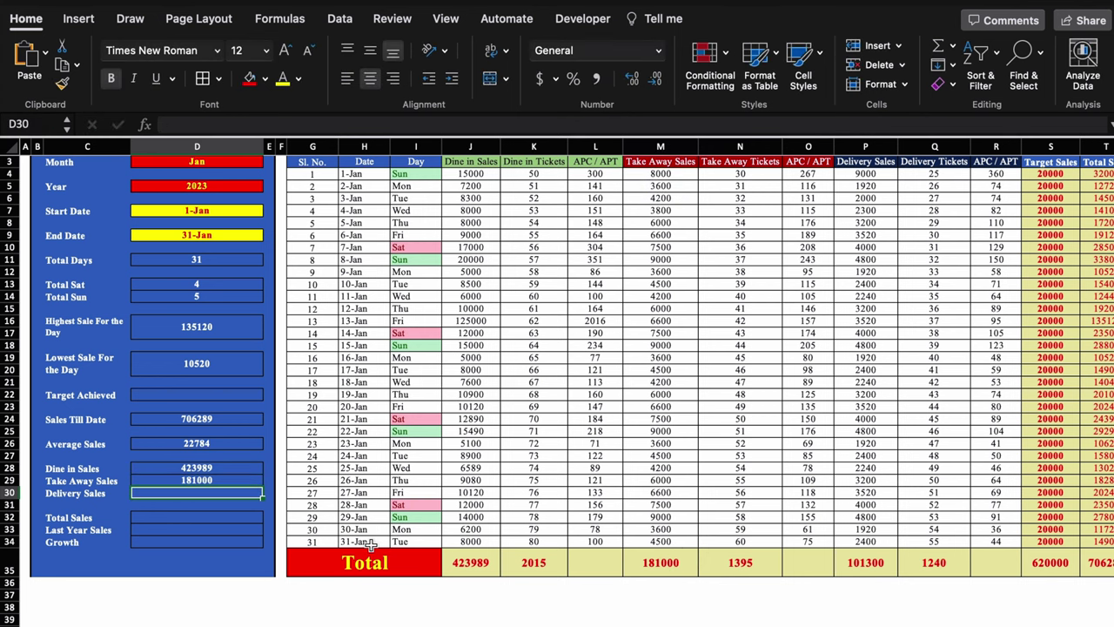
type("=")
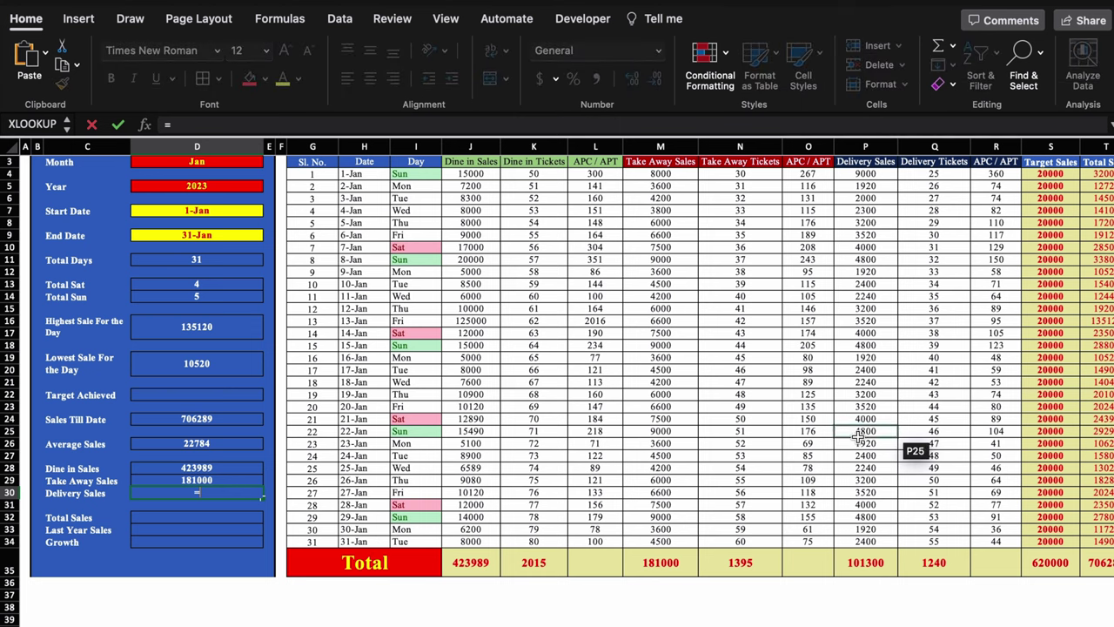
left_click(863, 563)
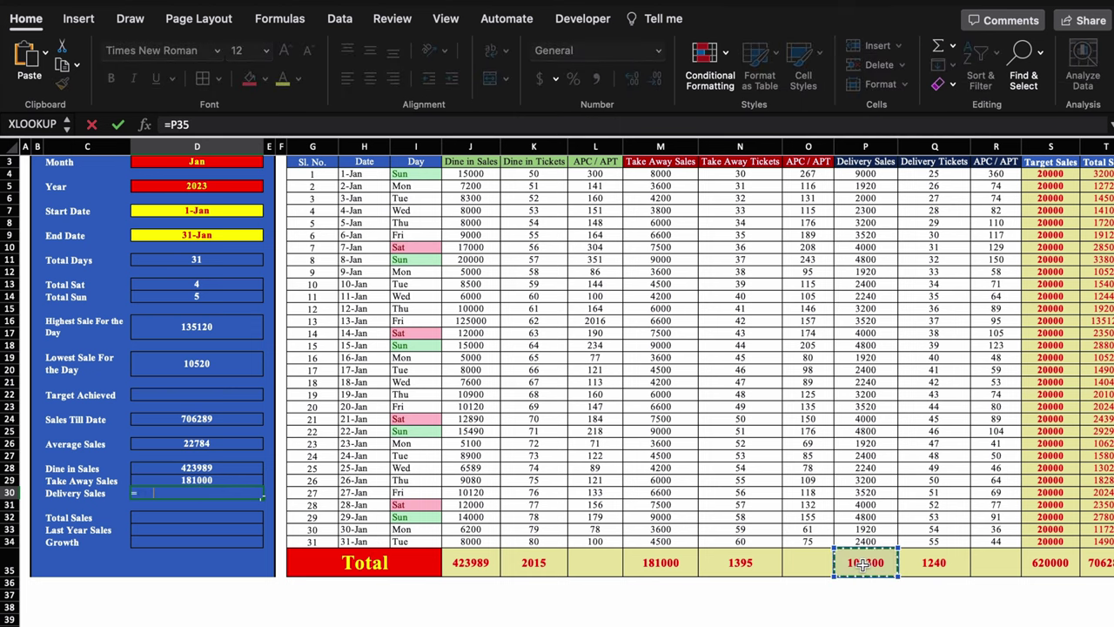
key("Return")
Calculate Total Sales in D32 with a SUM formula over the three sales channels in D28:D30
left_click(211, 515)
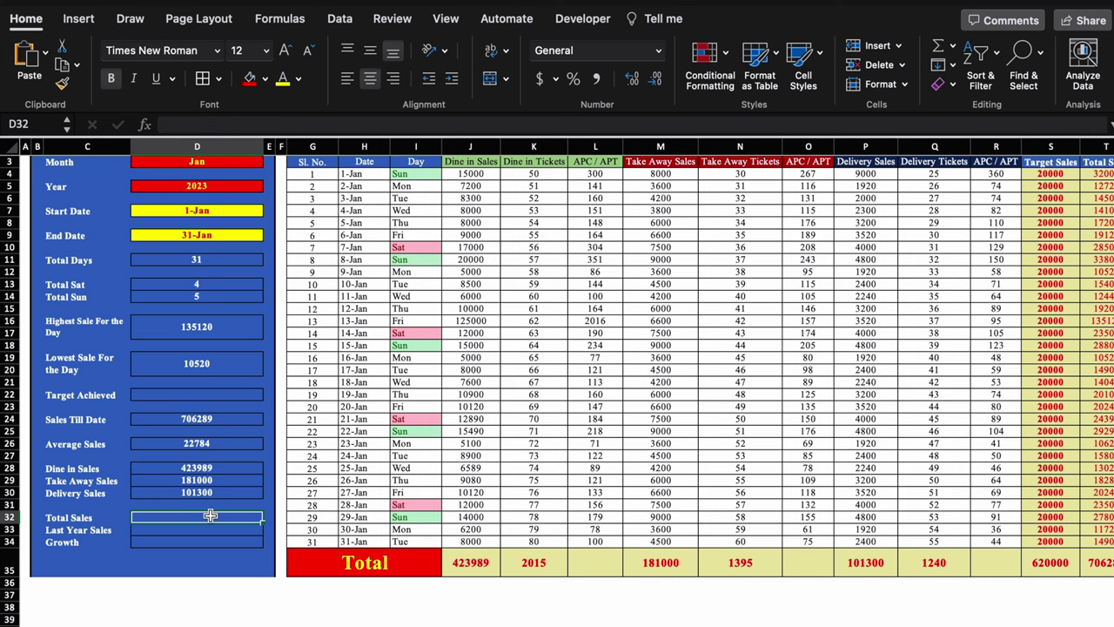
type("=")
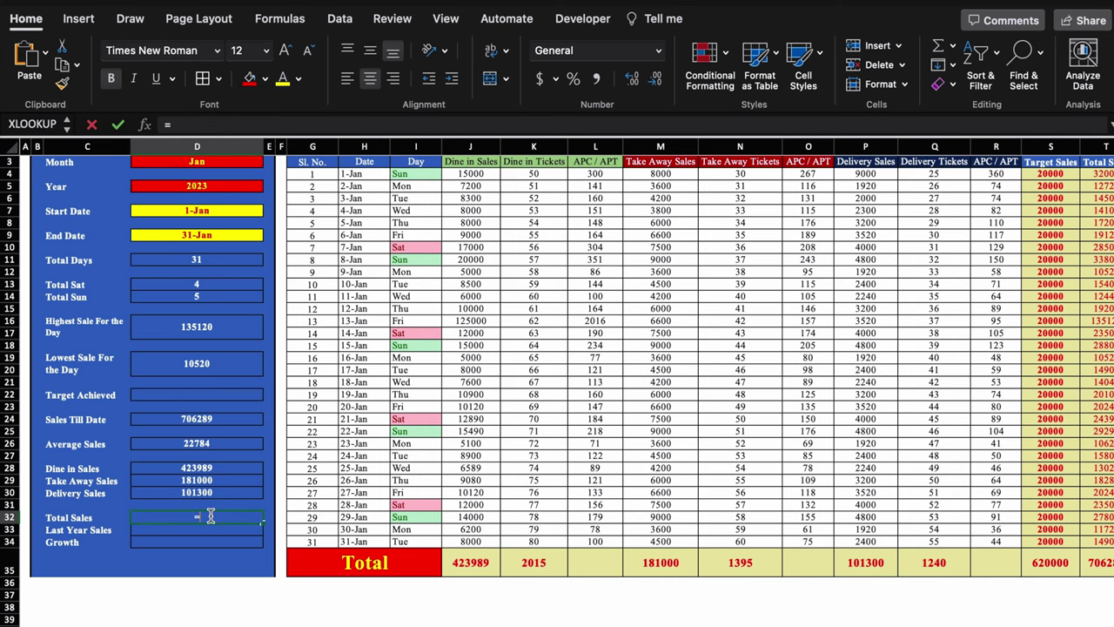
type("sum(")
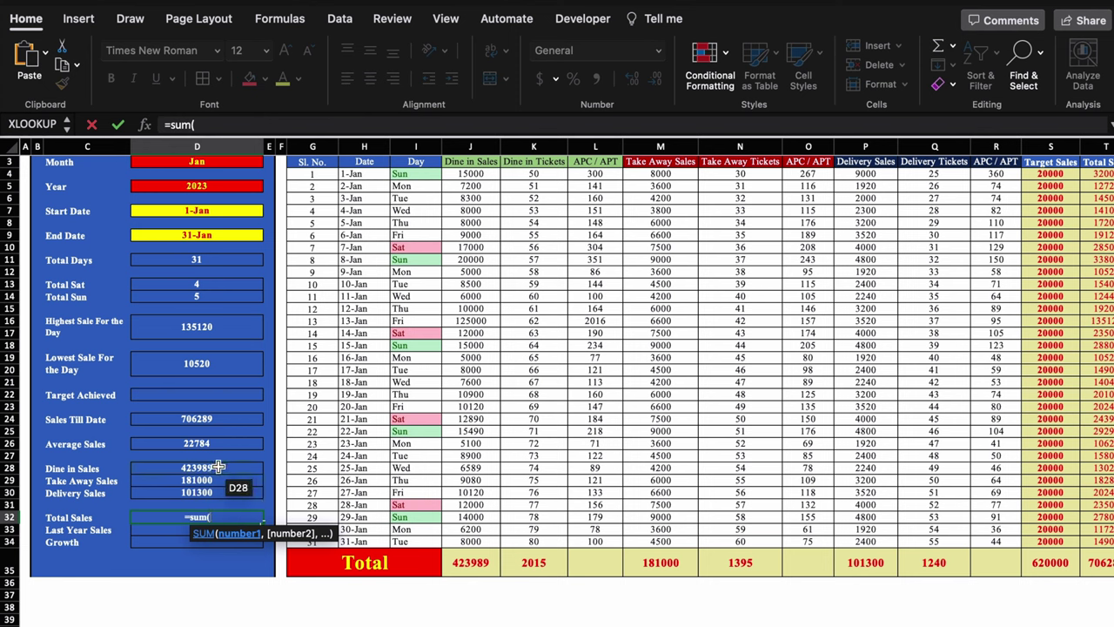
left_click_drag(219, 467, 218, 489)
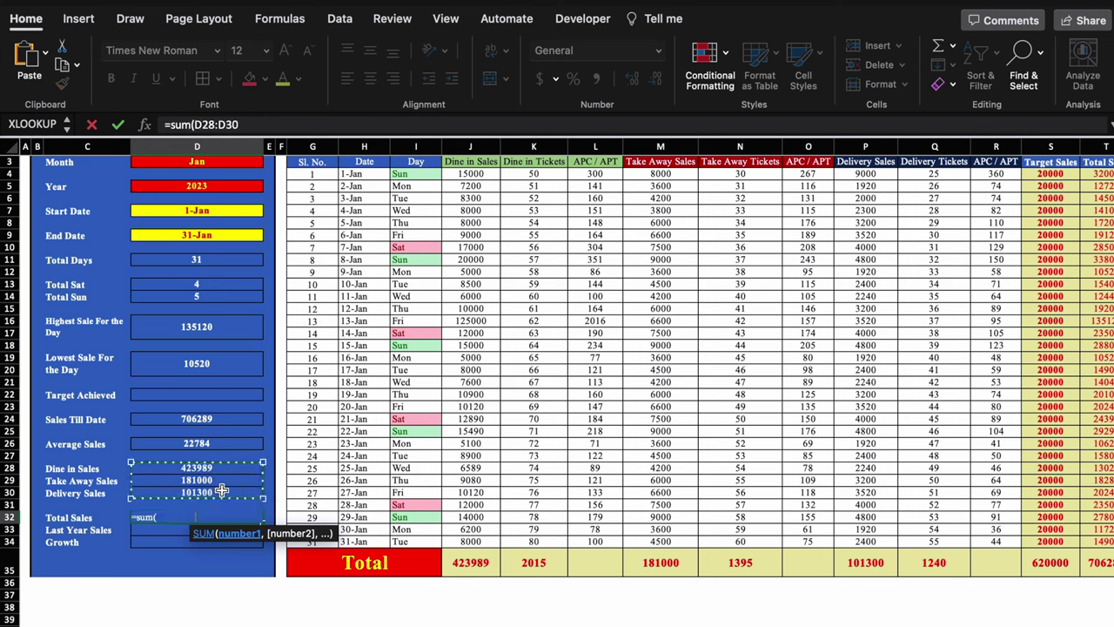
type(")")
key("Return")
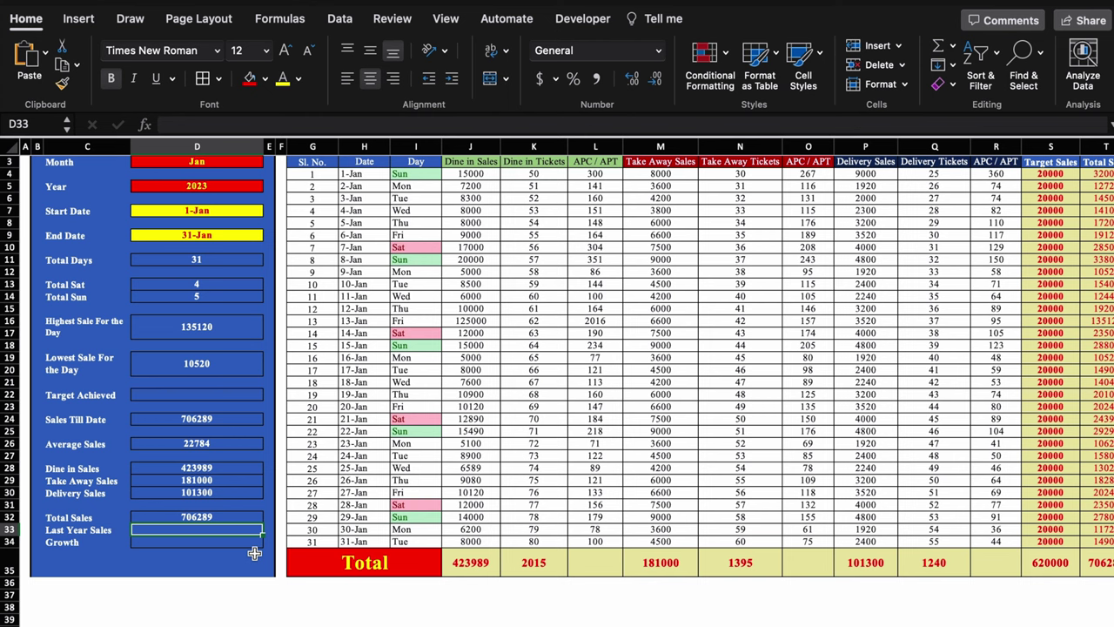
Give the Last Year Sales cell D33 a red fill and enter 750000 as its value
left_click(250, 77)
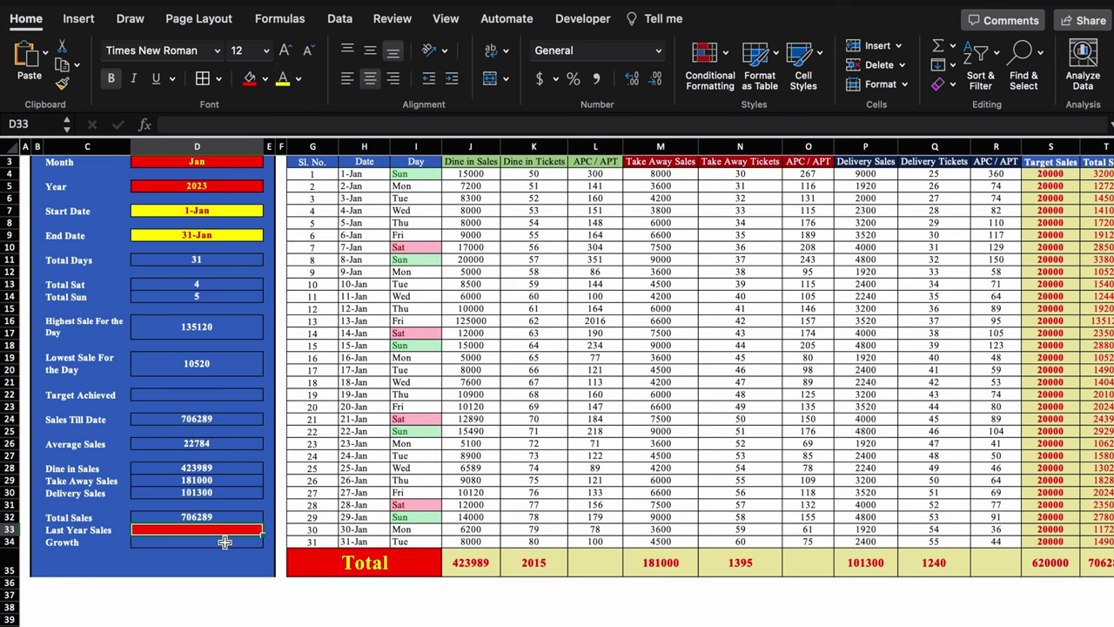
type("750000")
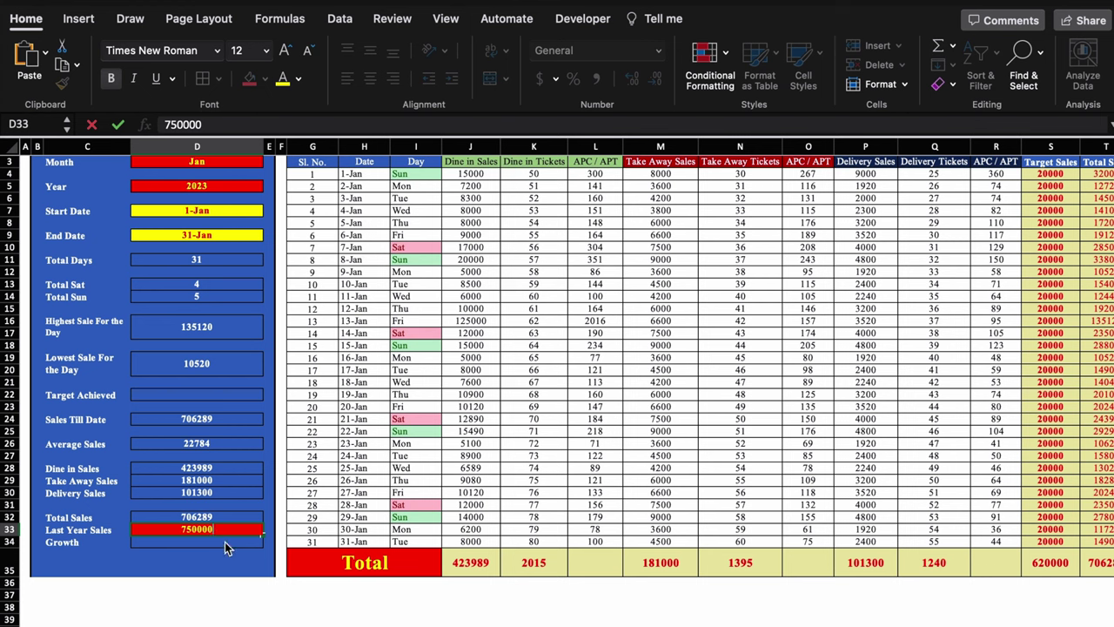
key("Return")
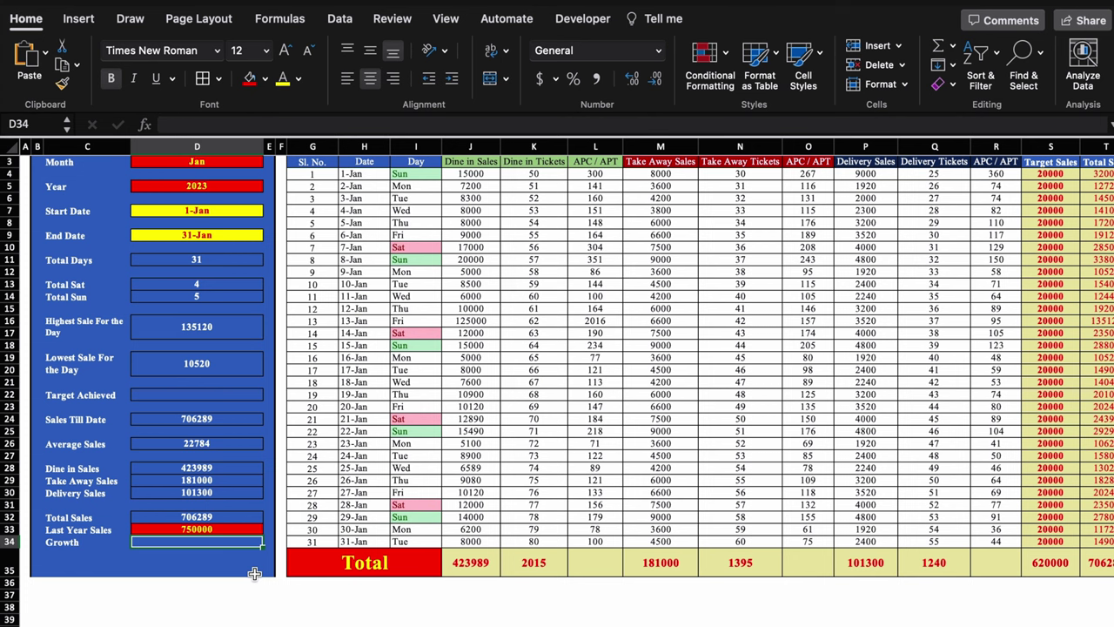
Calculate Growth in D34 as Total Sales minus Last Year Sales with the formula =D32-D33
type("=")
left_click(220, 518)
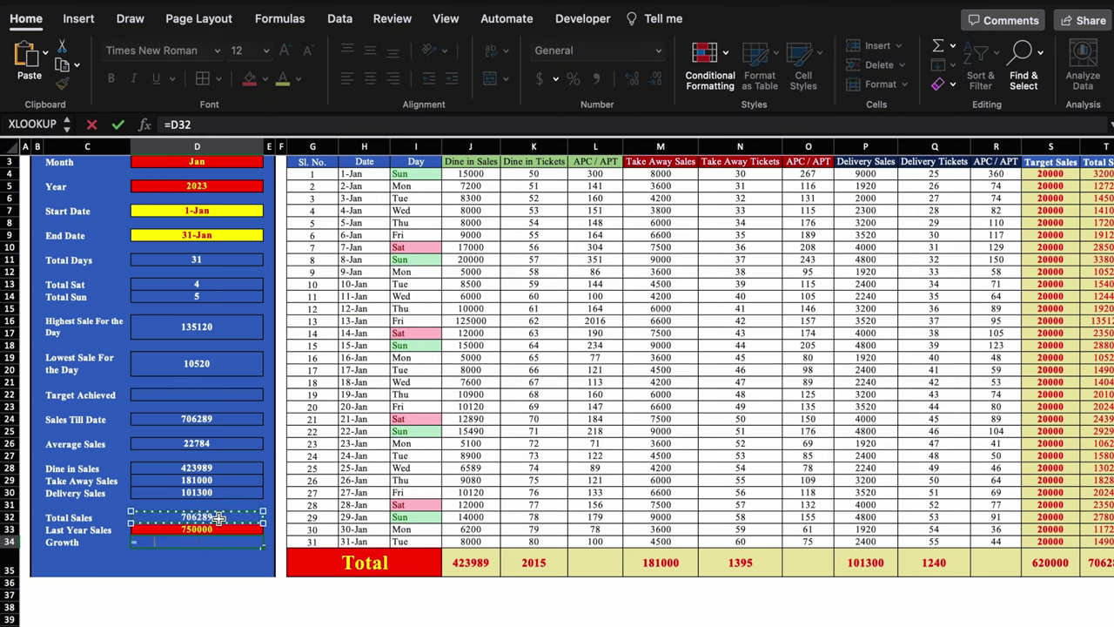
type("-")
left_click(219, 522)
key("Down")
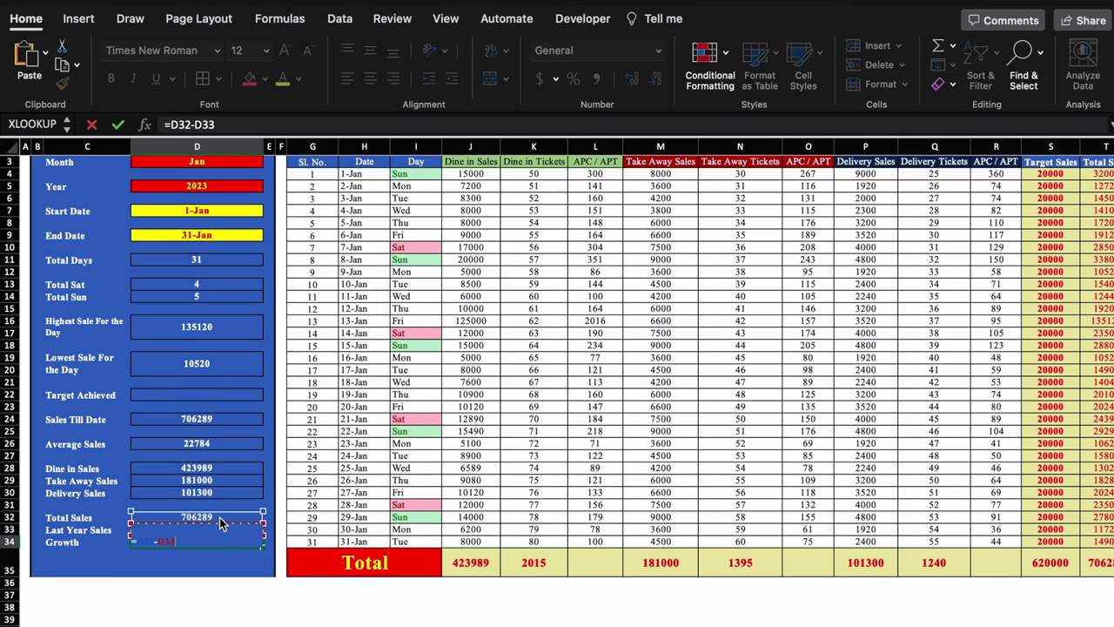
key("Return")
Calculate the growth percentage in D35 with the formula =(D32-D33)/D33 and centre the cell's contents
left_click(194, 561)
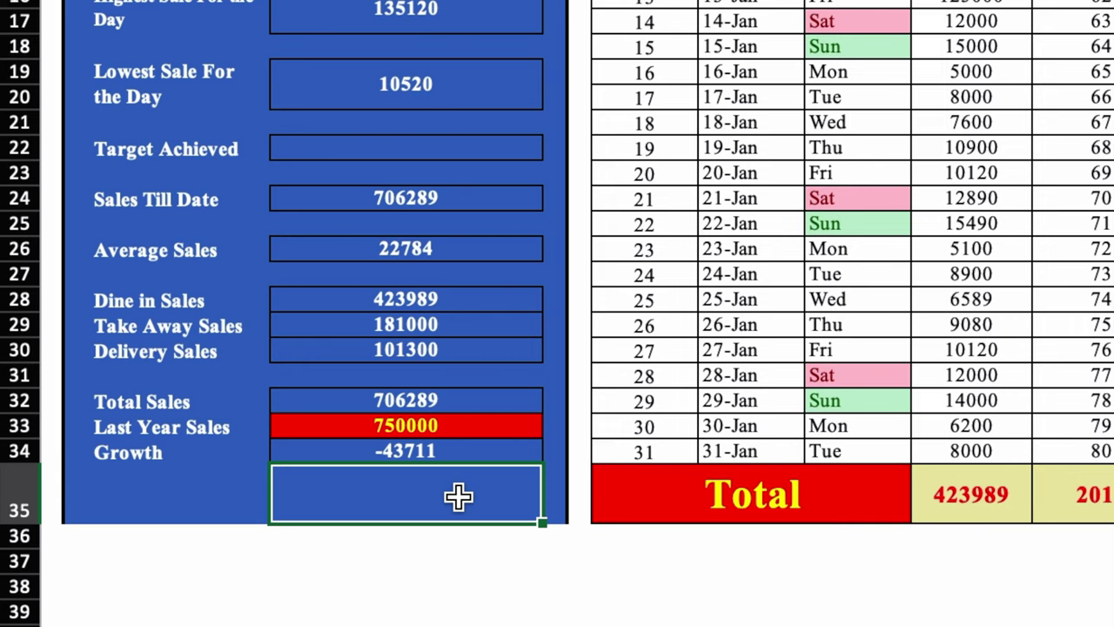
type("=")
left_click(472, 399)
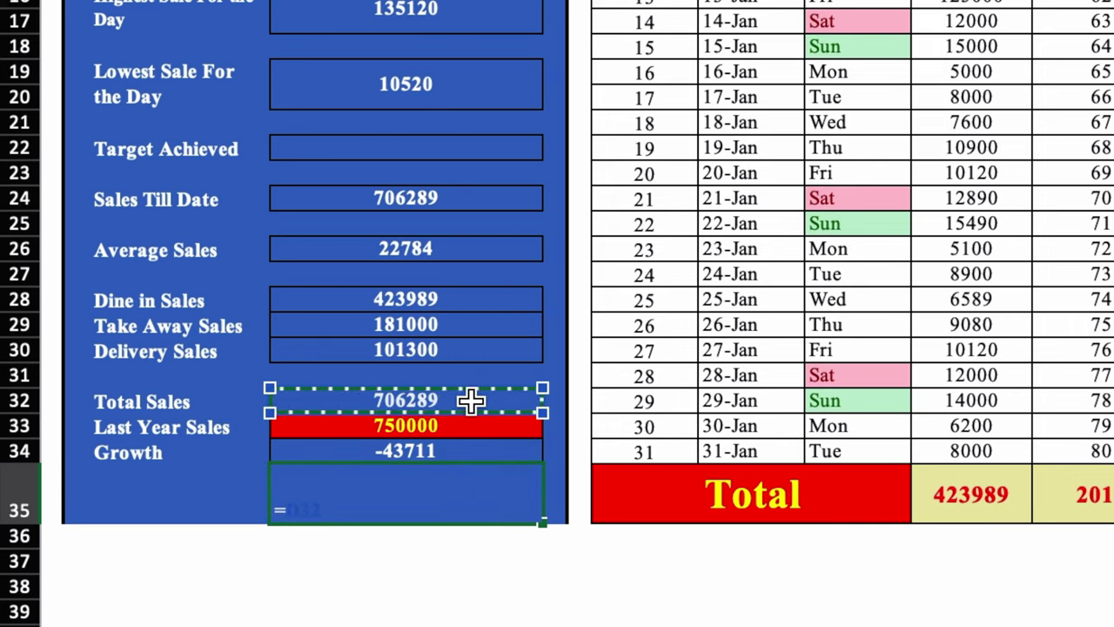
key("BackSpace")
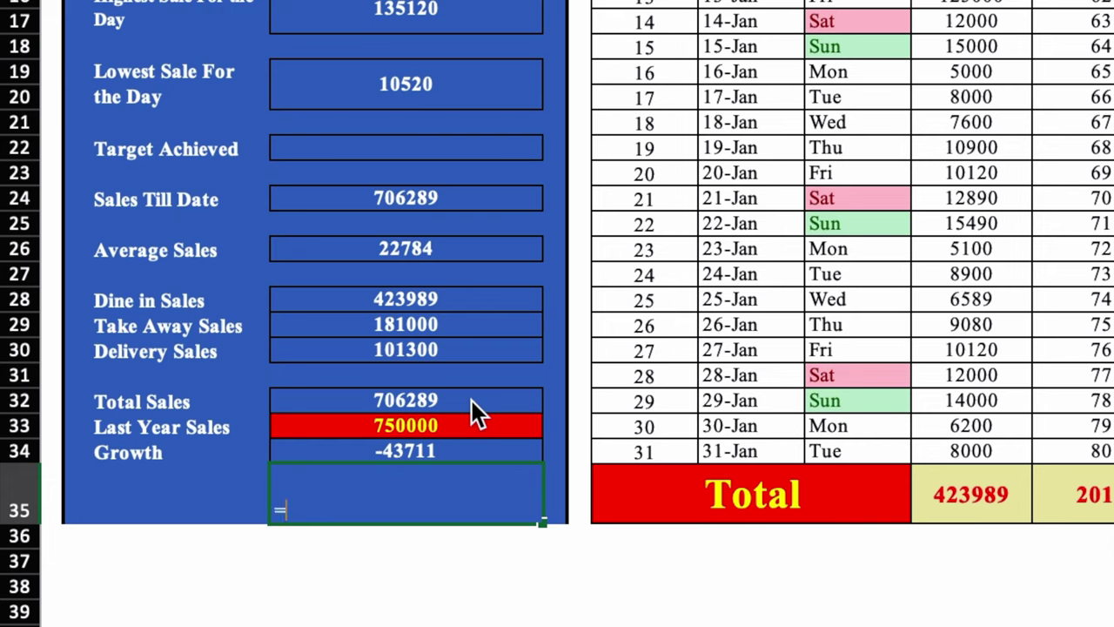
type("(")
left_click(471, 401)
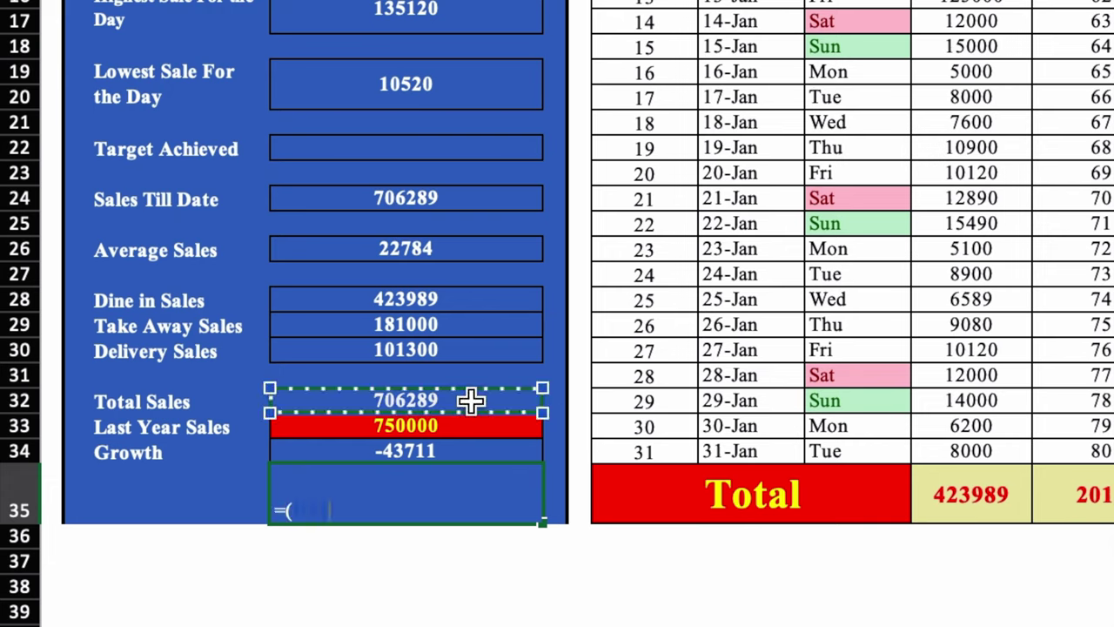
type("-")
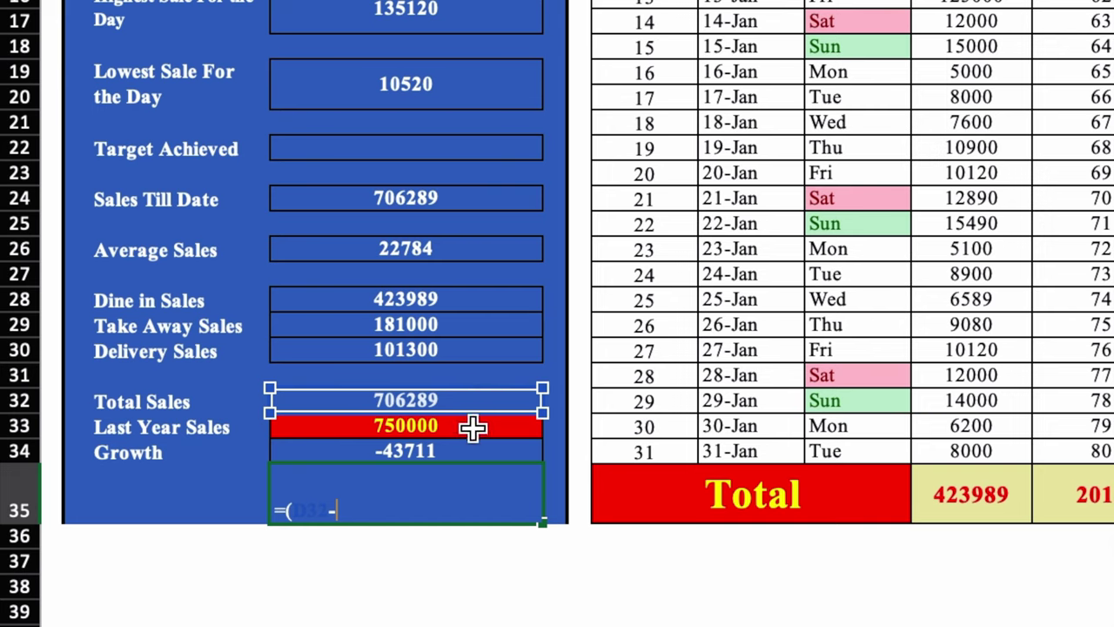
left_click(473, 426)
type(")/")
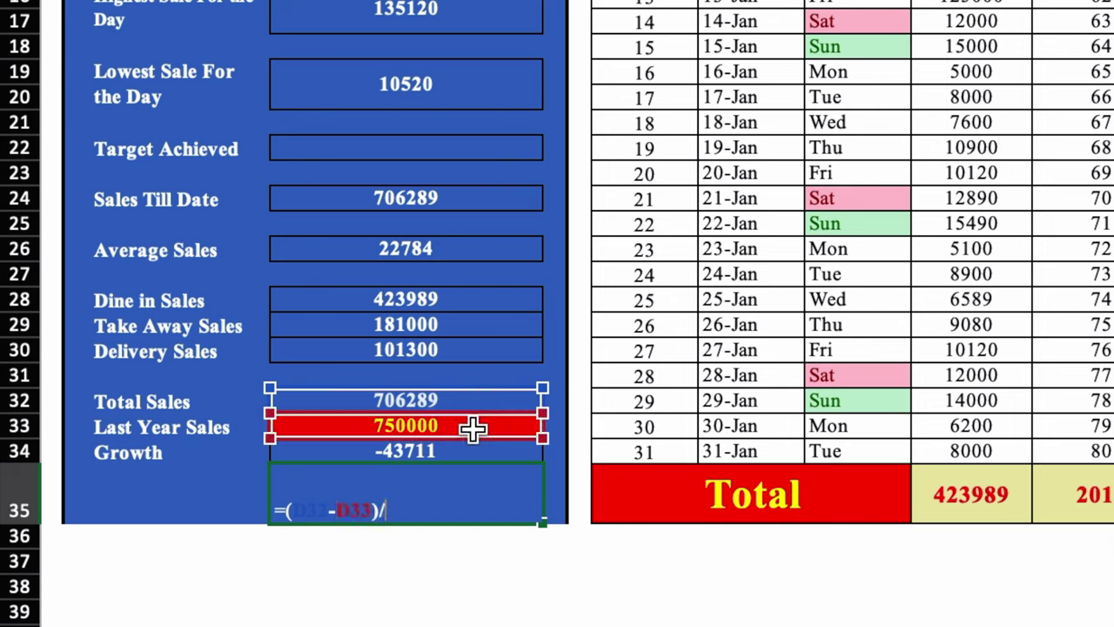
left_click(475, 425)
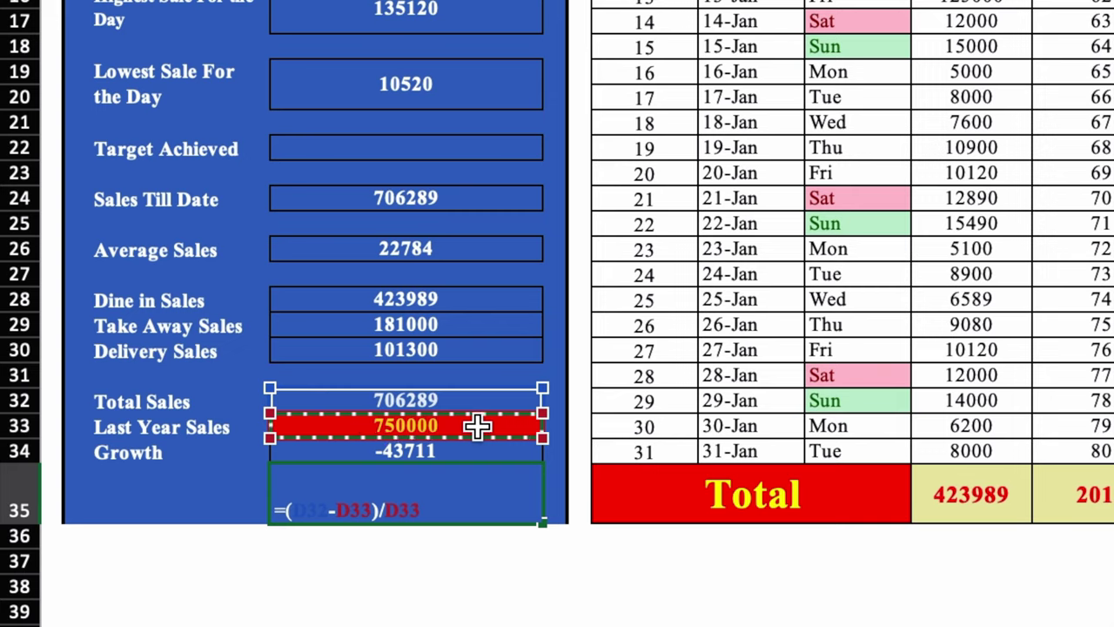
key("Return")
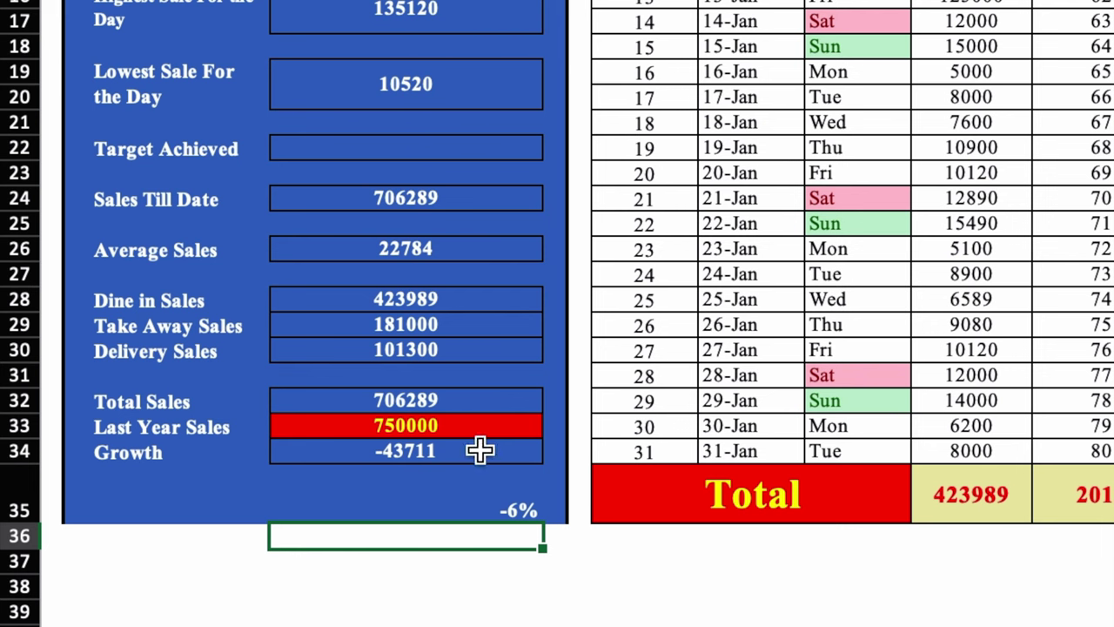
left_click(485, 503)
key("ctrl+e")
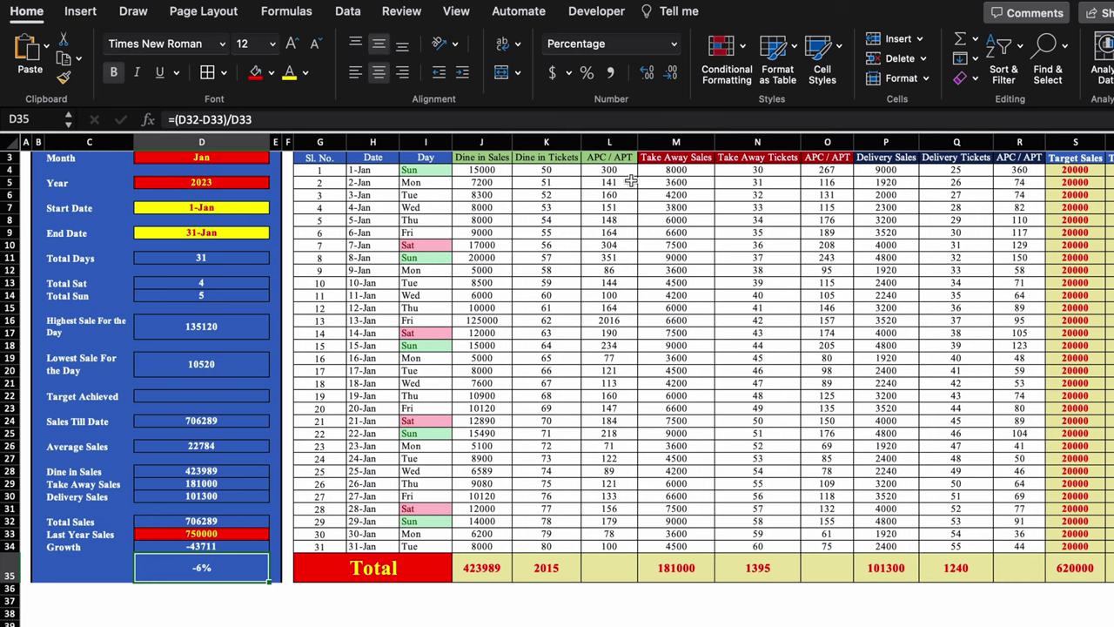
Add a conditional formatting rule to D35 giving values greater than 0 a Green Fill with Dark Green Text
left_click(727, 48)
mouse_move(845, 76)
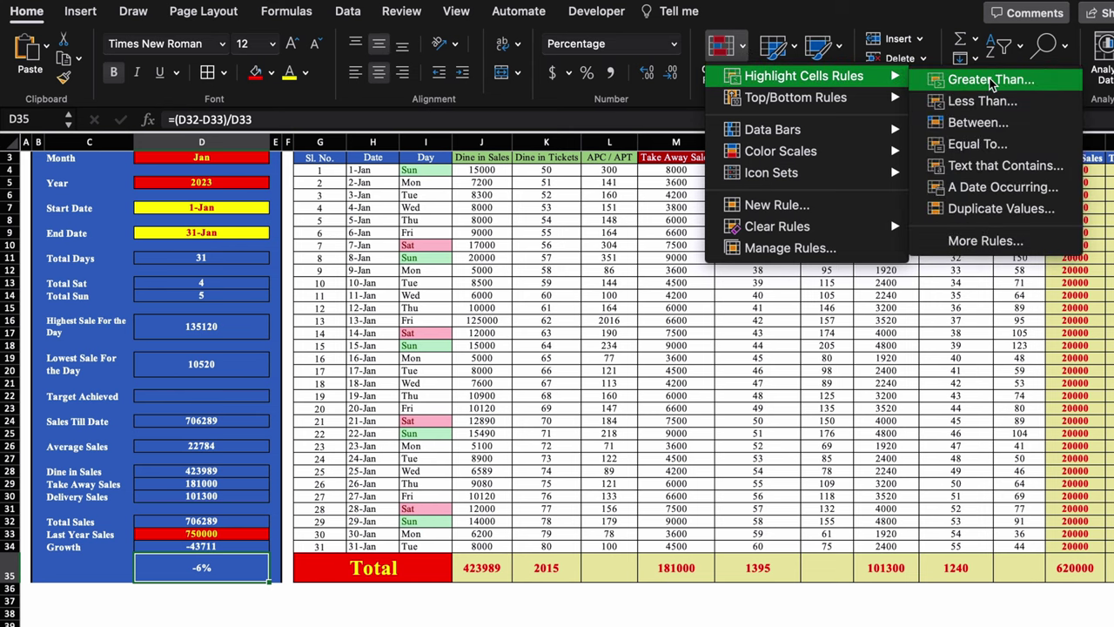
left_click(991, 80)
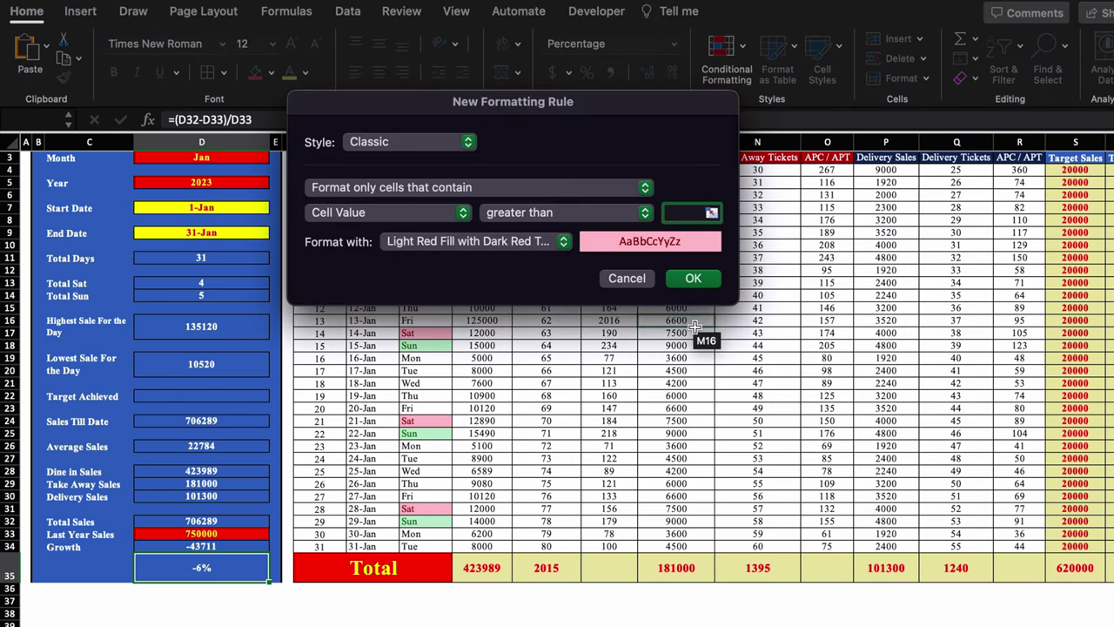
type("0")
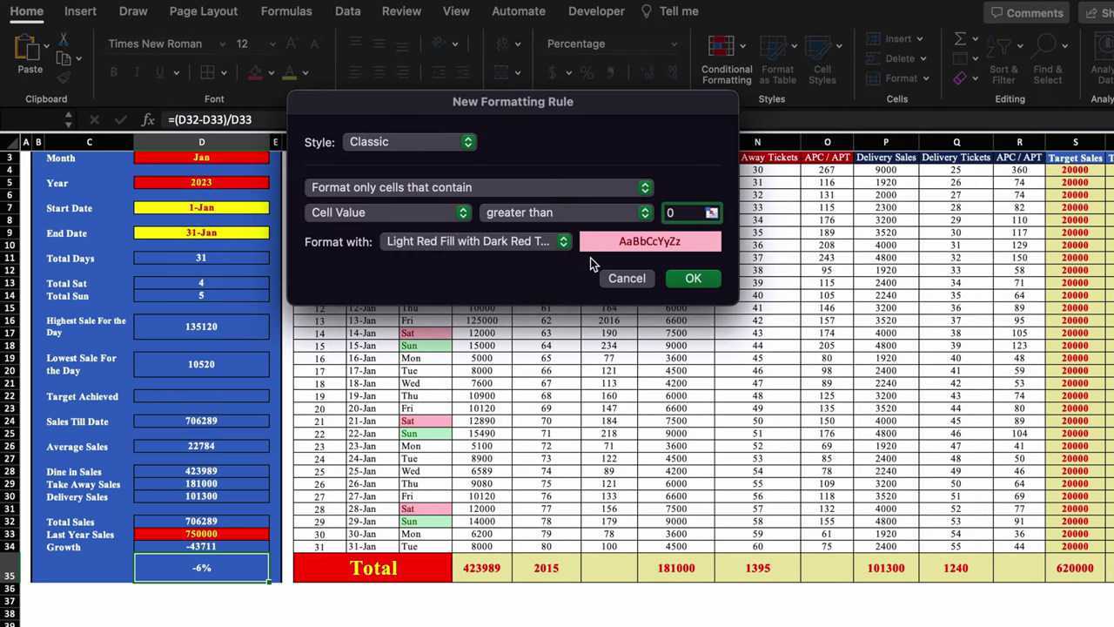
left_click(564, 243)
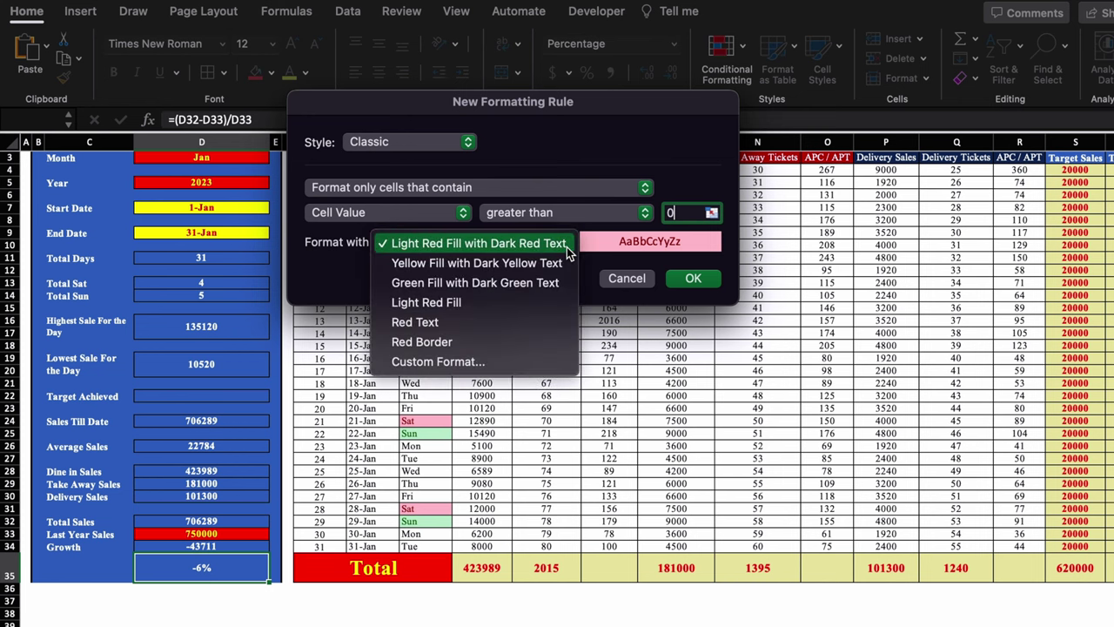
left_click(545, 283)
left_click(694, 278)
Add a conditional formatting rule to D35 giving values less than 0 a Light Red Fill with Dark Red Text
left_click(741, 48)
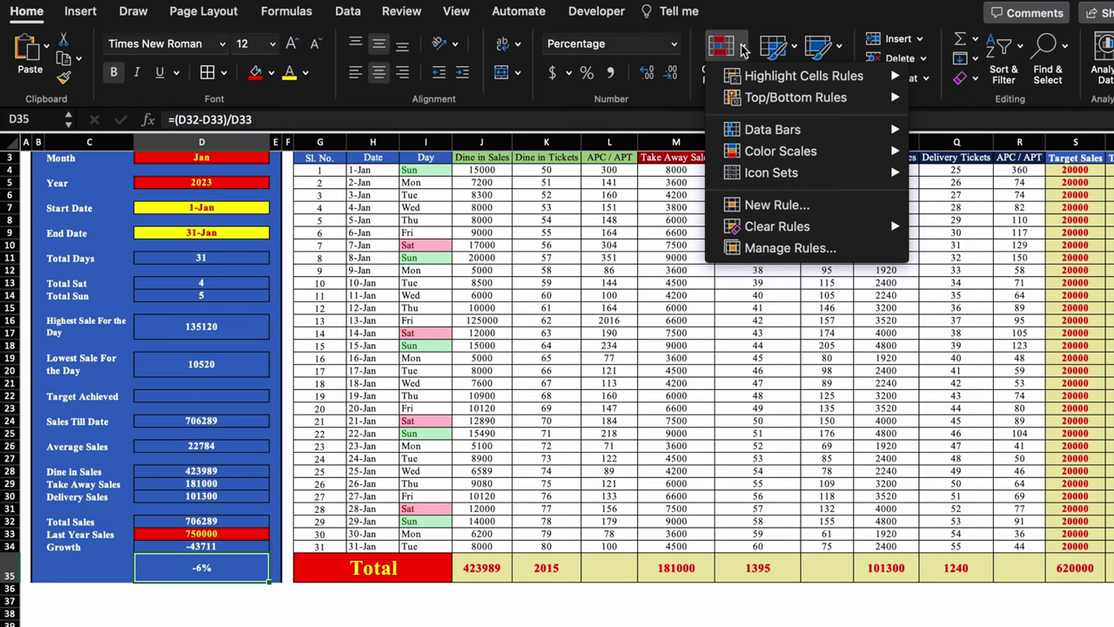
mouse_move(820, 77)
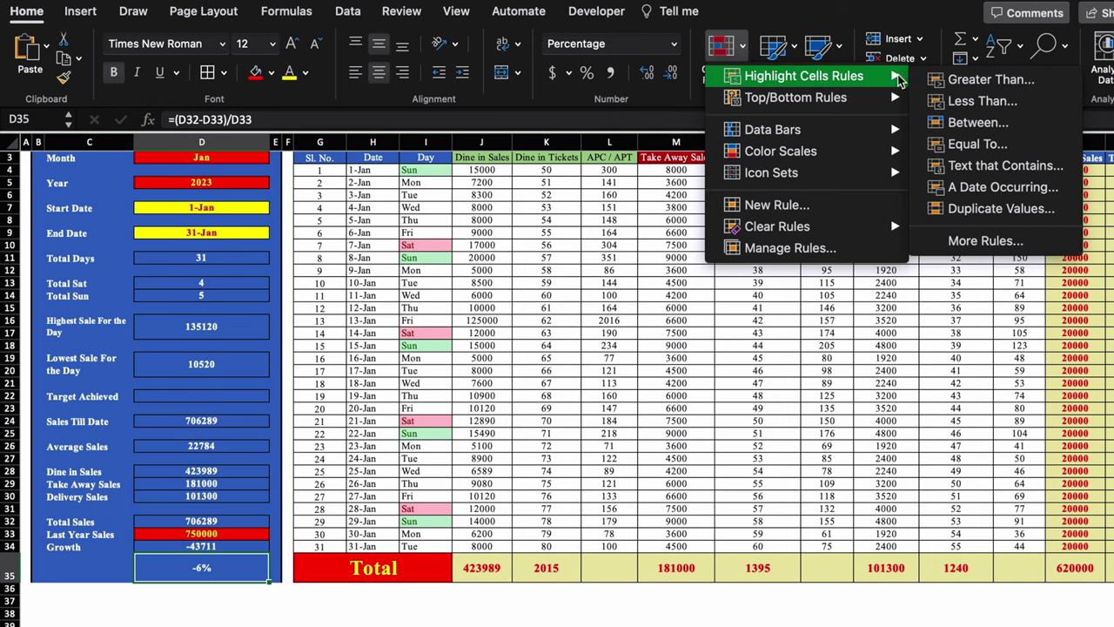
left_click(984, 101)
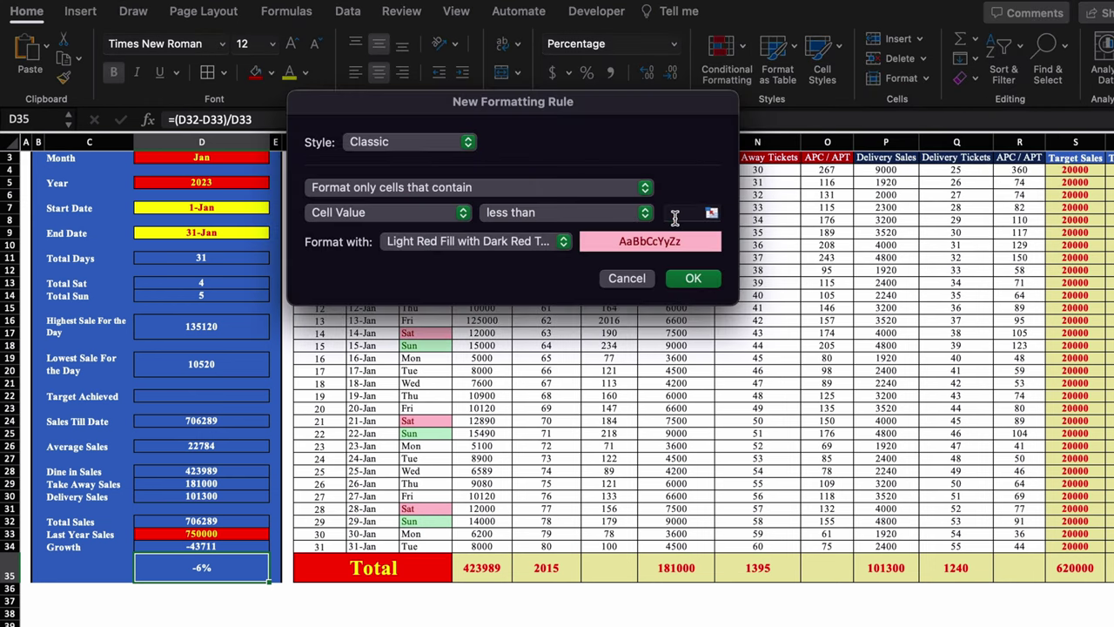
left_click(671, 216)
type("0")
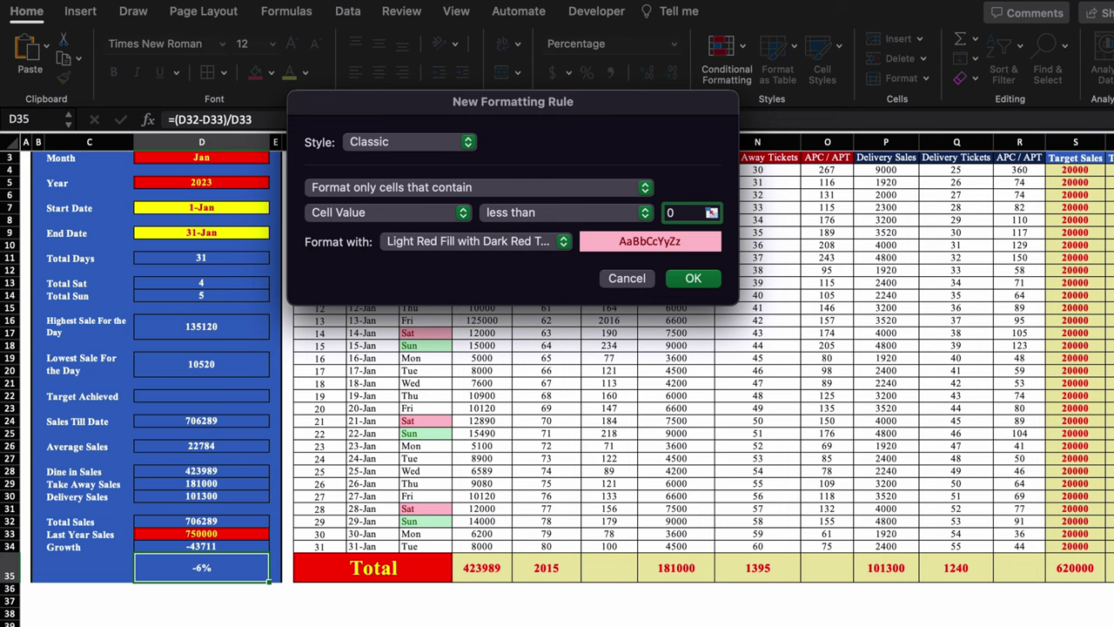
left_click(702, 278)
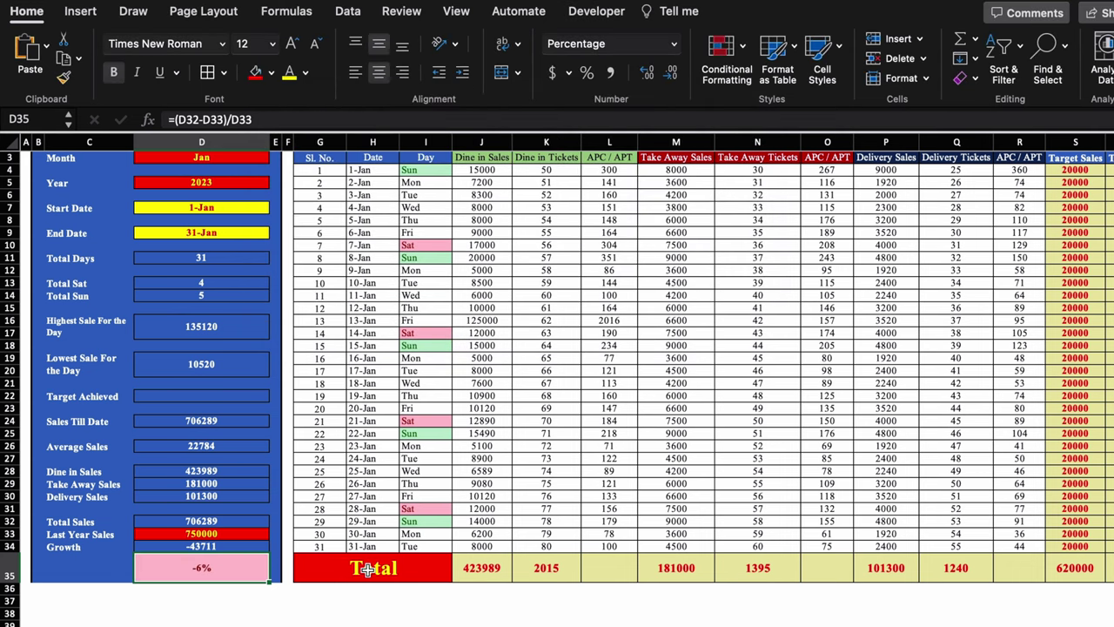
Add a highlight rule to the Growth cell D34 giving values greater than 0 a Green Fill with Dark Green Text
left_click(241, 547)
left_click(742, 48)
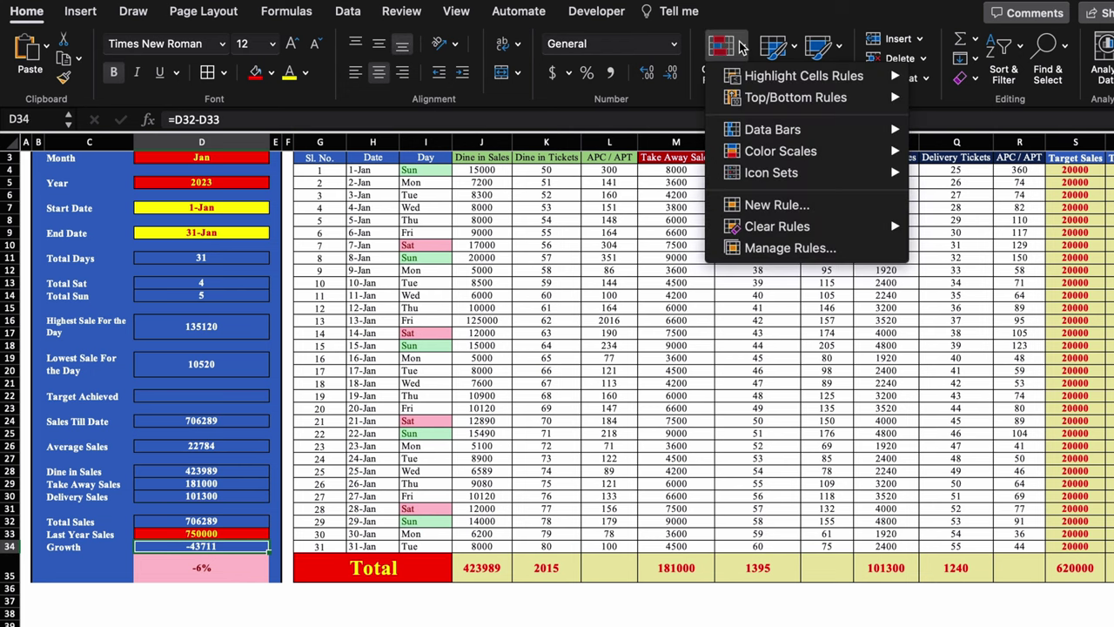
mouse_move(818, 74)
left_click(989, 79)
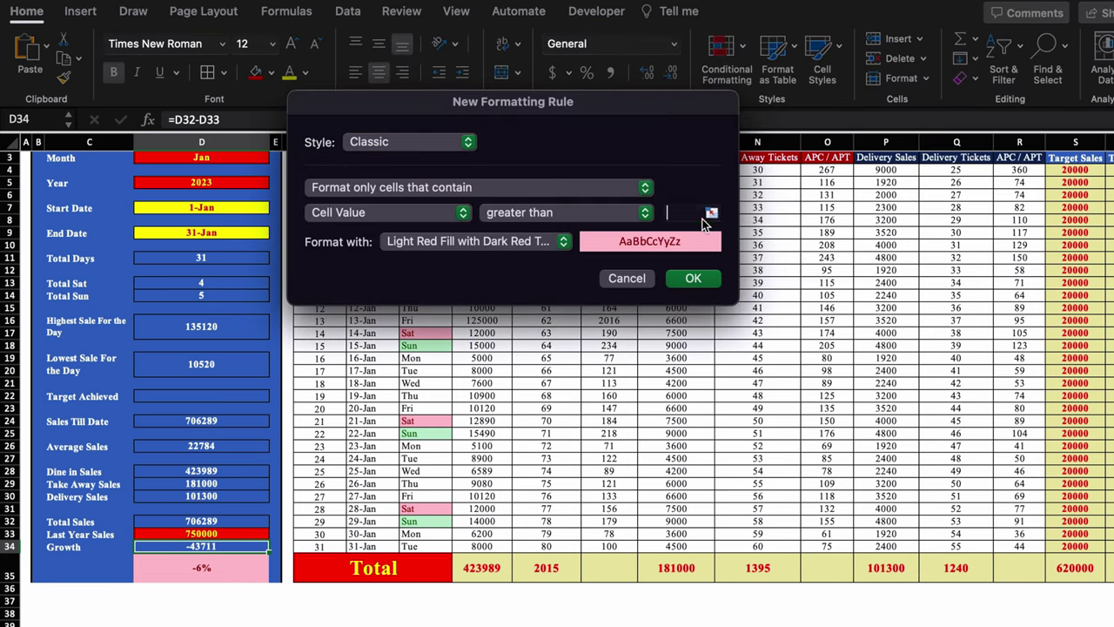
type("0")
left_click(564, 241)
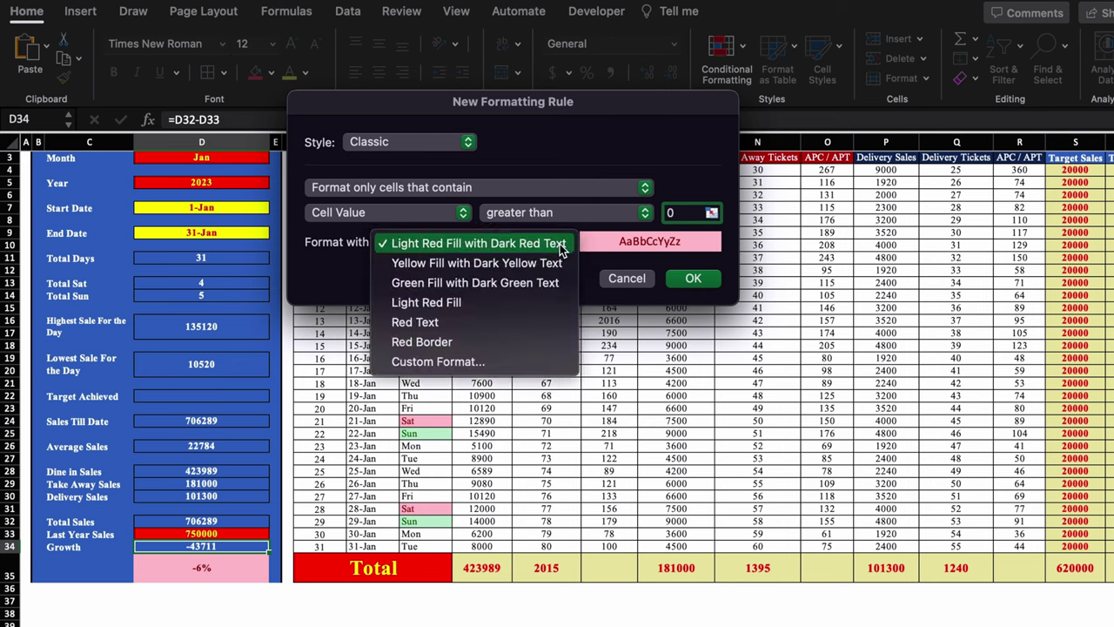
left_click(514, 283)
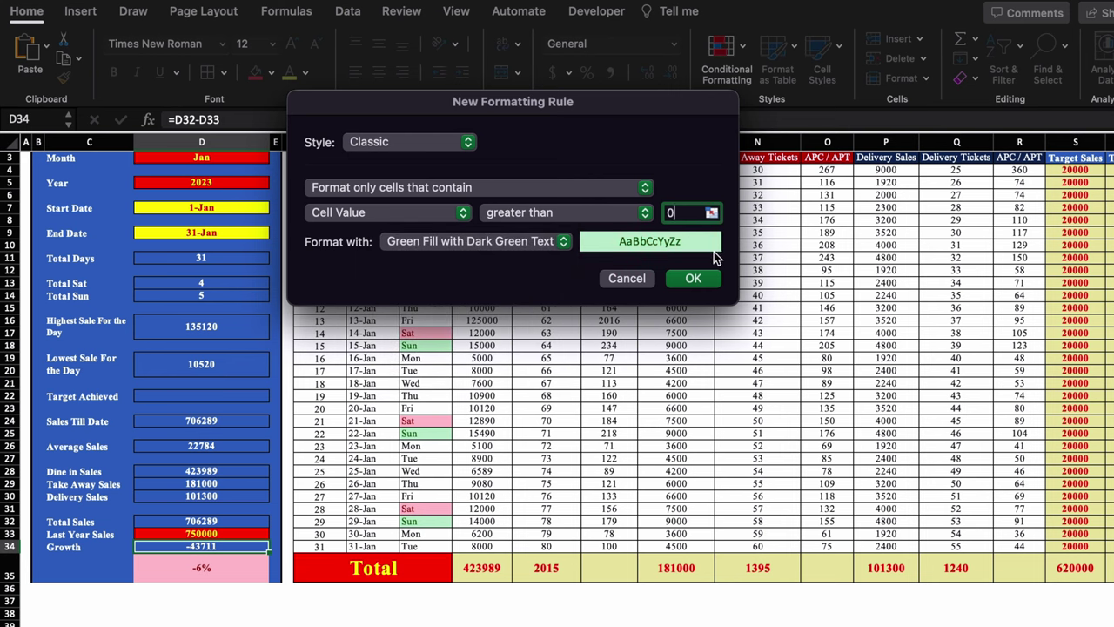
left_click(693, 279)
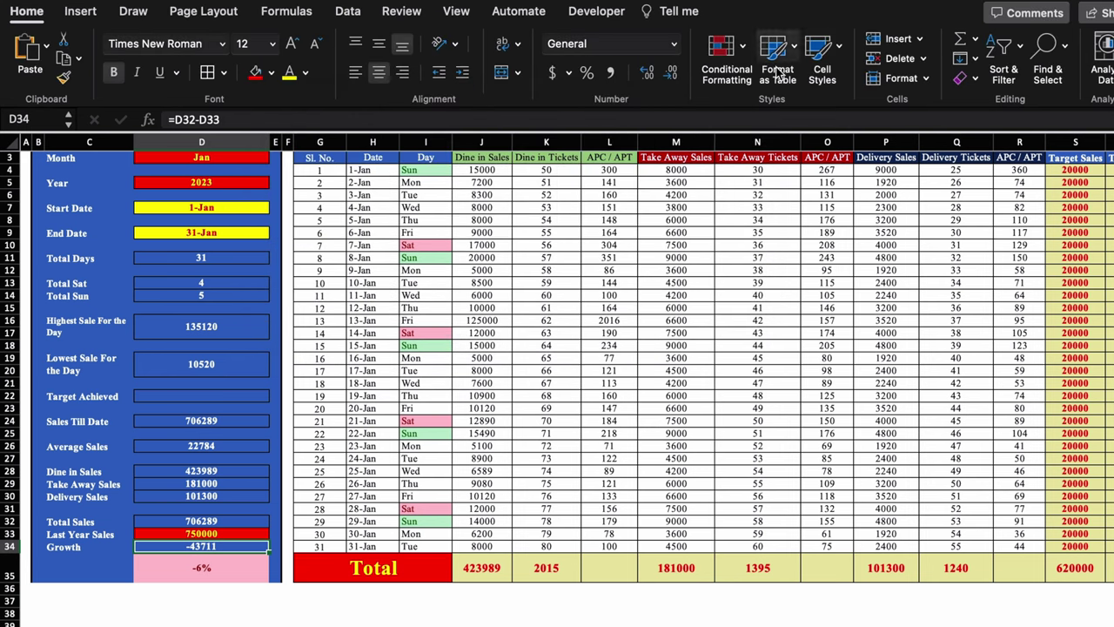
Add a highlight rule to the Growth cell D34 giving values less than 0 a Light Red Fill with Dark Red Text
left_click(730, 50)
mouse_move(803, 76)
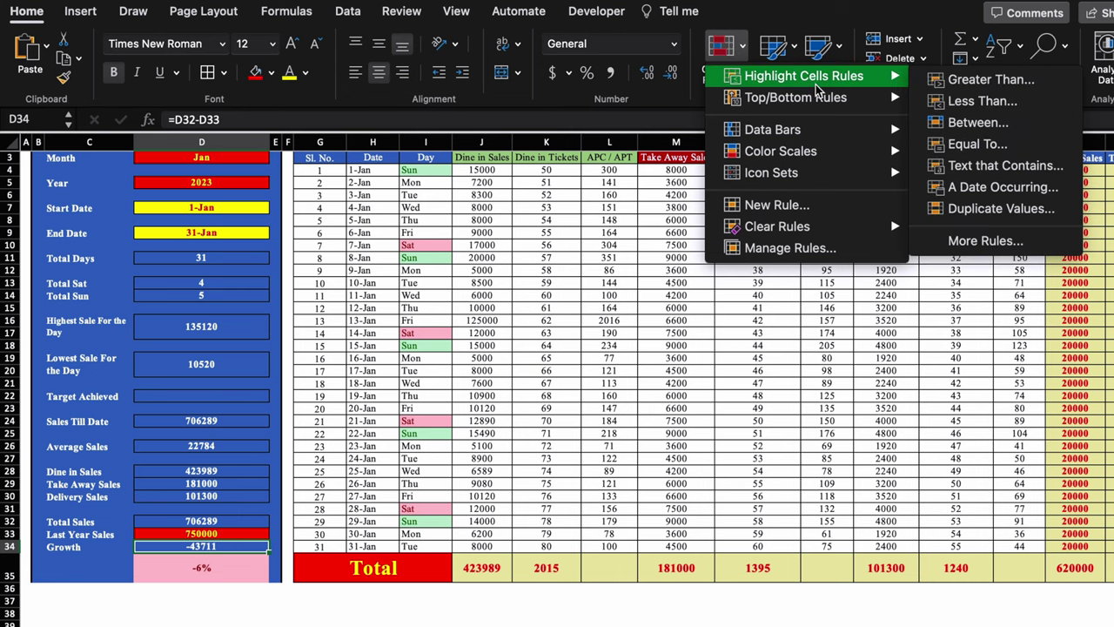
left_click(957, 97)
left_click(687, 213)
type("0")
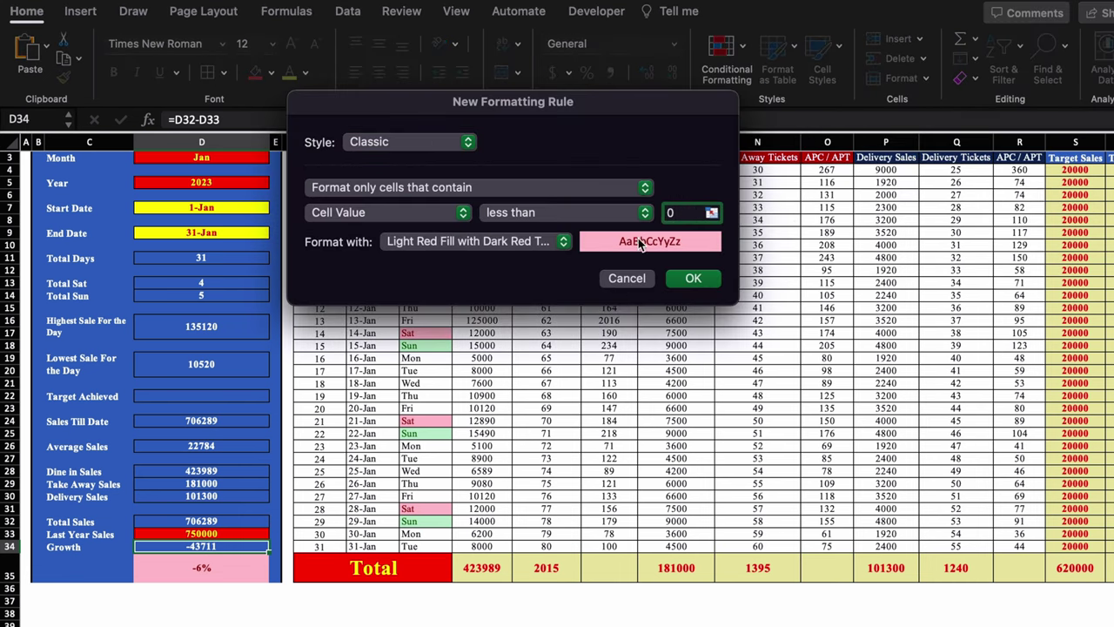
left_click(692, 280)
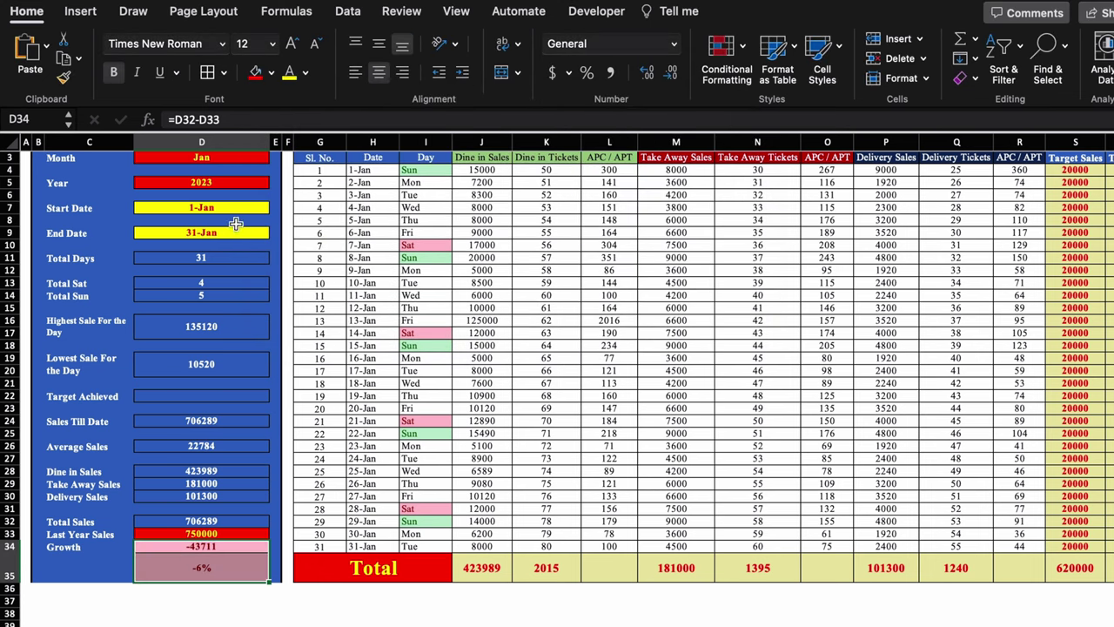
left_click(201, 600)
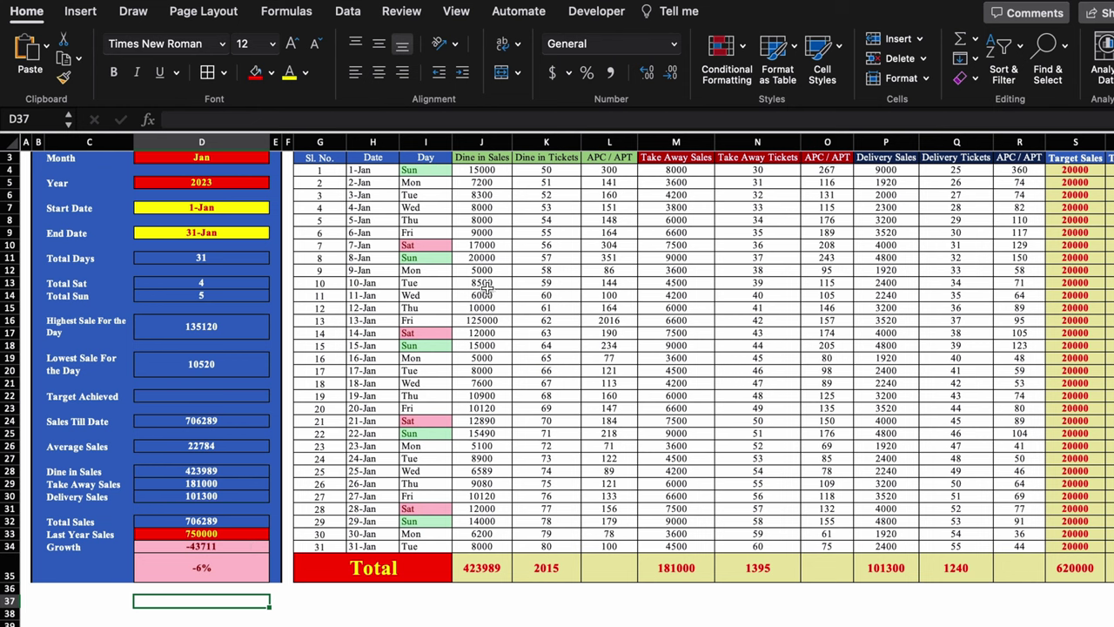
Test the growth highlighting by changing the 10-Jan Dine in Sales in J13 to 850000, and undo the change
left_click(483, 283)
left_click(367, 120)
type("00")
key("Return")
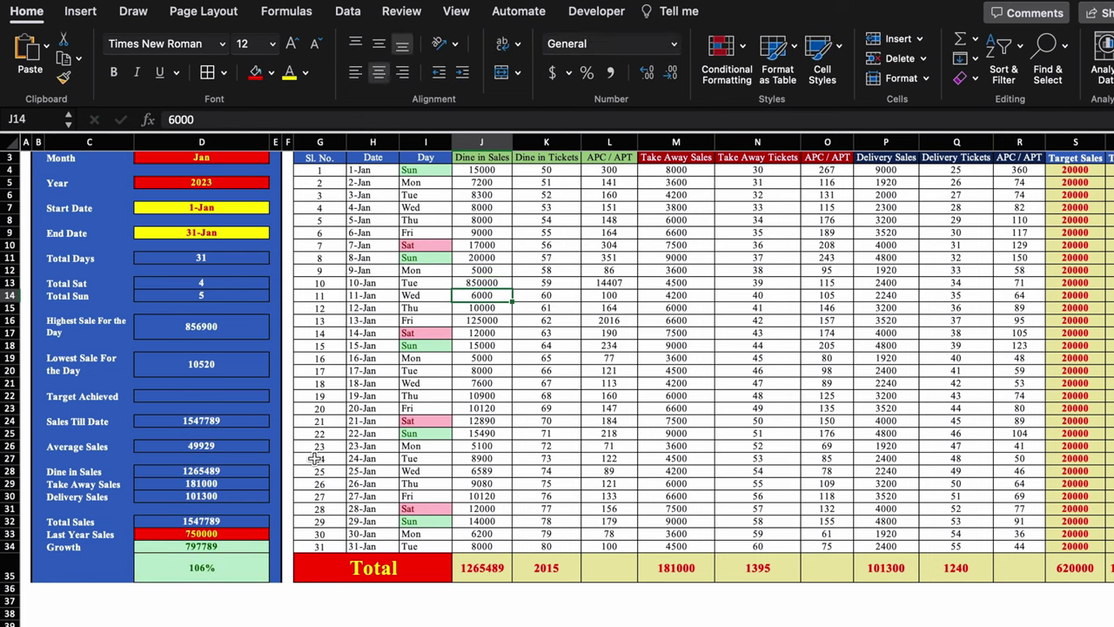
key("super+z")
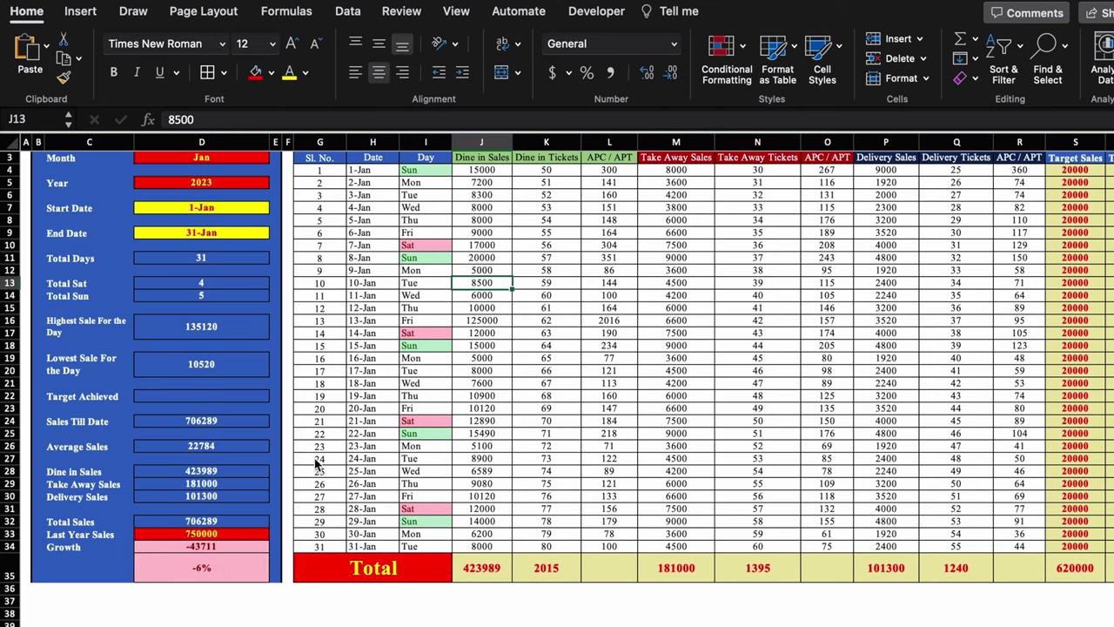
Enter the formula =IF(T35>S35,"Yes","No") in the Target Achieved cell D22
left_click(211, 397)
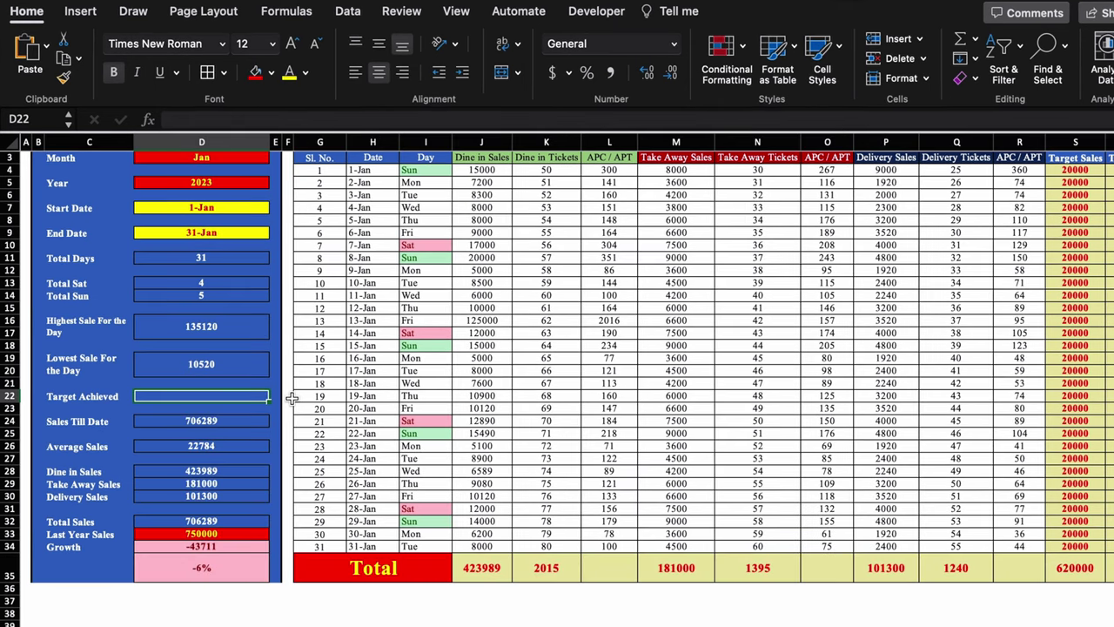
type("=")
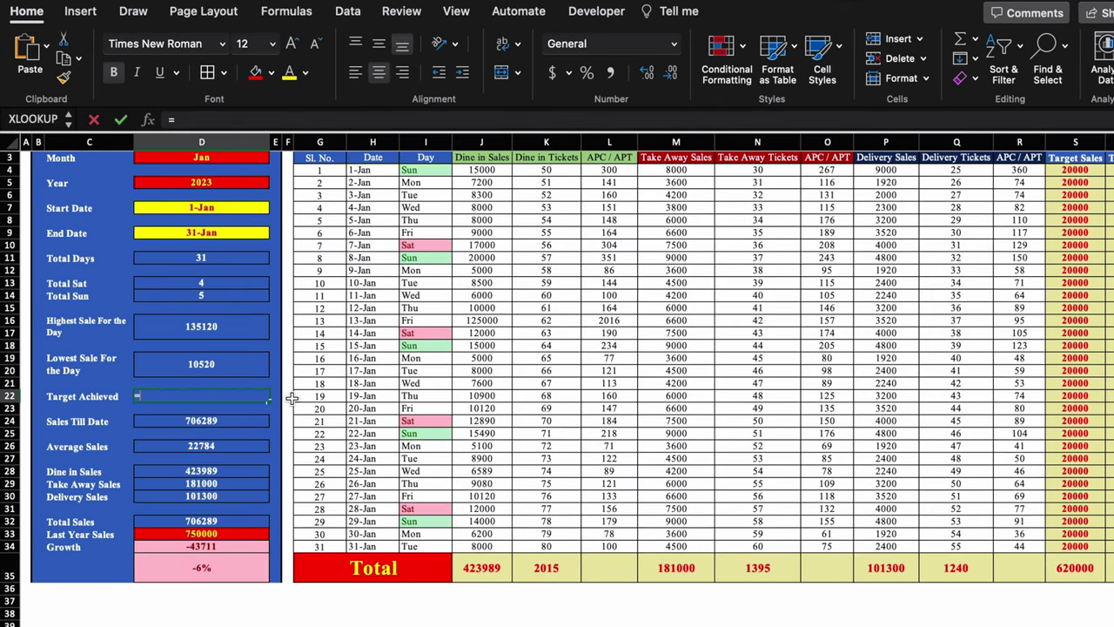
type("if")
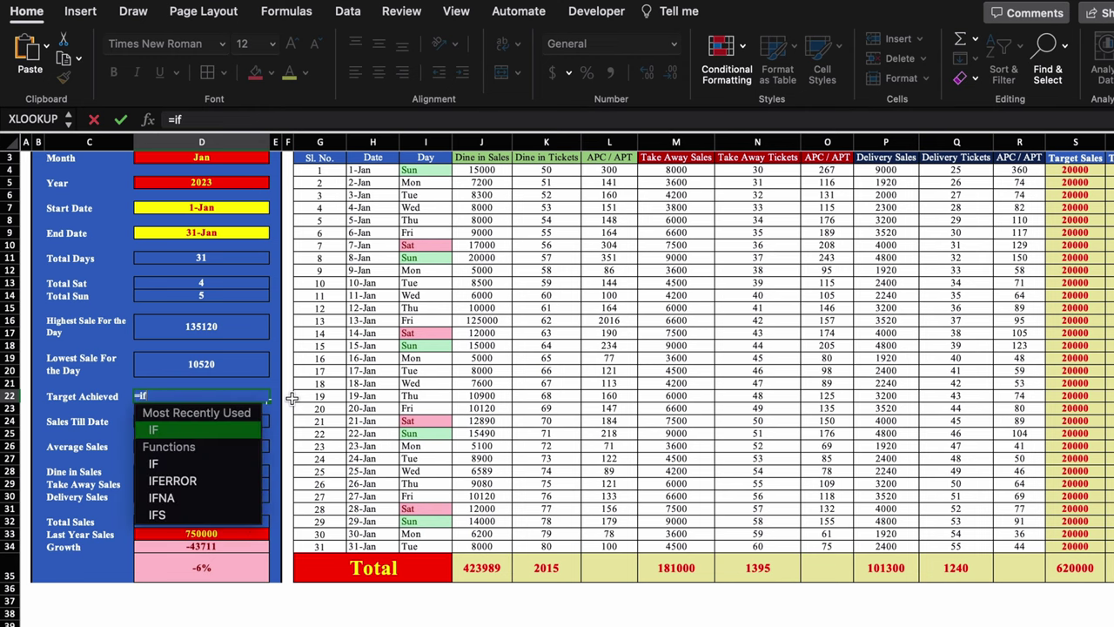
type("(")
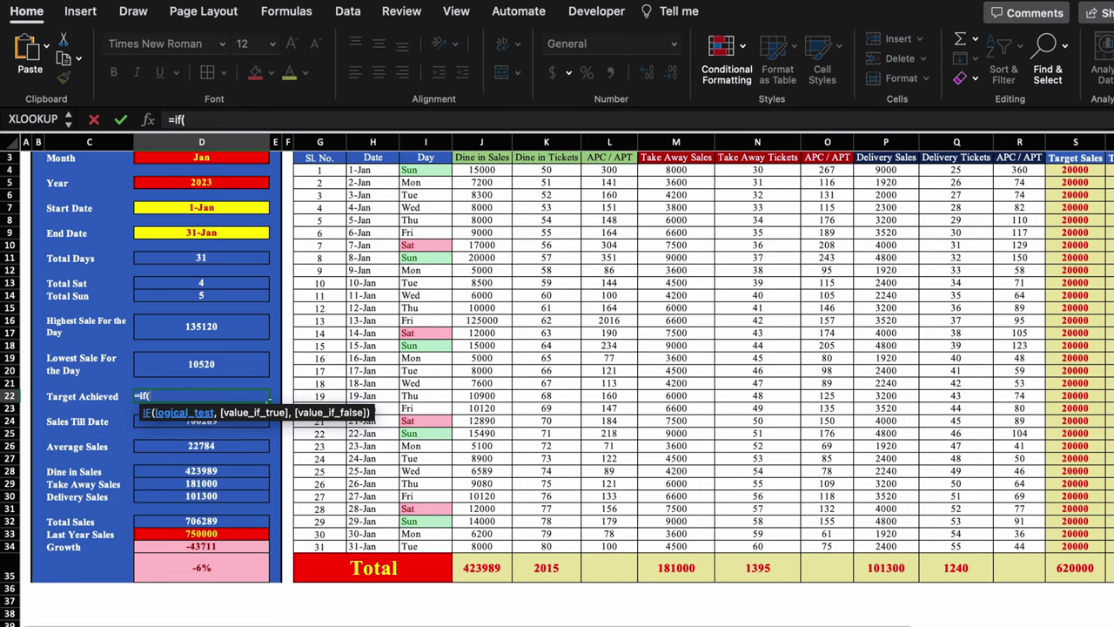
scroll(737, 557, "right", 3)
scroll(982, 568, "right", 2)
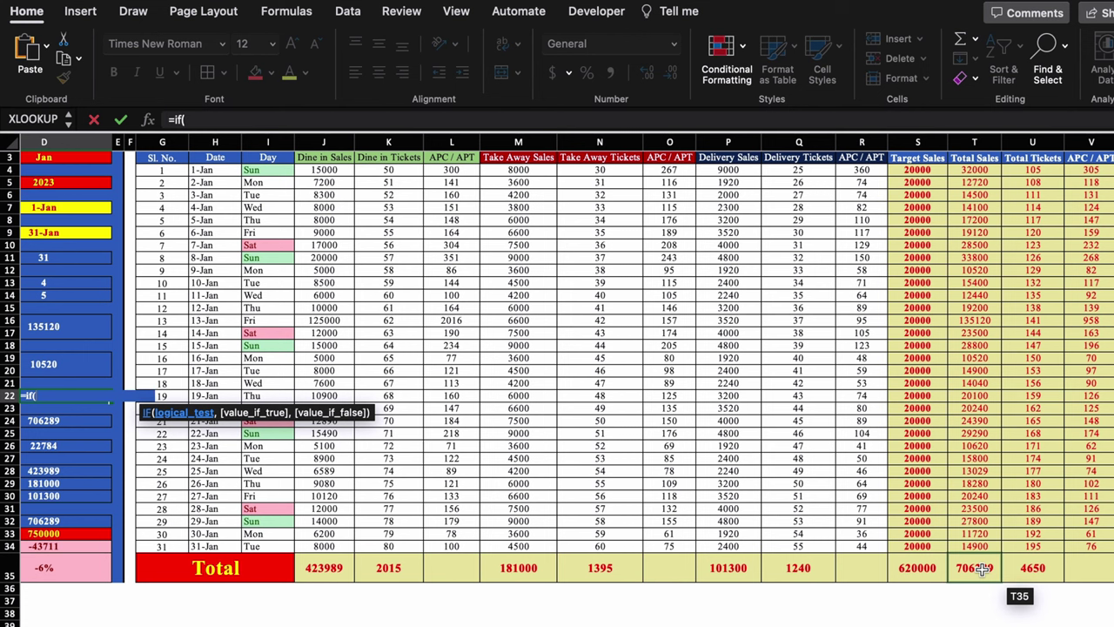
left_click(981, 568)
type(">")
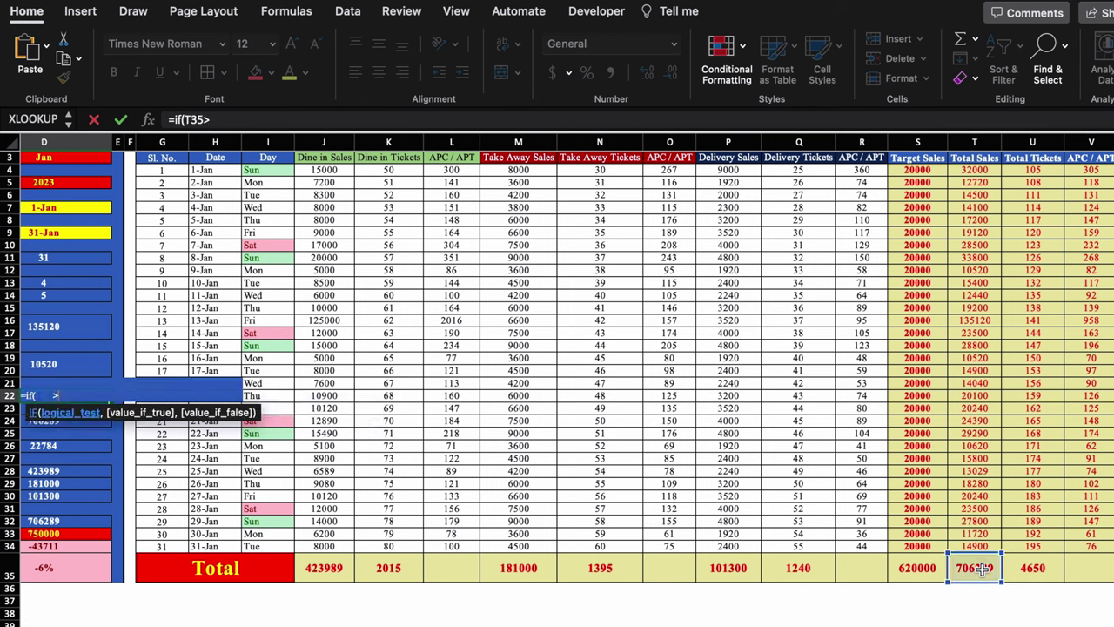
left_click(924, 568)
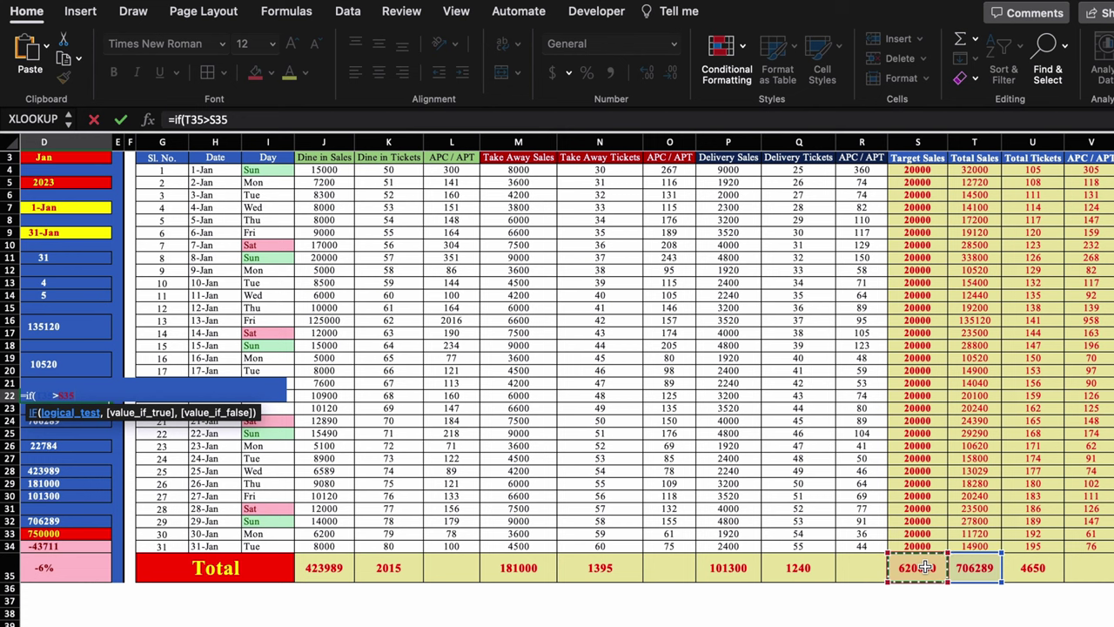
type(",")
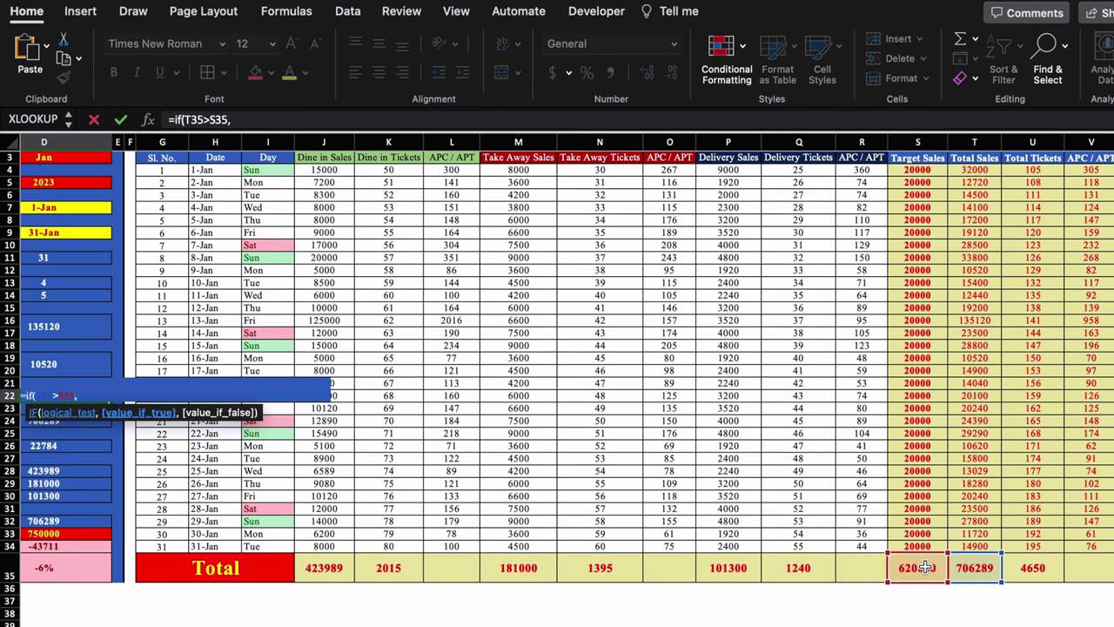
type("\"Yes")
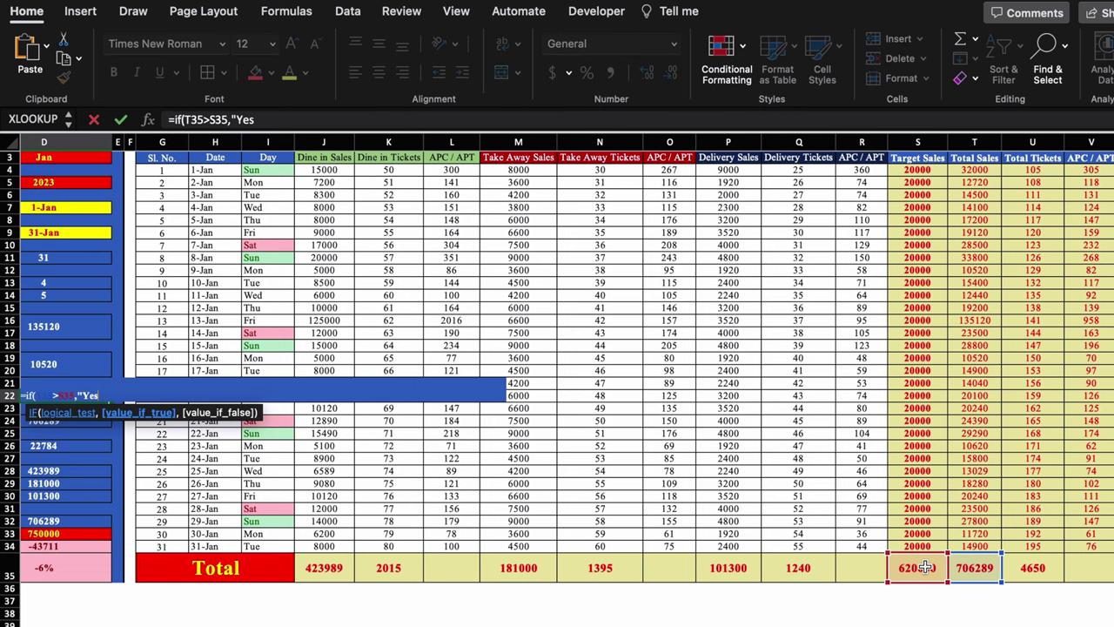
type("\"")
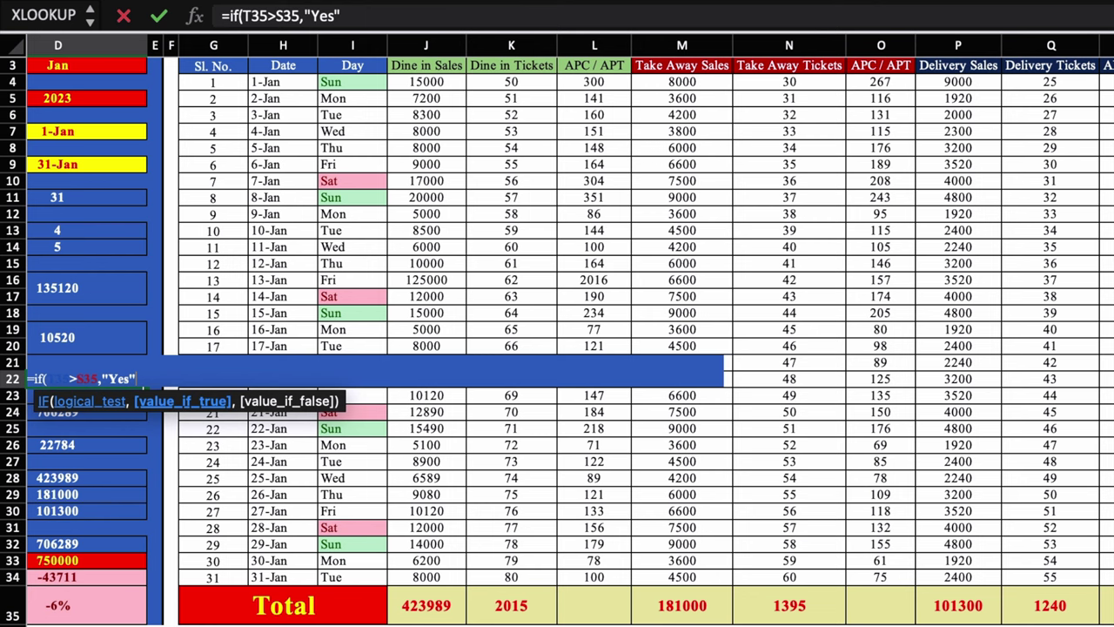
type(",")
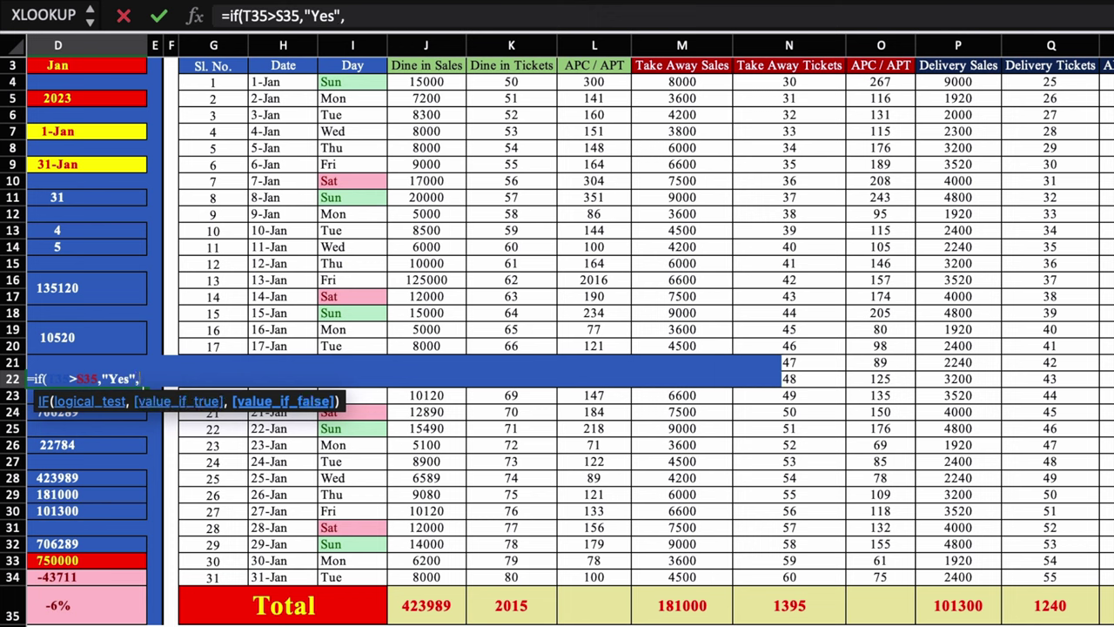
type("\"")
type("N")
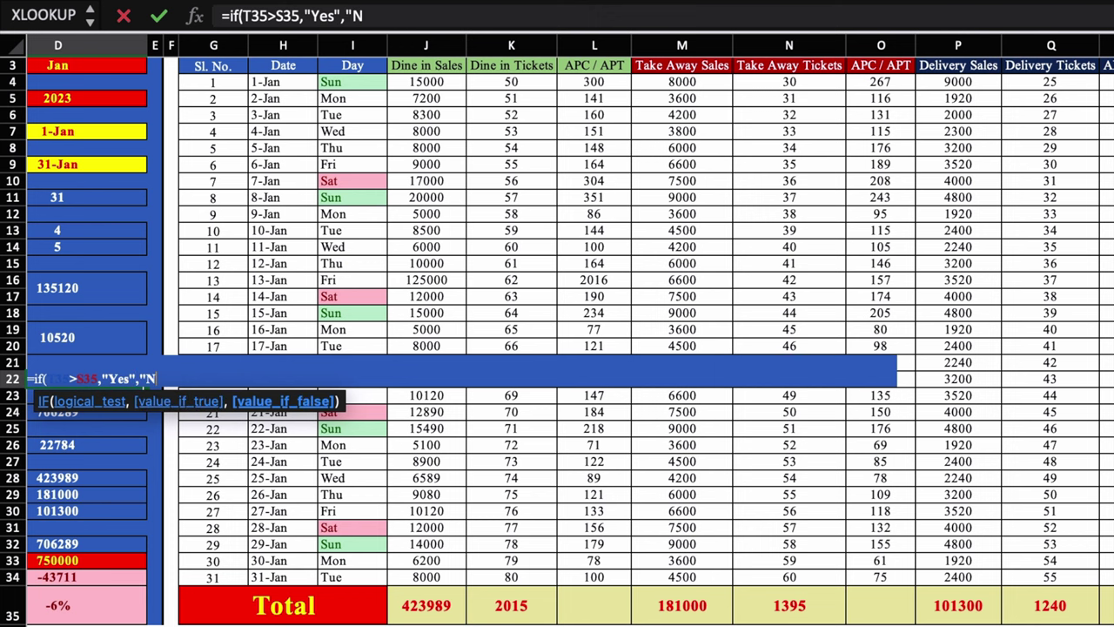
type("o\"")
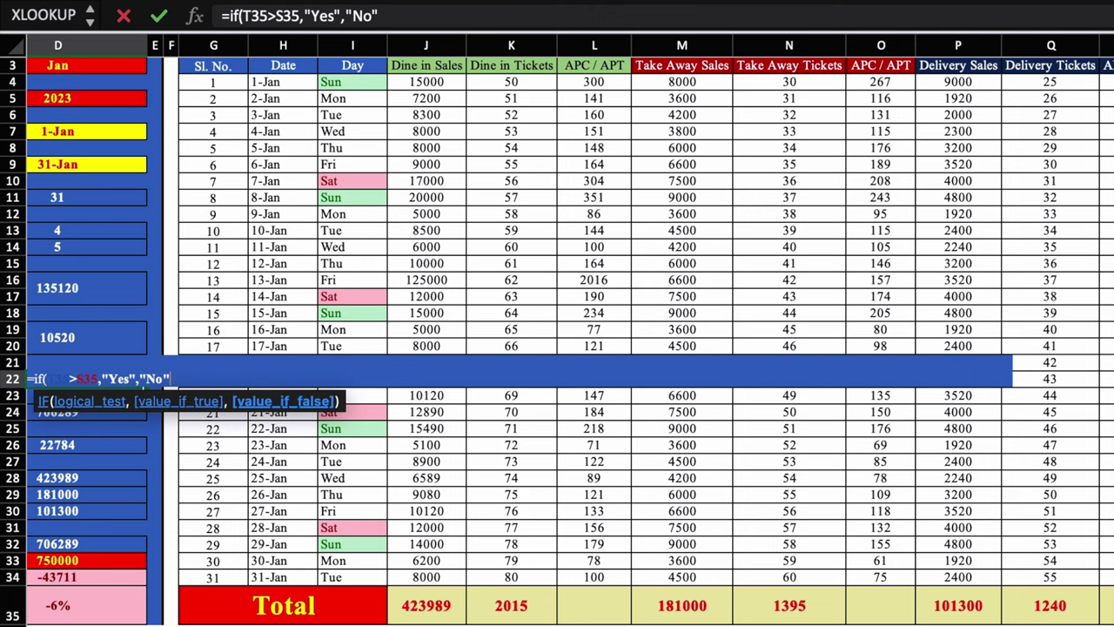
type(")")
key("ctrl+Return")
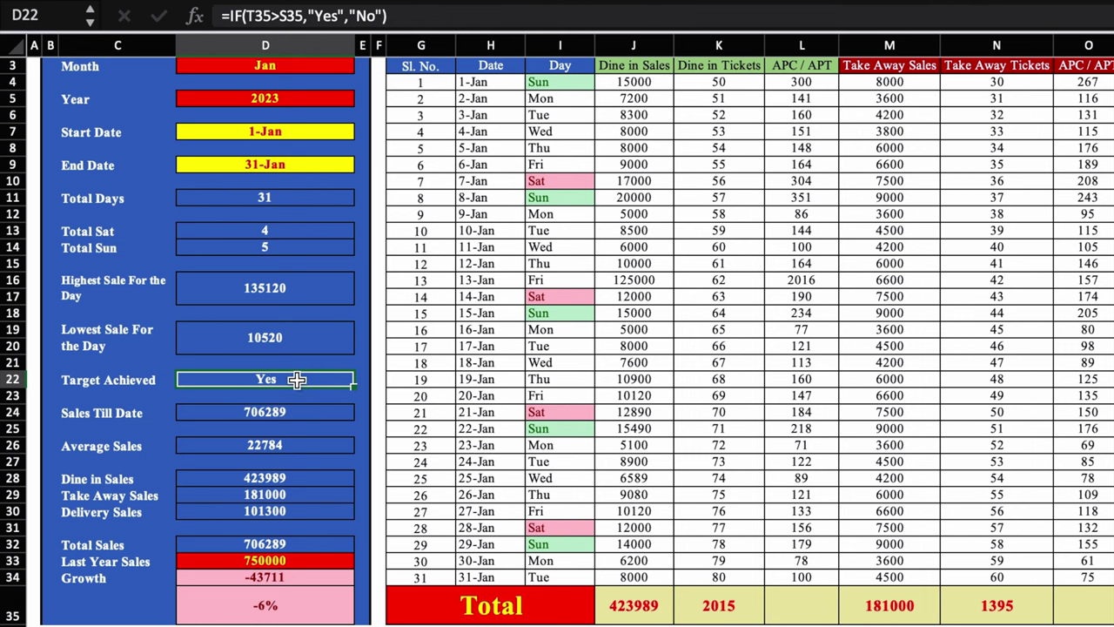
left_click(300, 600)
left_click(300, 578)
left_click(301, 603)
Add a highlight rule to the Target Achieved cell D22 giving values equal to Yes a Green Fill with Dark Green Text
left_click(266, 379)
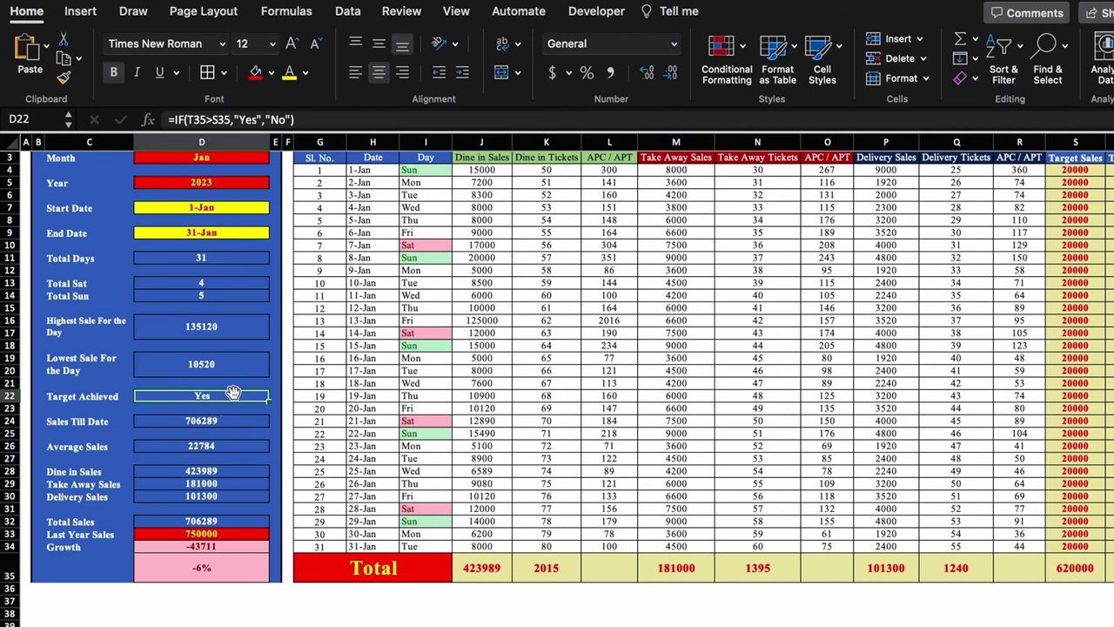
left_click(743, 49)
mouse_move(818, 78)
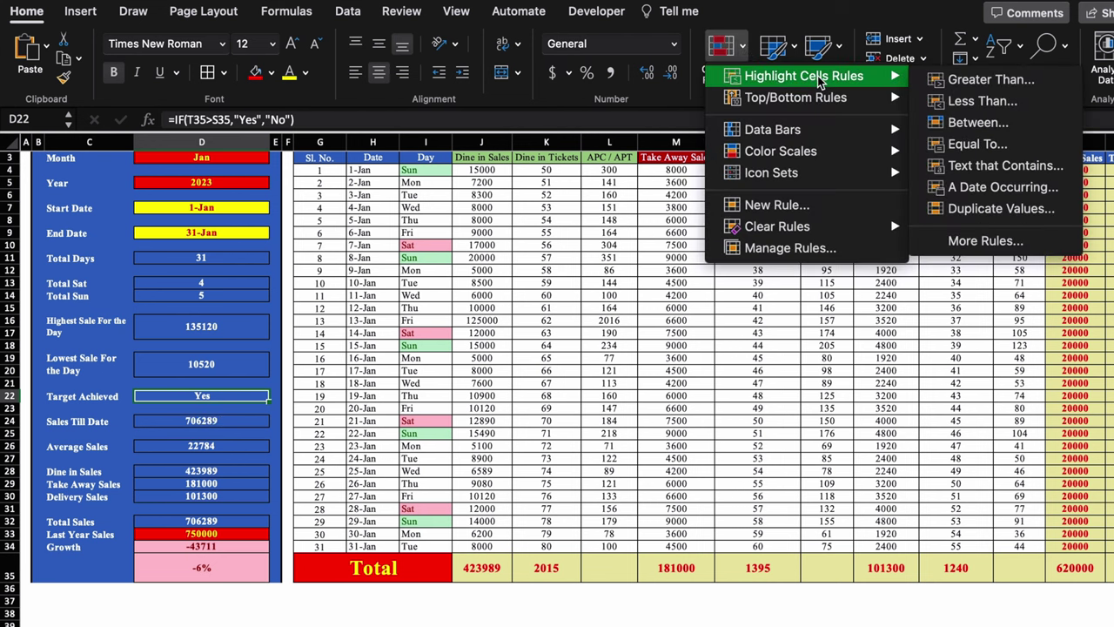
left_click(977, 144)
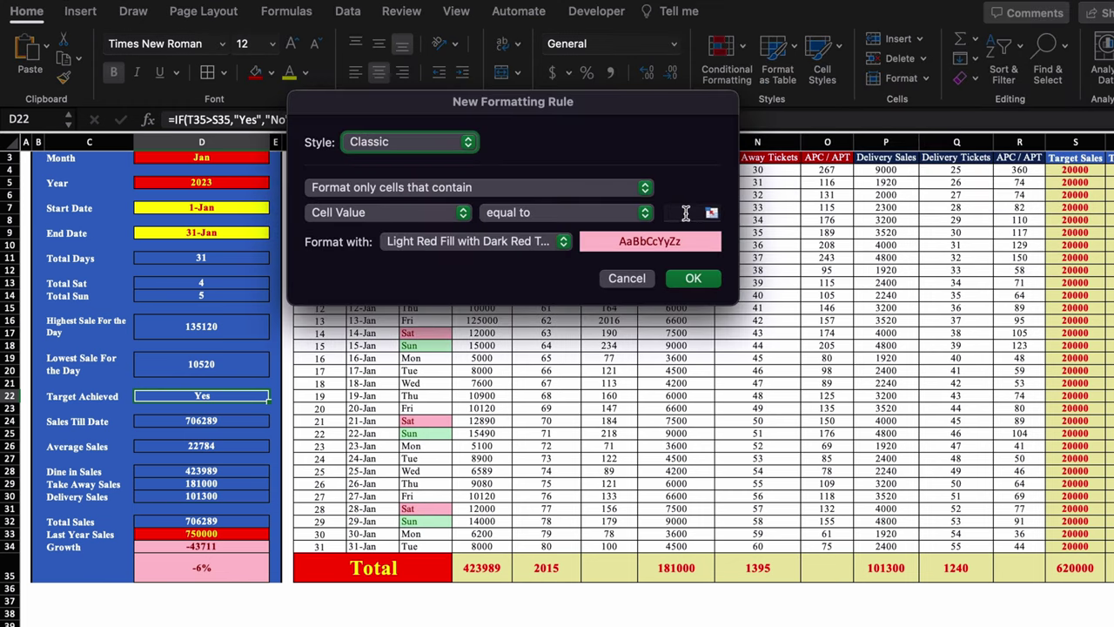
left_click(685, 212)
type("Yes")
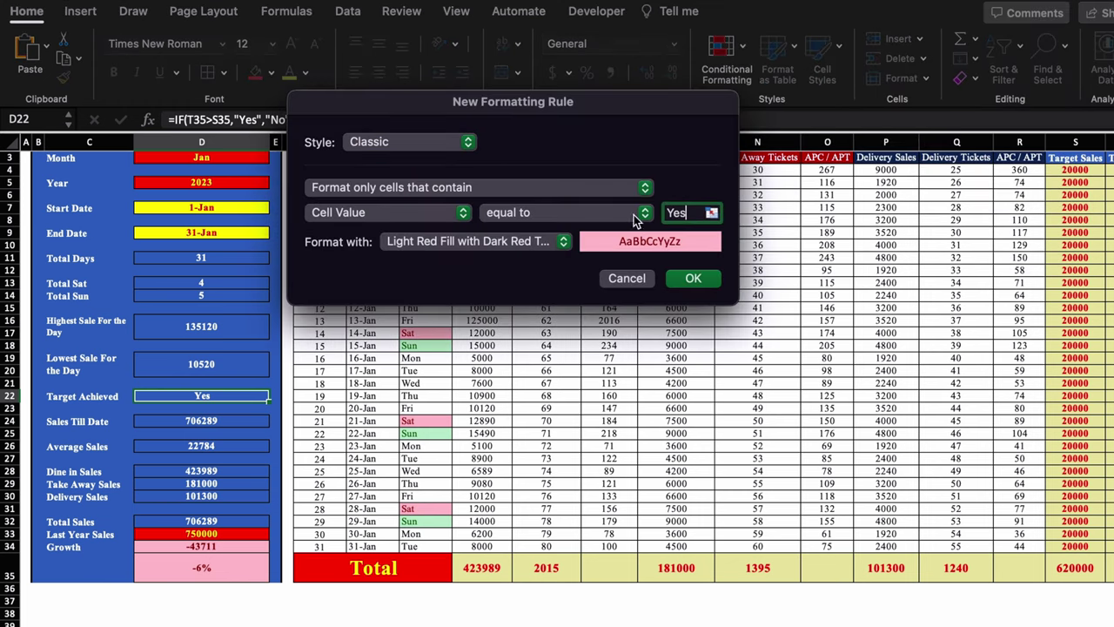
left_click(563, 242)
left_click(509, 284)
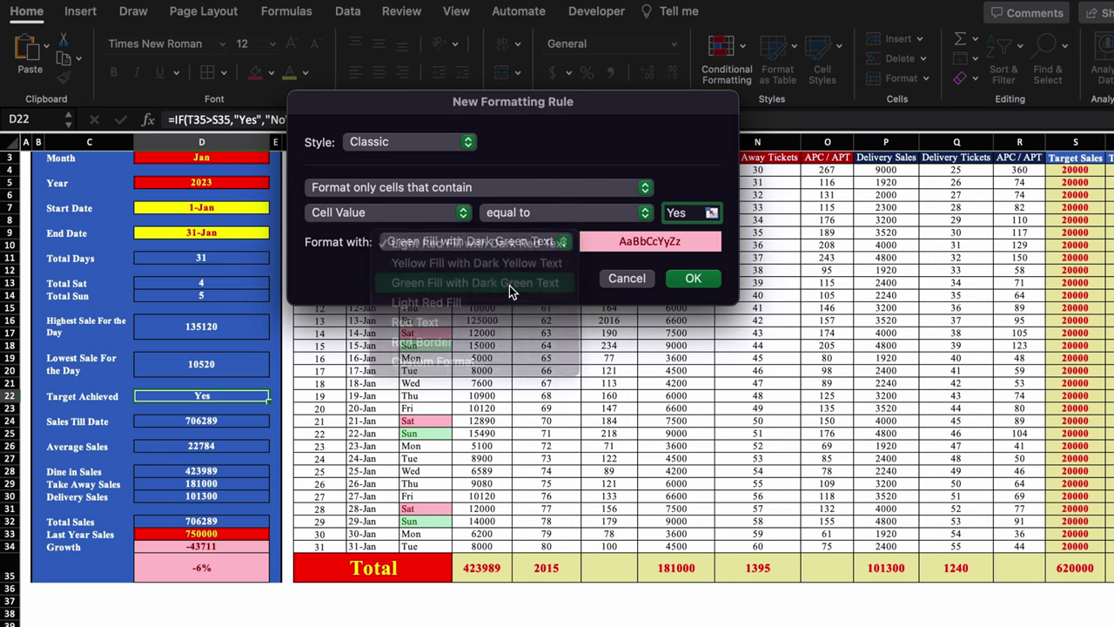
left_click(690, 277)
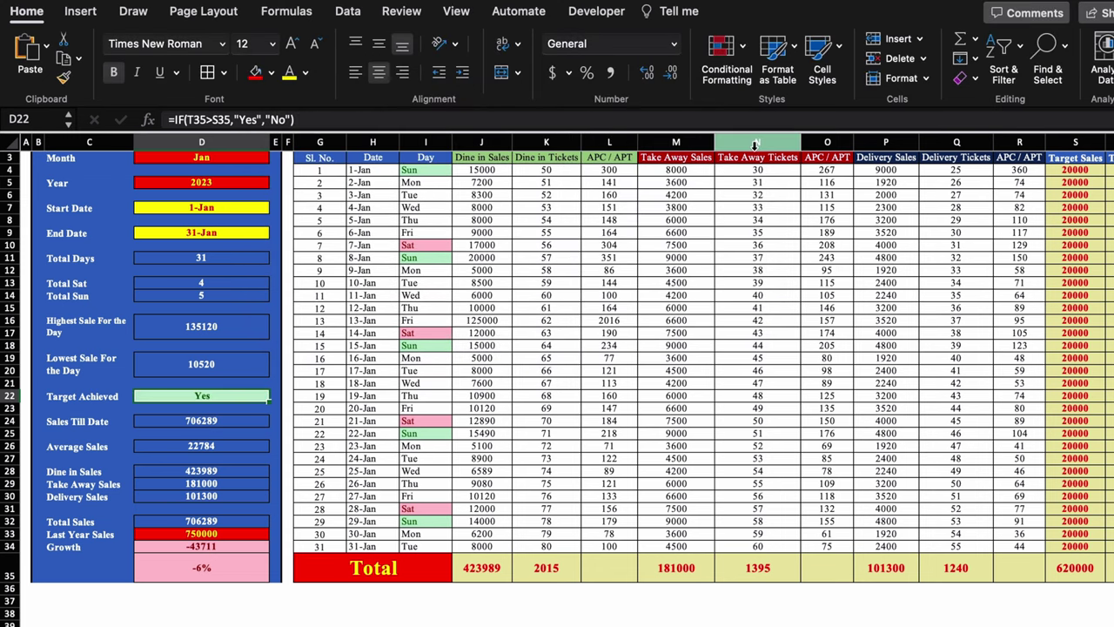
Add a highlight rule to the Target Achieved cell D22 giving values equal to No a Light Red Fill with Dark Red Text
left_click(739, 53)
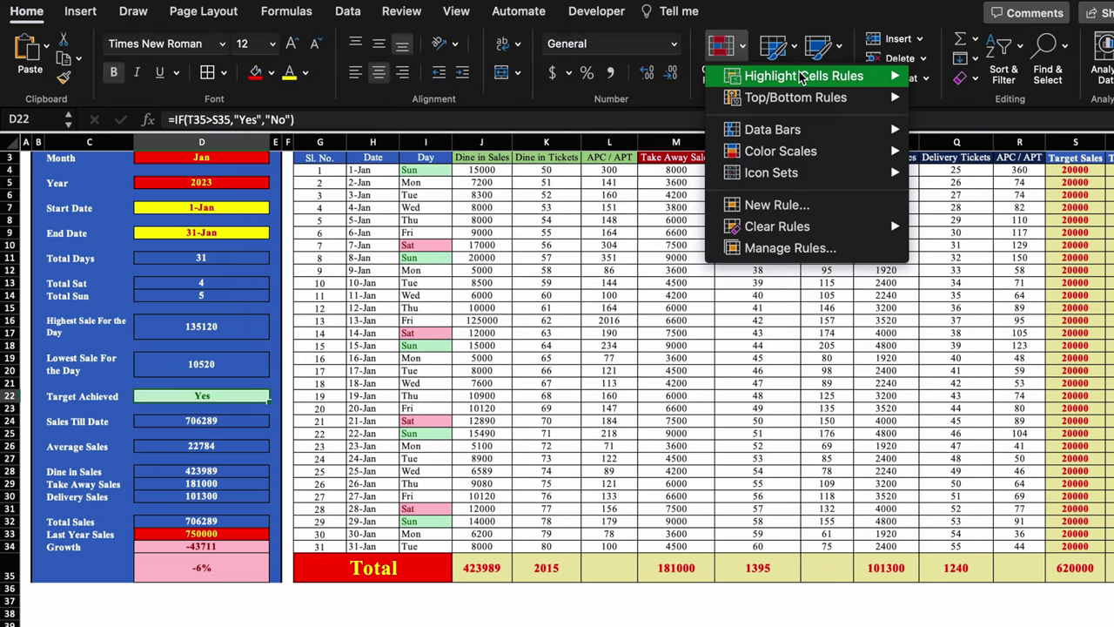
mouse_move(801, 78)
left_click(992, 143)
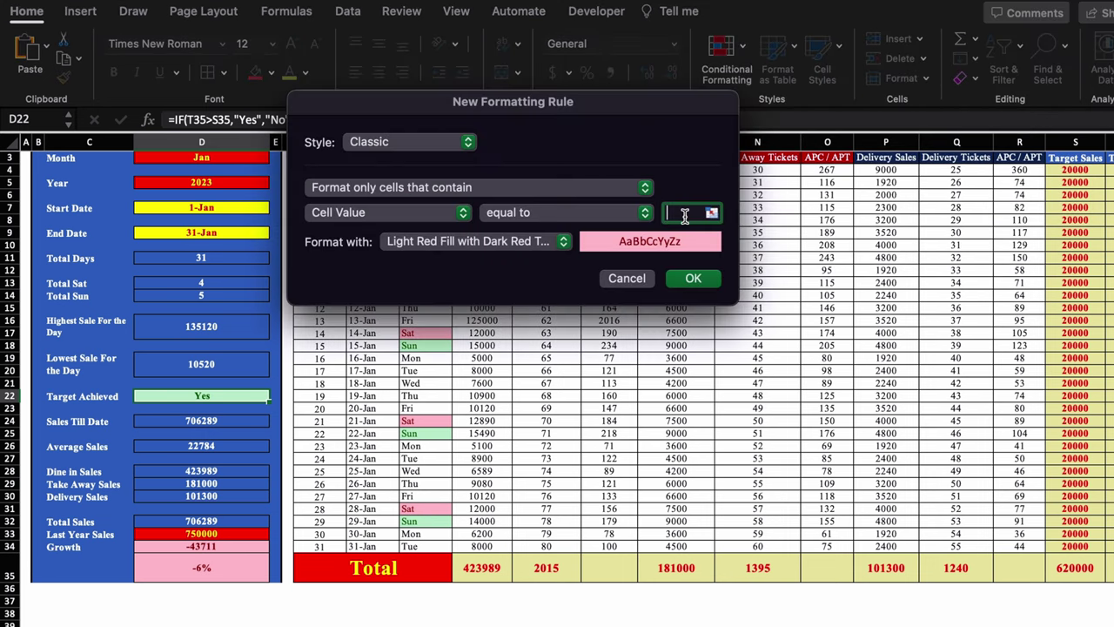
type("No")
left_click(712, 279)
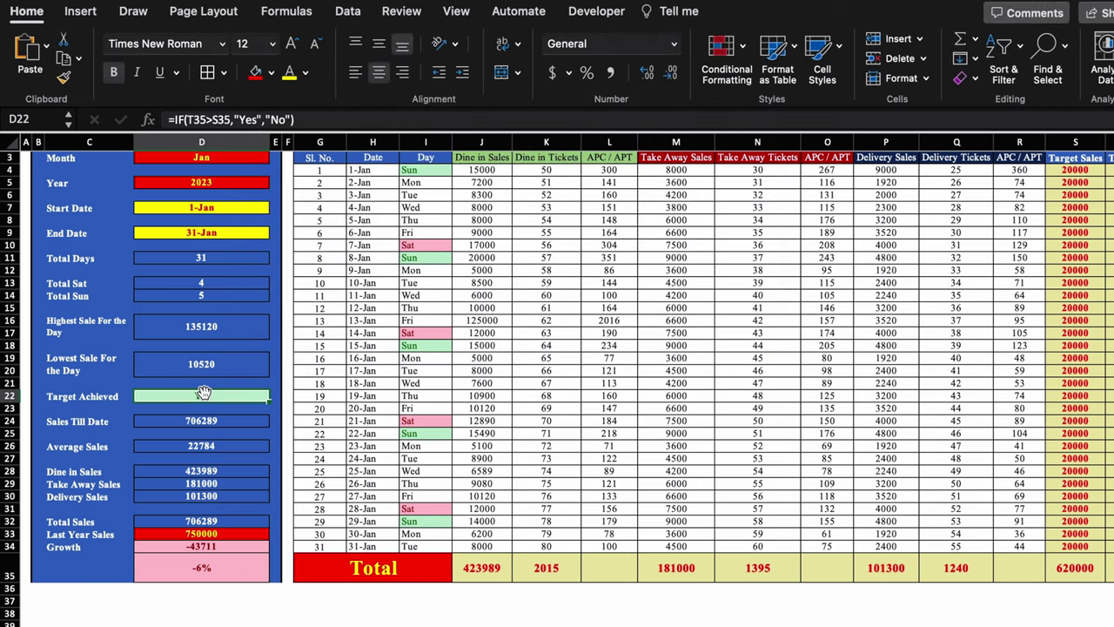
Test the Target Achieved check by clearing the Dine in Sales values in J8:J22, and undo the change
left_click(493, 259)
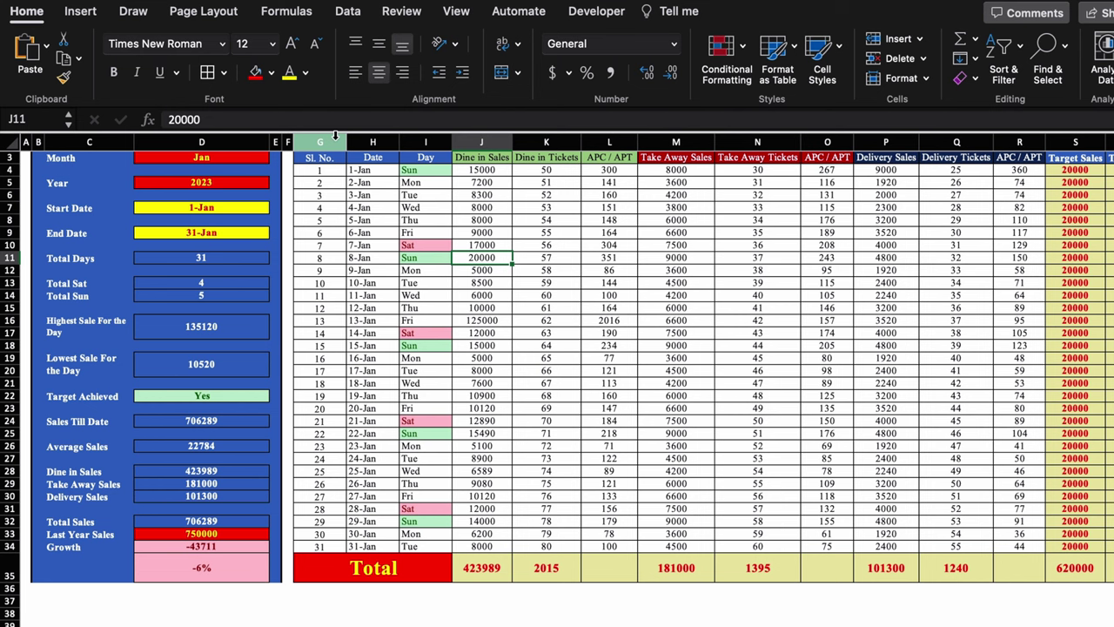
left_click_drag(481, 219, 481, 395)
key("Delete")
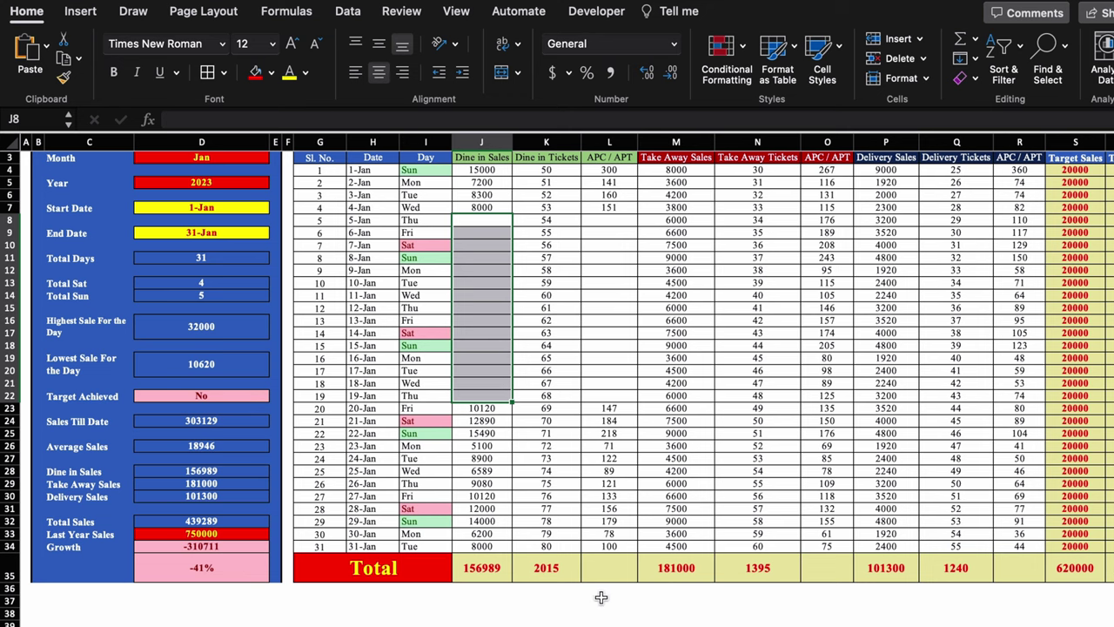
scroll(600, 609, "right", 3)
scroll(849, 577, "right", 1)
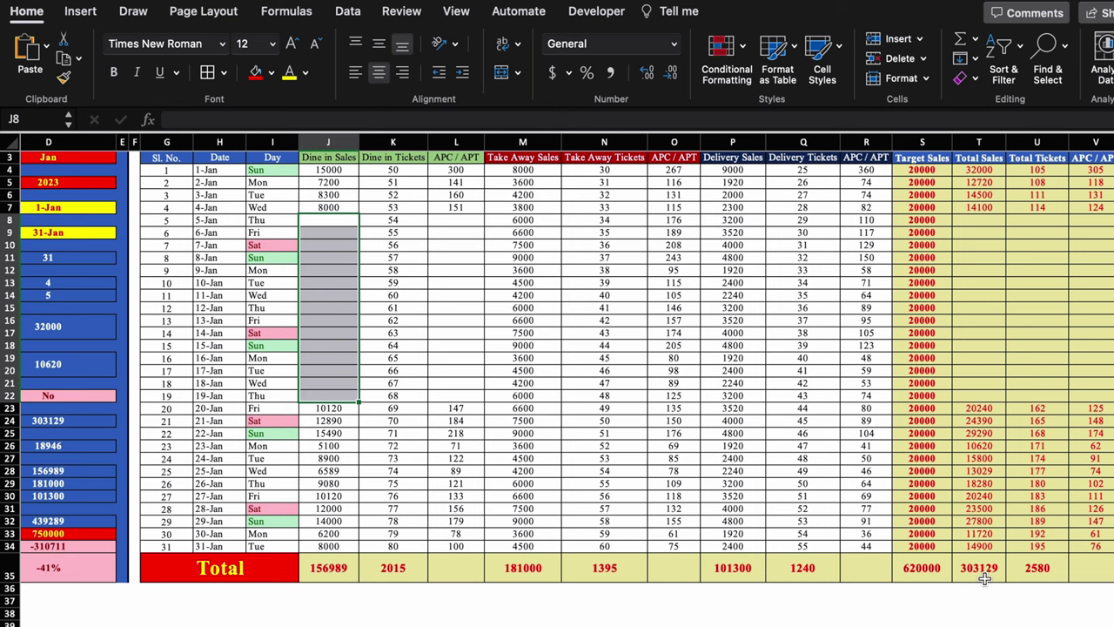
scroll(666, 624, "left", 5)
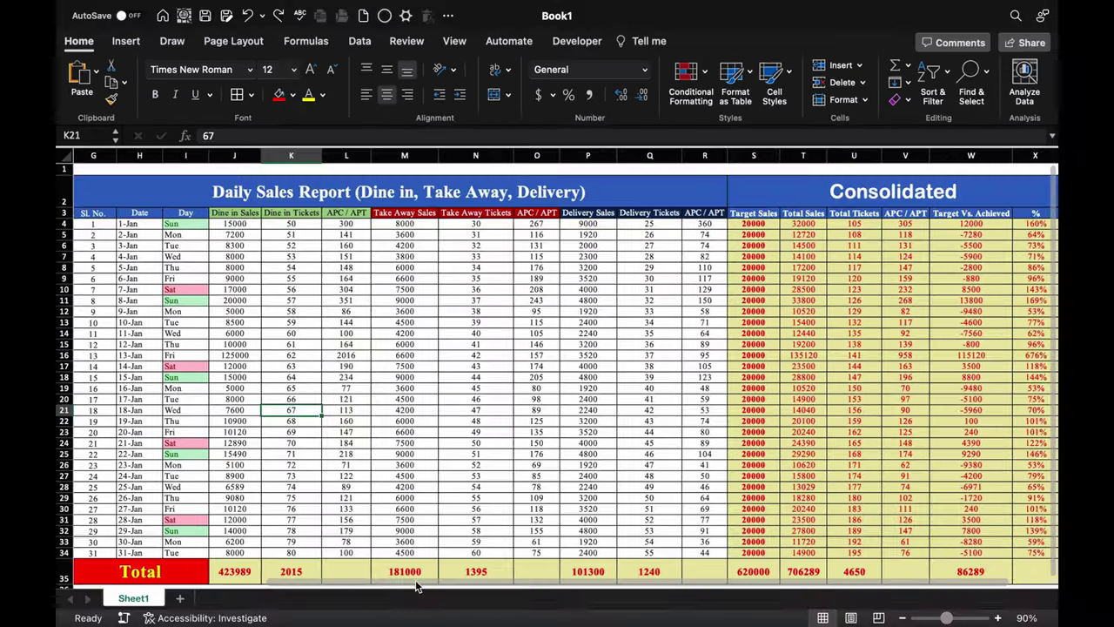
Rename the worksheet Sheet1 as Jan
scroll(557, 374, "left", 3)
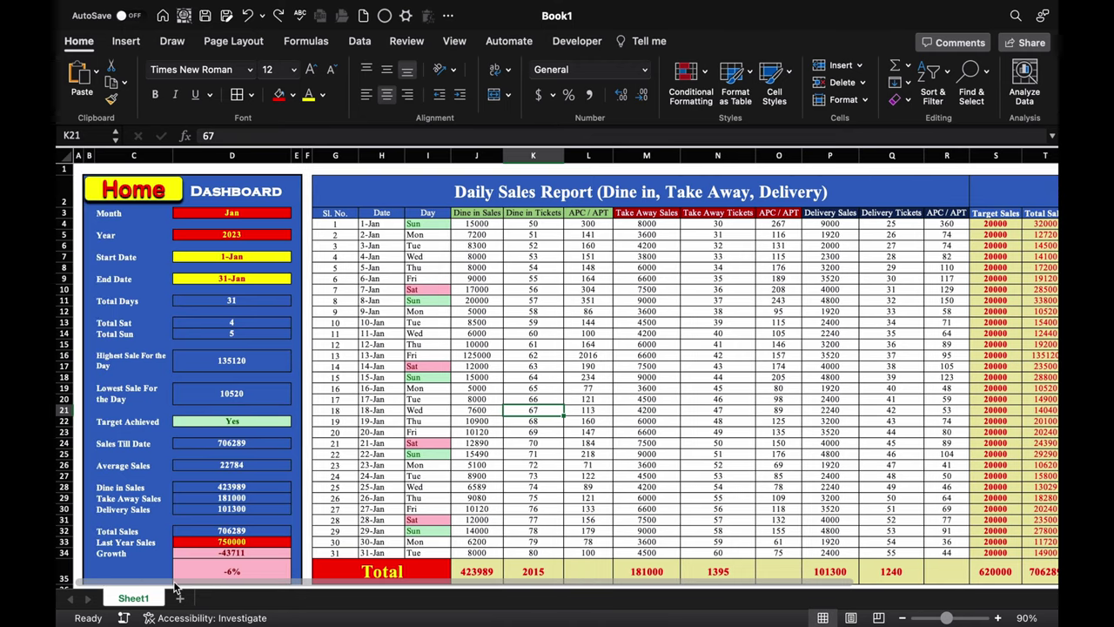
double_click(133, 599)
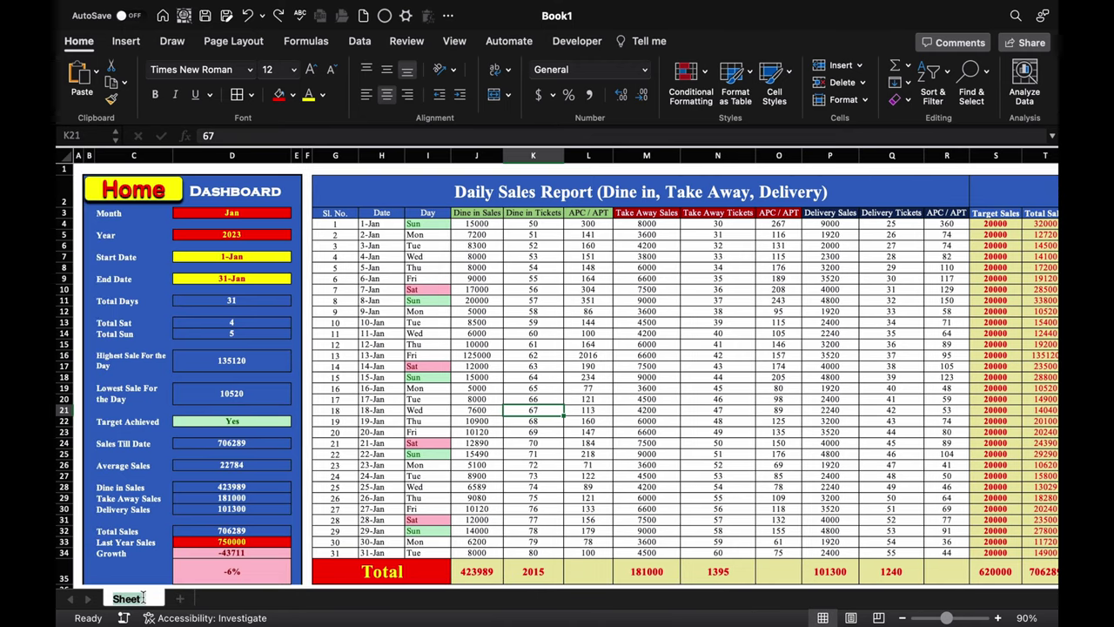
type("Jan")
key("Return")
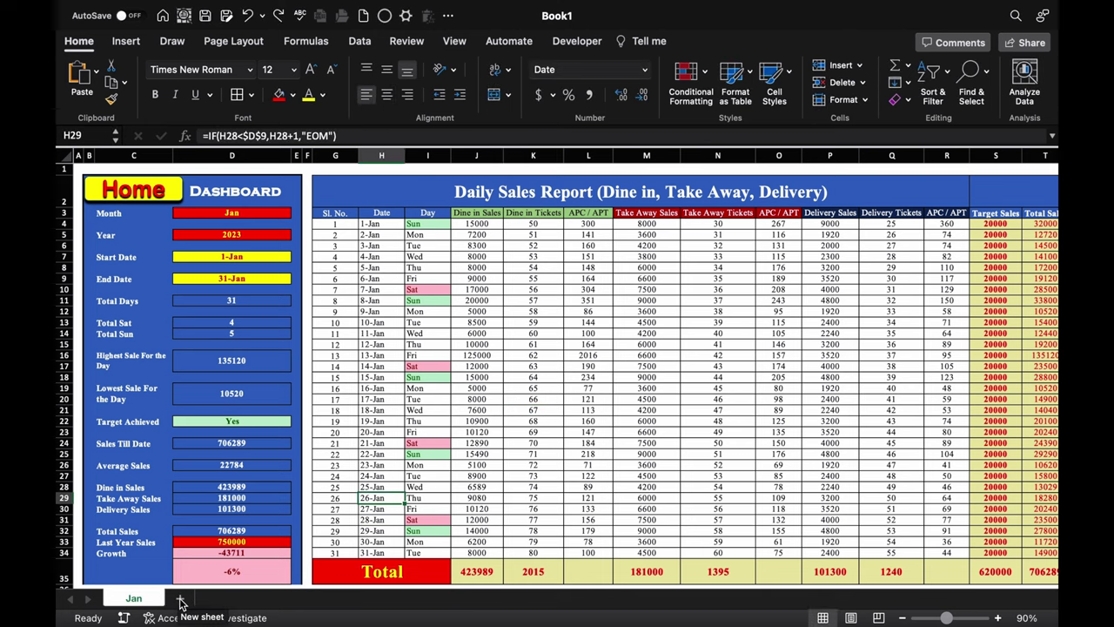
Add a new worksheet and name it Home
left_click(181, 599)
left_click(220, 273)
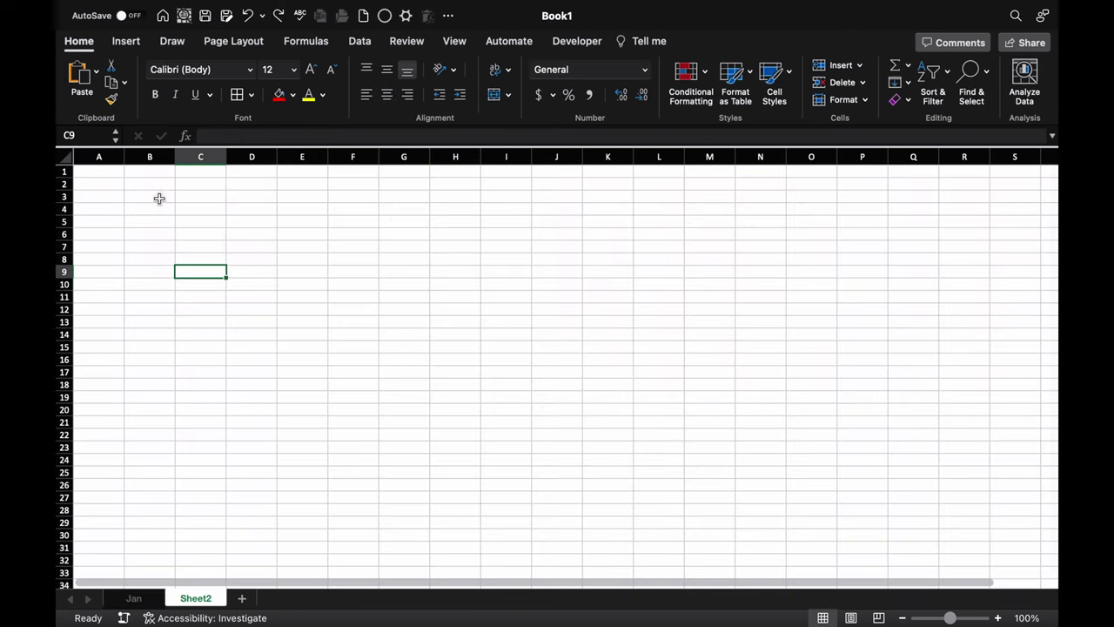
double_click(195, 599)
type("Home")
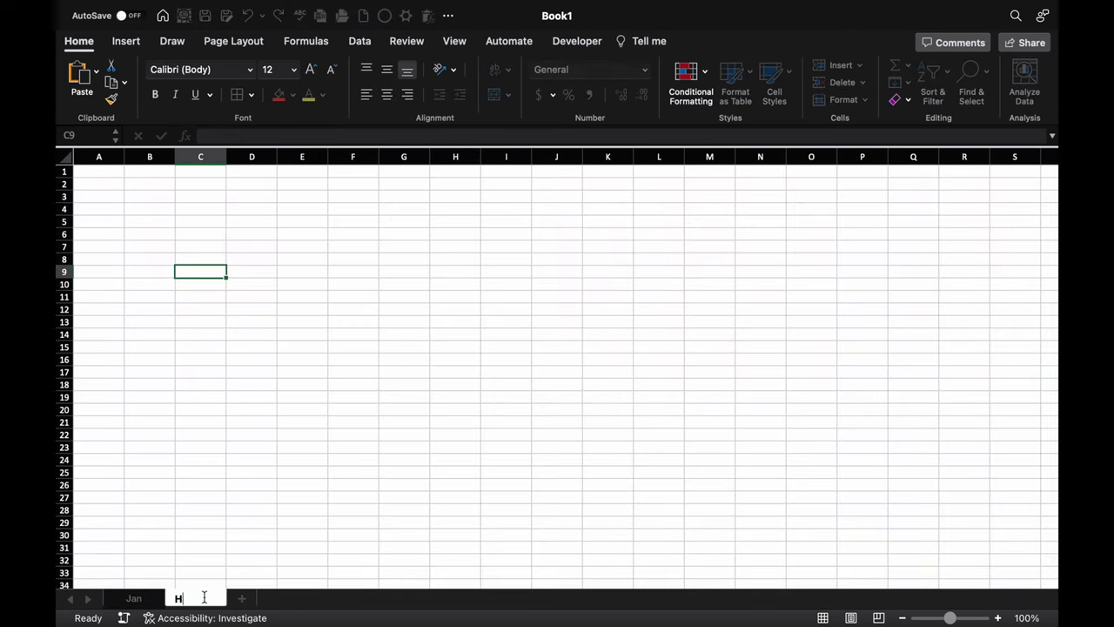
key("Return")
Enter the heading Months in B2 of the Home sheet and select D2
left_click(157, 184)
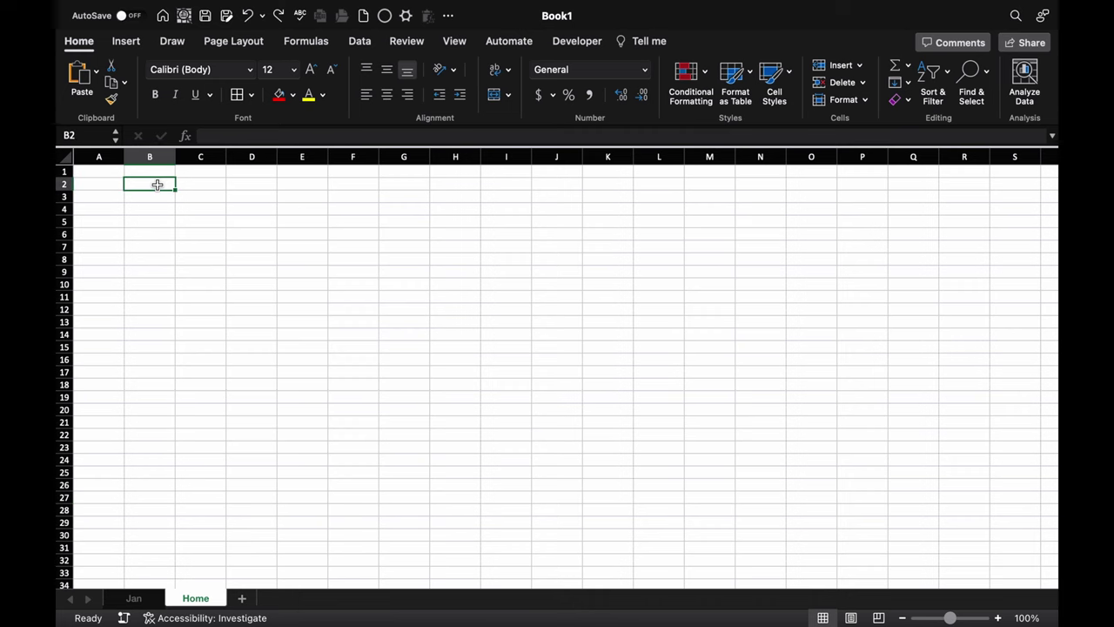
type("Months")
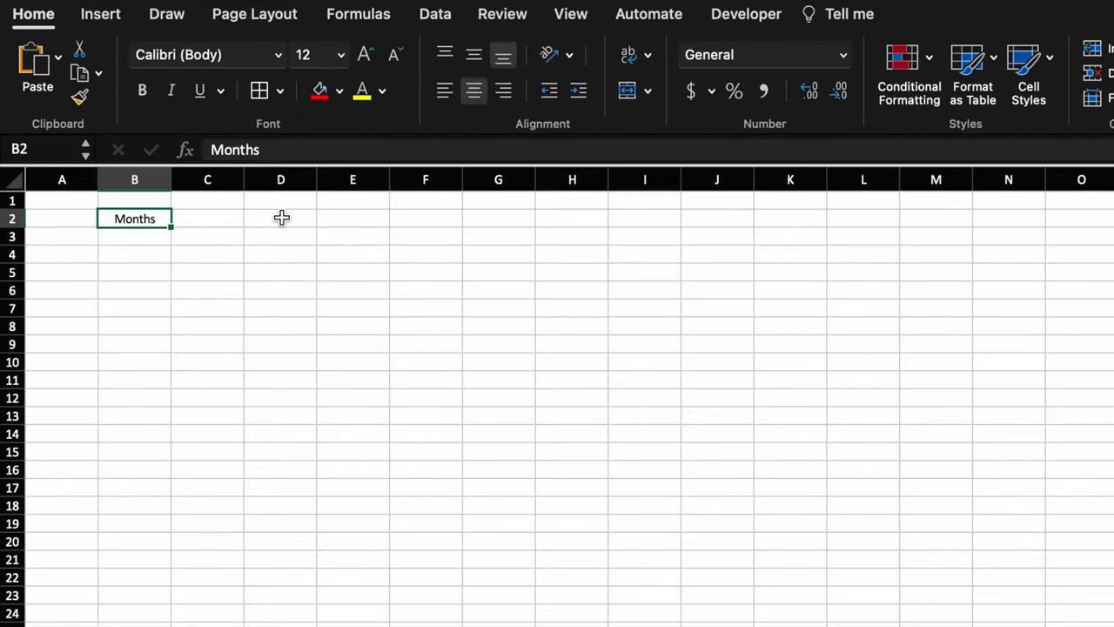
left_click(281, 218)
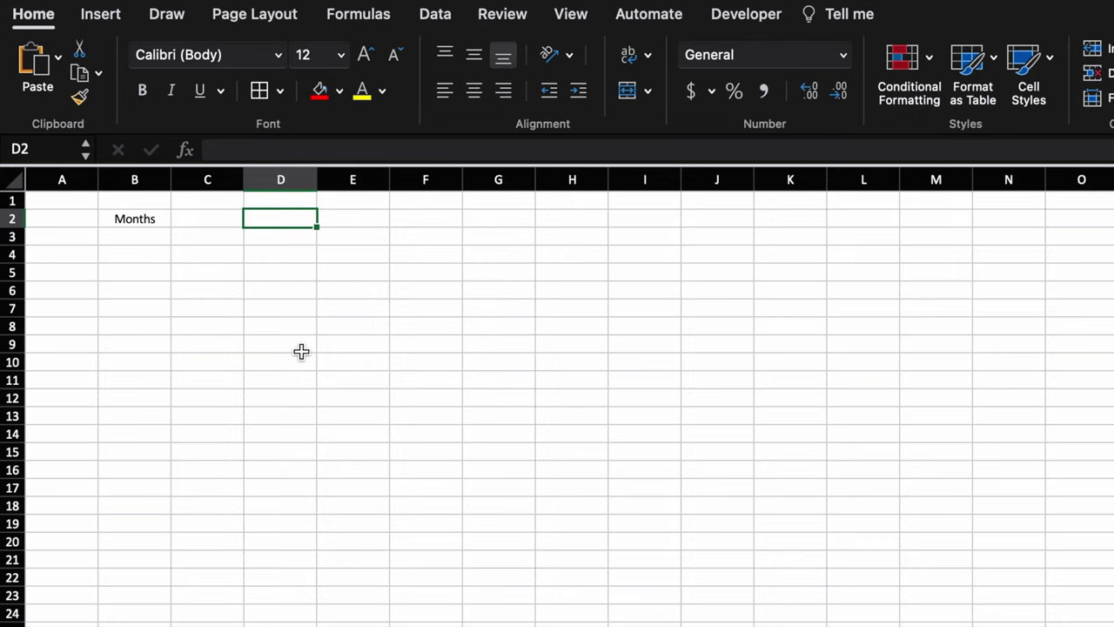
Copy the Months heading from B2 into D2 and widen columns B and D to equal widths
left_click(149, 231)
left_click(146, 216)
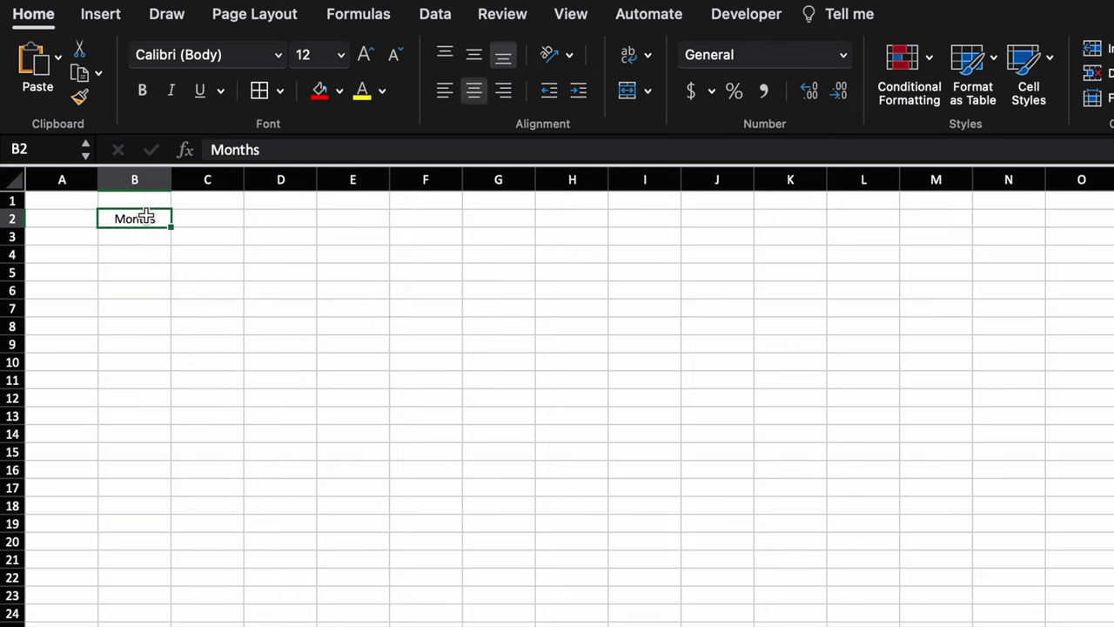
key("ctrl+c")
left_click(281, 219)
key("ctrl+v")
left_click(207, 326)
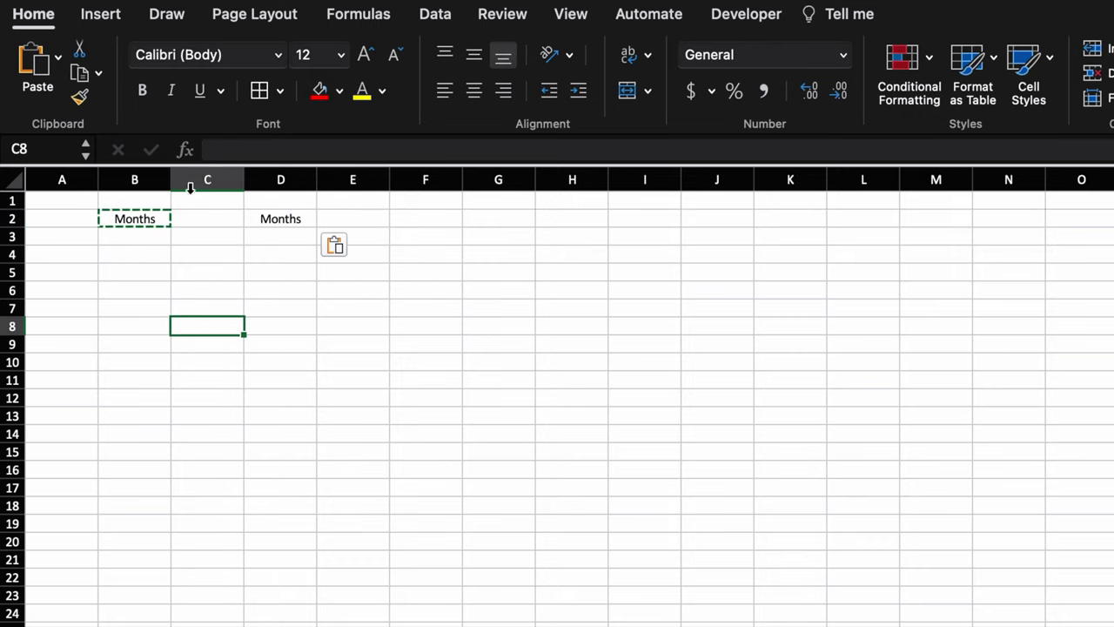
left_click_drag(169, 175, 338, 193)
left_click_drag(486, 176, 688, 180)
Fill the ranges B2:B24 and D2:D24 with the blue theme colour
left_click(241, 218)
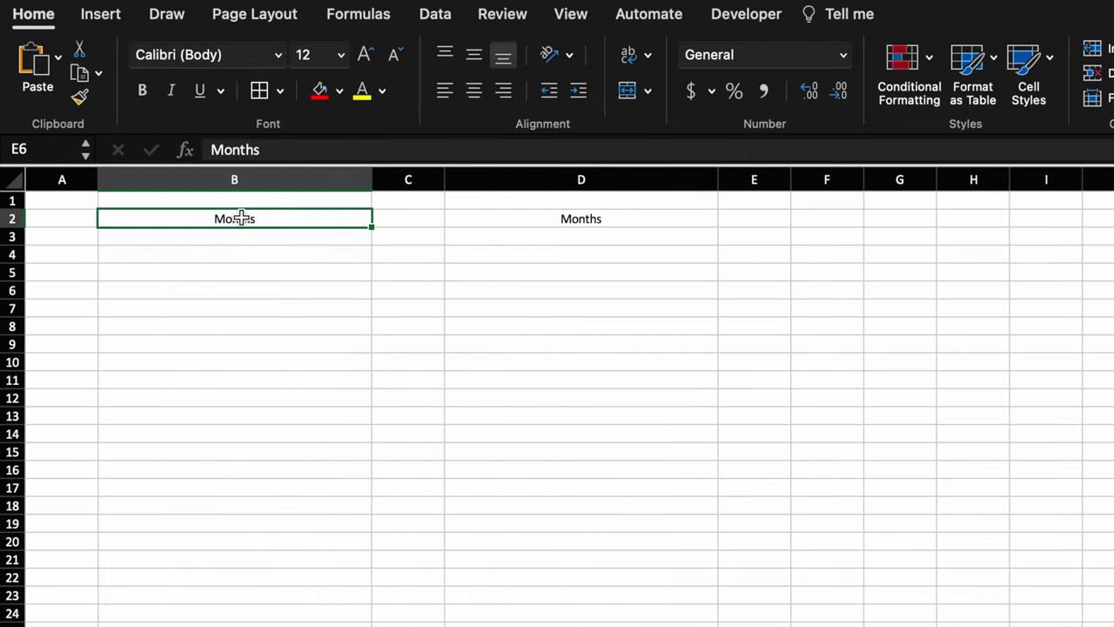
left_click_drag(241, 219, 231, 614)
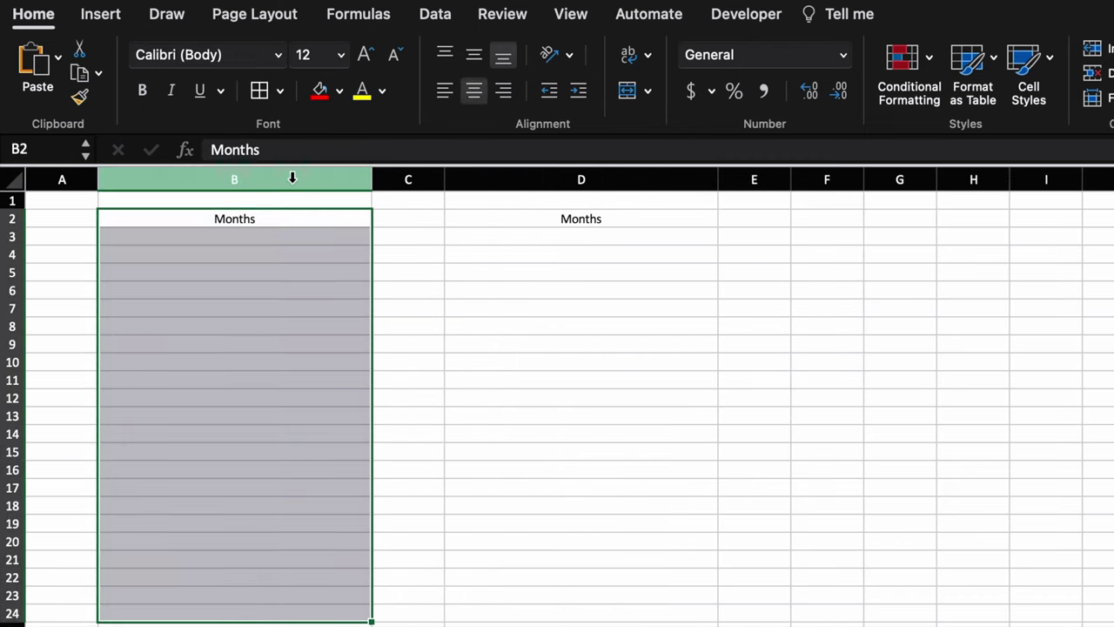
left_click(340, 90)
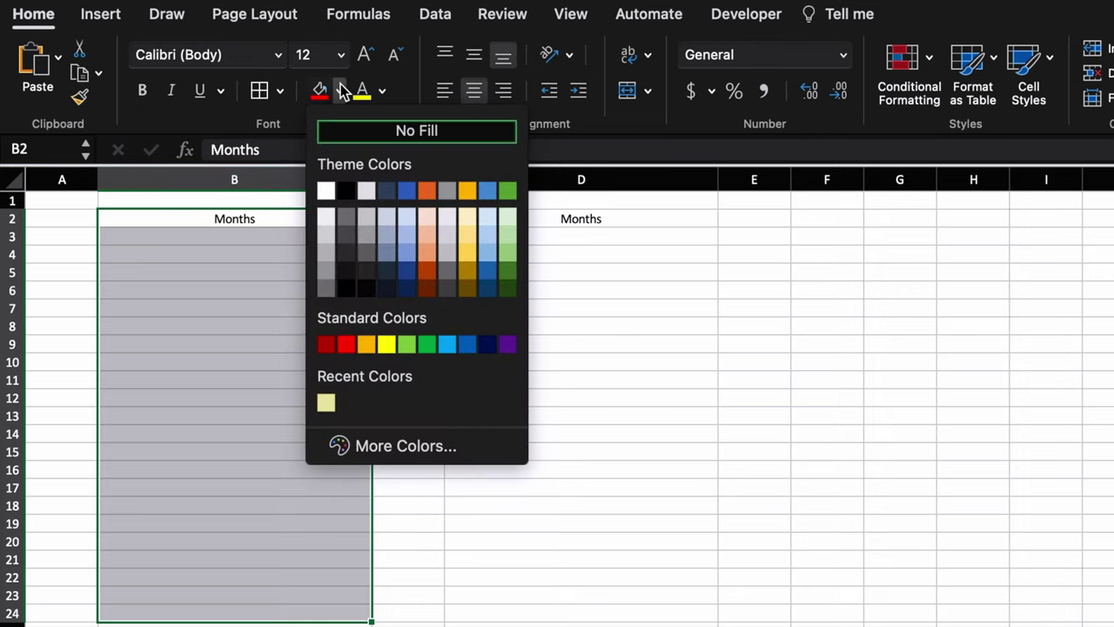
left_click(408, 189)
left_click_drag(572, 218, 569, 613)
left_click(319, 91)
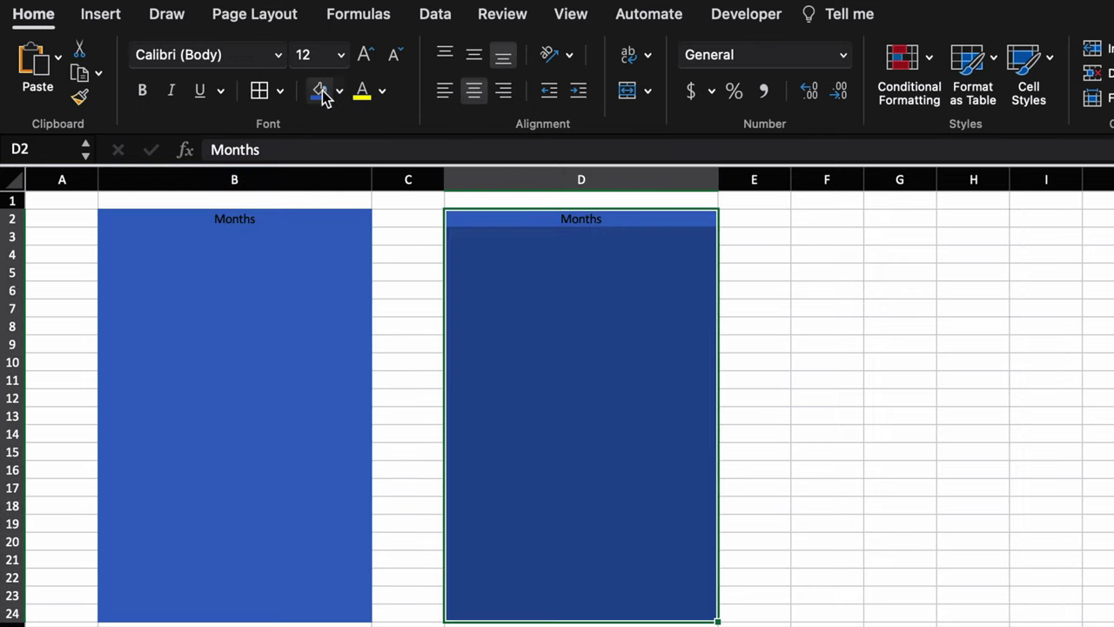
Set the font colour of the Months headings in both blue blocks to white
left_click(382, 91)
left_click(369, 190)
left_click(231, 272)
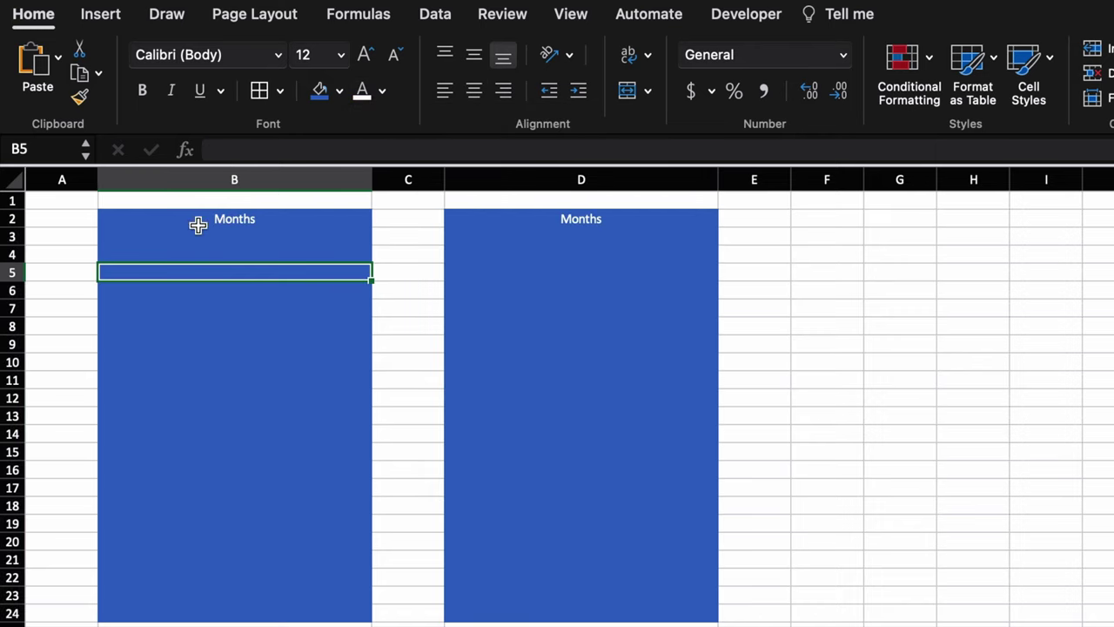
Increase the height of row 2 and middle-align its contents vertically
left_click_drag(8, 227, 12, 255)
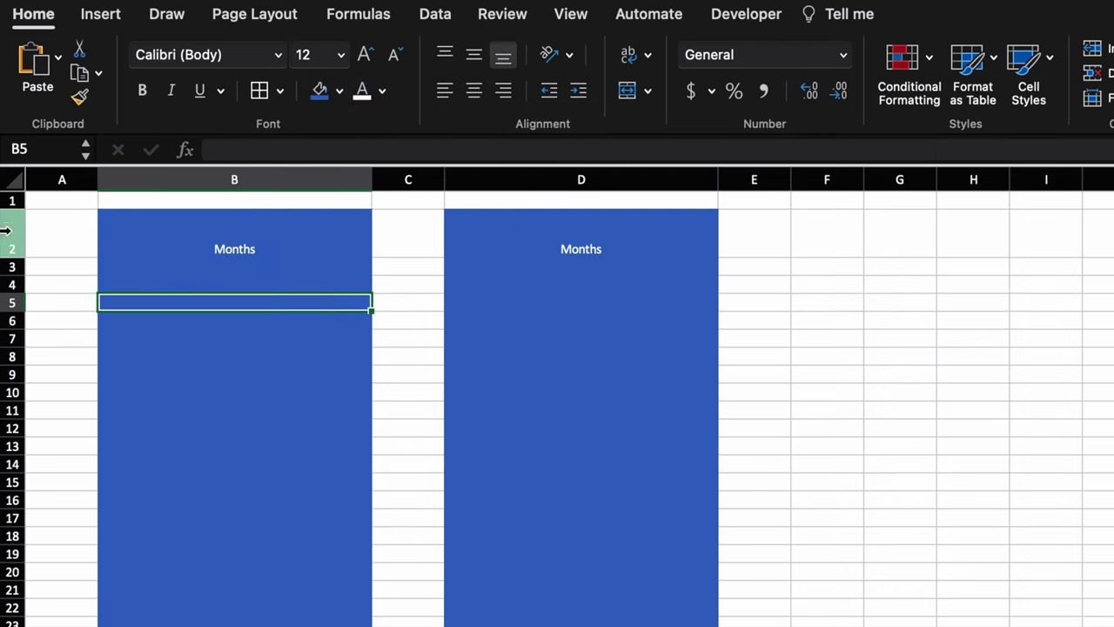
left_click(11, 233)
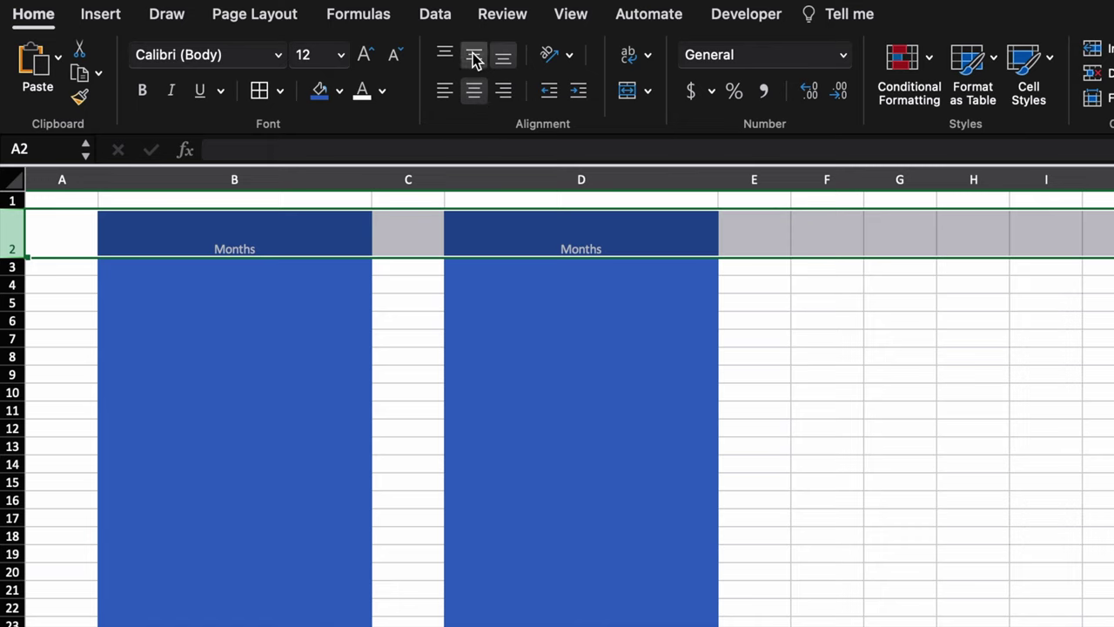
left_click(474, 54)
left_click(234, 284)
Format the row 2 headings in Copperplate Gothic at font size 24
left_click(12, 248)
left_click(364, 55)
left_click(364, 55)
left_click(364, 55)
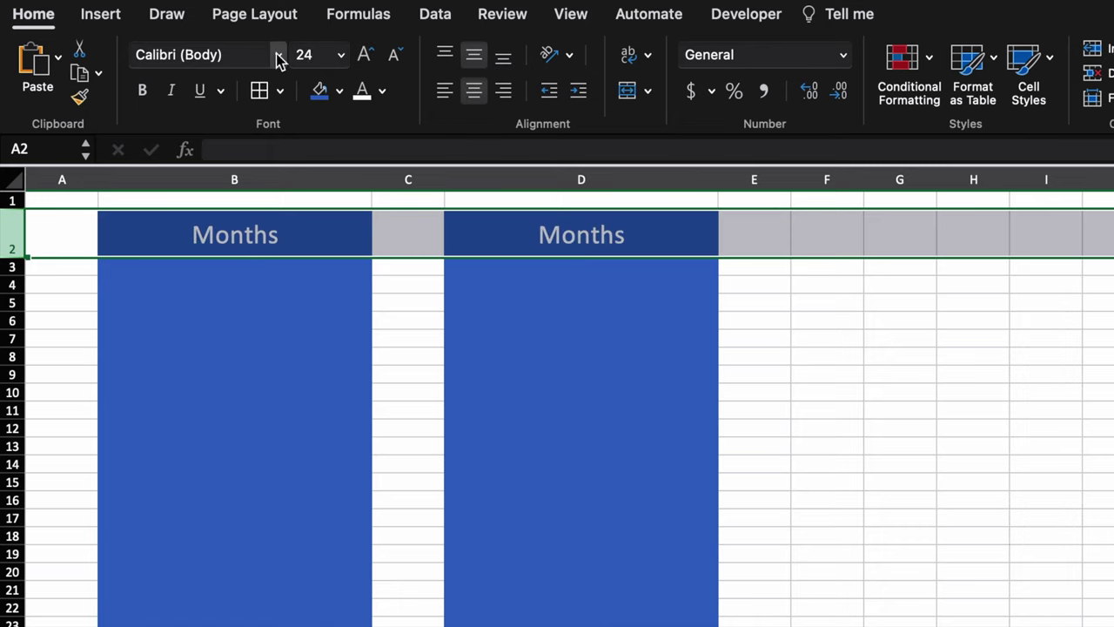
left_click(278, 55)
left_click(379, 284)
Add an outside border around B2:B24 and another around D2:D24
left_click(271, 223)
left_click_drag(271, 223, 257, 609)
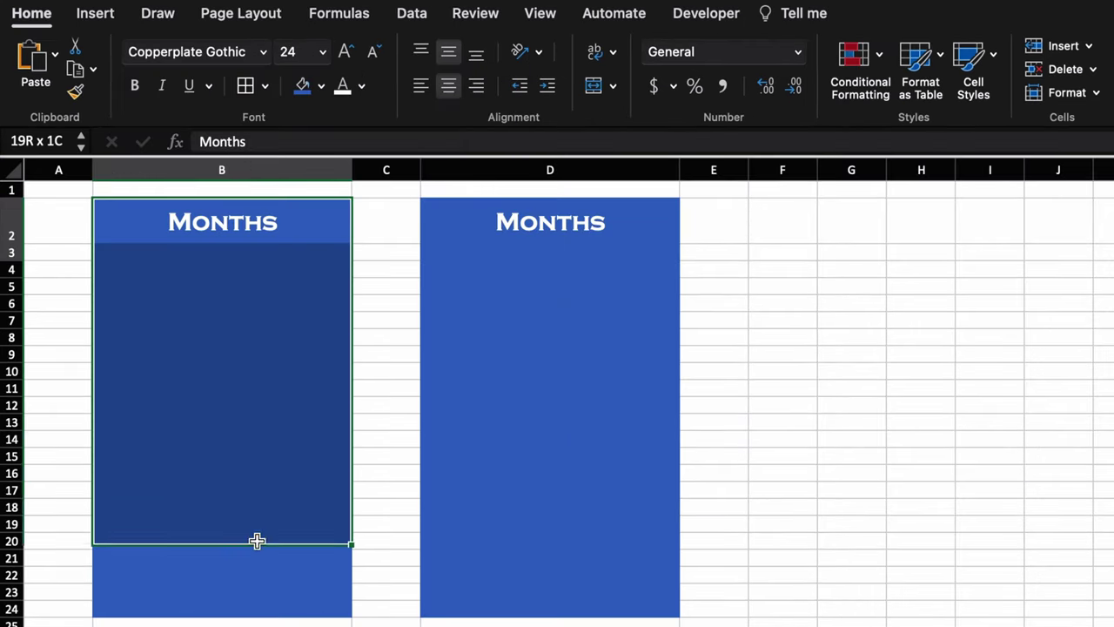
left_click(264, 86)
left_click(287, 331)
left_click_drag(580, 206, 580, 610)
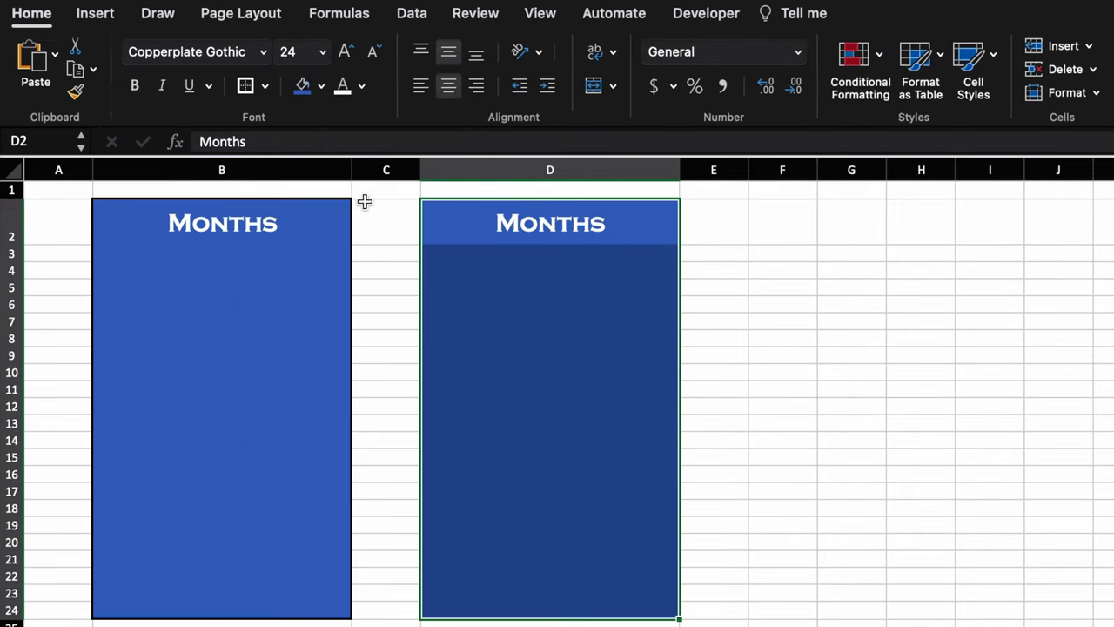
left_click(245, 85)
left_click(850, 321)
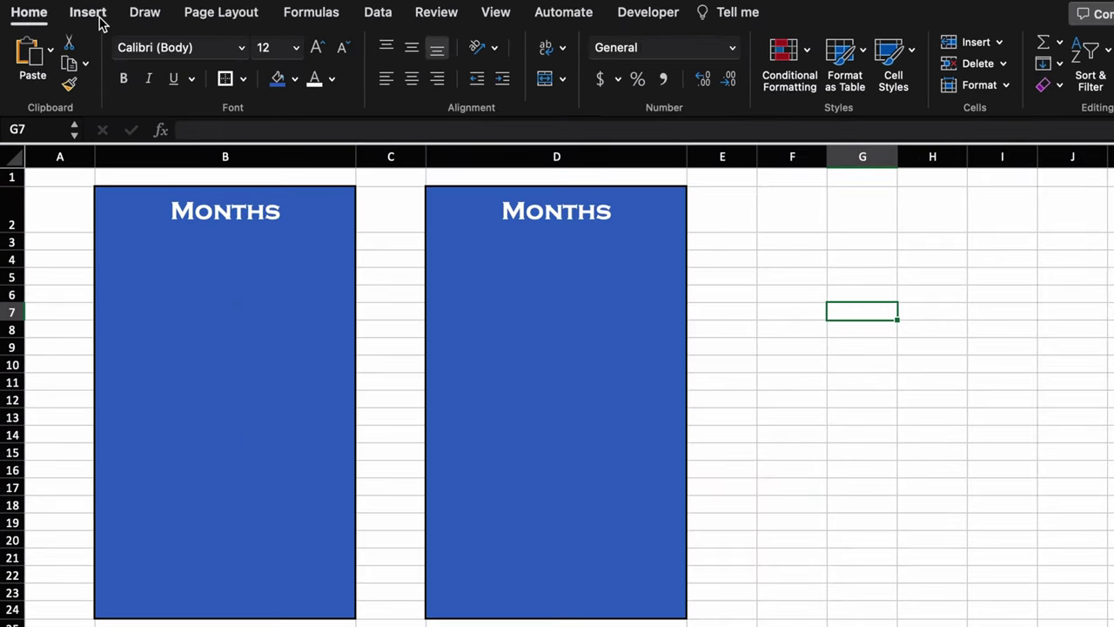
Insert a rounded rectangle about 0.54" high and 2.15" wide below the Months heading in column B
left_click(97, 18)
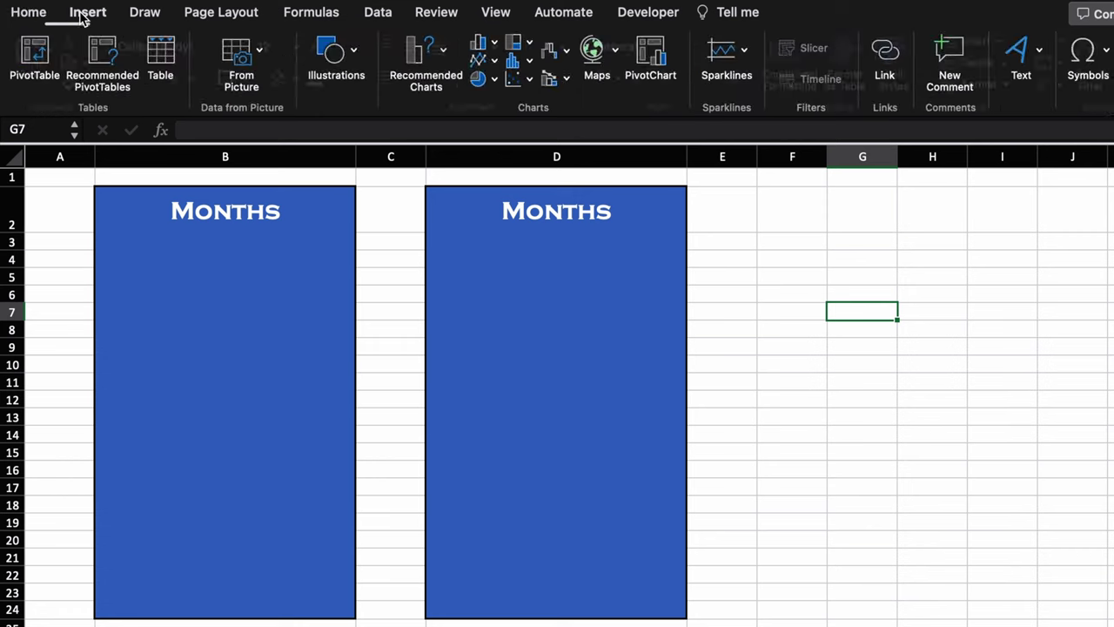
left_click(354, 58)
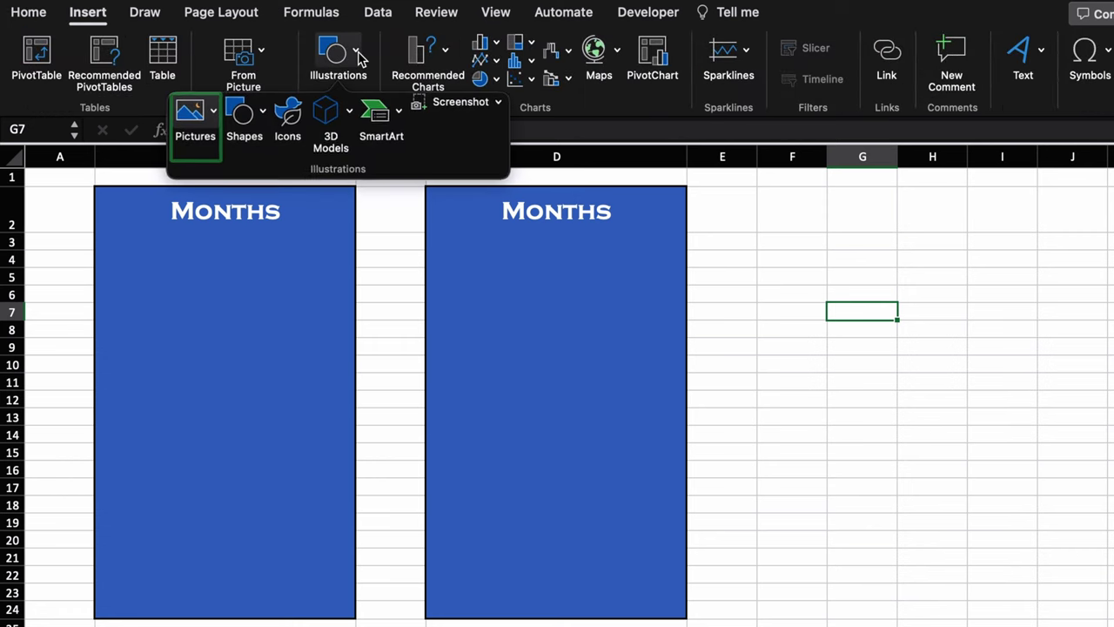
left_click(261, 113)
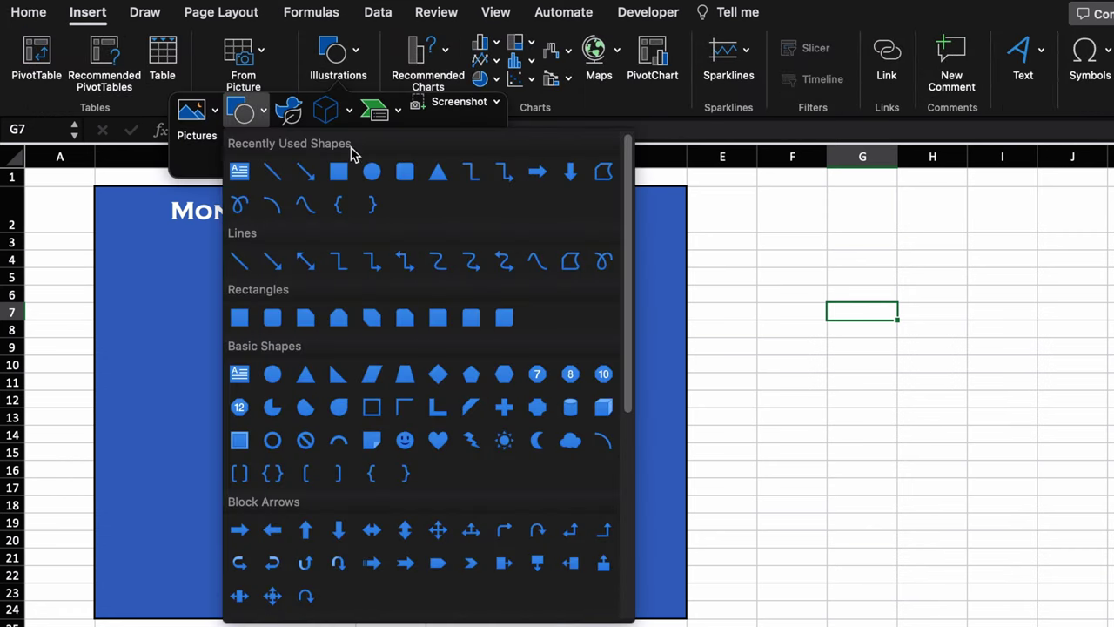
left_click(405, 172)
left_click(154, 253)
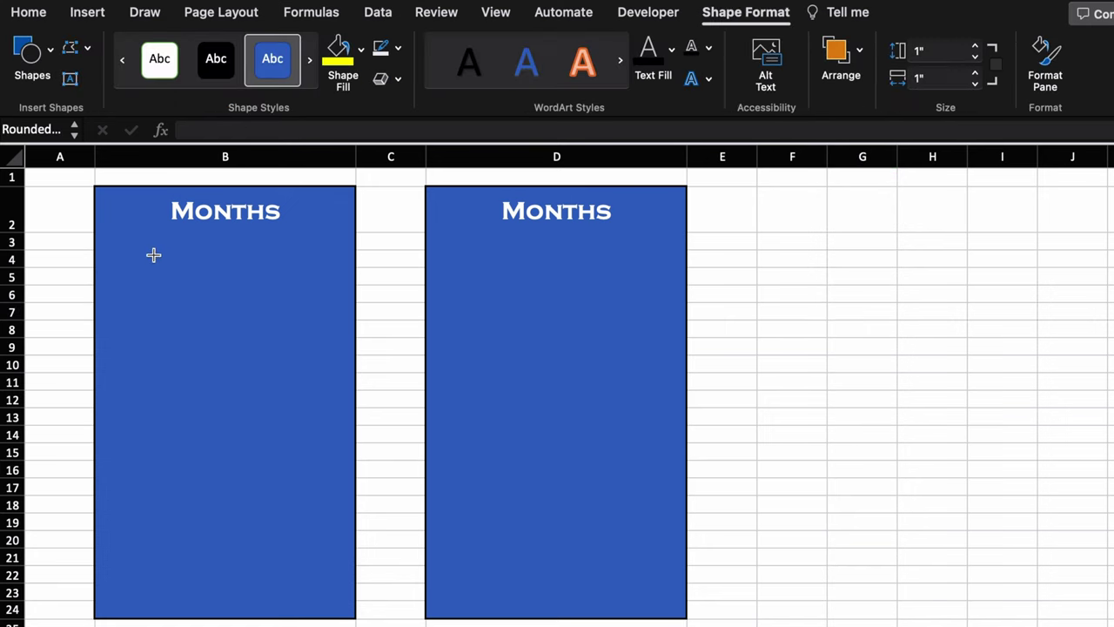
left_click_drag(234, 293, 318, 294)
left_click_drag(236, 331, 273, 277)
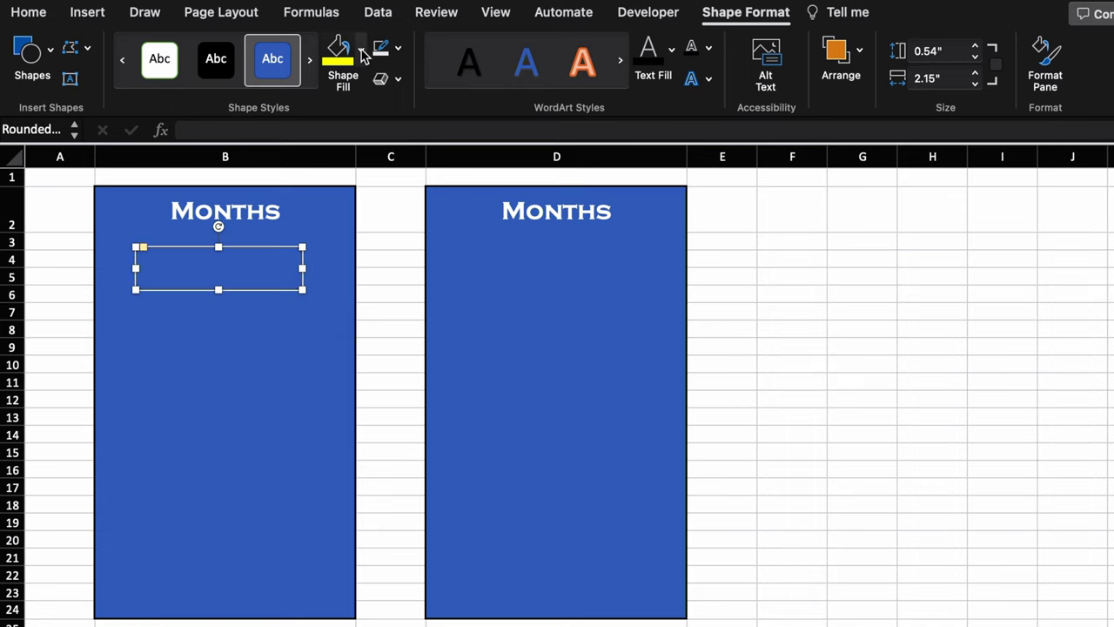
Fill the rounded rectangle with red and set its text colour to yellow
left_click(362, 50)
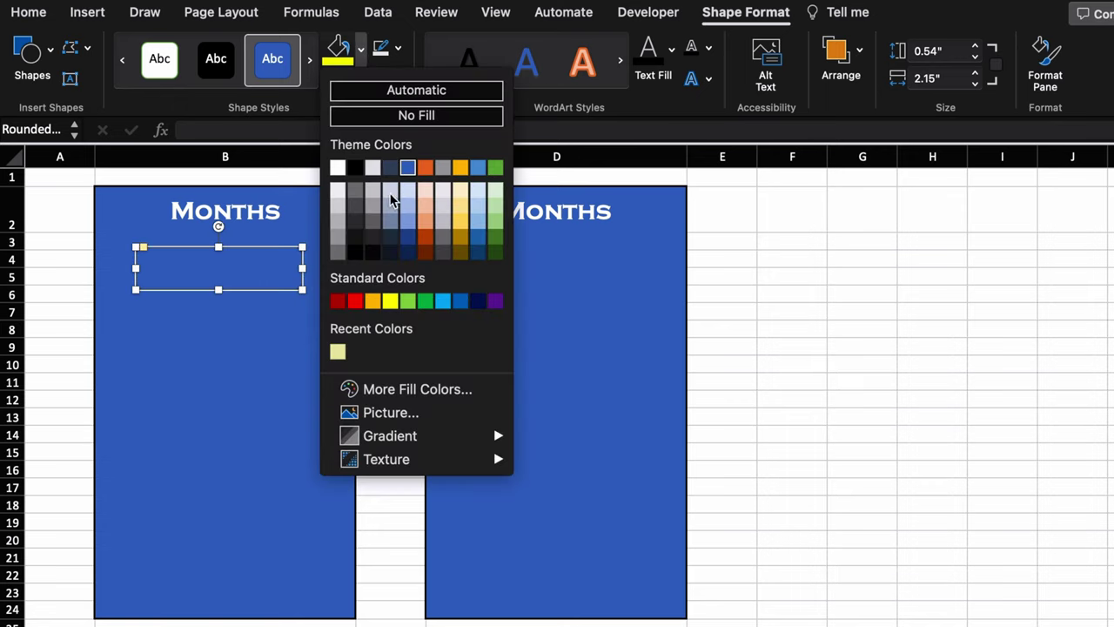
left_click(355, 301)
left_click(361, 50)
left_click(390, 300)
key("super+z")
left_click(275, 330)
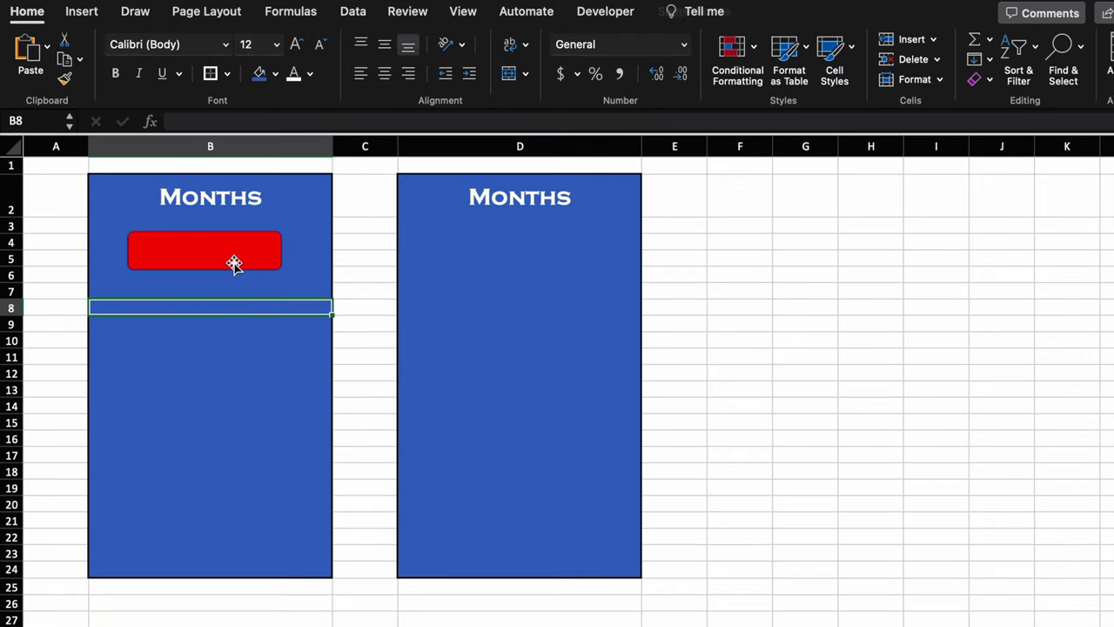
Open the shape formatting options for the red rectangle and give the shape a black shadow
left_click(234, 264)
right_click(239, 267)
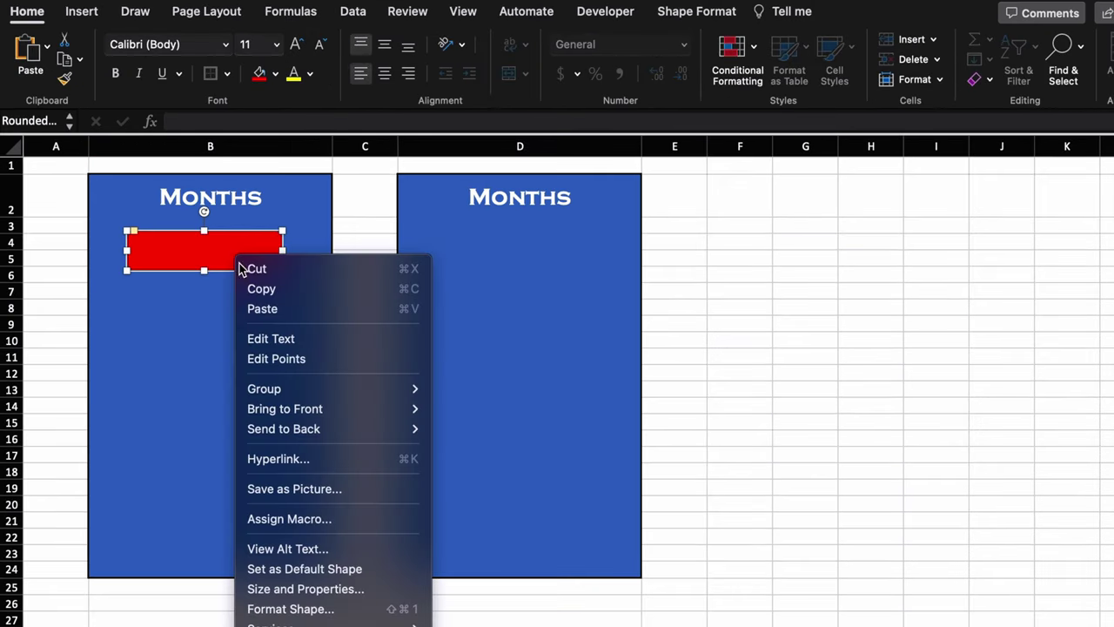
left_click(326, 614)
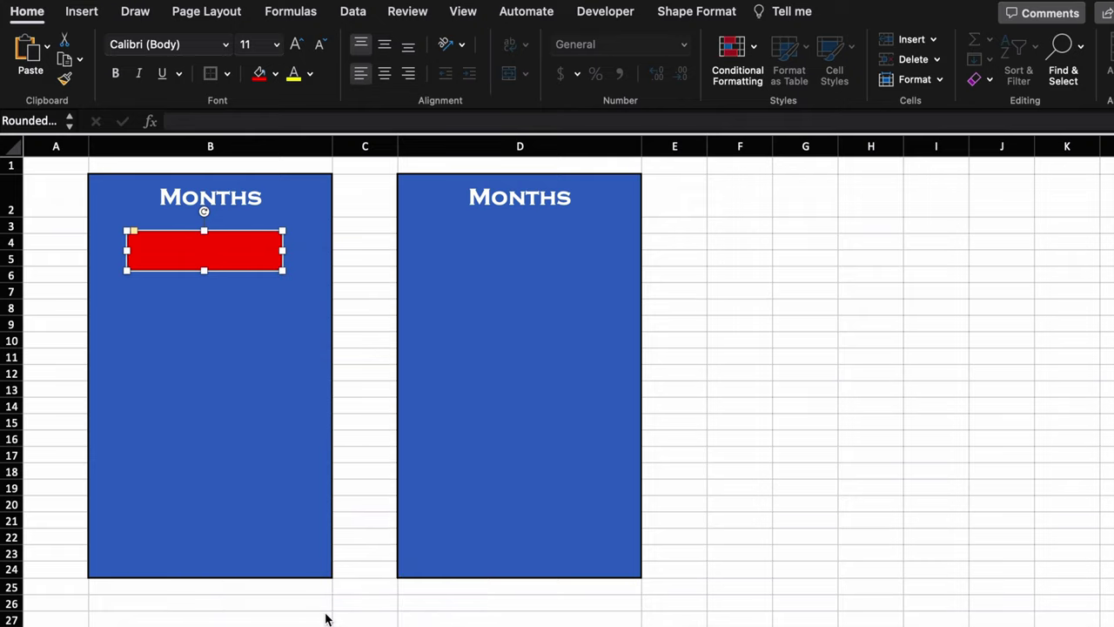
left_click(959, 226)
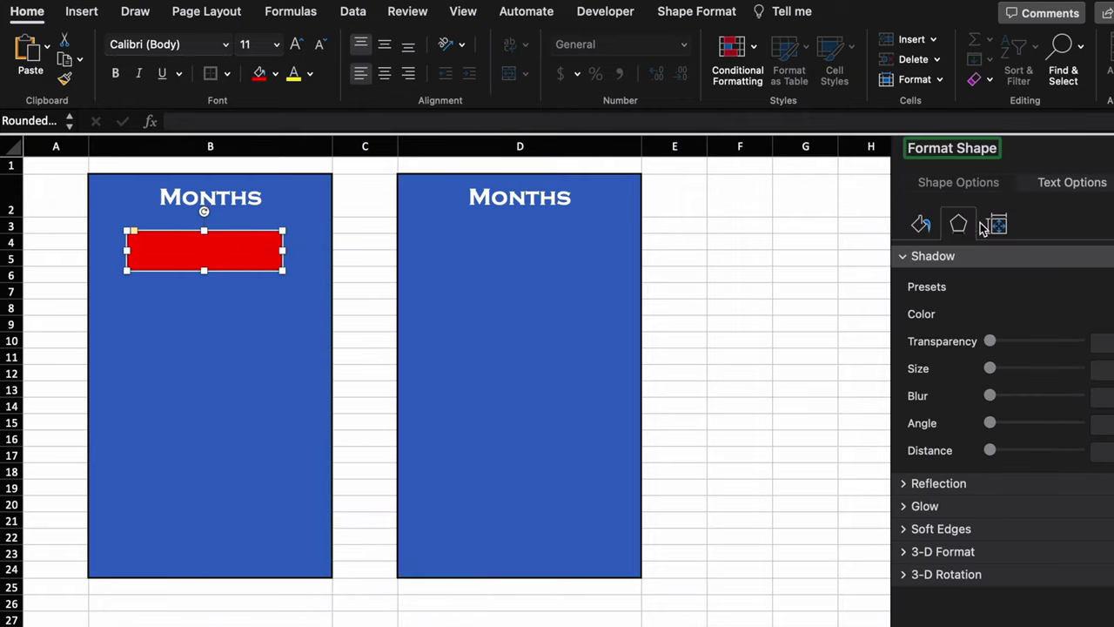
left_click(1102, 313)
left_click(1014, 366)
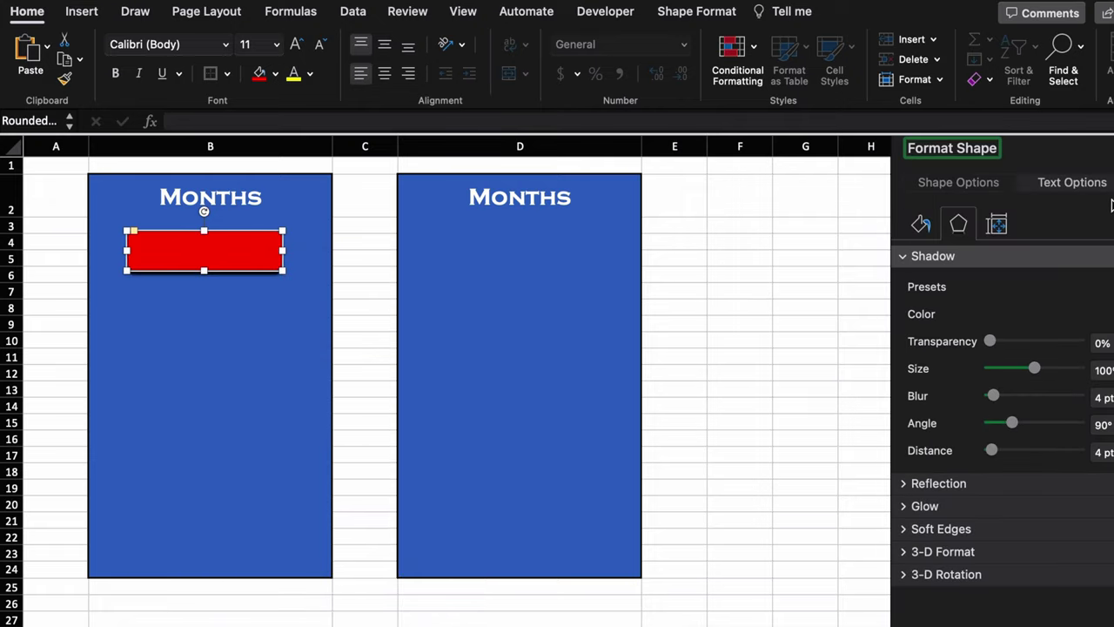
Give the red rectangle's text a black shadow
left_click(1072, 182)
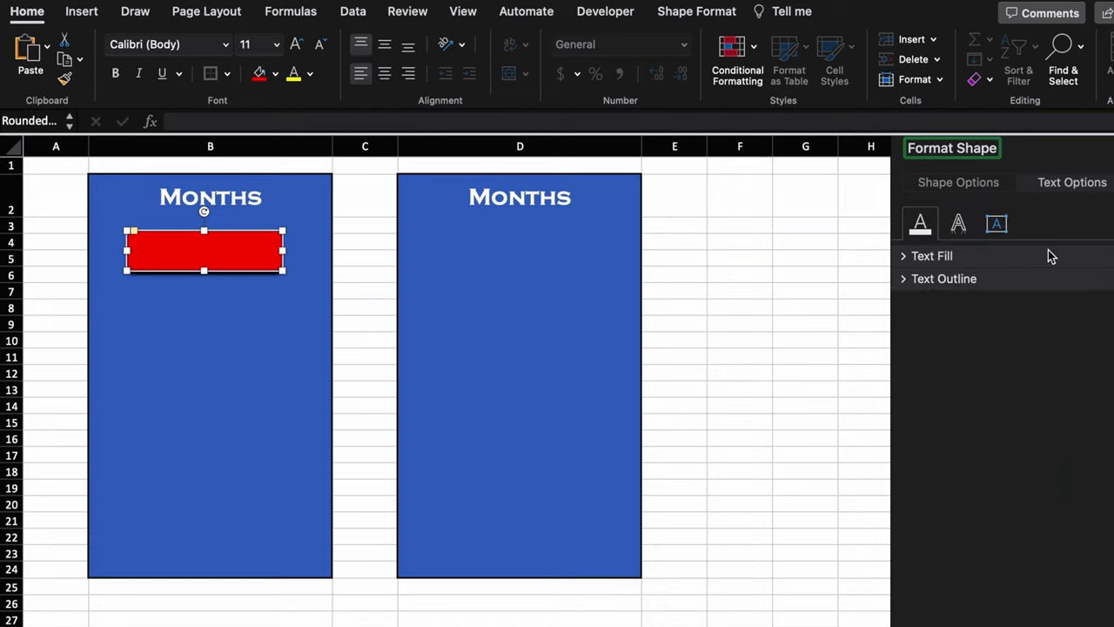
left_click(959, 225)
left_click(1101, 314)
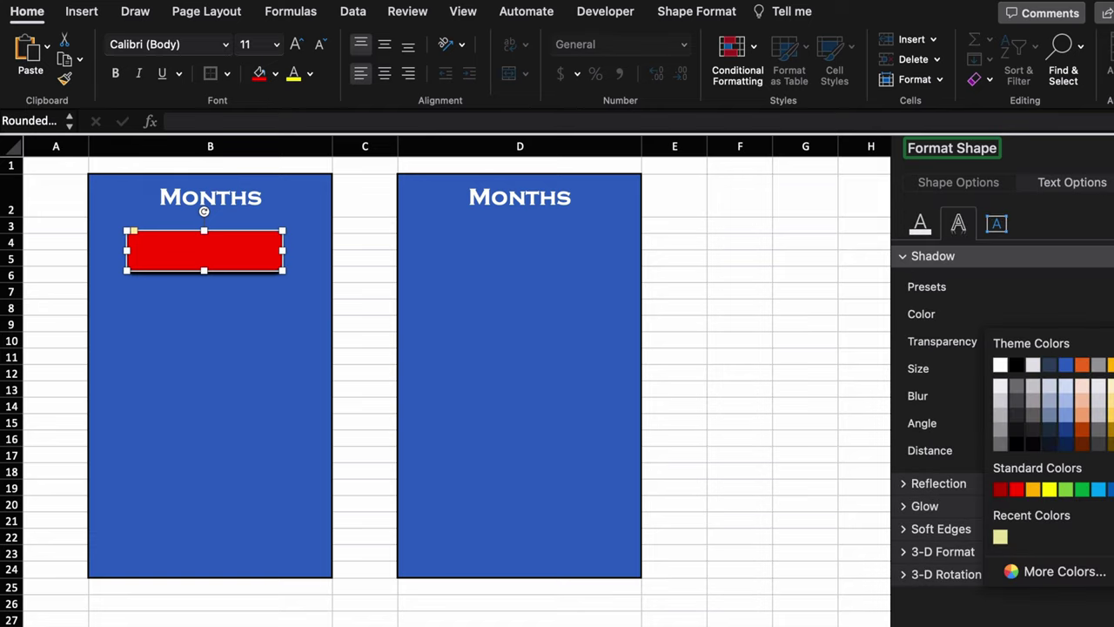
left_click(1016, 364)
Enter Jan as the red rectangle's text and centre it horizontally and vertically
left_click(230, 250)
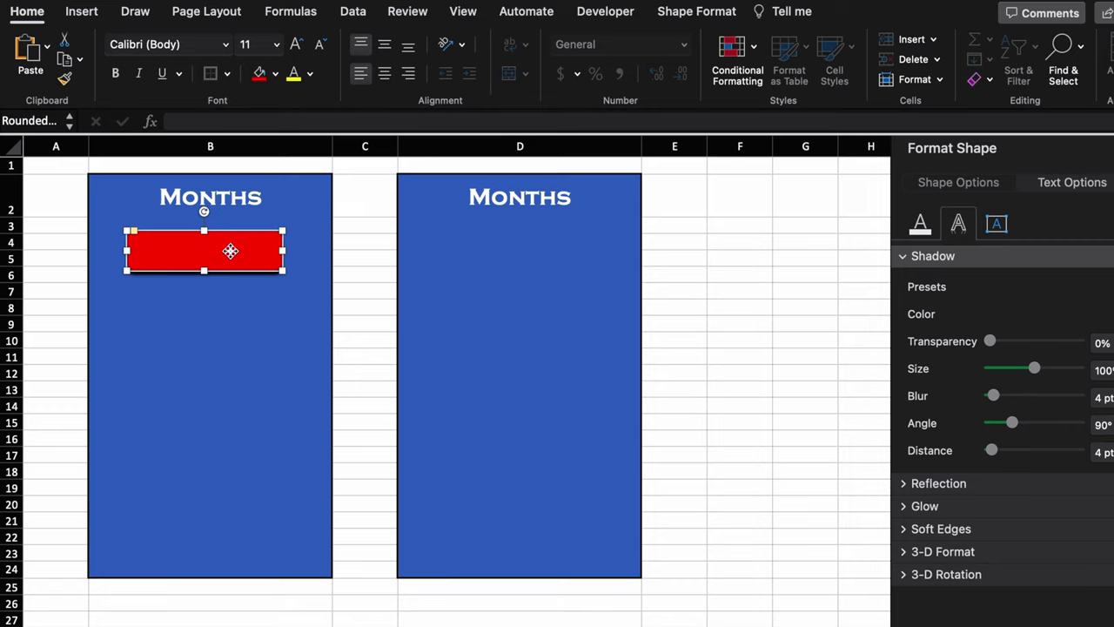
type("Jan")
left_click(384, 73)
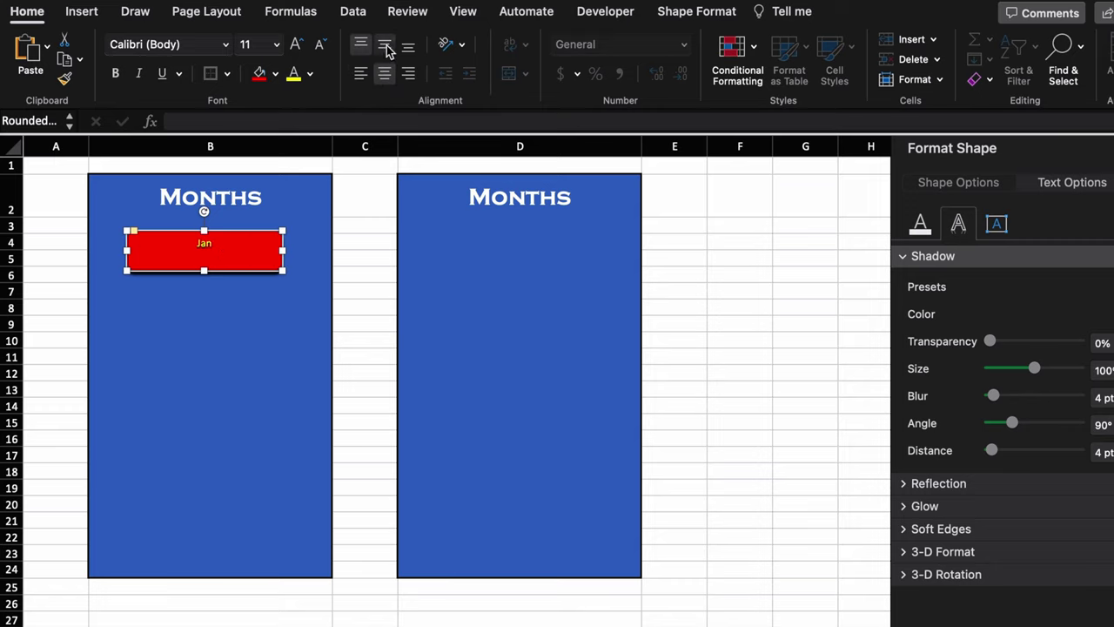
Format the Jan button's text in Arial Rounded MT at font size 28
left_click(225, 45)
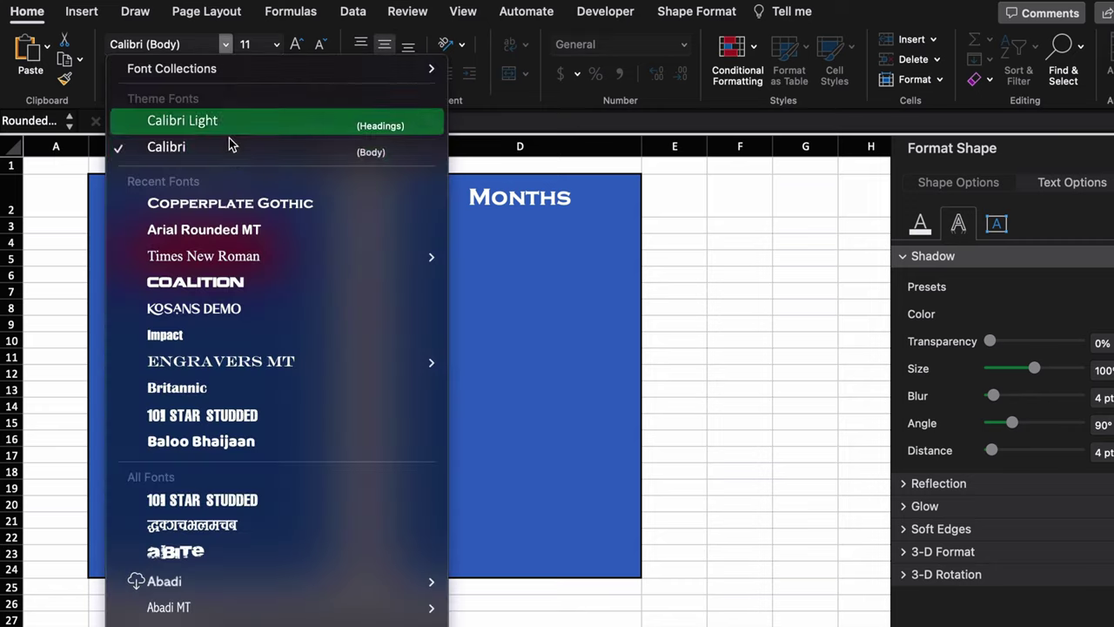
left_click(239, 232)
left_click(296, 43)
left_click(296, 44)
left_click(296, 43)
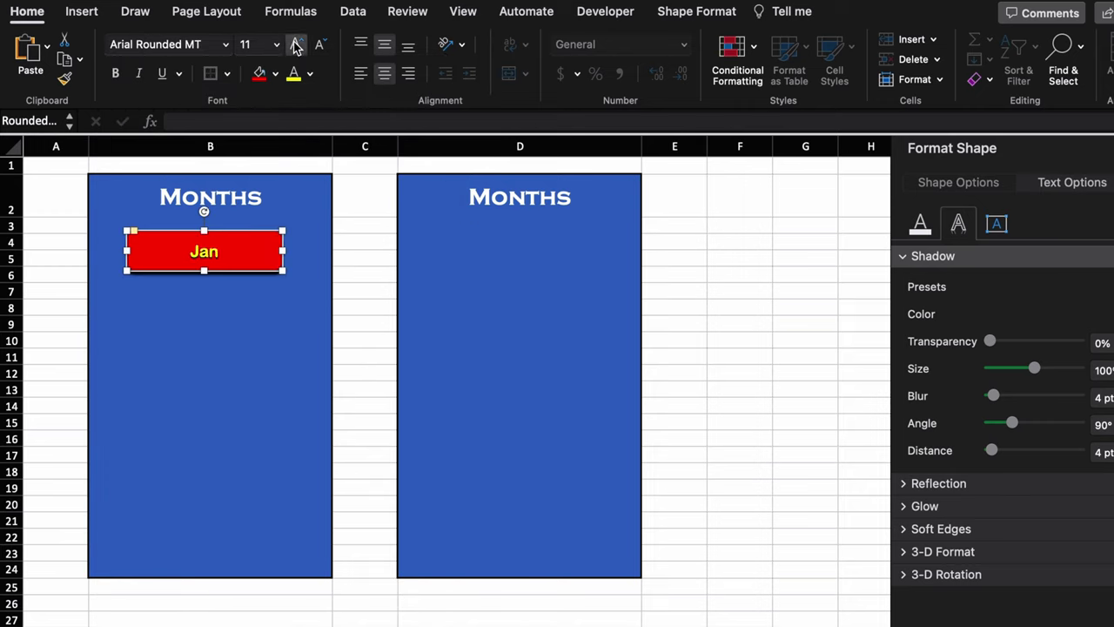
left_click(296, 44)
left_click(296, 43)
left_click(296, 43)
left_click(296, 44)
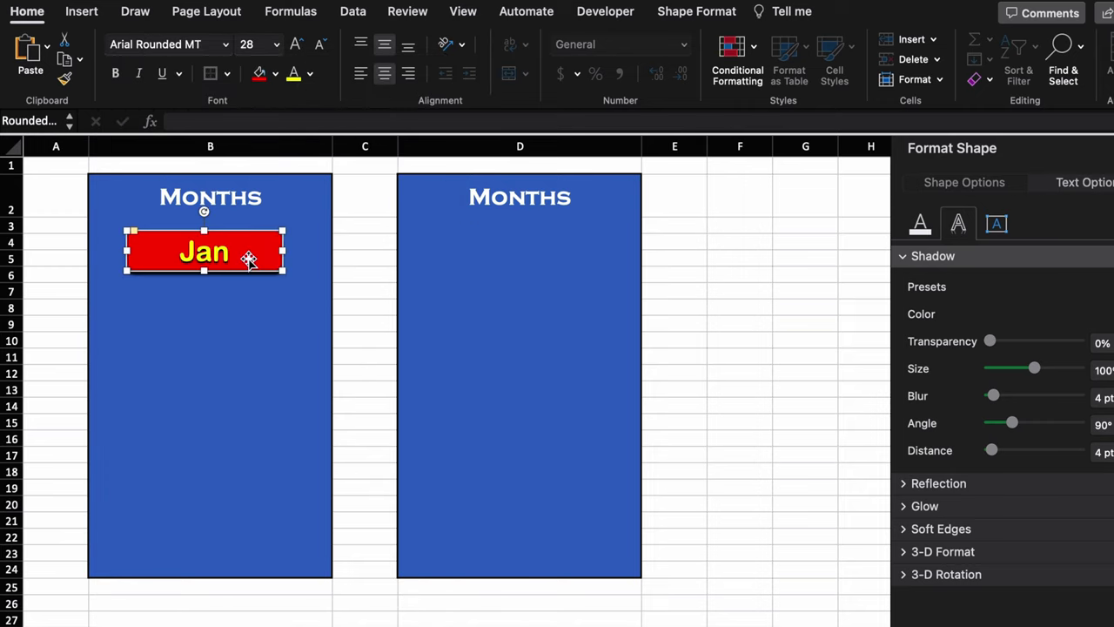
Duplicate the Jan button five times down column B, evenly spaced beneath the original
left_click_drag(256, 270, 264, 544)
left_click(245, 252)
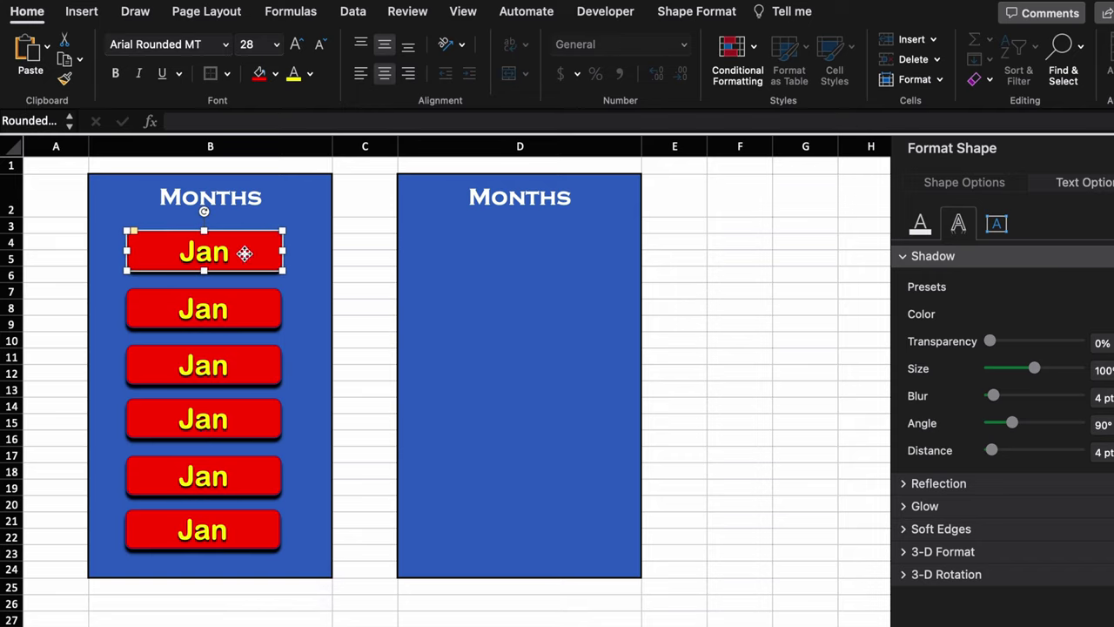
left_click(242, 306)
left_click(248, 362)
left_click(252, 416)
left_click(251, 475)
left_click(245, 533)
Insert rows at the lower end of both blue blocks and add a seventh Jan button in the new space
left_click(12, 569)
right_click(11, 569)
left_click(80, 526)
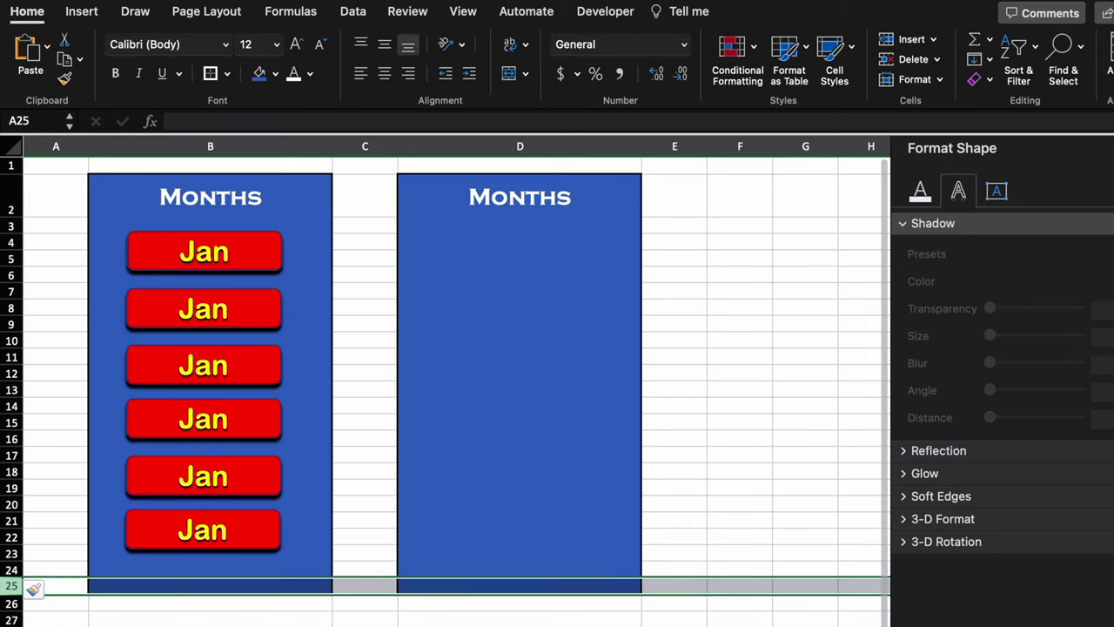
left_click(11, 569)
right_click(11, 569)
left_click(90, 522)
left_click_drag(273, 551, 269, 597)
key("Escape")
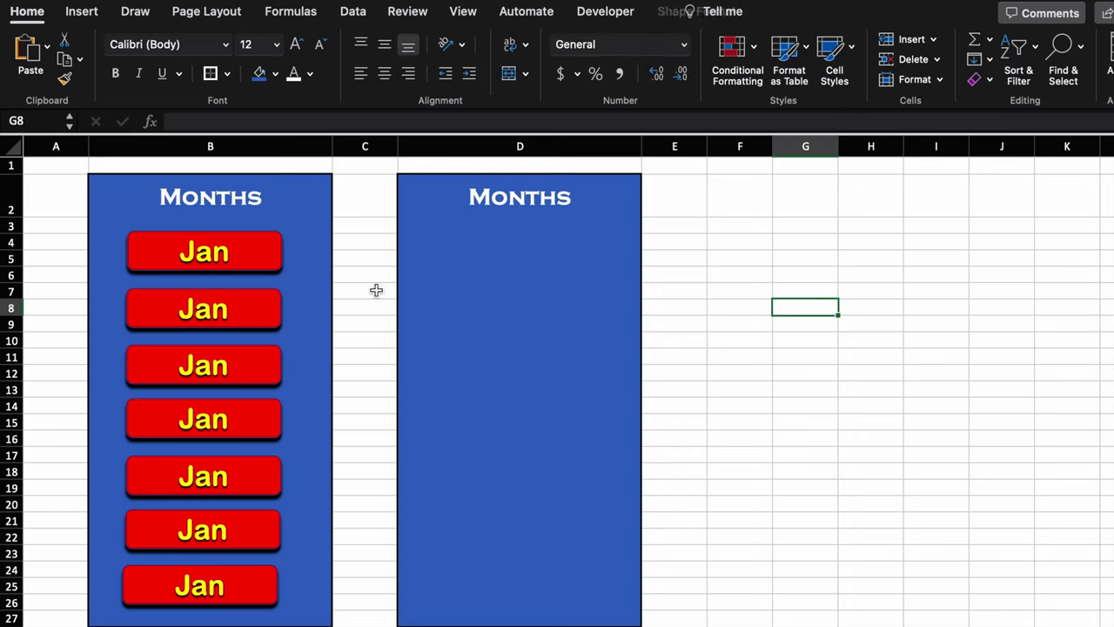
Relabel the second, third and fourth Jan buttons in column B as Feb, March and April
left_click(229, 254)
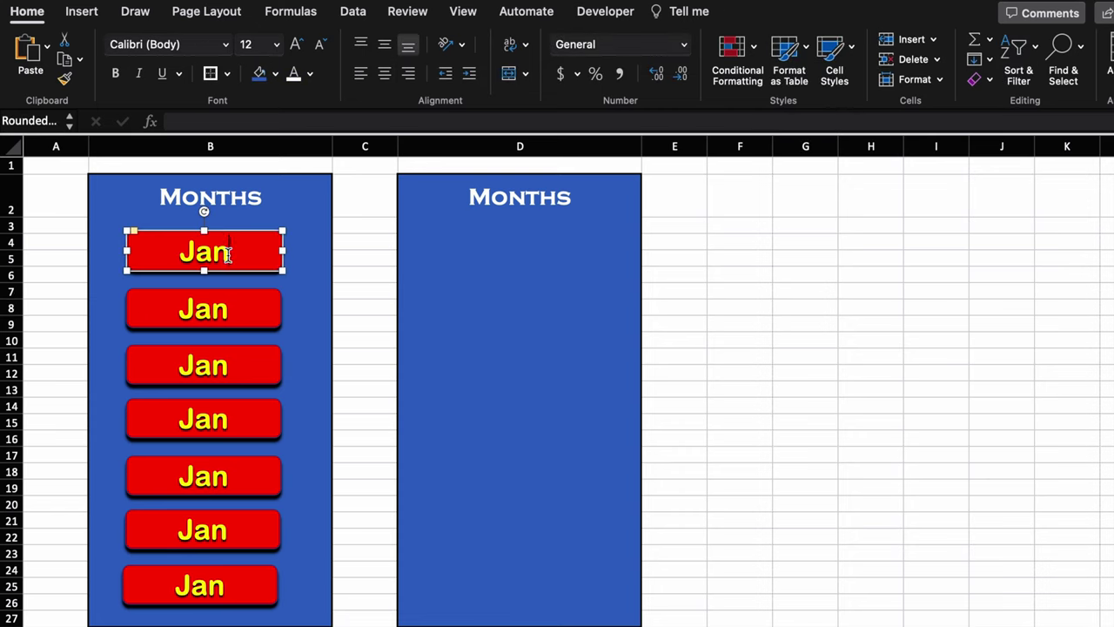
double_click(203, 252)
left_click(221, 308)
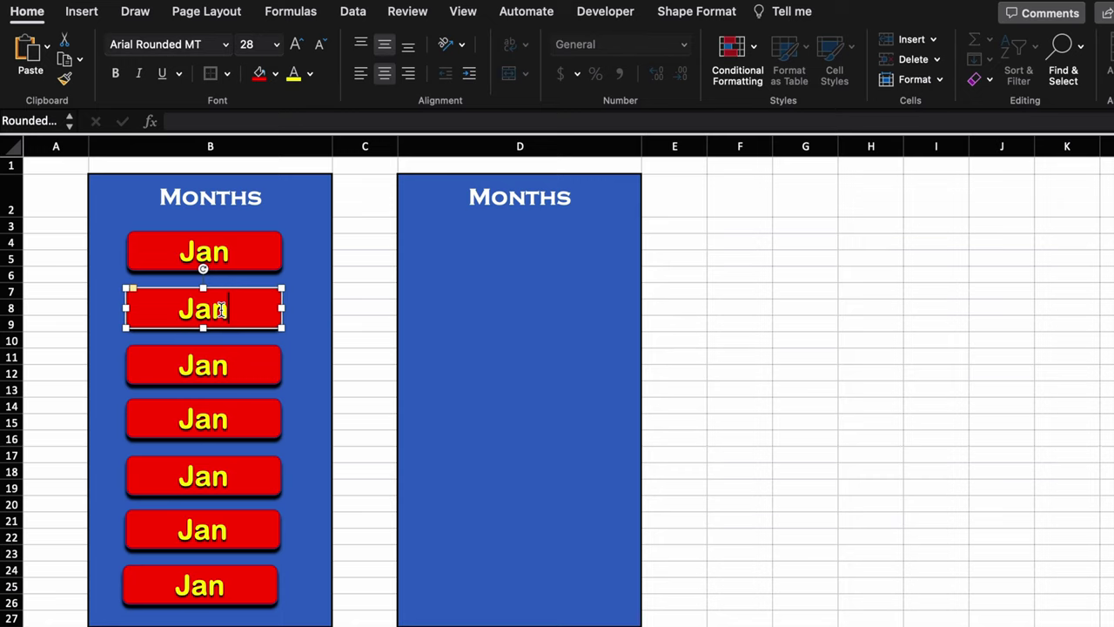
double_click(196, 311)
type("Feb")
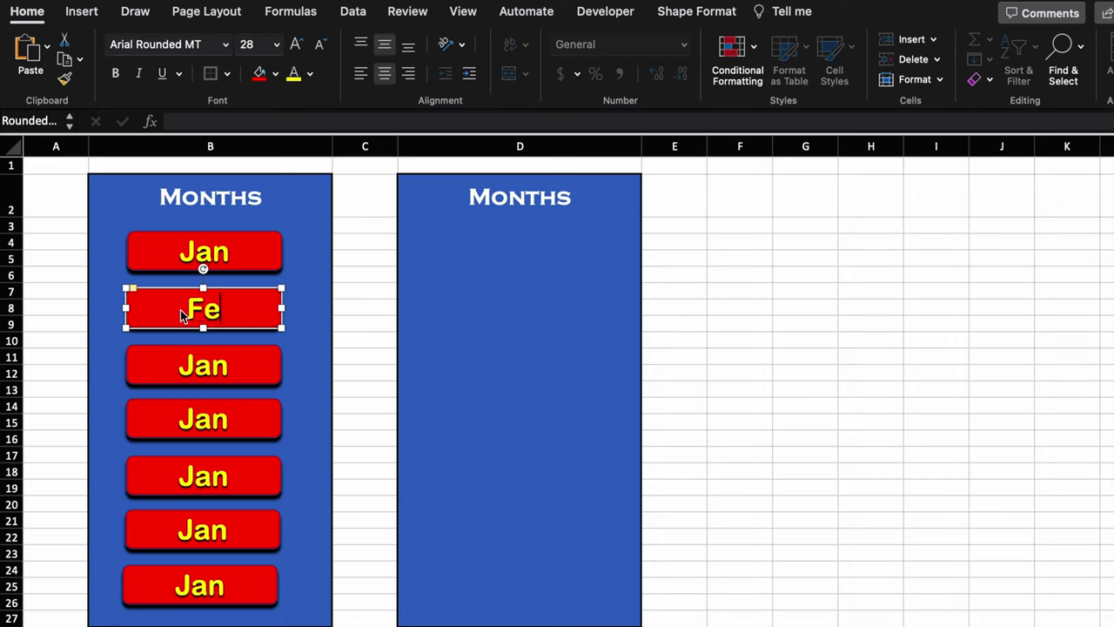
double_click(188, 366)
type("March")
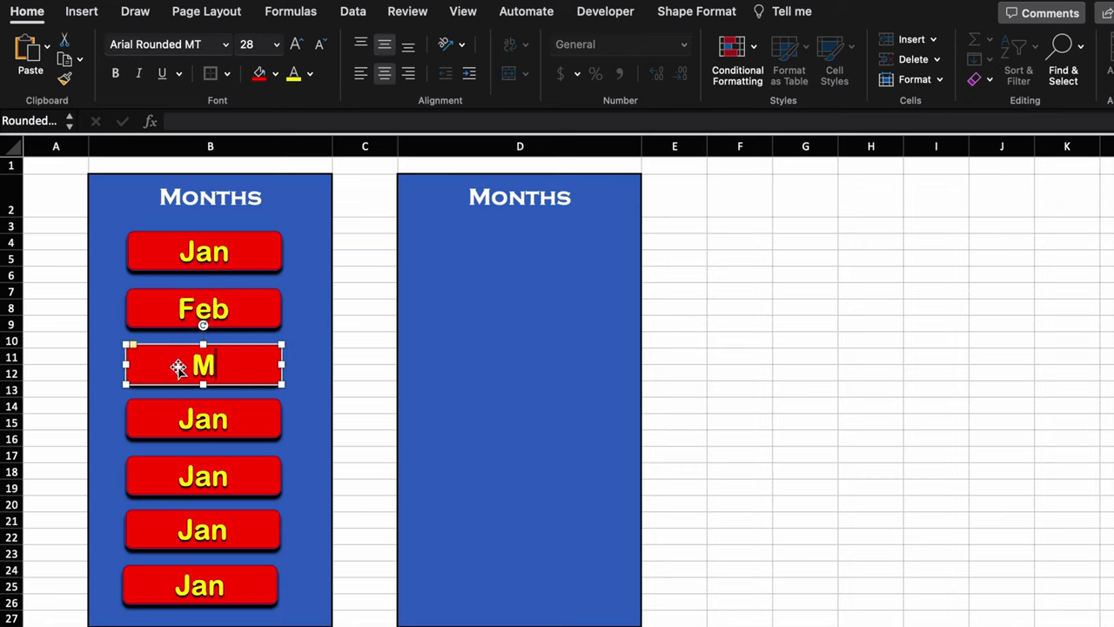
left_click_drag(232, 423, 180, 419)
type("April")
Relabel the last three buttons in column B as May, June and July
double_click(203, 477)
type("May")
double_click(225, 534)
type("June")
double_click(201, 584)
type("July")
left_click(697, 454)
Copy all seven month buttons from column B and place the copies together on the blue block in column D
left_click(264, 251)
left_click(265, 304, "shift")
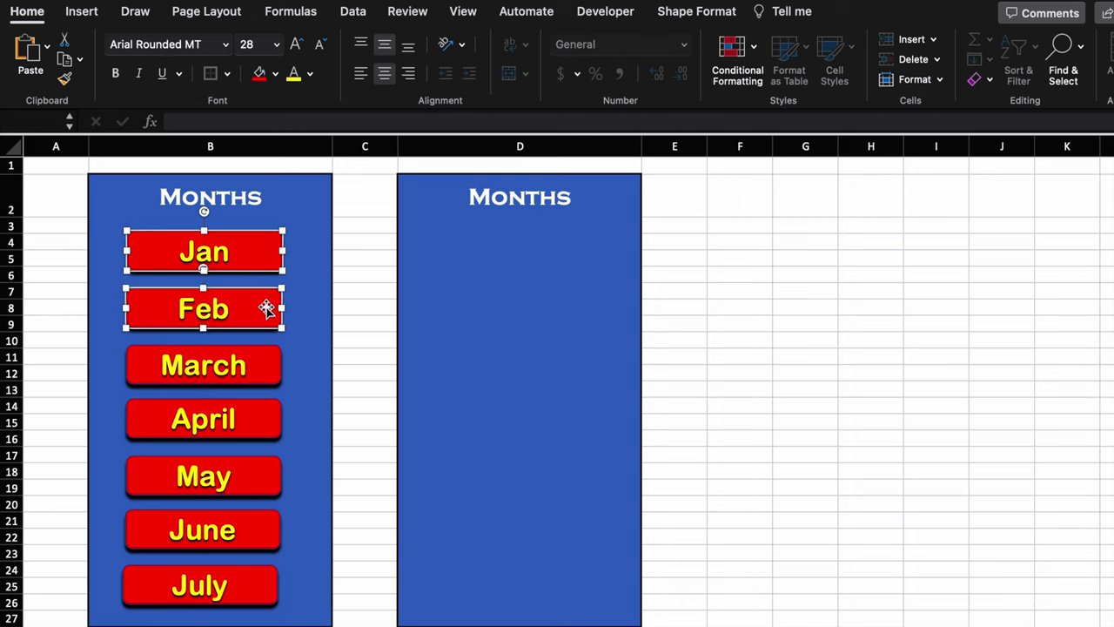
left_click(268, 369, "shift")
left_click(261, 431, "shift")
left_click(261, 488, "shift")
left_click(259, 538, "shift")
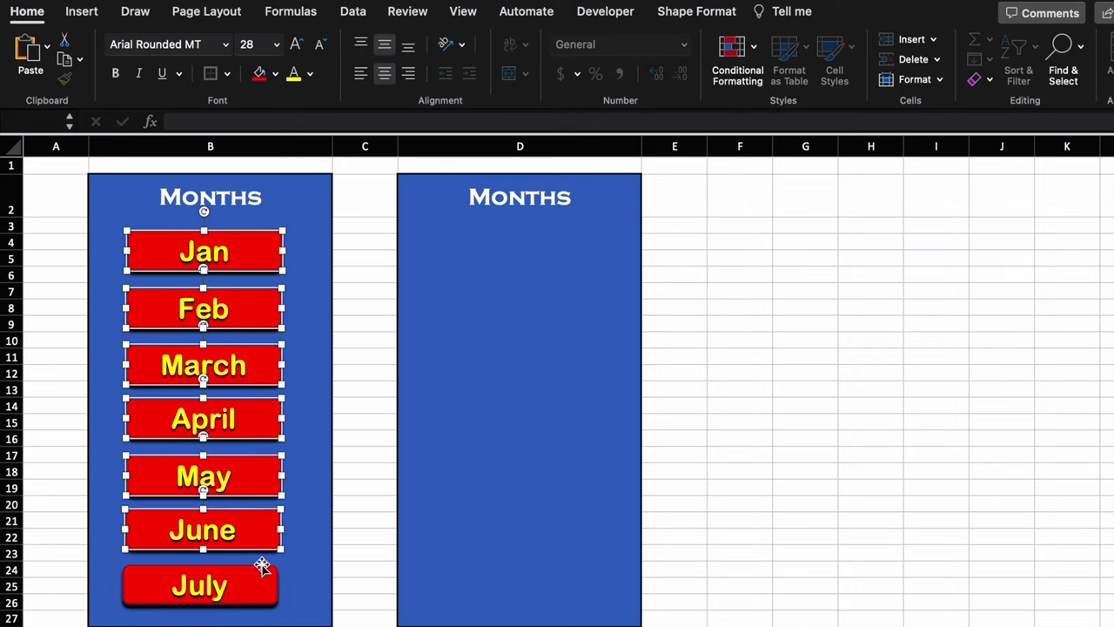
left_click(262, 583, "shift")
key("super+c")
left_click(460, 357)
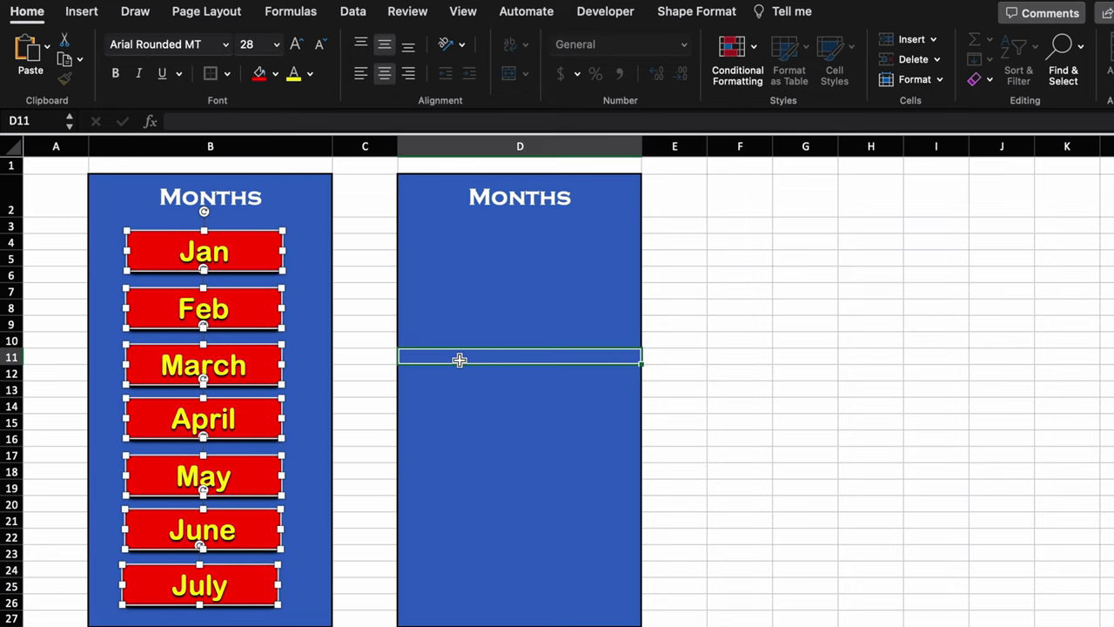
key("super+v")
left_click_drag(540, 368, 504, 248)
left_click(716, 273)
Relabel the first five buttons in column D as Aug, Sept., Oct., Nov. and Dec
left_click(547, 248)
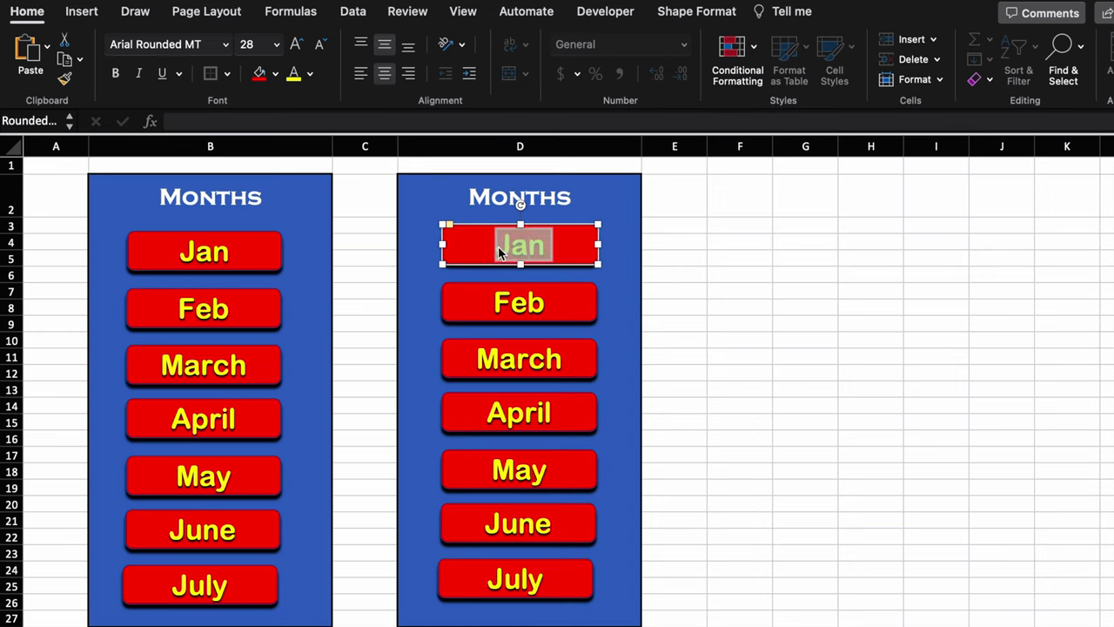
type("Aug")
left_click_drag(547, 303, 490, 306)
type("Sept.")
left_click_drag(546, 359, 478, 364)
type("Oct.")
left_click_drag(549, 414, 448, 415)
type("Nov.")
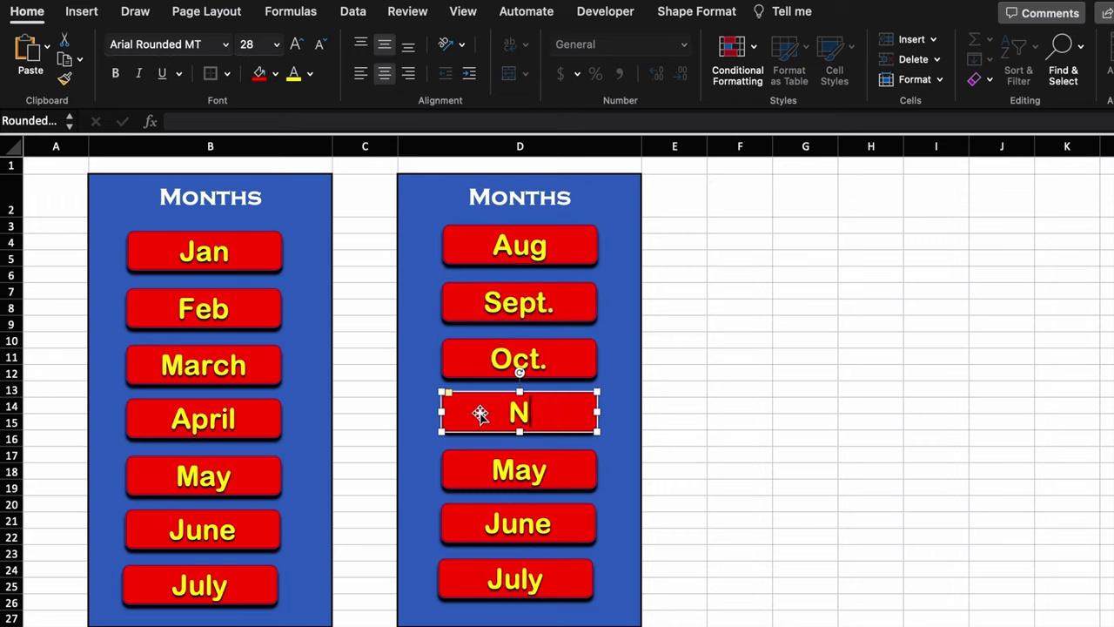
left_click_drag(546, 471, 498, 471)
type("Dec.")
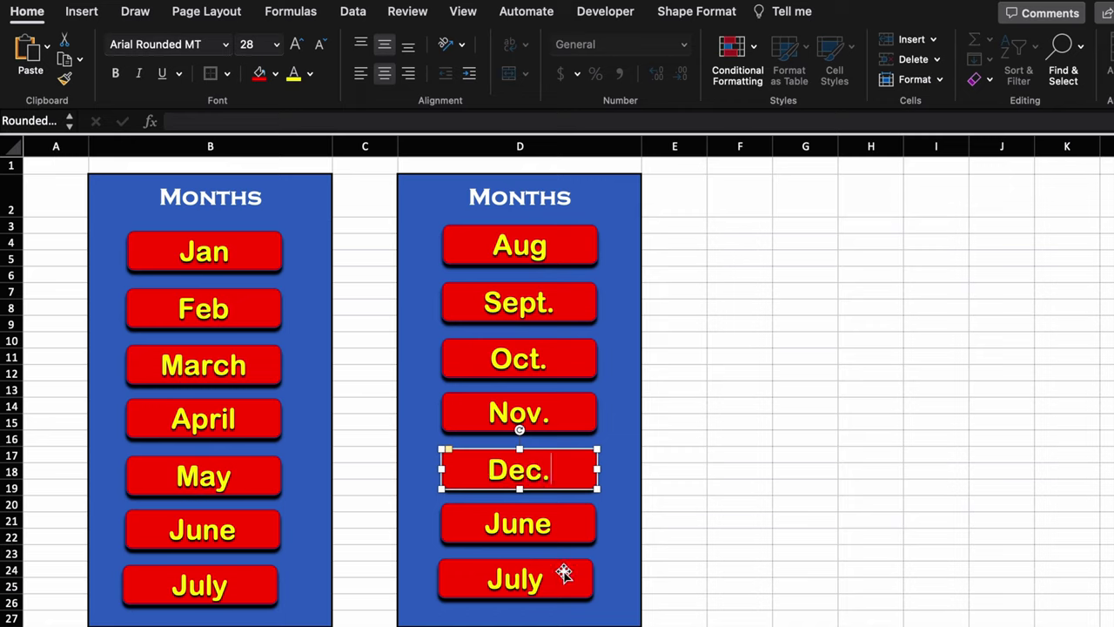
Delete column D's July button, relabel its June button Consolidated, then widen it and move it lower in the block
left_click(564, 572)
key("Delete")
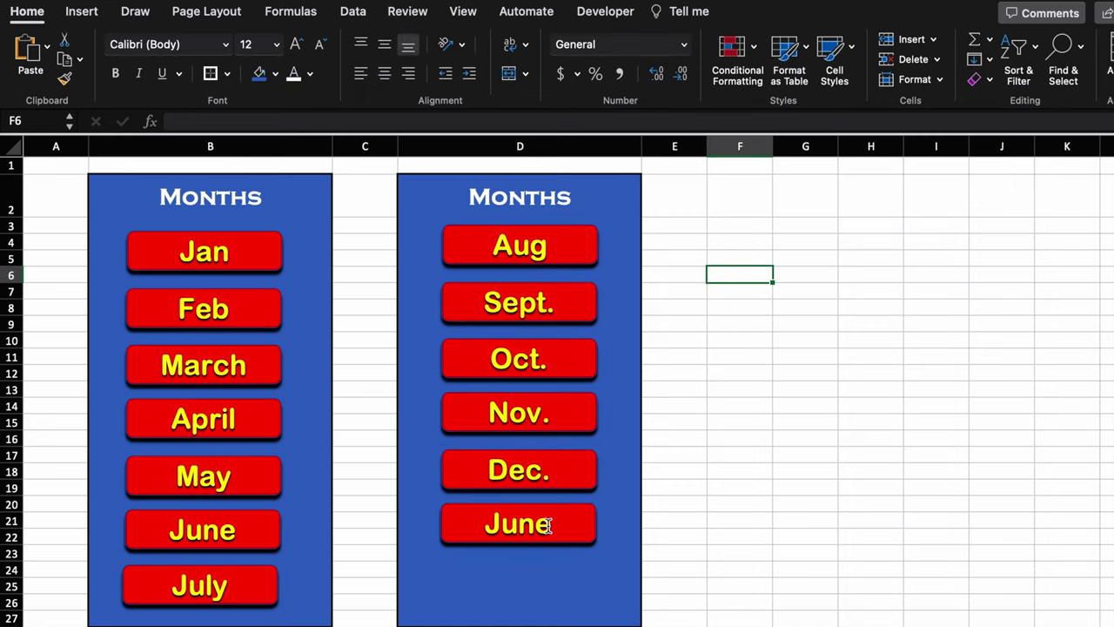
left_click_drag(549, 525, 475, 524)
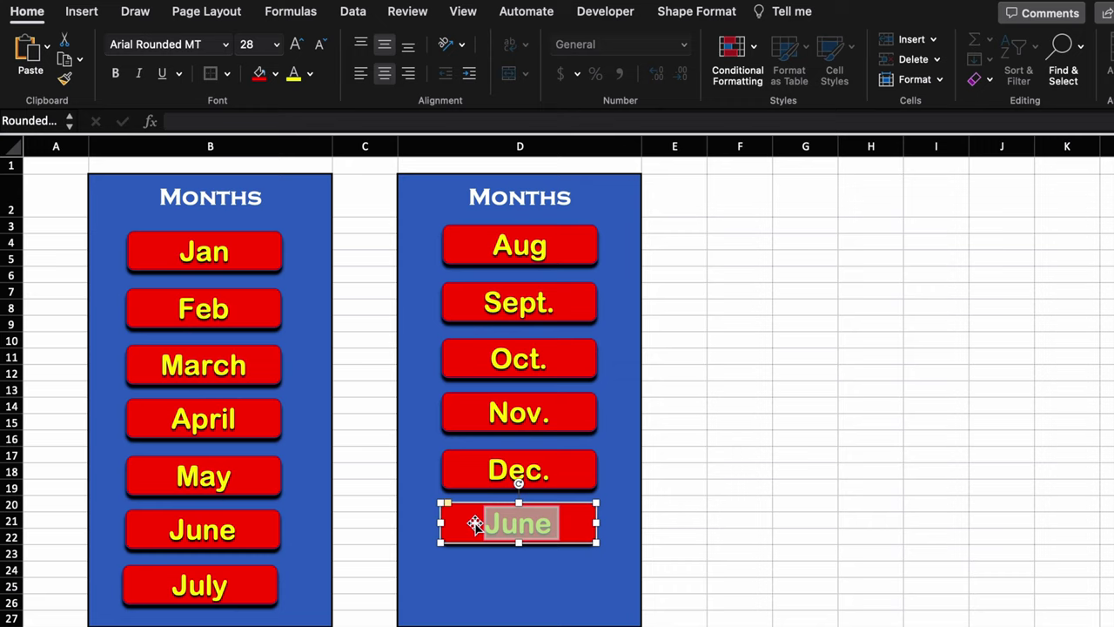
type("Consolidate")
left_click_drag(597, 522, 624, 523)
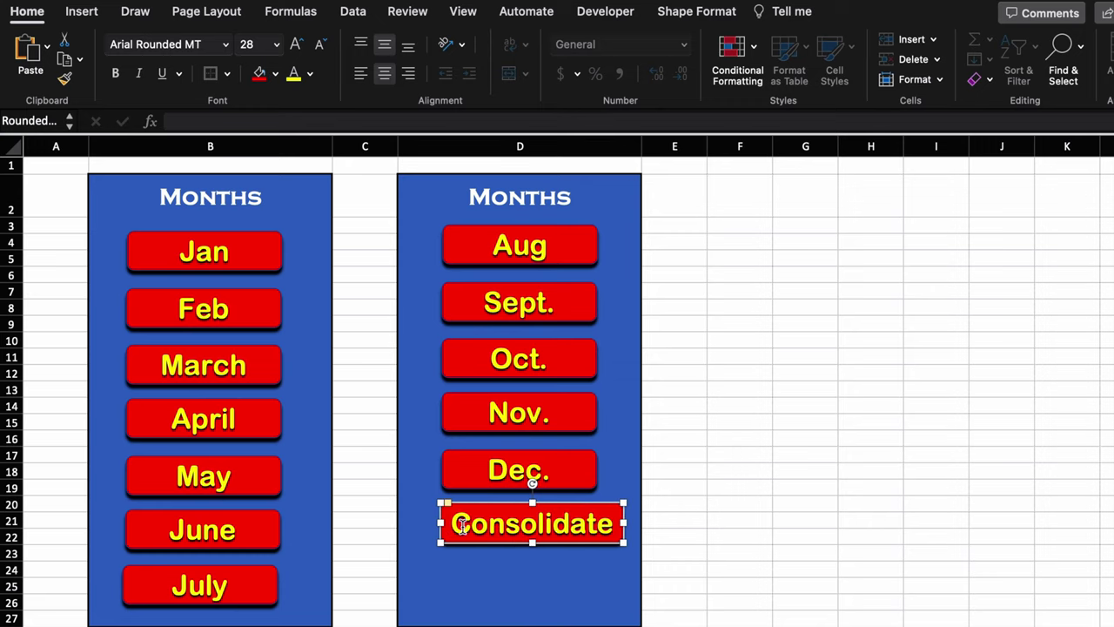
type("d")
left_click_drag(437, 523, 415, 522)
left_click_drag(544, 541, 548, 584)
Give the Consolidated button a yellow fill and red text
left_click(275, 73)
left_click(314, 302)
left_click(309, 73)
left_click(315, 277)
left_click(722, 405)
Narrow column C between the two Months panels and hide the Home sheet's gridlines
left_click_drag(398, 147, 345, 146)
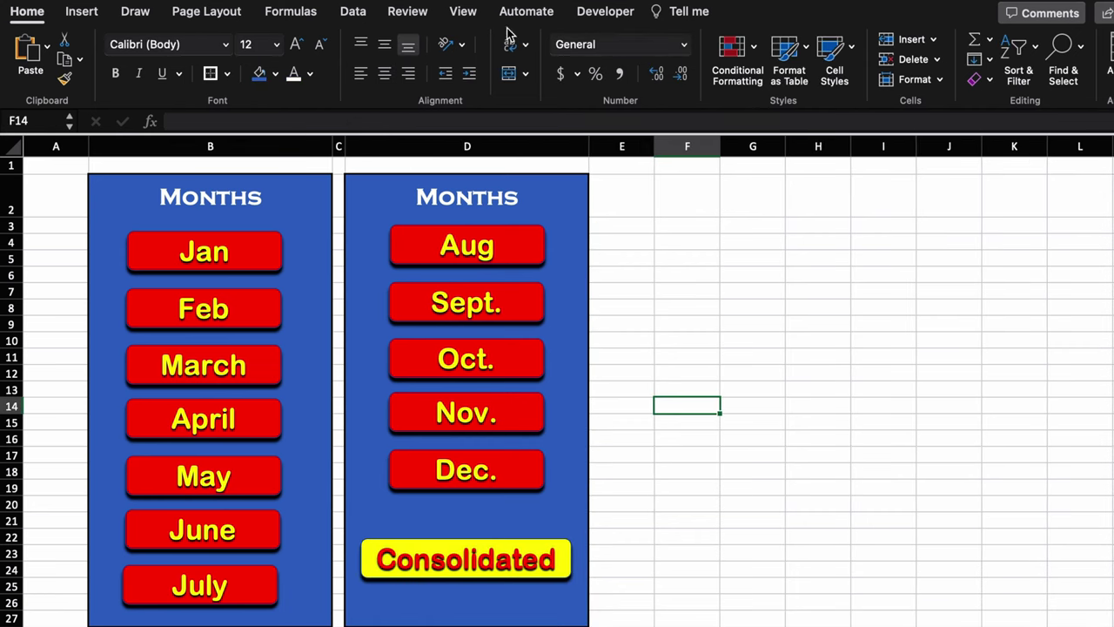
left_click(462, 12)
left_click(457, 52)
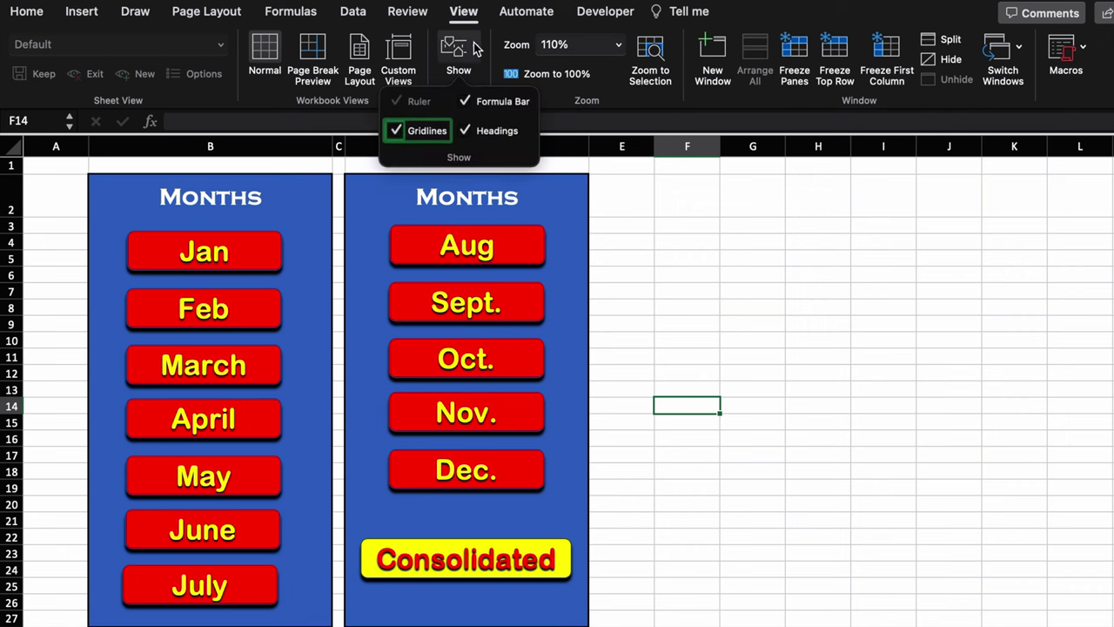
left_click(398, 130)
left_click(702, 304)
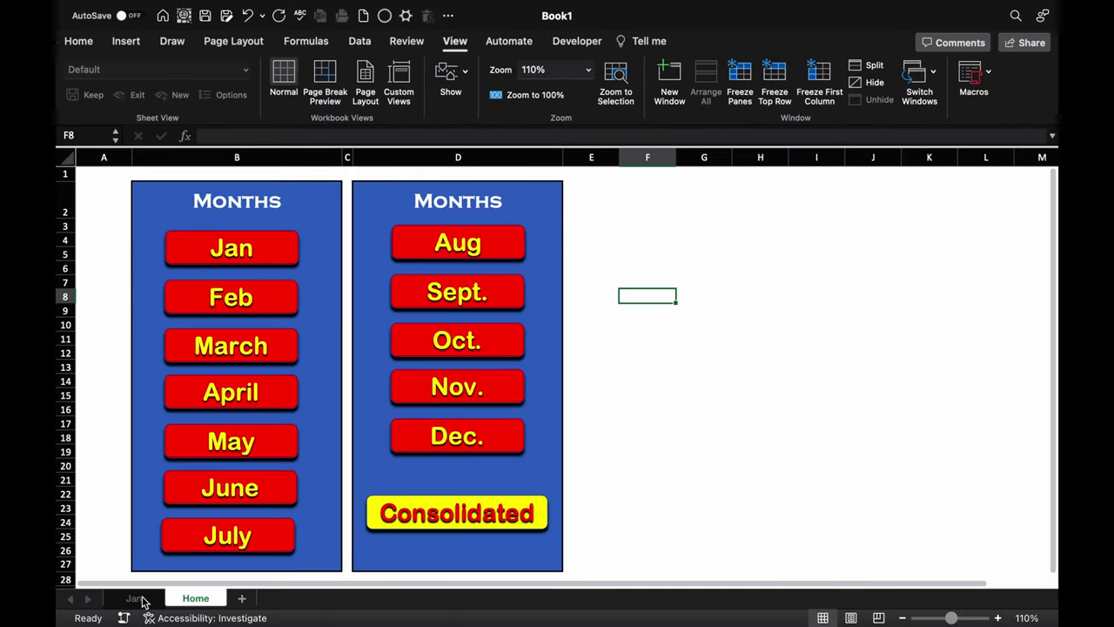
Hyperlink the Home button on the Jan sheet to the Home sheet in this document and test the link
left_click(136, 599)
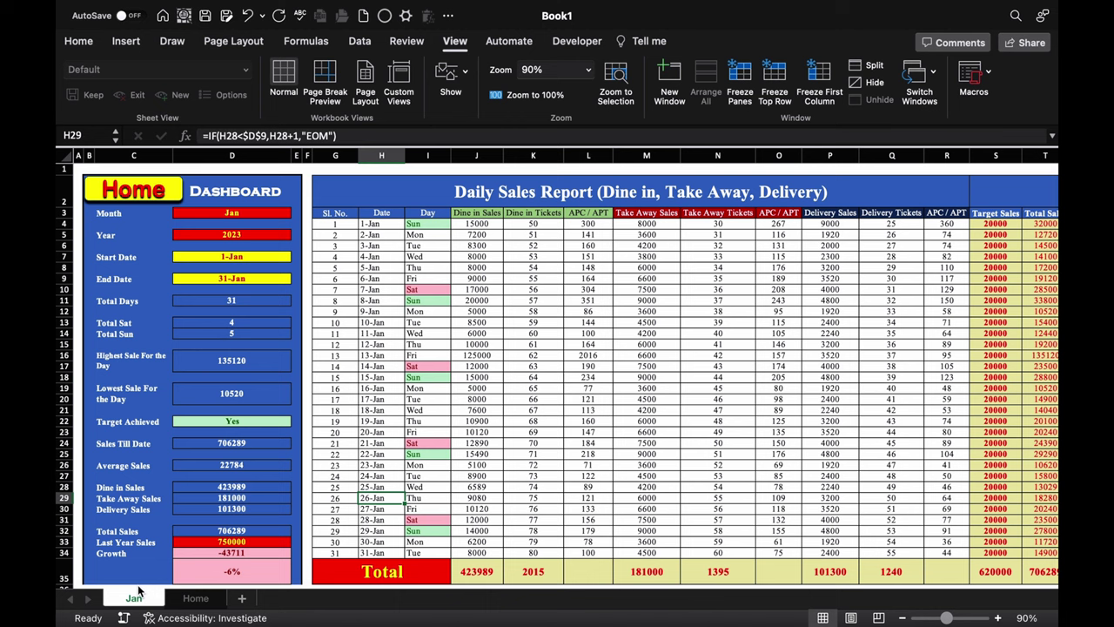
right_click(174, 196)
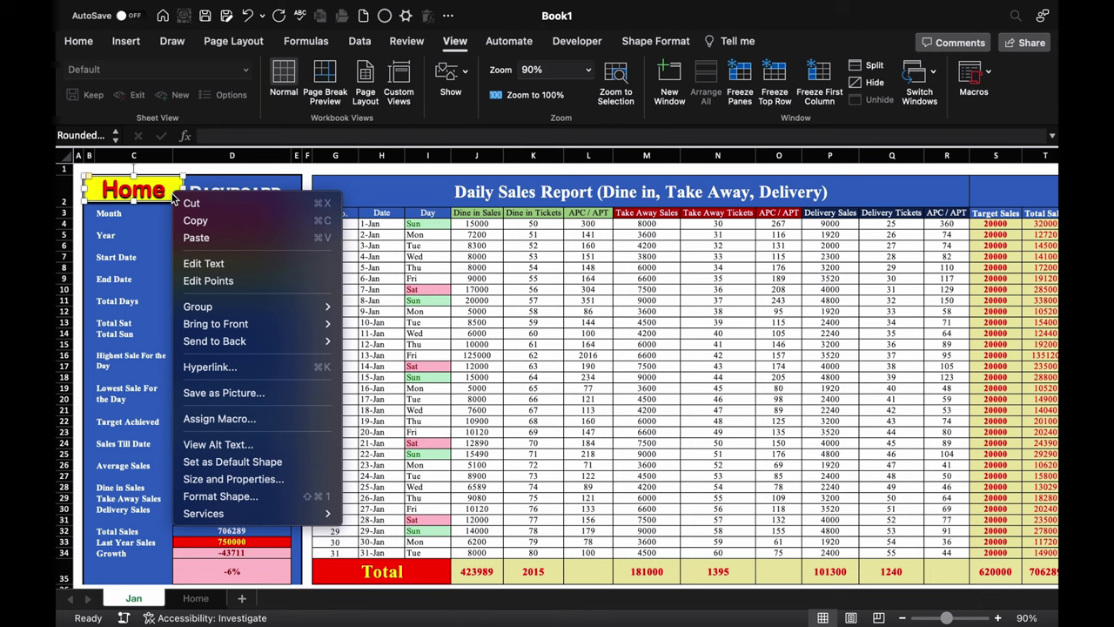
left_click(282, 368)
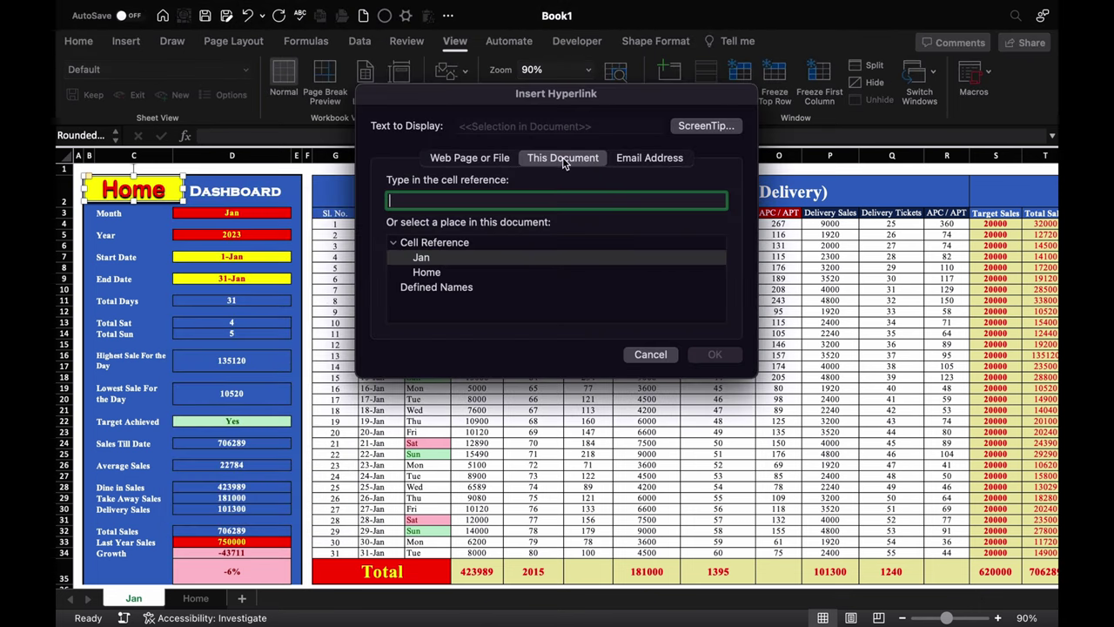
left_click(448, 275)
left_click(727, 361)
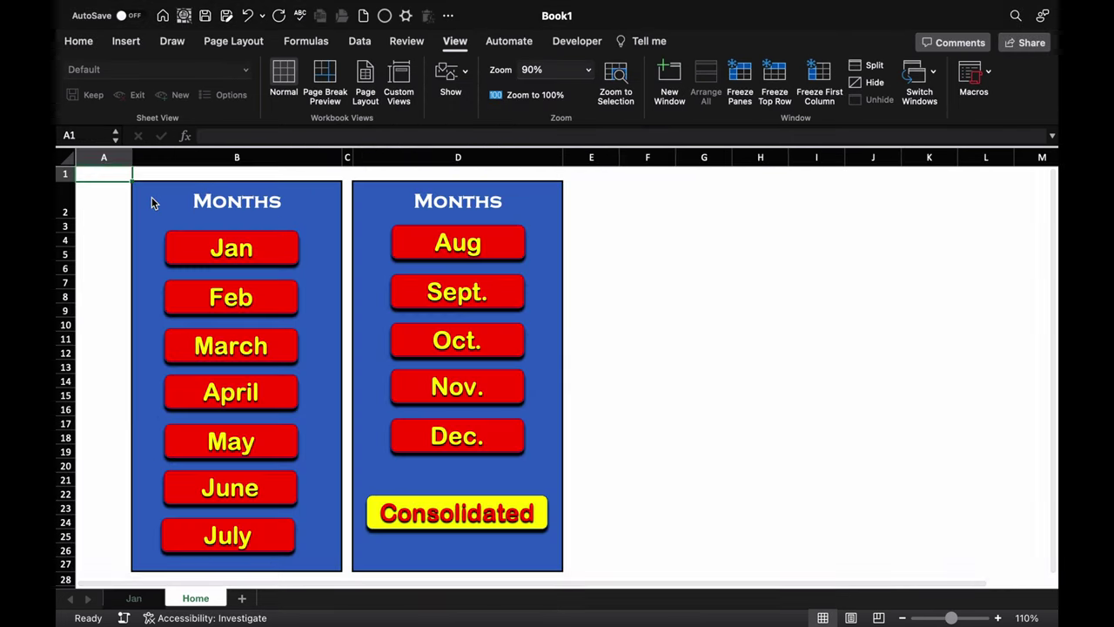
left_click(151, 198)
Hyperlink the Jan button on the Home sheet to cell A1 of the Jan sheet
left_click(286, 254)
right_click(286, 253)
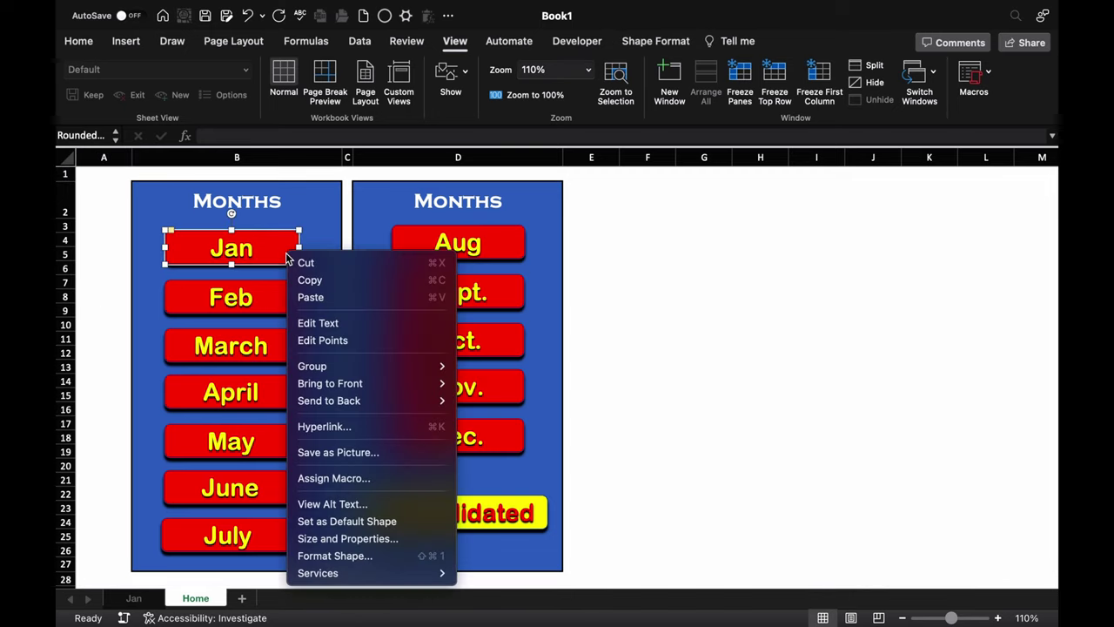
left_click(372, 433)
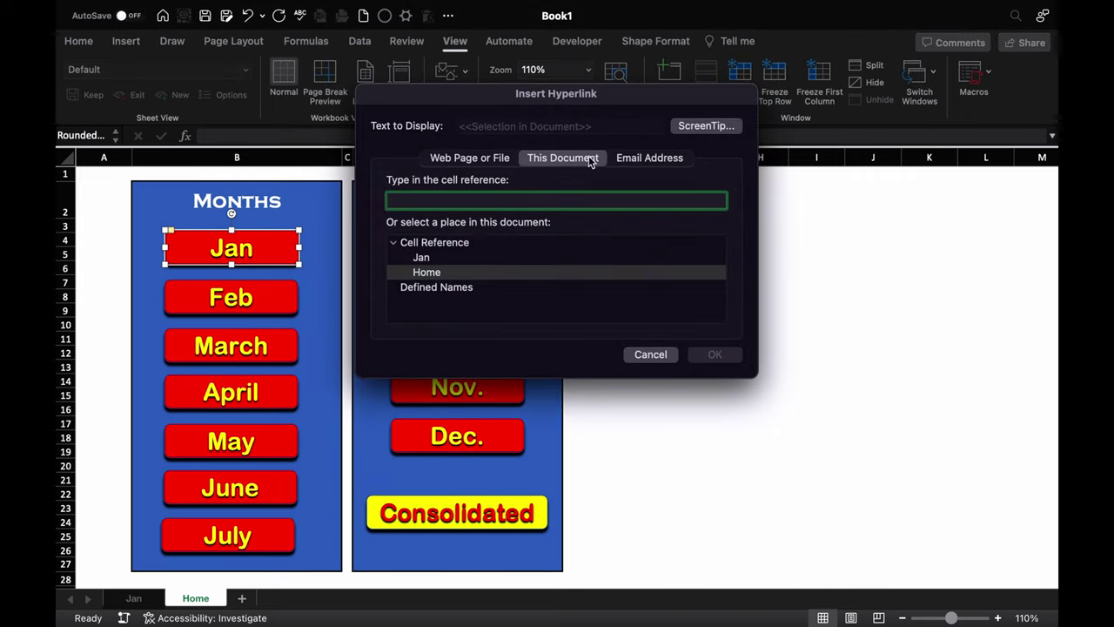
left_click(470, 258)
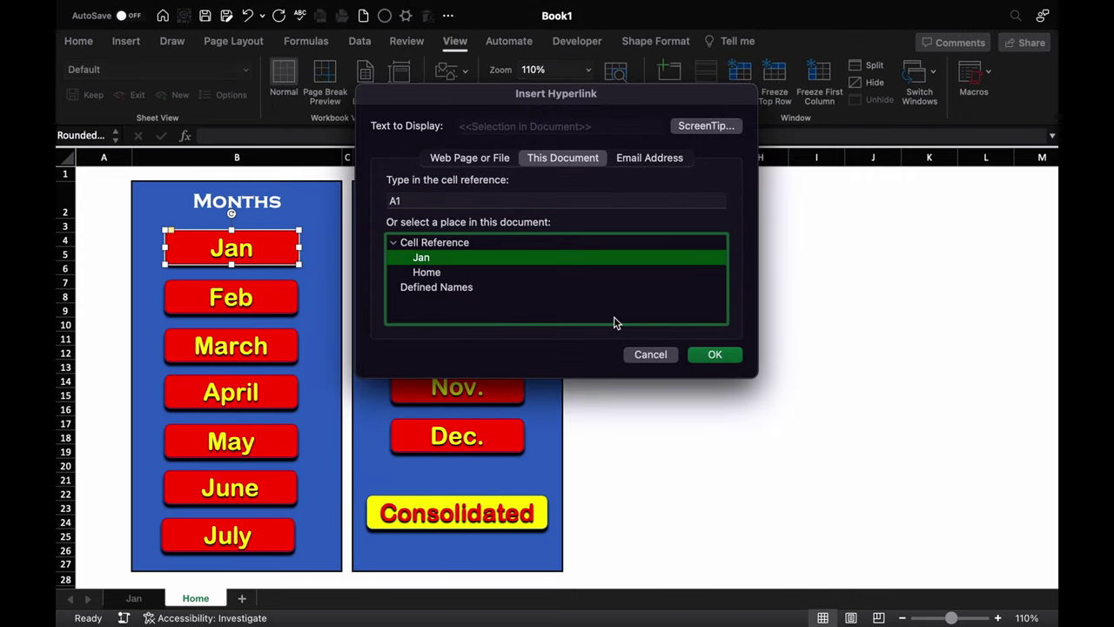
left_click(714, 356)
key("Escape")
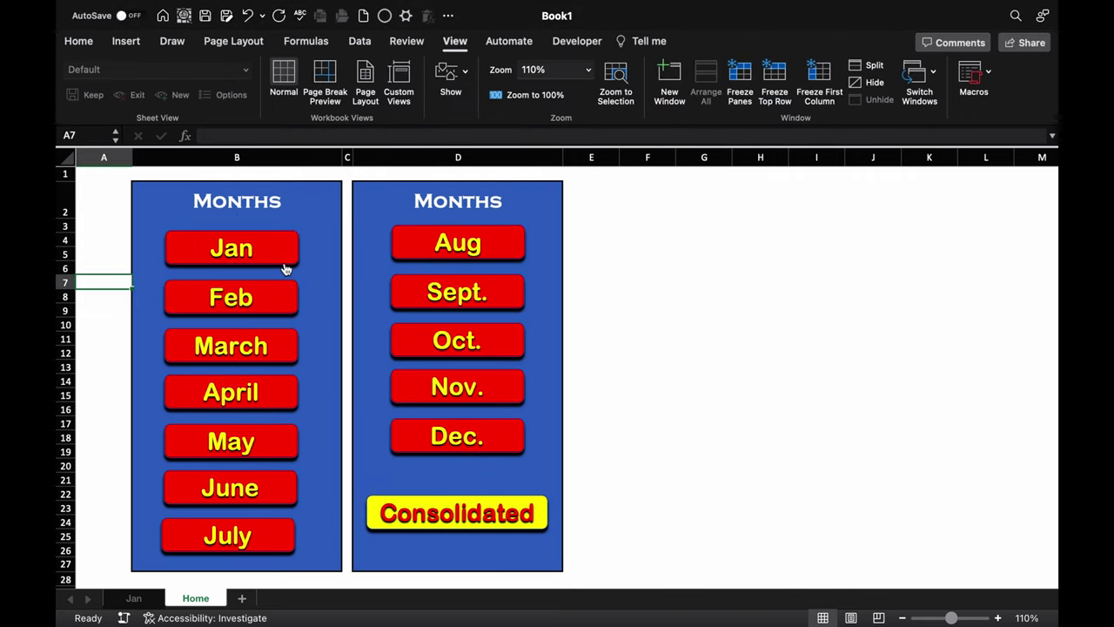
Test the Jan button's link and return to the Home sheet through its Home button
left_click(284, 262)
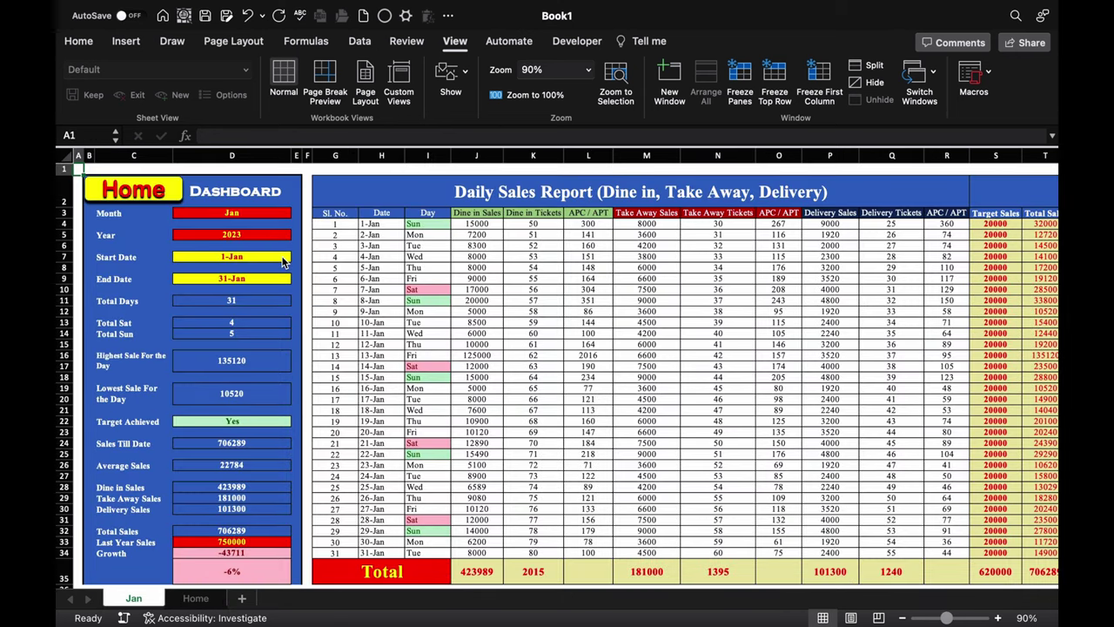
mouse_move(157, 198)
left_click(157, 198)
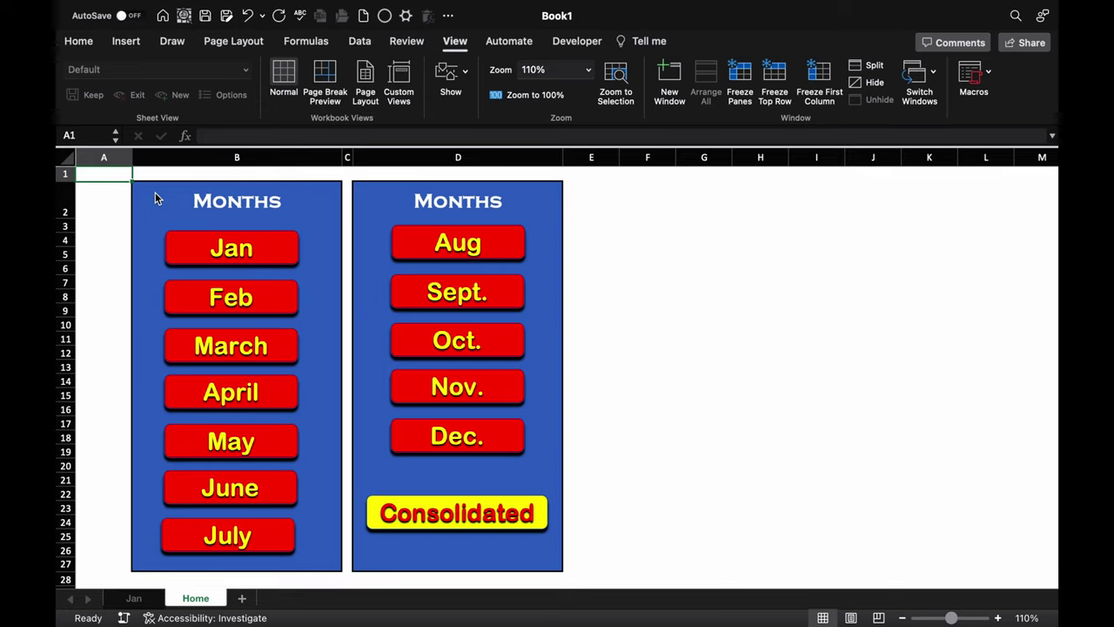
Narrow column A on the Home sheet and move the Jan sheet after Home in the sheet order
left_click_drag(133, 157, 93, 157)
left_click(666, 310)
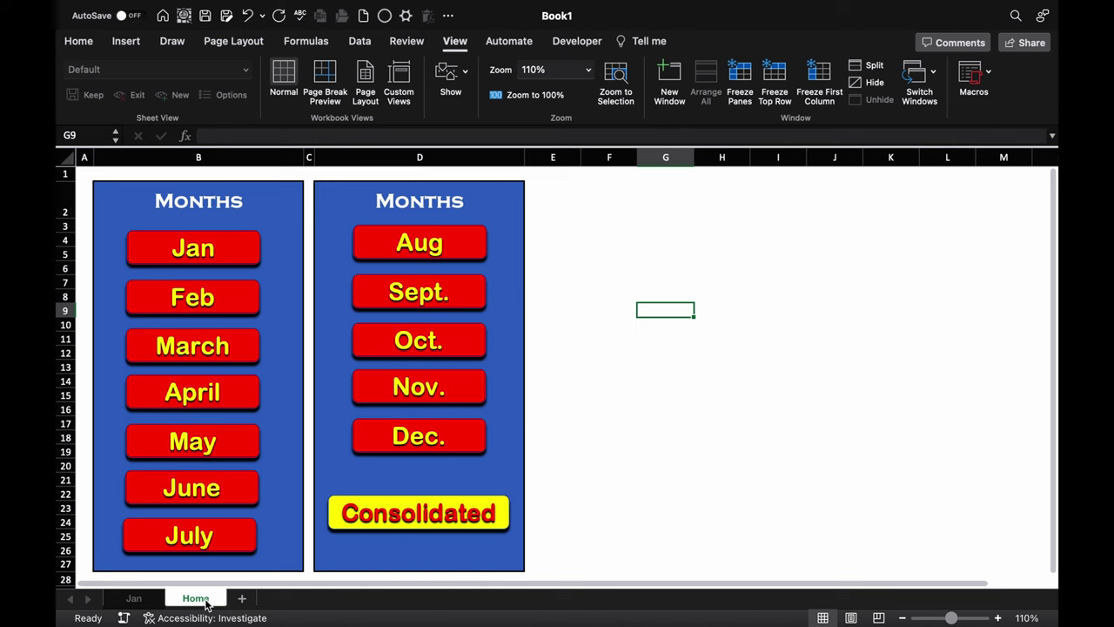
left_click_drag(111, 594, 199, 605)
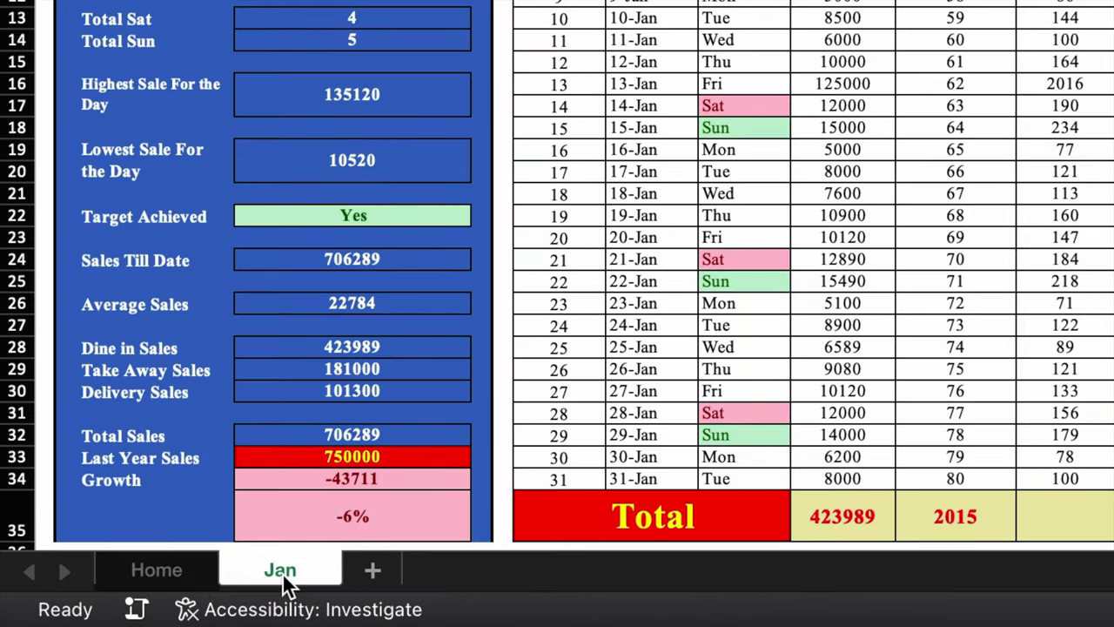
Create a copy of the Jan sheet at the end of Book1
right_click(282, 572)
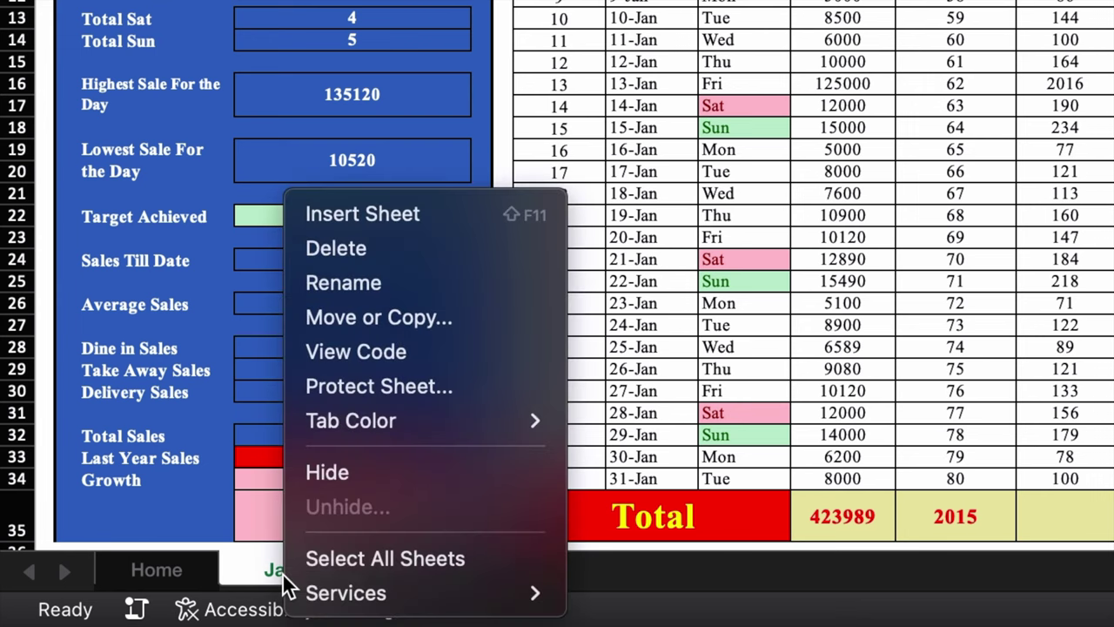
left_click(474, 324)
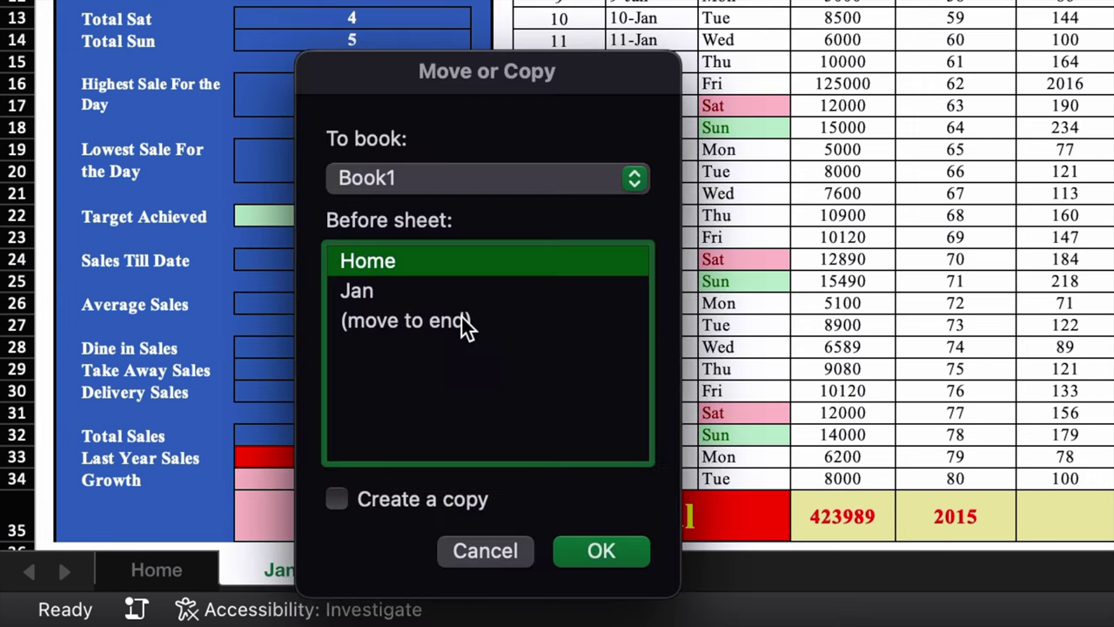
left_click(449, 322)
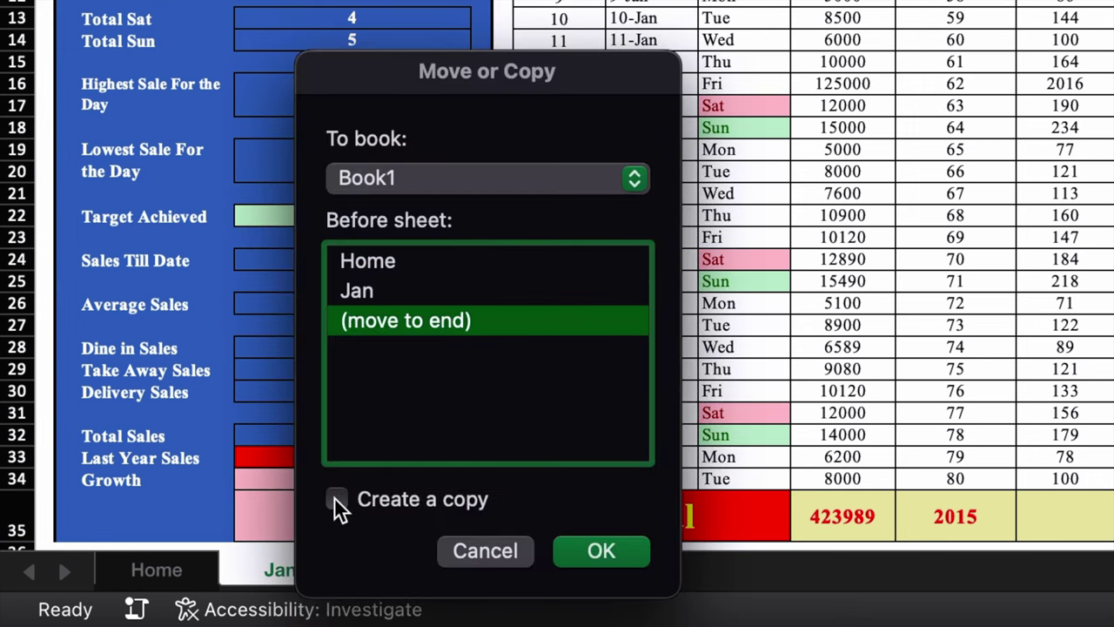
left_click(617, 551)
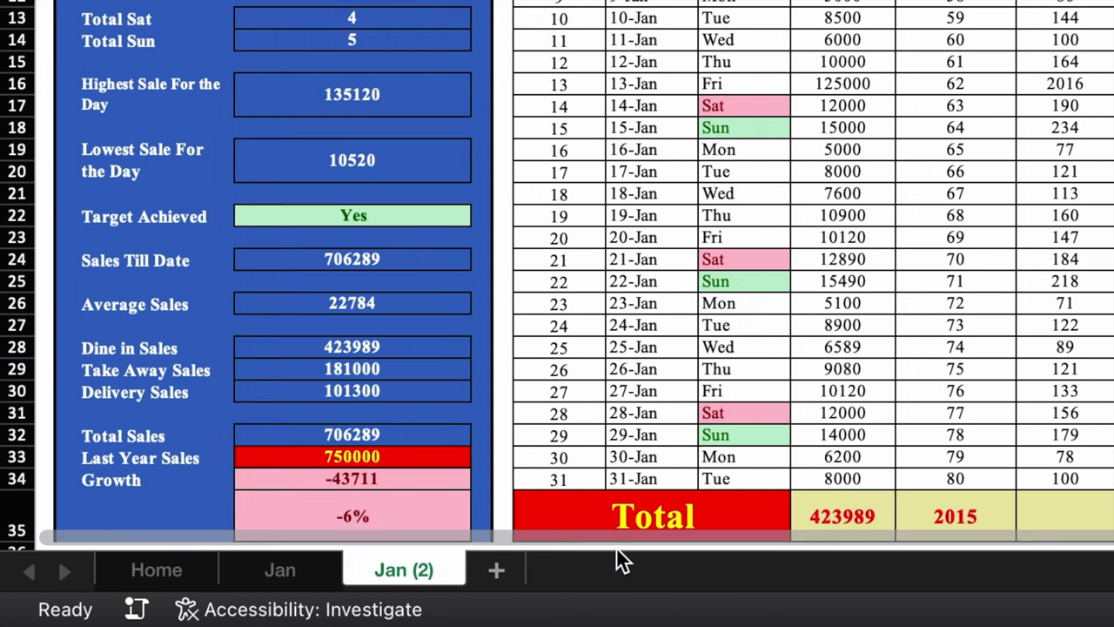
Create further copies of the month sheet at the end of Book1, up to Jan (12)
right_click(420, 571)
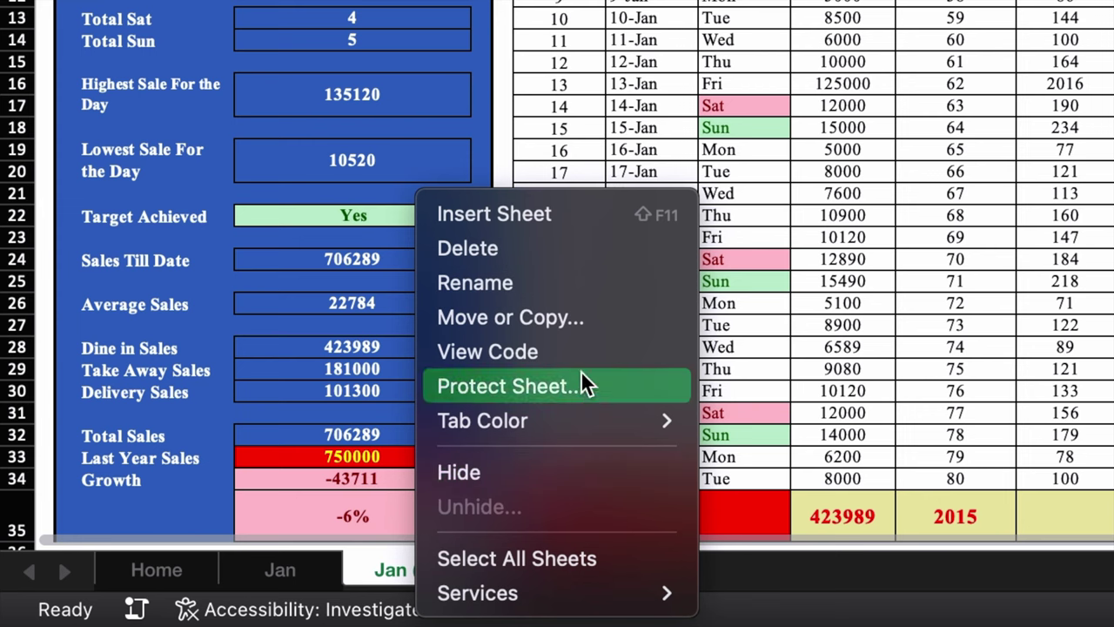
left_click(578, 319)
left_click(515, 350)
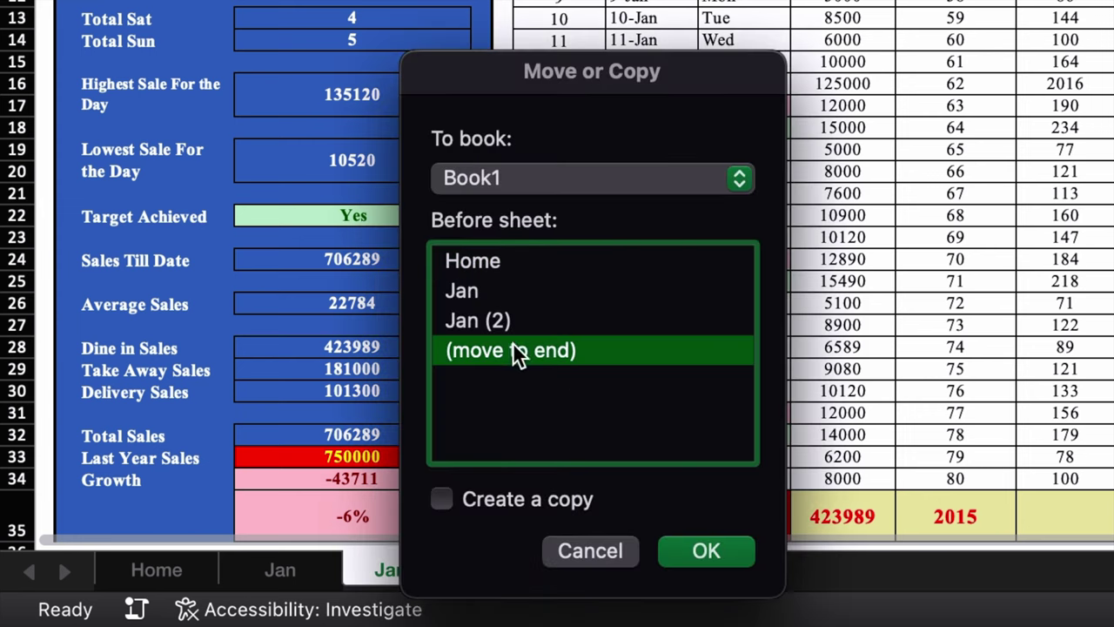
left_click(442, 499)
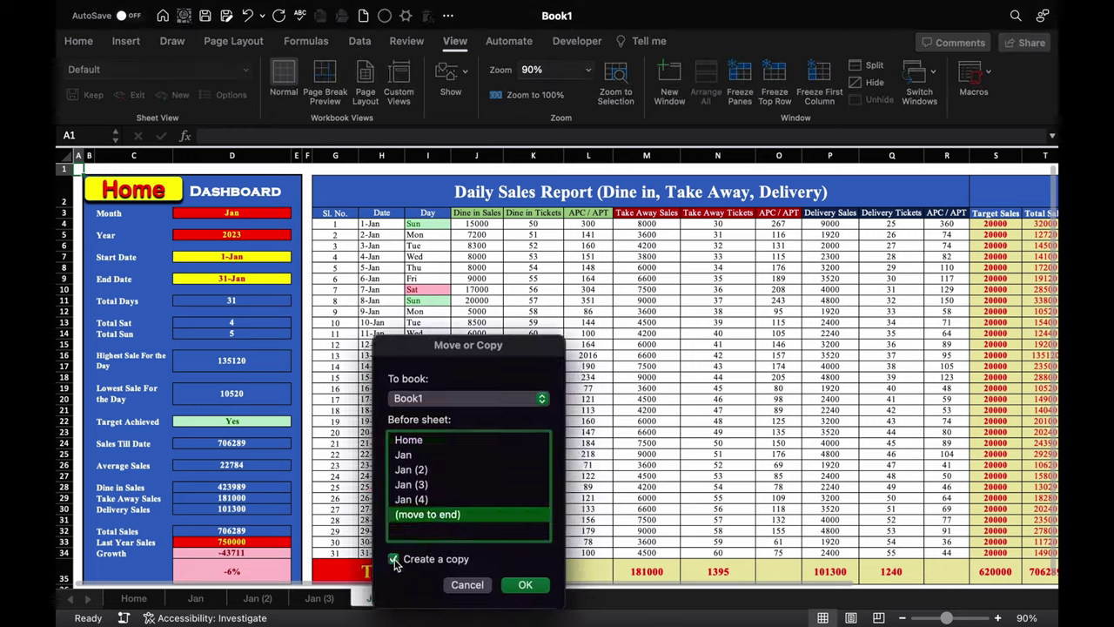
left_click(522, 584)
right_click(505, 598)
left_click(581, 474)
left_click(645, 586)
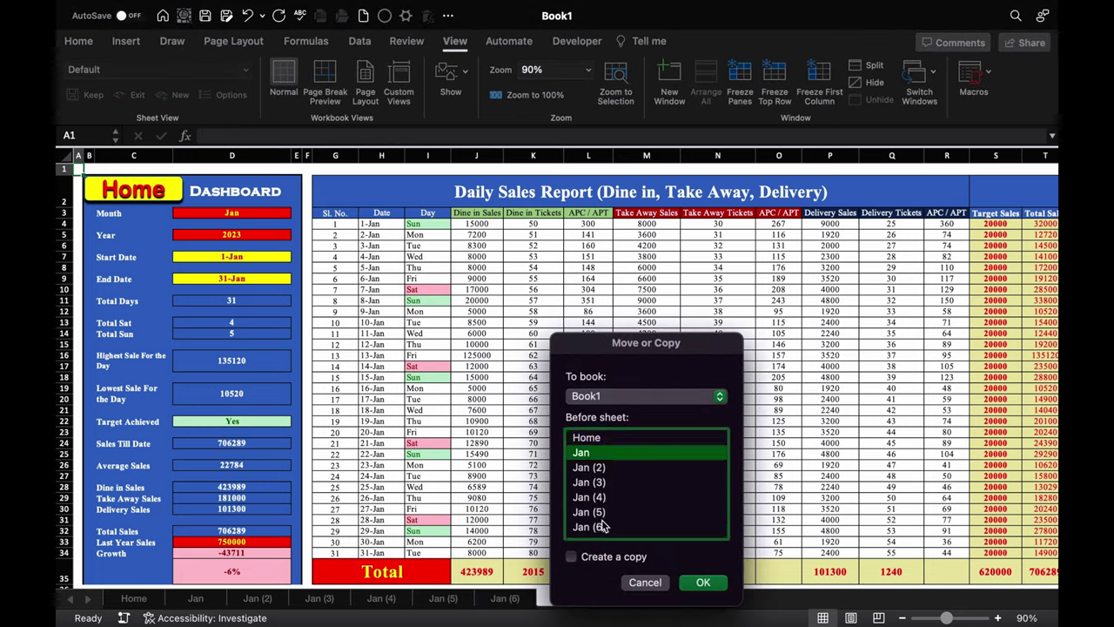
left_click(784, 587)
left_click(777, 586)
left_click(838, 586)
left_click(899, 587)
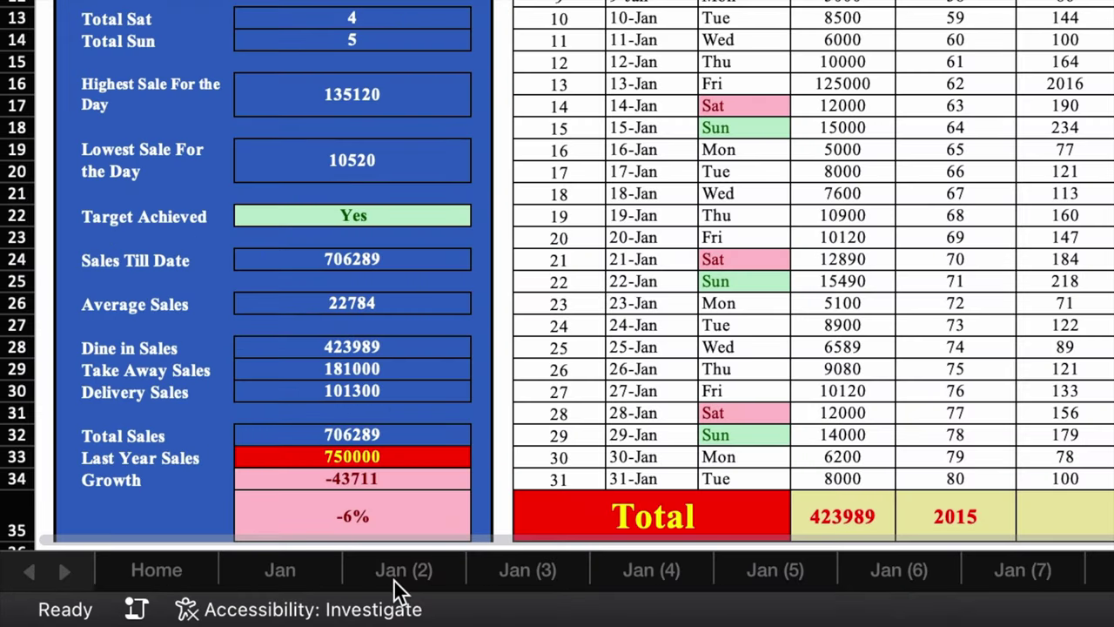
Rename the sheets Jan (2), Jan (3) and Jan (4) as Feb, March and April
left_click(261, 600)
double_click(412, 570)
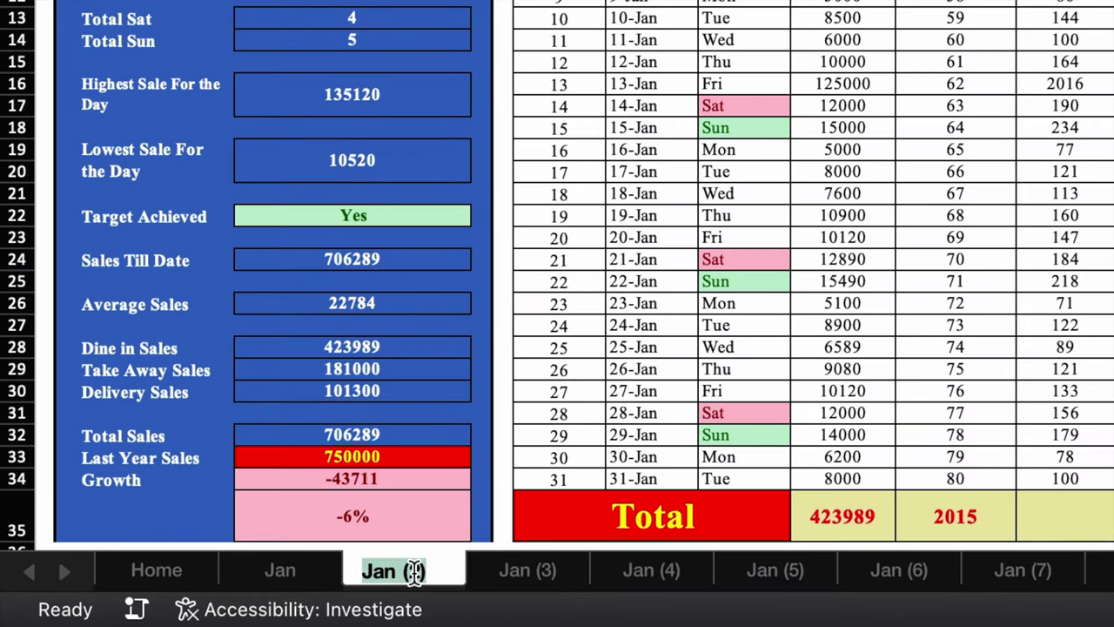
type("Feb")
left_click(533, 569)
double_click(536, 569)
type("March")
left_click(651, 570)
double_click(652, 569)
type("April")
key("Return")
Rename the remaining copied sheets in order as May, June, July, Aug, Sept, Oct, Nov and Dec
left_click(768, 565)
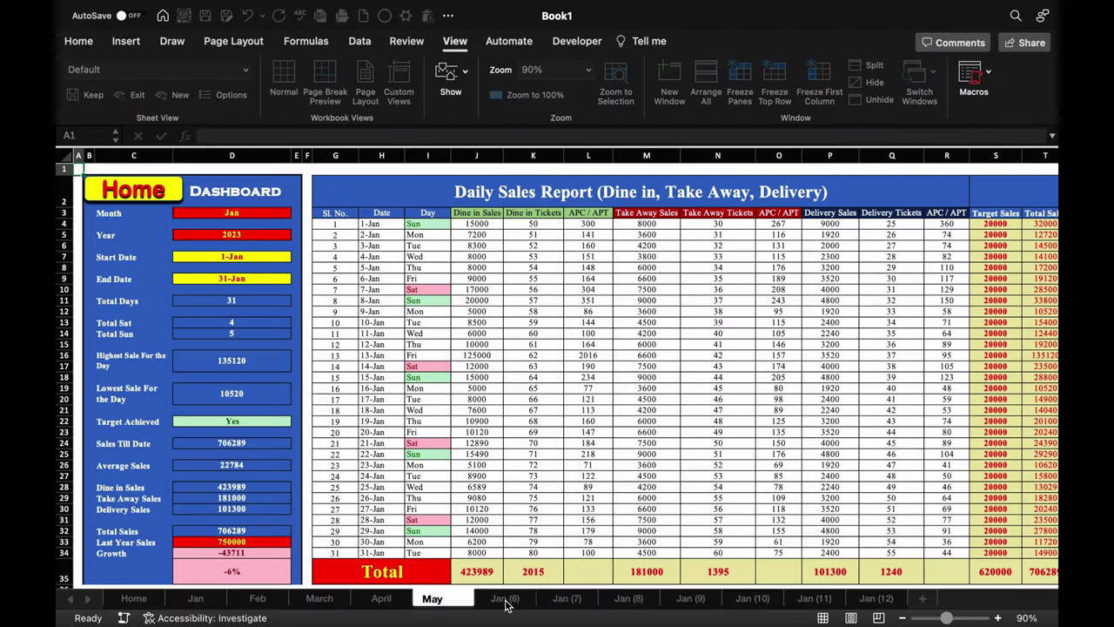
double_click(750, 598)
type("Oct")
key("Return")
double_click(814, 598)
type("Nov")
key("Return")
double_click(876, 598)
type("Dec")
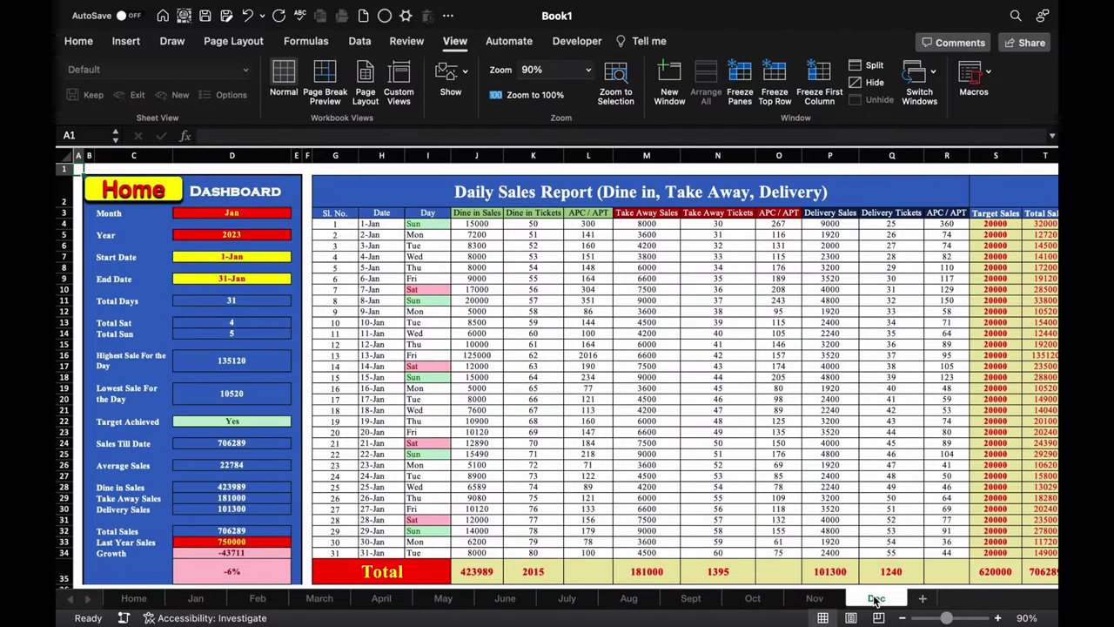
Create a copy of the Dec sheet at the end of the workbook and rename it Consolidated
right_click(875, 600)
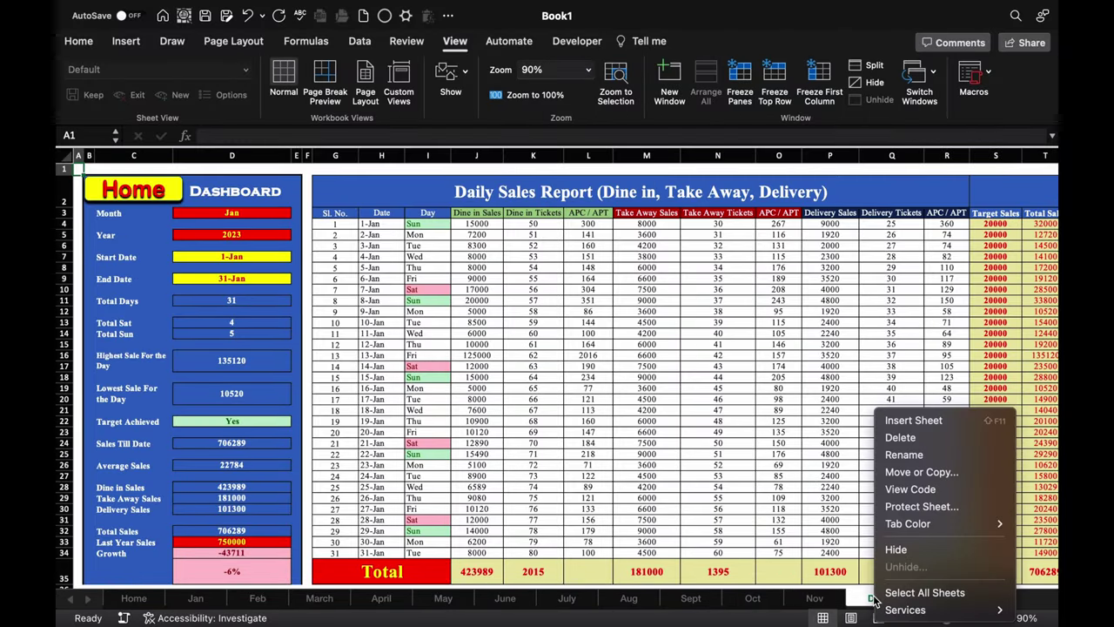
left_click(927, 470)
scroll(903, 505, "down", 3)
left_click(898, 538)
left_click(862, 565)
left_click(995, 591)
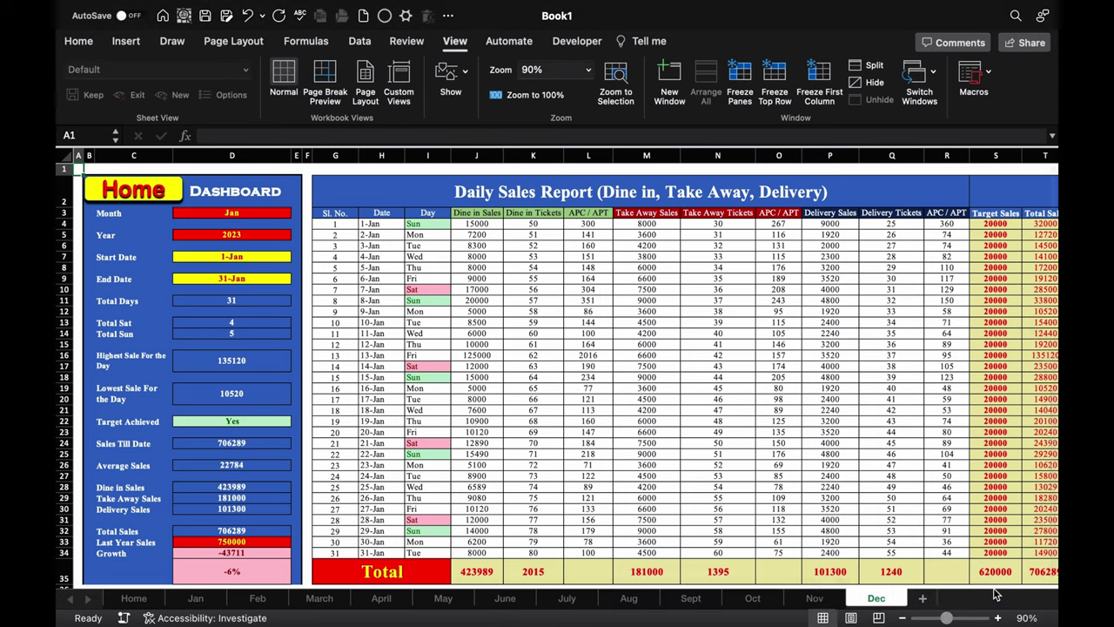
double_click(944, 598)
type("Consolidated")
key("Return")
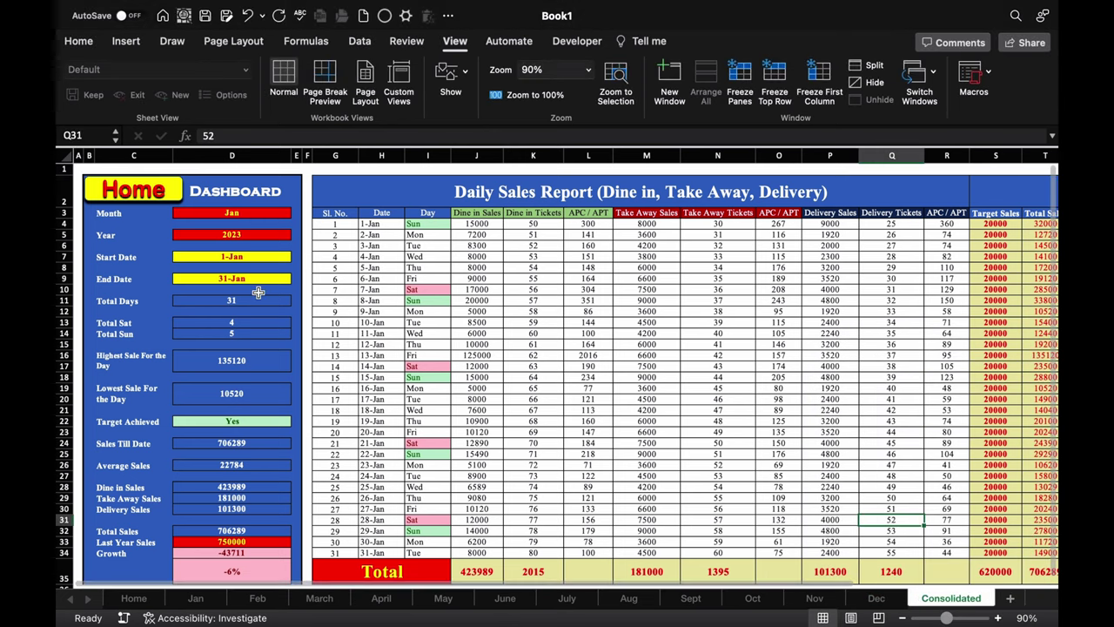
Return to the Home sheet and hyperlink its Feb button to cell A1 of the Feb sheet
left_click(139, 190)
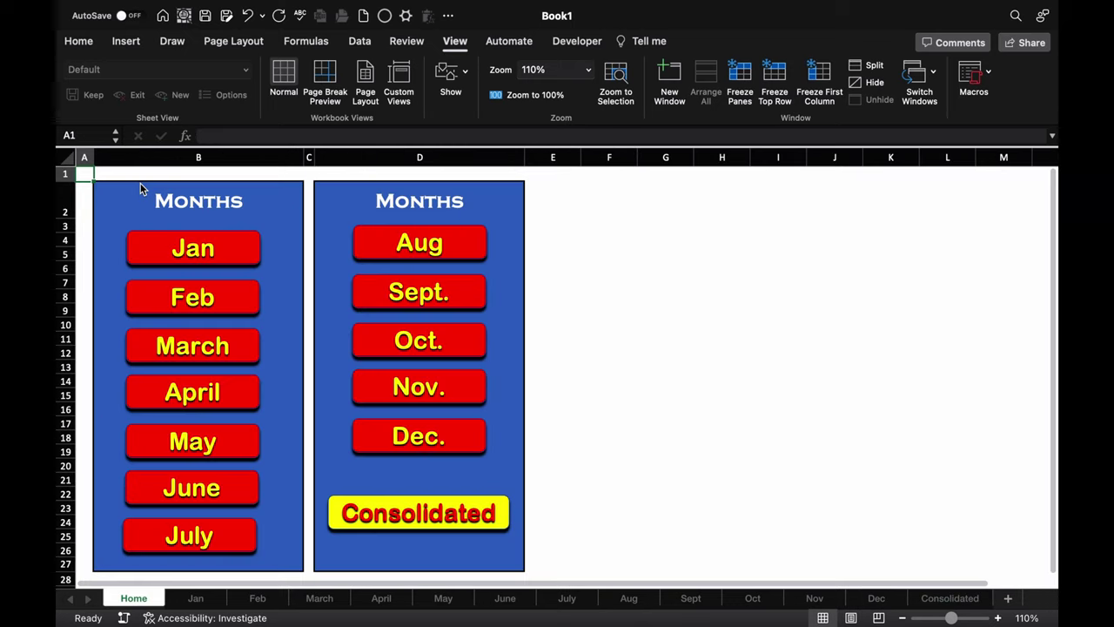
right_click(235, 304)
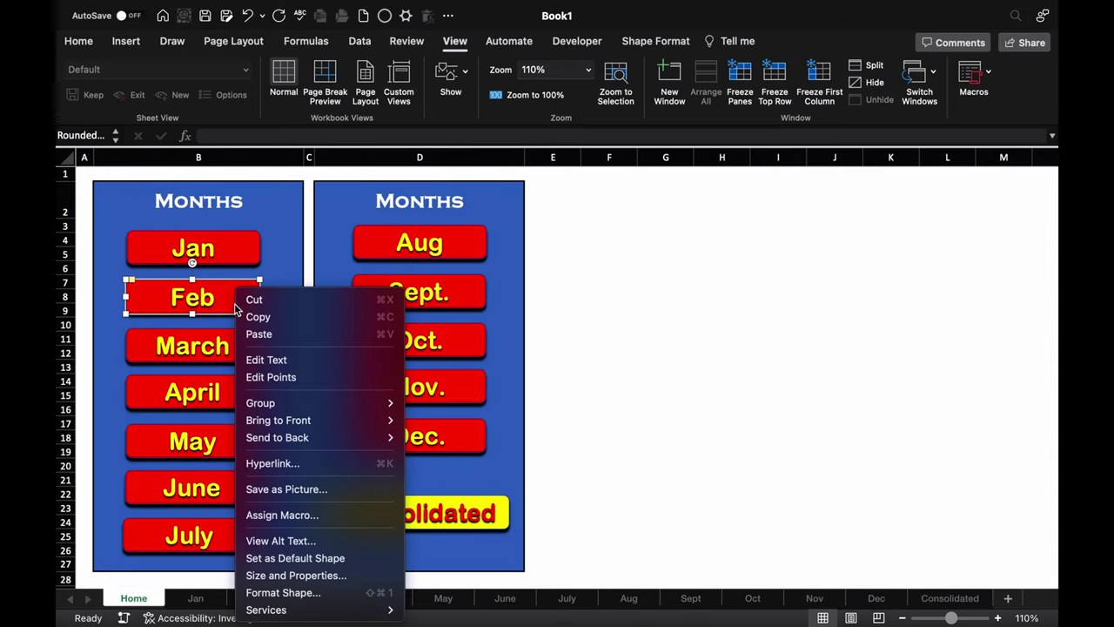
left_click(316, 463)
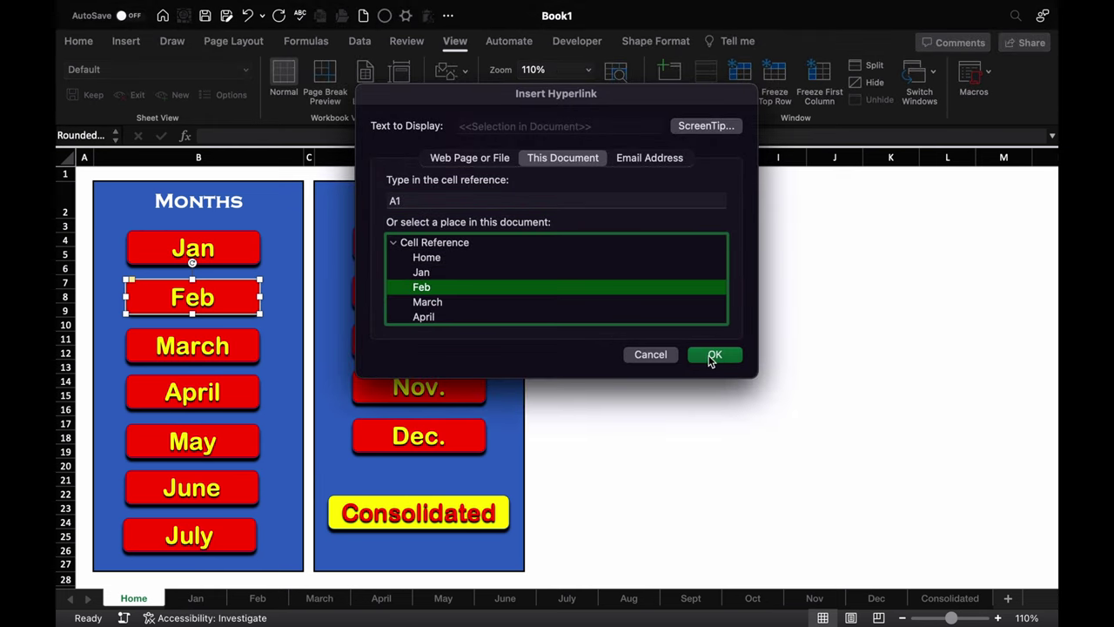
left_click(712, 356)
Hyperlink the March button on the Home sheet to the March sheet
left_click(245, 357)
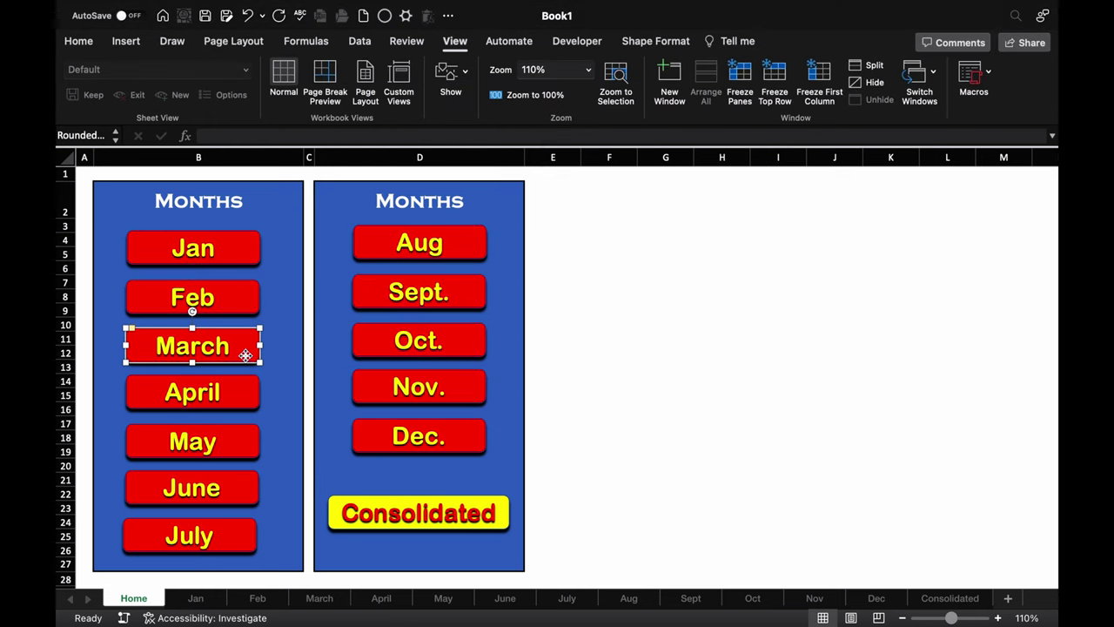
right_click(246, 357)
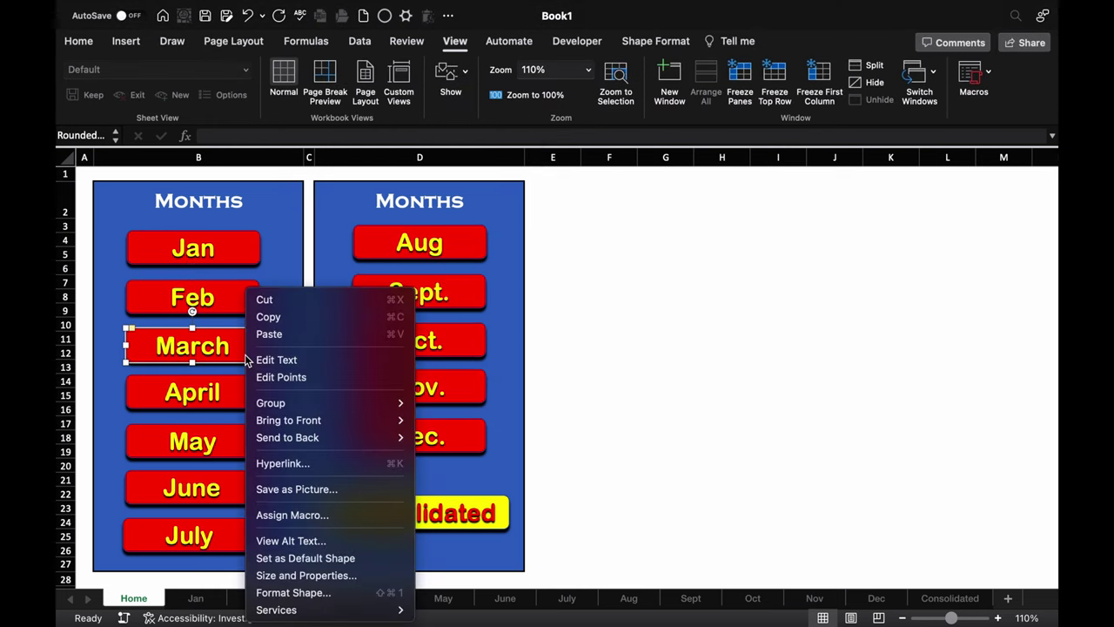
left_click(342, 465)
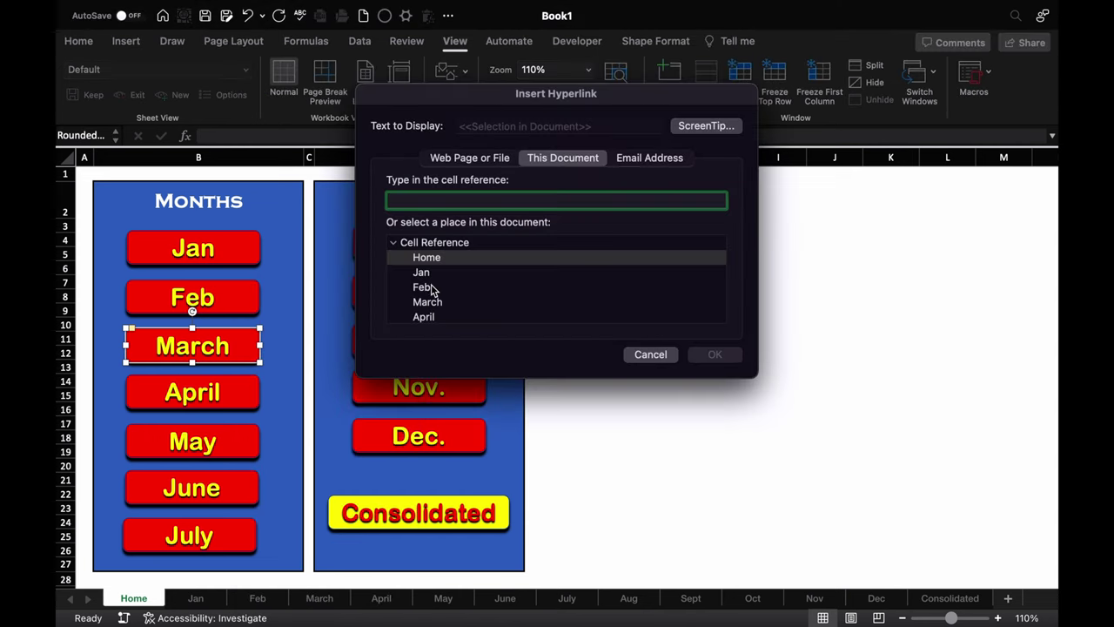
left_click(427, 302)
left_click(715, 354)
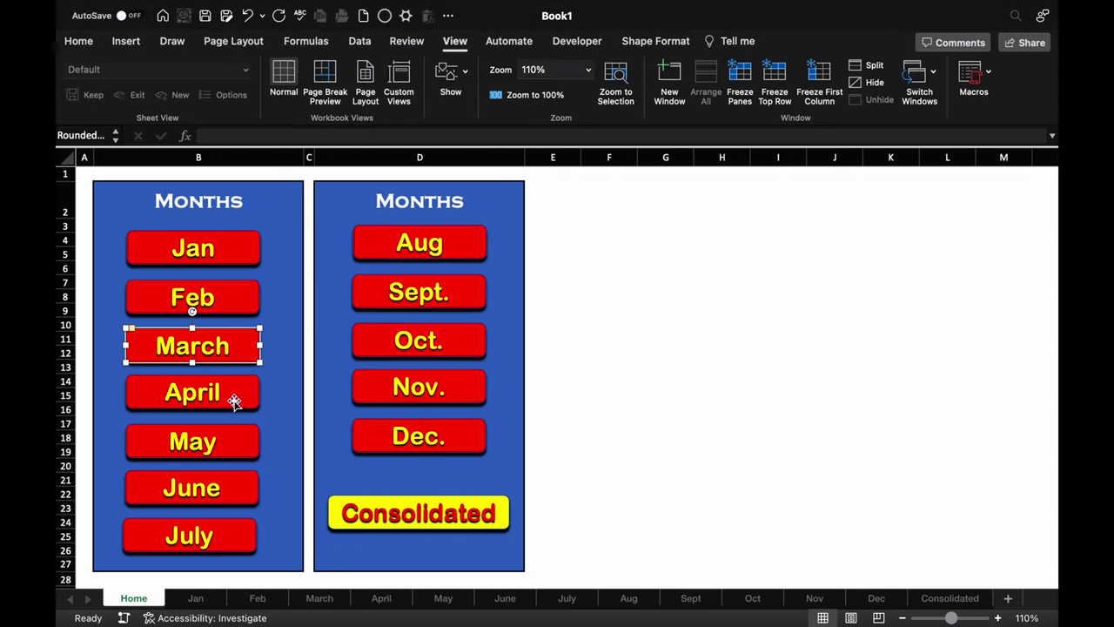
Hyperlink the April button on the Home sheet to cell A1 of the April sheet
left_click(234, 400)
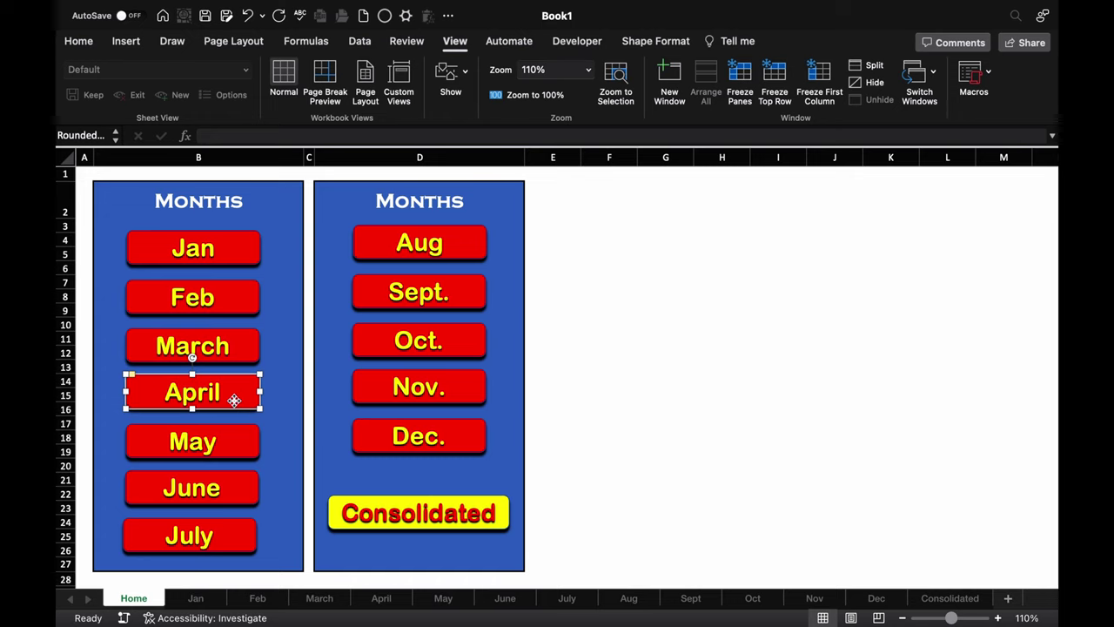
right_click(234, 401)
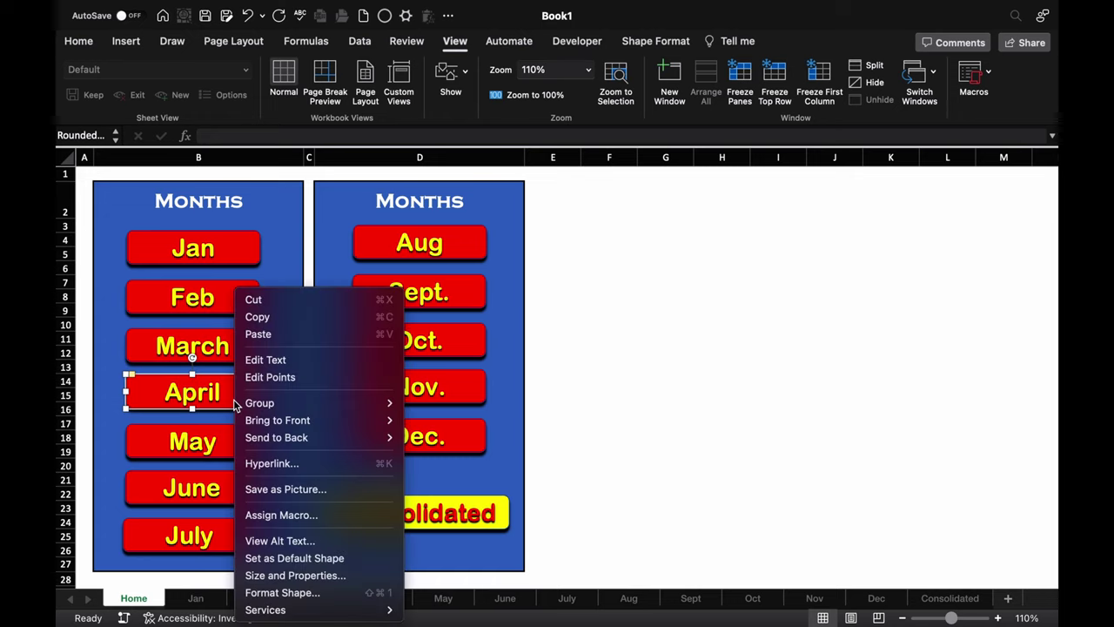
left_click(324, 465)
left_click(435, 315)
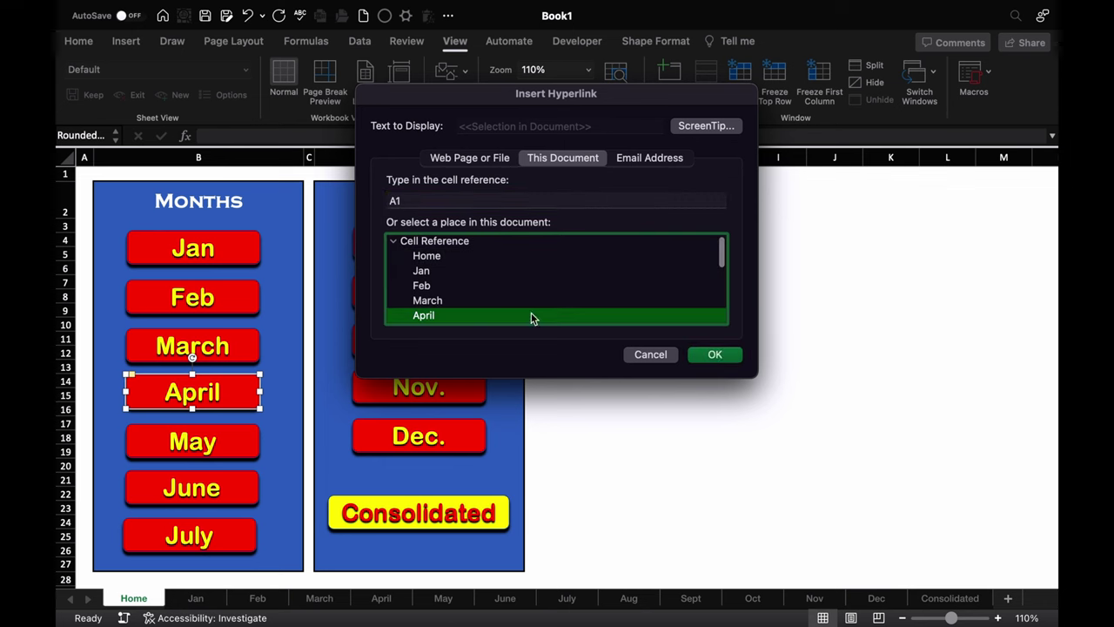
left_click(715, 355)
Hyperlink the May button on the Home sheet to cell A1 of the May sheet
left_click(233, 440)
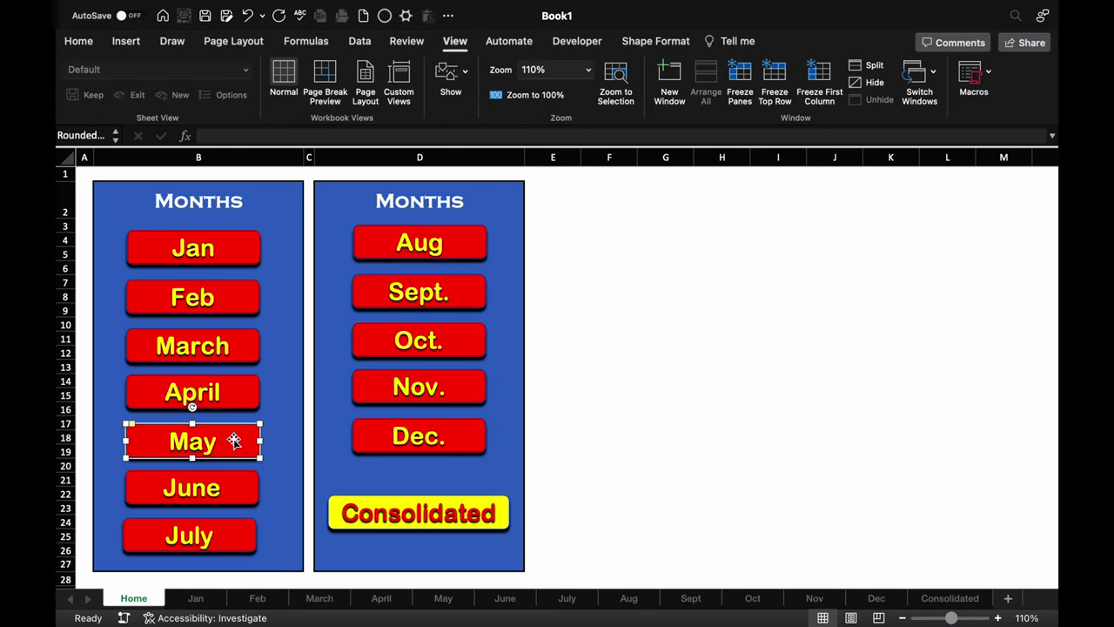
right_click(233, 444)
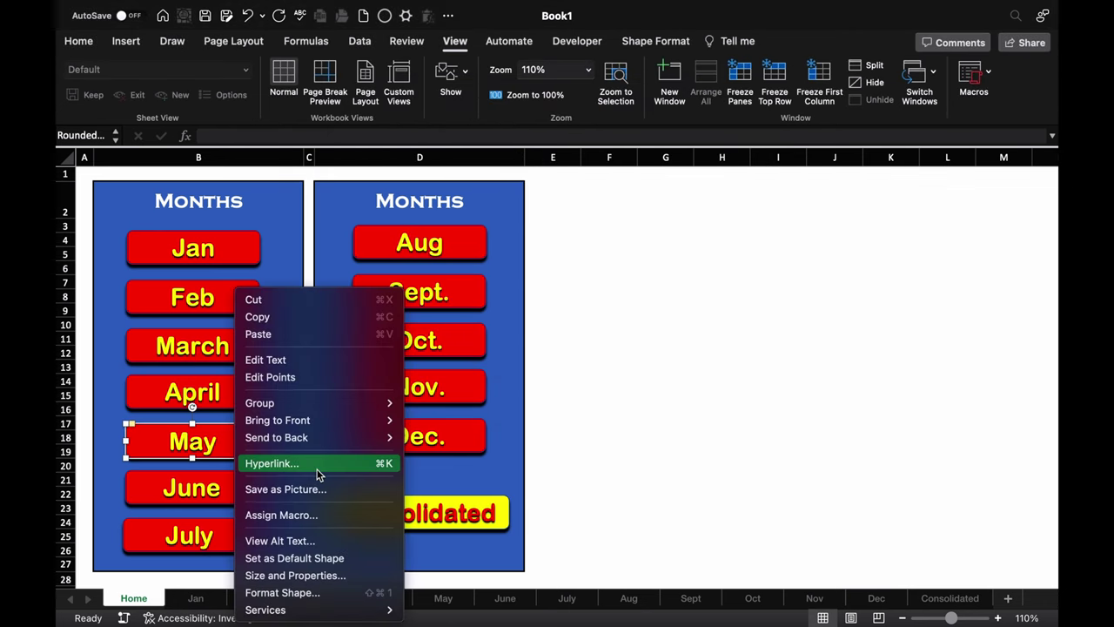
left_click(316, 466)
left_click(525, 256)
key("Down")
key("Down")
key("Down")
key("Down")
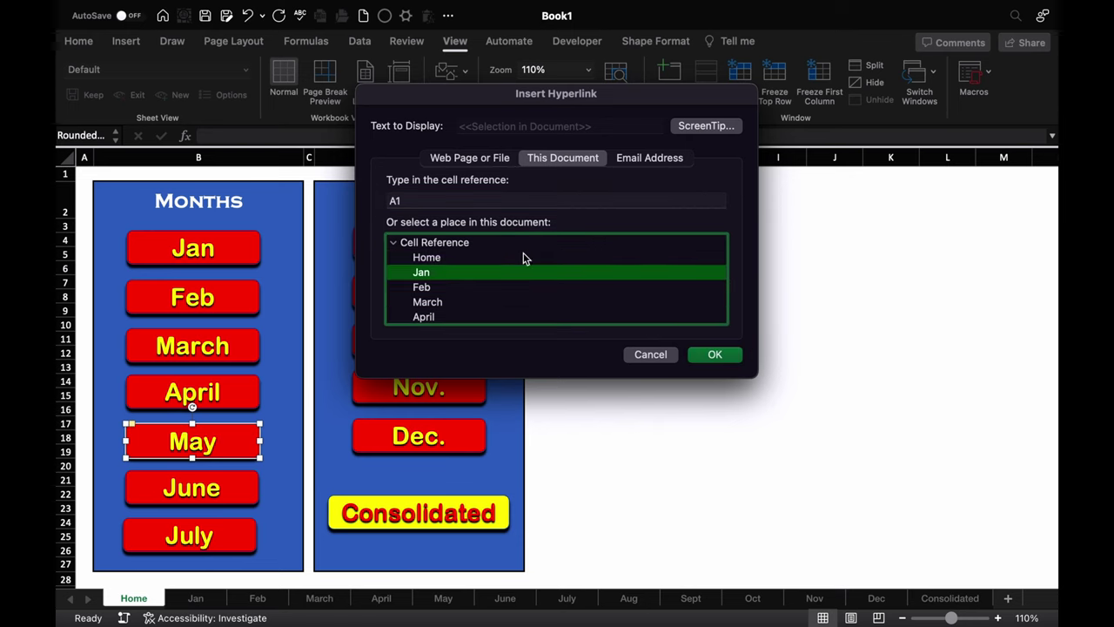
key("Down")
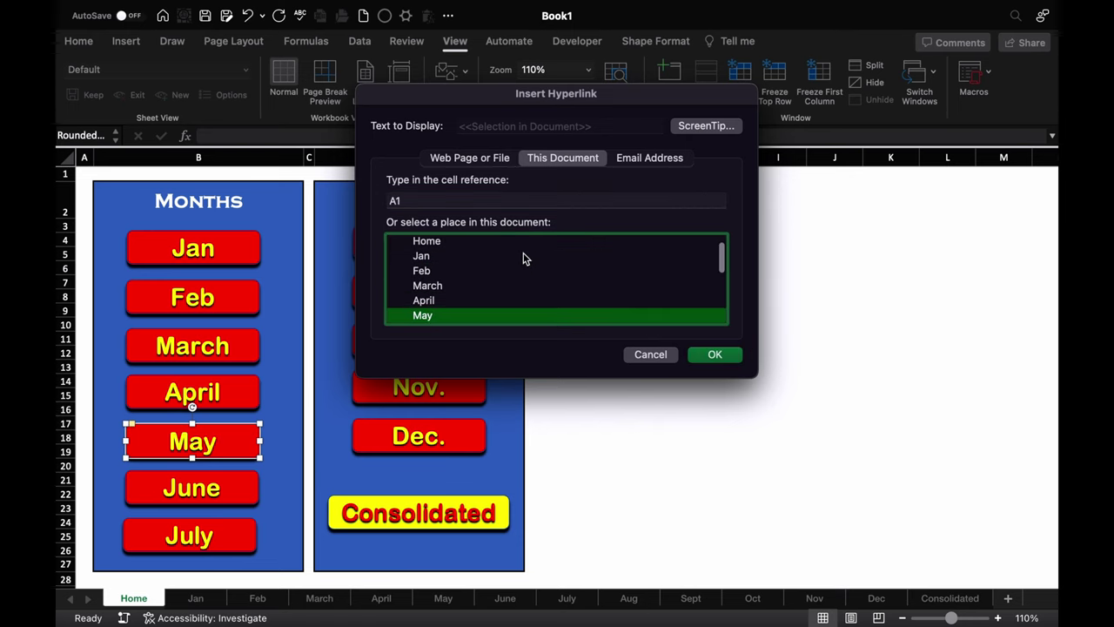
left_click(732, 354)
Hyperlink the June button on the Home sheet to the June sheet
right_click(233, 487)
left_click(319, 467)
key("Down")
key("Return")
Hyperlink the July button on the Home sheet to cell A1 of the July sheet
right_click(234, 536)
left_click(318, 467)
key("Down")
key("Down")
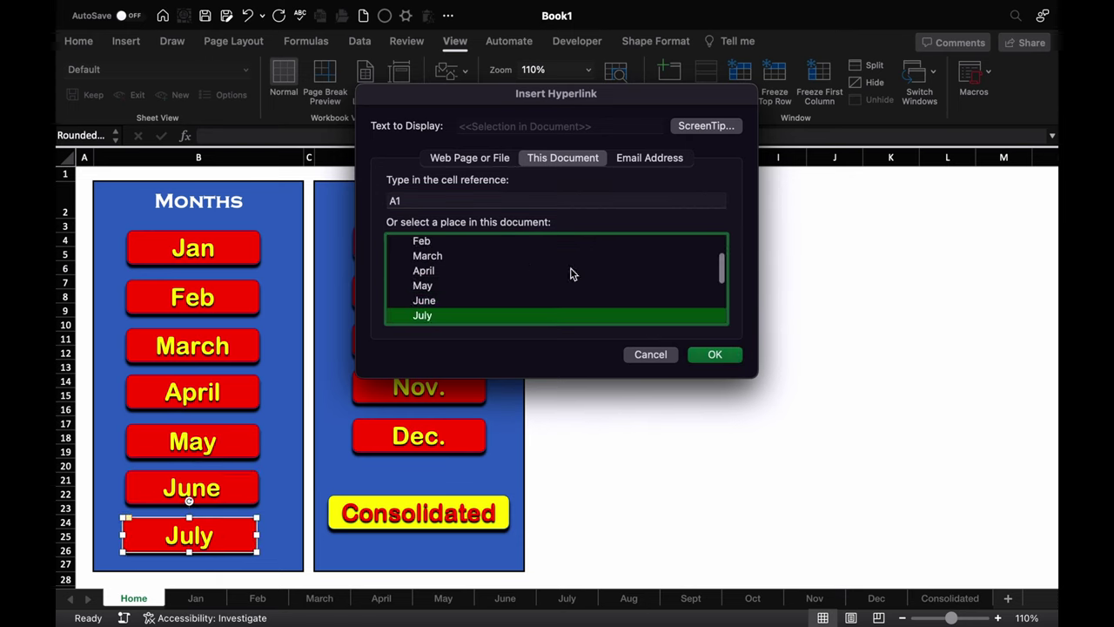
left_click(715, 354)
Hyperlink the Aug button on the Home sheet to the Aug sheet
right_click(418, 245)
left_click(514, 418)
key("Down")
key("Down")
key("Down")
key("Down")
key("Down")
key("Down")
key("Down")
key("Down")
key("Return")
Hyperlink the Sept. button on the Home sheet to the Sept sheet
right_click(418, 287)
left_click(553, 470)
key("Down")
key("Down")
key("Down")
key("Down")
key("Down")
key("Down")
key("Down")
key("Down")
key("Down")
left_click(714, 354)
Hyperlink the Oct. button on the Home sheet to the Oct sheet
right_click(471, 339)
left_click(508, 462)
key("Down")
key("Down")
key("Down")
key("Down")
key("Down")
key("Down")
key("Down")
key("Down")
key("Down")
key("Down")
left_click(715, 354)
Hyperlink the Nov. button on the Home sheet to the Nov sheet
right_click(470, 388)
left_click(511, 462)
key("Down")
key("Down")
key("Down")
key("Down")
key("Down")
key("Down")
key("Down")
key("Down")
key("Down")
key("Down")
key("Down")
left_click(715, 354)
Hyperlink the Dec. button on the Home sheet to cell A1 of the Dec sheet
right_click(470, 436)
left_click(510, 462)
key("Down")
key("Down")
key("Down")
key("Down")
key("Down")
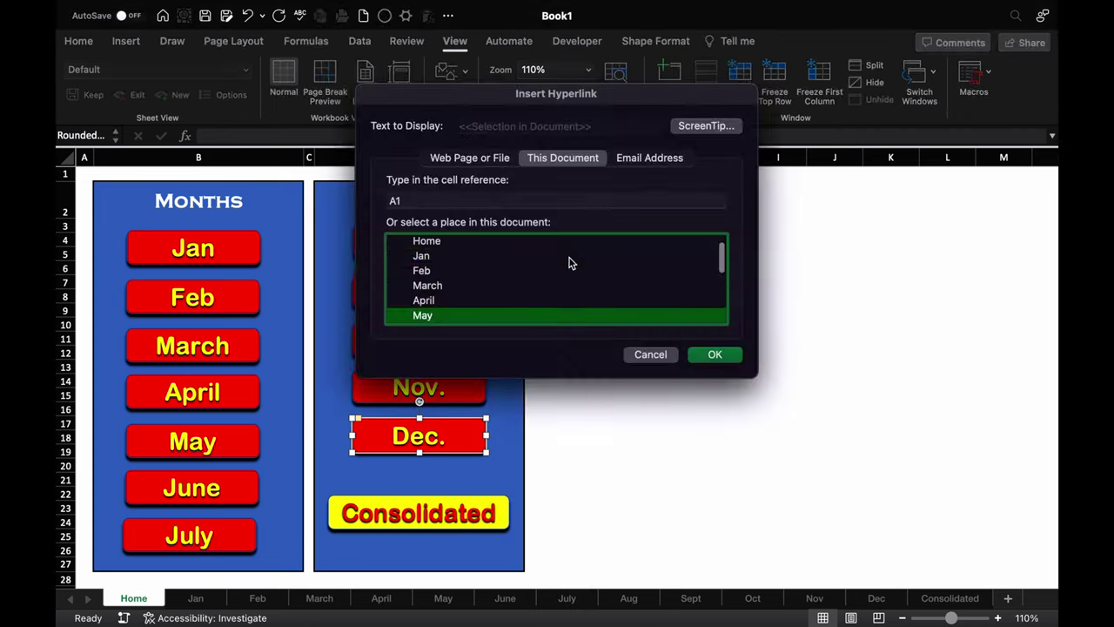
key("Down")
key("Down")
key("Down")
key("Down")
key("Down")
key("Down")
key("Down")
key("Return")
Hyperlink the Consolidated button to the Consolidated sheet and deselect the button
left_click(497, 520)
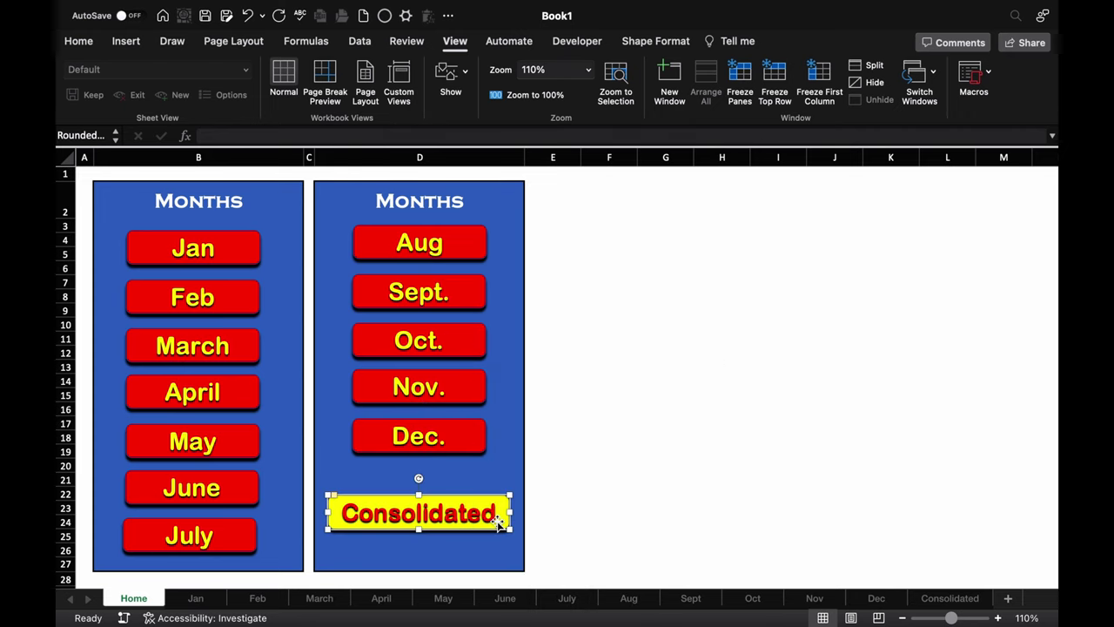
right_click(500, 522)
left_click(587, 465)
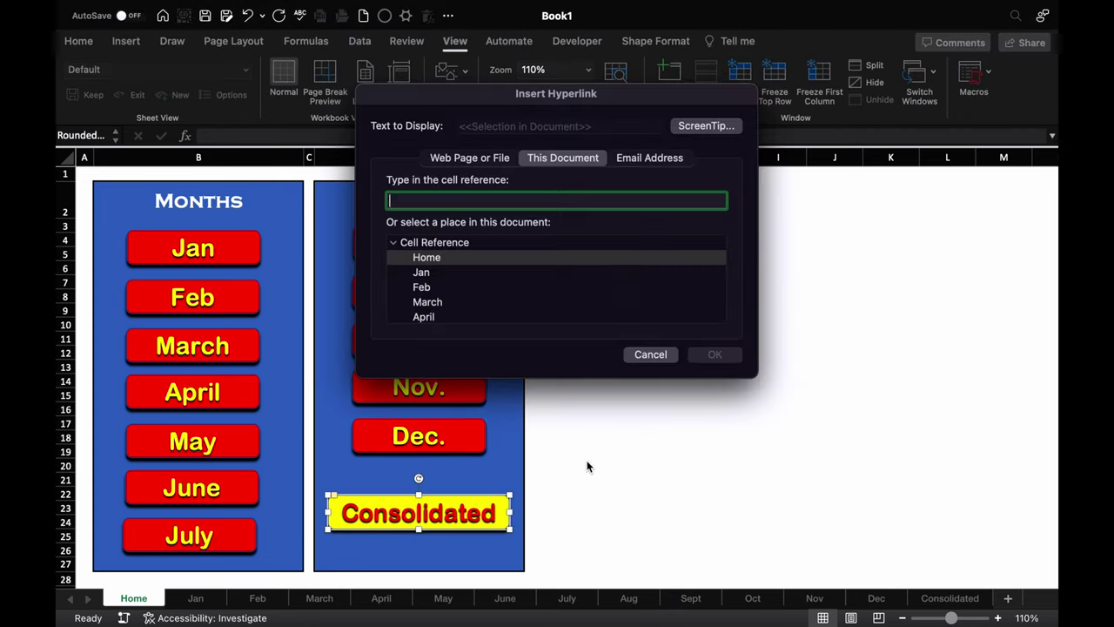
left_click(599, 270)
scroll(567, 306, "down", 3)
left_click(567, 298)
left_click(714, 353)
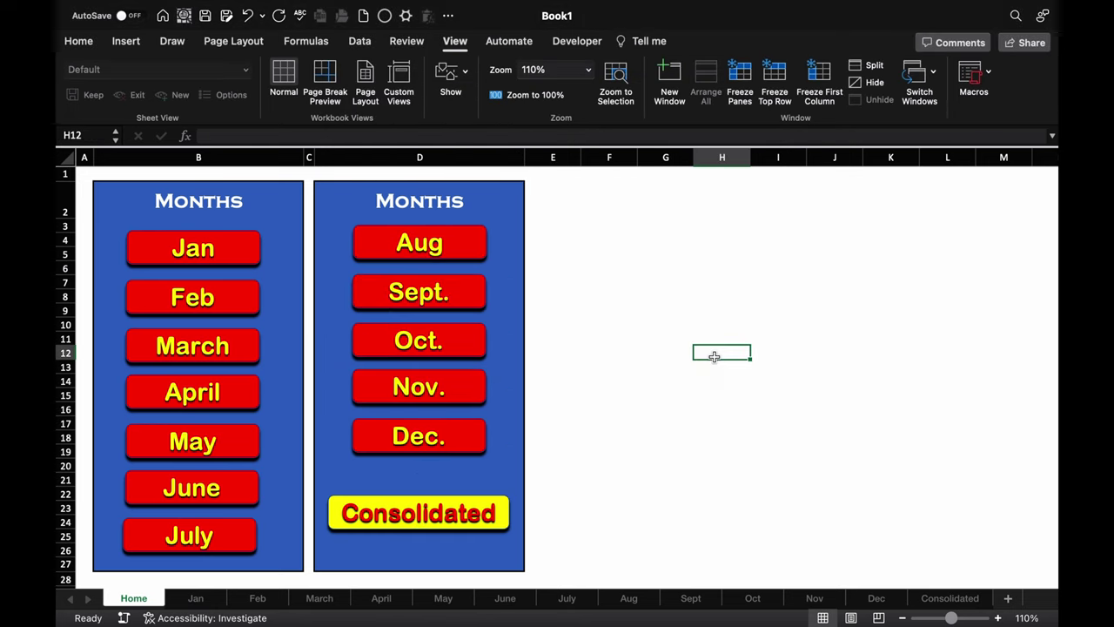
Follow the Dec. button's link to the Dec sheet and set its dashboard month in D3 to Dec
left_click(462, 412)
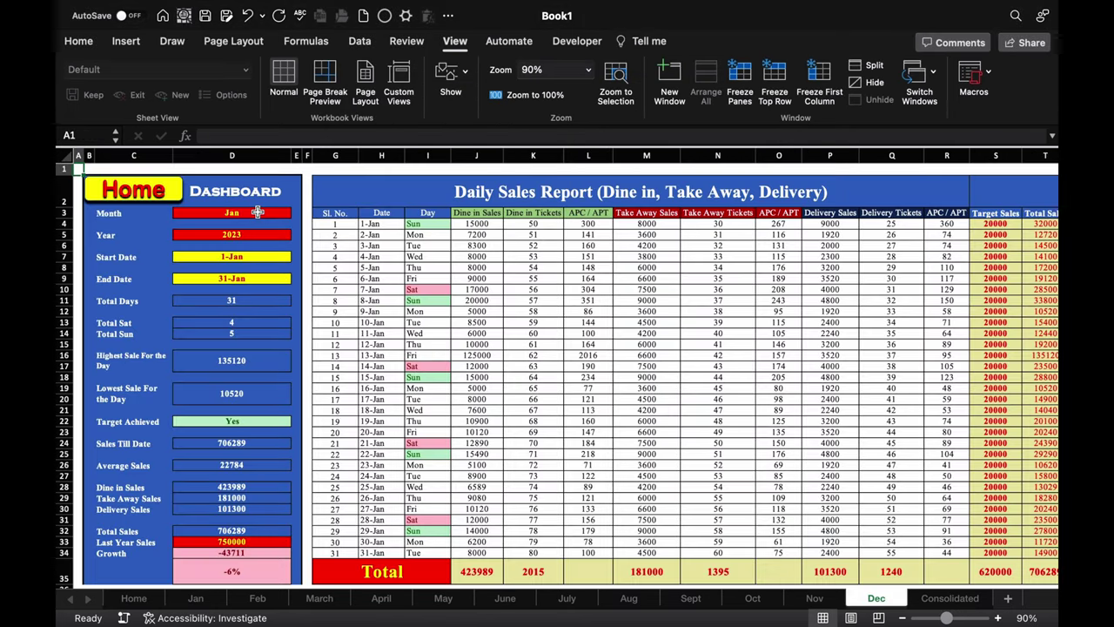
left_click(258, 213)
left_click(297, 214)
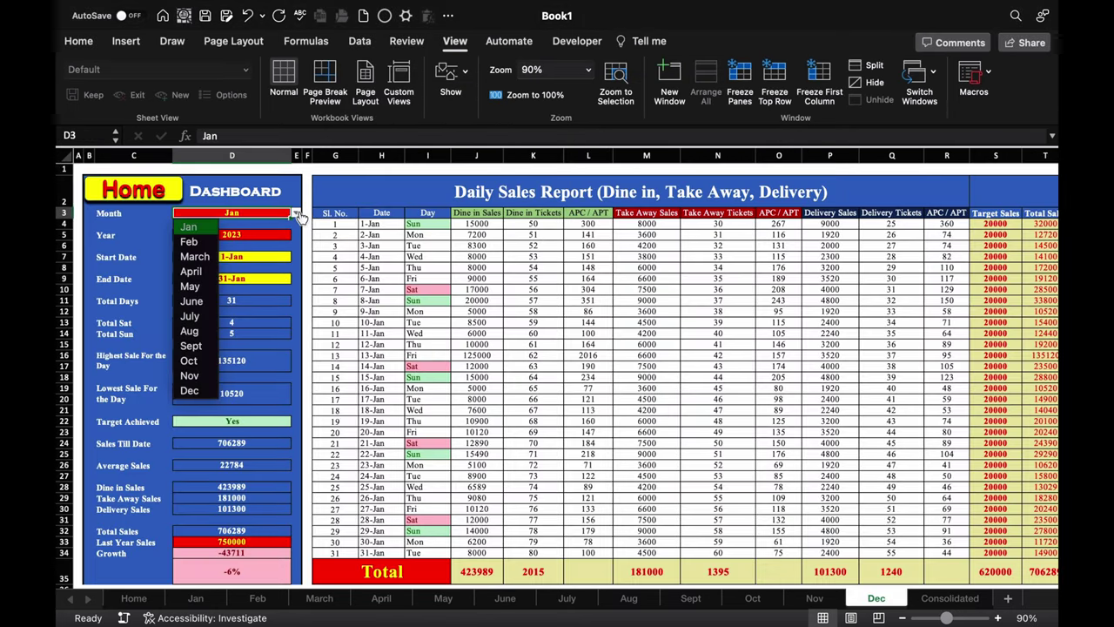
left_click(205, 390)
Set the dashboard month in cell D3 of the Nov sheet to Nov
key("ctrl+Page_Up")
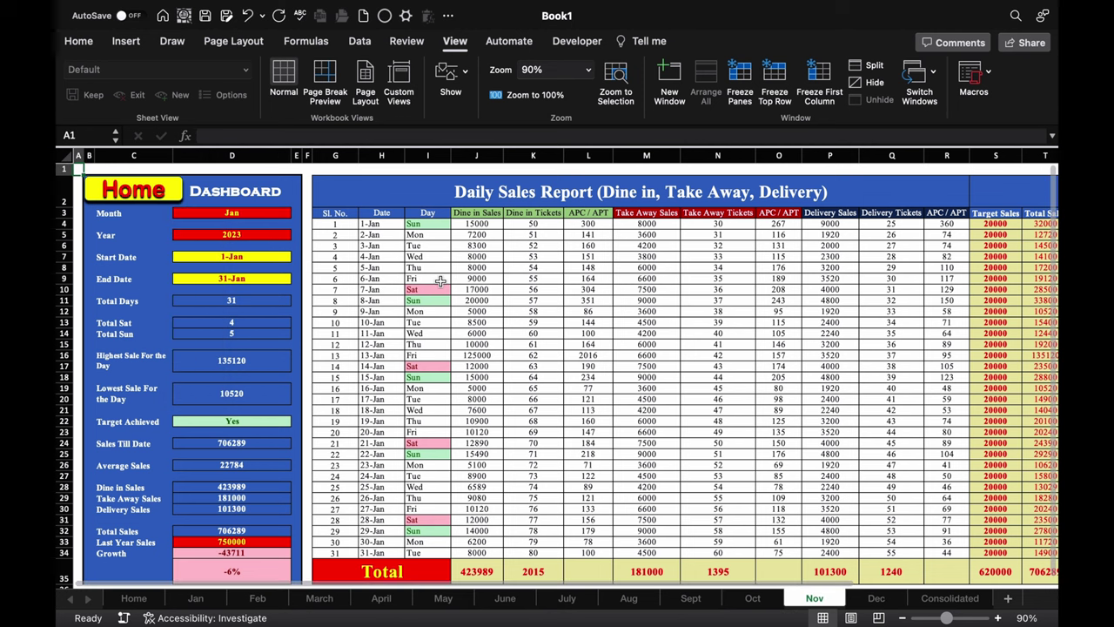
left_click(262, 213)
left_click(297, 214)
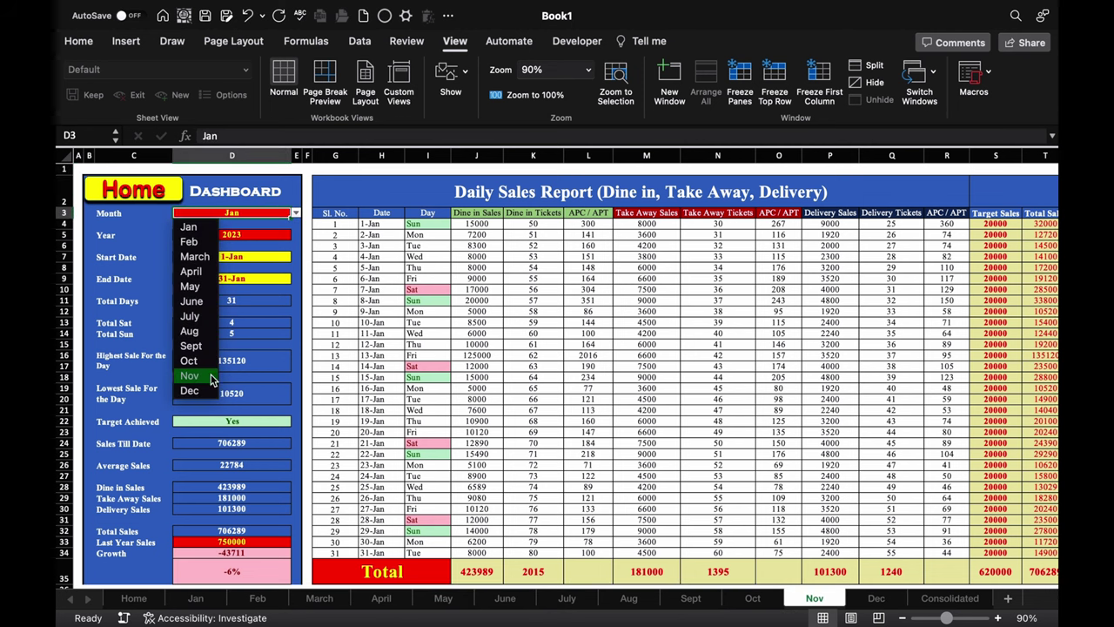
Set the dashboard month in cell D3 of the Oct sheet to Oct
left_click(753, 599)
left_click(261, 214)
left_click(297, 213)
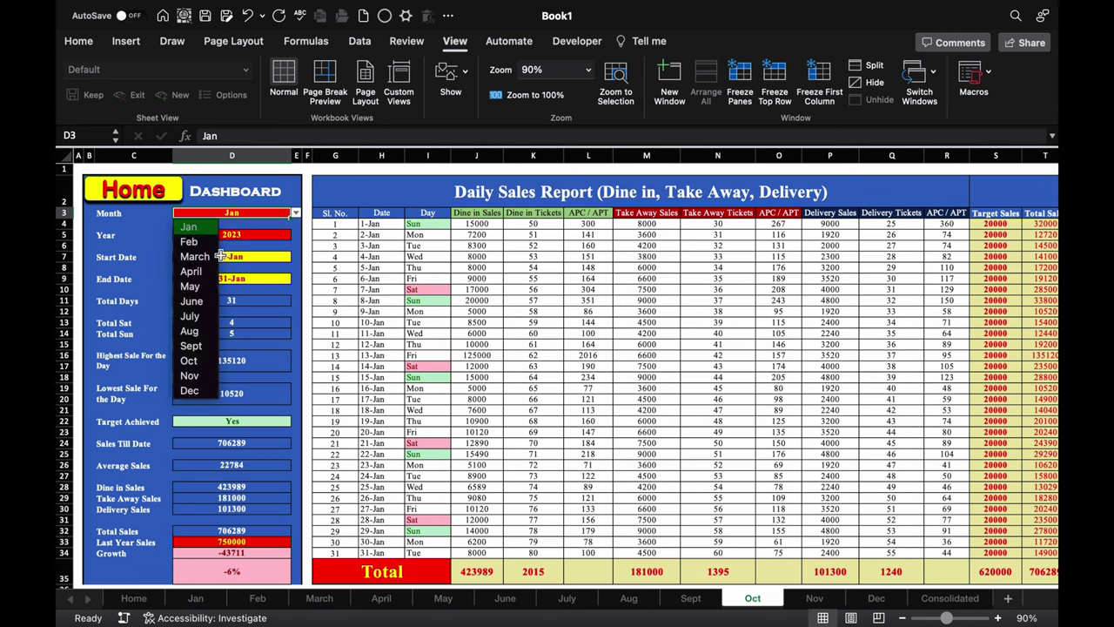
left_click(196, 362)
Set the dashboard month in D3 to Sept on the Sept sheet and to Aug on the Aug sheet
left_click(297, 214)
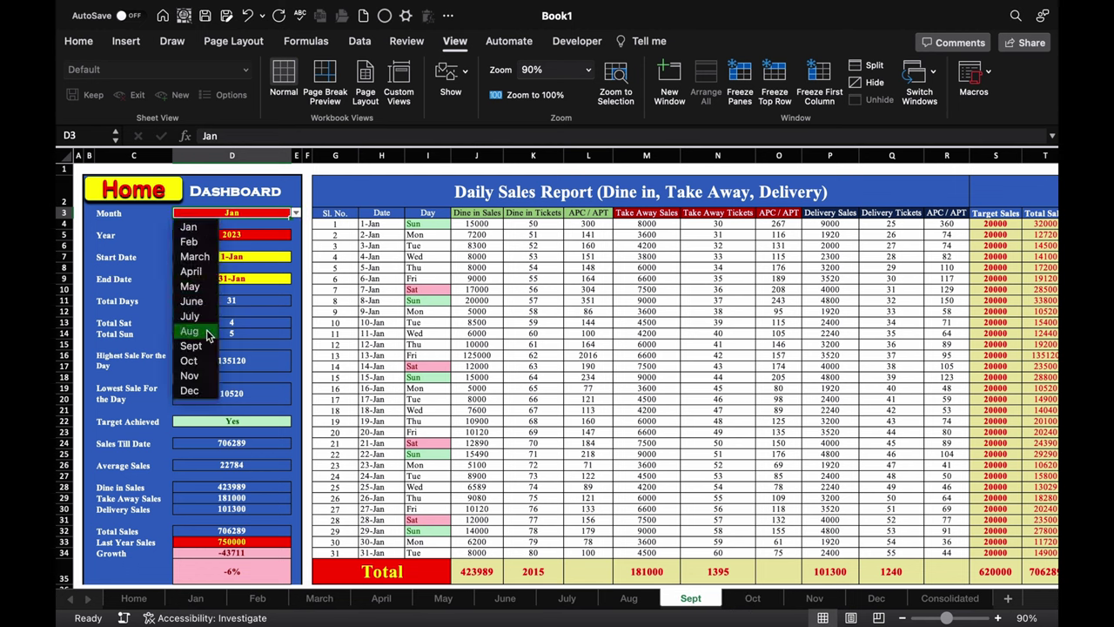
left_click(196, 346)
left_click(296, 216)
left_click(196, 331)
Set the dashboard month in D3 to July on the July sheet and to June on the June sheet
left_click(296, 214)
left_click(191, 301)
left_click(297, 213)
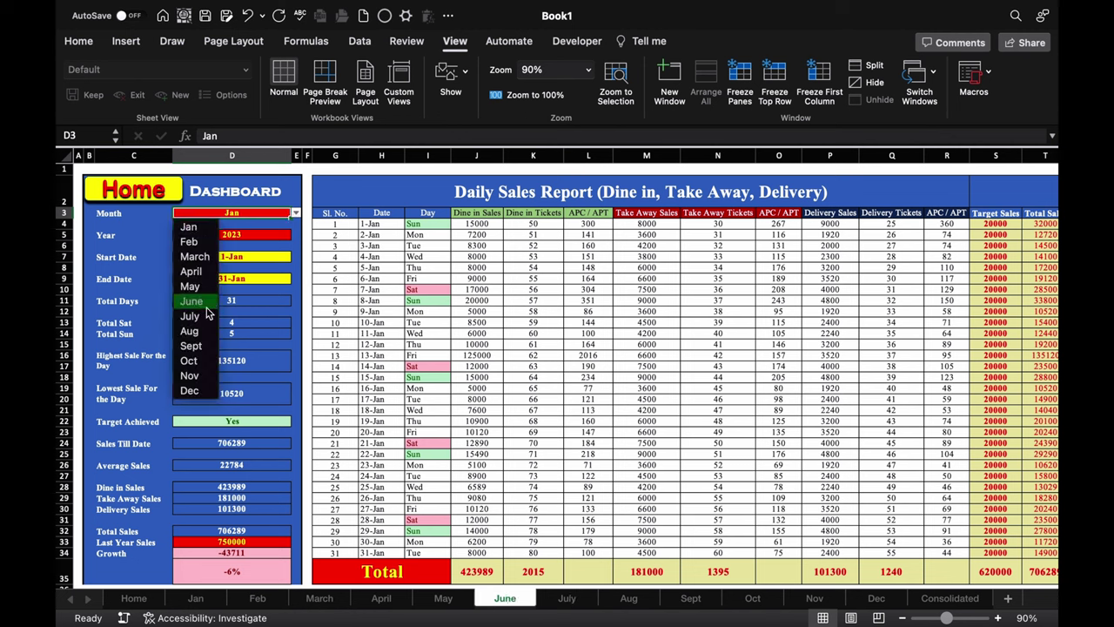
left_click(192, 286)
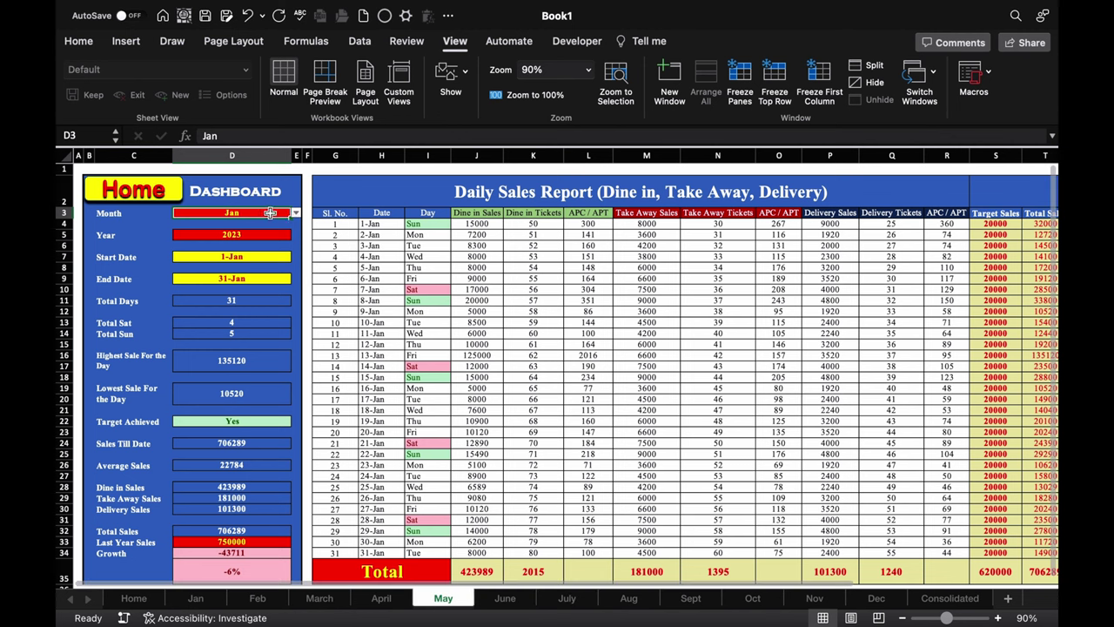
Set the dashboard month in D3 to May on the May sheet and to April on the April sheet
left_click(297, 213)
left_click(190, 272)
left_click(297, 213)
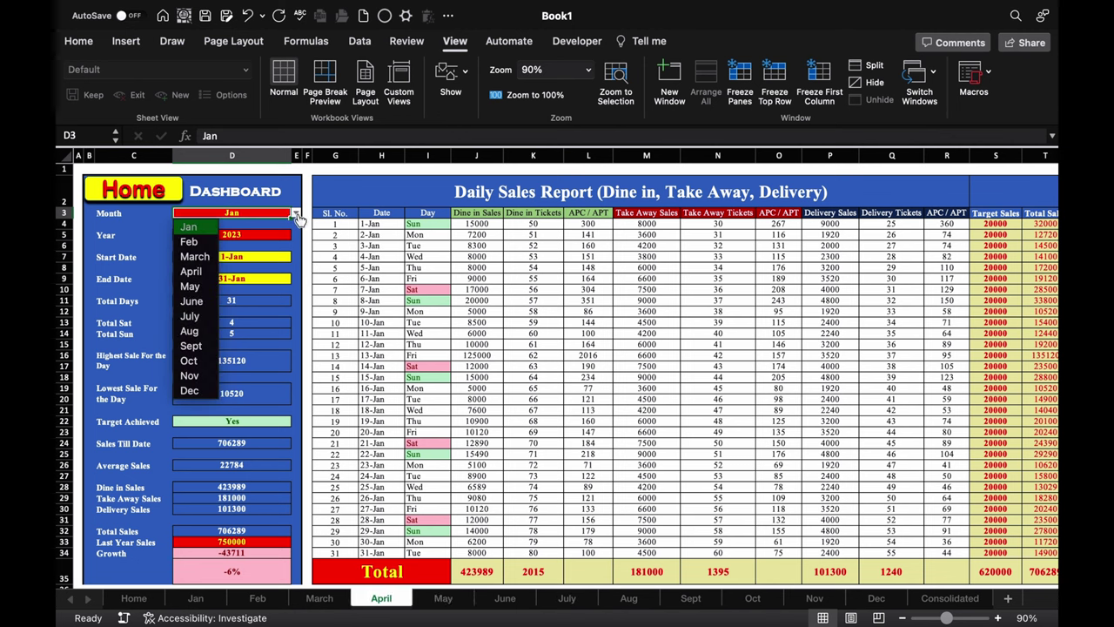
left_click(194, 256)
Set the dashboard month in D3 to March on the March sheet and to Feb on the Feb sheet
left_click(297, 213)
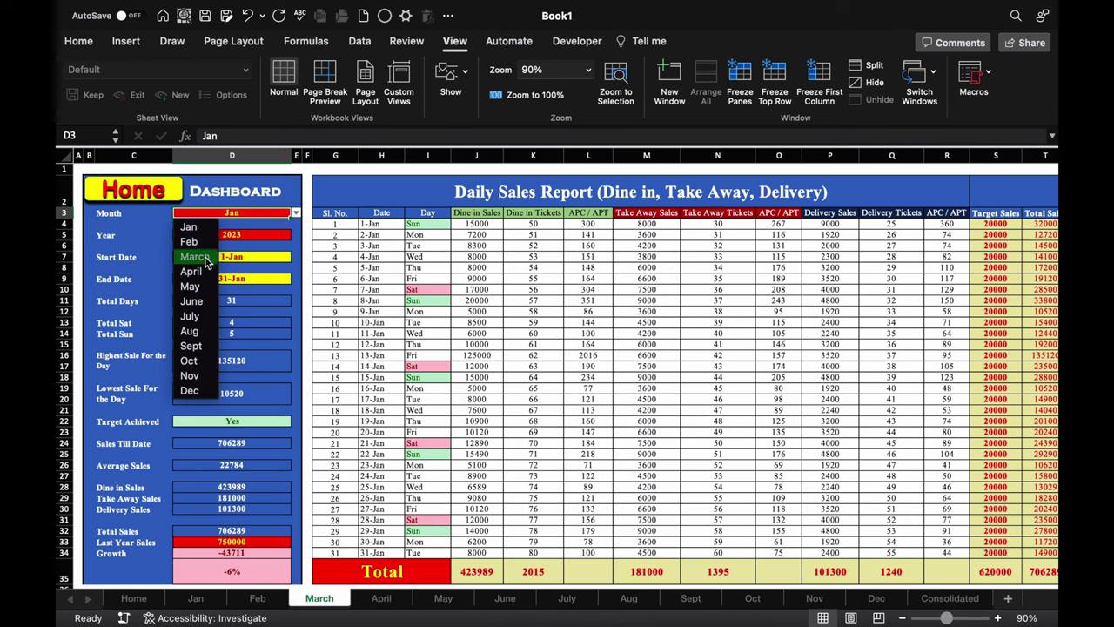
left_click(192, 242)
left_click(296, 214)
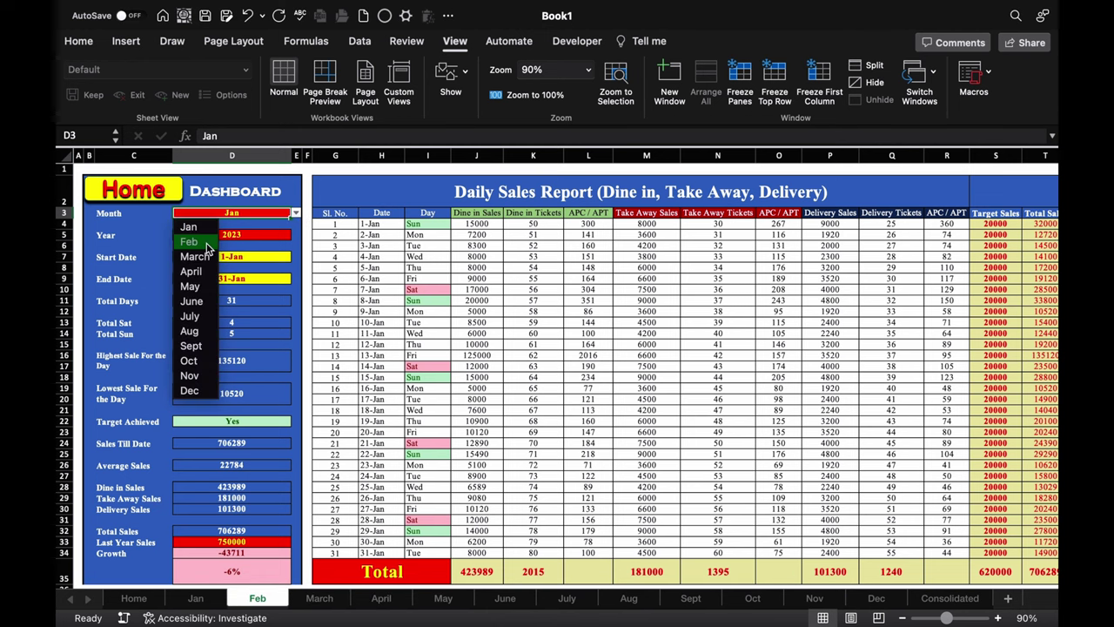
left_click(206, 242)
Test the links by going to the Home sheet, opening the Sept sheet from its button and returning to Home
left_click(137, 192)
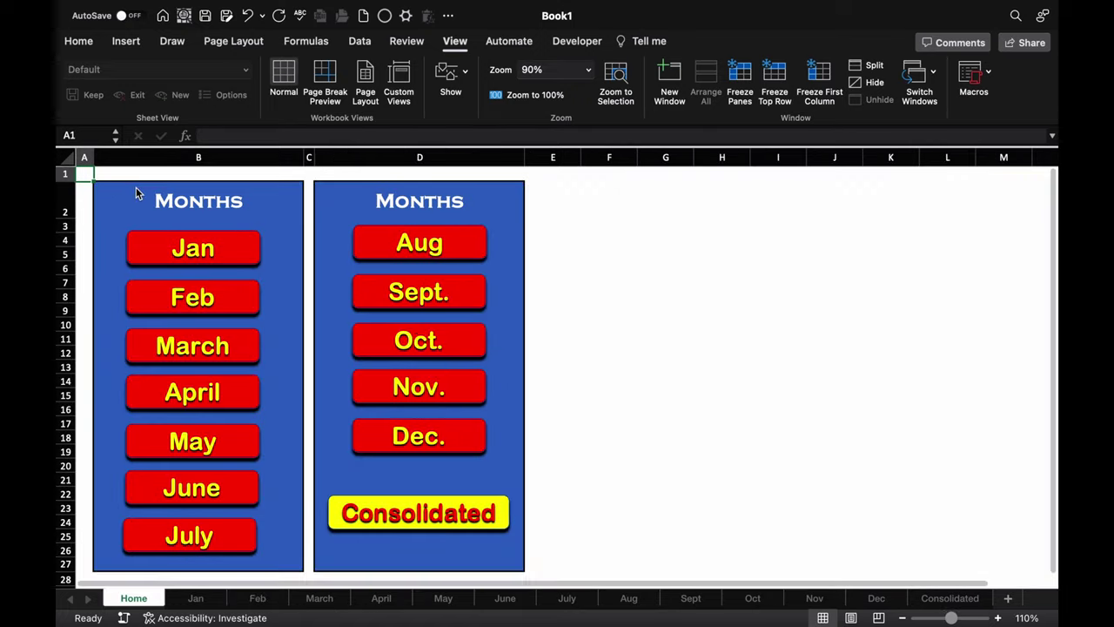
left_click(425, 294)
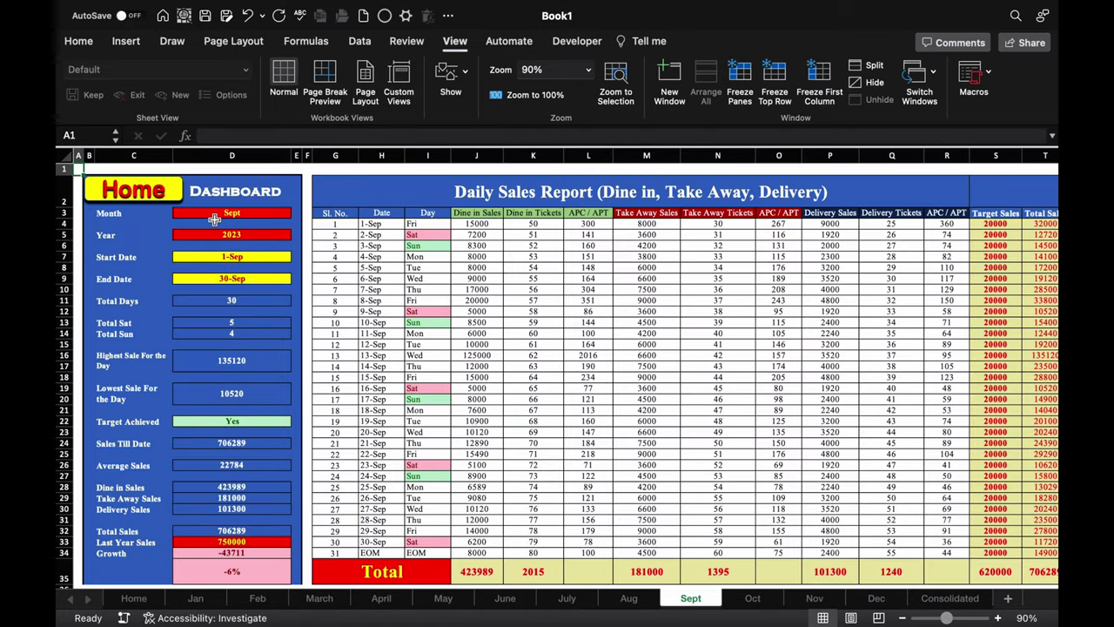
left_click(148, 200)
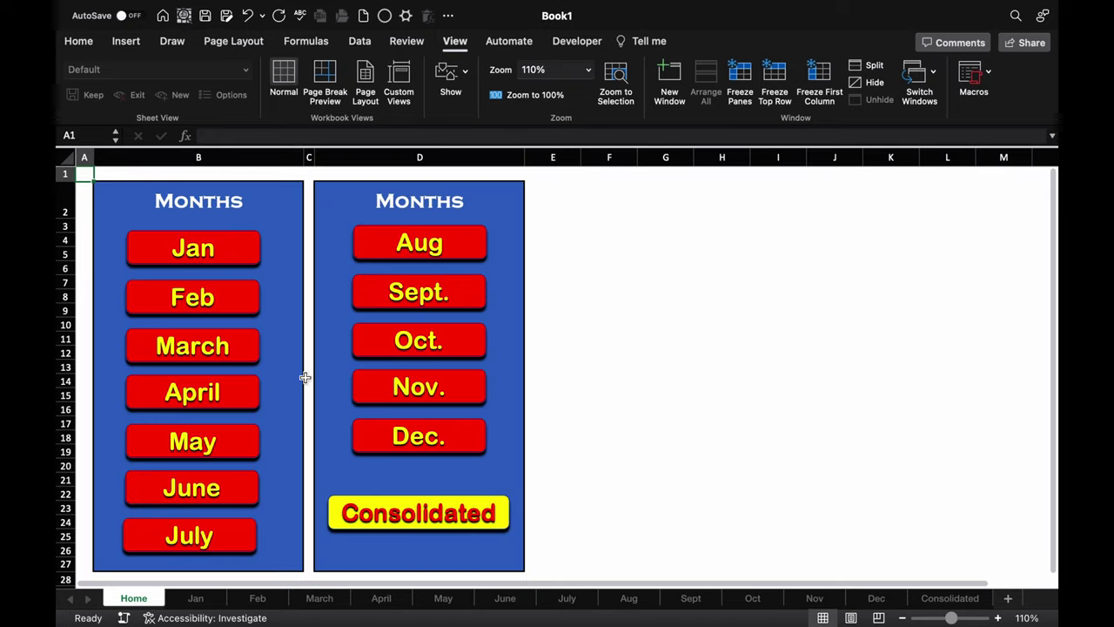
Follow the Consolidated button's link and change that sheet's main title in G2 to "Consolidated Sales Report (Dine in, Take Away, Delivery)"
left_click(434, 522)
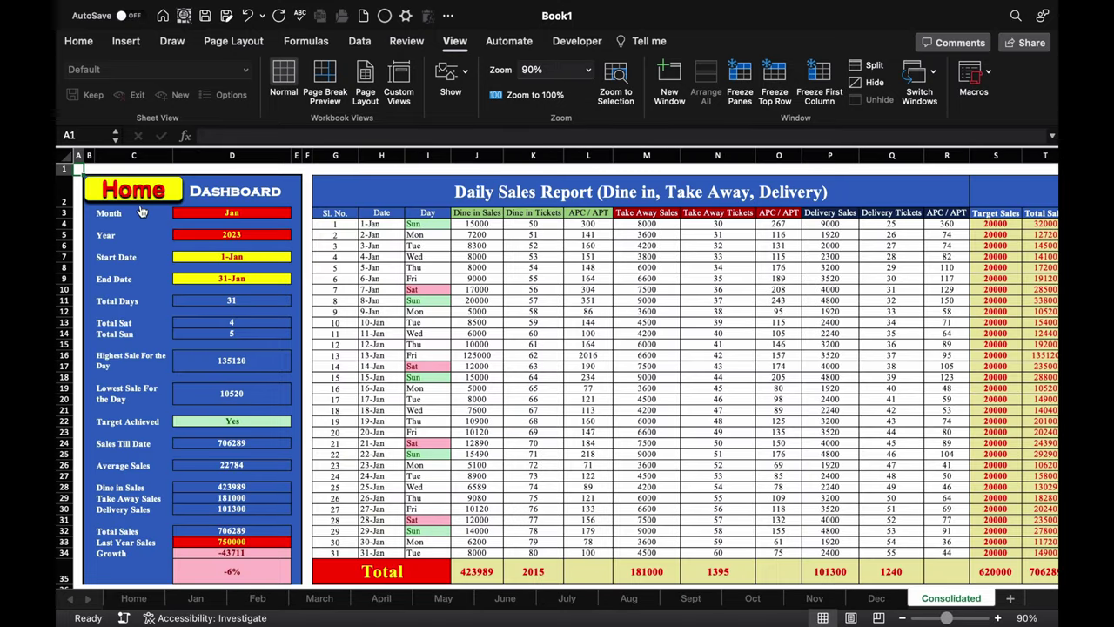
left_click(710, 191)
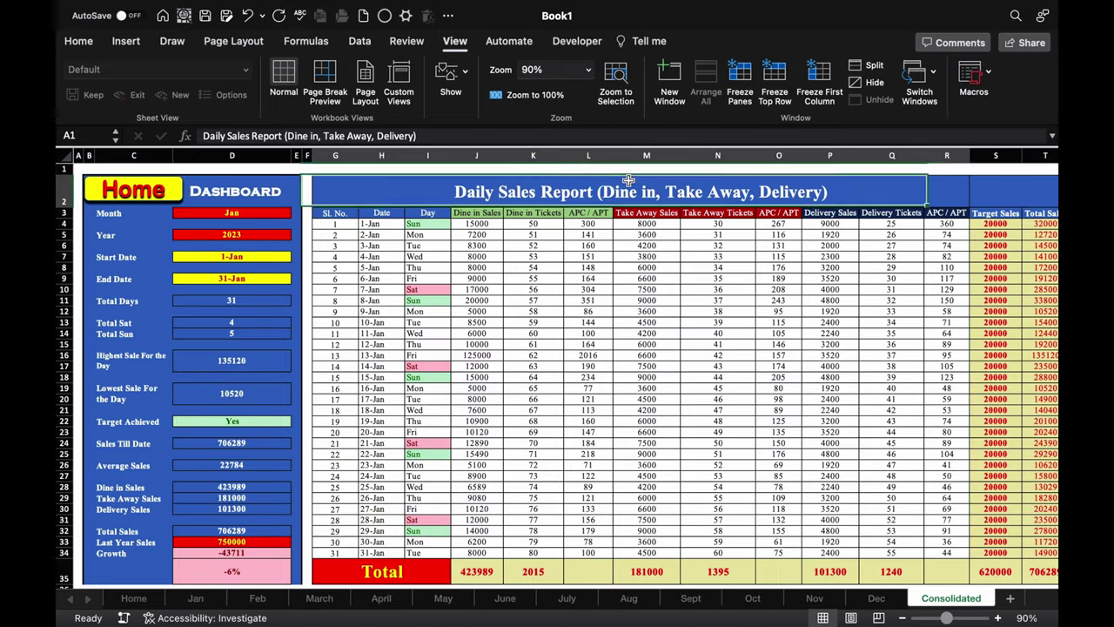
left_click_drag(235, 135, 171, 141)
key("BackSpace")
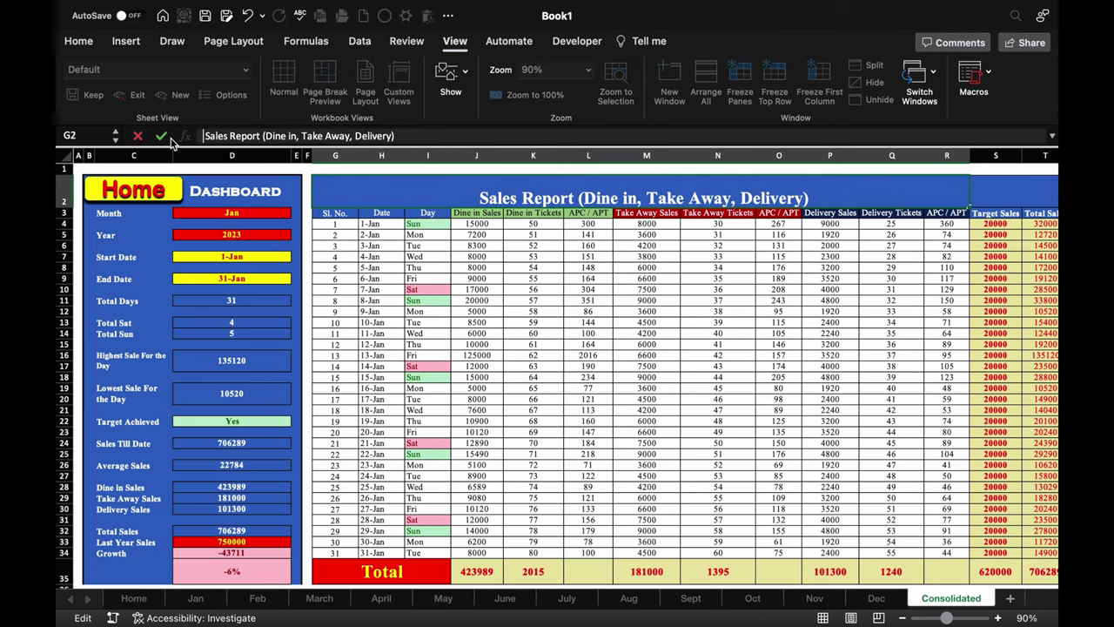
type("Consolidated")
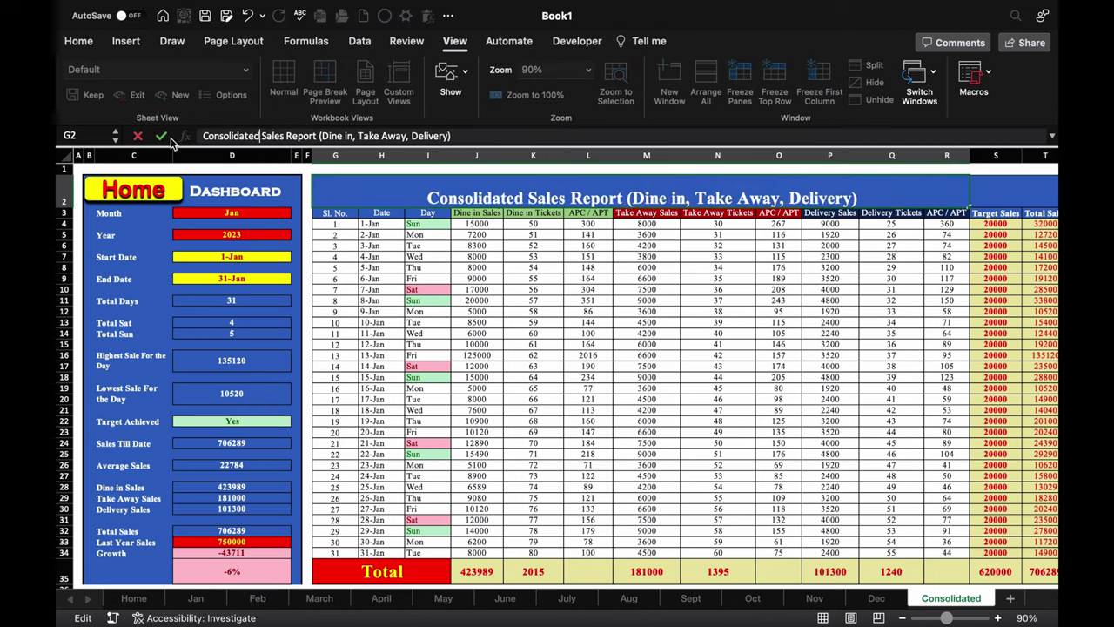
key("Return")
Clear the month in D3 of the Consolidated sheet and delete the Date and Day columns, H and I
left_click(217, 211)
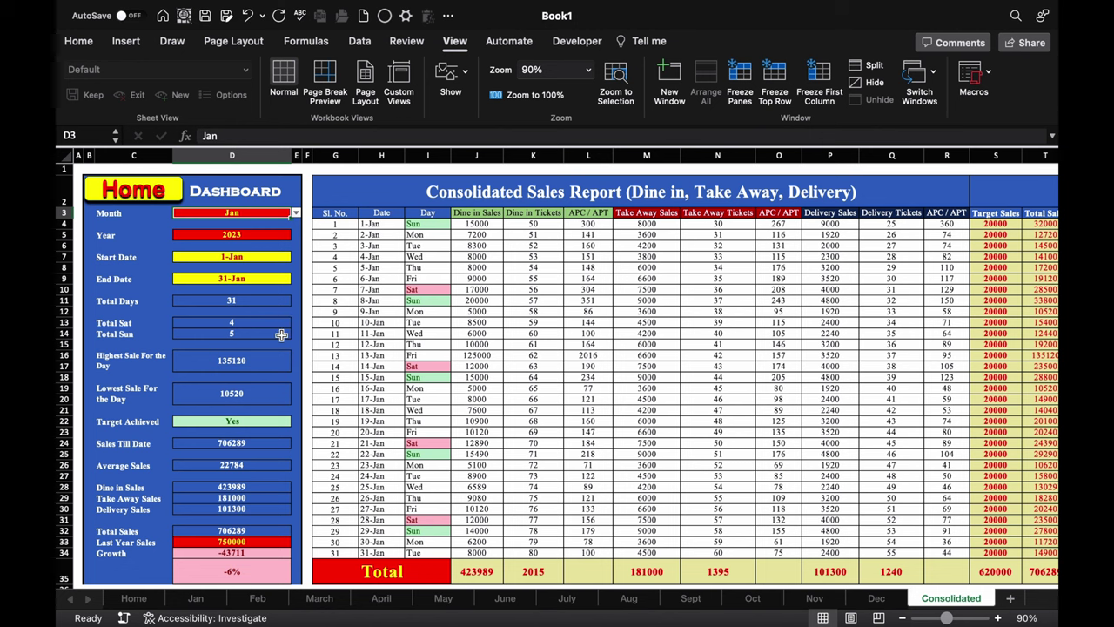
key("Delete")
left_click_drag(379, 149, 421, 159)
right_click(424, 159)
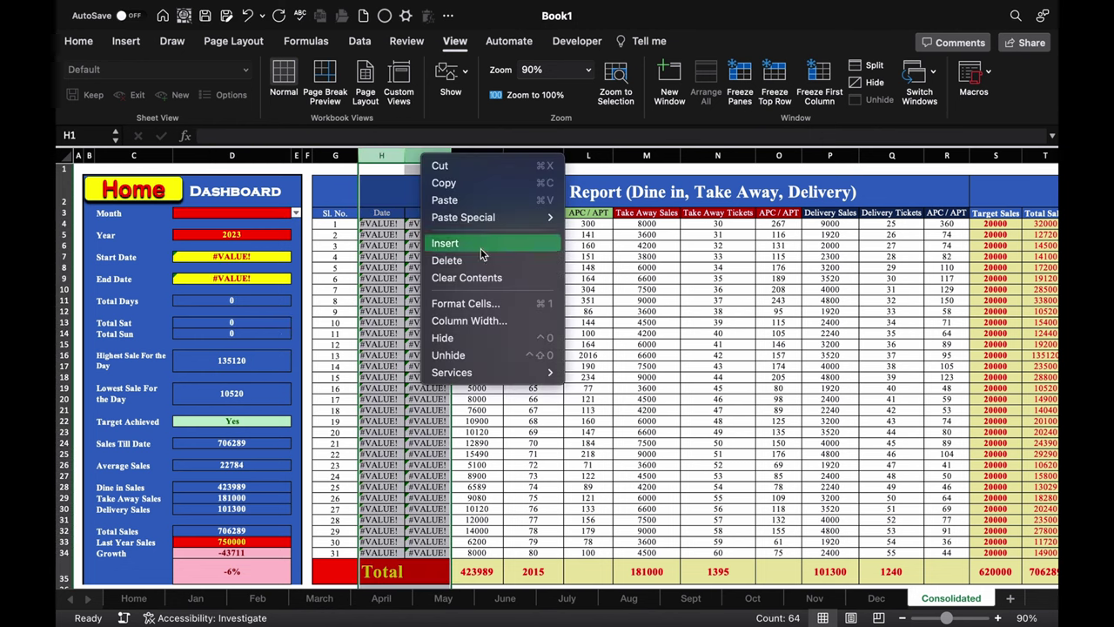
left_click(447, 260)
Clear the dashboard cells for Start Date, End Date, Total Days, Total Sat and Total Sun on the Consolidated sheet
left_click(225, 257)
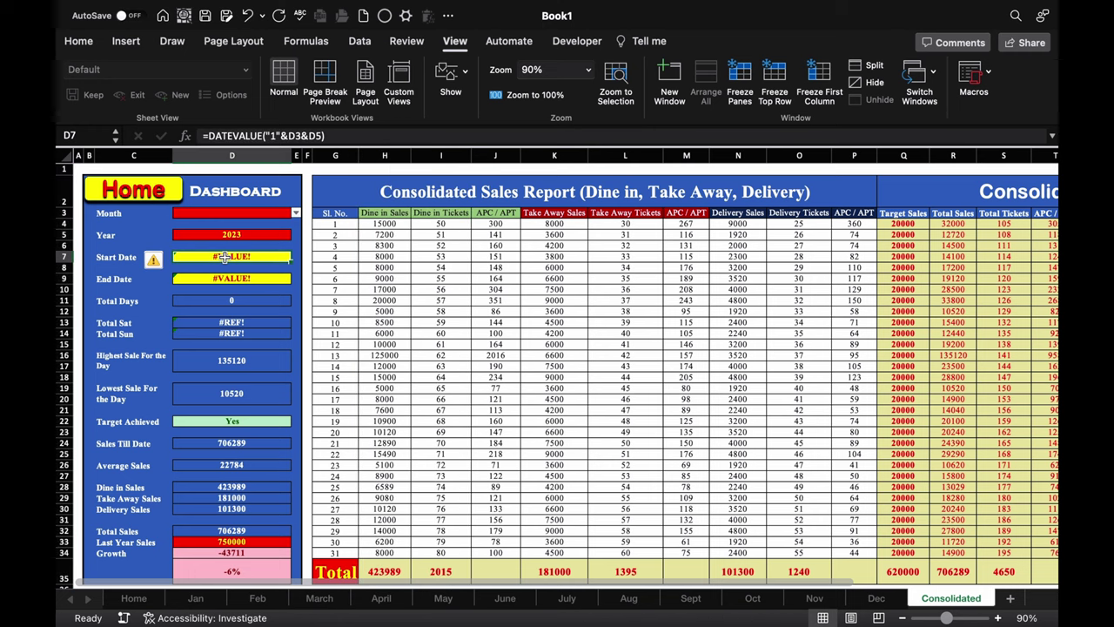
key("Delete")
left_click(233, 278)
key("Delete")
left_click(266, 300)
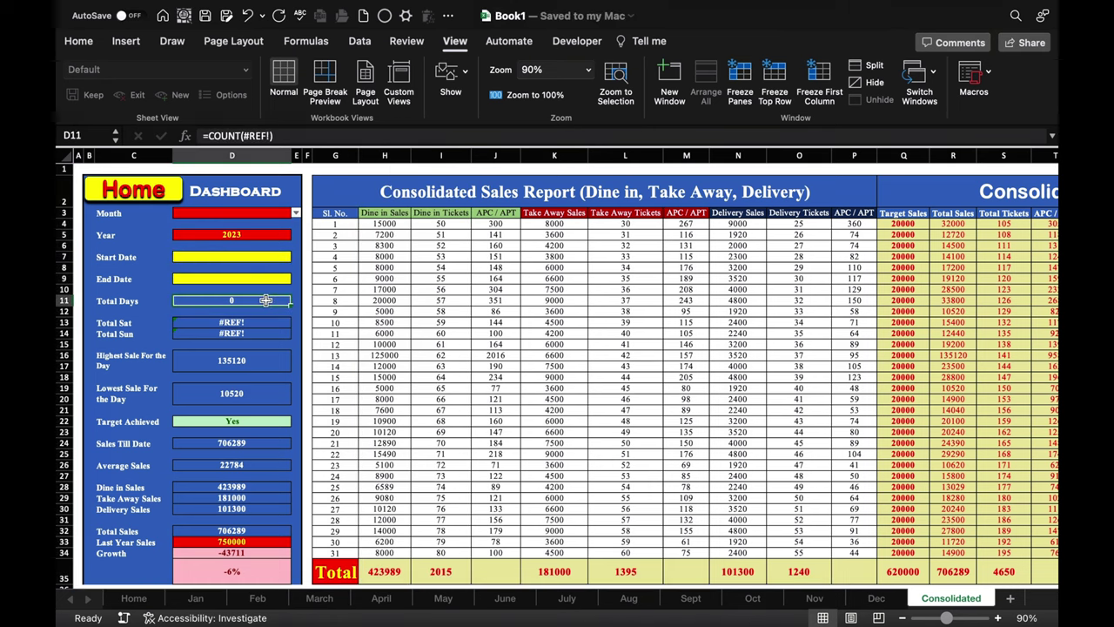
left_click_drag(265, 322, 265, 328)
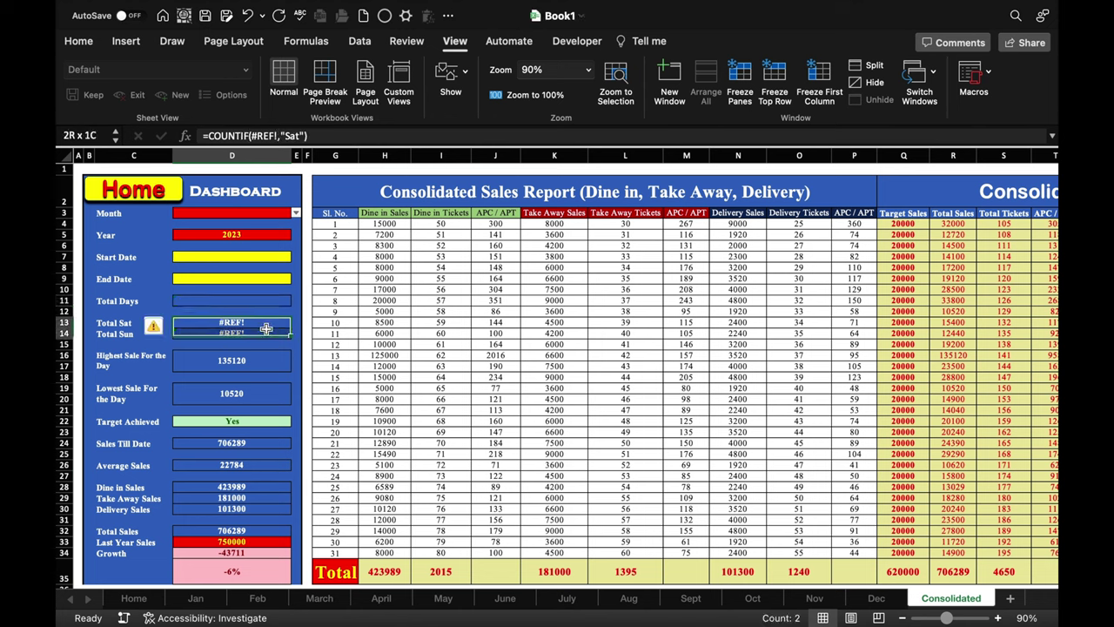
key("Delete")
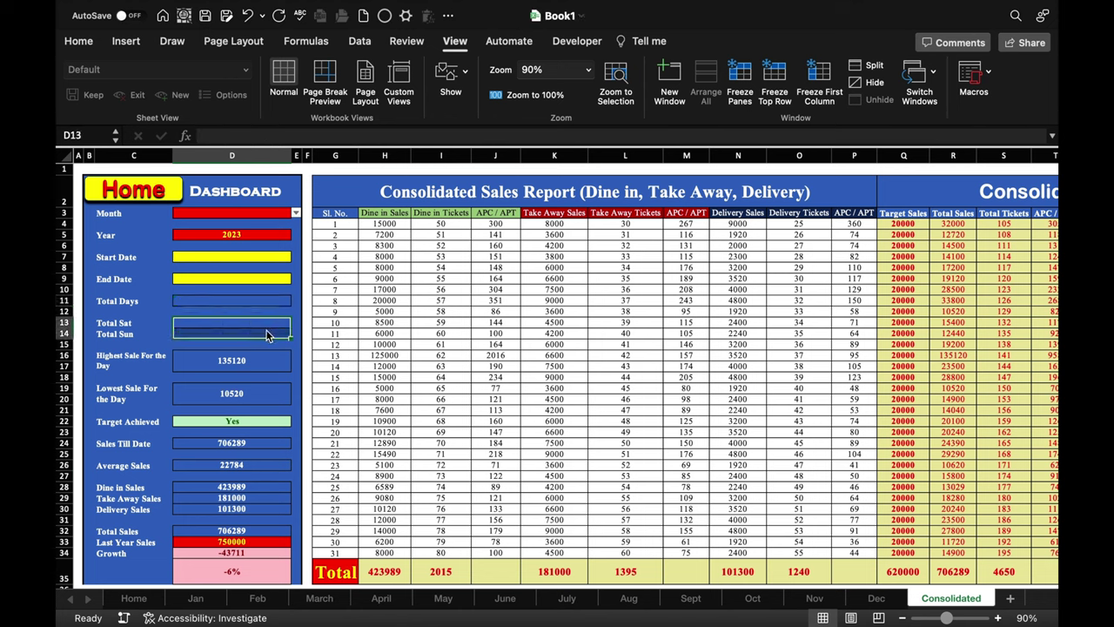
Clear the daily Dine in, Take Away and Delivery sales and tickets and the Target Sales, rows 4 to 34 of the Consolidated sheet
left_click_drag(383, 224, 428, 549)
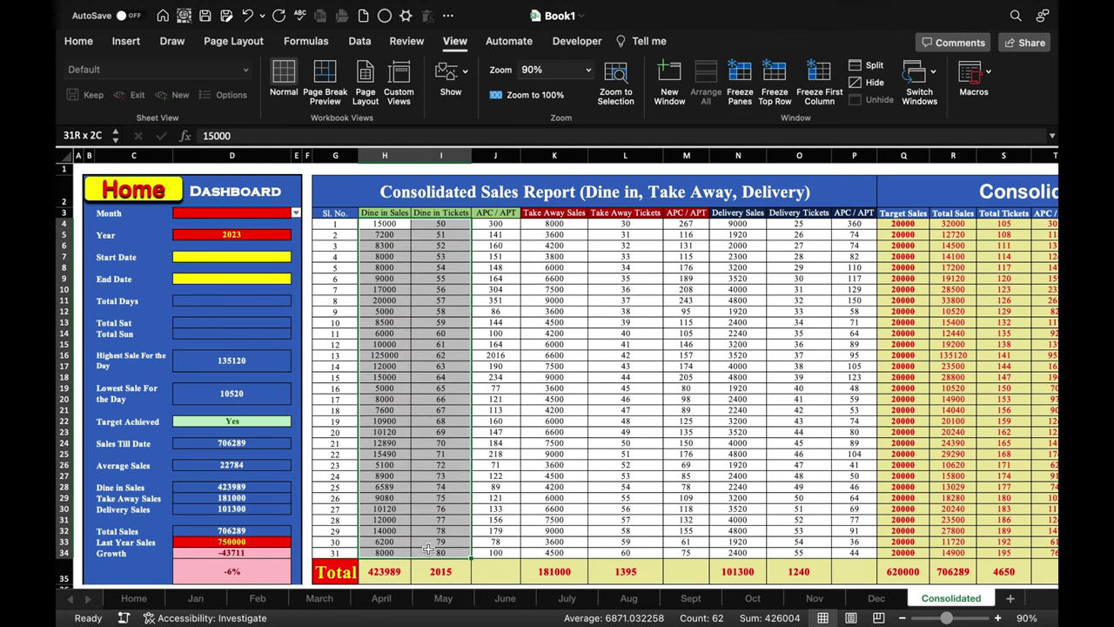
key("Delete")
left_click_drag(554, 224, 631, 551)
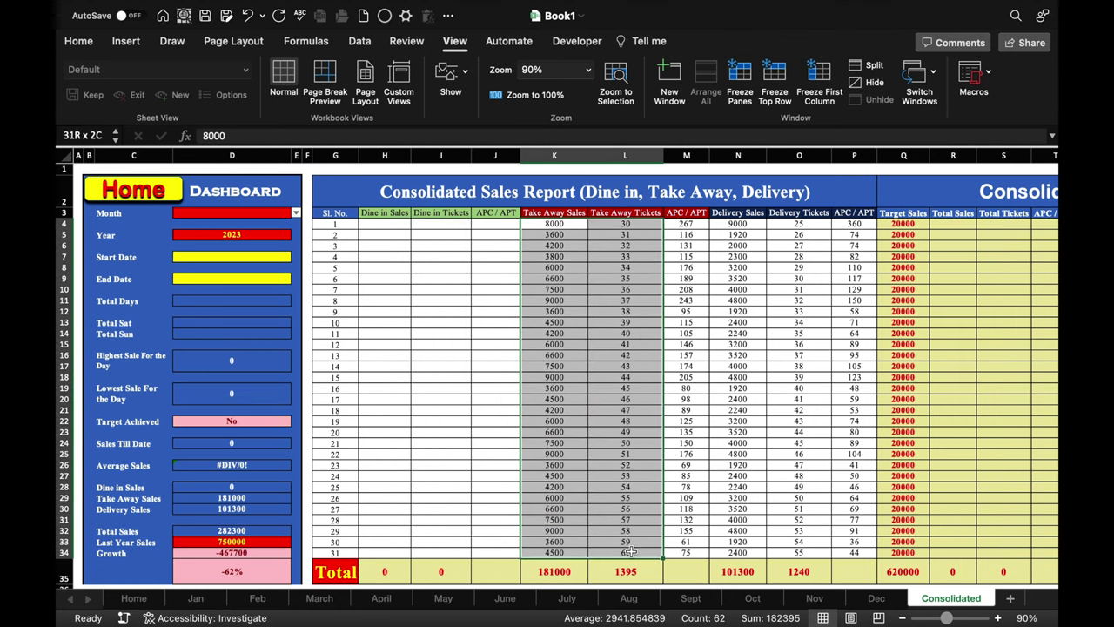
key("Delete")
left_click_drag(740, 224, 792, 551)
key("Delete")
left_click_drag(903, 224, 909, 552)
key("Delete")
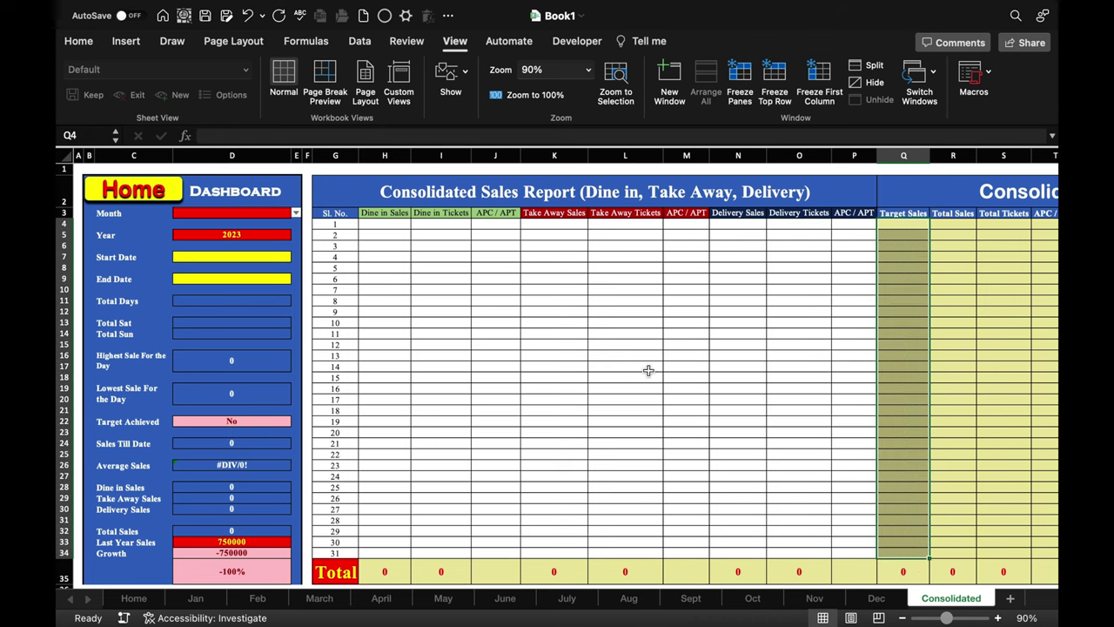
Start a sum formula in Consolidated cell H4 that adds cell J4 of the Jan, Feb and March sheets
left_click(625, 355)
left_click(394, 226)
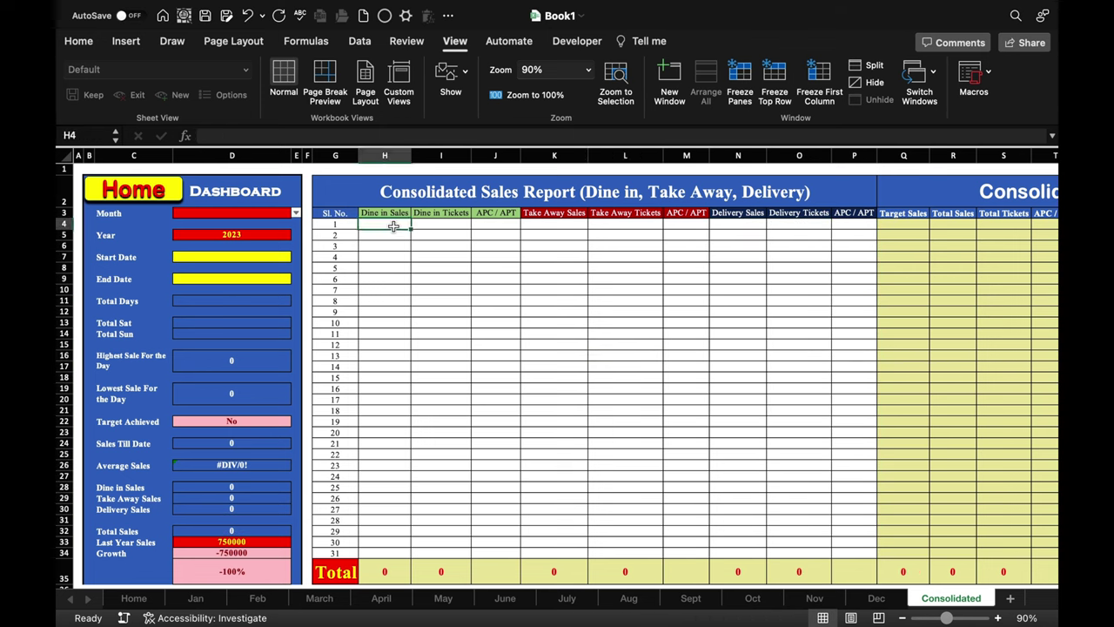
type("=")
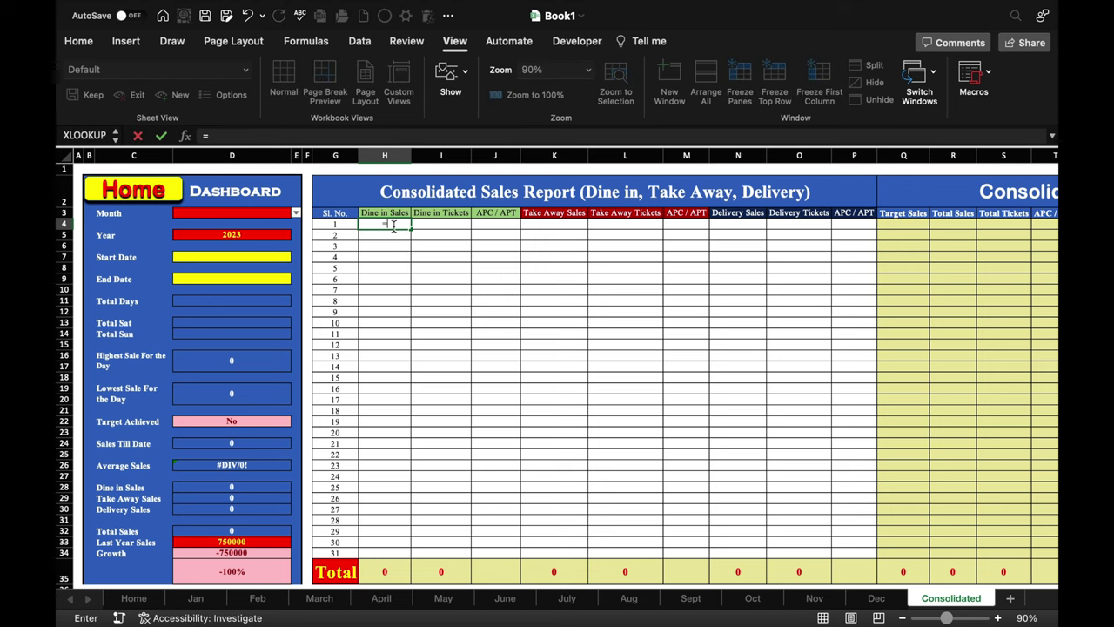
left_click(196, 598)
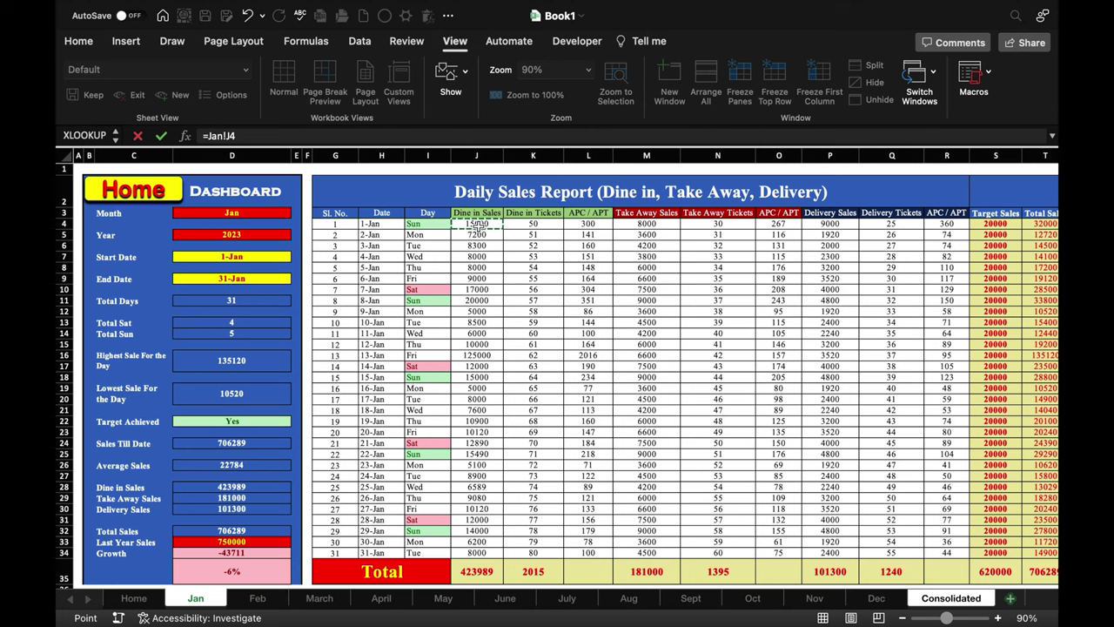
left_click(258, 598)
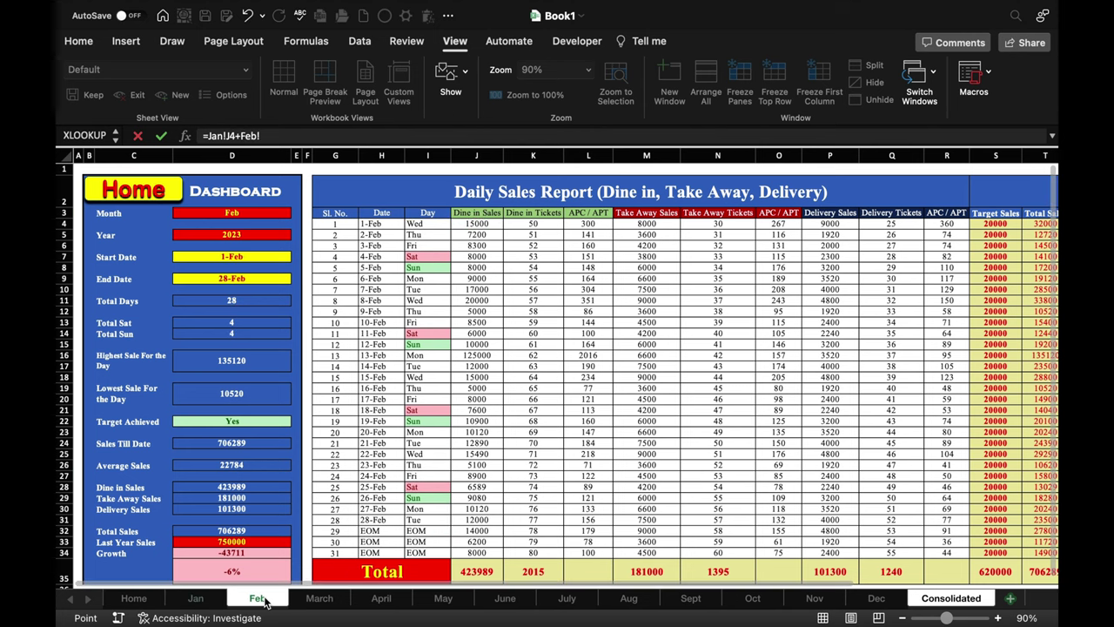
left_click(482, 224)
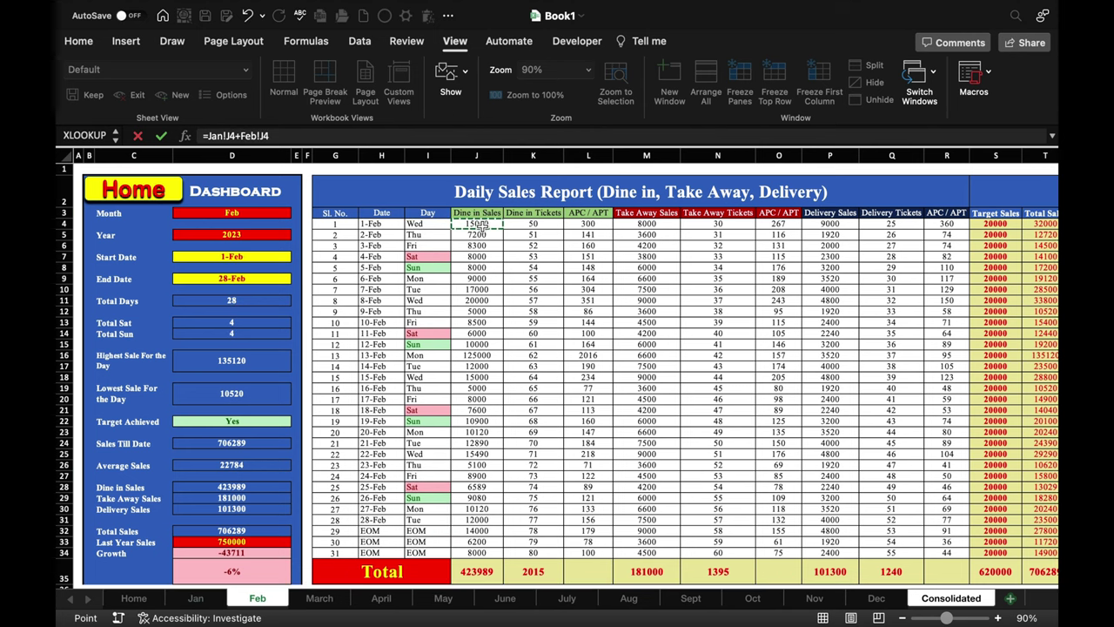
left_click(318, 598)
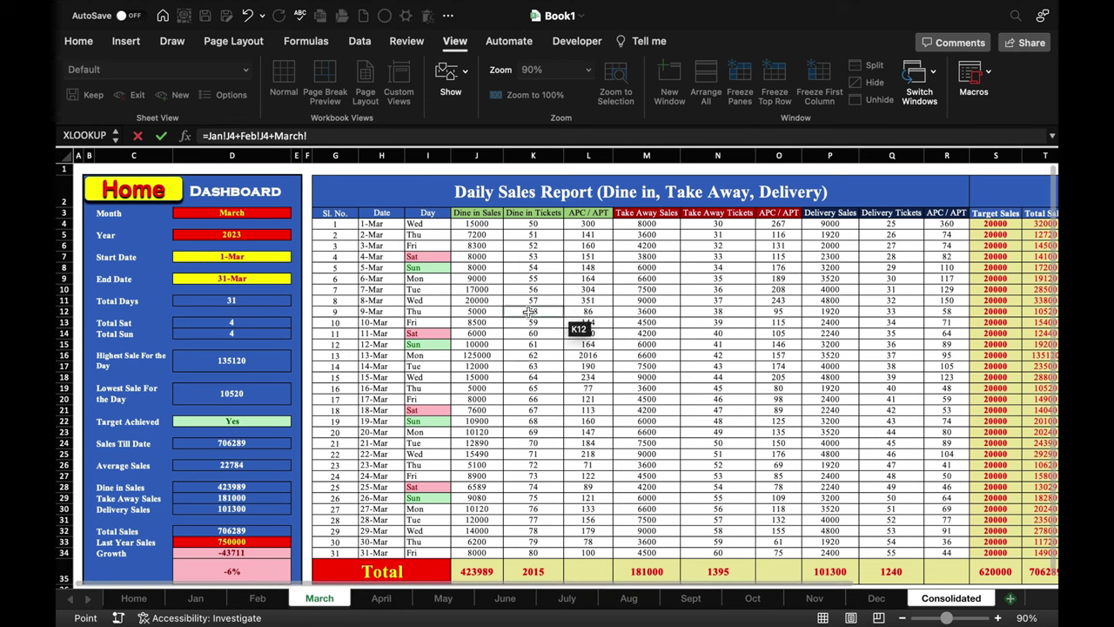
left_click(489, 226)
type("+")
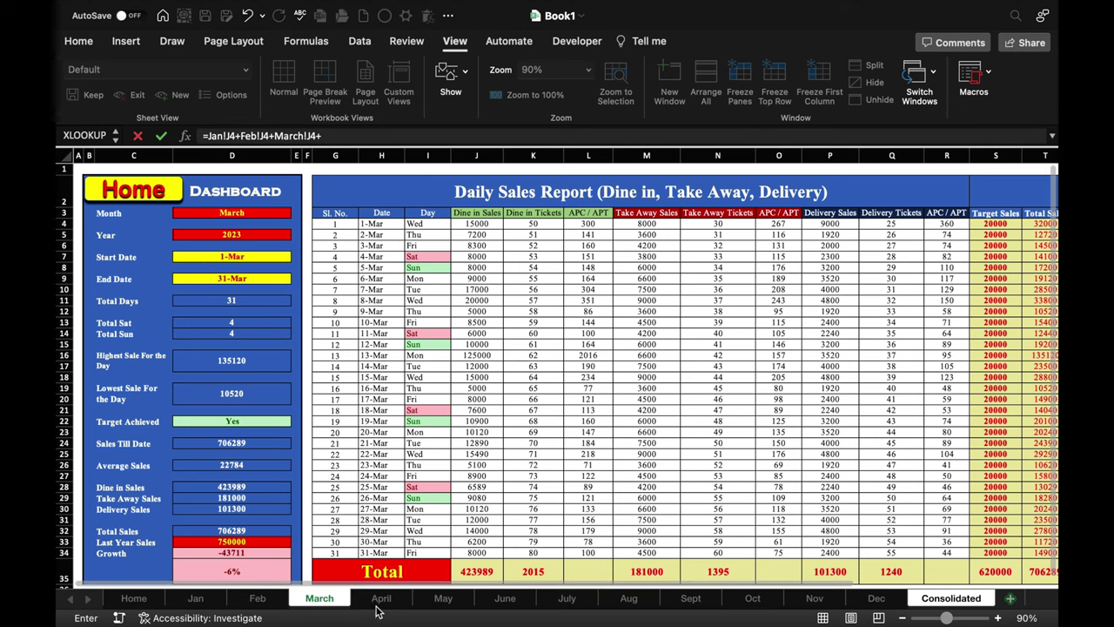
Extend the H4 sum formula with cell J4 of the April, May and June sheets
left_click(381, 598)
left_click(476, 224)
type("+")
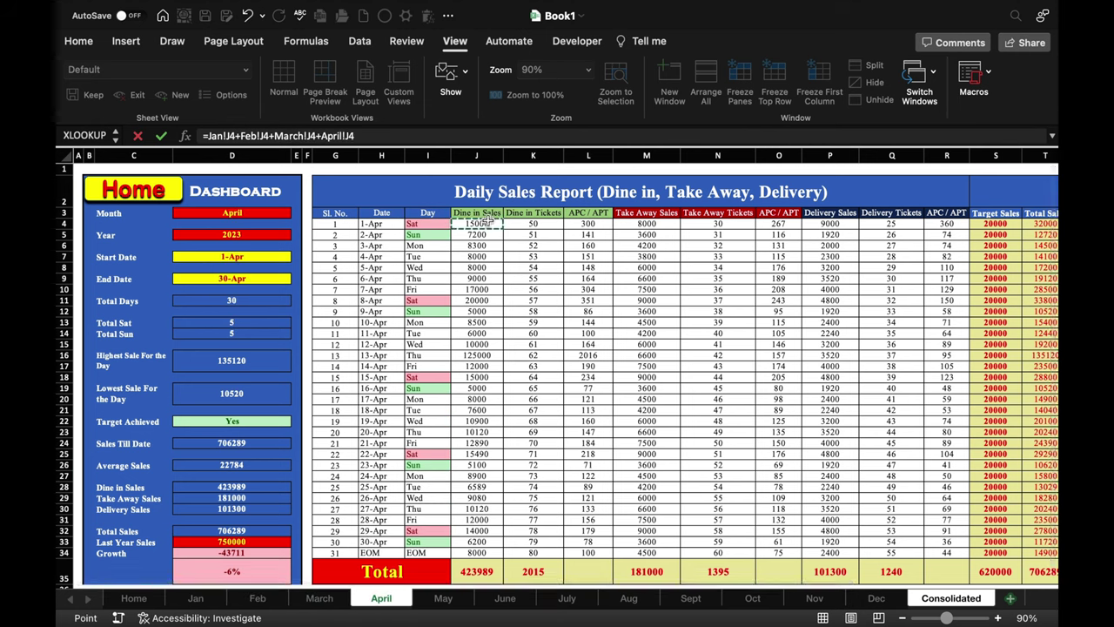
left_click(443, 598)
left_click(476, 224)
type("+")
left_click(505, 598)
left_click(477, 224)
type("+")
Extend the H4 sum formula with cell J4 of the July, Aug, Sept and Oct sheets
left_click(567, 598)
type("+")
left_click(628, 598)
type("+")
left_click(691, 598)
type("+")
left_click(753, 598)
type("+")
Add cell J4 of the Nov and Dec sheets to the H4 sum formula and complete it
left_click(814, 598)
left_click(487, 224)
type("+")
left_click(877, 598)
left_click(487, 224)
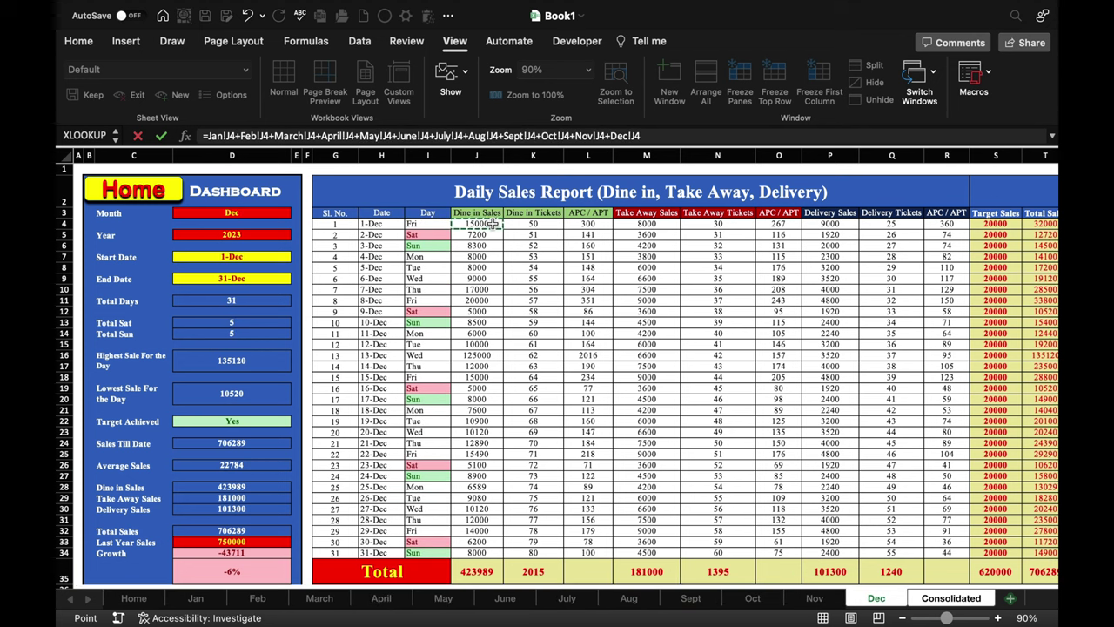
key("Return")
Fill the H4 sum formula across row 4 of the Consolidated sheet to column P
left_click(384, 223)
left_click_drag(411, 229, 485, 234)
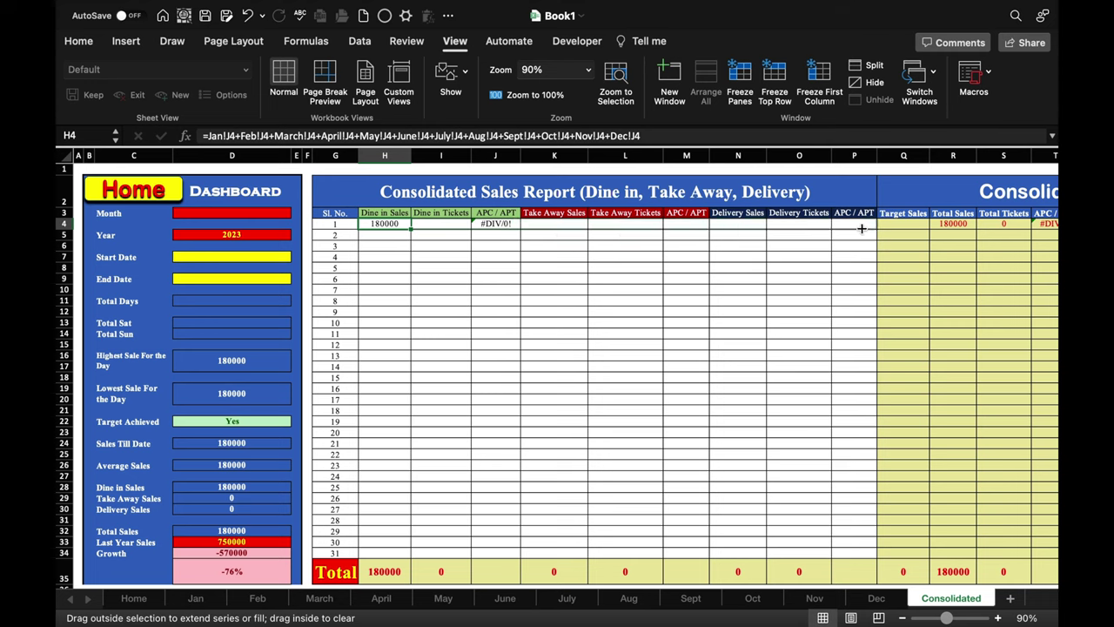
left_click_drag(862, 228, 863, 228)
Clear the summed values from the three APC / APT cells J4, M4 and P4 of the Consolidated sheet
left_click(495, 223)
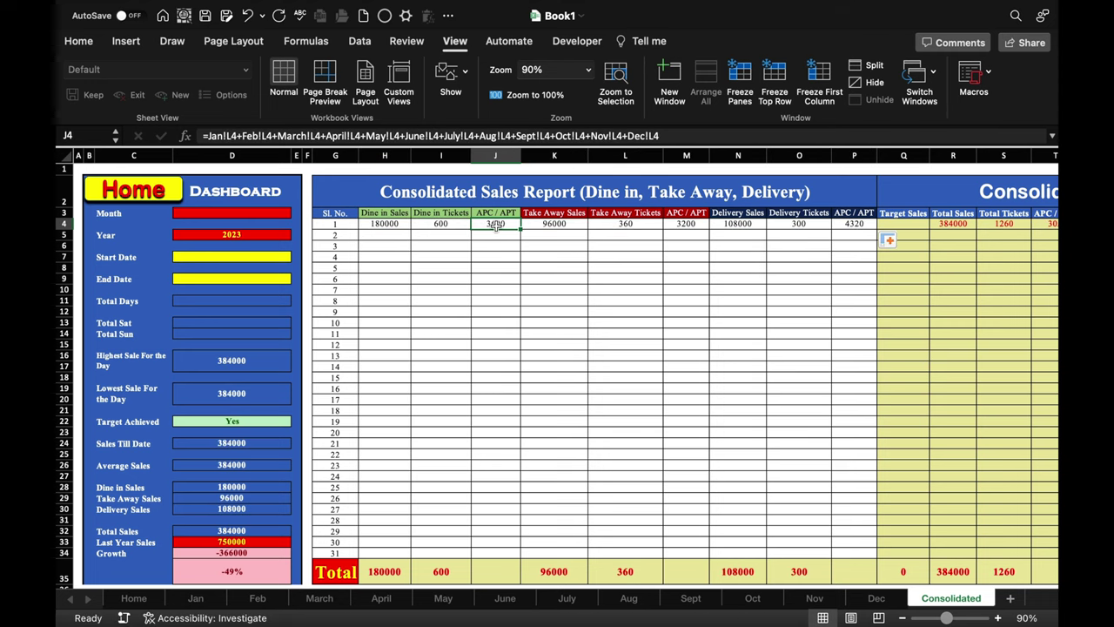
key("Delete")
left_click(677, 224)
key("Delete")
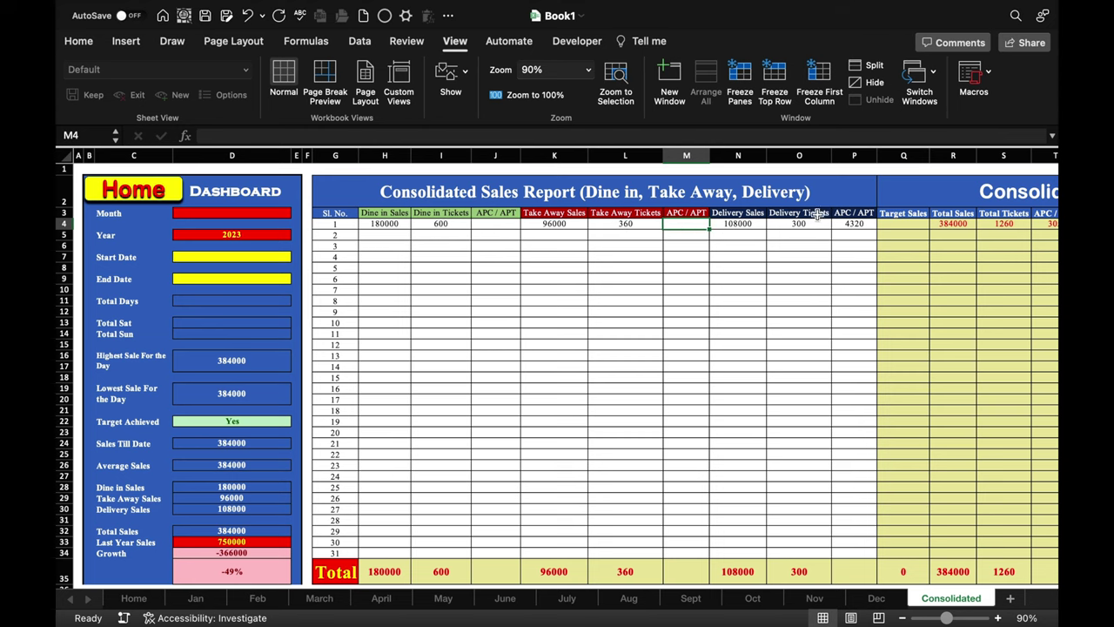
left_click(858, 224)
key("Delete")
Fill the APC / APT formulas from row 5 up into J4, M4 and P4, and fill H4:P4 down to row 34
left_click(498, 235)
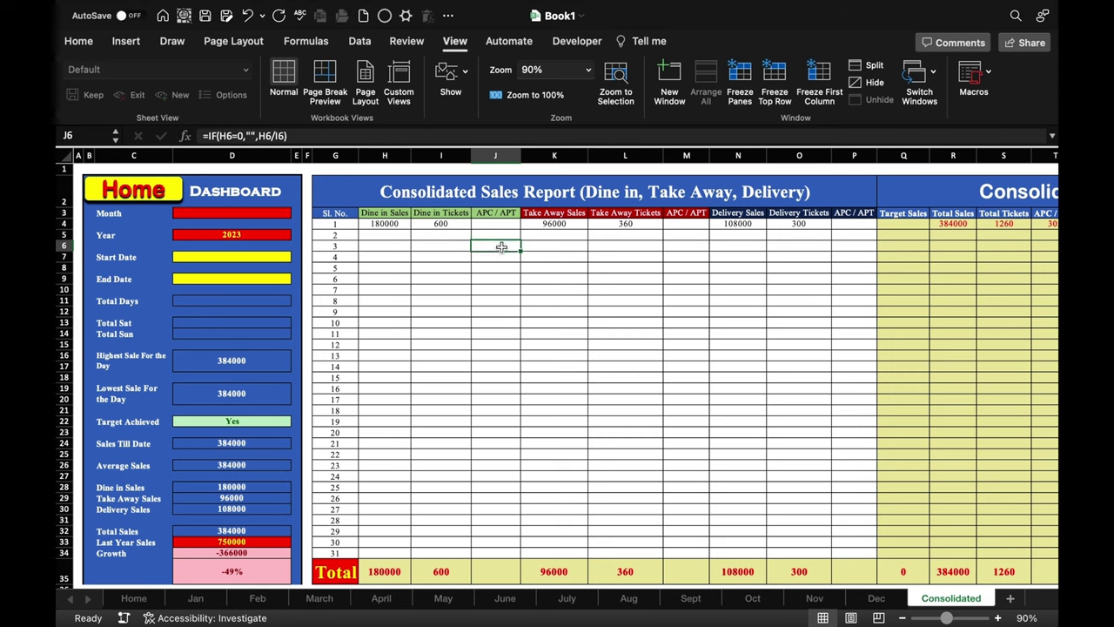
left_click_drag(519, 242, 521, 225)
left_click(688, 234)
left_click_drag(708, 241, 708, 225)
left_click(855, 234)
left_click_drag(876, 241, 876, 225)
left_click_drag(376, 223, 868, 558)
Start a Target Sales sum formula in Q4 with cell S4 of the Jan and Feb sheets
scroll(827, 366, "right", 3)
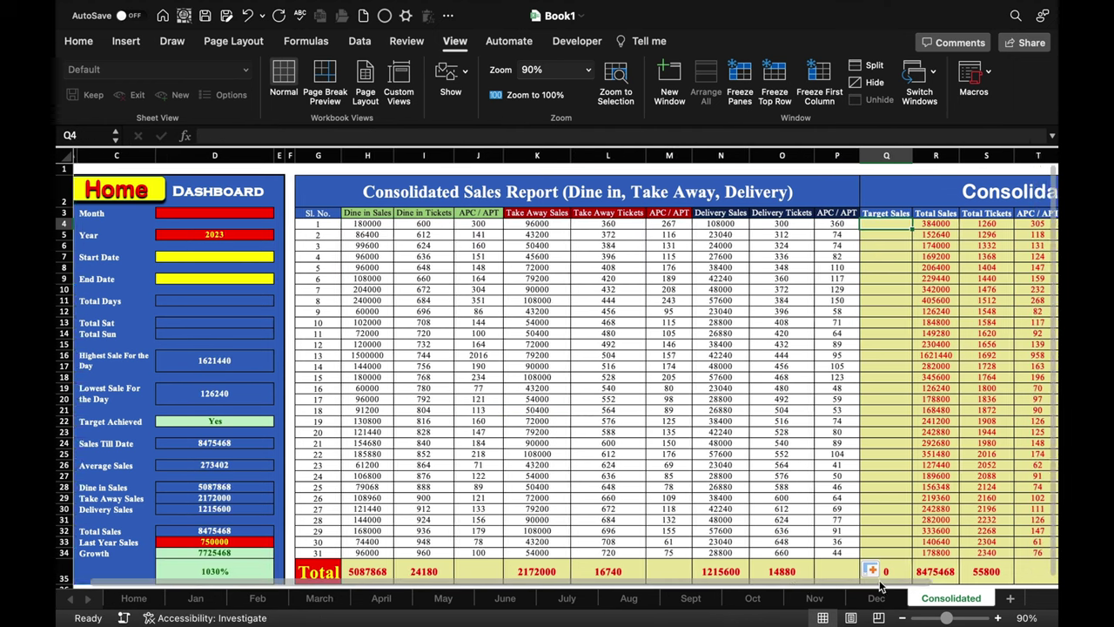
type("=")
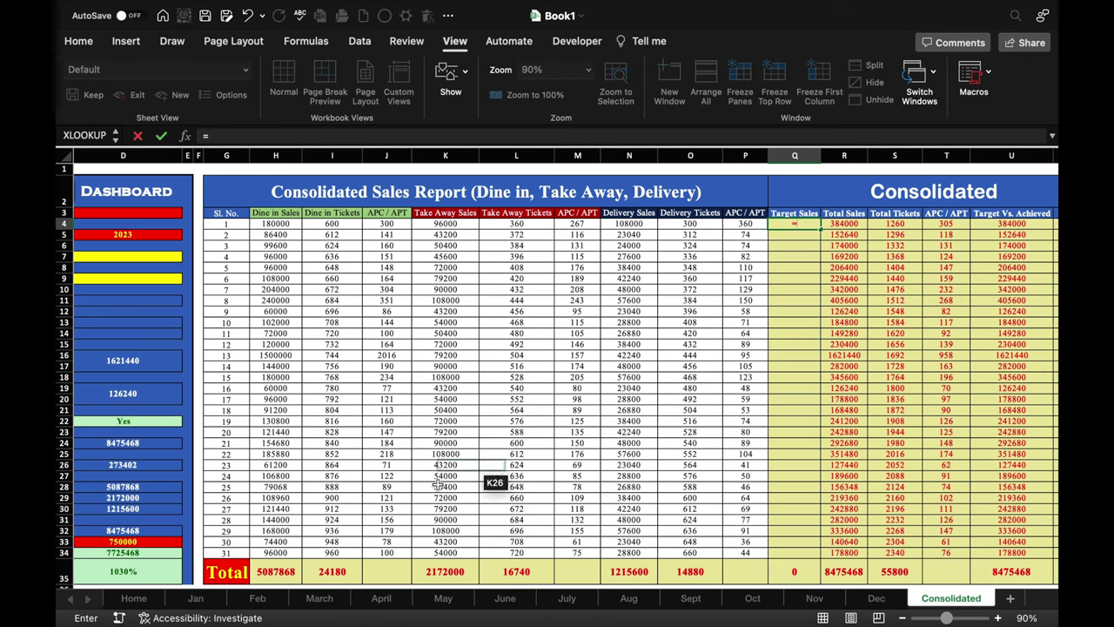
left_click(199, 599)
left_click(1001, 223)
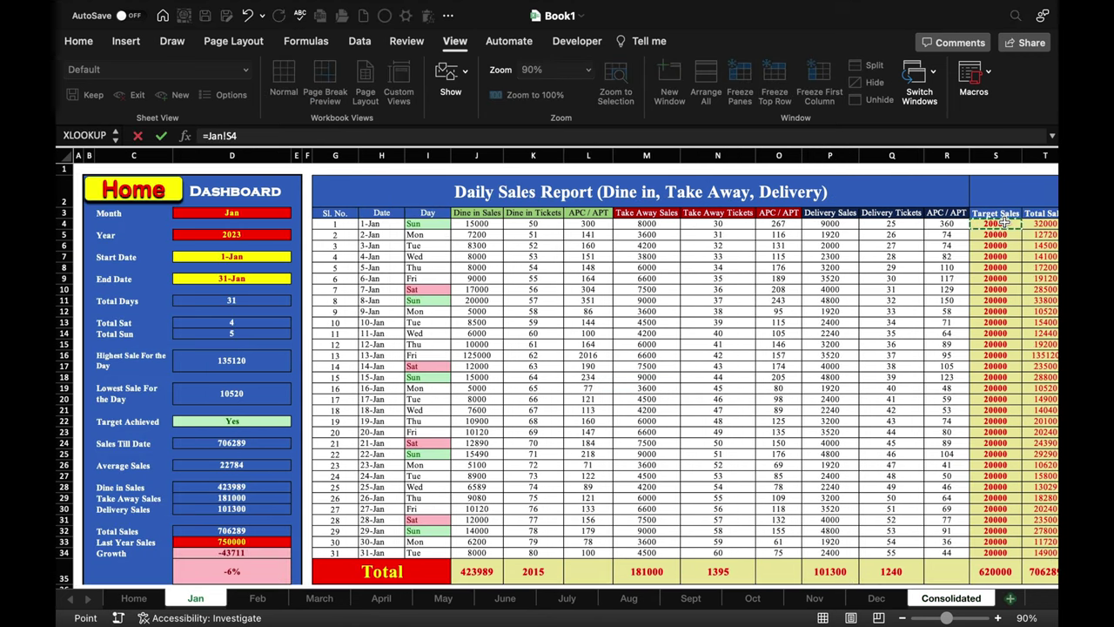
type("+")
left_click(258, 598)
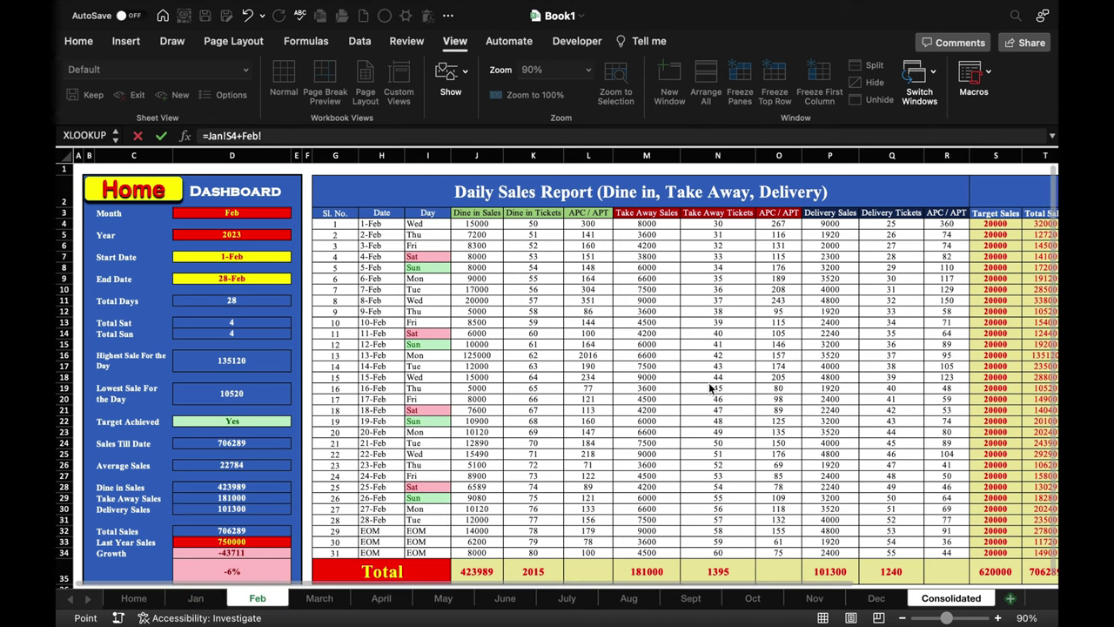
left_click(984, 224)
type("+")
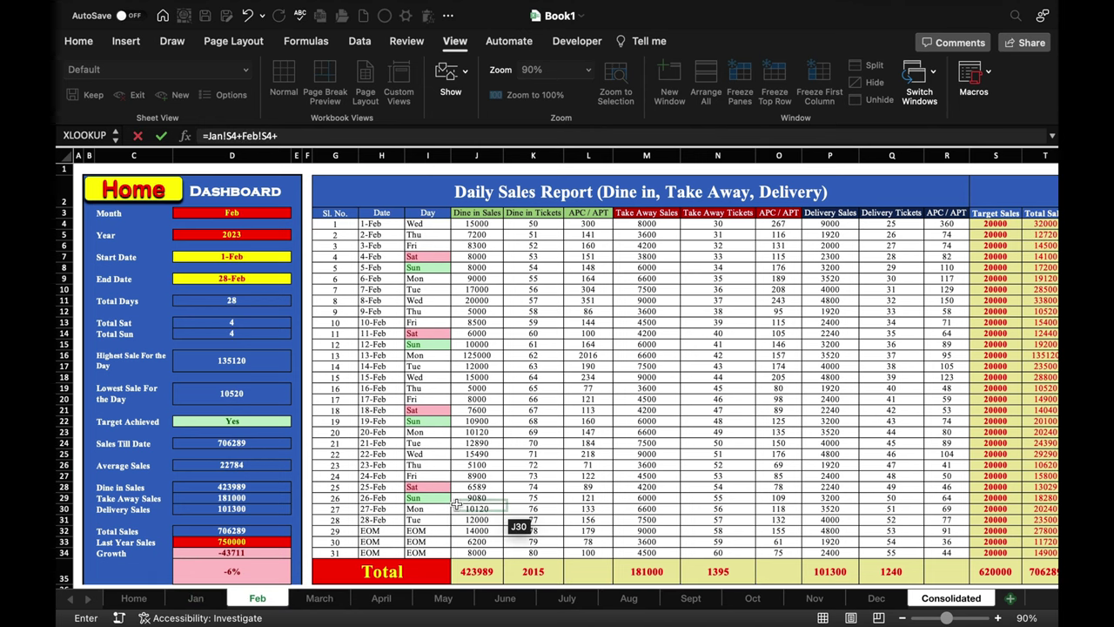
Extend the Q4 sum formula with cell S4 of the March, April and May sheets
left_click(319, 598)
left_click(995, 223)
type("+")
left_click(382, 598)
left_click(995, 224)
type("+")
left_click(443, 598)
left_click(995, 223)
type("+")
Extend the Q4 sum formula with cell S4 of the June, July, Aug and Sept sheets
left_click(505, 598)
left_click(567, 598)
left_click(629, 598)
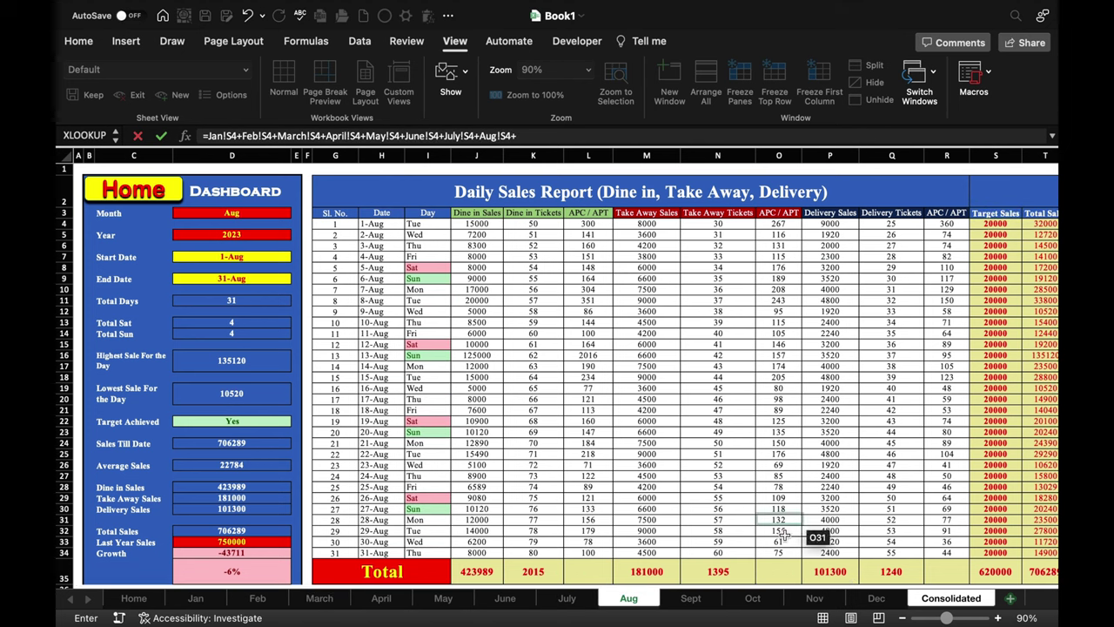
left_click(691, 598)
type("+")
Add cell S4 of the Oct, Nov and Dec sheets to the Q4 sum formula and complete it
left_click(753, 598)
left_click(995, 224)
type("+")
left_click(814, 598)
left_click(994, 224)
type("+")
left_click(876, 598)
left_click(994, 224)
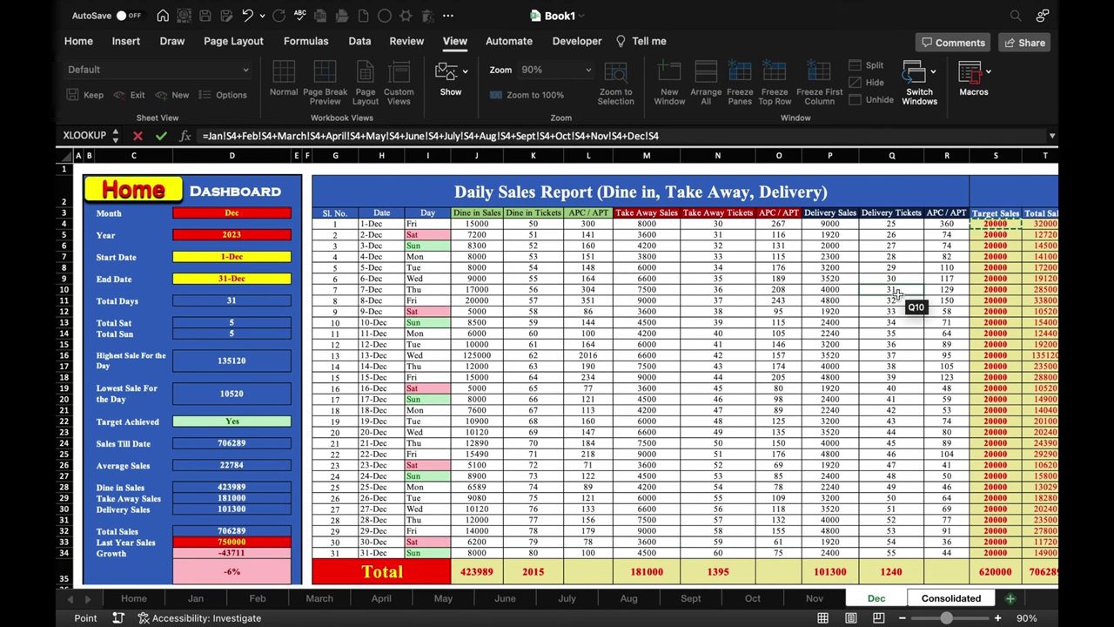
key("Return")
Fill the Q4 Target Sales formula down to row 34 of the Consolidated sheet
left_click(808, 224)
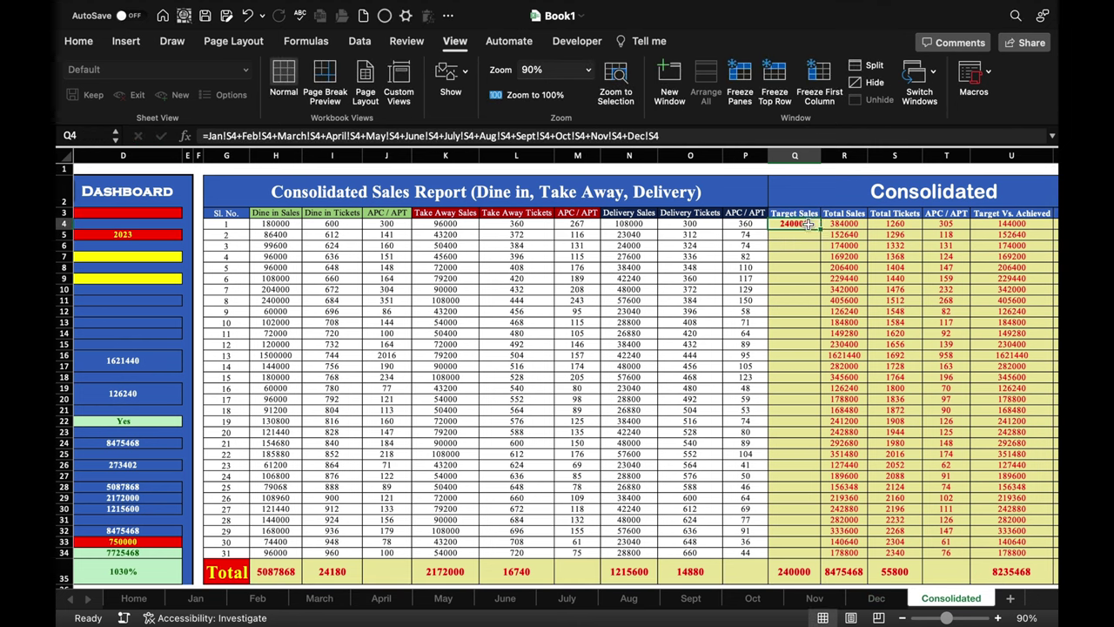
left_click_drag(820, 228, 816, 482)
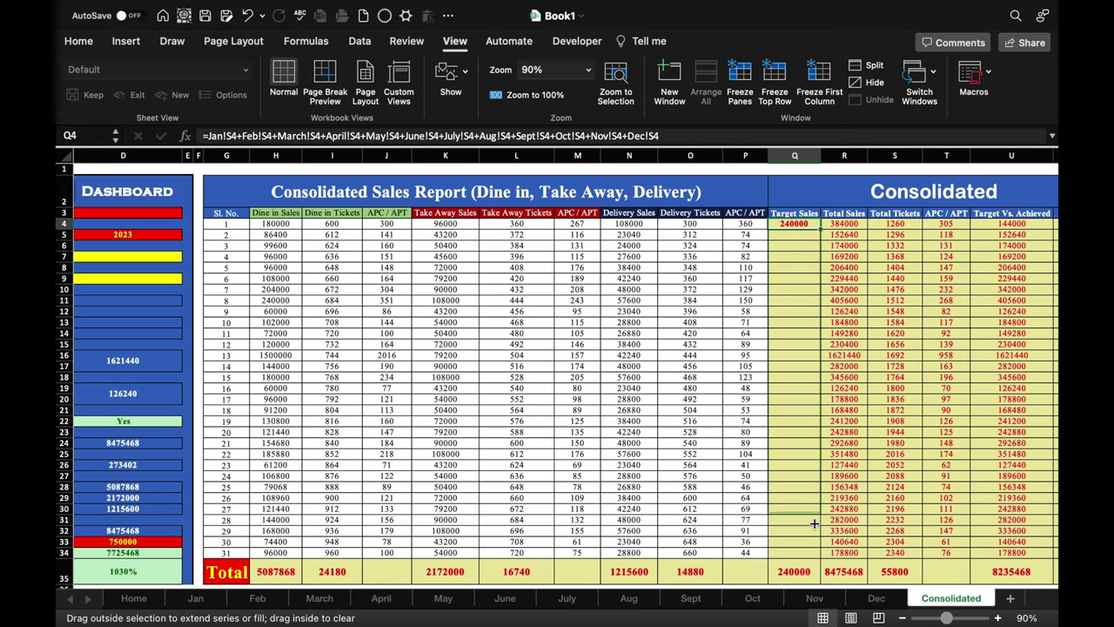
left_click_drag(814, 524, 814, 553)
scroll(826, 586, "right", 2)
scroll(825, 586, "left", 4)
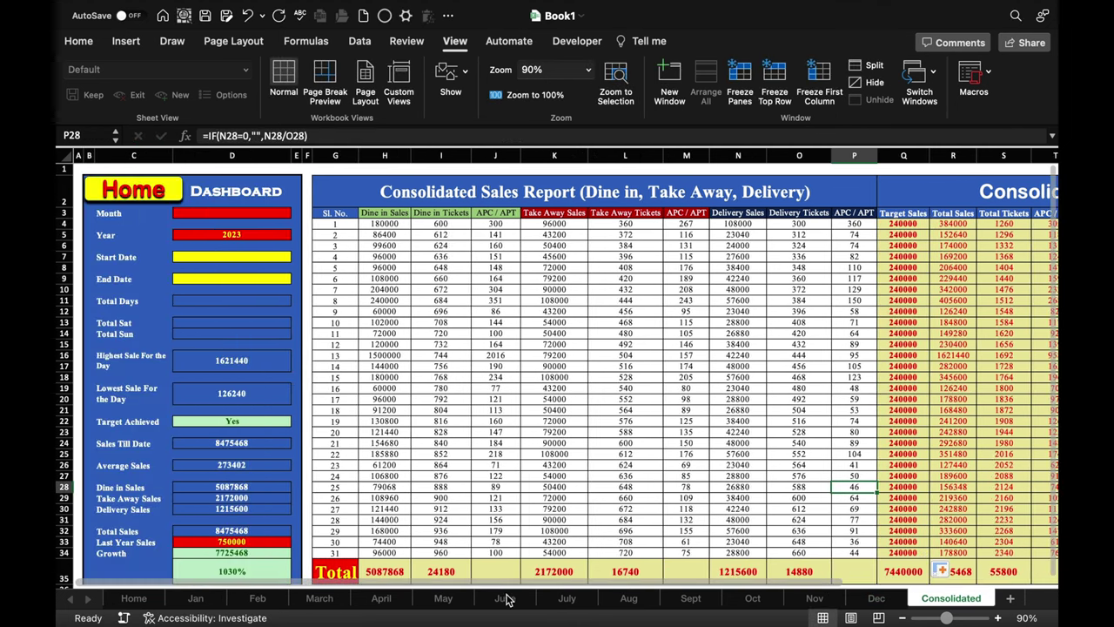
Start a Total Days sum formula in D11 of the Consolidated dashboard with cell D11 of the Jan, Feb and March sheets
left_click(247, 301)
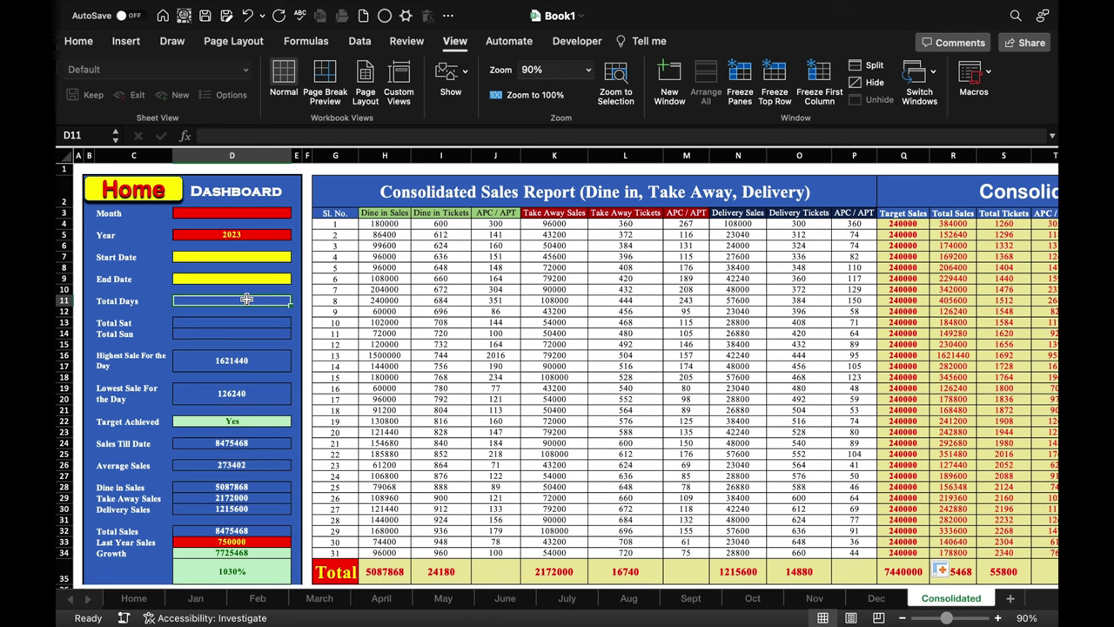
type("=")
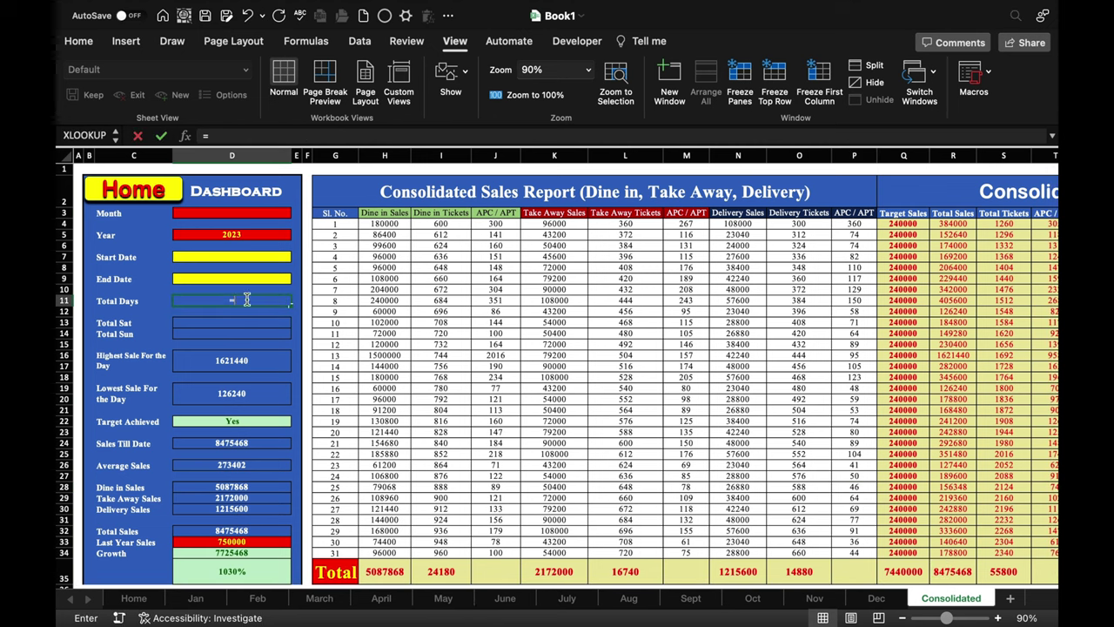
left_click(196, 599)
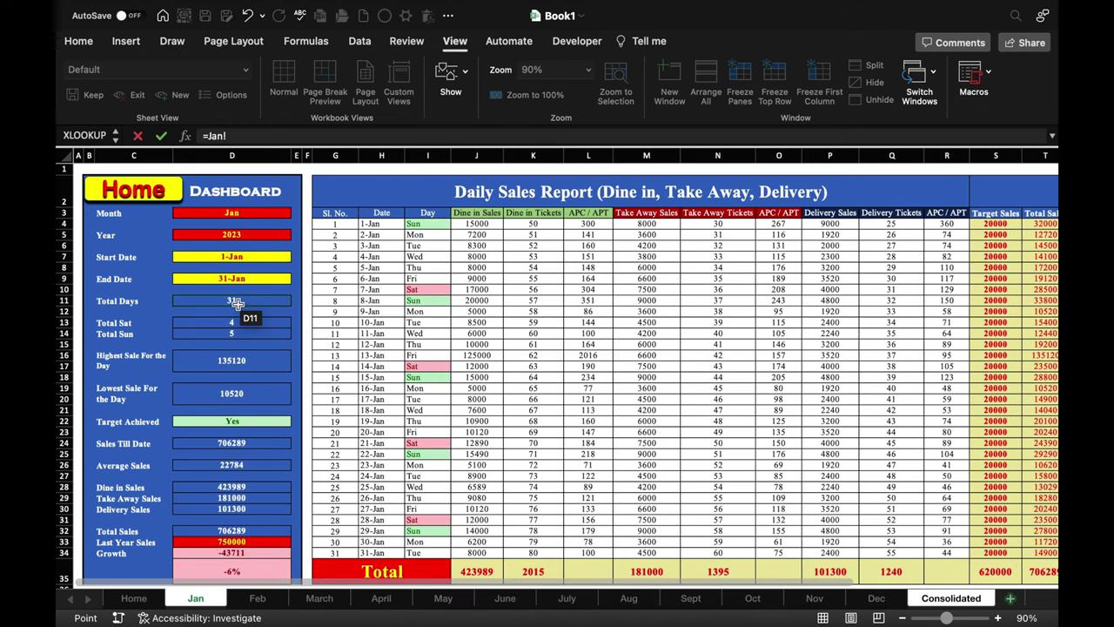
type("+")
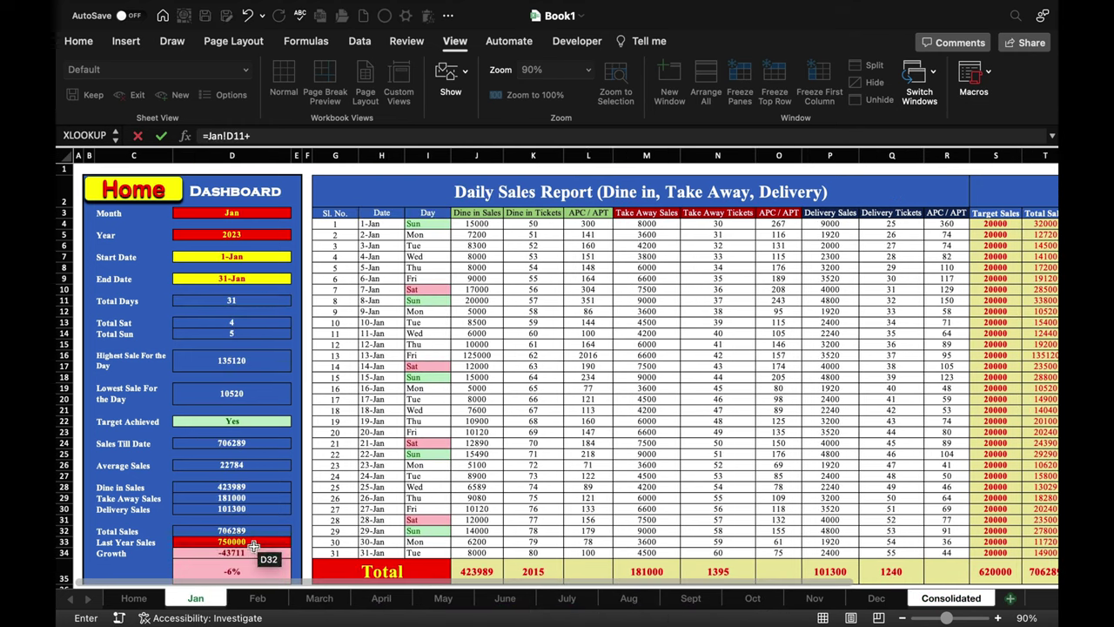
left_click(258, 599)
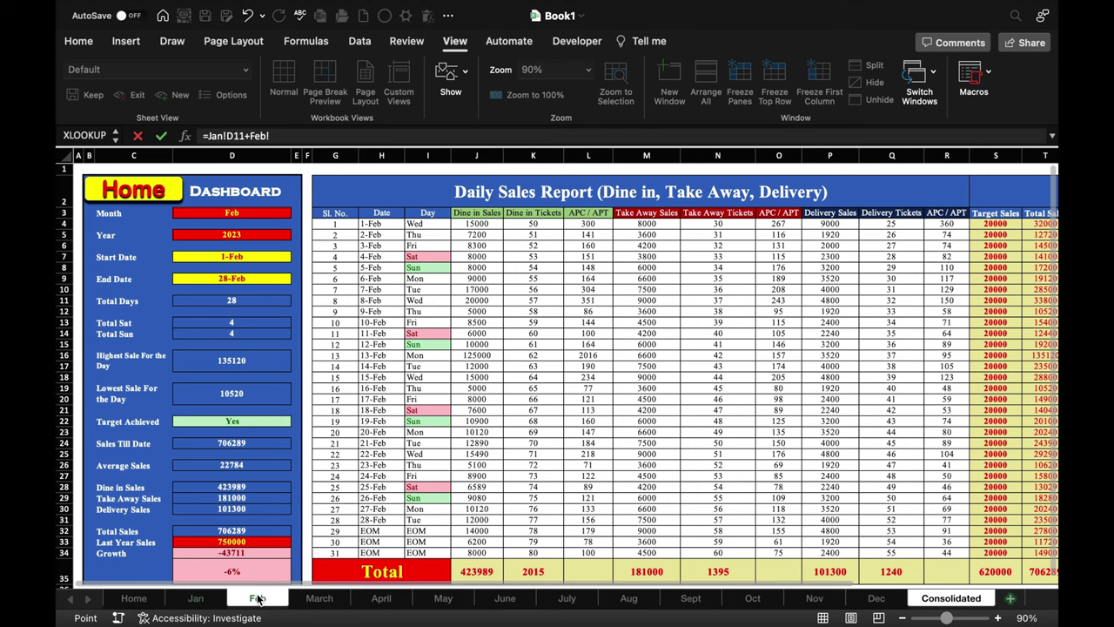
left_click(252, 301)
type("+March!")
left_click(320, 599)
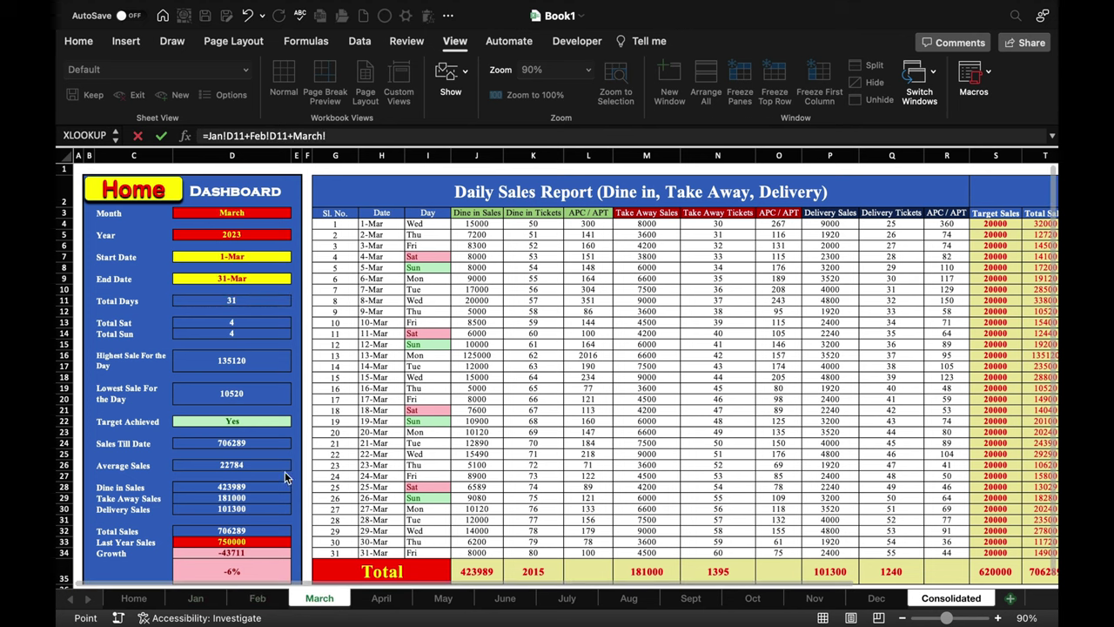
left_click(247, 299)
type("+")
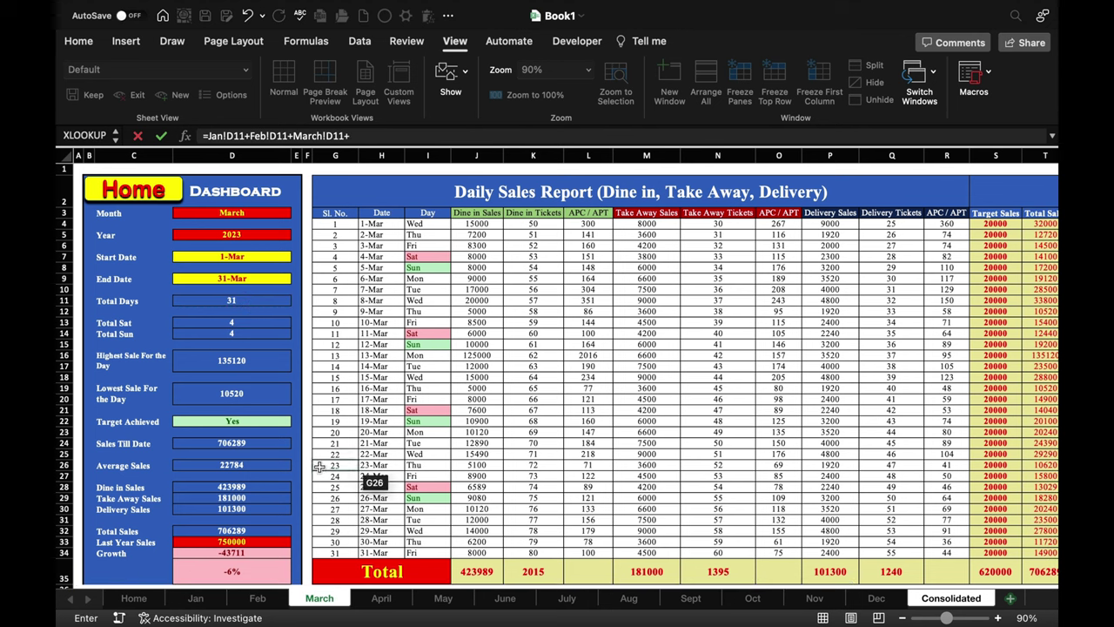
Extend the Total Days formula with cell D11 of the April, May and June sheets
left_click(382, 599)
left_click(255, 301)
type("+")
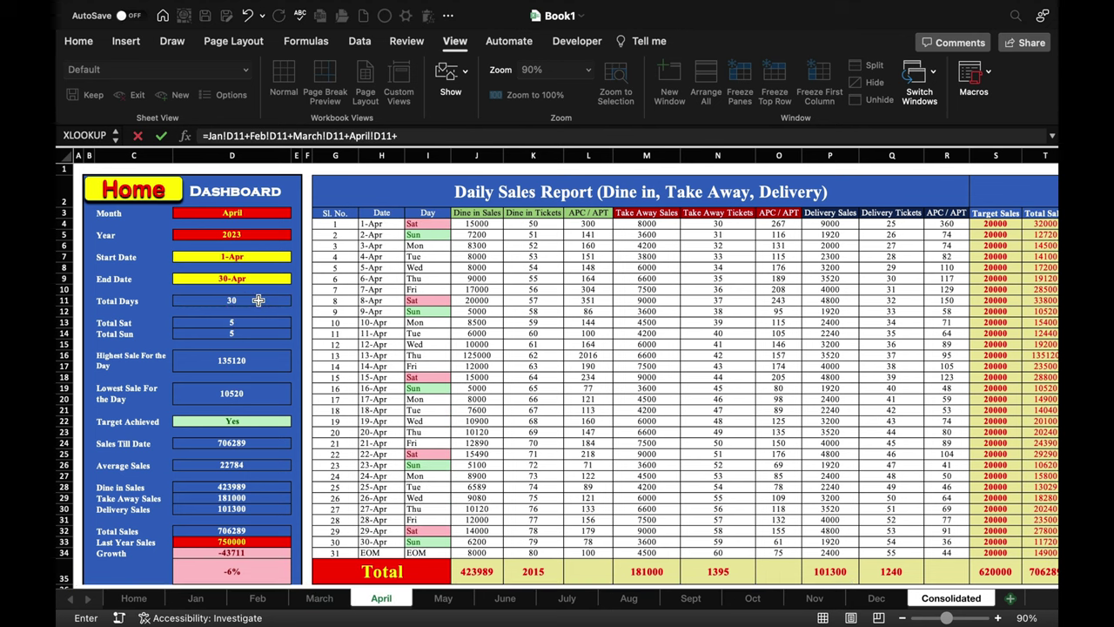
left_click(443, 599)
left_click(256, 300)
type("+")
left_click(505, 599)
left_click(256, 300)
type("+")
Extend the Total Days formula with cell D11 of the July, Aug and Sept sheets
left_click(566, 599)
type("+")
left_click(628, 599)
type("+")
left_click(690, 599)
type("+")
Add cell D11 of the Oct, Nov and Dec sheets to the Total Days formula and complete it
left_click(752, 599)
type("+")
left_click(814, 599)
type("+")
left_click(877, 598)
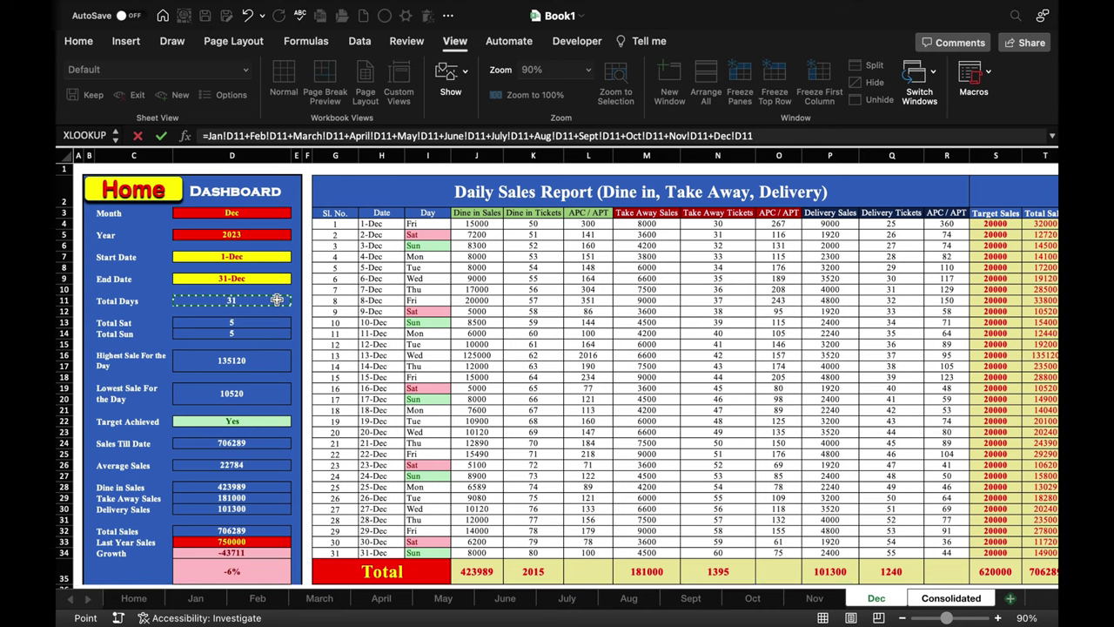
key("Return")
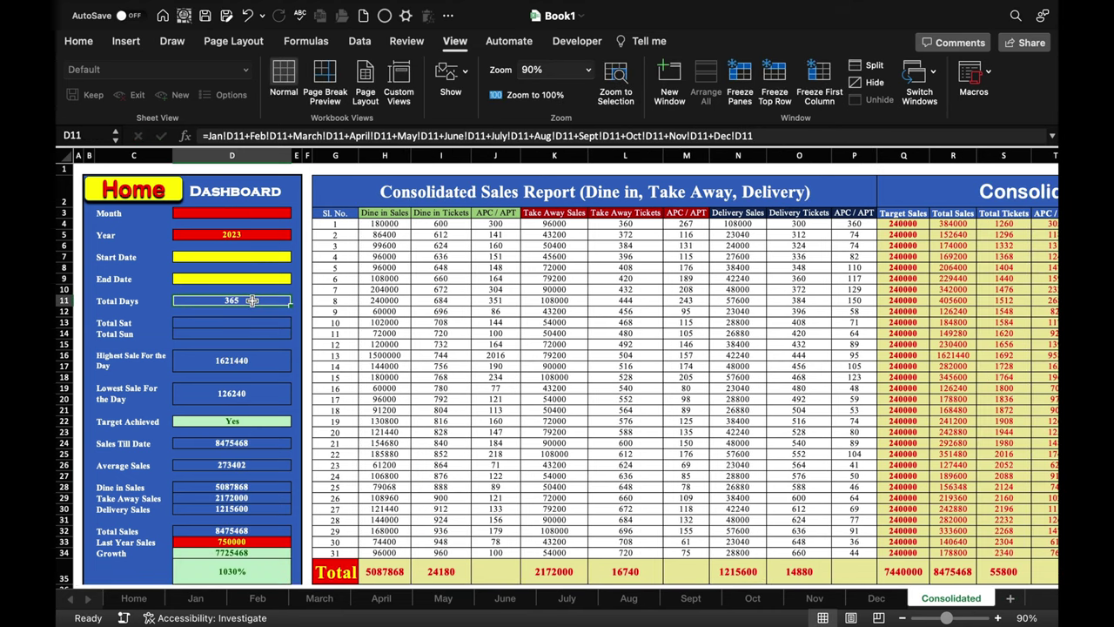
Copy the Total Days formula to Total Sat in D13 and fill it down to Total Sun in D14
key("super+c")
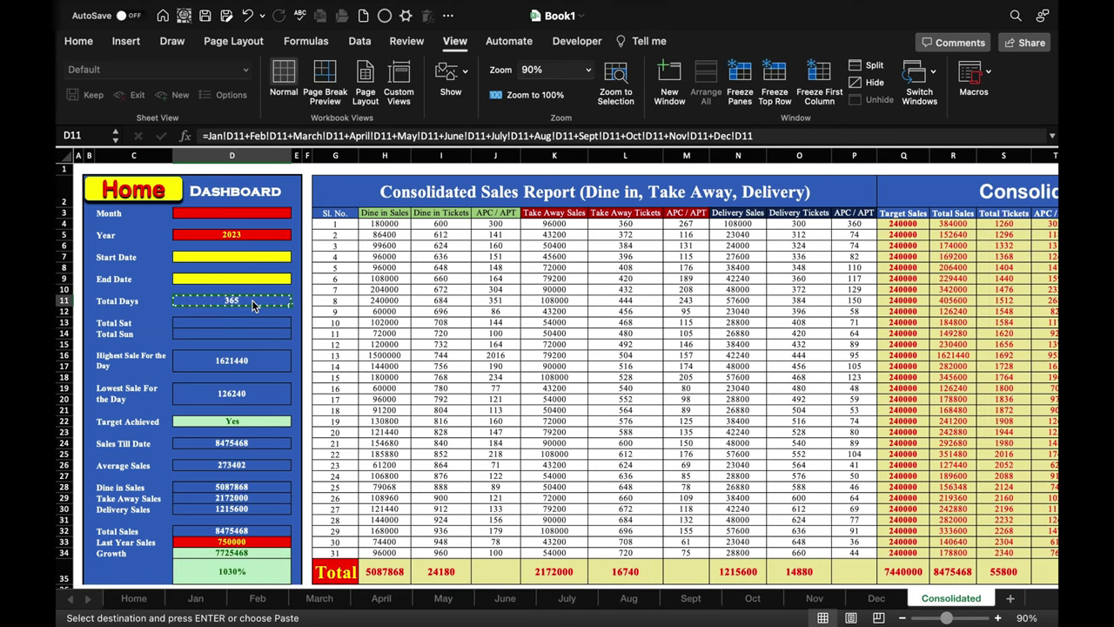
left_click(257, 320)
key("super+v")
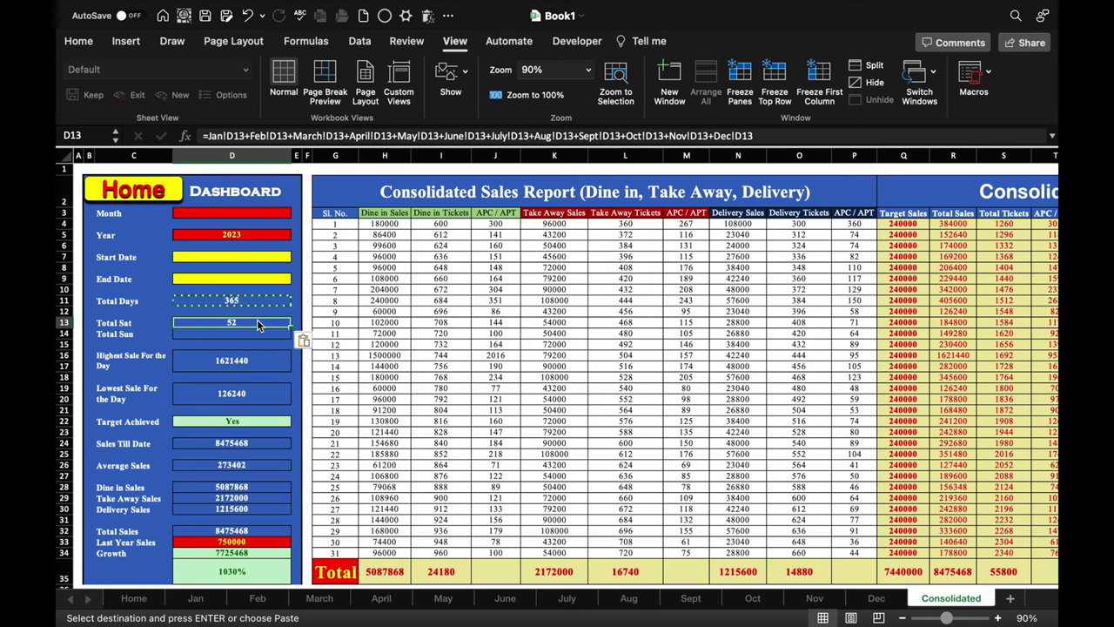
key("Escape")
left_click_drag(290, 329, 289, 341)
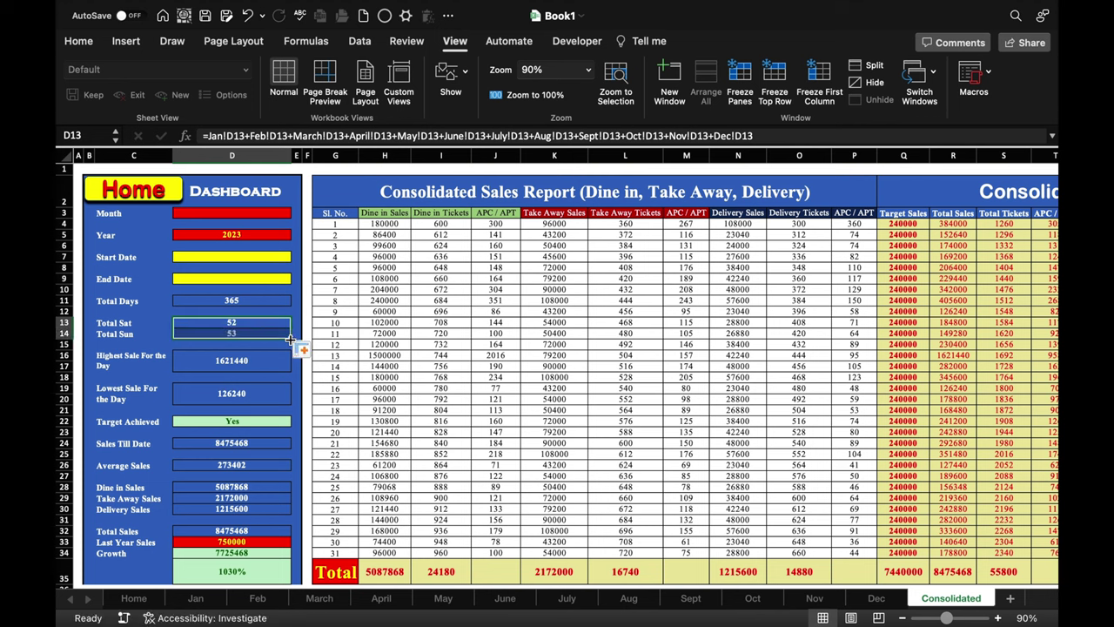
Check the Total Sales formula in D32, and follow the sheet links to Home and on to the Sept sheet
left_click(231, 530)
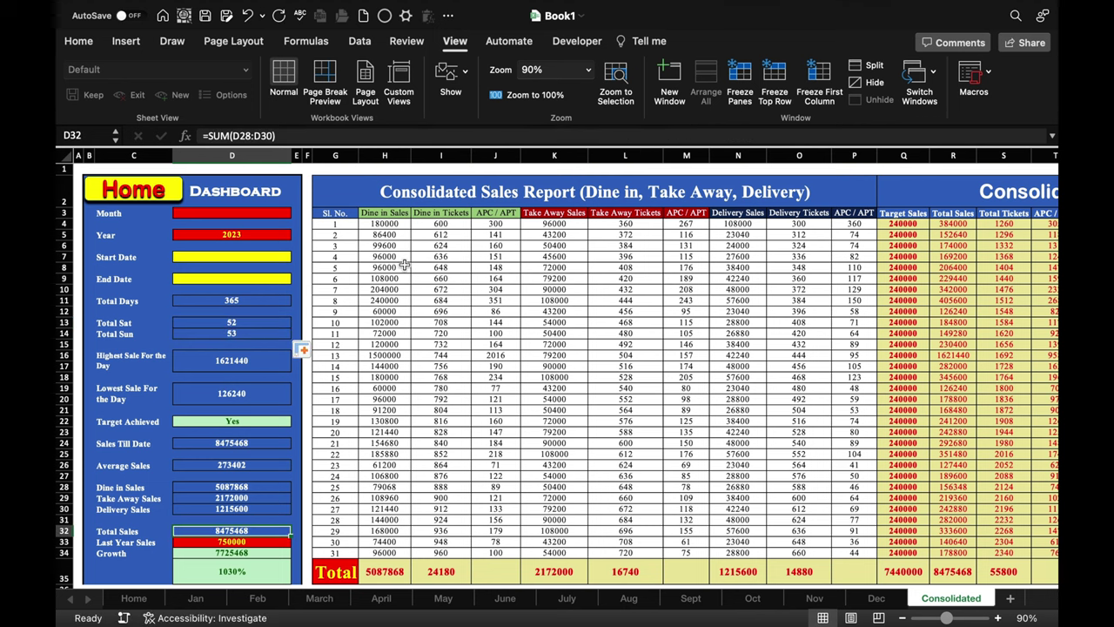
left_click(143, 199)
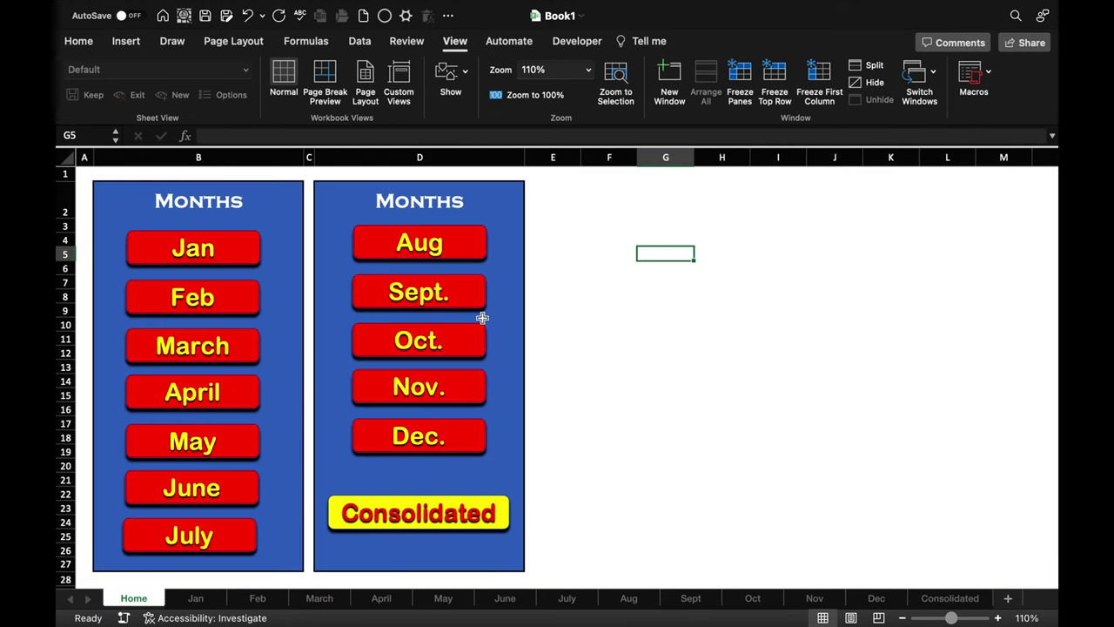
left_click(442, 298)
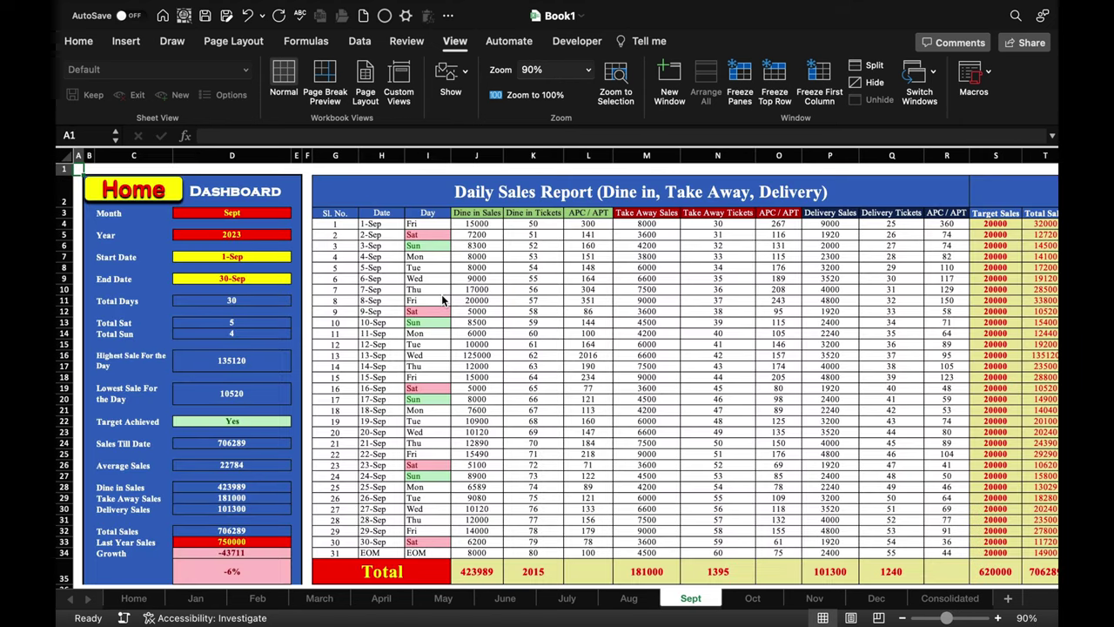